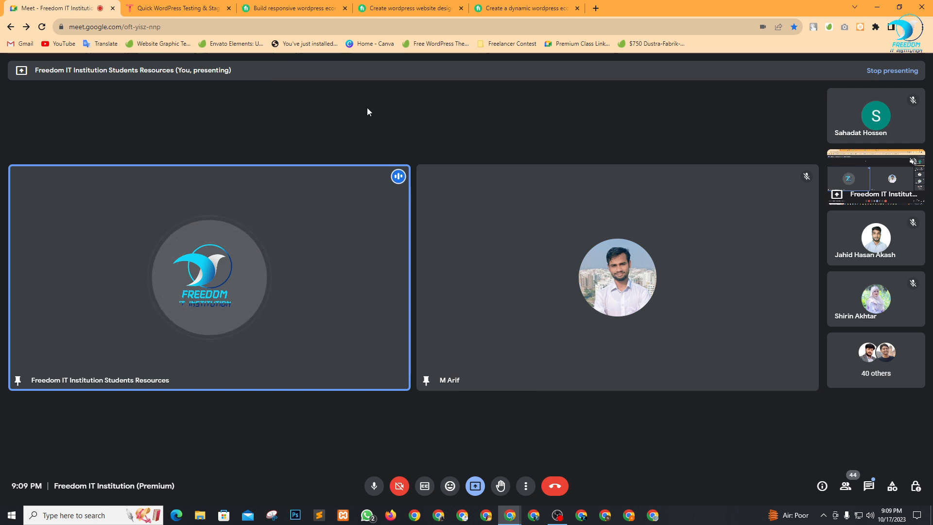
Switch from the Meet tab to the Fiverr 'Build responsive wordpress ecommerce' gig.
click(276, 6)
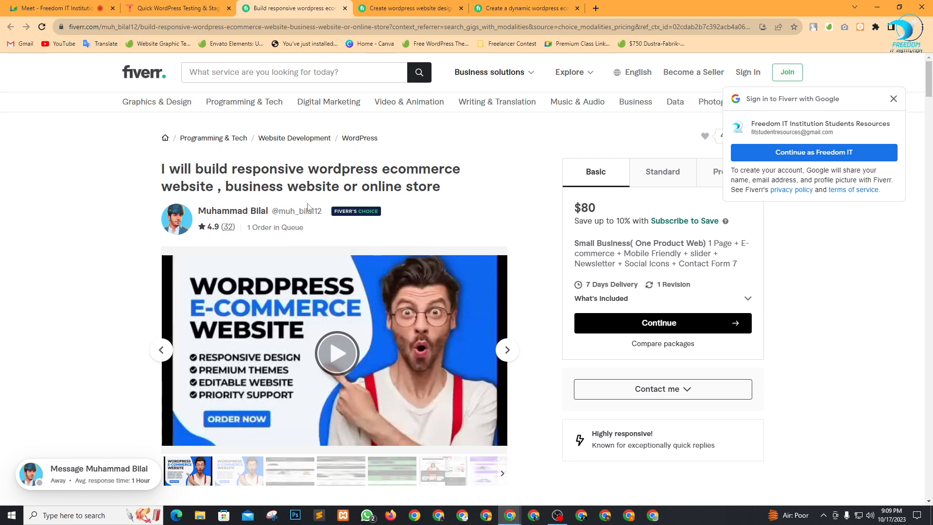
Point out the gig title and its 1 Order in Queue note, then dismiss the Google sign-in prompt.
drag(166, 170, 342, 161)
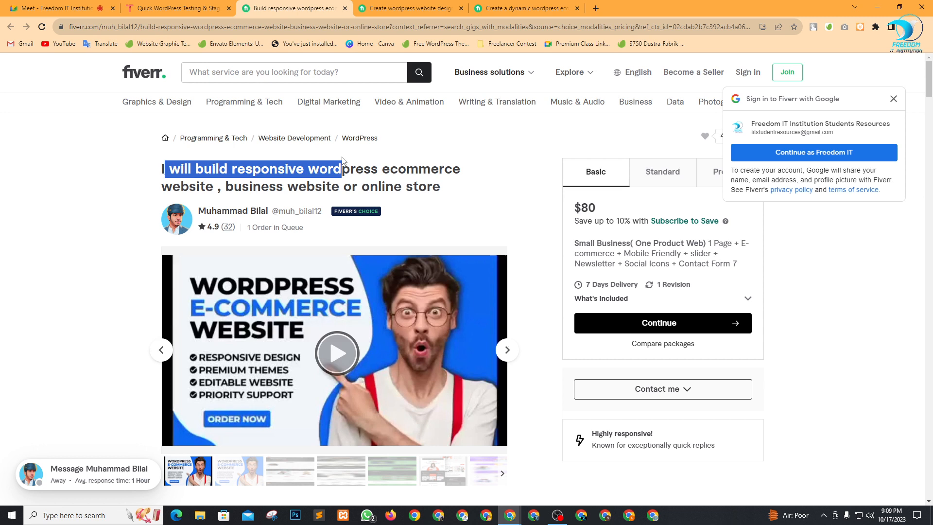
click(437, 172)
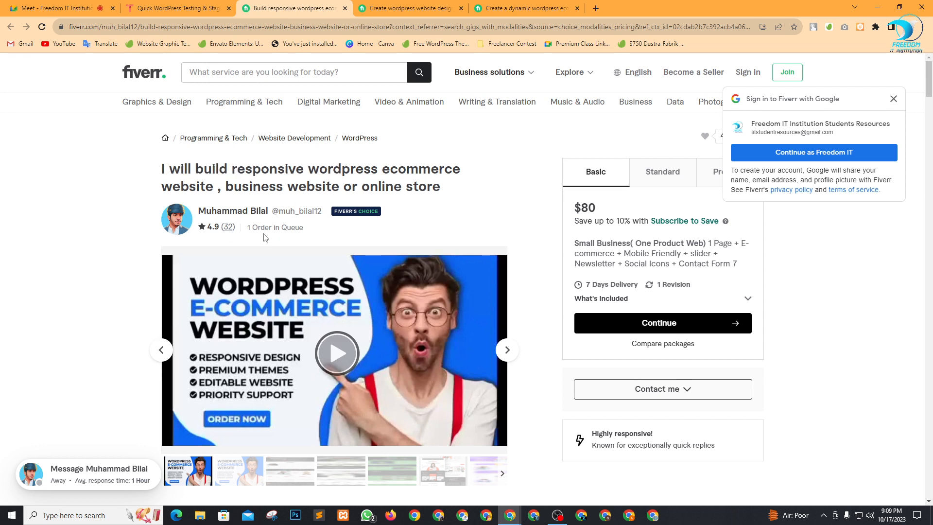
drag(247, 233, 311, 236)
click(335, 240)
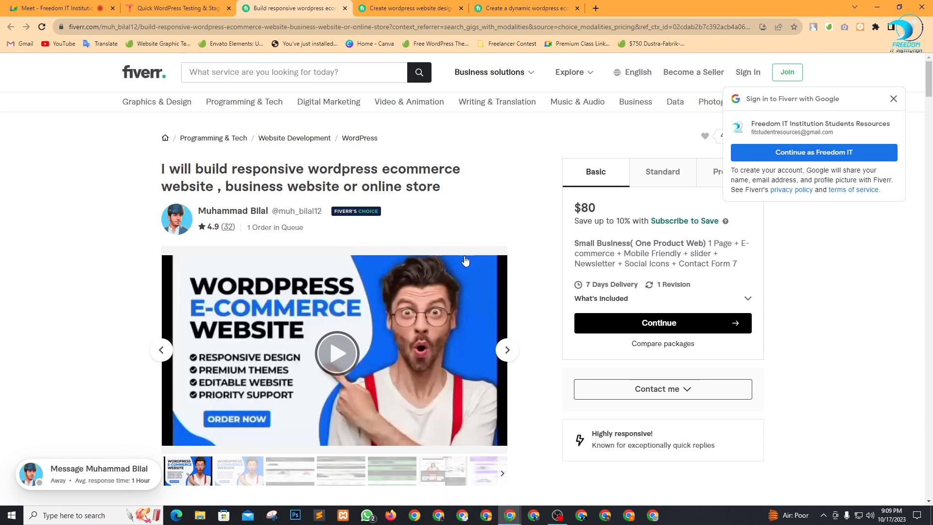
click(893, 99)
Compare the $300 Standard, Premium and Basic packages, ending back on the $600 Premium.
click(665, 188)
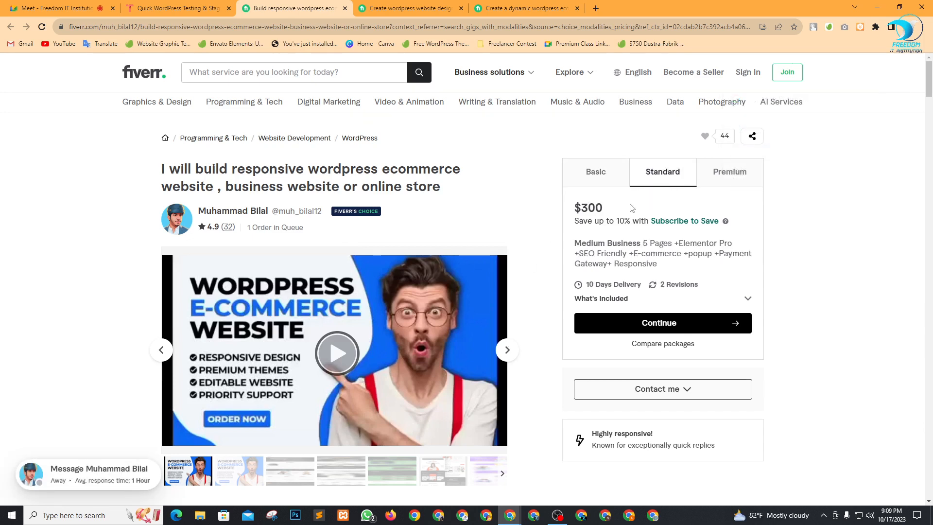
drag(625, 221, 583, 208)
click(753, 178)
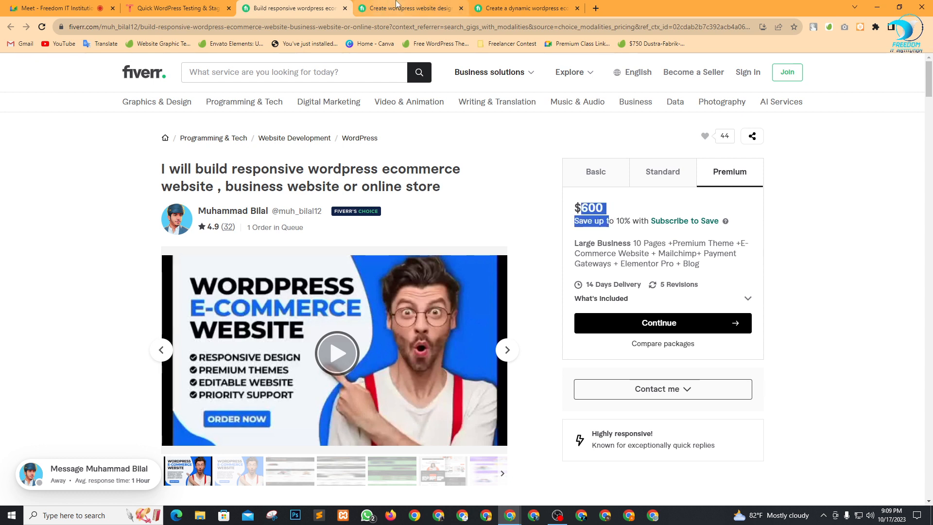
click(602, 176)
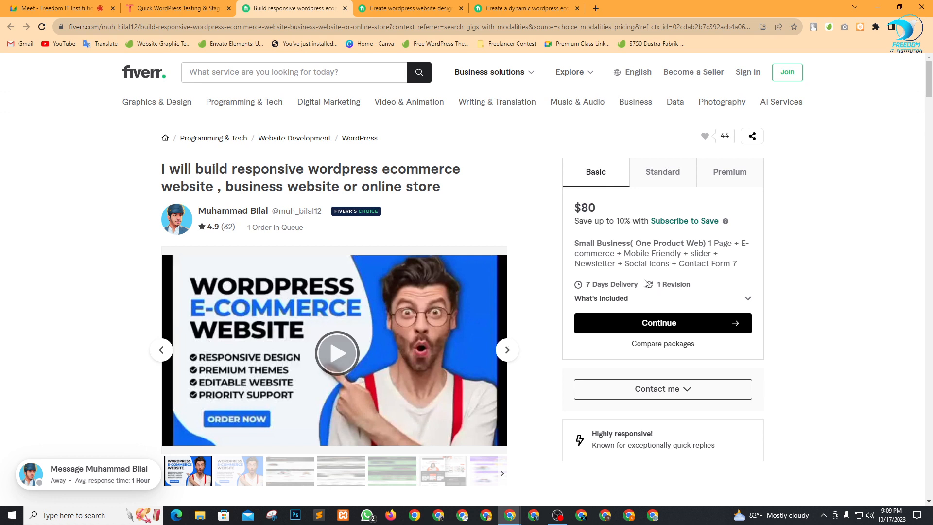
drag(579, 245, 690, 244)
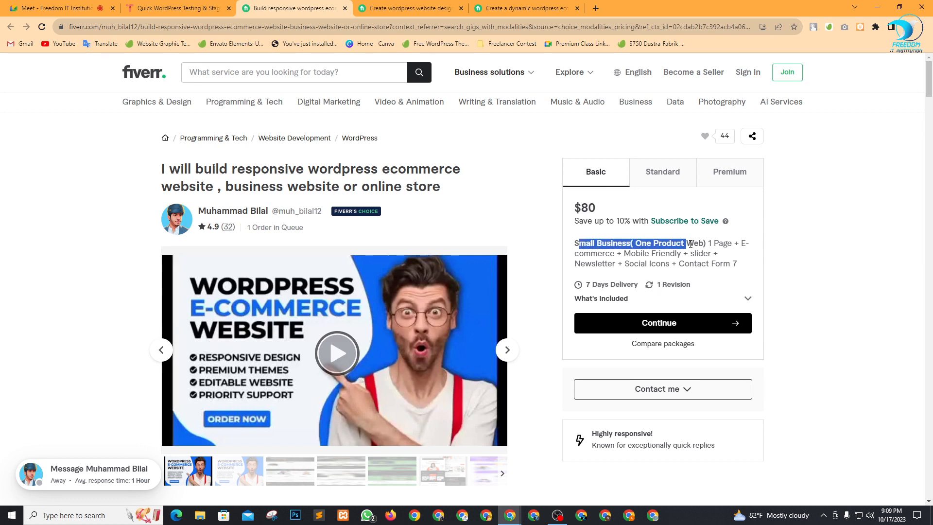
click(853, 287)
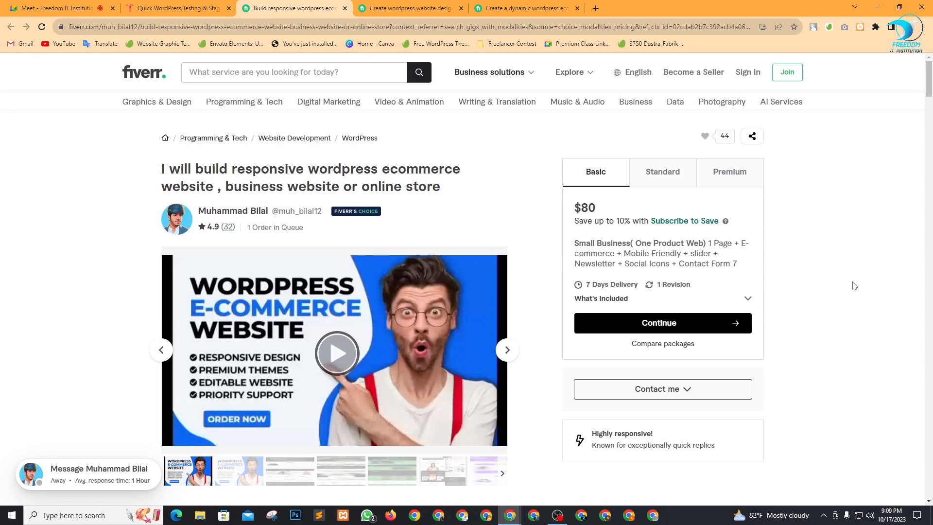
click(739, 173)
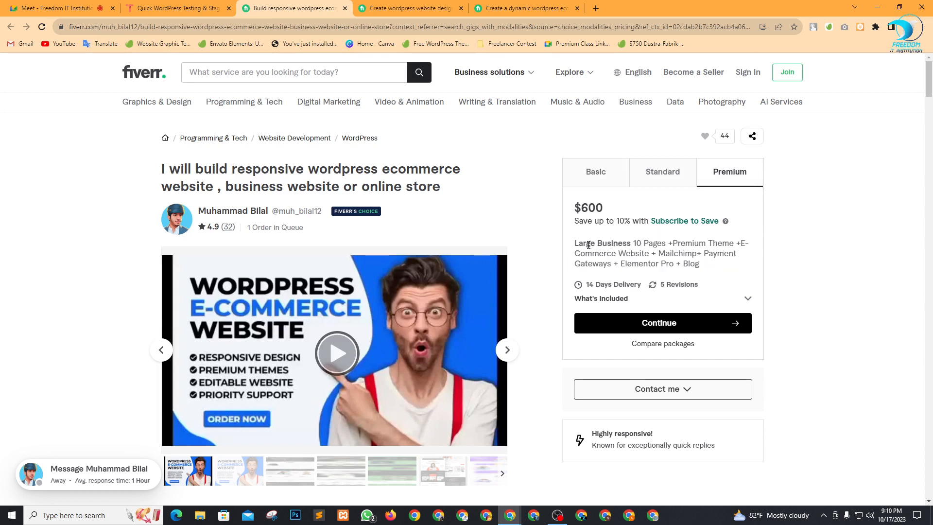
Highlight Premium's Large Business, E-Commerce, payment gateway and Elementor Pro features, then go to the next gig.
drag(578, 244, 733, 243)
click(800, 268)
click(812, 260)
drag(568, 258, 631, 254)
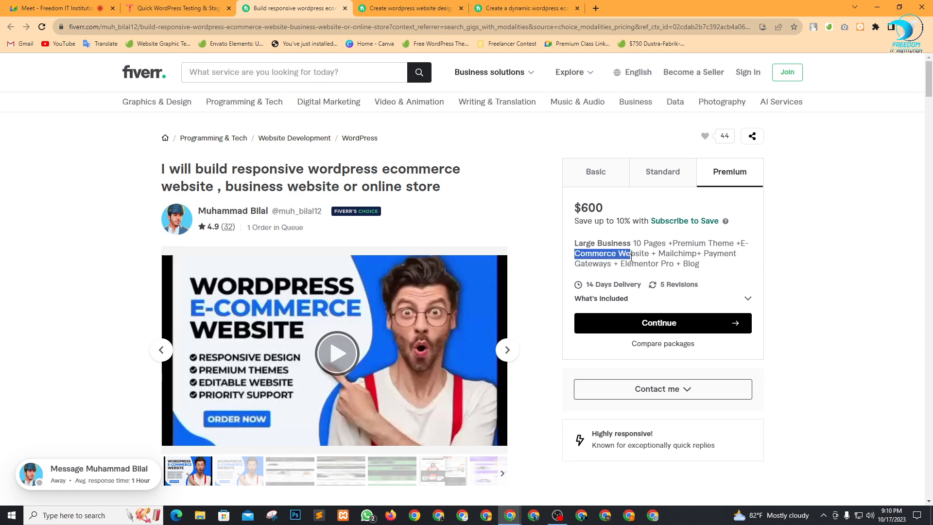
click(808, 285)
drag(702, 253, 676, 273)
click(819, 291)
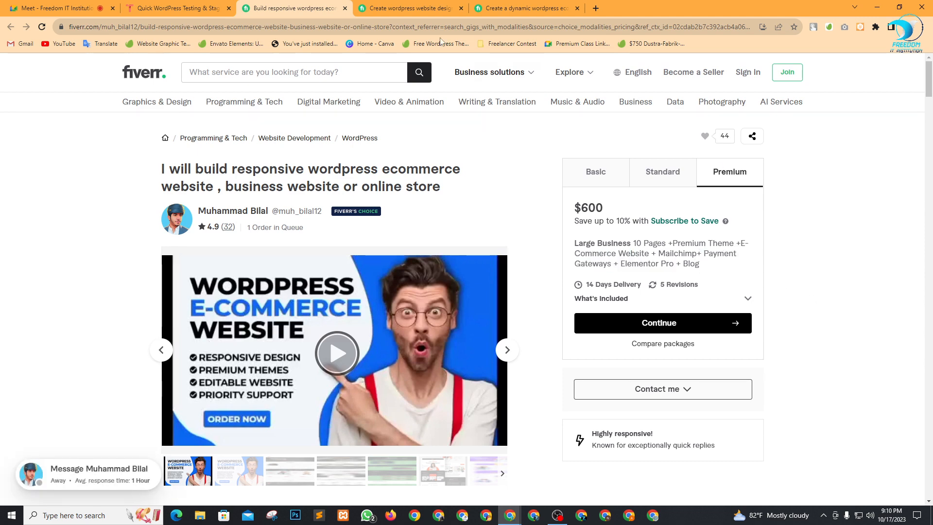
click(430, 6)
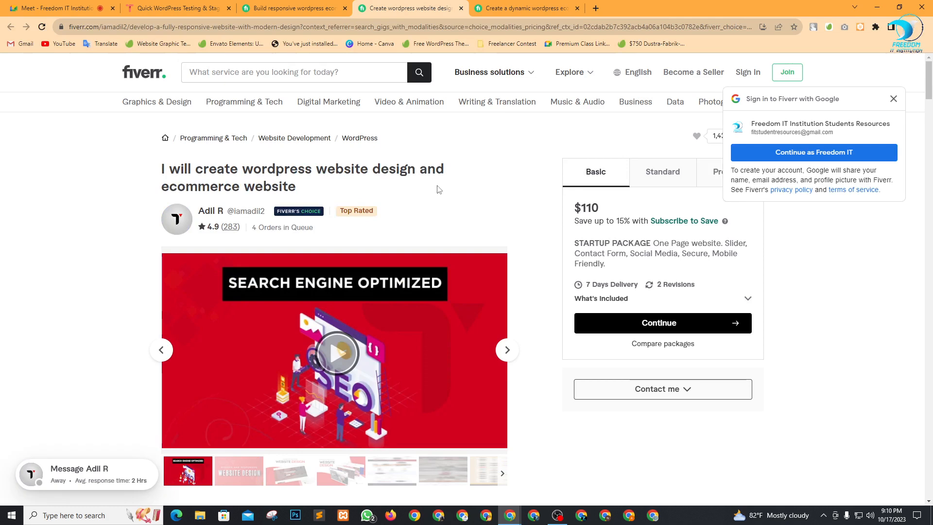
Highlight the second gig's title, dismiss the sign-in prompt and point out the $110 Basic price.
drag(195, 169, 312, 189)
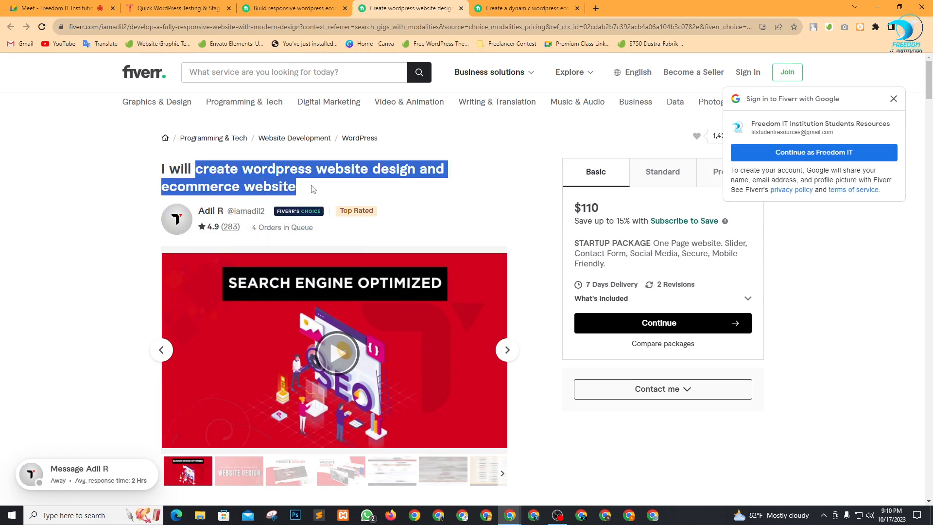
click(338, 197)
click(892, 99)
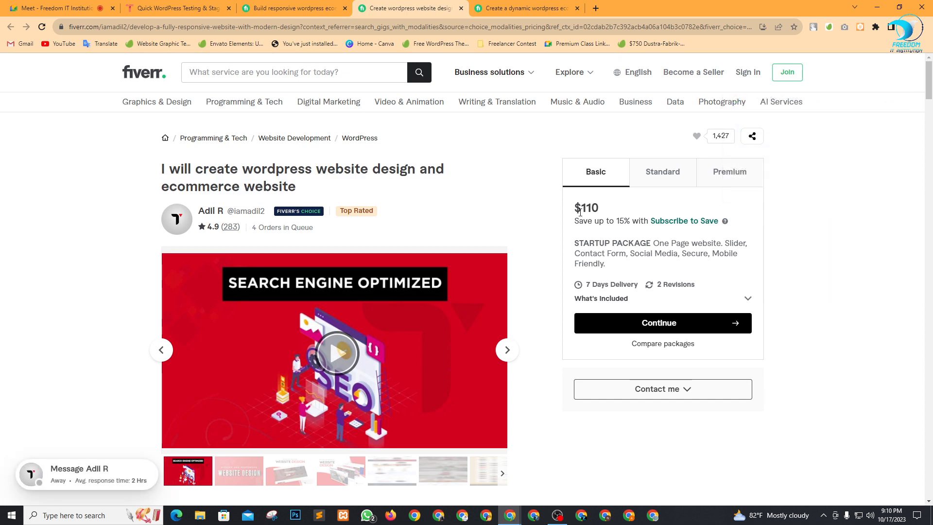
drag(575, 210, 640, 210)
Compare its Standard and $370 Premium packages, note the 4 Orders in Queue, then go to the dynamic ecommerce gig.
click(654, 182)
click(695, 215)
click(727, 176)
click(650, 205)
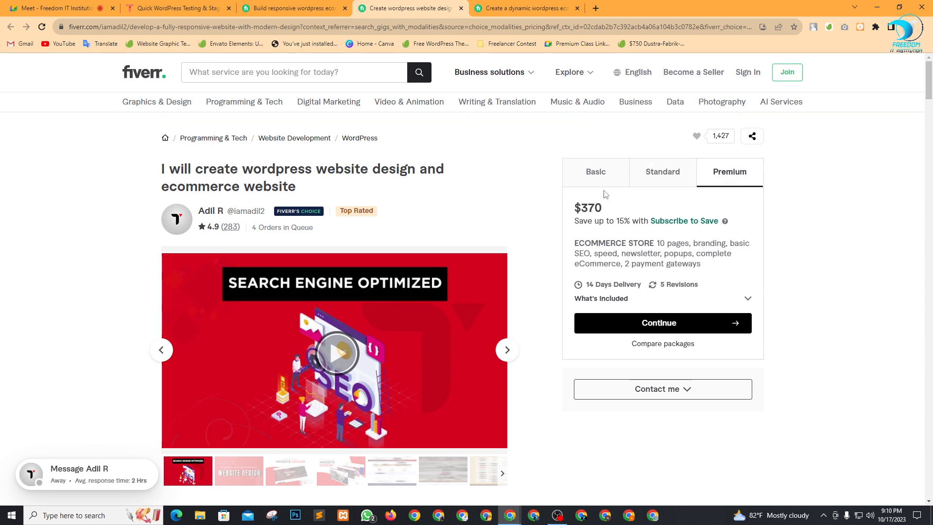
drag(250, 230, 363, 238)
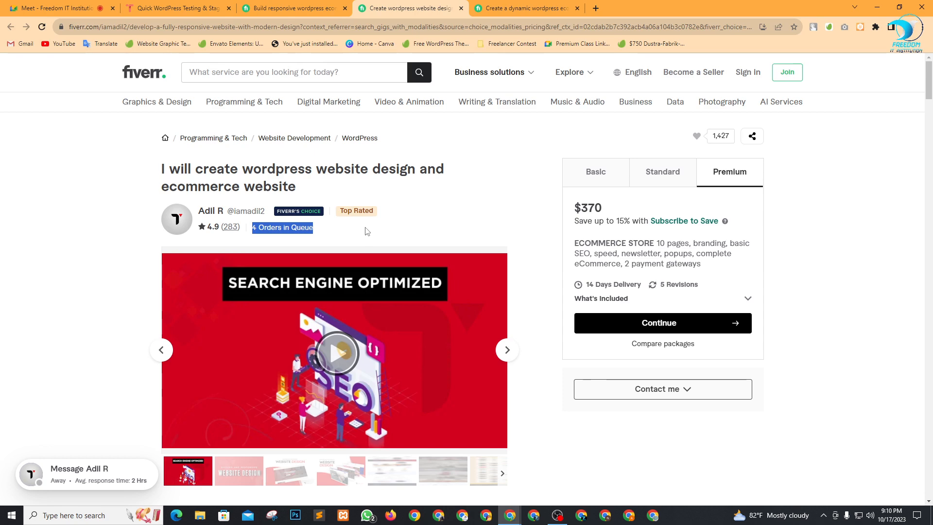
click(534, 8)
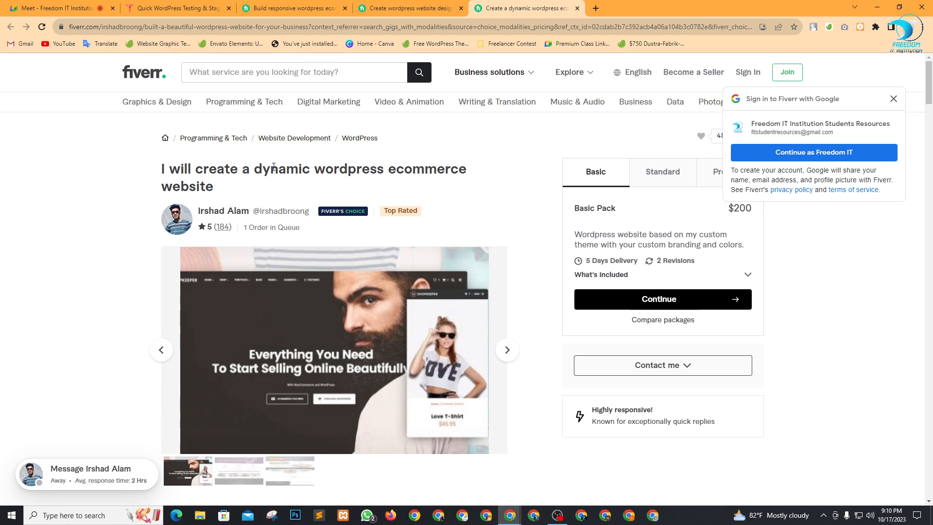
Highlight the third gig's title and order-queue note, then dismiss the Google sign-in prompt.
drag(265, 167, 427, 175)
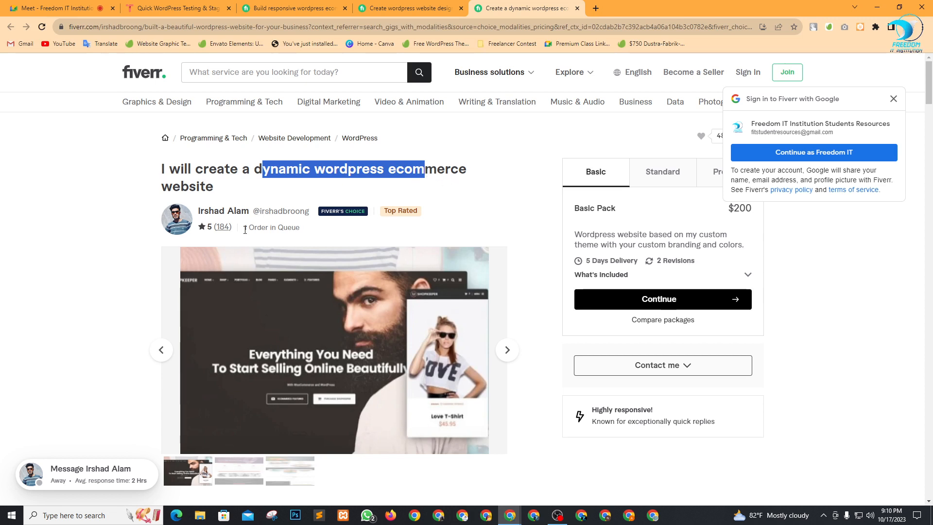
drag(244, 227, 285, 231)
click(549, 176)
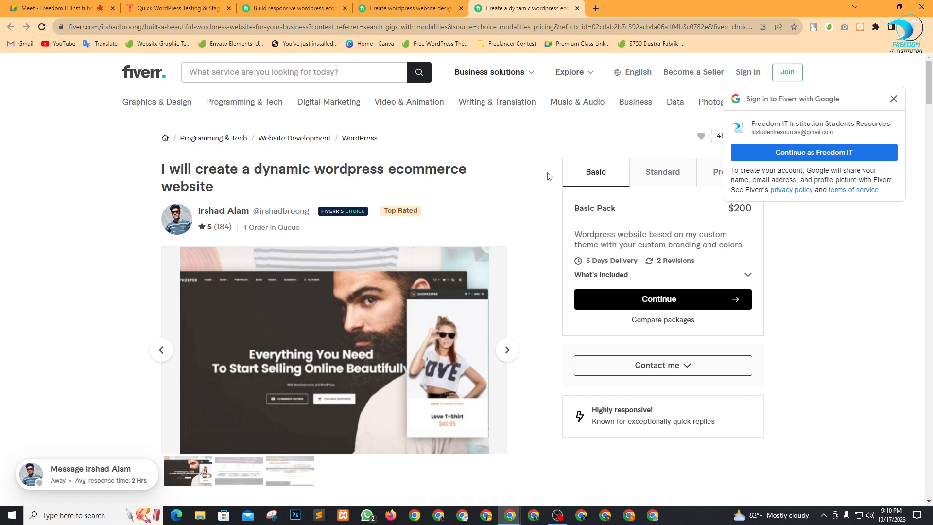
click(893, 99)
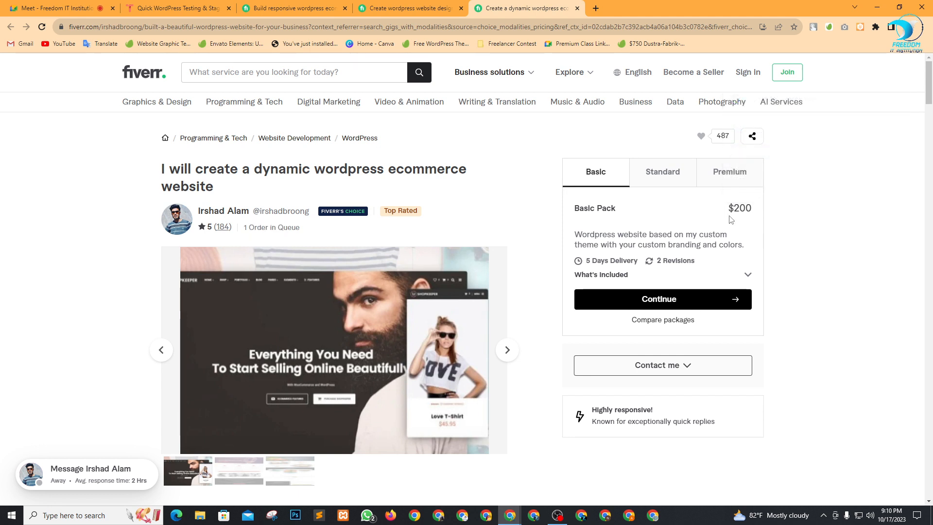
Compare the $450 Standard and $700 Premium packs, then return to the responsive ecommerce gig.
click(671, 174)
triple_click(755, 211)
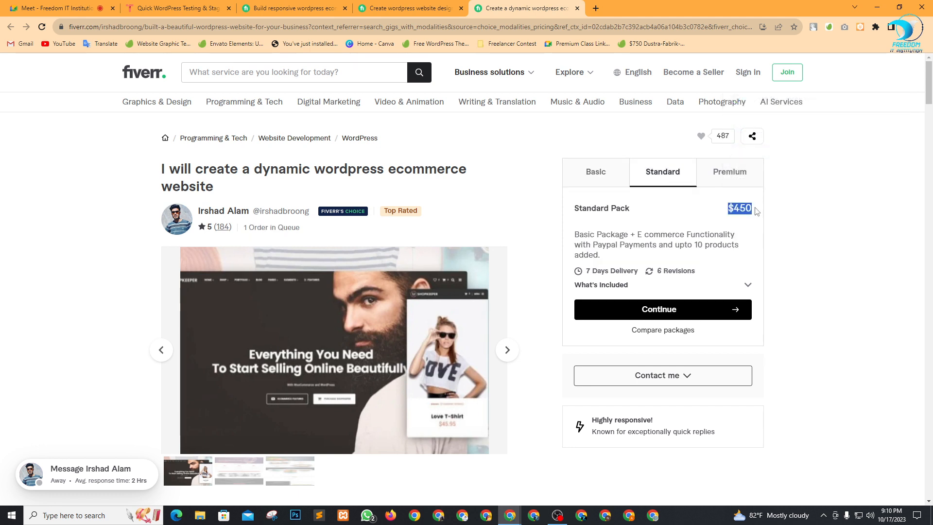
click(747, 175)
drag(731, 207, 779, 210)
click(801, 218)
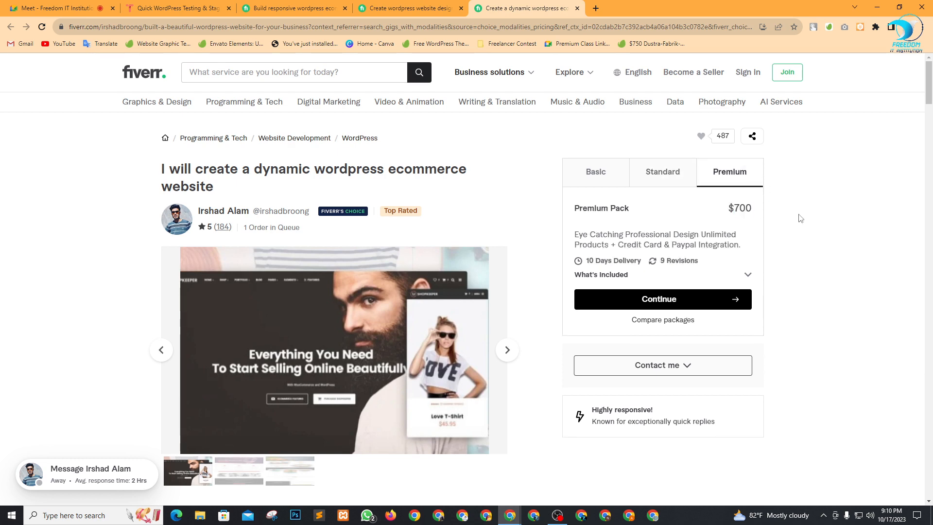
click(312, 4)
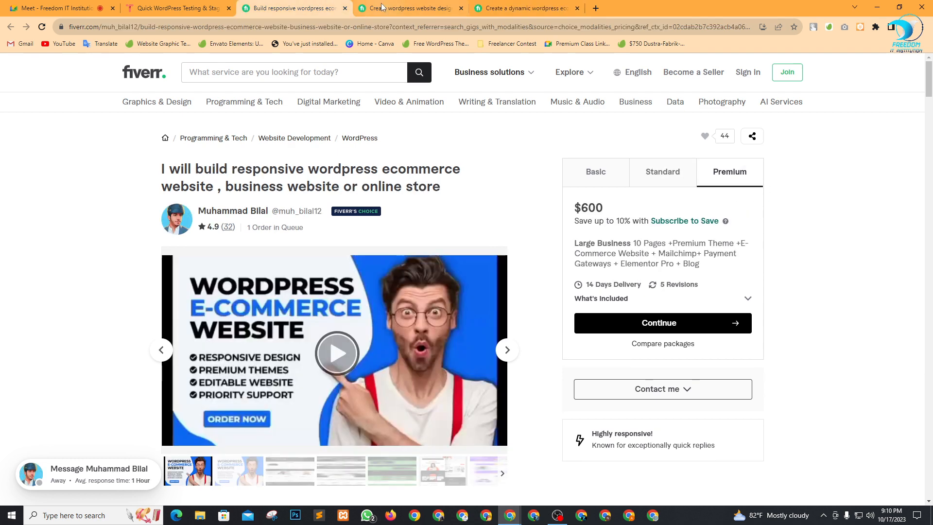
Close all three Fiverr gig tabs and end on the TasteWP homepage.
click(345, 8)
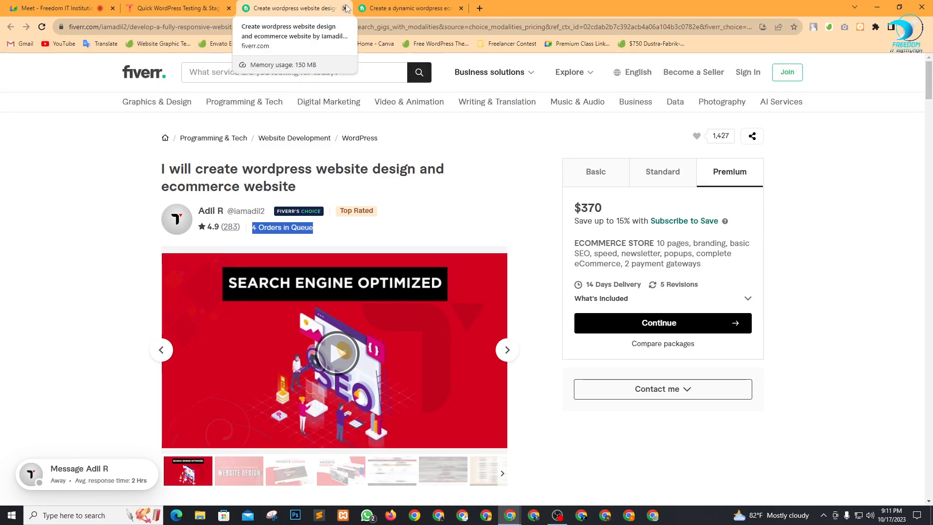
click(344, 8)
click(344, 8)
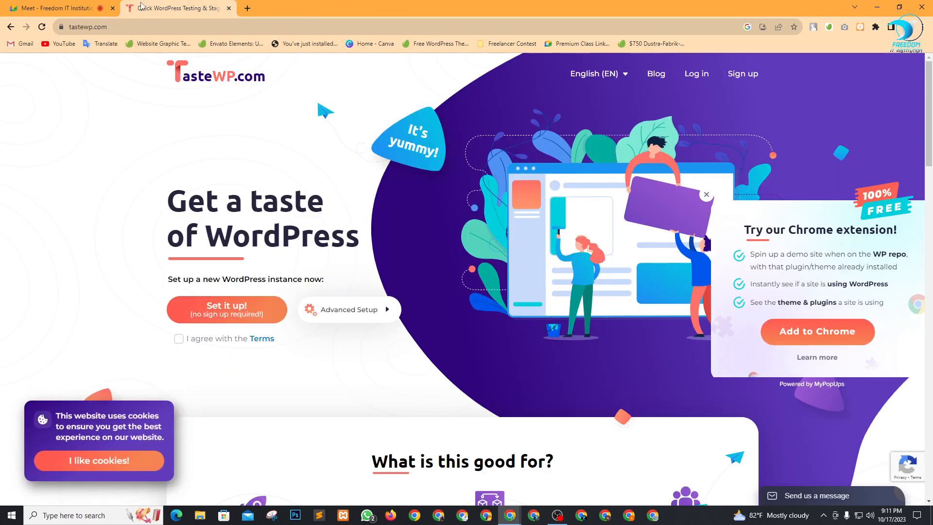
click(66, 6)
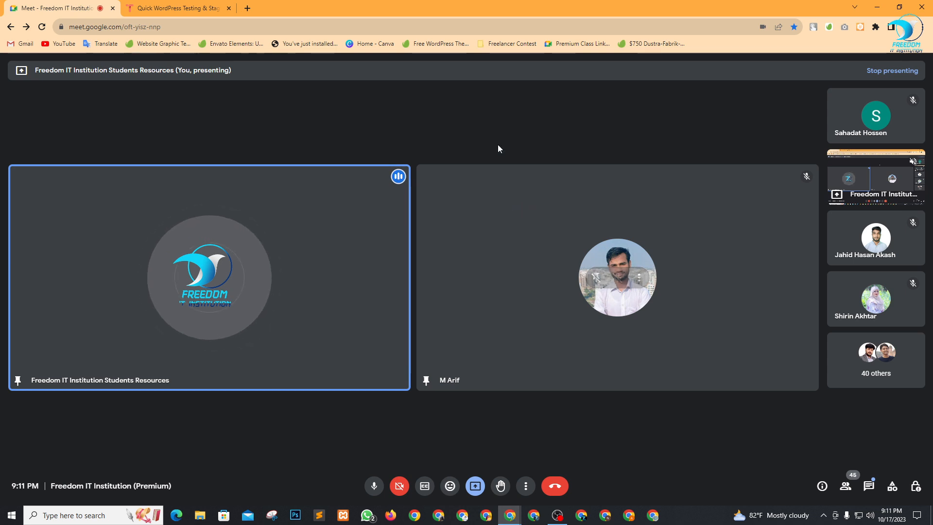
click(165, 8)
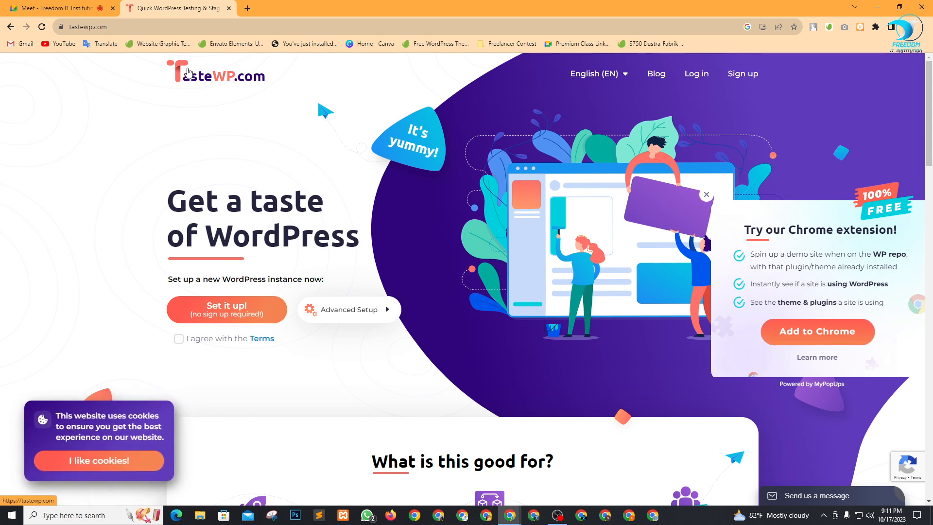
Agree to the TasteWP terms, attempt a new demo site setup, and close the reCaptcha failure warning.
click(102, 30)
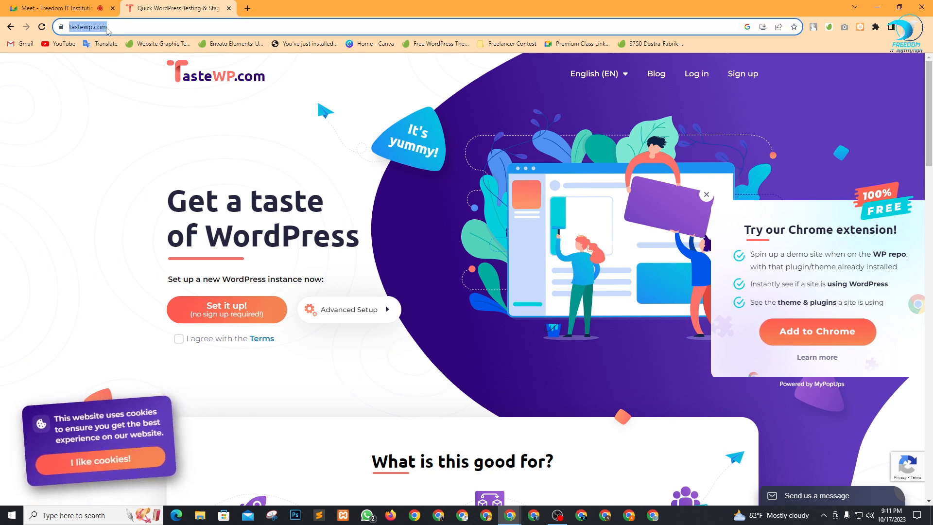
click(80, 152)
scroll(175, 257, down, 2)
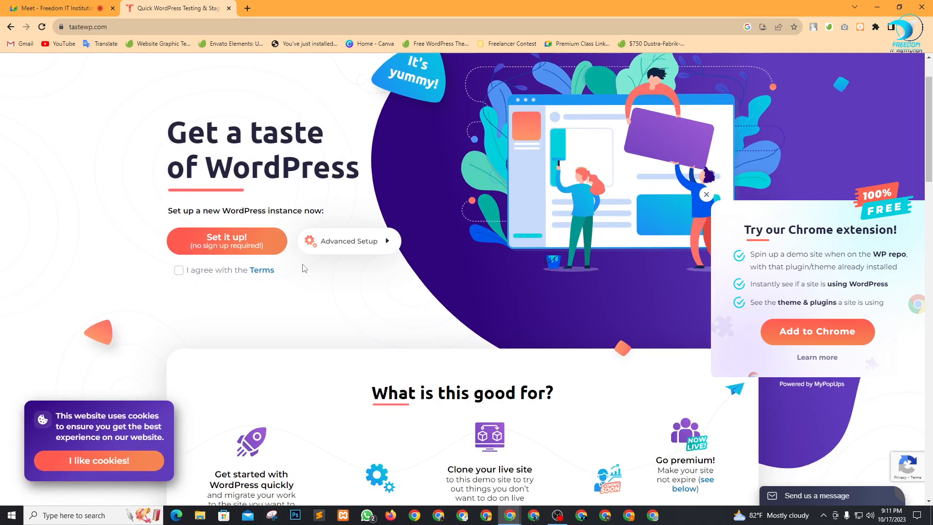
click(179, 242)
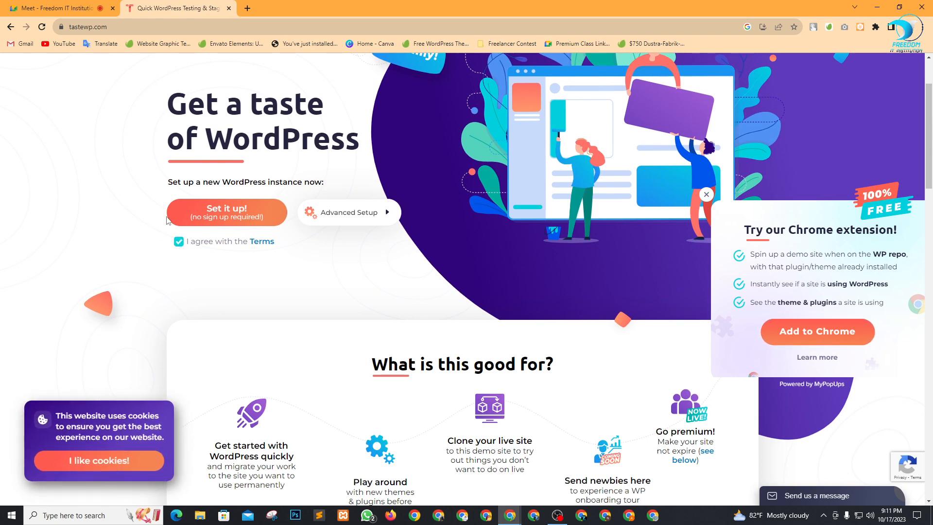
click(233, 218)
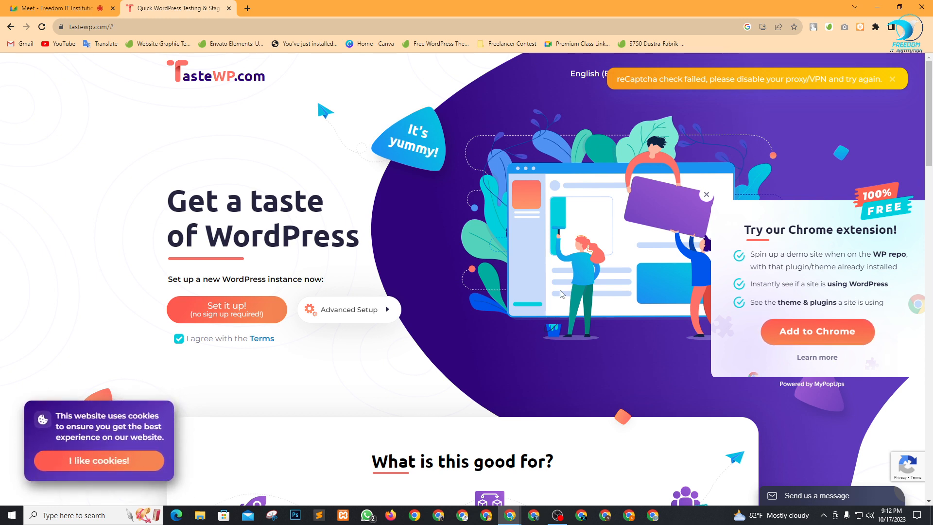
click(894, 81)
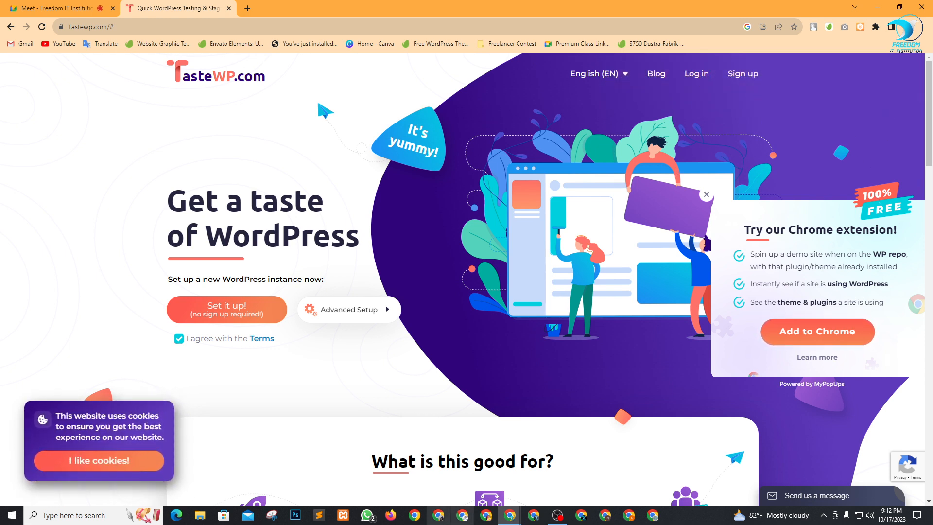
Load tastewp.com in the other Chrome window and close the extra TasteWP tab.
click(487, 515)
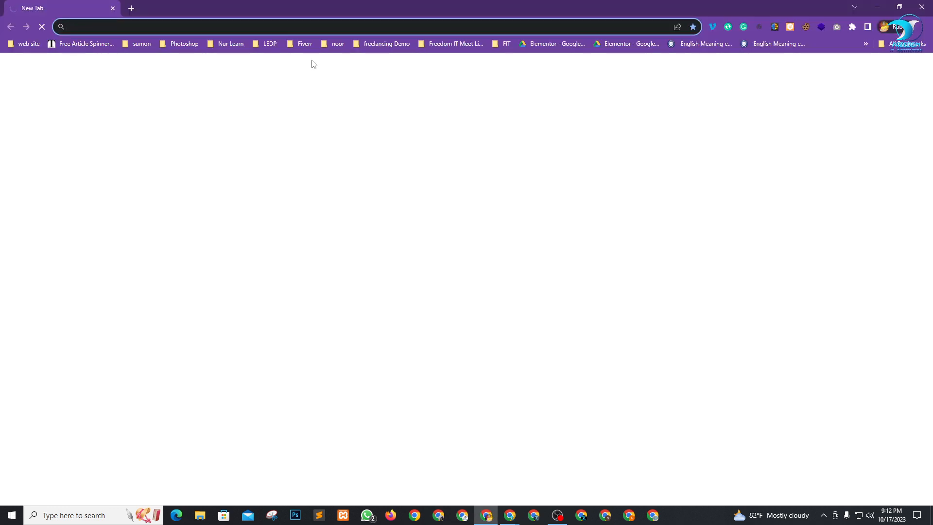
text(tastewp.com)
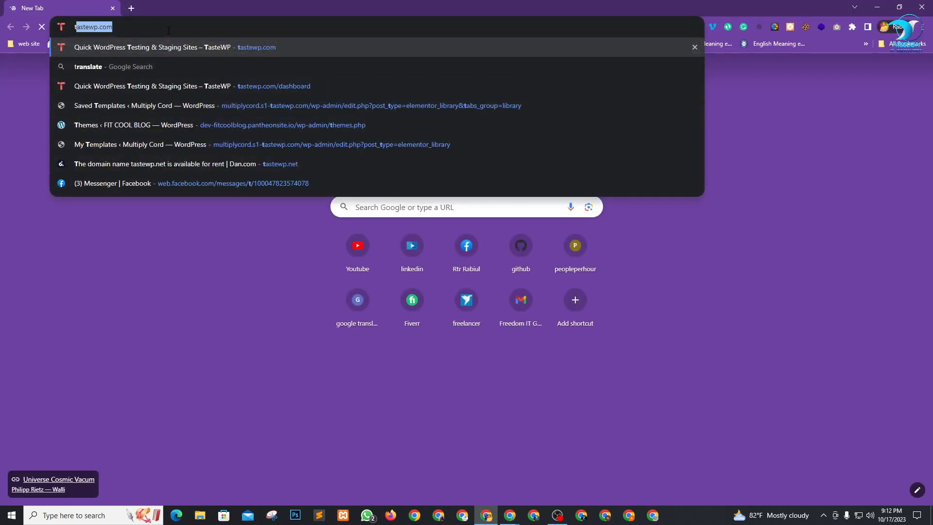
key(Return)
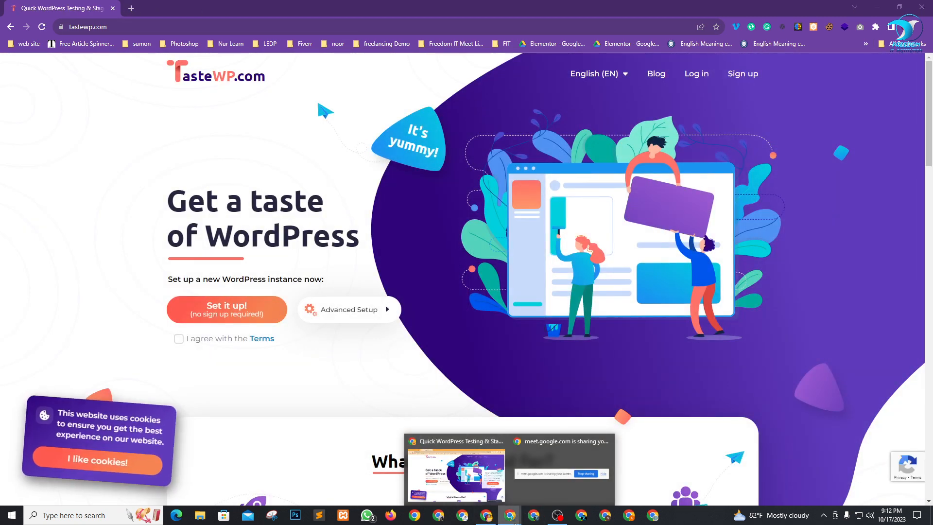
click(492, 493)
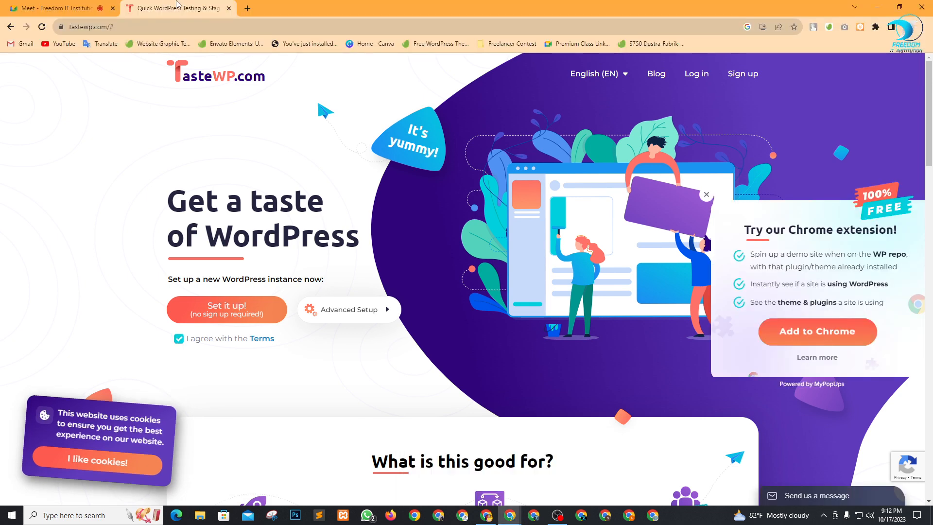
click(228, 8)
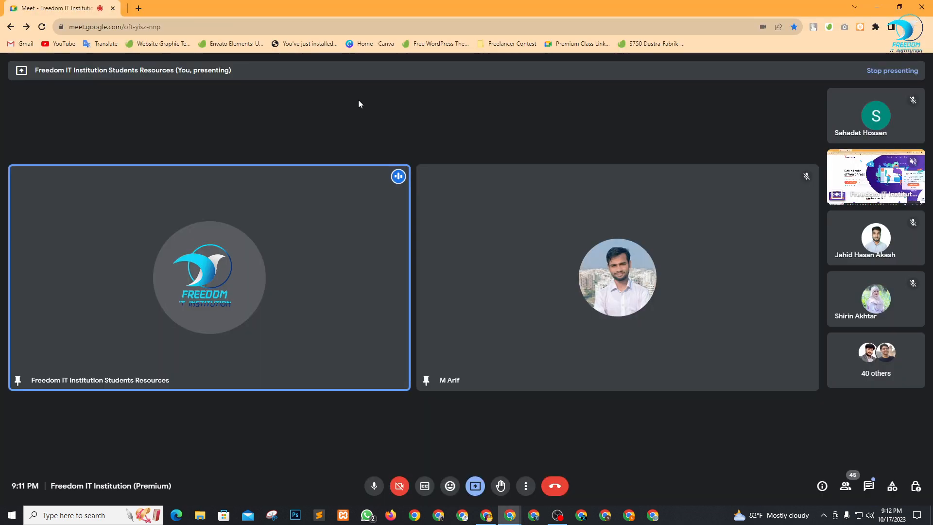
Agree to the TasteWP terms and set up a new WordPress site.
click(479, 520)
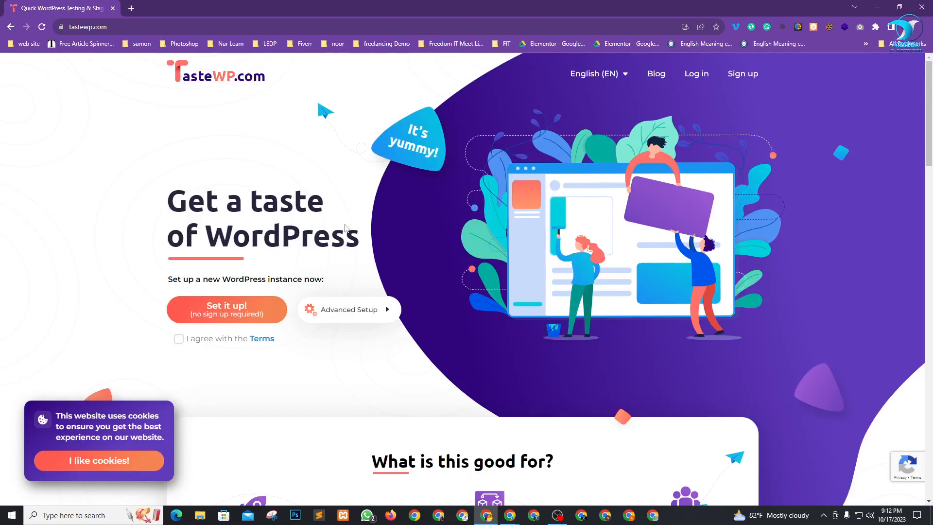
click(178, 339)
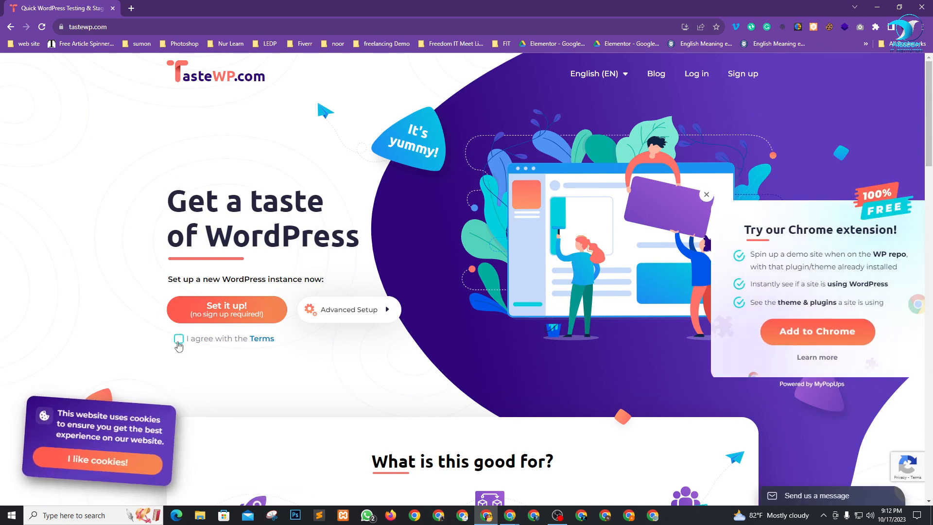
click(235, 311)
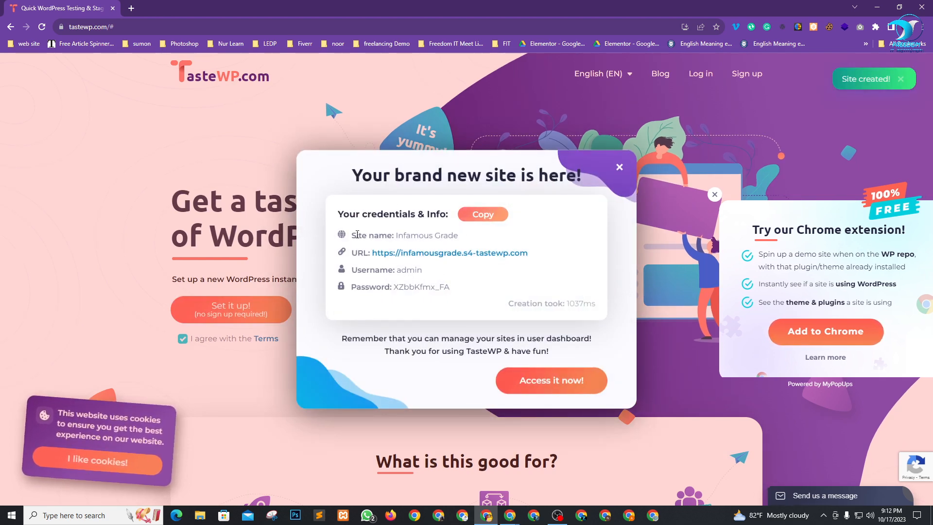
Copy the Infamous Grade site's login credentials, open the site, then minimize its window.
drag(454, 290, 394, 281)
click(482, 279)
drag(452, 290, 343, 234)
click(469, 273)
click(482, 219)
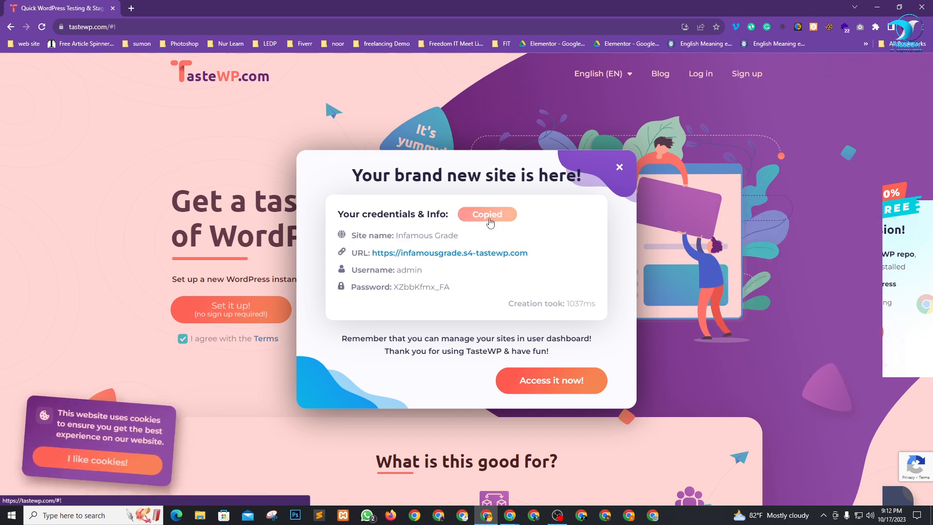
click(550, 381)
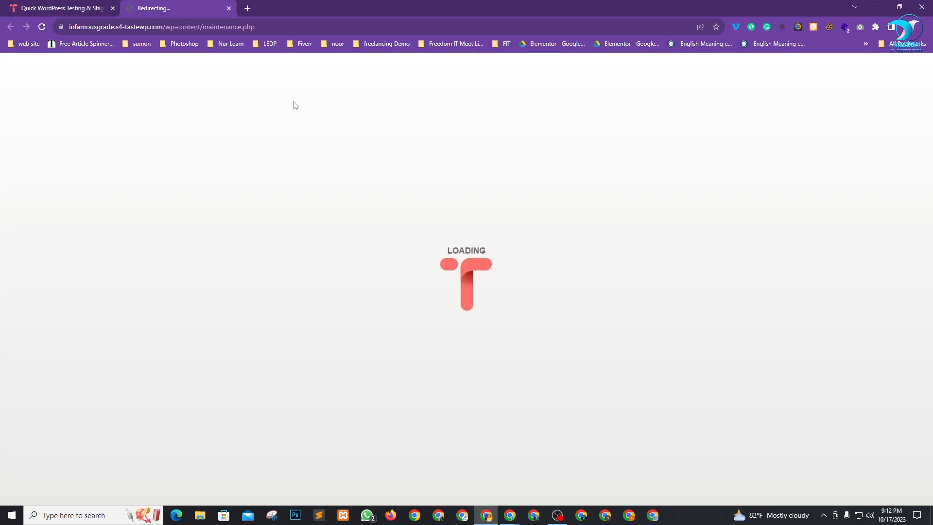
click(876, 7)
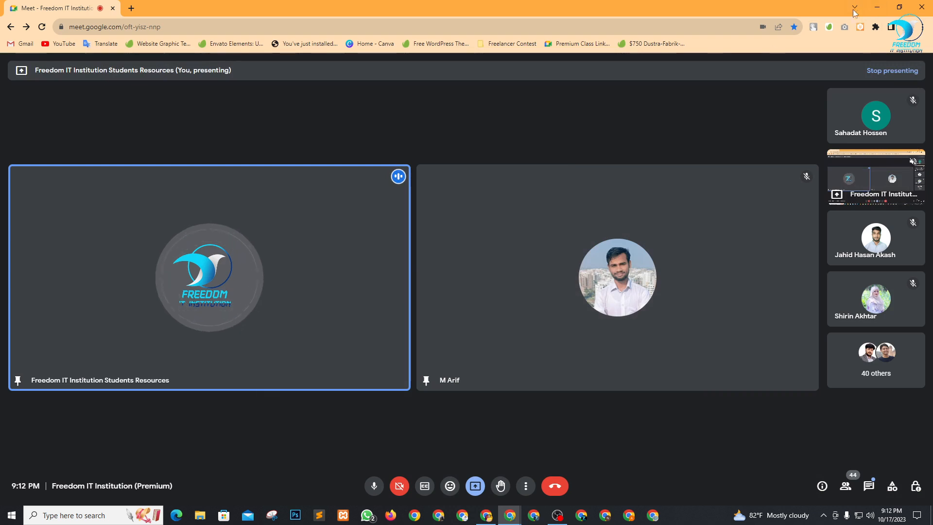
Paste the copied credentials into a new desktop file, New Text Document (18).txt, then save and close it.
click(877, 7)
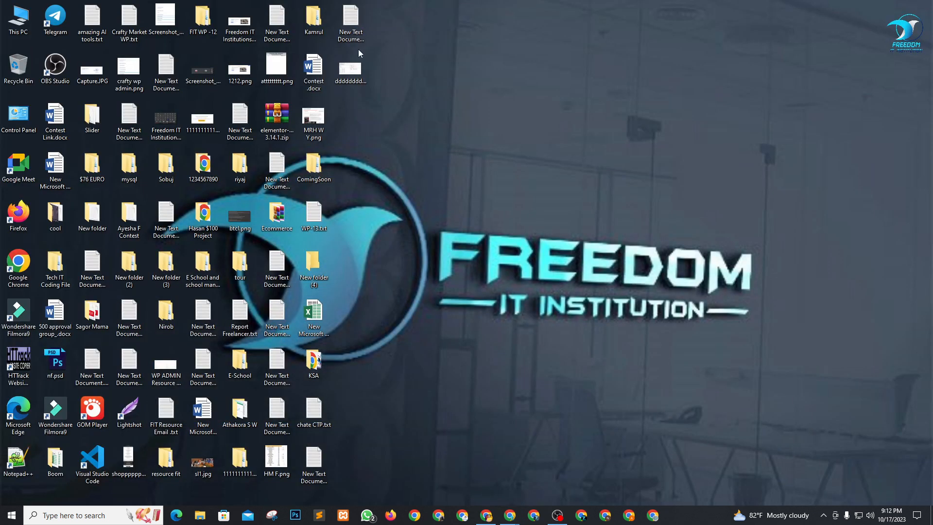
right_click(362, 115)
mouse_move(406, 199)
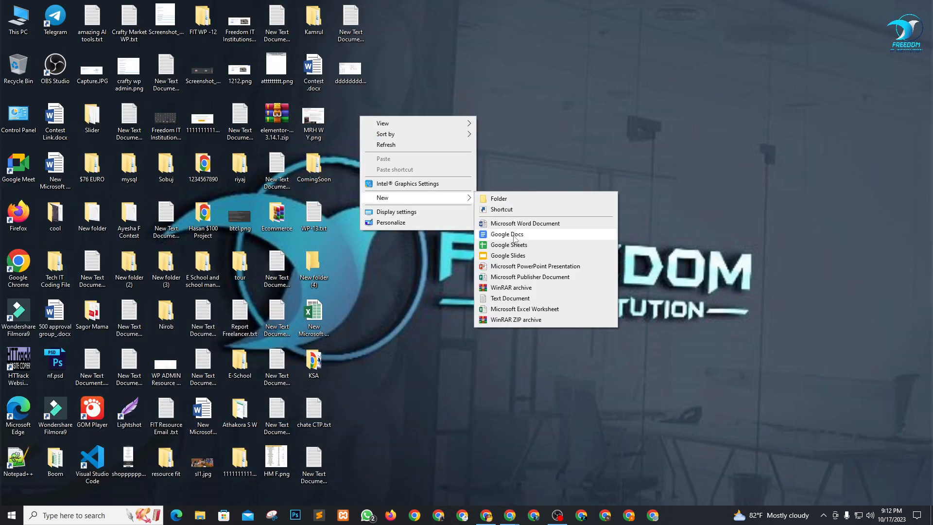
click(510, 298)
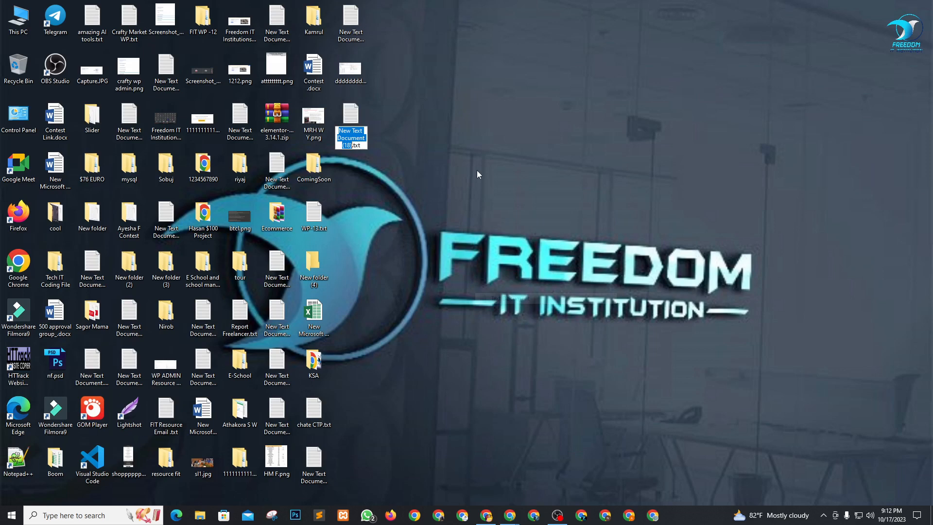
double_click(360, 122)
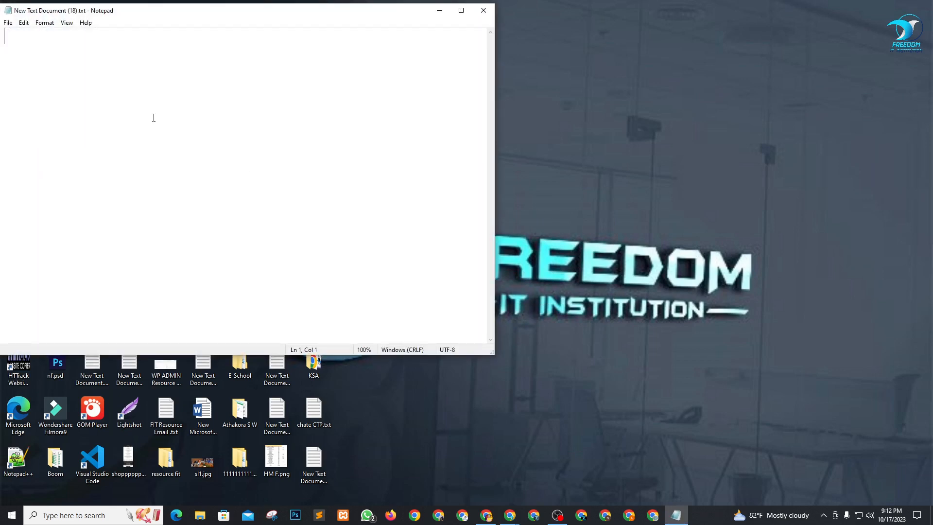
key(ctrl+v)
click(11, 37)
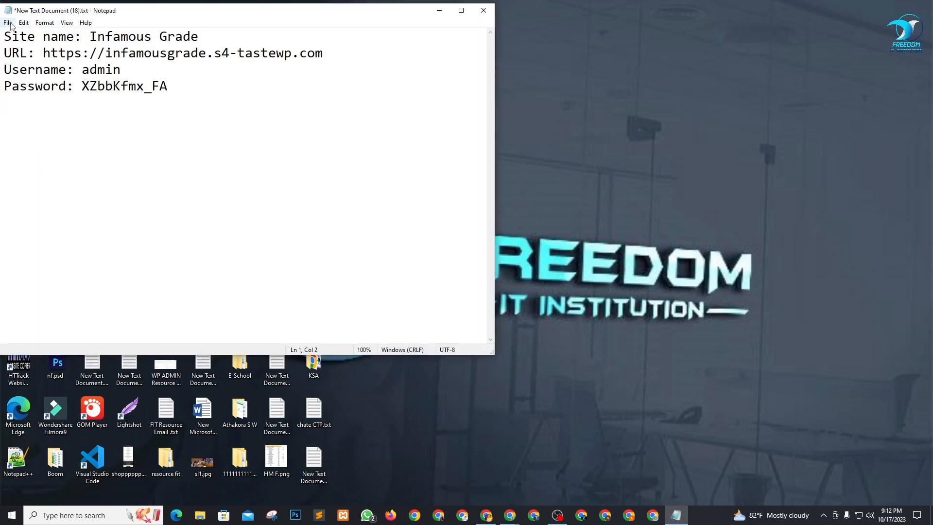
click(9, 23)
click(29, 64)
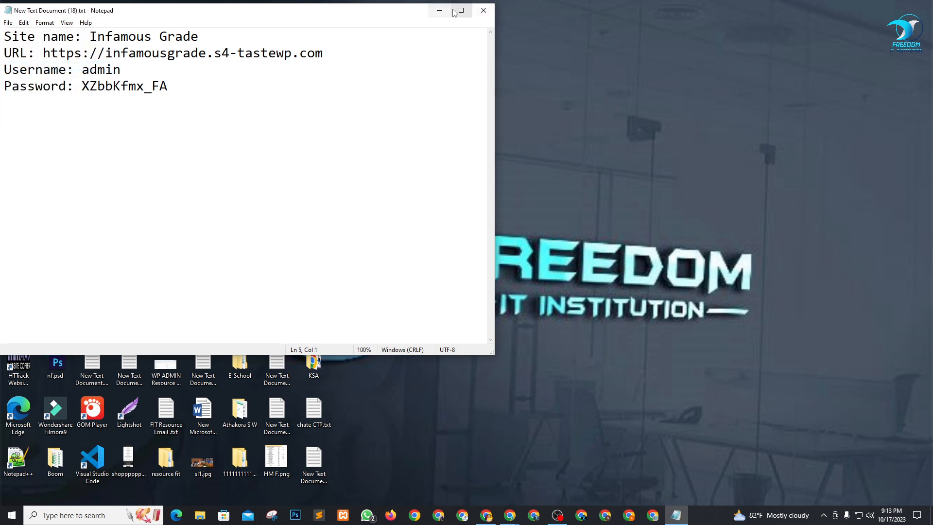
click(491, 10)
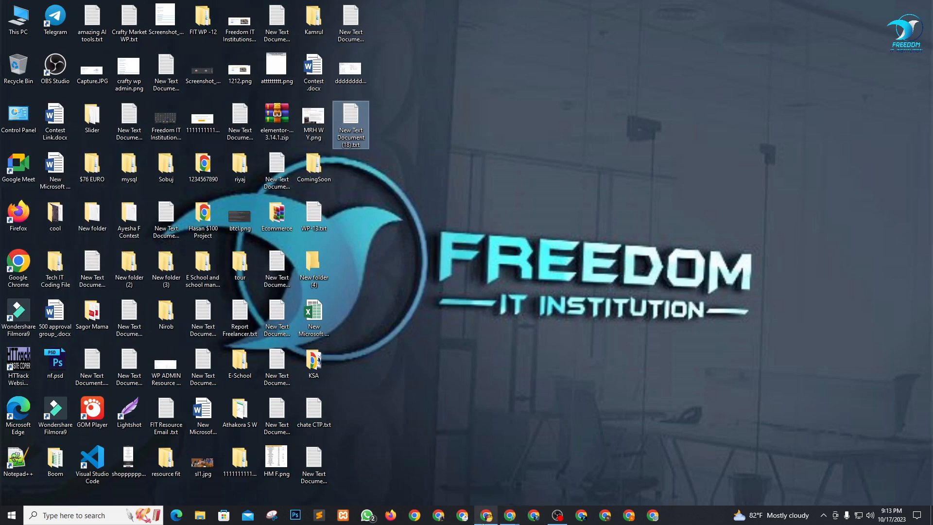
Dismiss the Welcome to WordPress panel and the TasteWP setup-success popup.
click(505, 514)
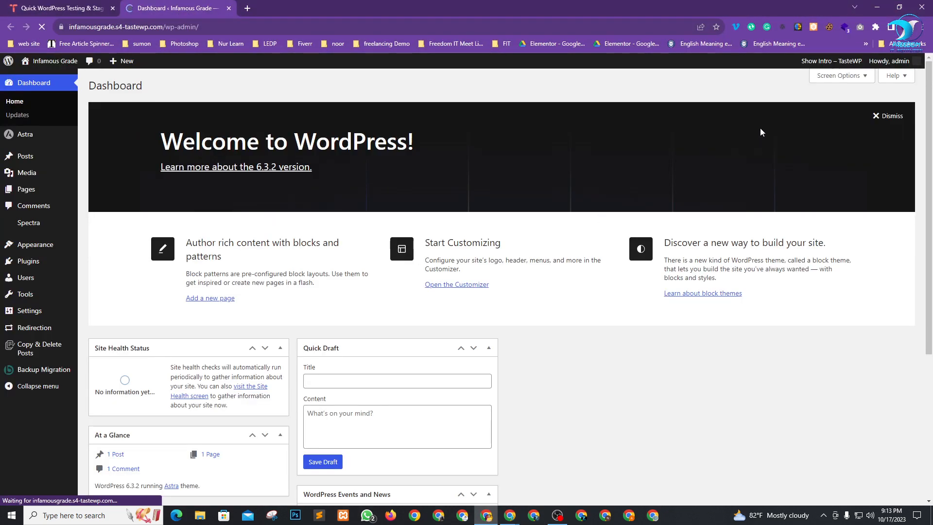
click(892, 116)
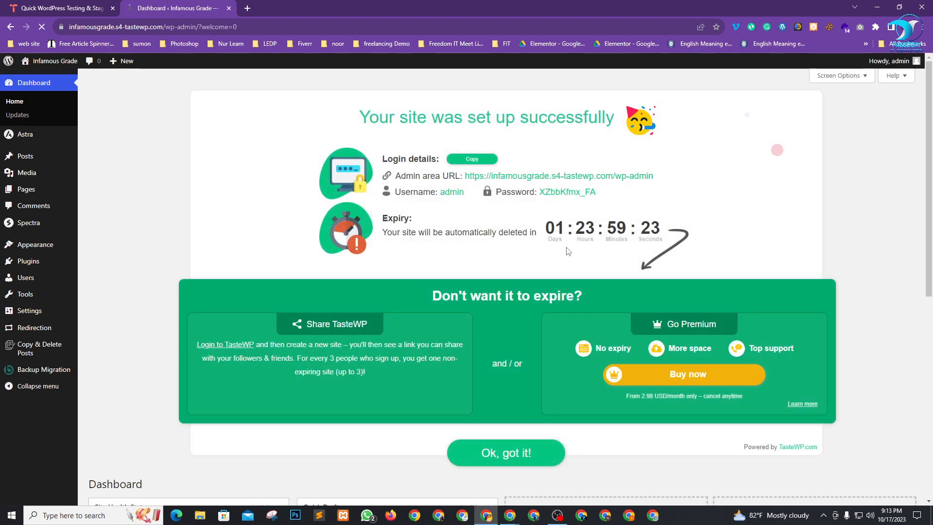
drag(560, 224, 667, 233)
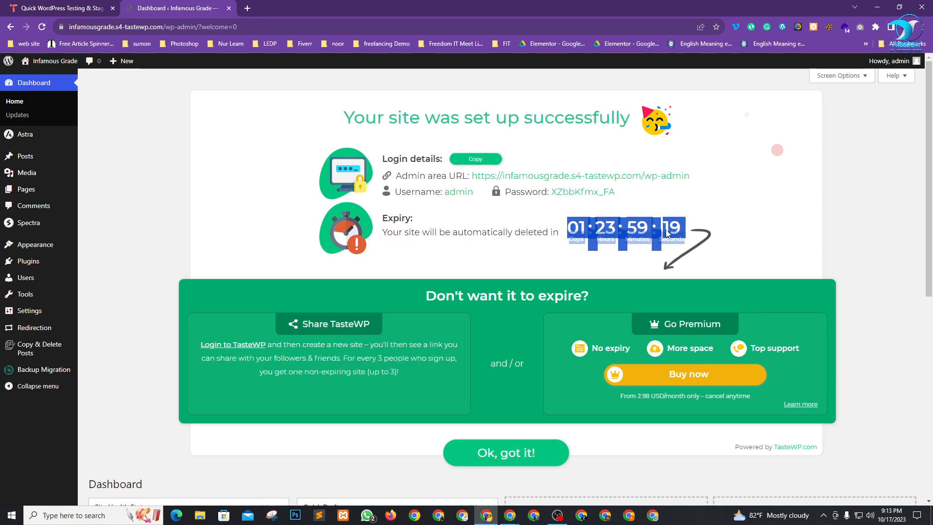
click(808, 251)
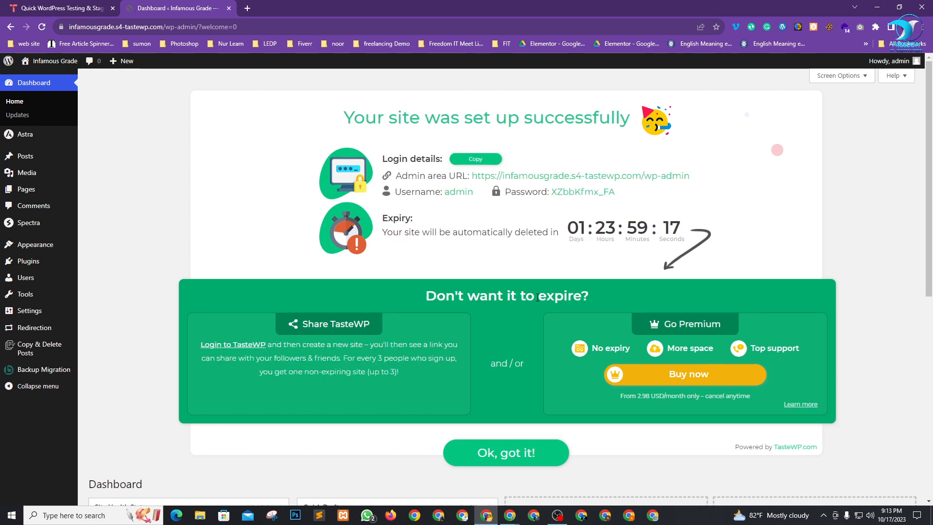
click(503, 451)
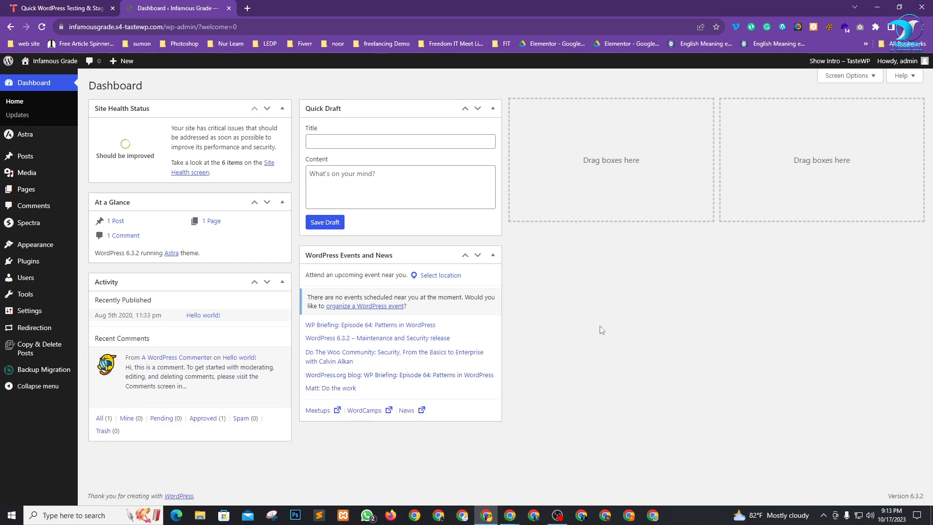
Hide the Site Health Status, At a Glance, Activity, Quick Draft and Events and News widgets.
click(856, 77)
click(152, 121)
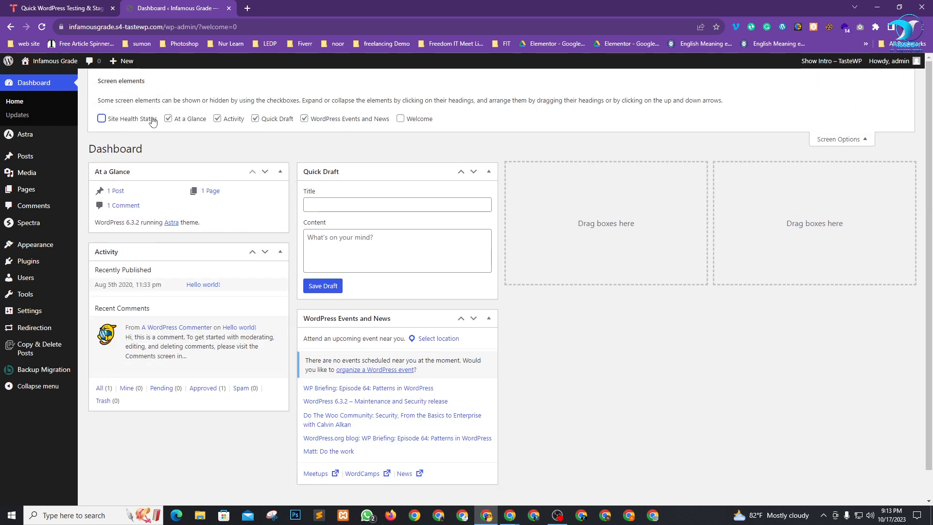
click(201, 121)
click(239, 119)
click(287, 122)
click(353, 125)
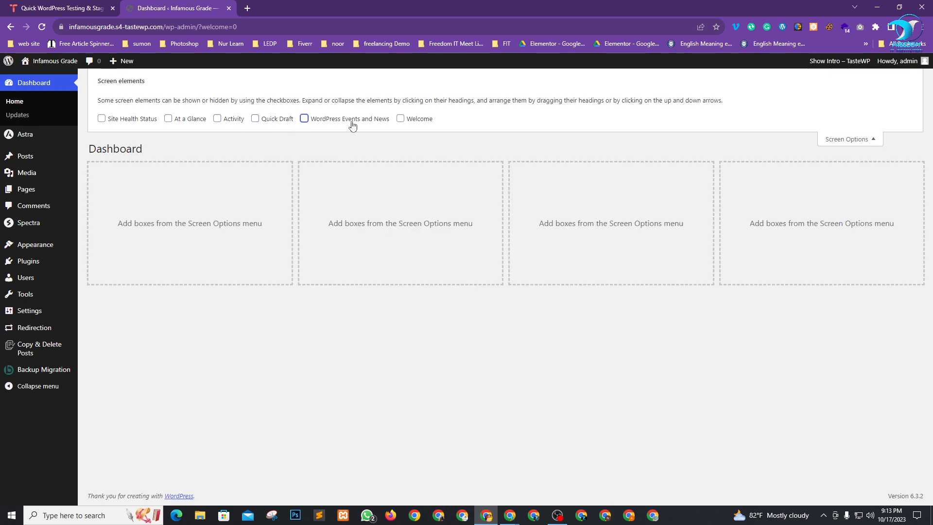
click(836, 141)
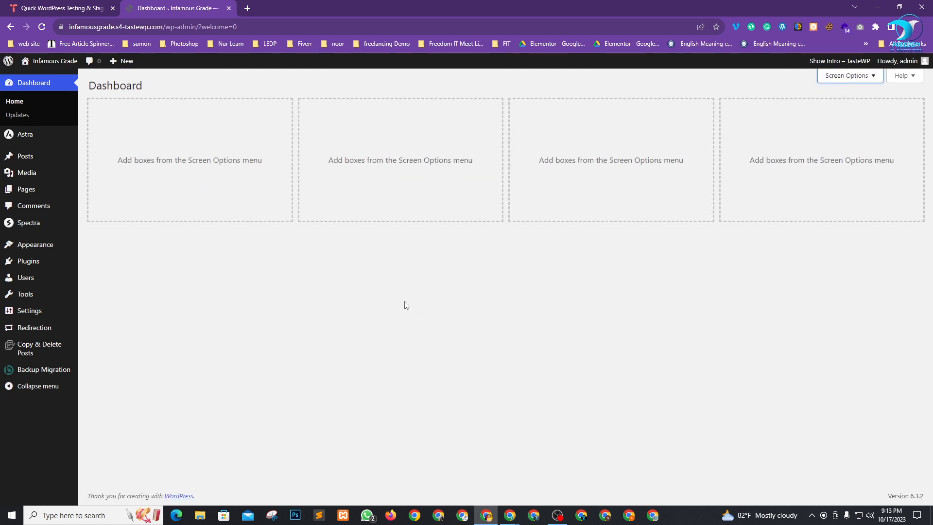
key(alt+Tab)
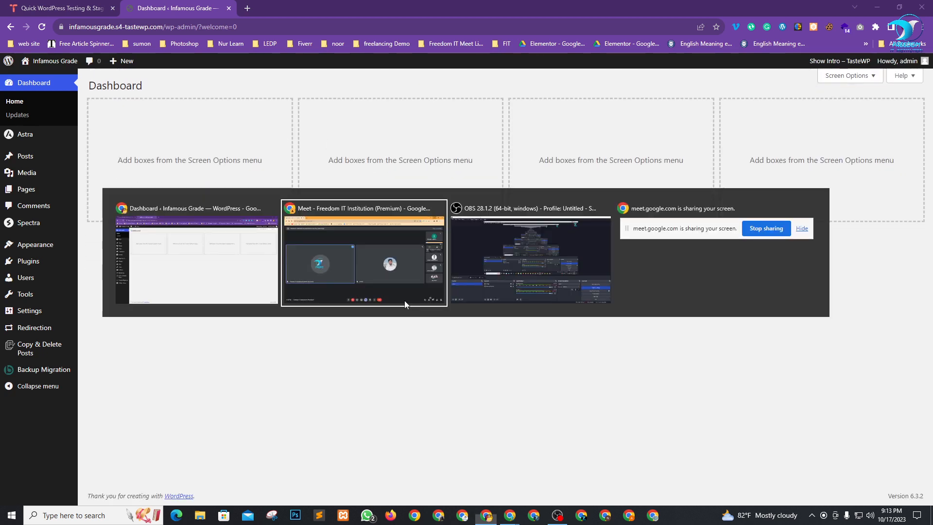
key(alt+Tab)
key(alt+Tab)
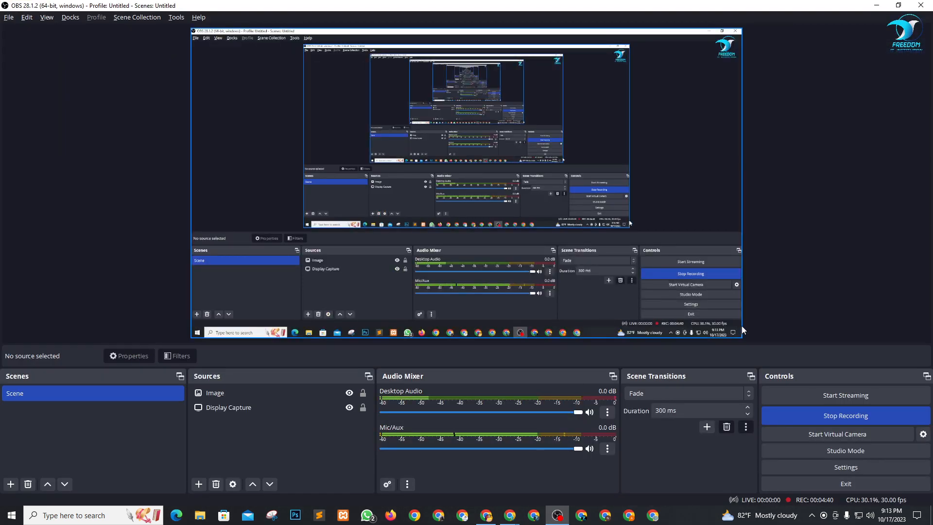
key(alt+Tab)
key(alt+Tab)
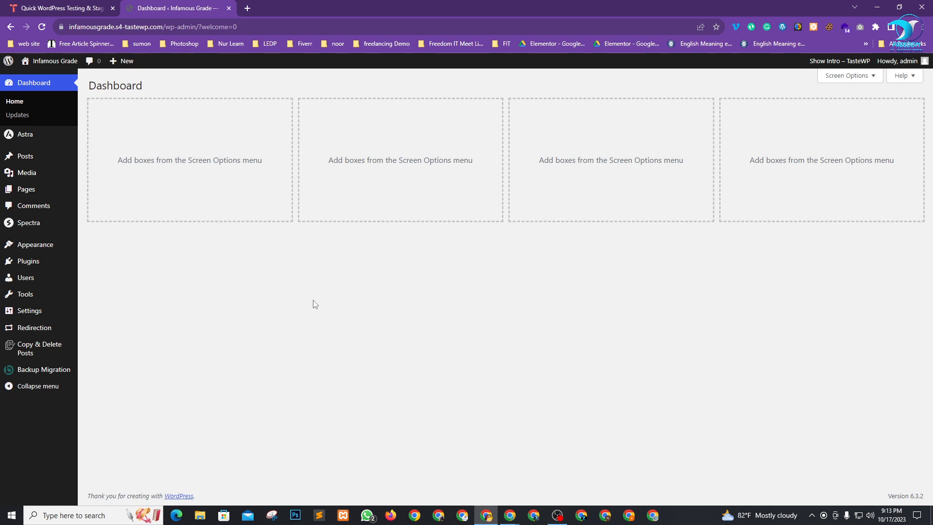
Check the active Astra theme on the Themes page, then list the four installed plugins.
mouse_move(29, 245)
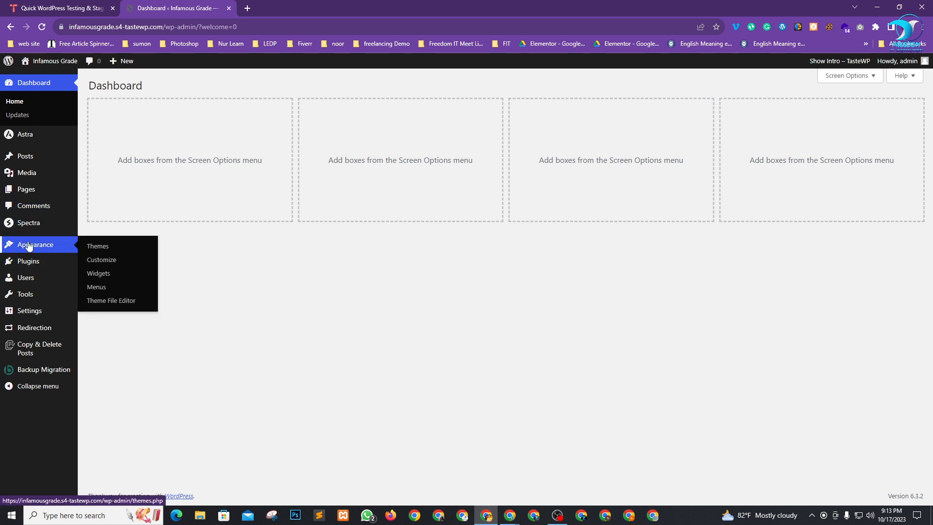
click(90, 246)
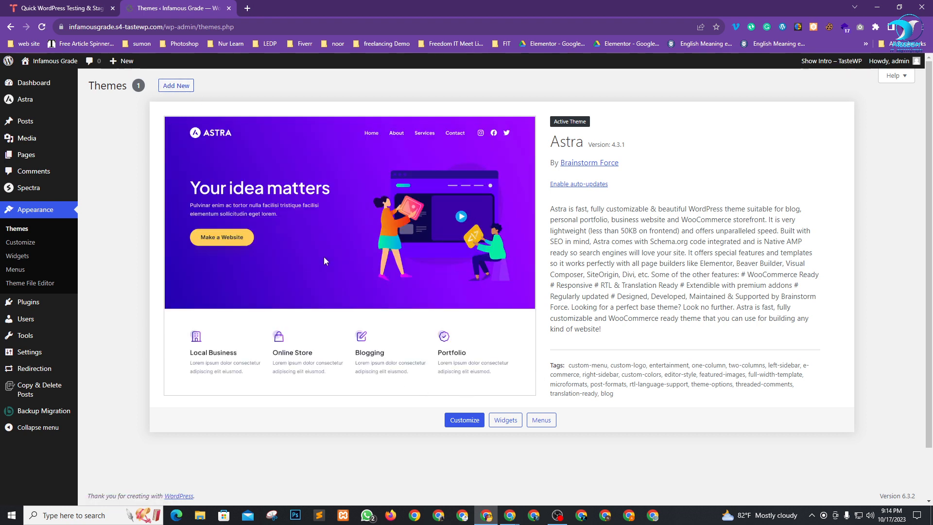
mouse_move(44, 104)
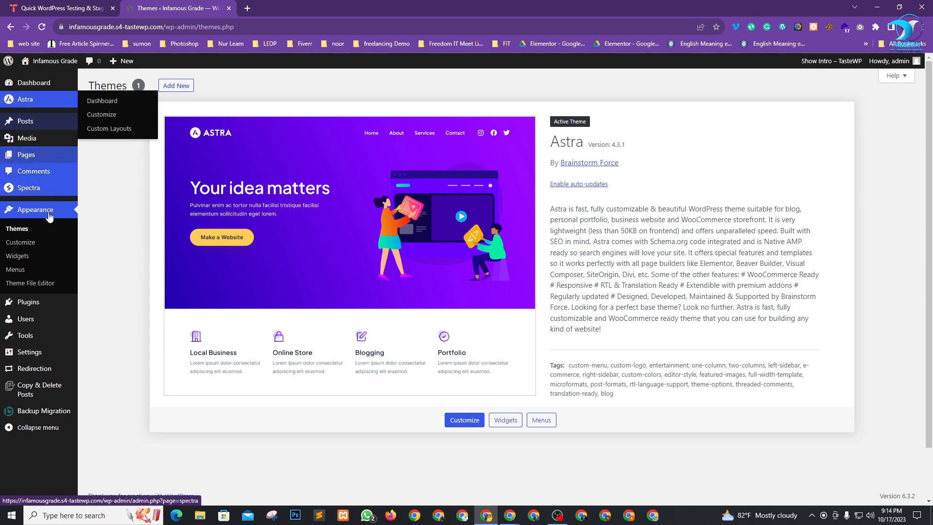
mouse_move(44, 305)
click(106, 308)
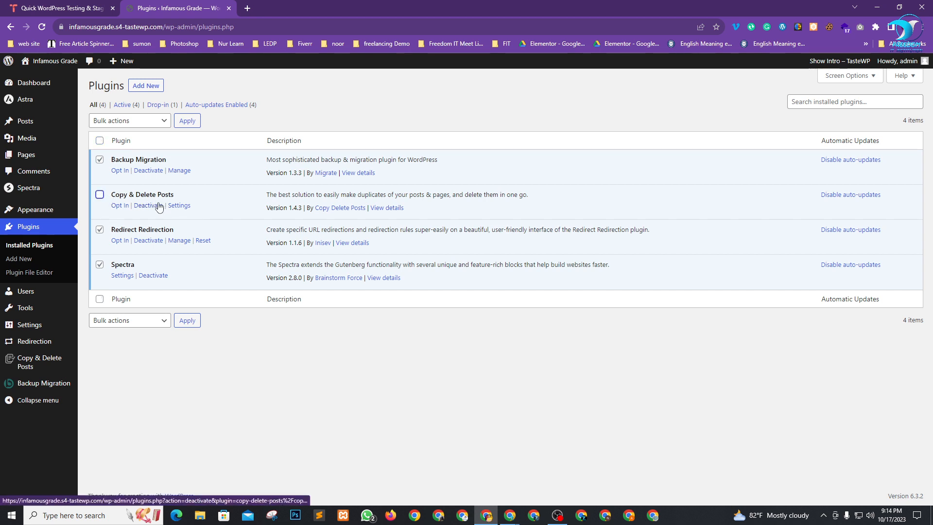
Bulk-deactivate the ticked Backup Migration, Redirect Redirection and Spectra plugins.
click(155, 125)
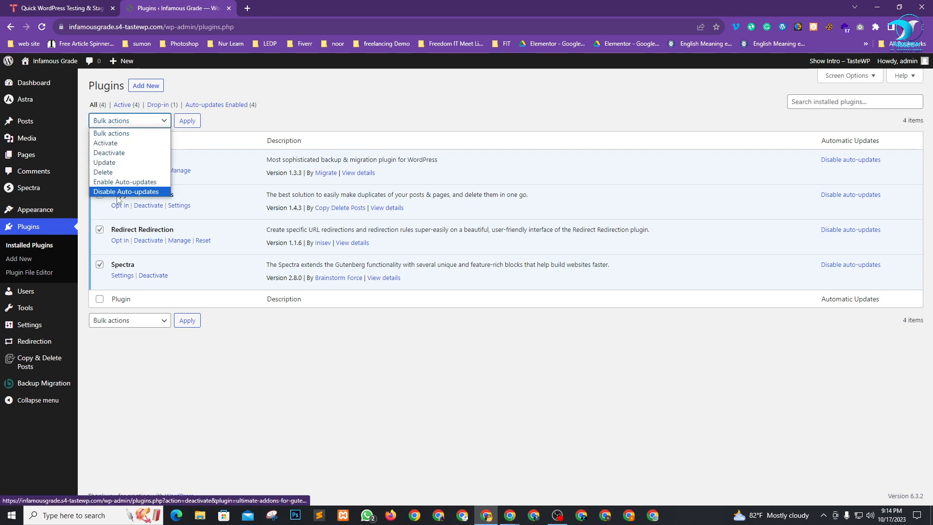
click(116, 152)
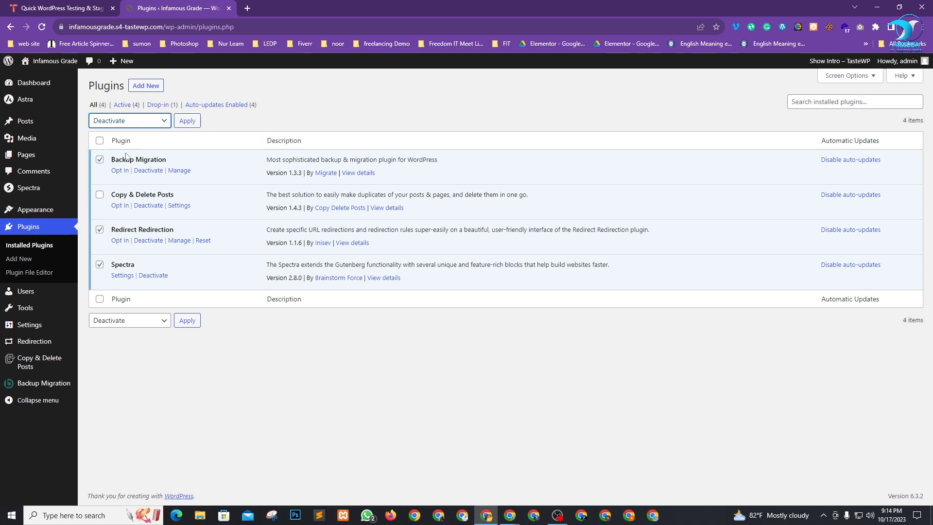
click(186, 126)
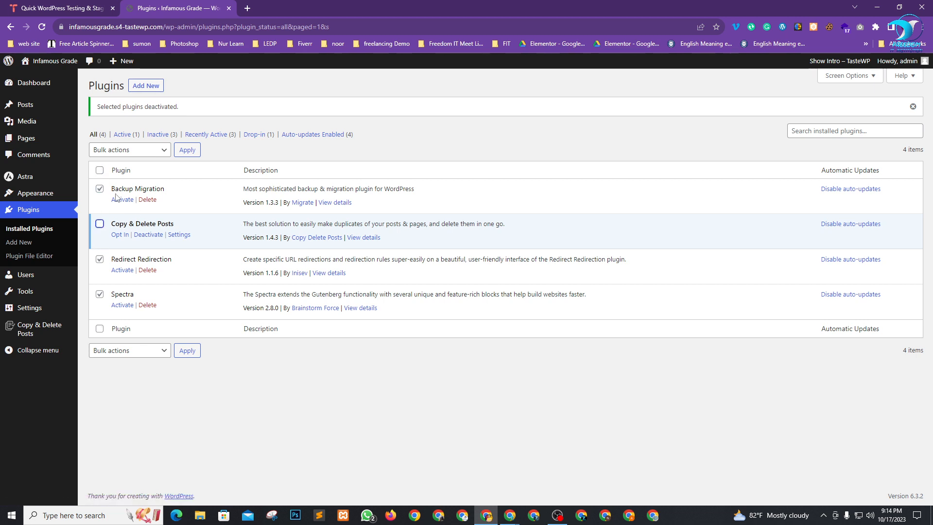
Bulk-delete those three plugins, leaving only Copy & Delete Posts, and return to the Dashboard.
click(147, 151)
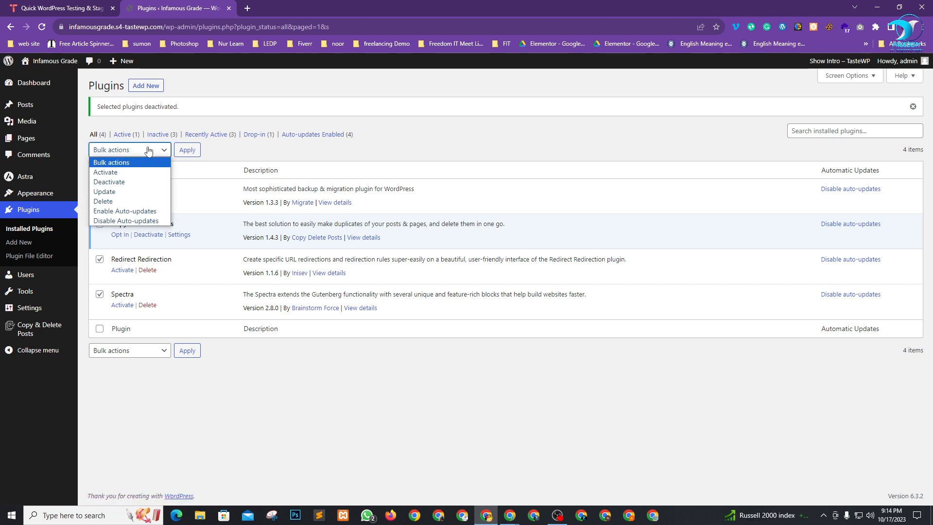
click(119, 202)
click(188, 150)
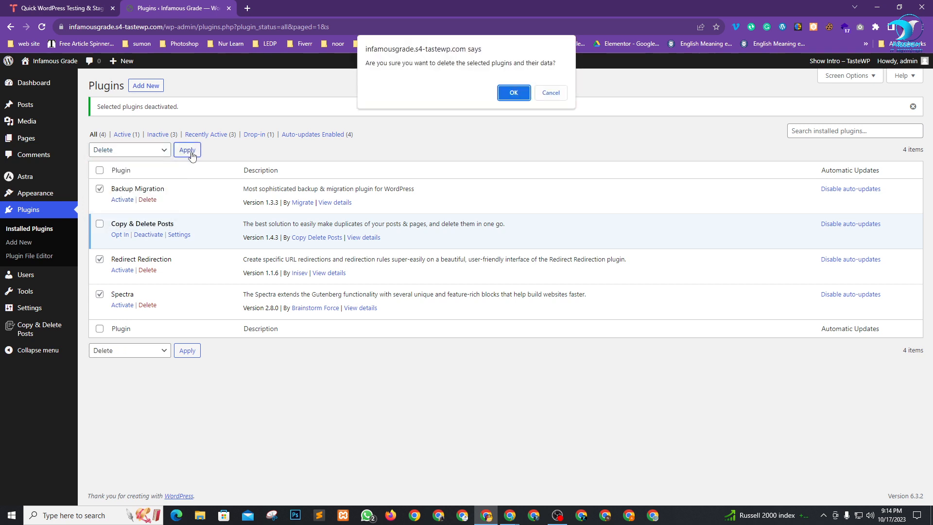
click(511, 93)
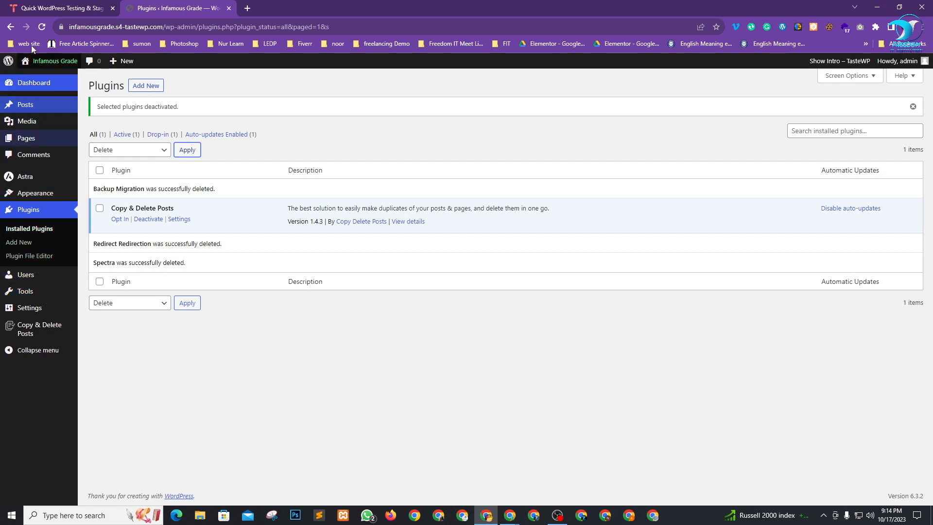
click(42, 27)
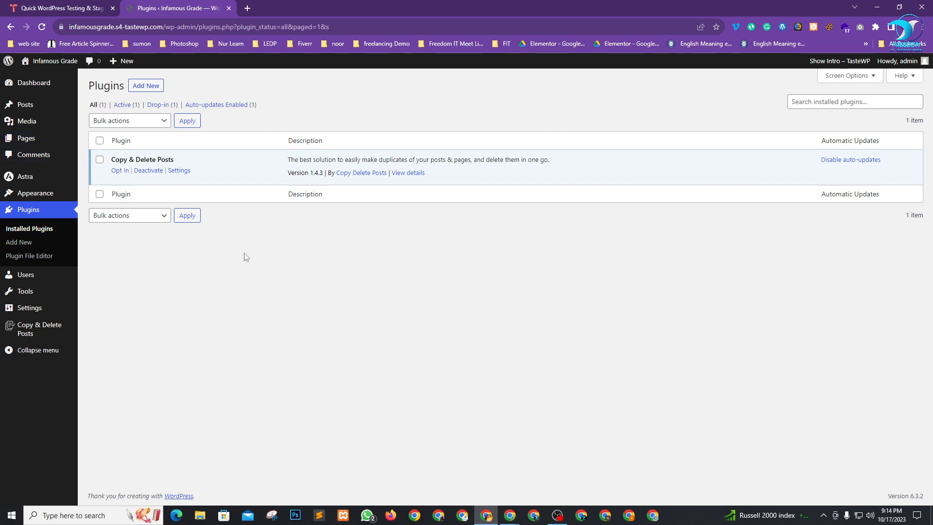
click(23, 82)
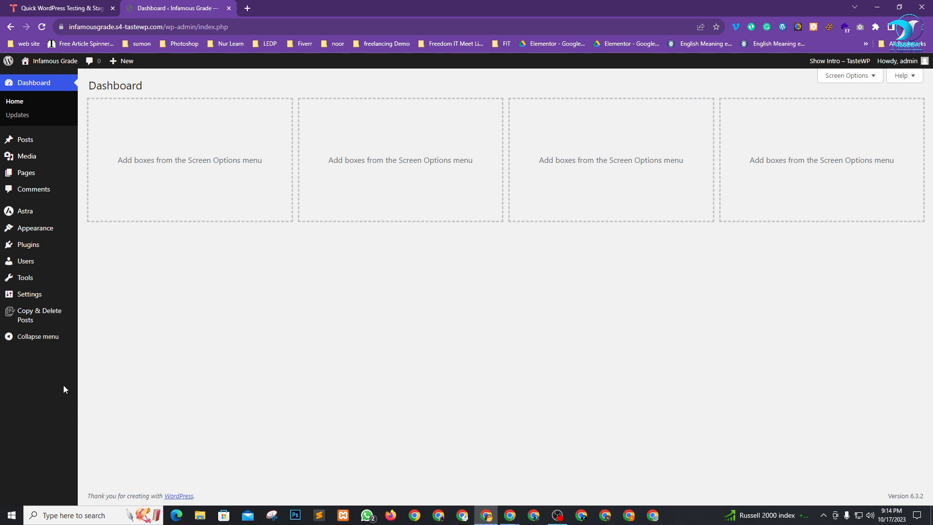
Go to Astra's dashboard and reach the Starter Templates' Select Page Builder screen.
mouse_move(23, 226)
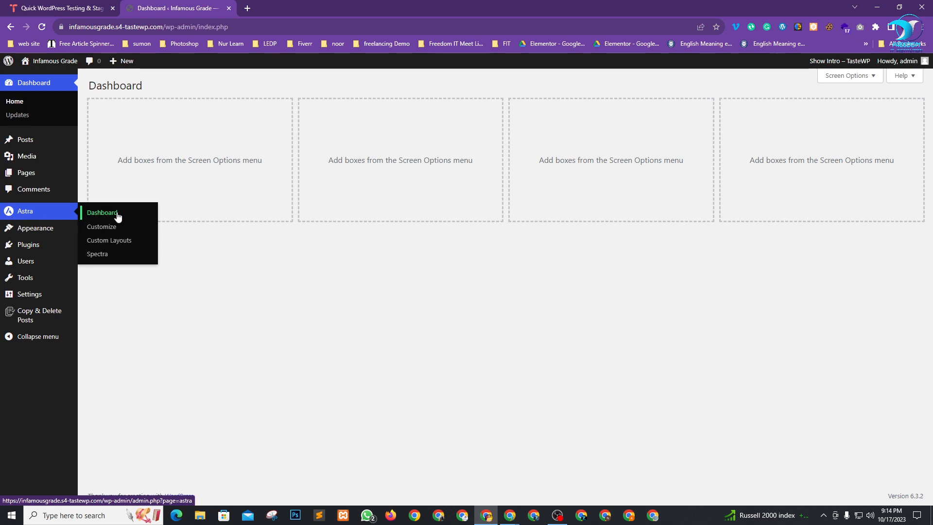
click(105, 219)
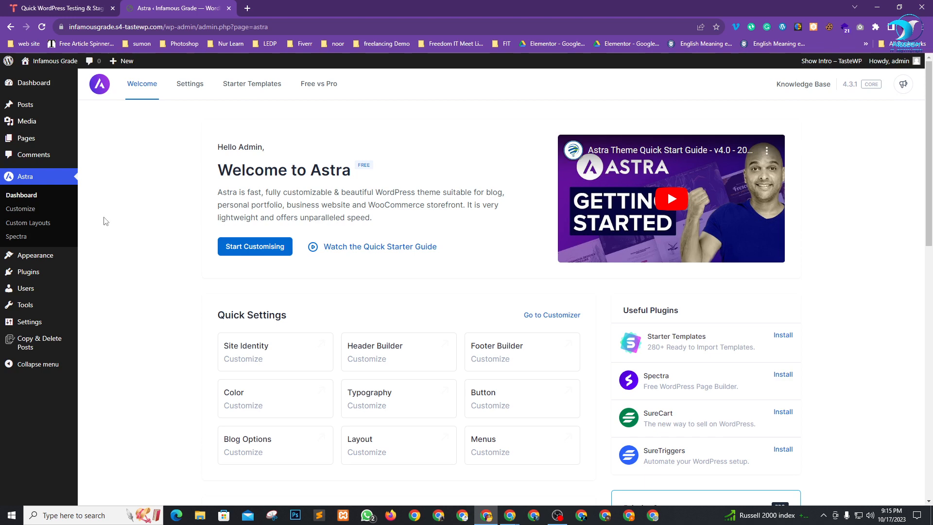
scroll(616, 337, down, 2)
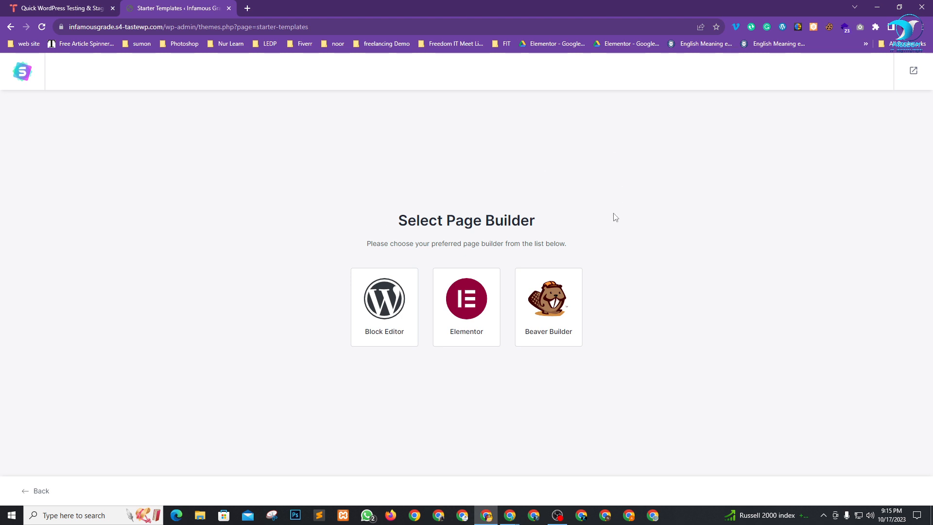
Choose Elementor as the page builder and look over the template categories, including E-Commerce.
click(464, 310)
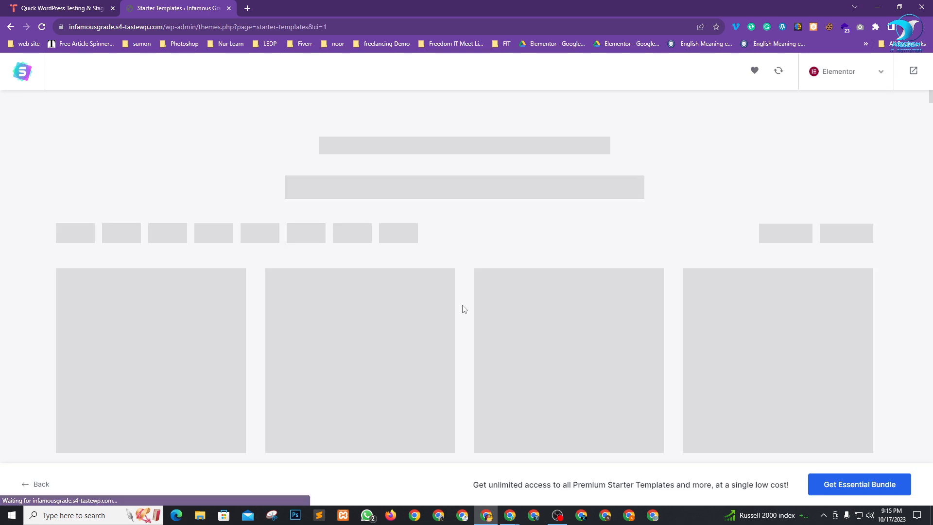
scroll(406, 340, down, 8)
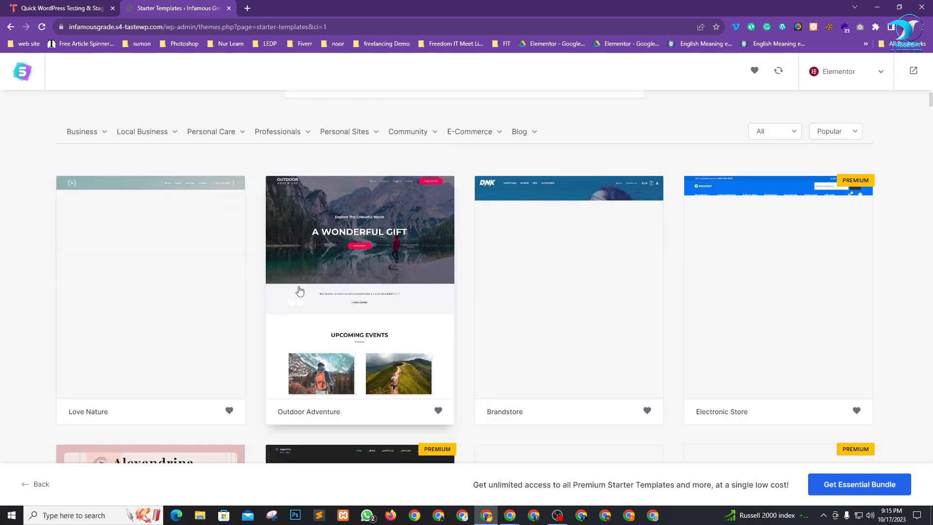
scroll(295, 362, up, 8)
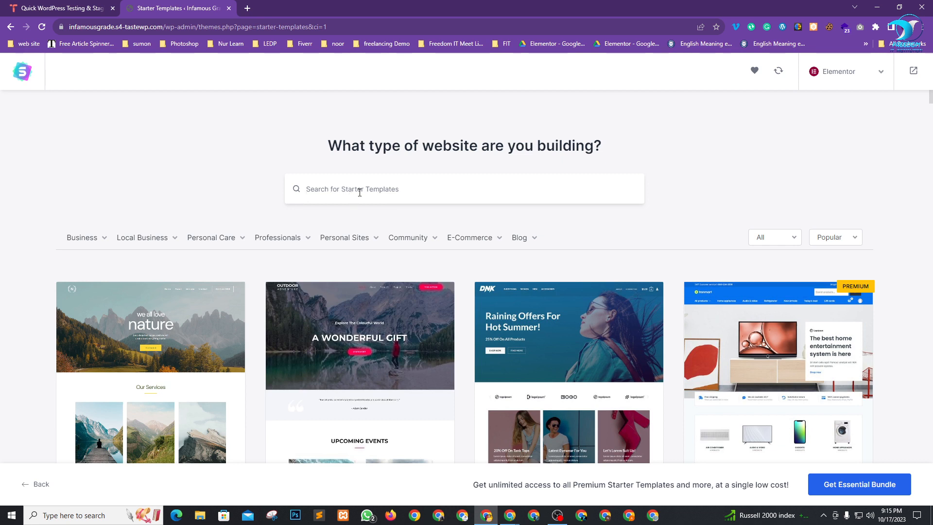
mouse_move(476, 242)
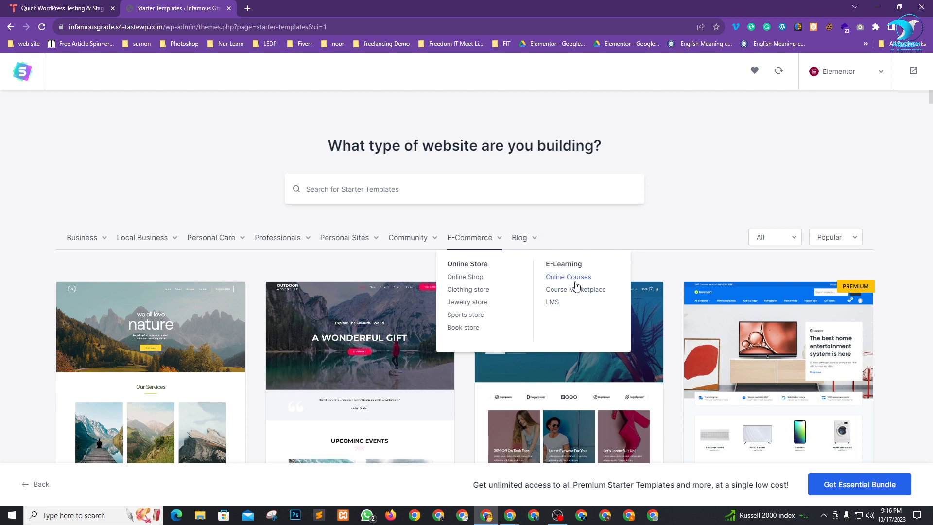
Filter the Starter Templates to Online Shop and browse the store designs.
click(466, 277)
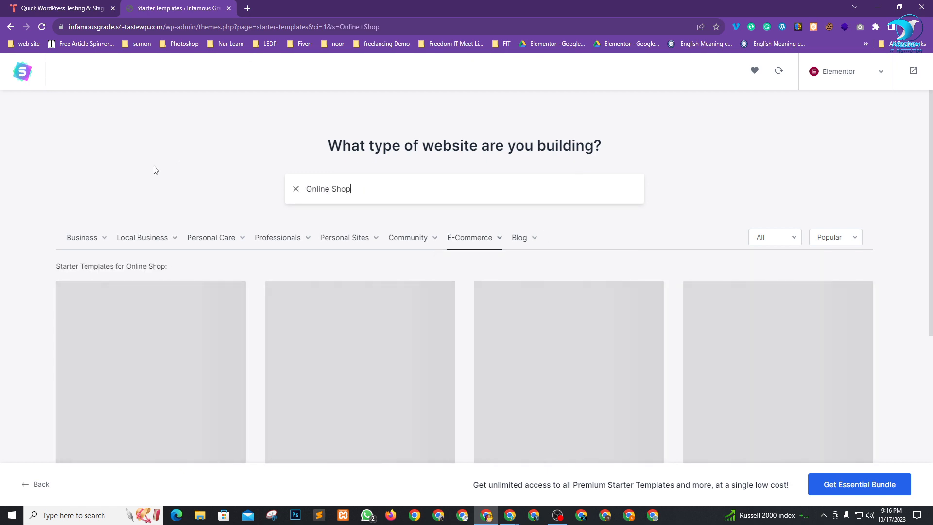
scroll(232, 202, down, 2)
scroll(292, 210, down, 5)
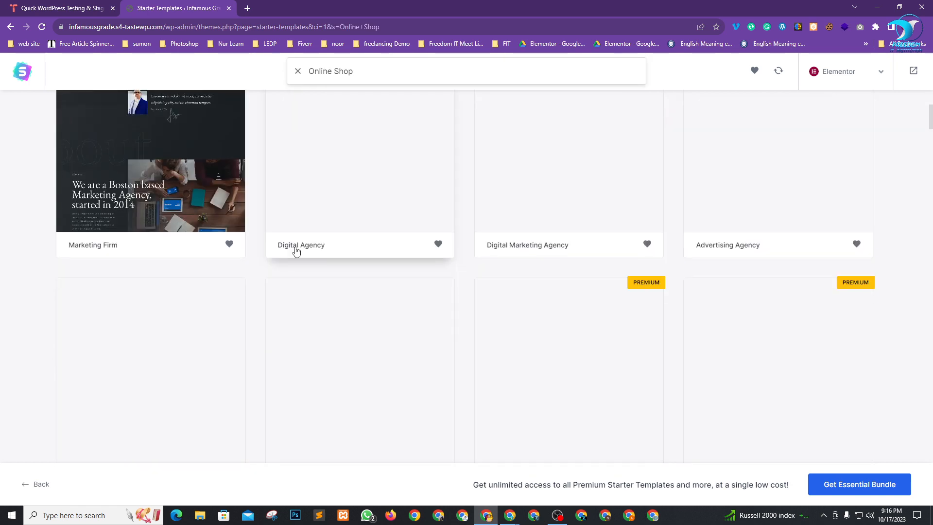
scroll(335, 277, up, 5)
scroll(475, 227, down, 10)
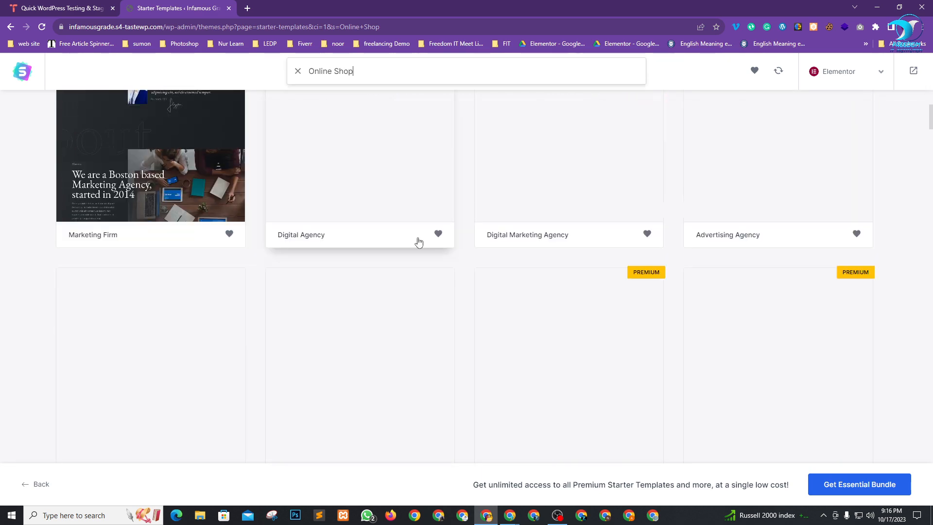
scroll(376, 330, down, 10)
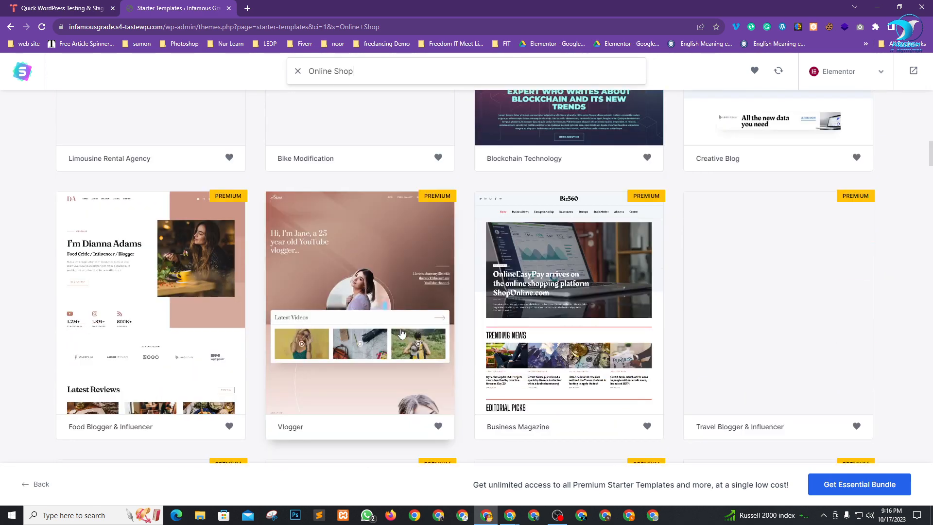
scroll(534, 272, up, 8)
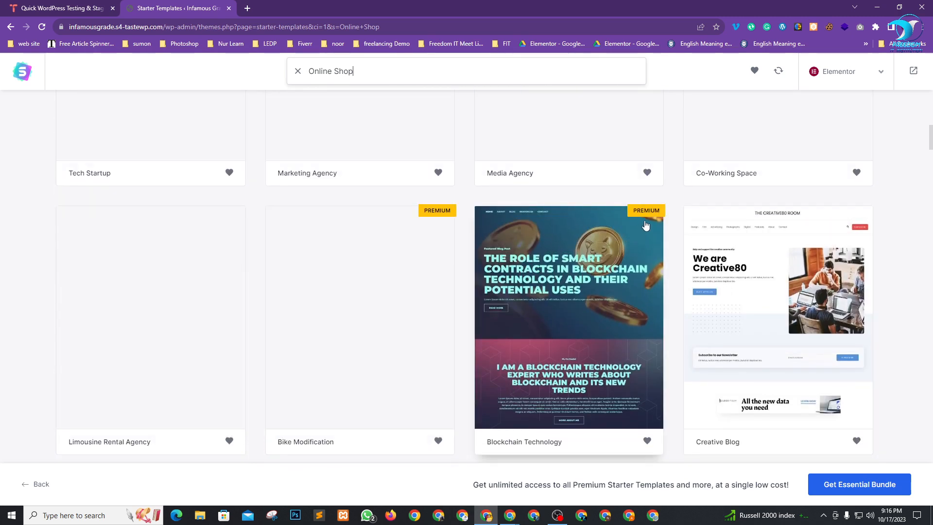
scroll(475, 324, up, 2)
scroll(459, 310, up, 4)
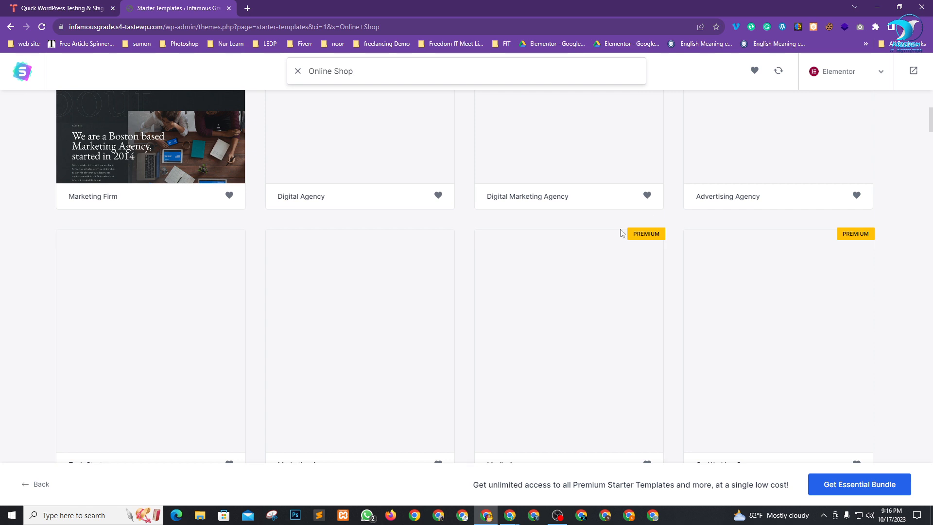
scroll(549, 318, up, 5)
scroll(402, 287, down, 3)
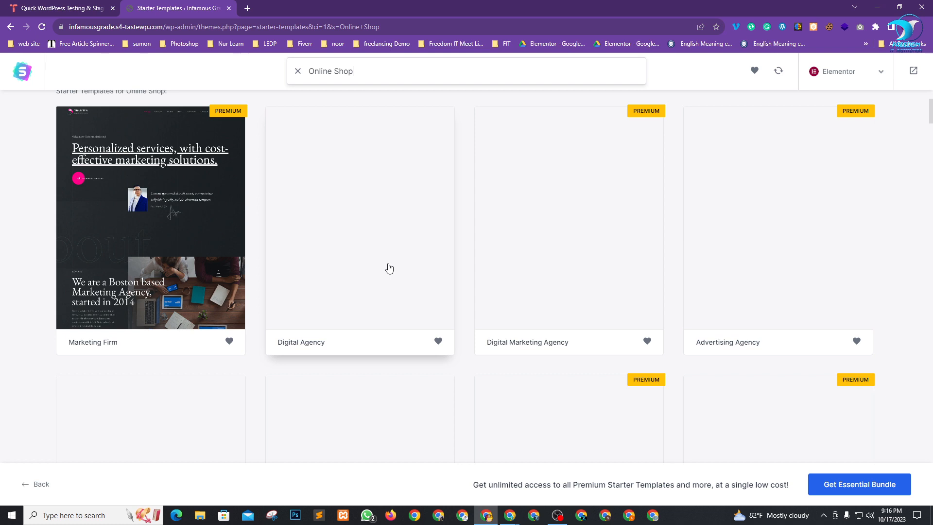
scroll(388, 267, up, 3)
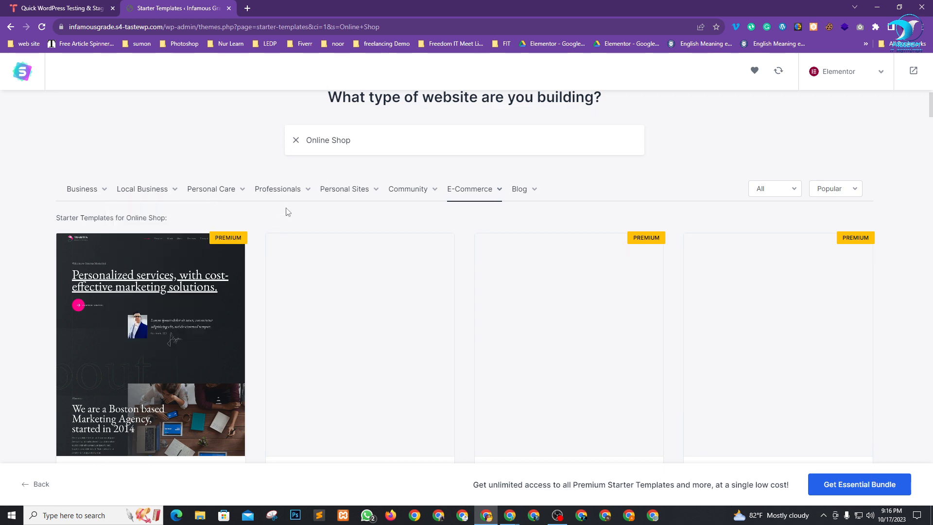
scroll(323, 266, down, 10)
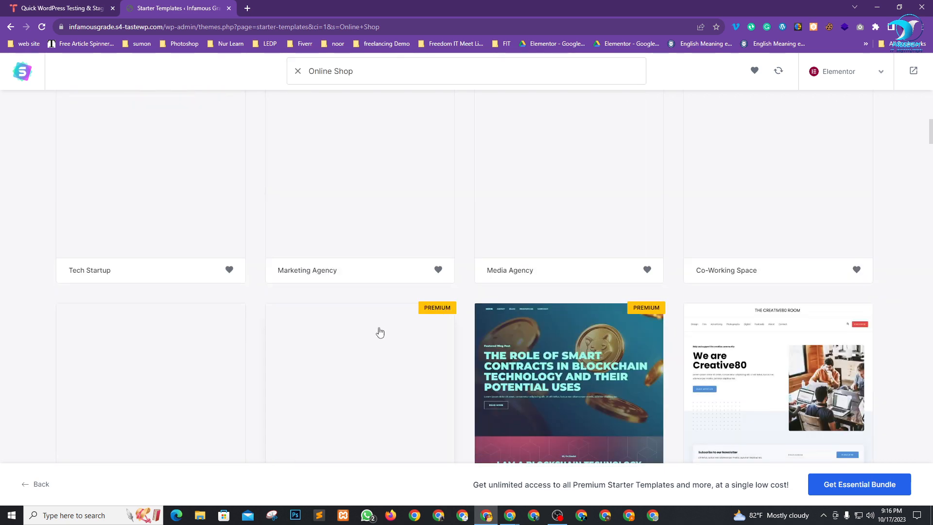
scroll(808, 250, down, 4)
scroll(762, 251, down, 2)
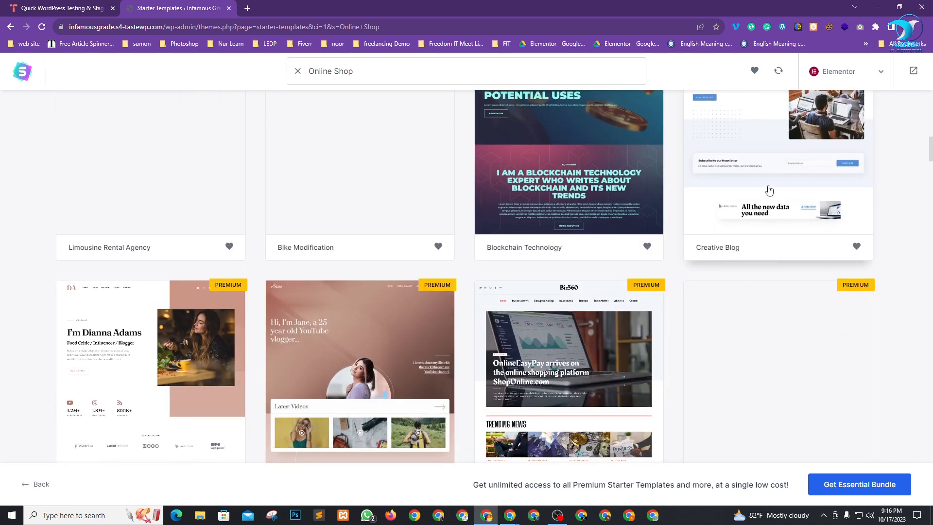
scroll(406, 365, down, 3)
scroll(325, 389, down, 2)
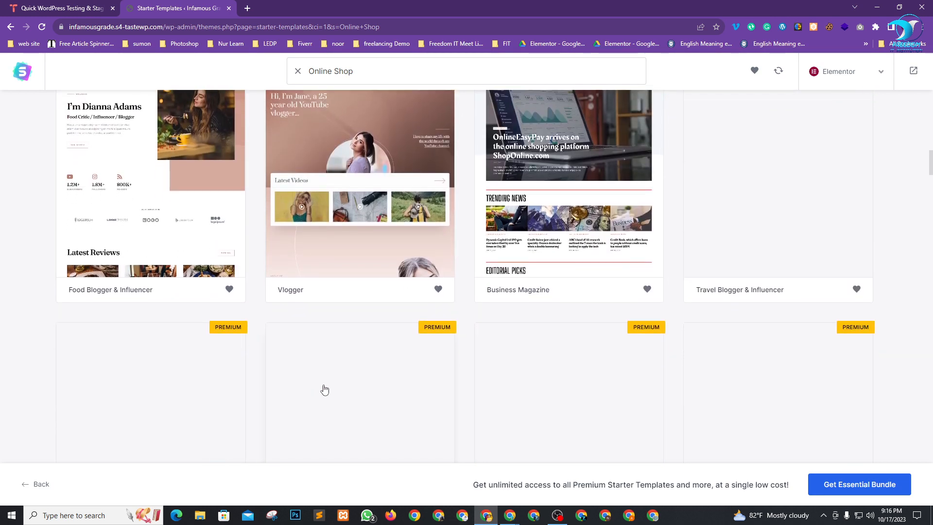
scroll(325, 389, up, 15)
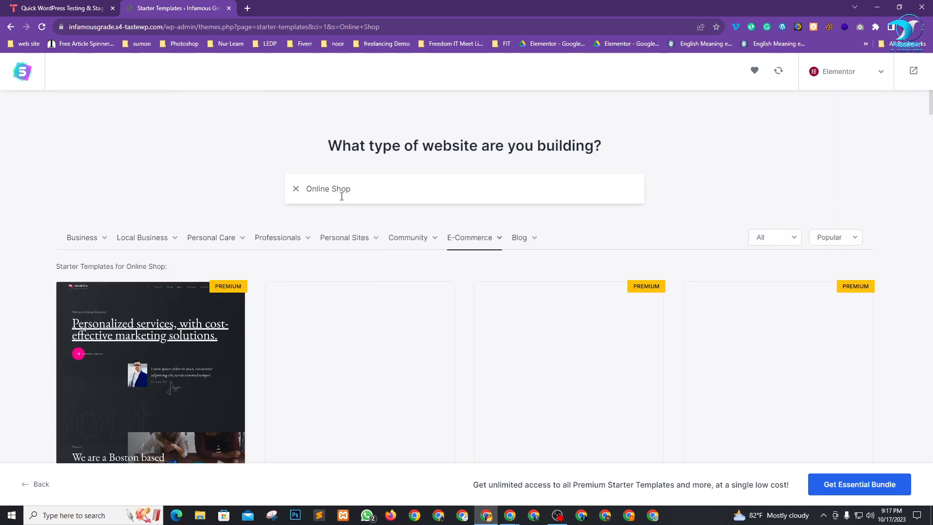
Clear the Online Shop filter and scroll the full gallery until the Brandstore template appears.
click(296, 189)
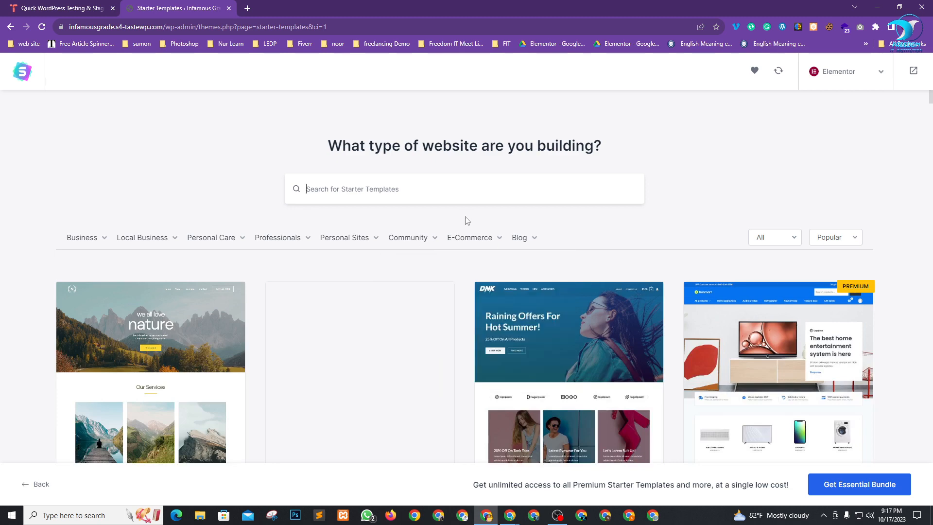
scroll(707, 197, down, 3)
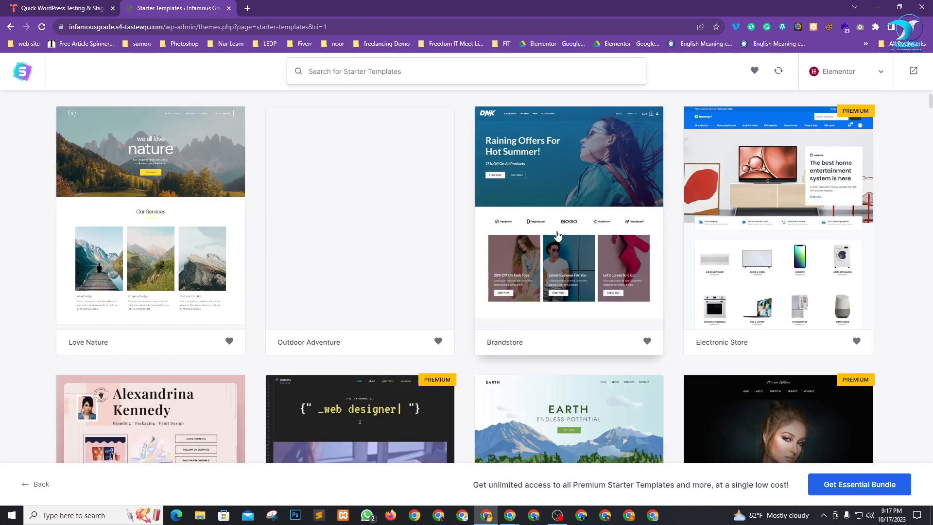
scroll(558, 238, down, 2)
scroll(559, 238, down, 7)
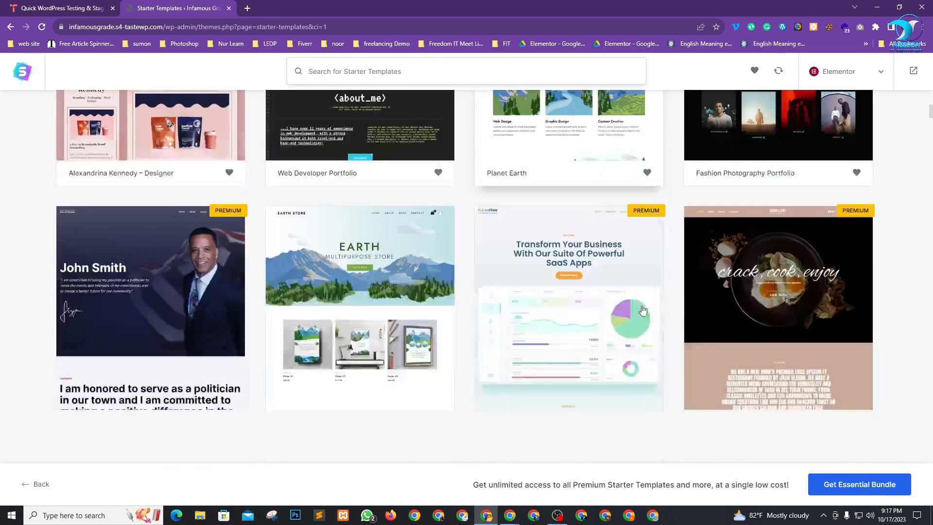
scroll(642, 310, down, 8)
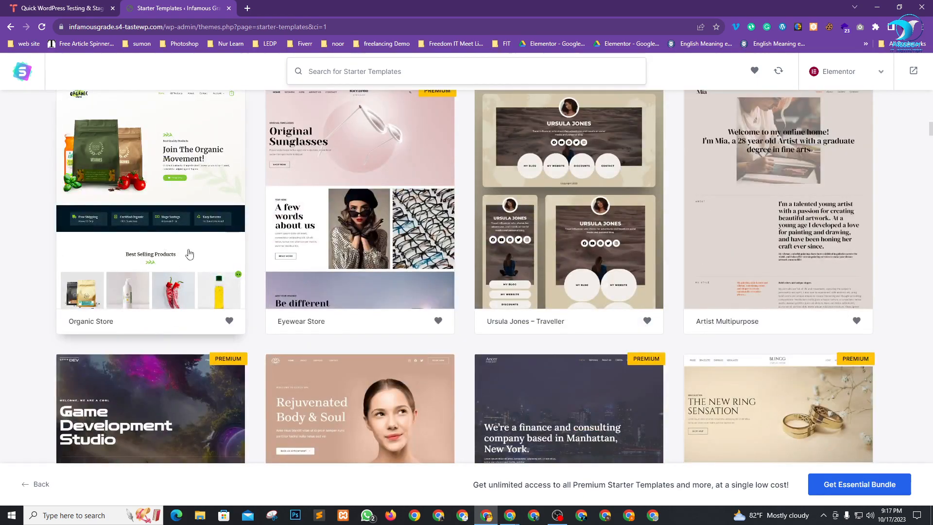
scroll(179, 243, up, 1)
scroll(161, 275, down, 1)
scroll(146, 248, down, 2)
scroll(654, 283, up, 9)
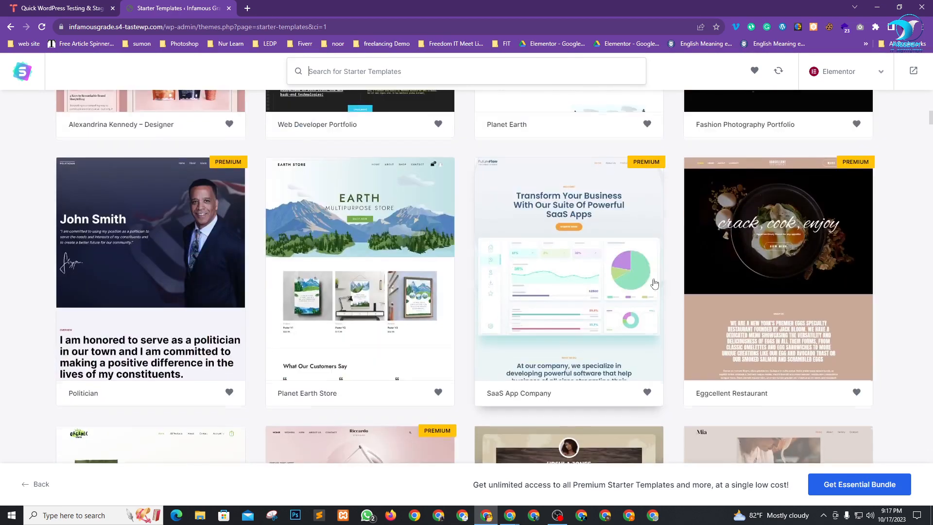
scroll(655, 284, up, 12)
scroll(566, 316, down, 3)
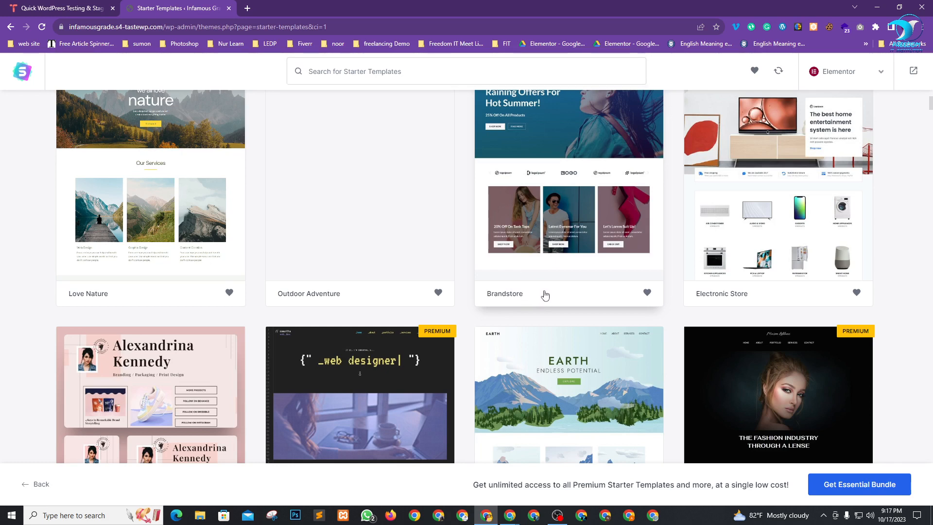
Select the Brandstore template, scroll through its preview, and skip the Logo step.
click(553, 235)
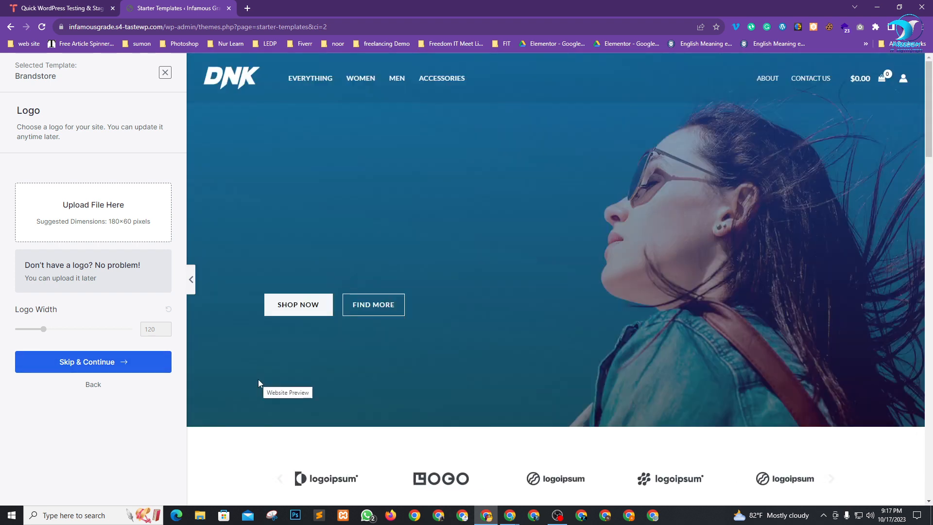
scroll(456, 275, down, 2)
scroll(456, 275, down, 20)
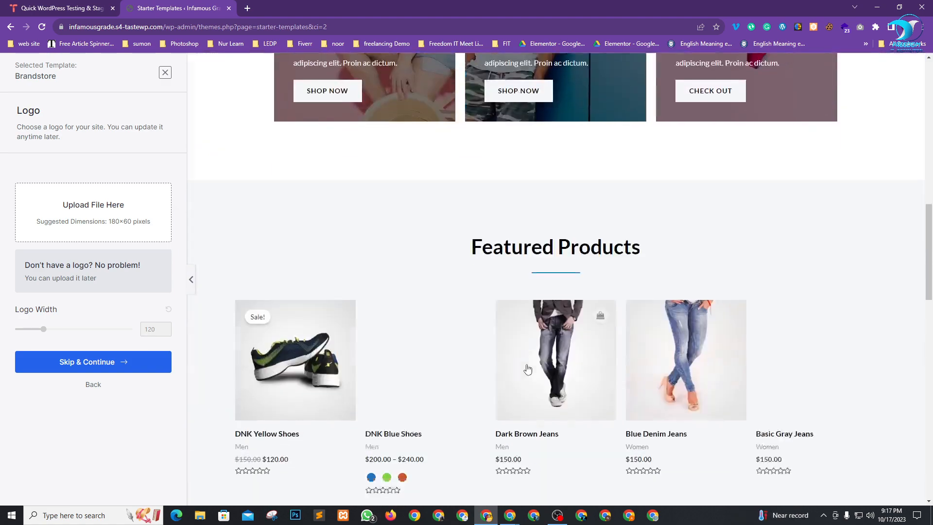
scroll(525, 362, down, 8)
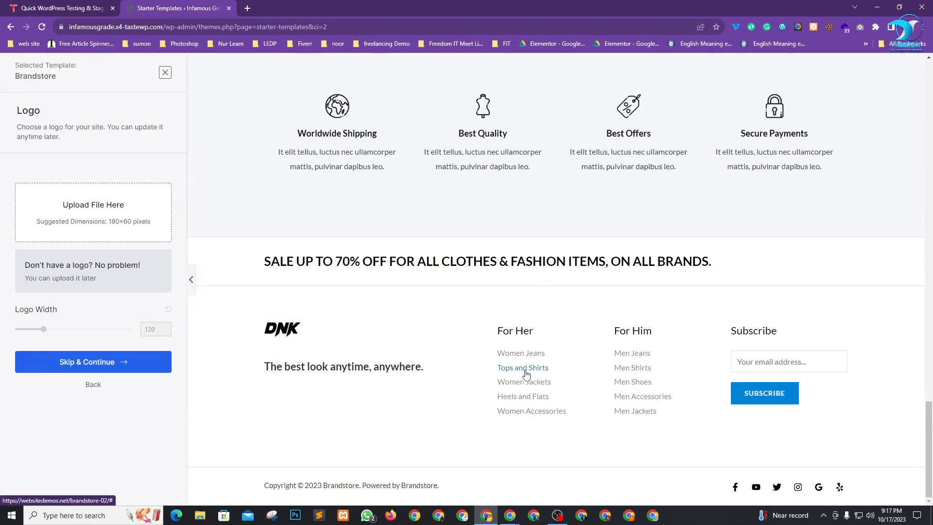
scroll(530, 363, up, 15)
scroll(537, 259, up, 10)
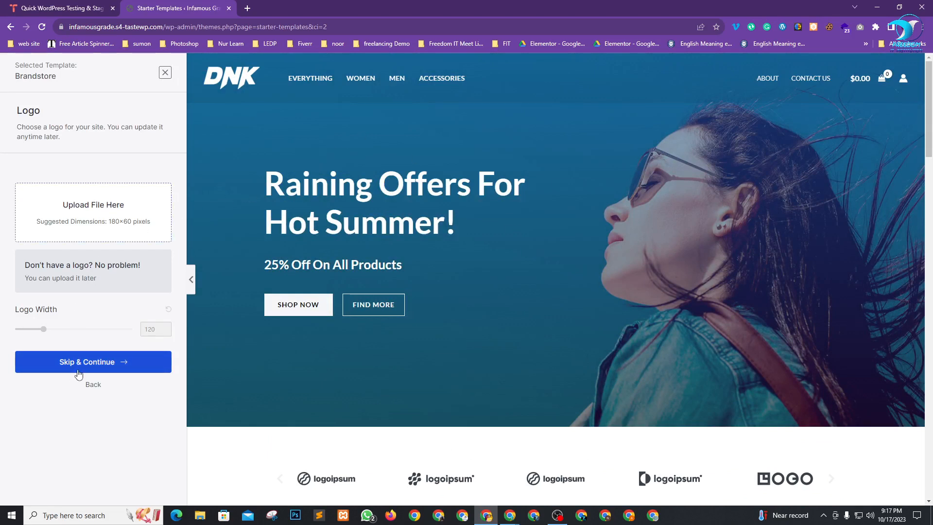
click(97, 362)
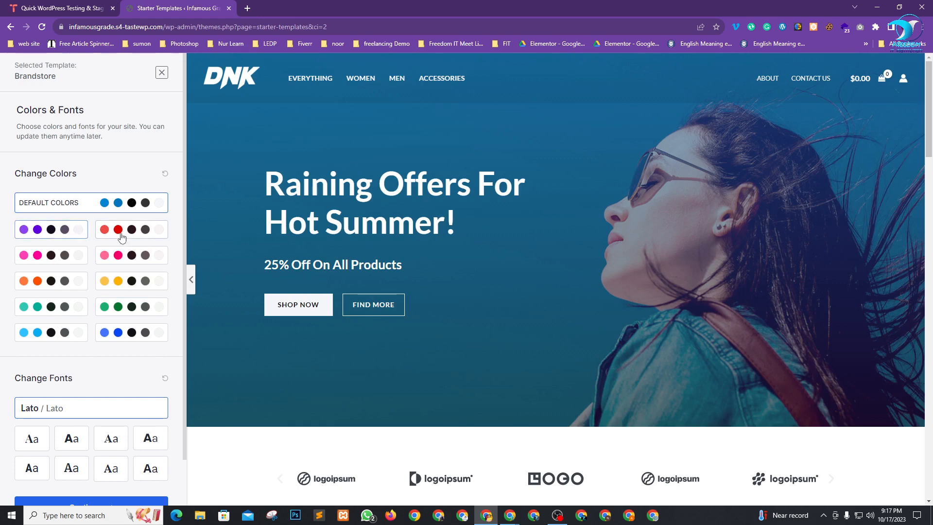
Try the purple and orange palettes, then keep Default Colors with Lato fonts and continue.
click(49, 237)
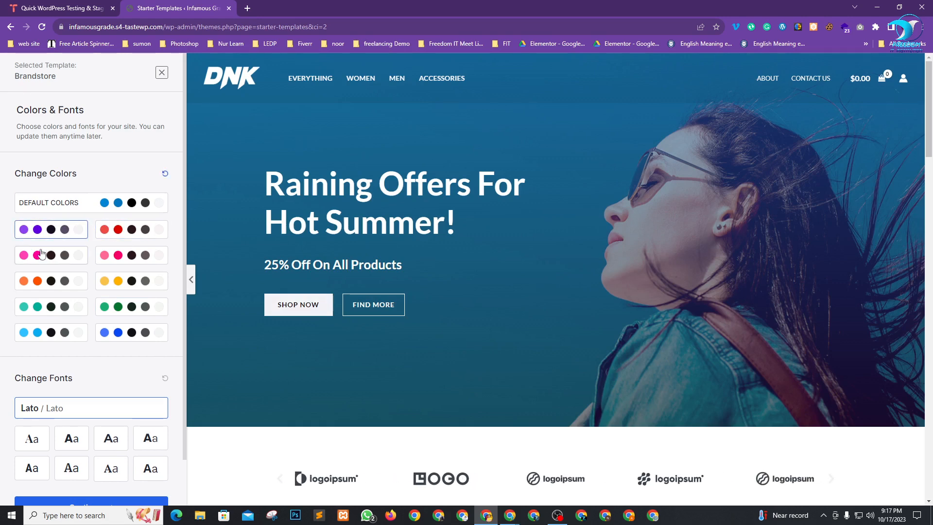
click(38, 281)
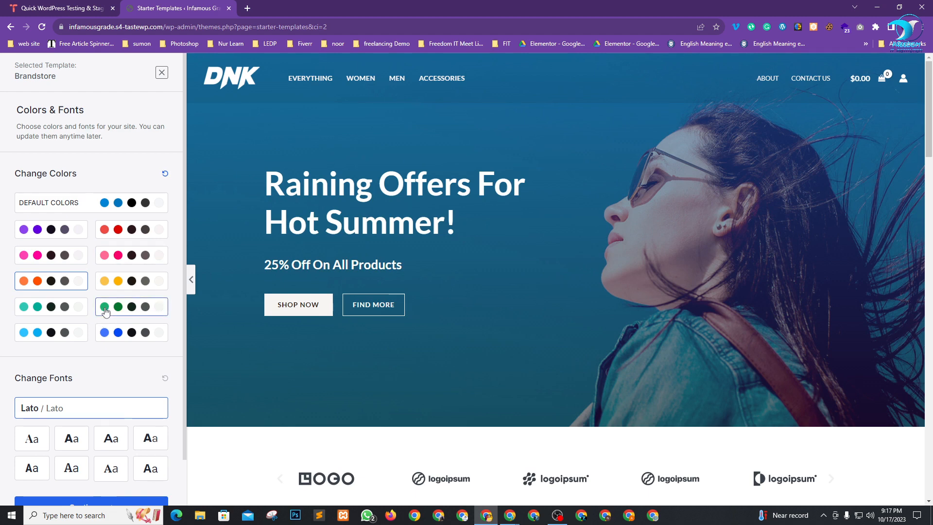
click(58, 202)
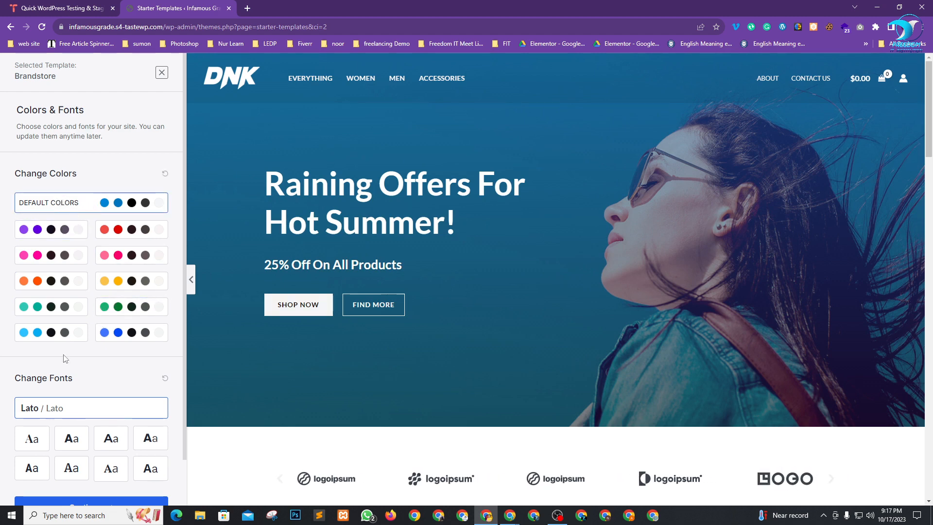
scroll(97, 403, down, 1)
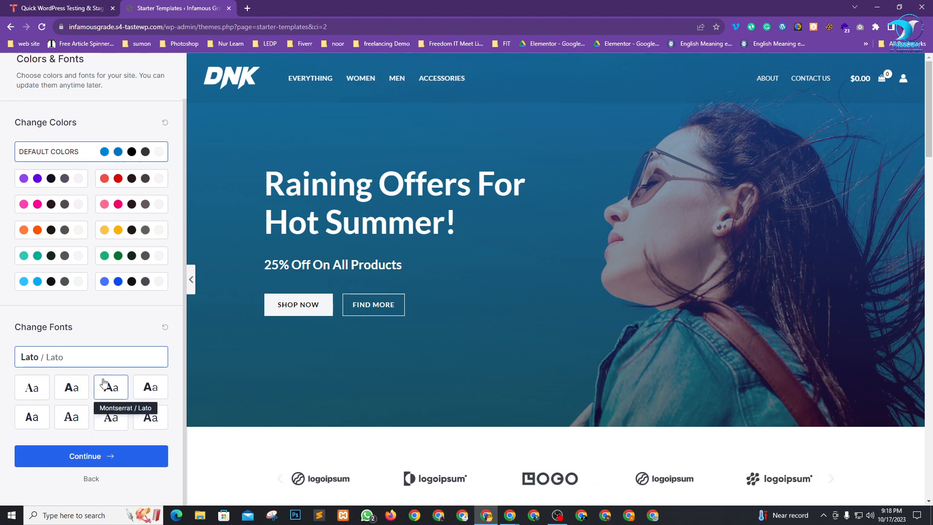
click(66, 461)
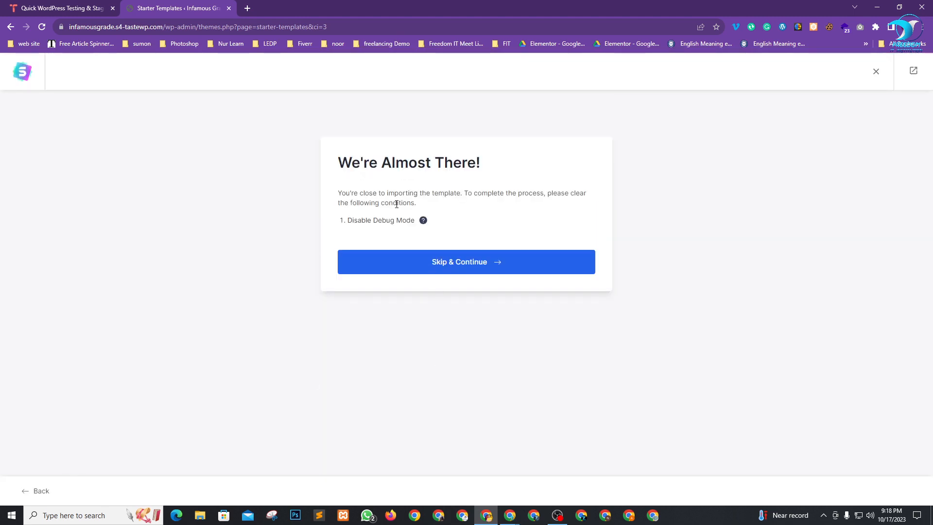
Skip the debug-mode warning and autofill the first name and work e-mail fields.
drag(369, 160, 479, 164)
click(701, 224)
click(482, 271)
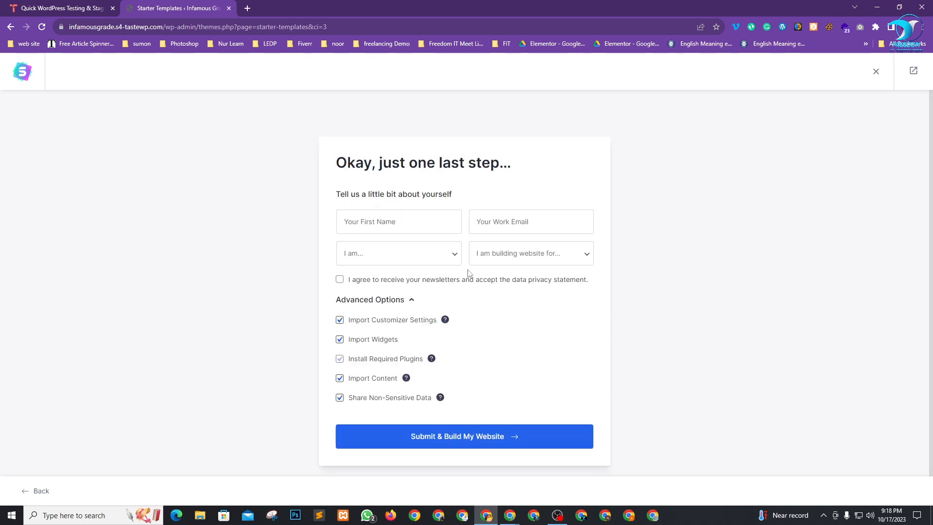
click(404, 221)
click(410, 250)
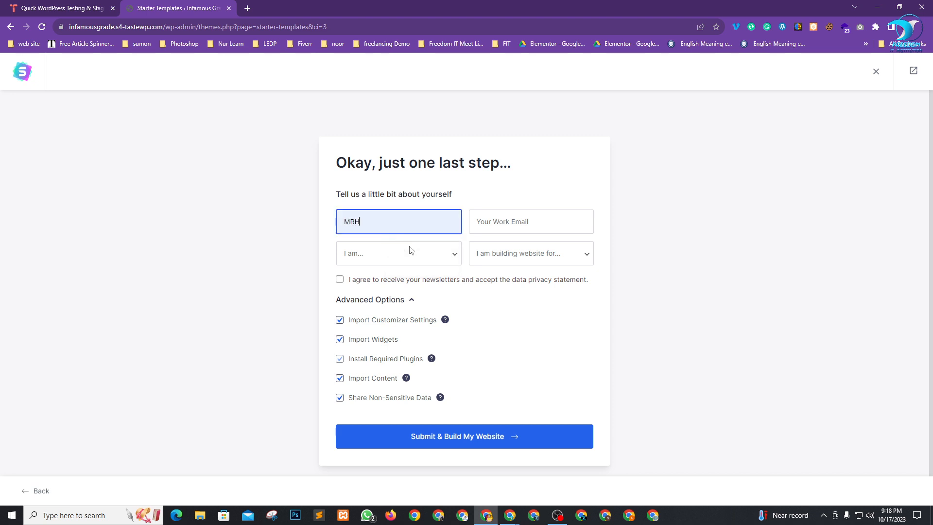
click(527, 221)
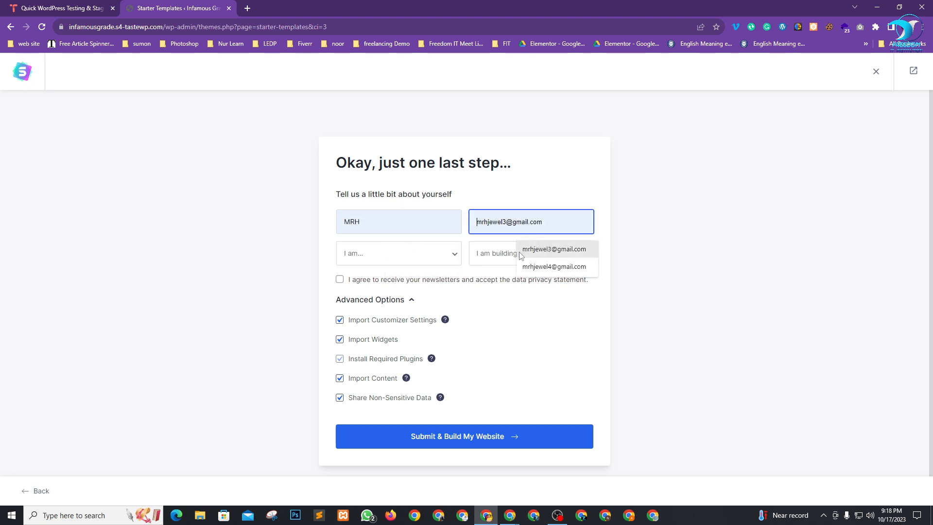
click(555, 258)
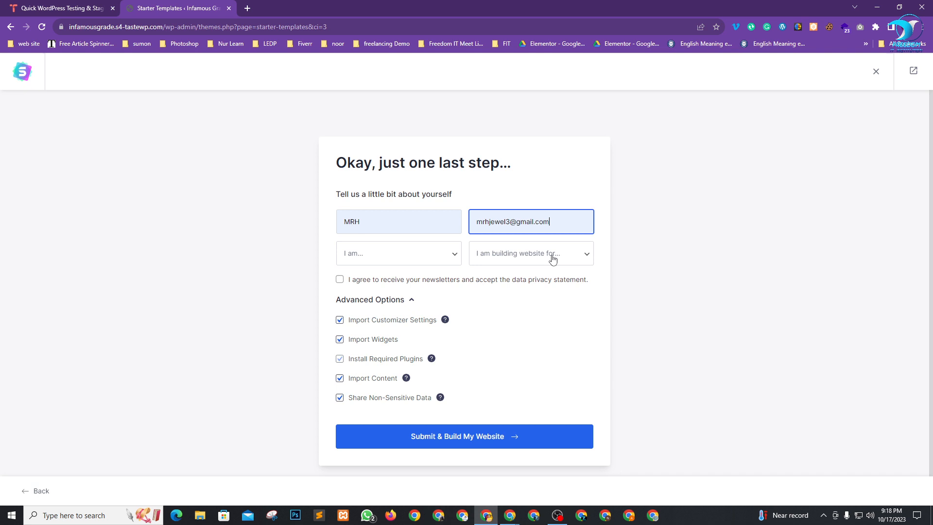
Set experience level to Intermediate, site owner to Myself/My Company, and accept the newsletter and privacy agreement.
click(398, 256)
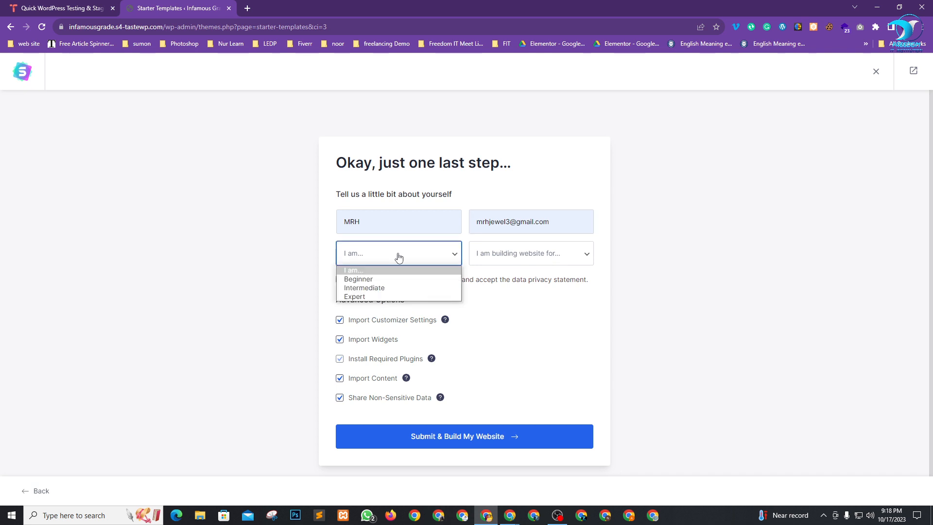
click(387, 290)
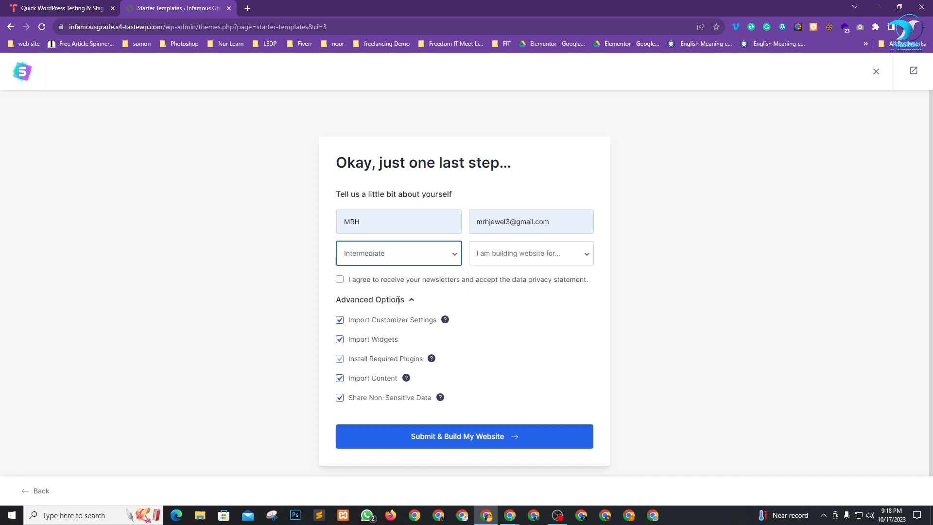
click(548, 252)
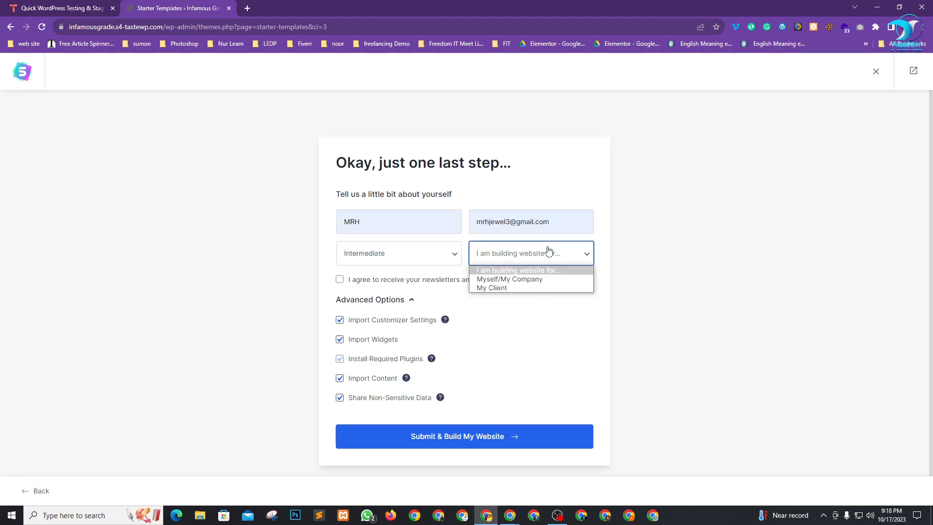
click(433, 258)
click(441, 258)
click(509, 258)
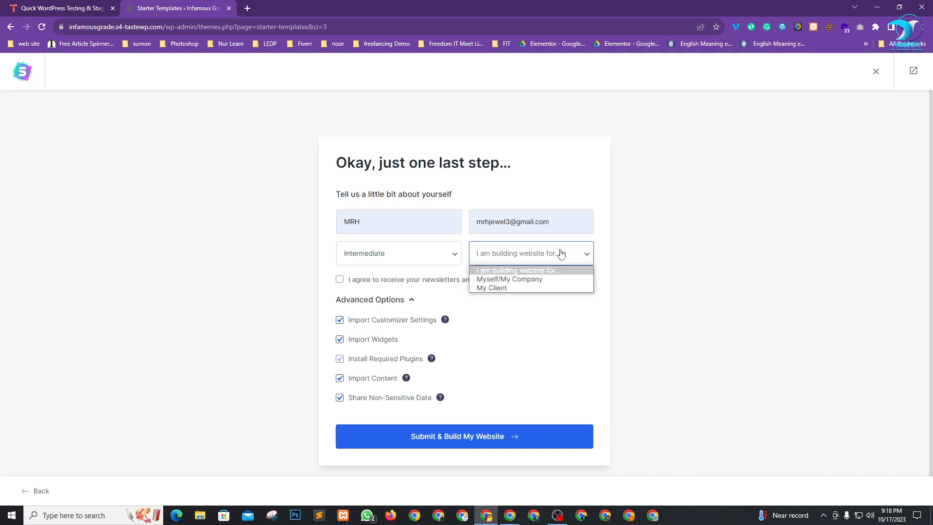
click(523, 279)
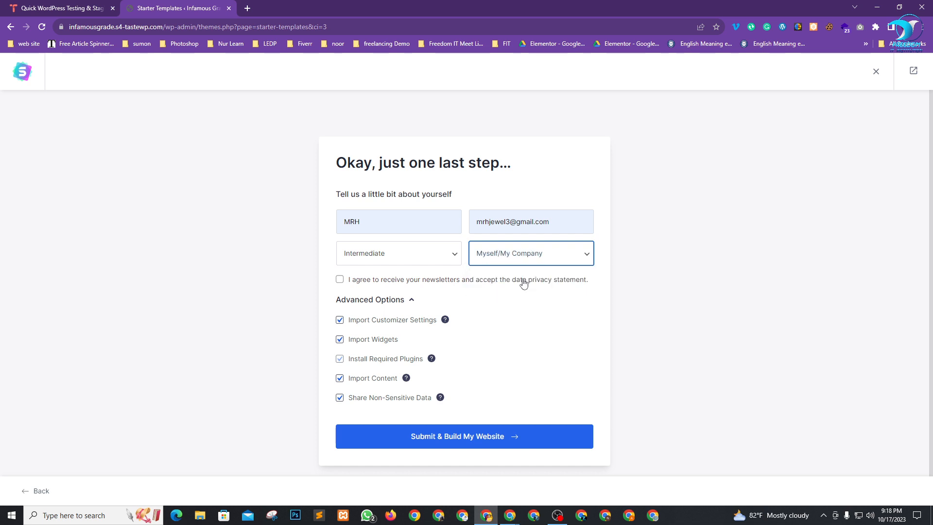
click(343, 282)
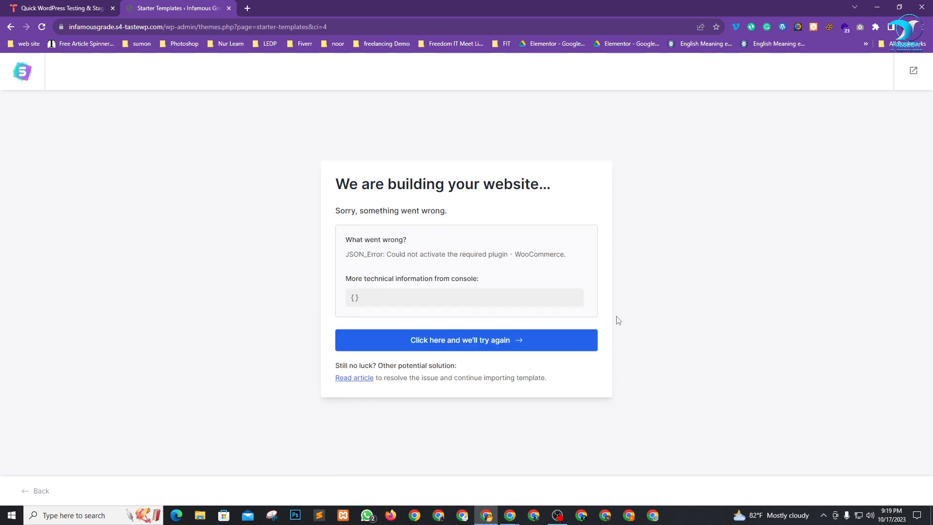
Retry the failed build and resubmit the details form twice.
drag(369, 185, 483, 185)
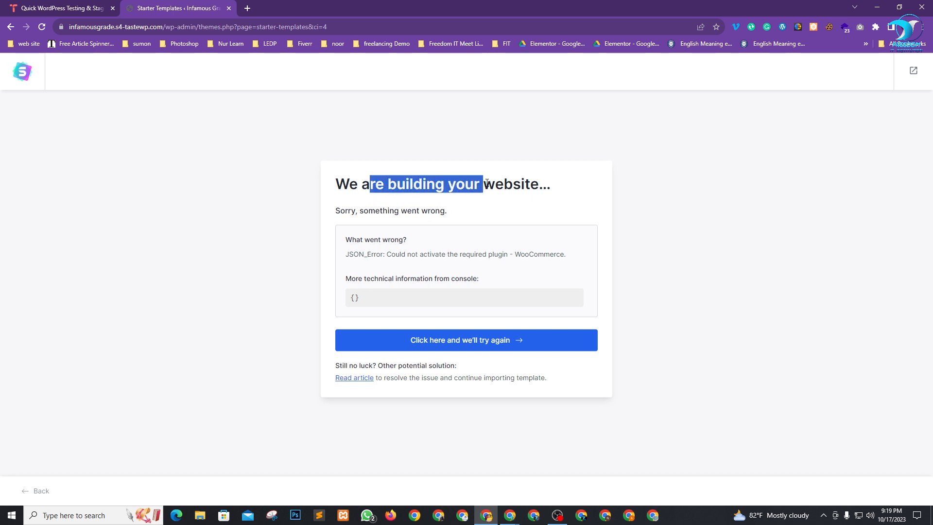
click(514, 184)
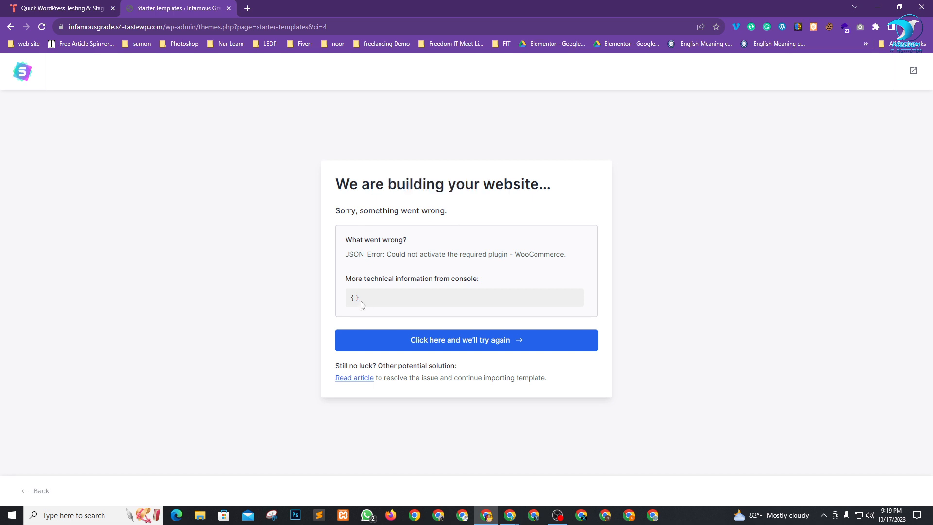
drag(348, 254, 385, 254)
click(429, 267)
click(447, 345)
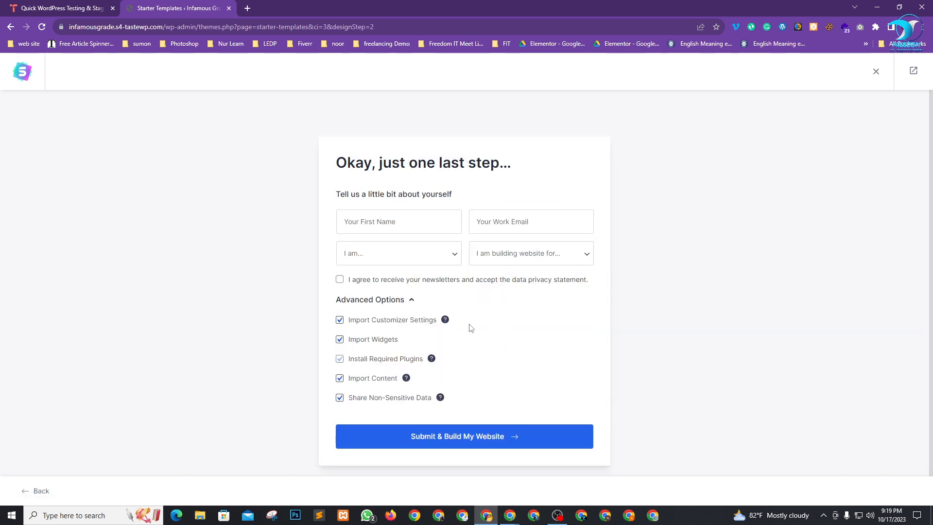
click(437, 442)
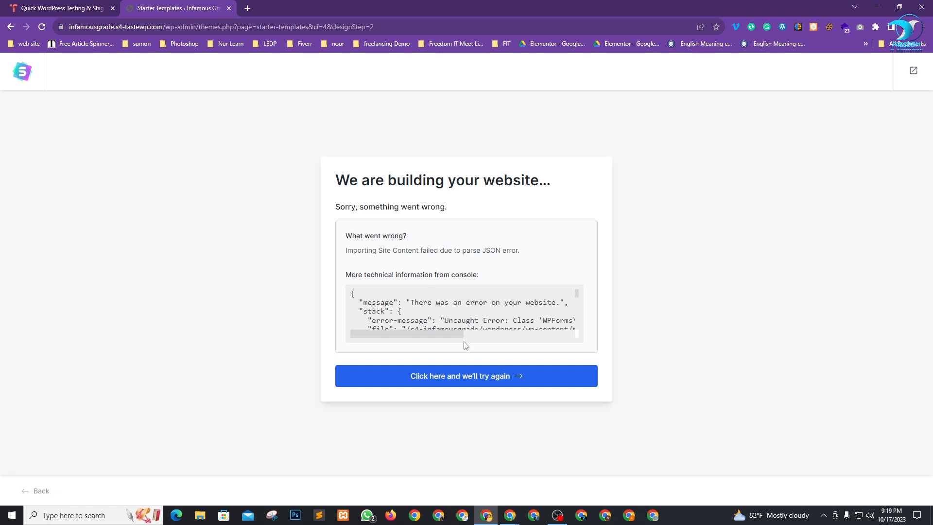
click(483, 379)
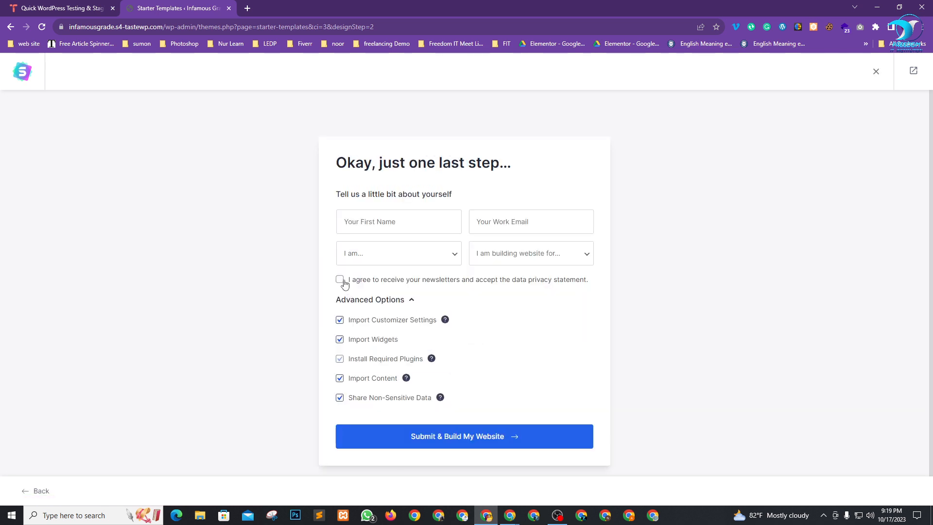
click(464, 440)
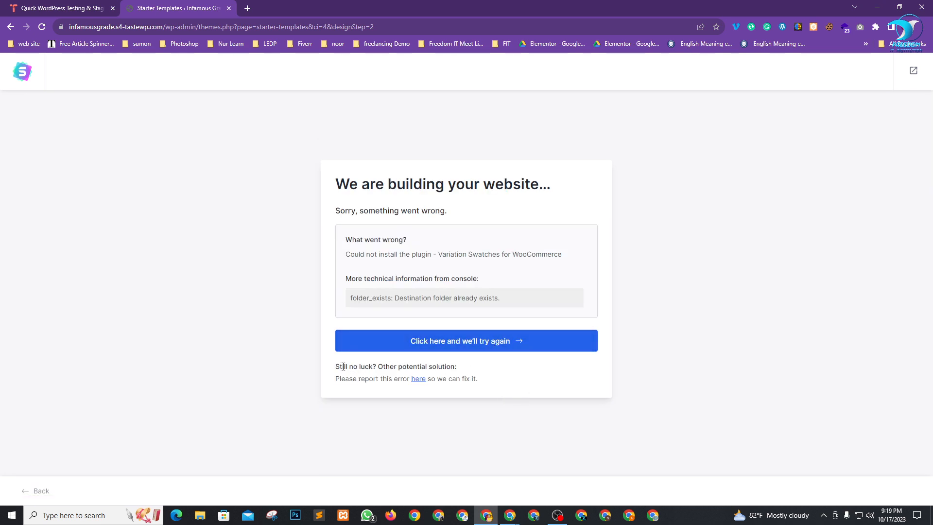
Review the new error message and report text, then retry building the website once more.
drag(351, 367, 463, 370)
click(570, 372)
drag(365, 380, 412, 380)
click(572, 374)
drag(394, 195, 504, 189)
click(531, 225)
click(457, 344)
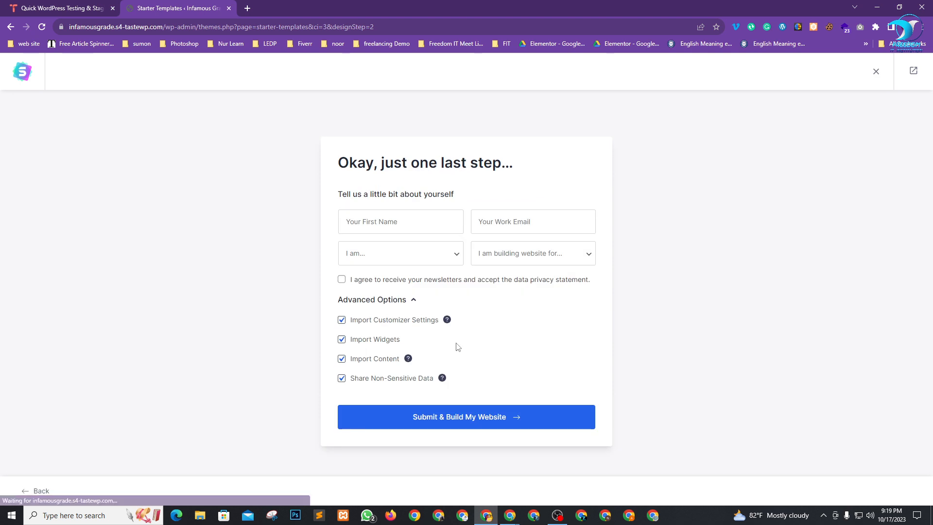
Submit the details to build the Brandstore site, then leave the importer for the Dashboard.
click(427, 422)
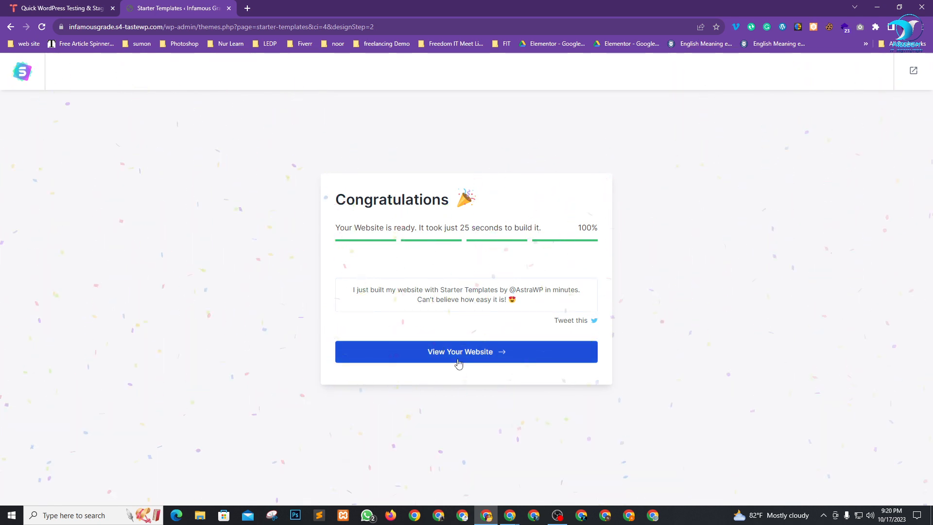
drag(346, 199, 433, 197)
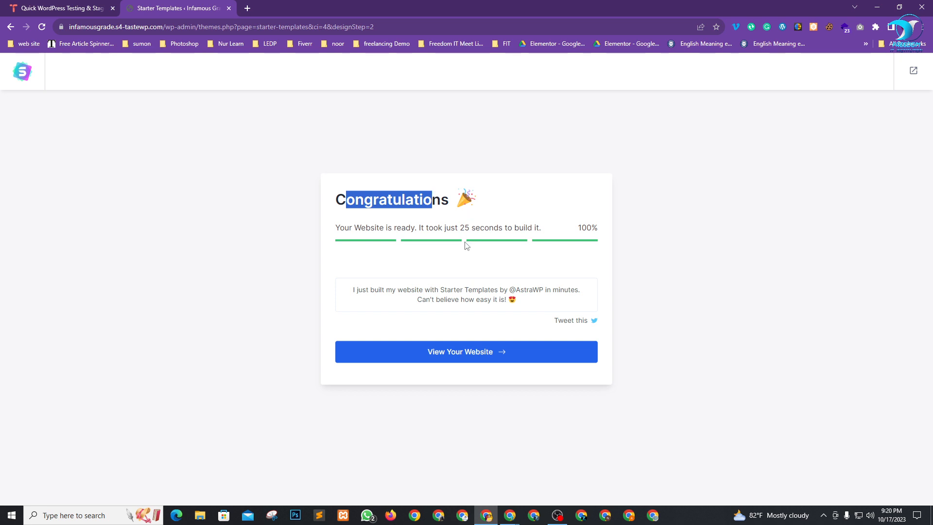
right_click(452, 351)
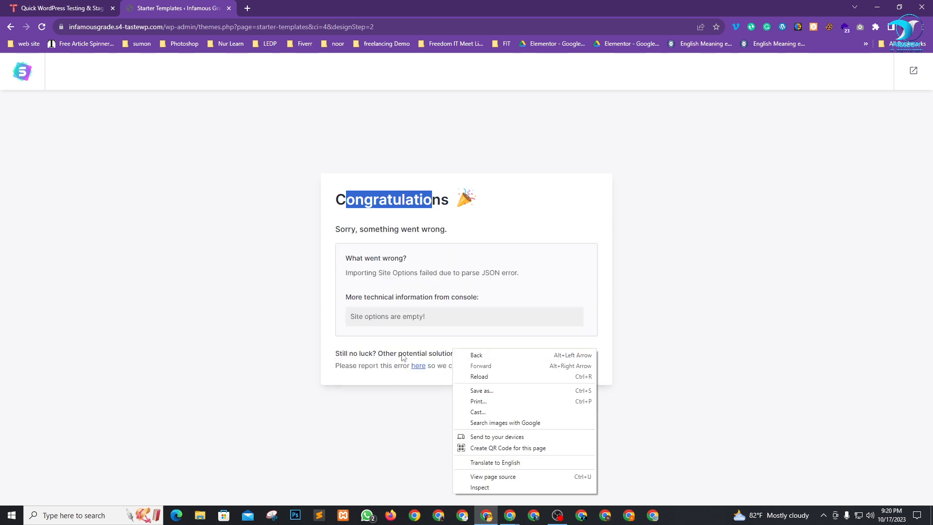
click(220, 359)
click(221, 359)
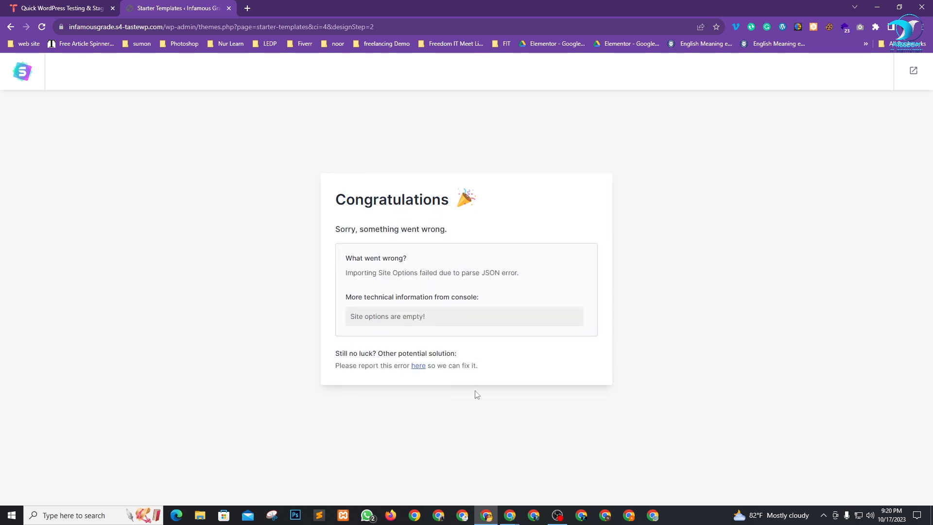
click(913, 73)
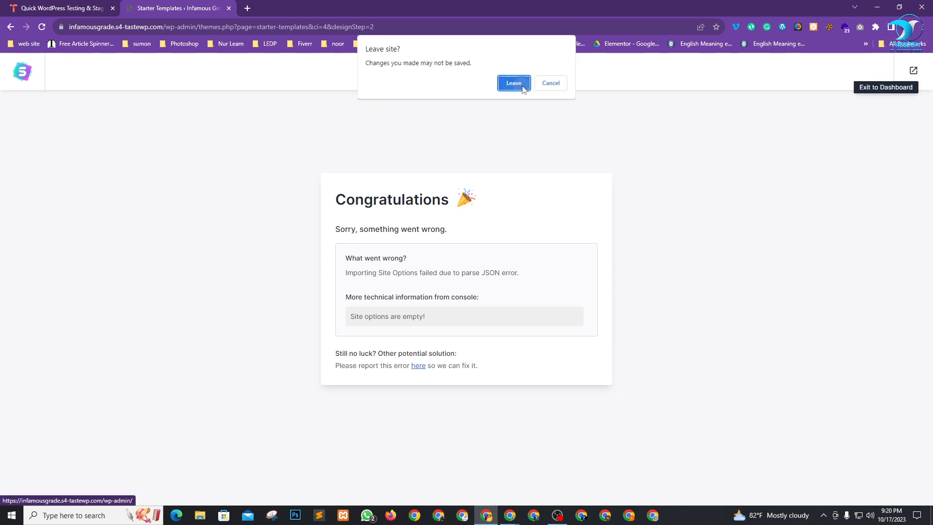
click(513, 83)
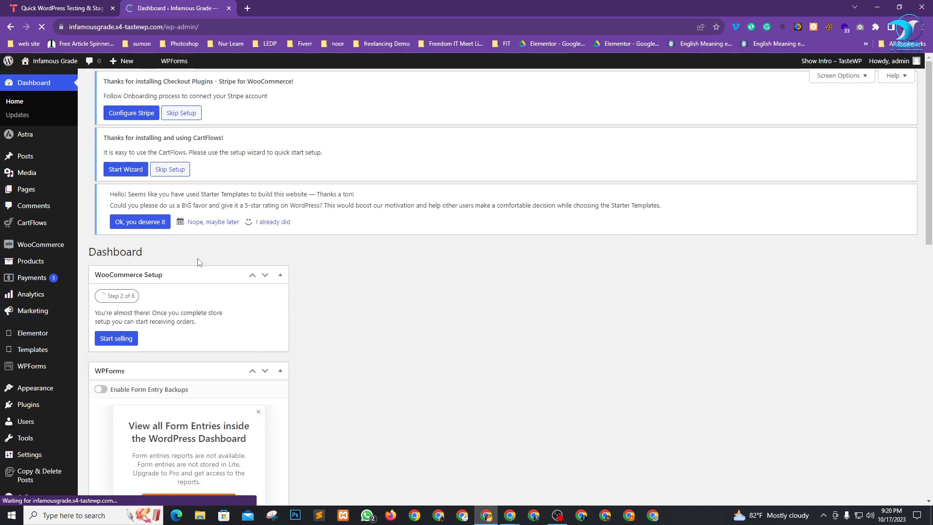
Scroll through the admin dashboard to review the Stripe, CartFlows and Starter Templates notices.
scroll(256, 264, down, 10)
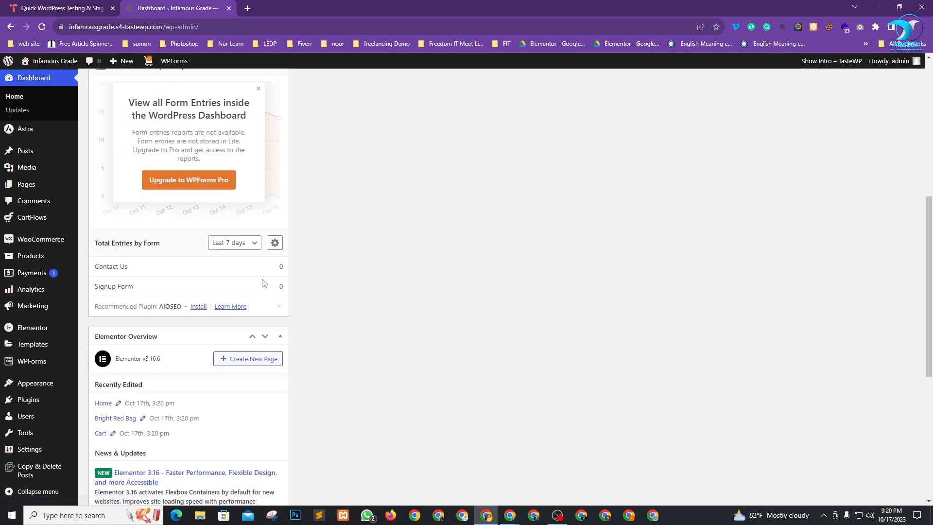
scroll(231, 362, up, 4)
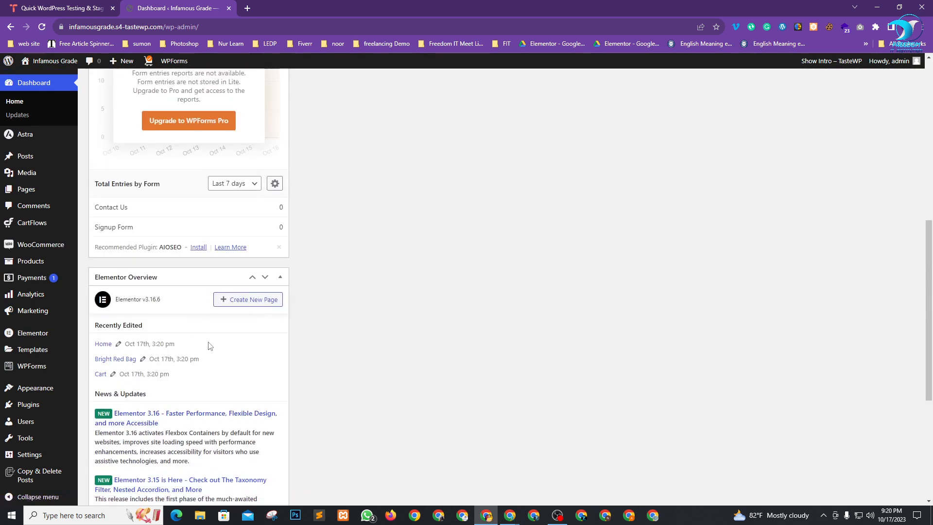
scroll(209, 338, up, 7)
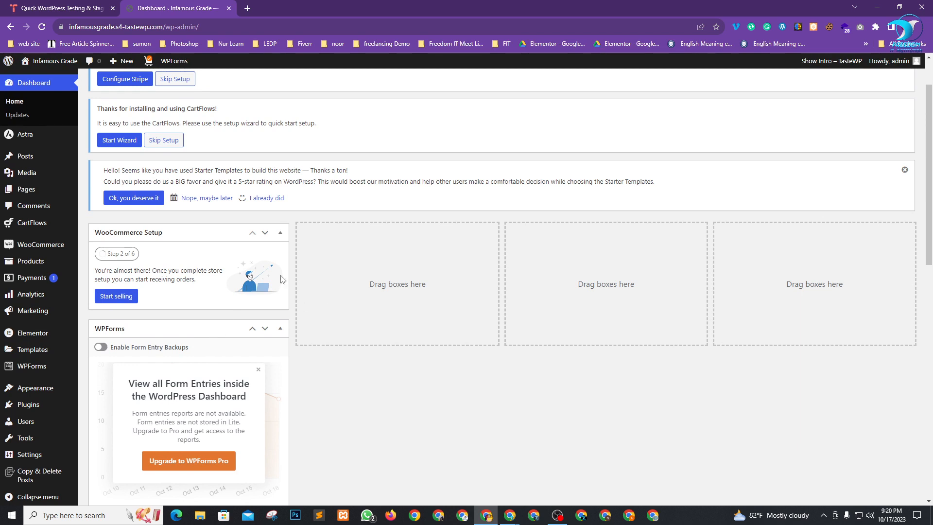
scroll(374, 439, up, 2)
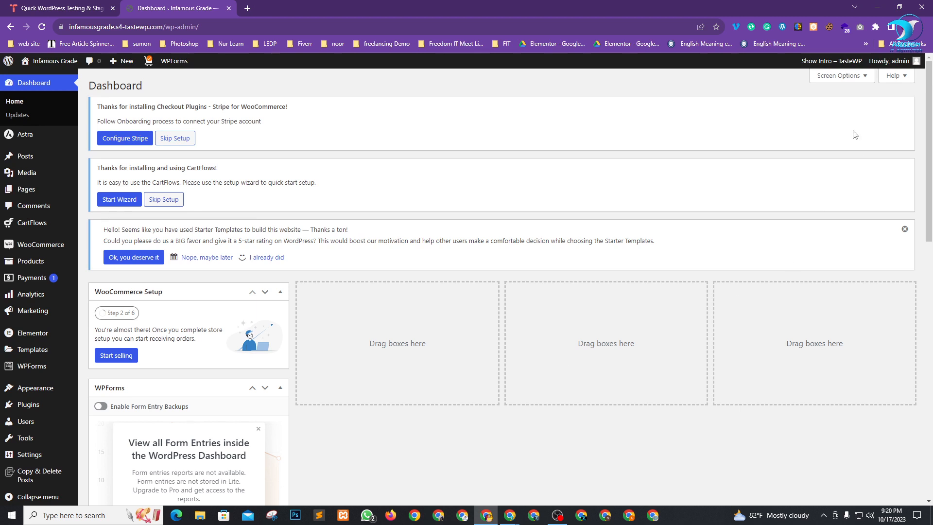
Hide the WooCommerce Setup, WPForms, Elementor Overview and Site Health Status dashboard boxes.
click(838, 78)
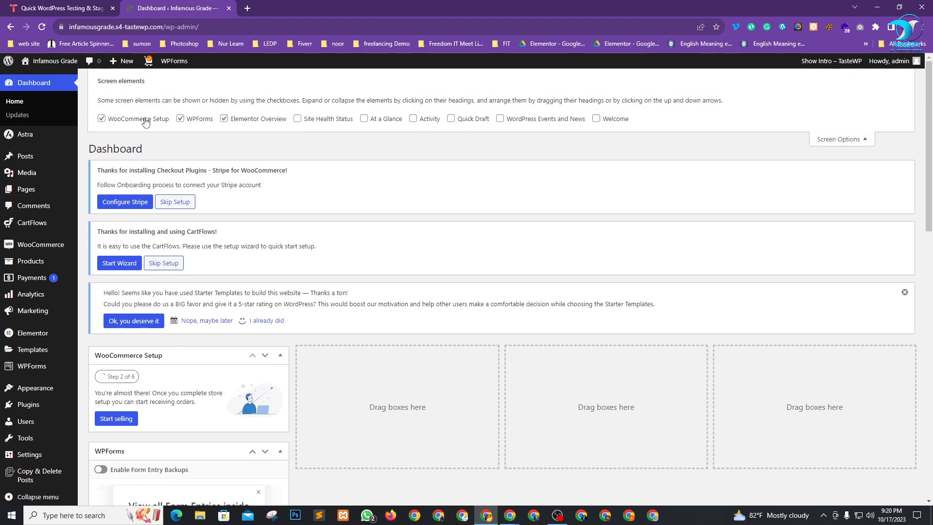
click(144, 121)
click(196, 119)
click(233, 119)
click(315, 122)
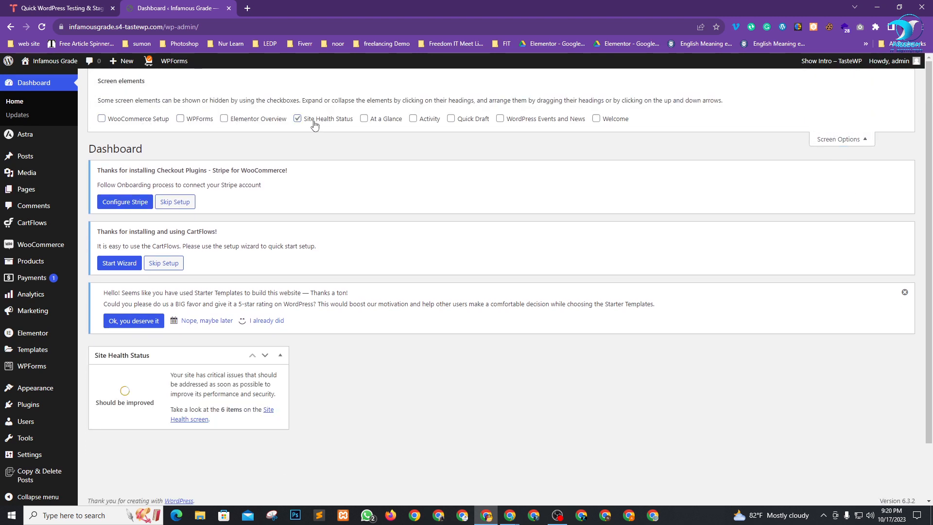
click(315, 124)
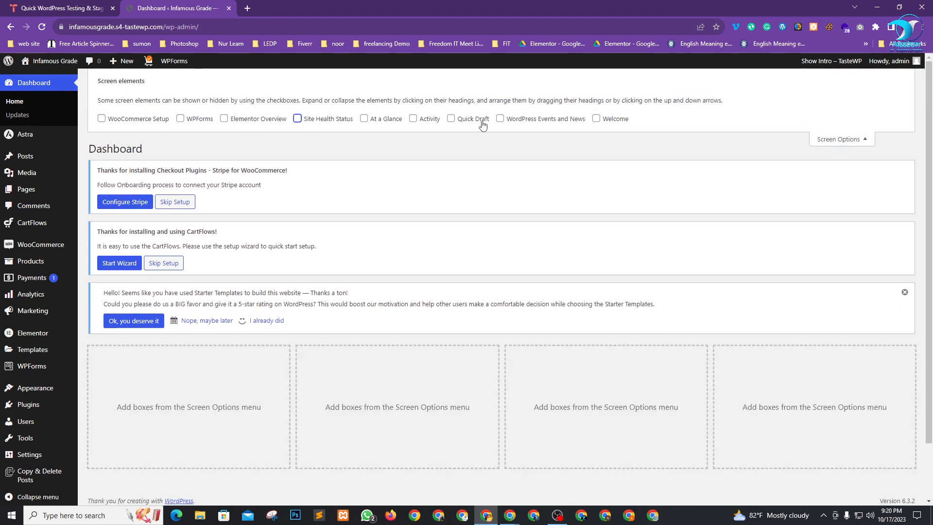
click(848, 142)
Open the Infamous Grade live site in a new tab and switch to it.
mouse_move(48, 60)
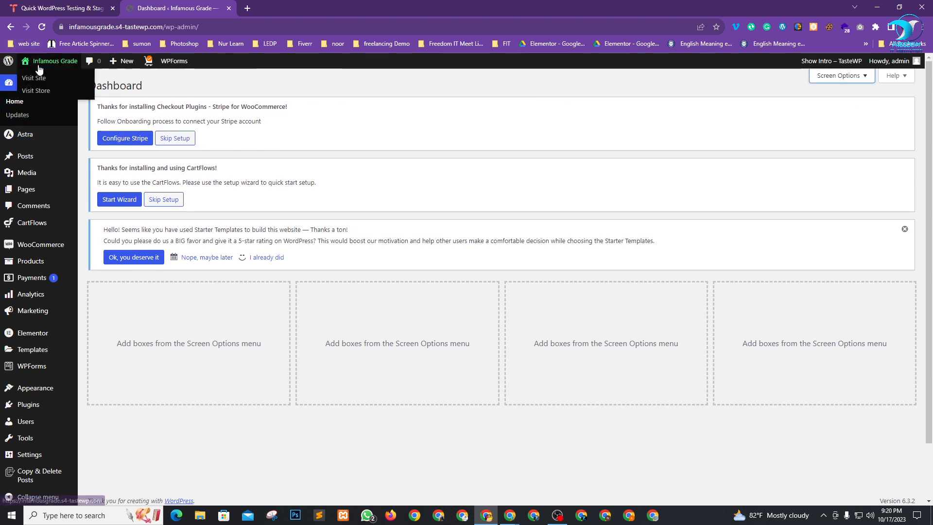
right_click(30, 79)
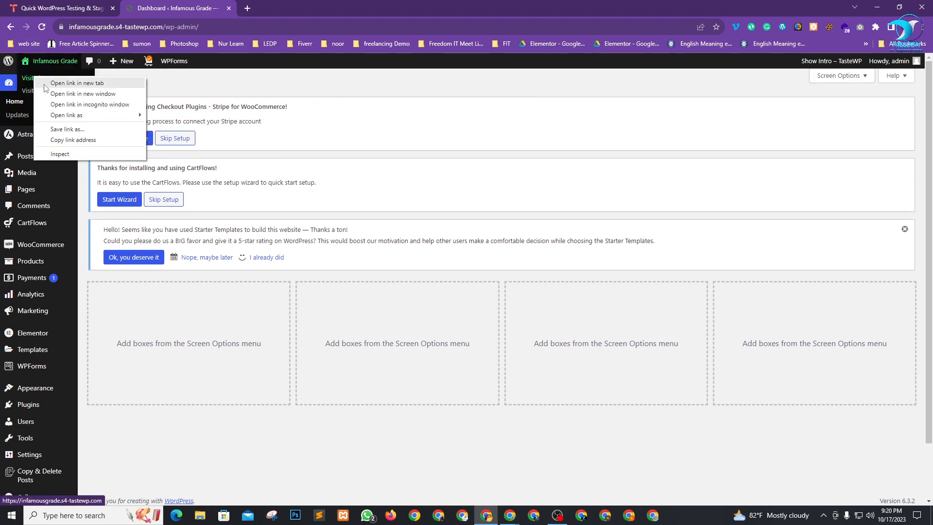
click(49, 83)
click(285, 4)
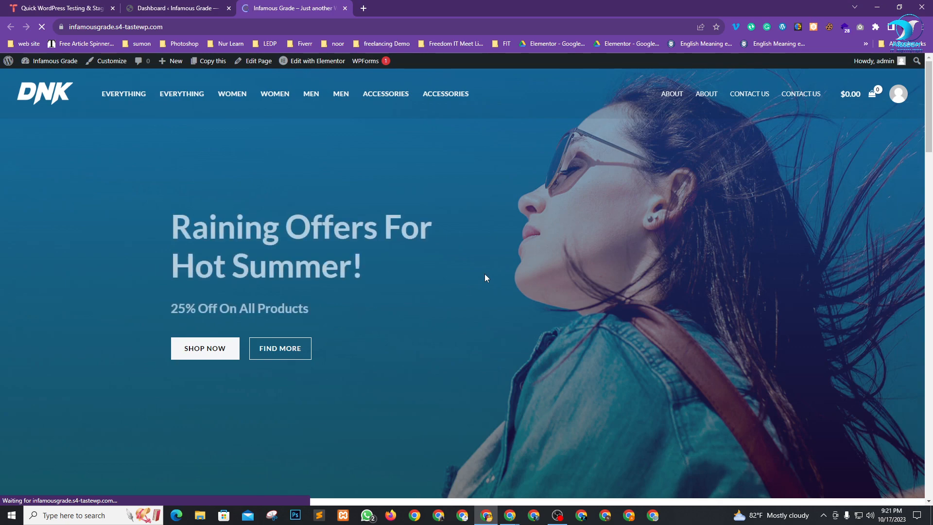
Scroll through the new store homepage to review the 'Raining Offers For Hot Summer!' banner and sections.
scroll(521, 278, down, 15)
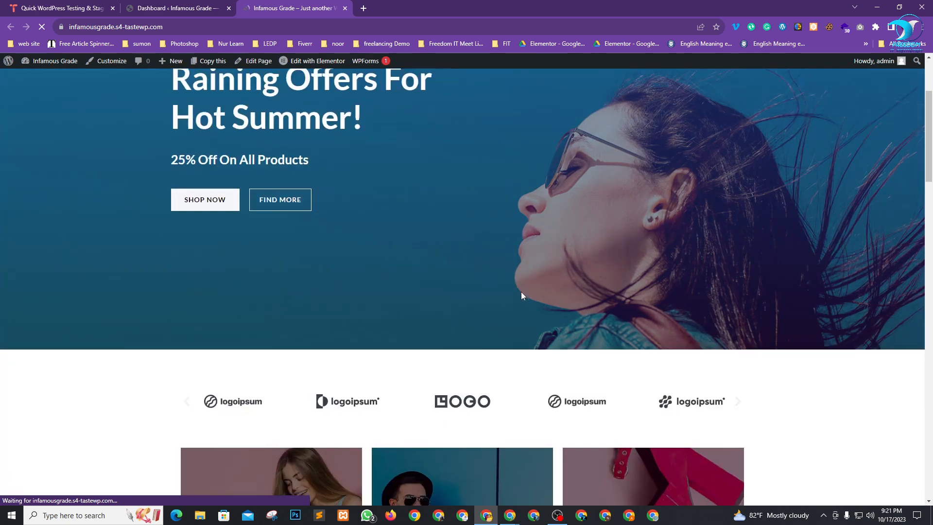
scroll(445, 322, down, 20)
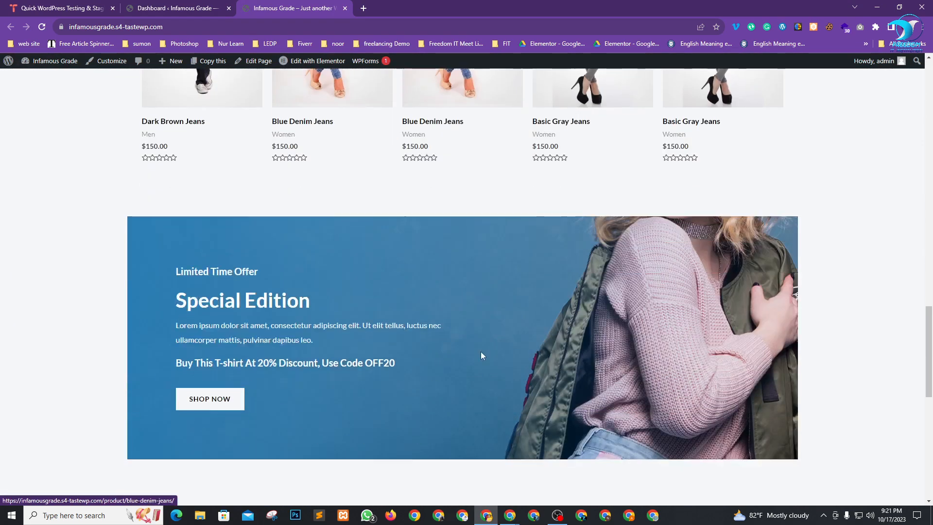
scroll(494, 347, up, 20)
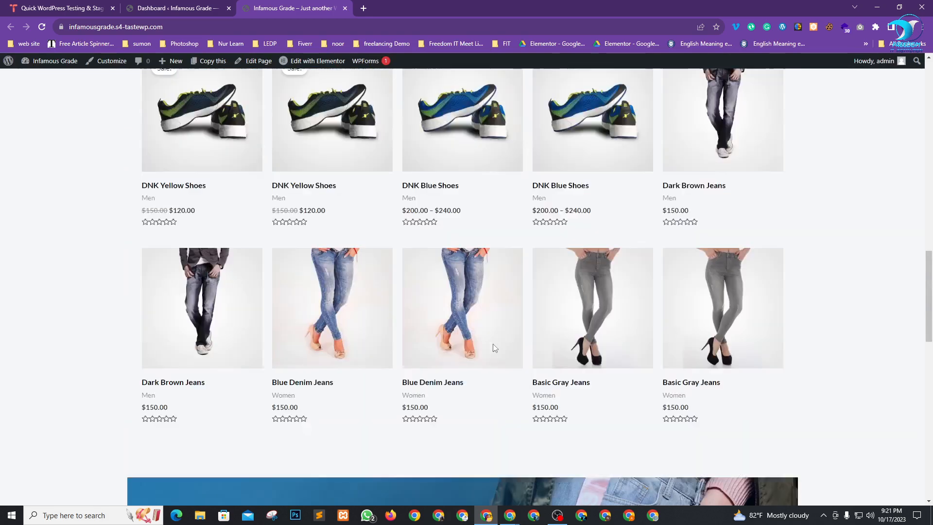
scroll(493, 349, up, 10)
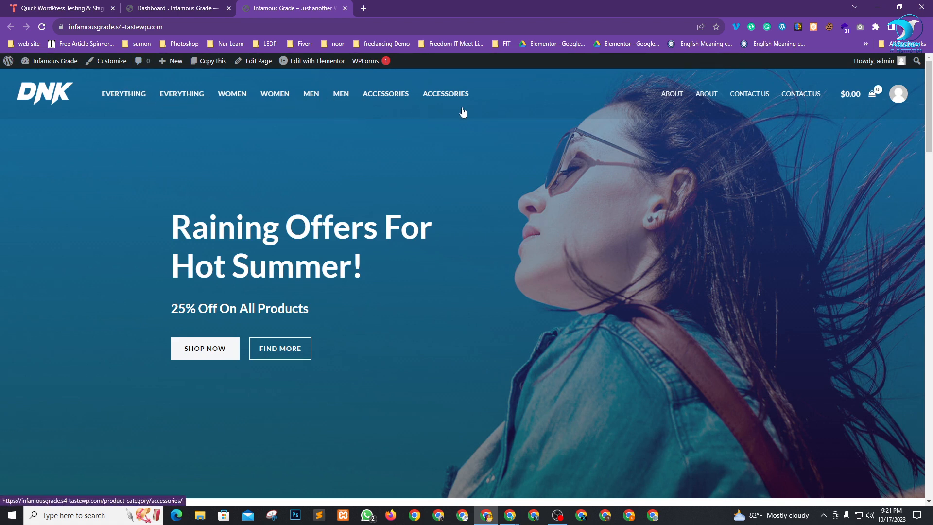
Switch between the site and dashboard tabs, ending back on the admin dashboard.
click(163, 7)
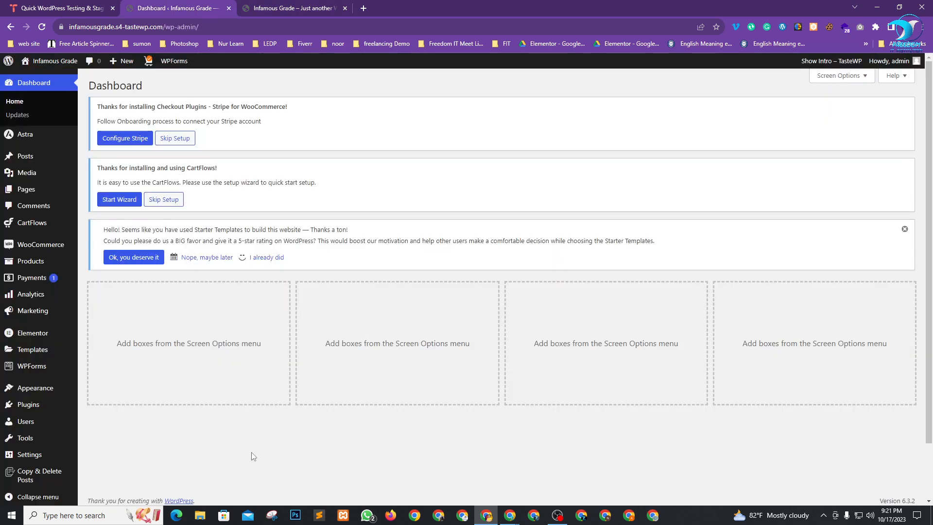
mouse_move(107, 167)
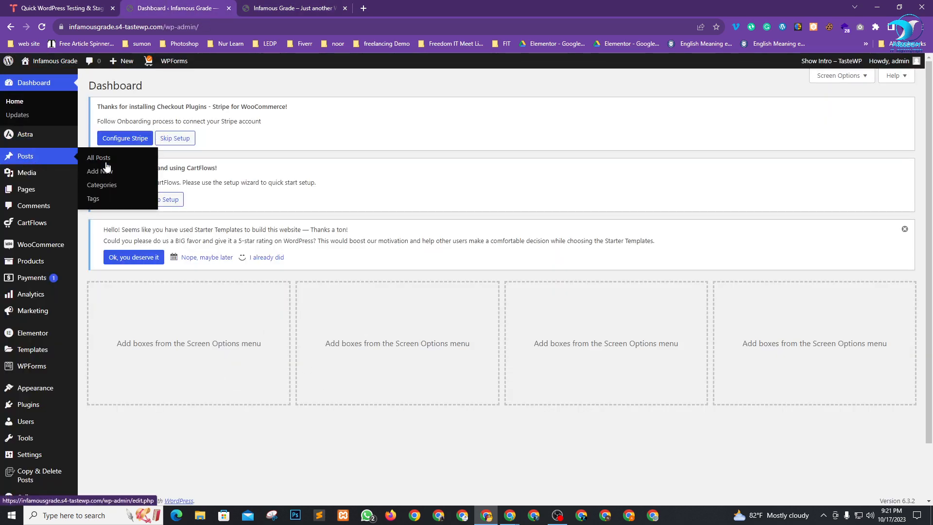
click(274, 7)
click(182, 8)
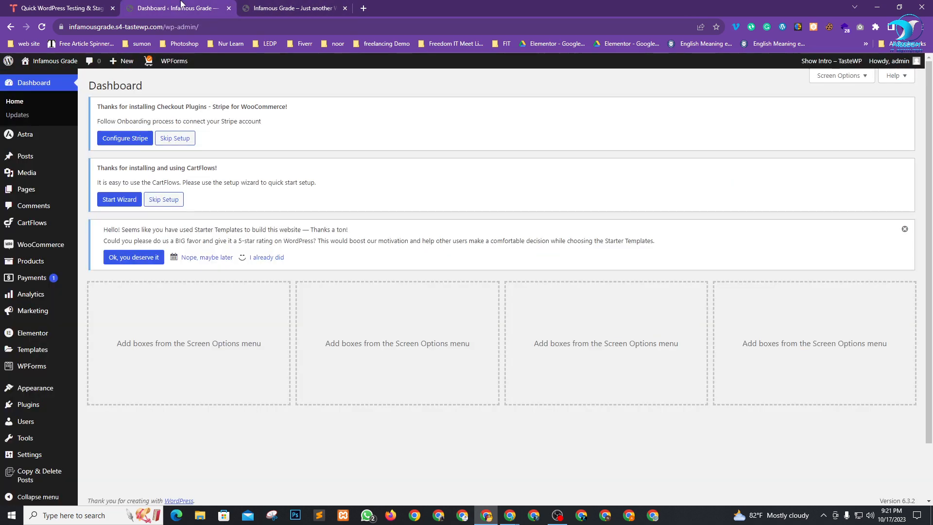
click(264, 6)
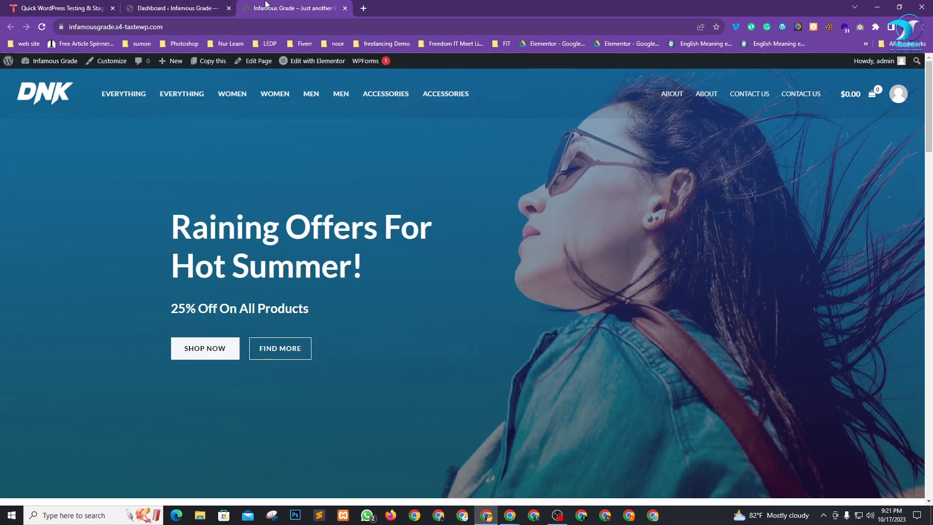
click(155, 4)
scroll(80, 292, down, 2)
mouse_move(39, 324)
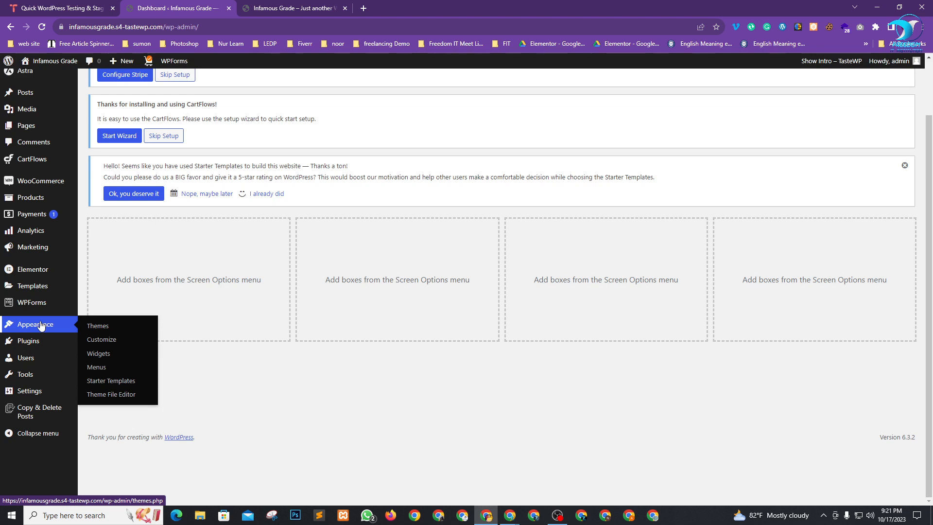
Open Appearance > Customize in a new third tab and switch to the Astra Customizer.
right_click(96, 338)
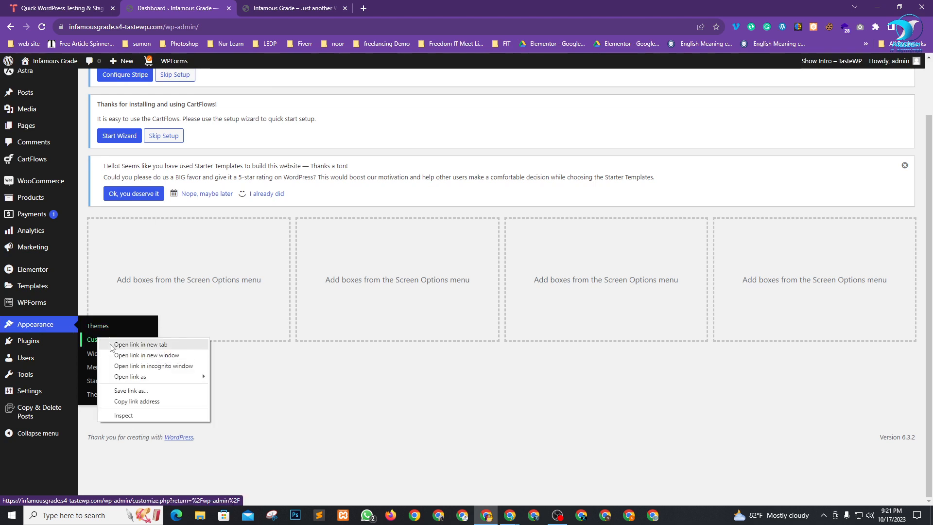
click(122, 344)
drag(407, 8, 298, 6)
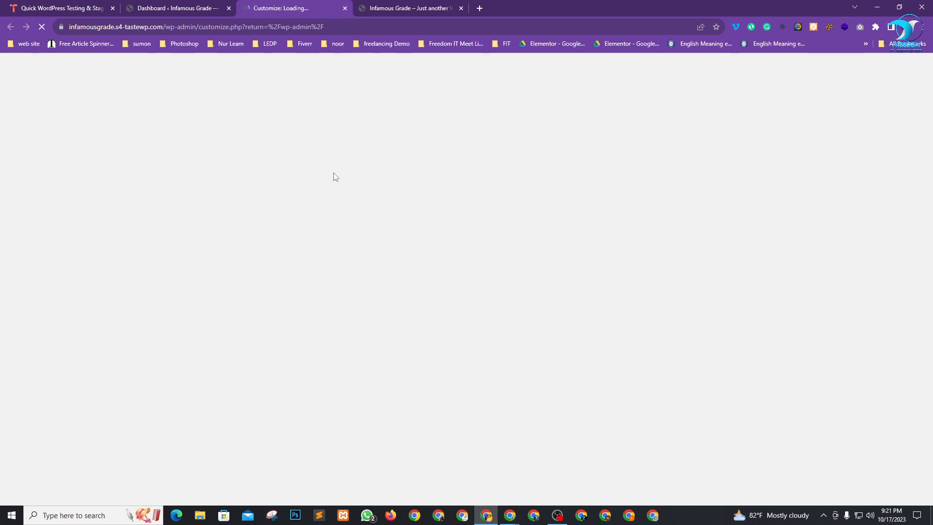
click(375, 6)
scroll(382, 421, down, 8)
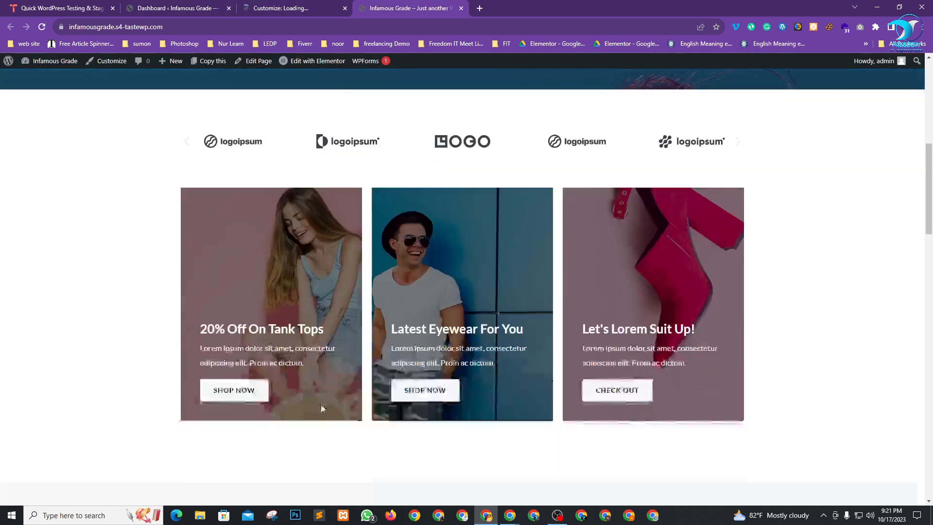
scroll(321, 407, down, 10)
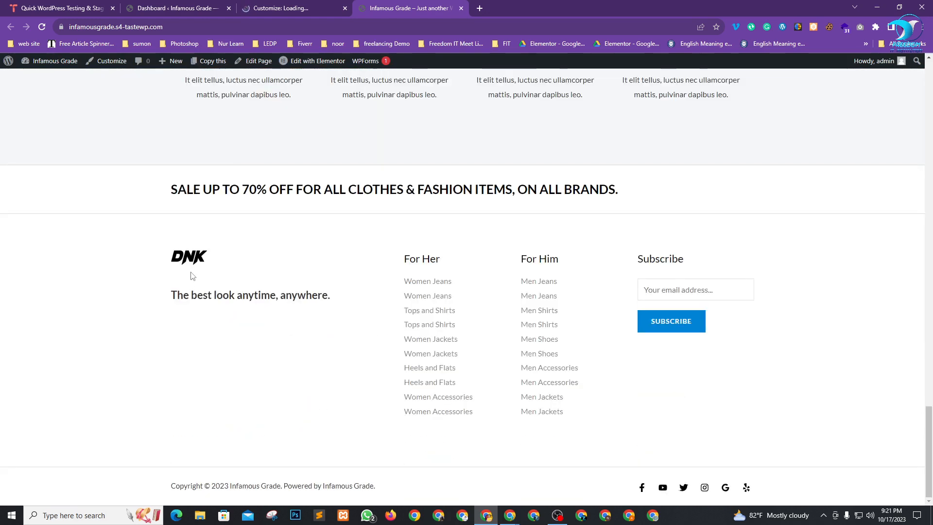
click(292, 9)
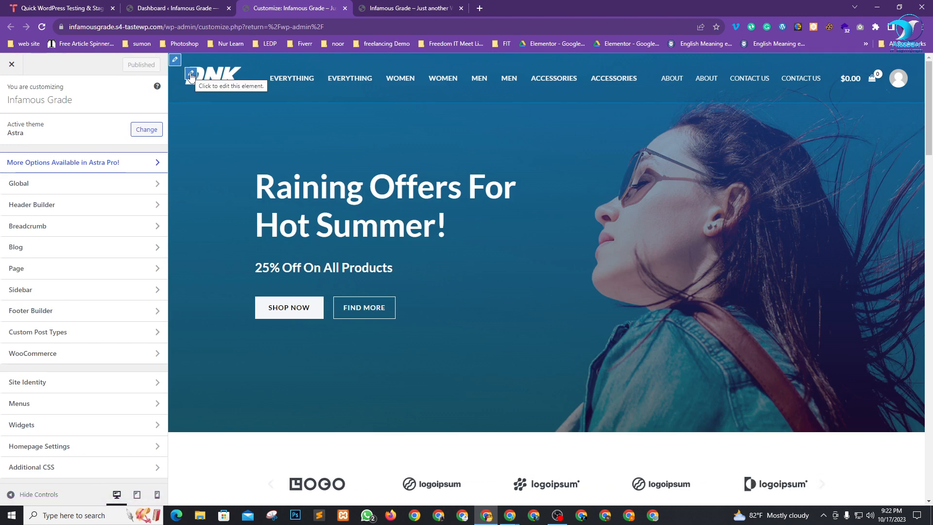
Replace the DNK transparent-header logo with the uploaded fit-web-logo-png.png.
click(191, 76)
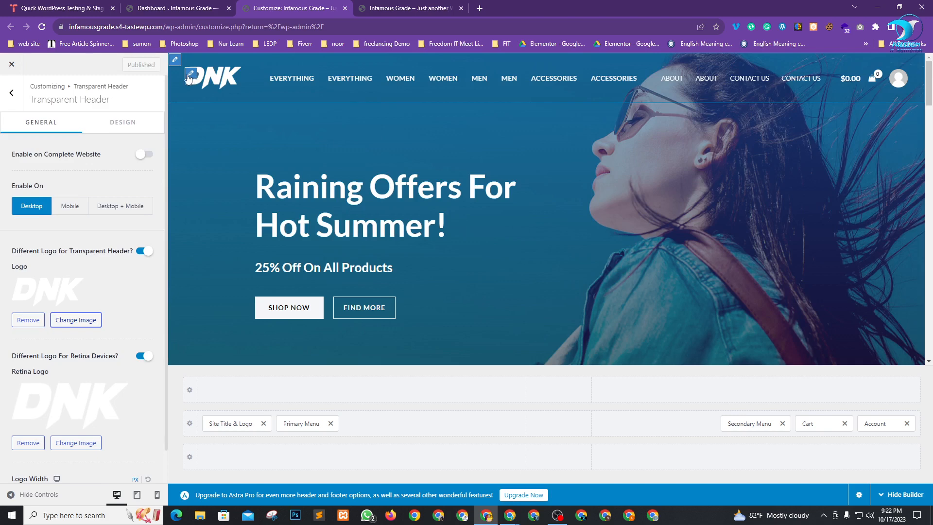
click(28, 320)
click(62, 290)
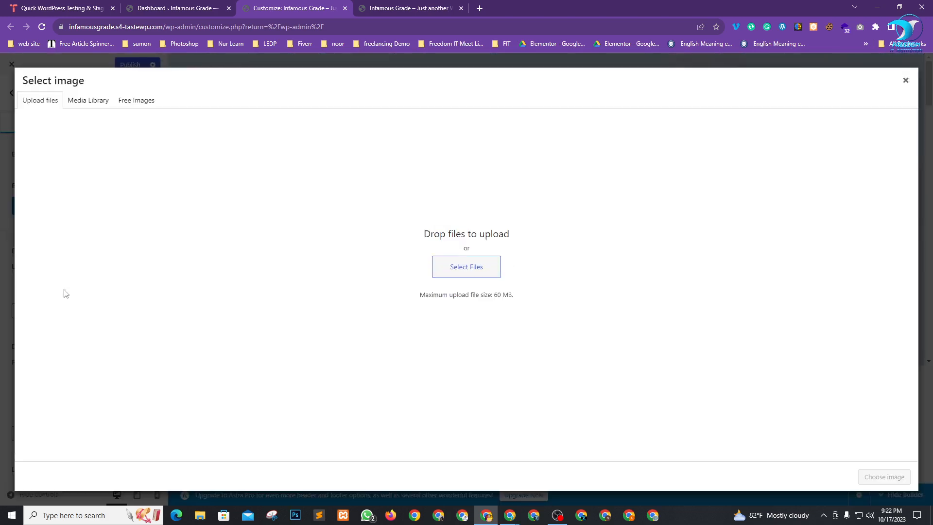
click(465, 269)
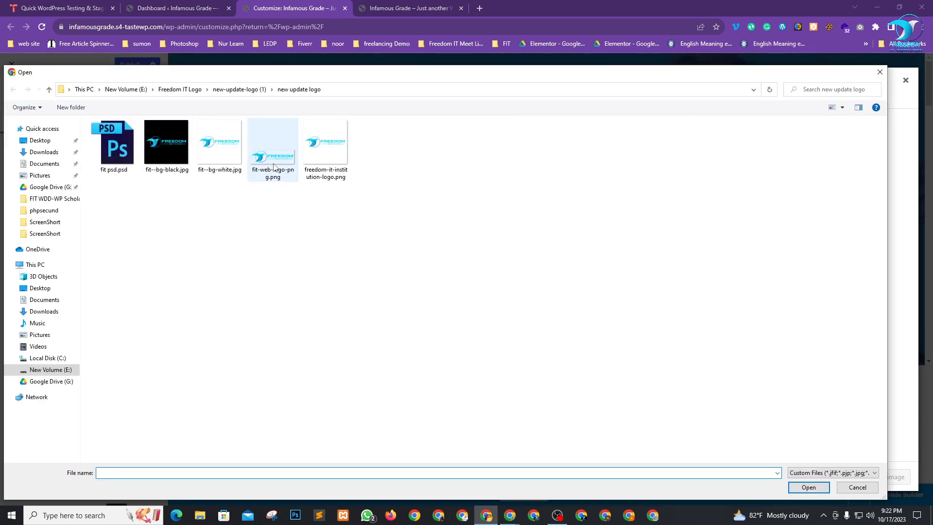
click(274, 168)
click(805, 489)
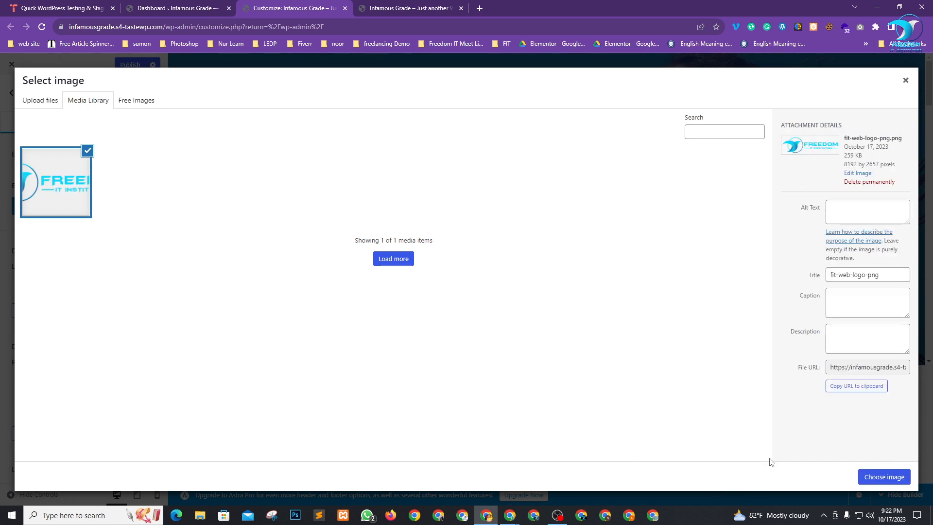
click(883, 476)
Replace the DNK retina logo with the same Freedom logo from the media library.
scroll(89, 377, down, 1)
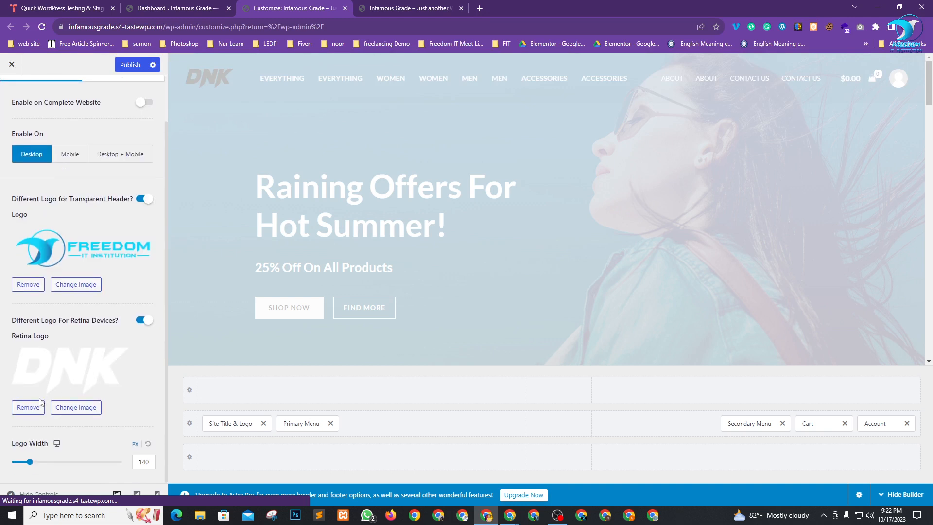
click(28, 407)
click(81, 384)
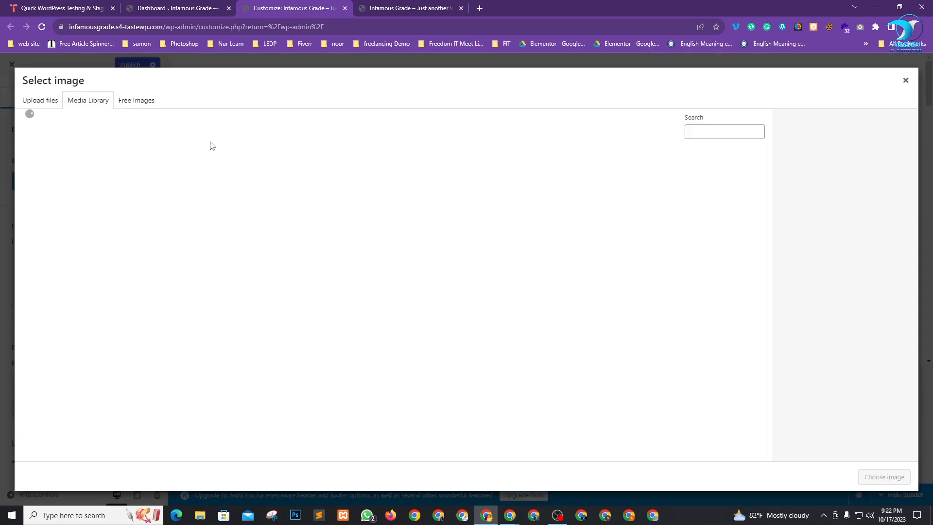
click(55, 158)
click(883, 477)
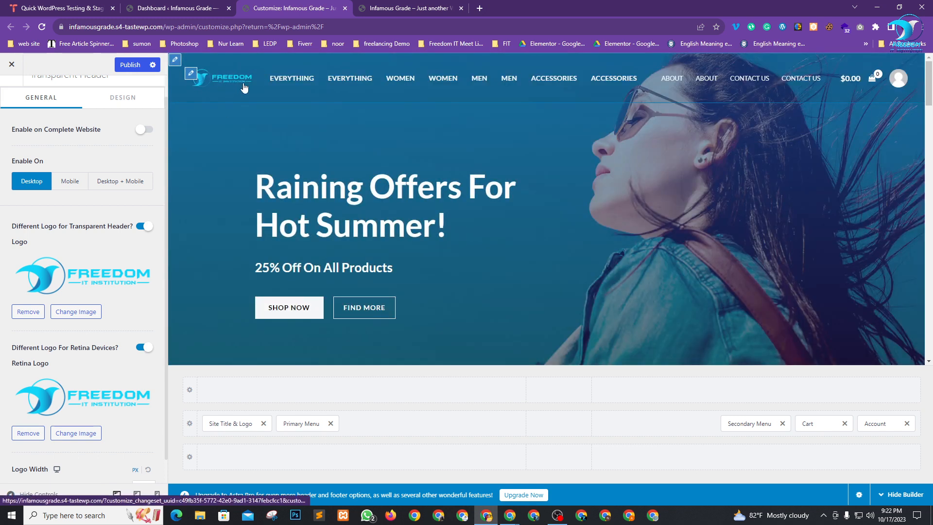
Enable the transparent header on the complete website, limited to Desktop.
scroll(78, 360, down, 2)
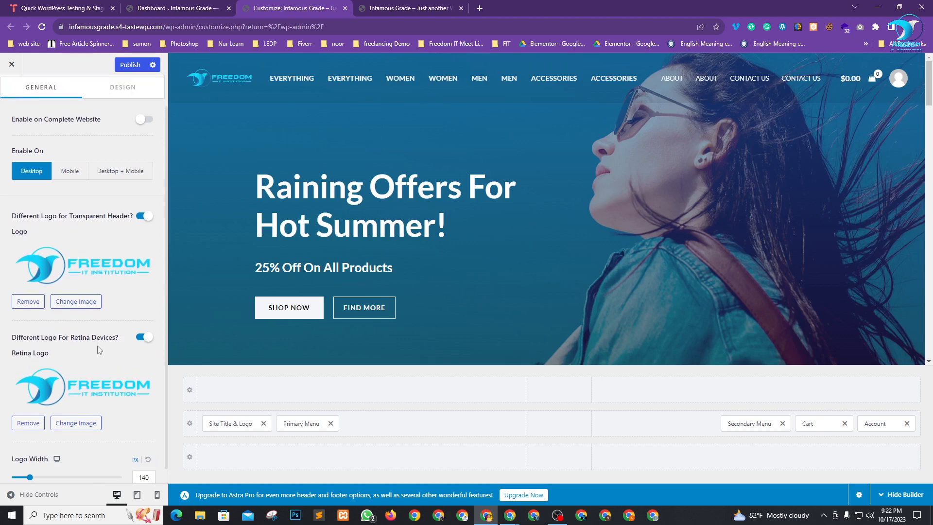
scroll(99, 349, up, 2)
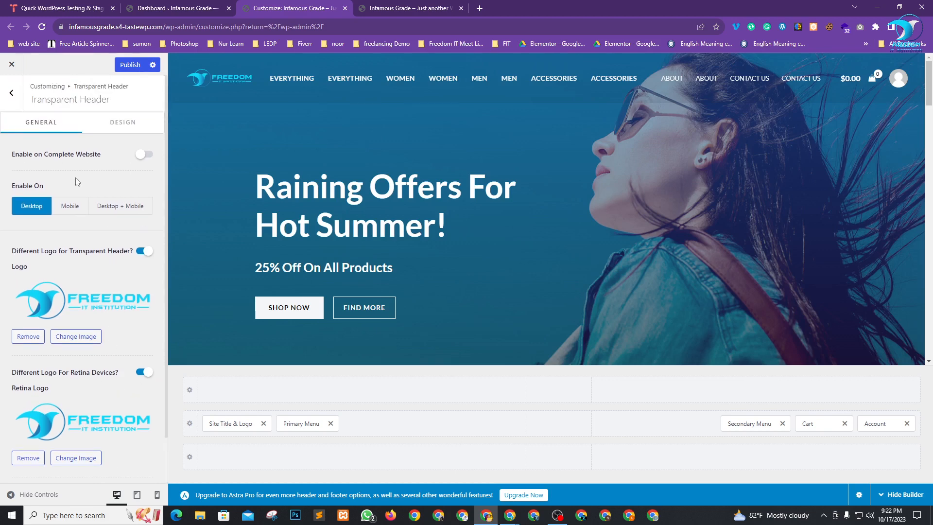
click(70, 209)
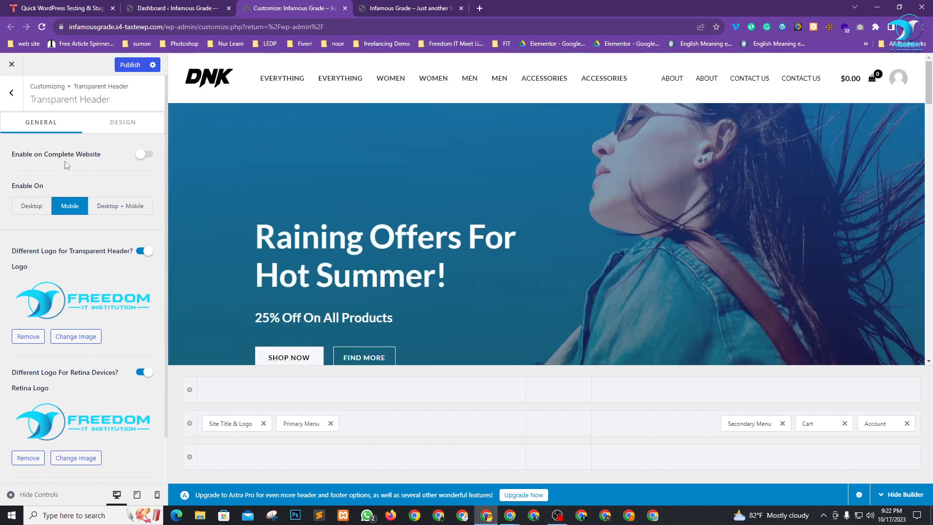
click(144, 155)
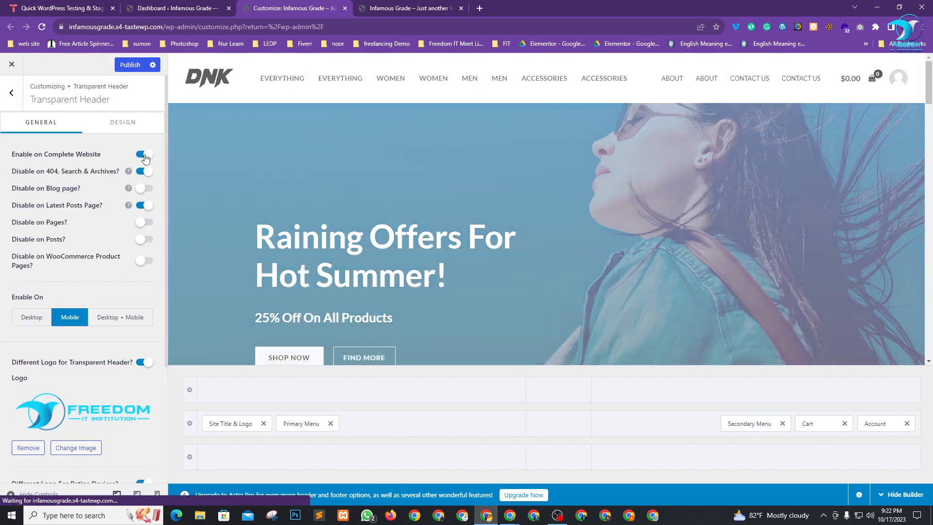
scroll(89, 273, down, 2)
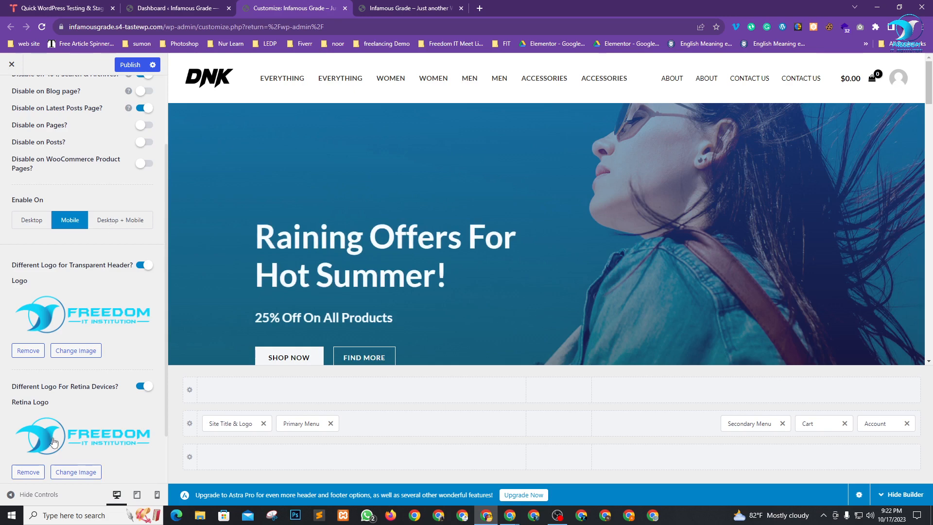
scroll(116, 221, down, 1)
scroll(80, 262, up, 4)
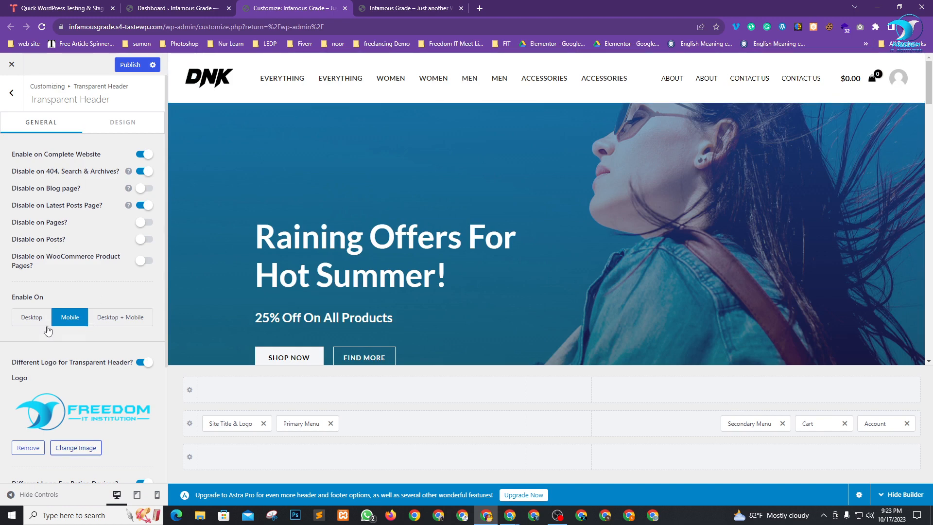
scroll(39, 370, down, 2)
click(27, 221)
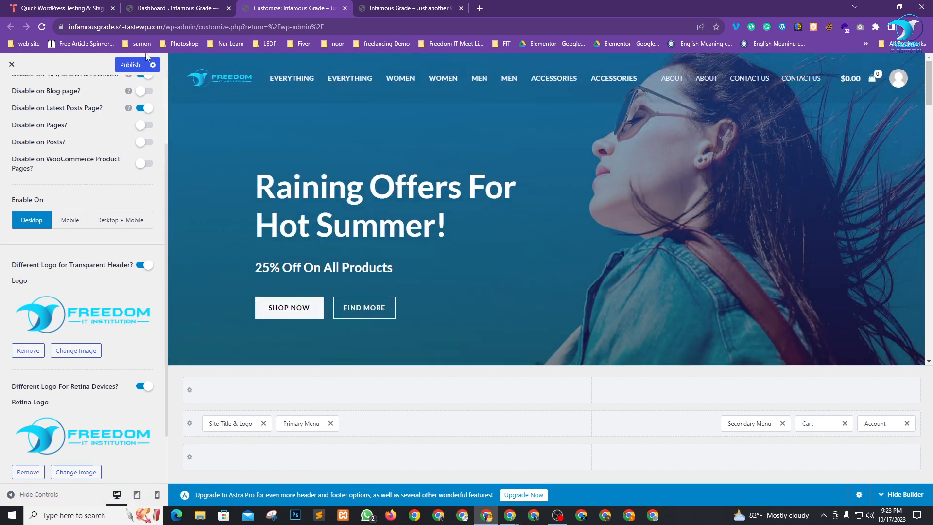
Publish the Customizer changes so the Freedom logo goes live.
click(125, 67)
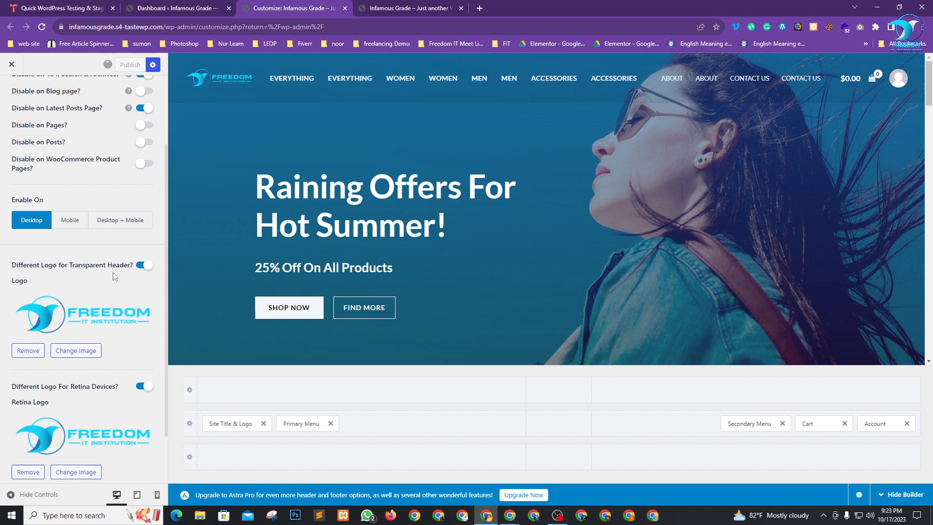
scroll(462, 244, down, 20)
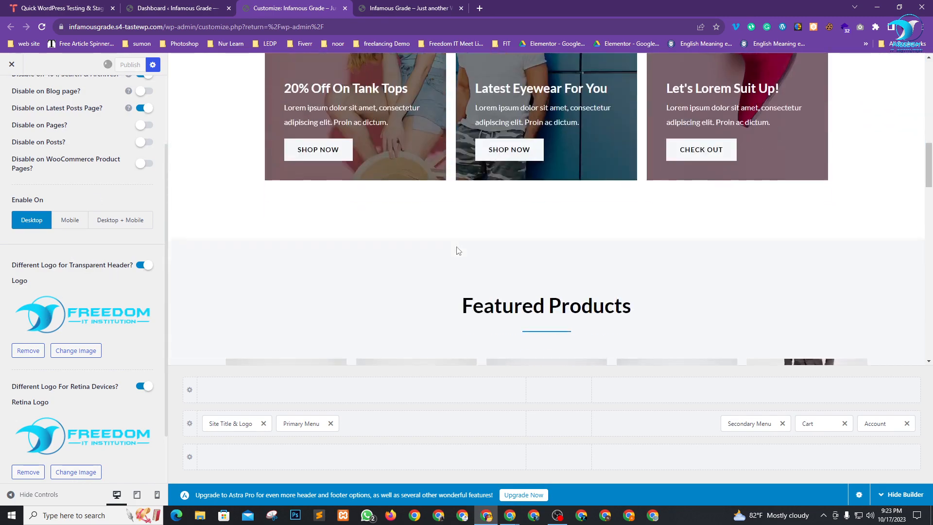
scroll(457, 249, down, 5)
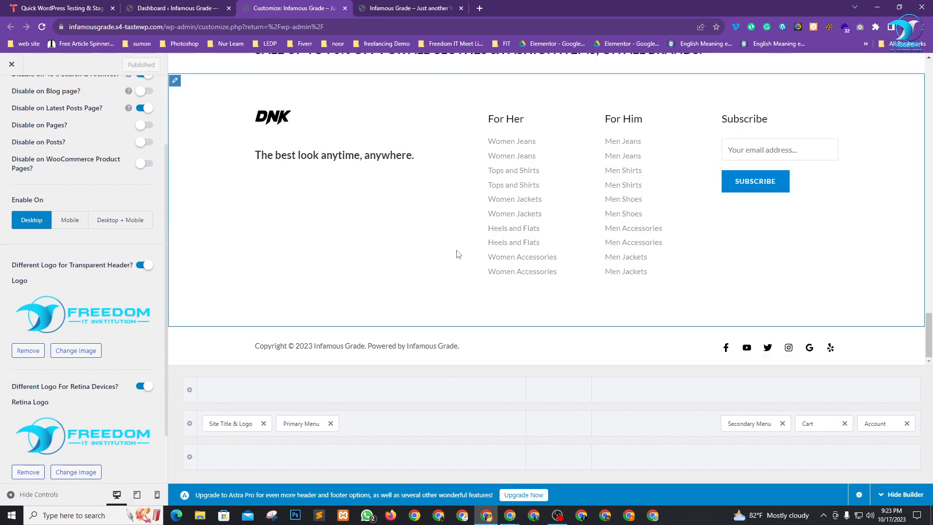
Delete the DNK logo image block from Footer Builder Widget 4, keeping the tagline.
click(261, 119)
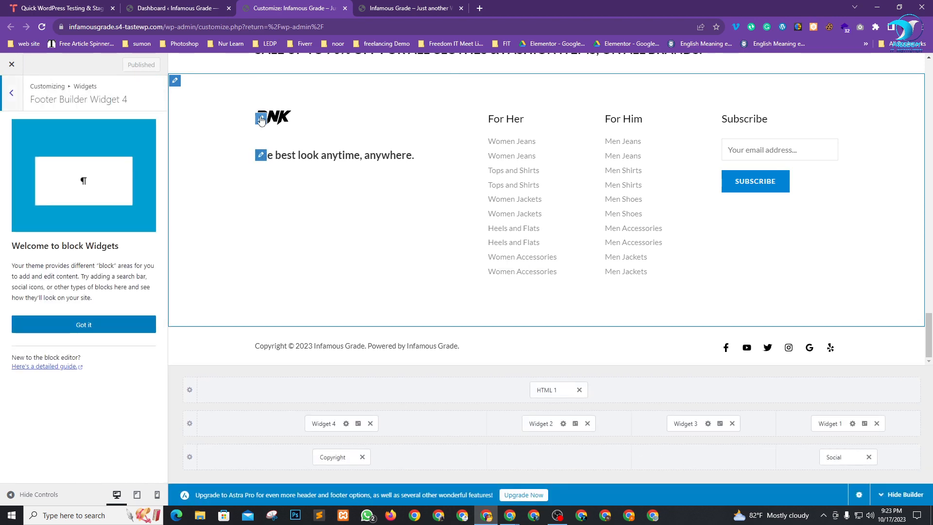
click(87, 321)
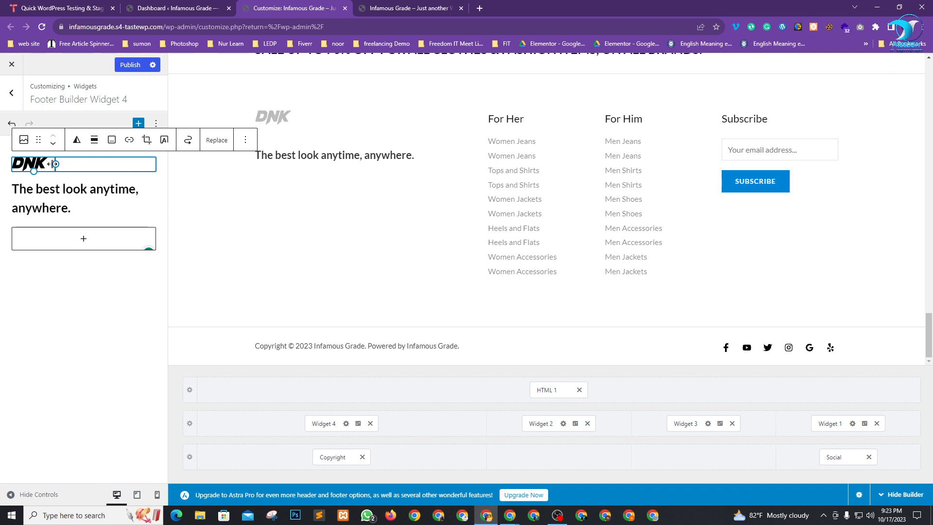
click(24, 139)
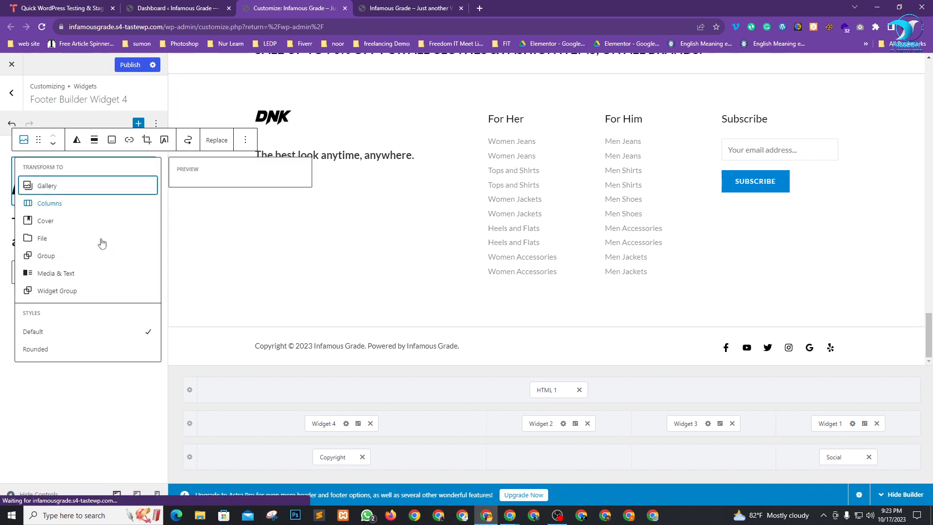
click(85, 407)
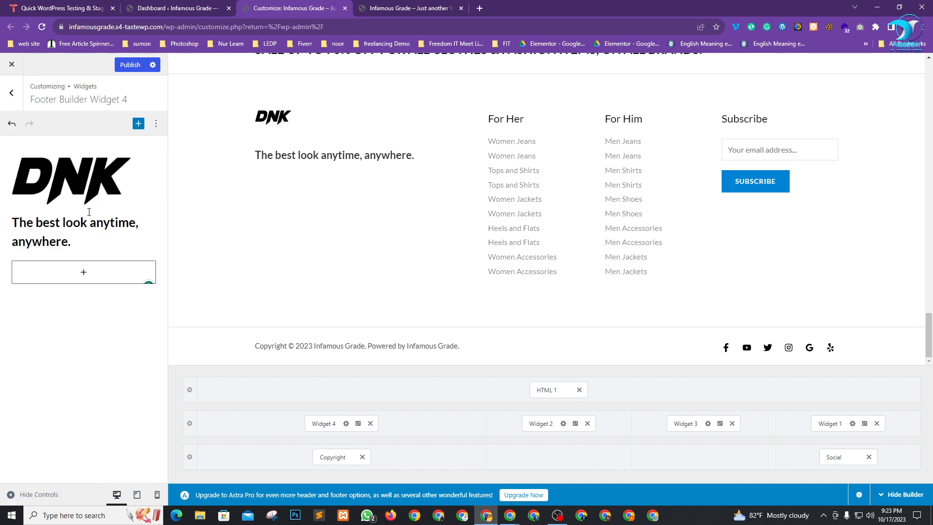
click(67, 178)
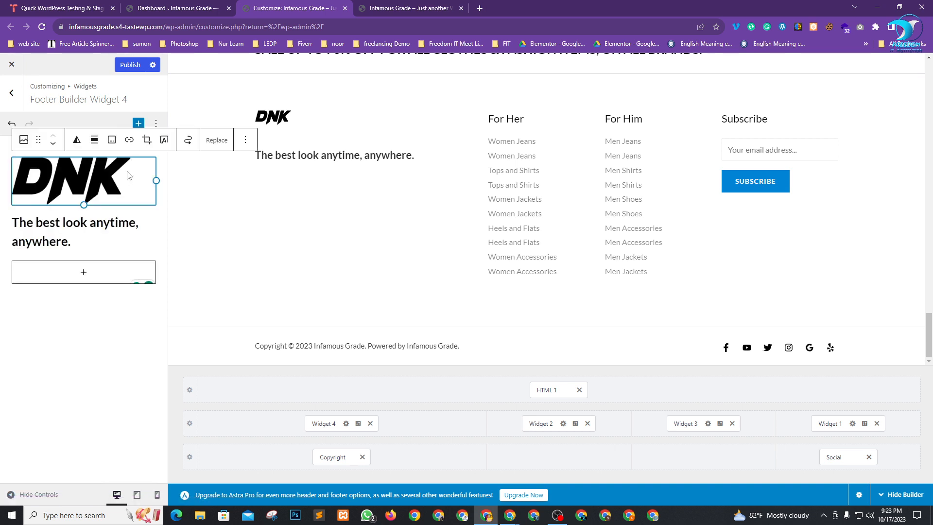
click(245, 140)
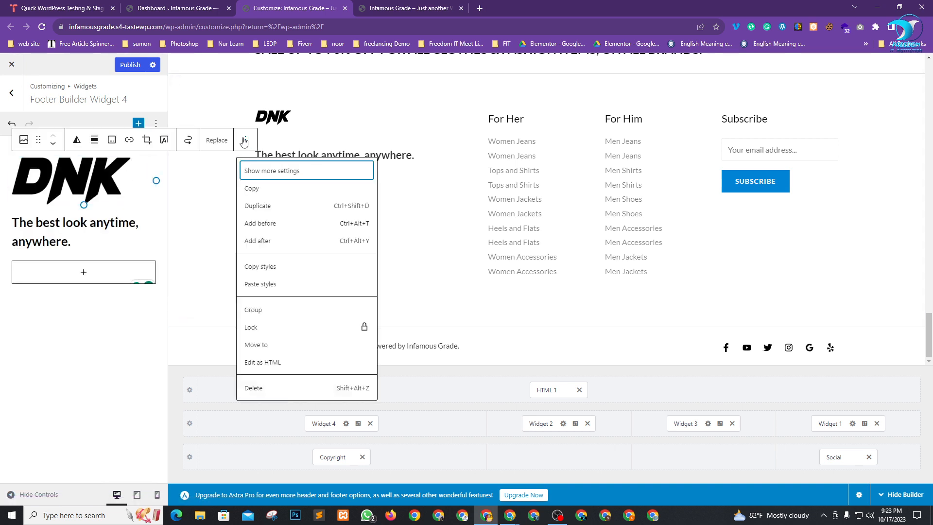
click(264, 389)
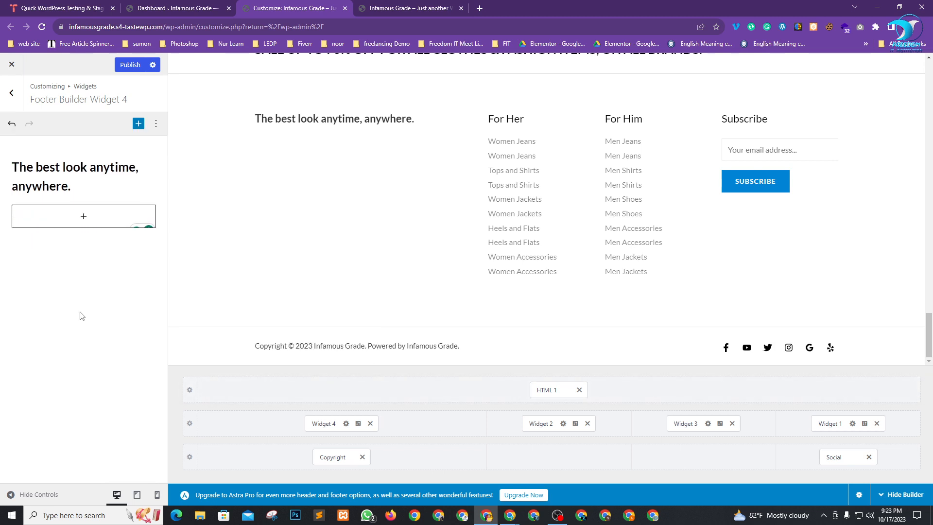
Add an image block to the footer widget with the uploaded fit-web-logo-png.png.
click(82, 218)
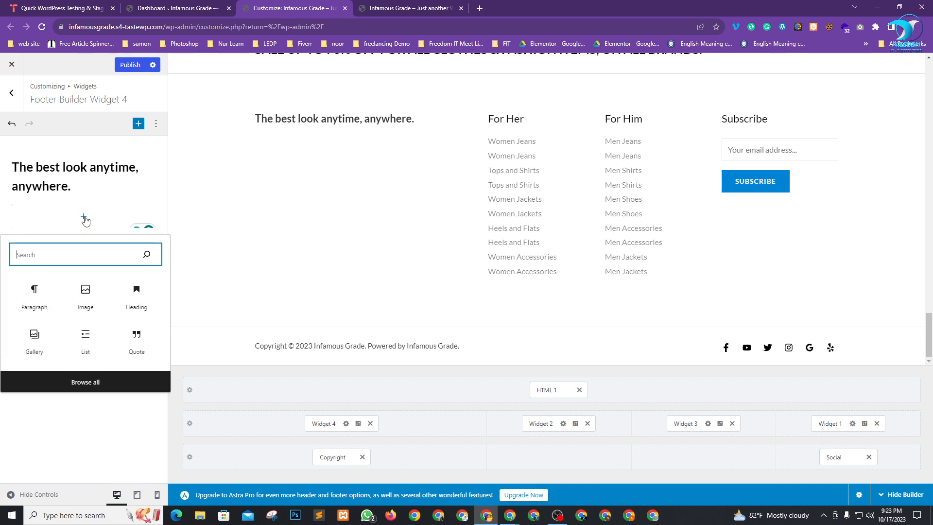
click(84, 298)
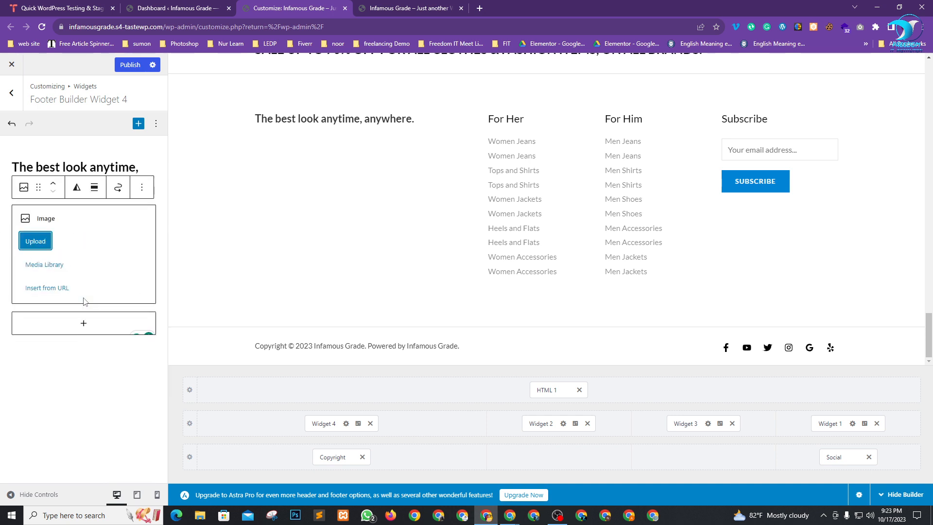
click(46, 241)
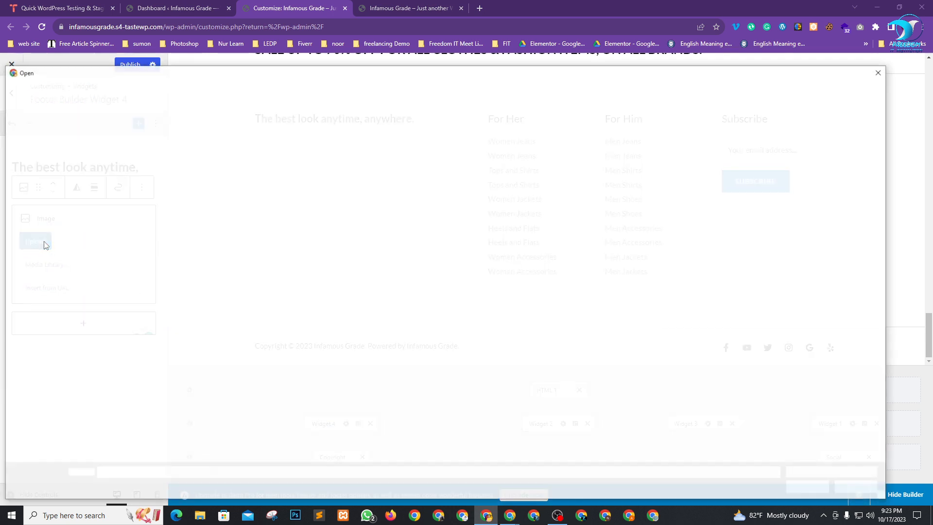
click(206, 171)
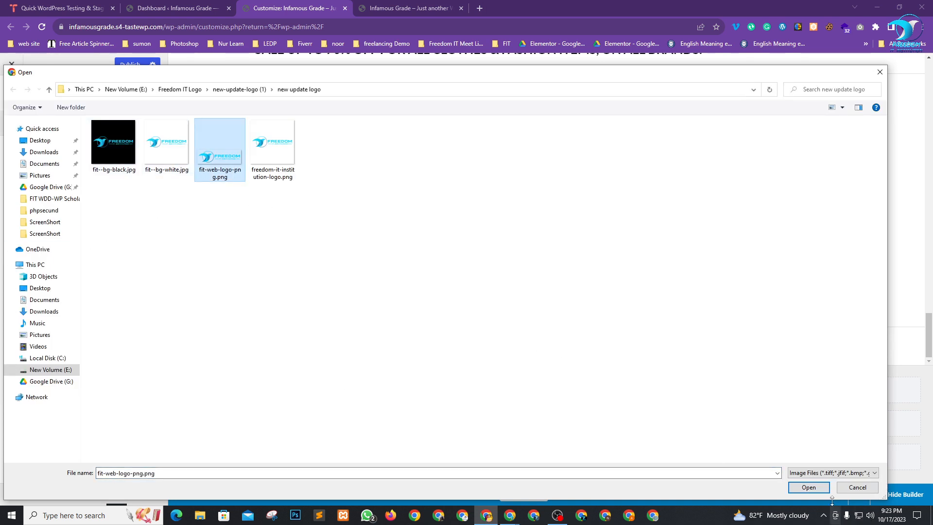
click(809, 487)
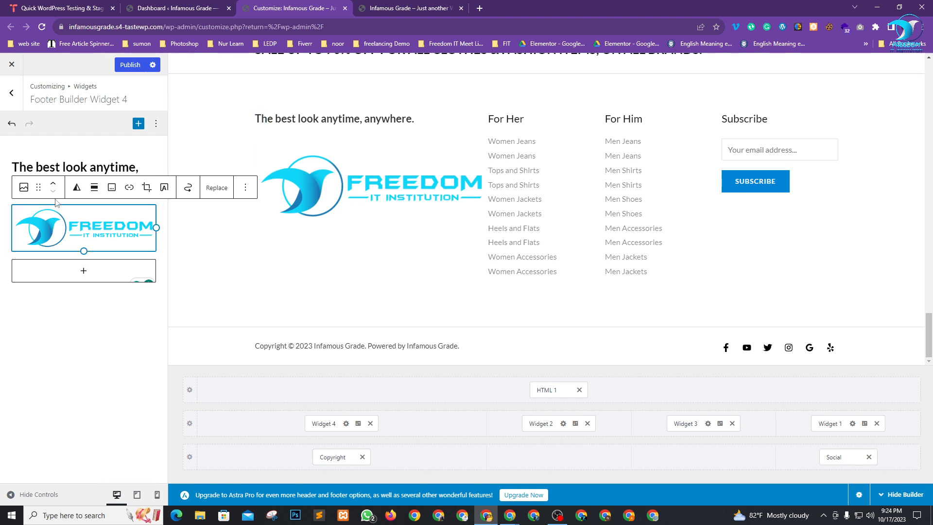
click(62, 359)
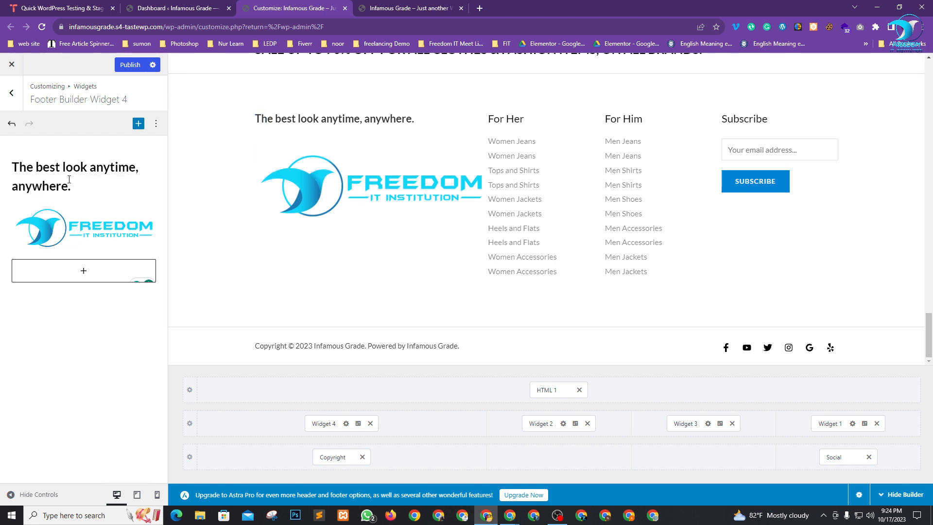
Move the tagline heading below the Freedom logo image.
click(81, 167)
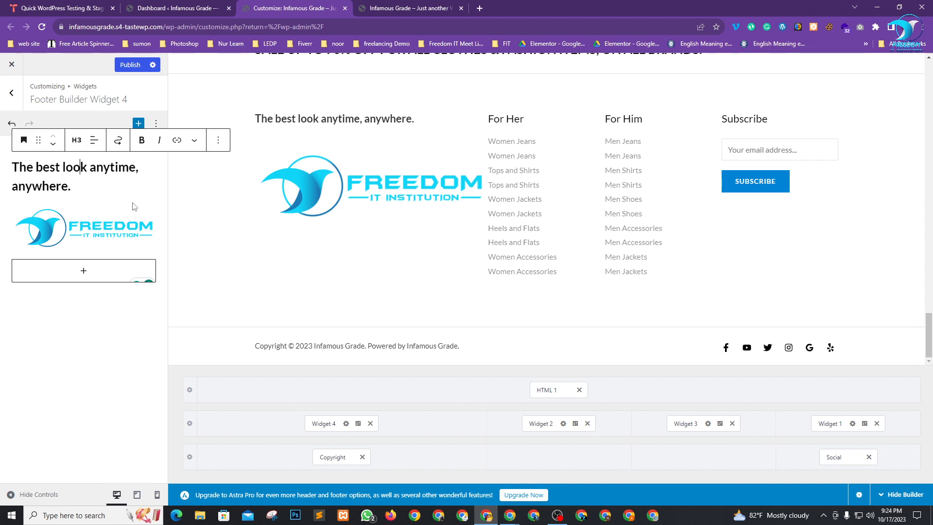
click(132, 237)
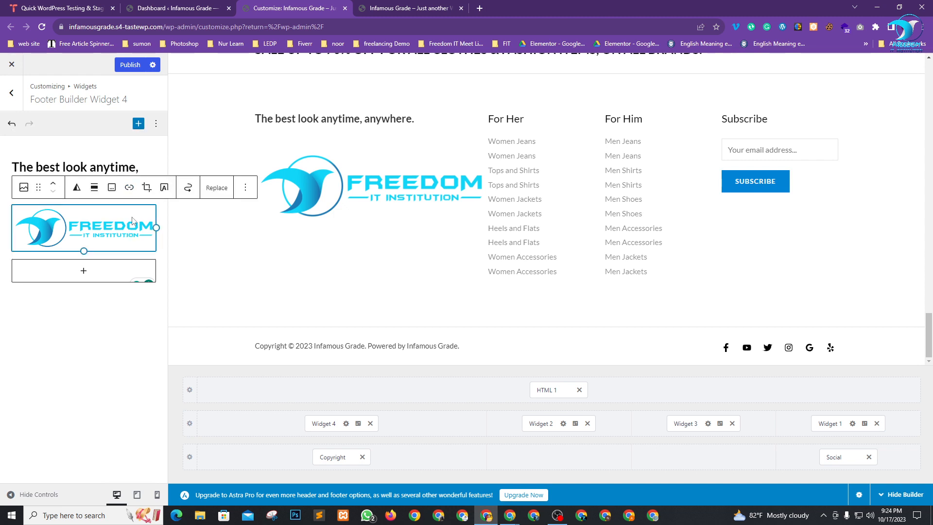
click(217, 188)
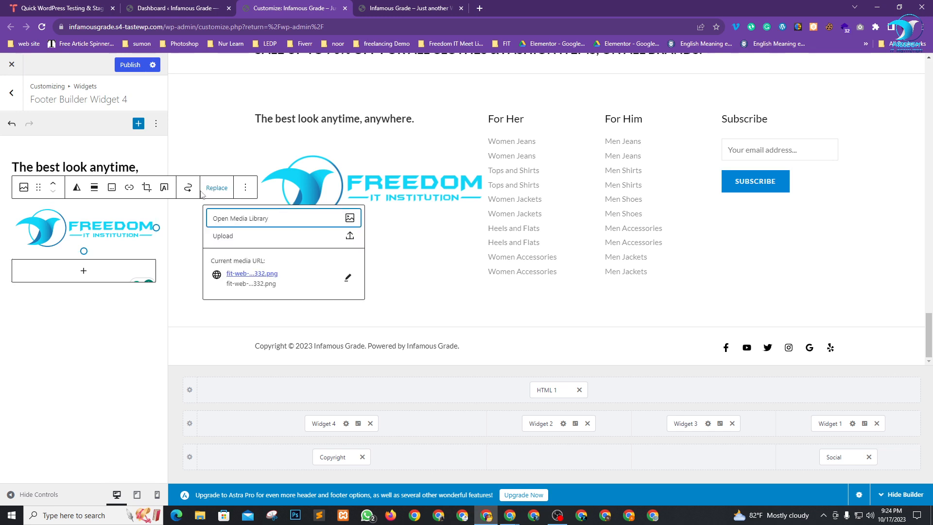
click(121, 336)
click(134, 168)
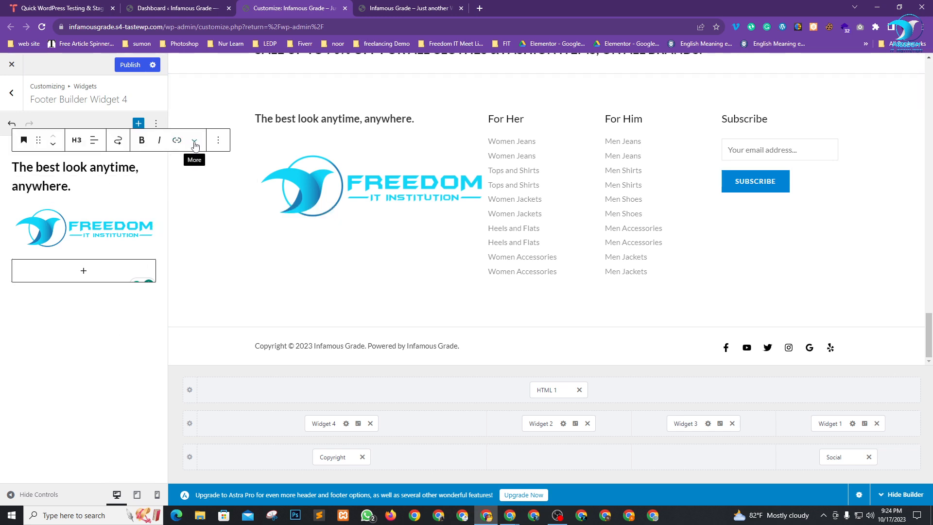
drag(38, 140, 32, 248)
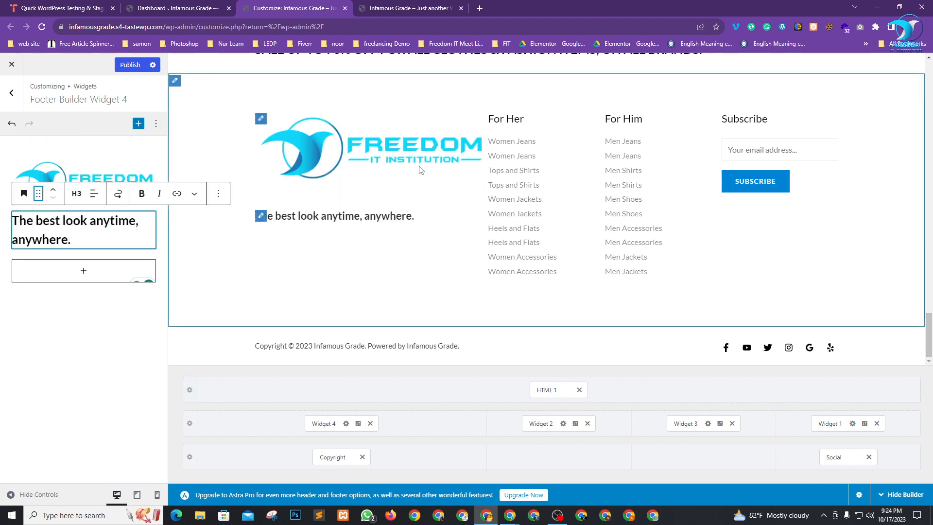
Shrink the Freedom logo to a smaller width by dragging its resize handle.
click(120, 171)
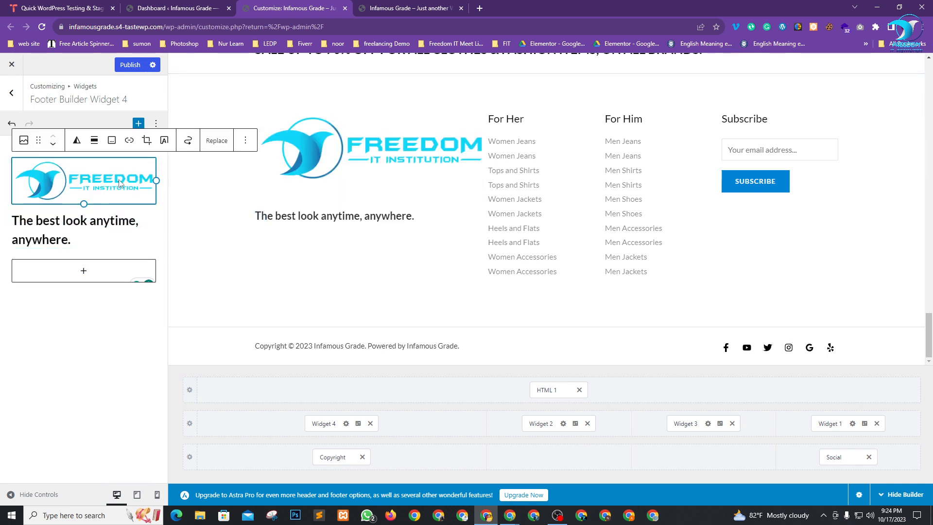
drag(156, 180, 112, 173)
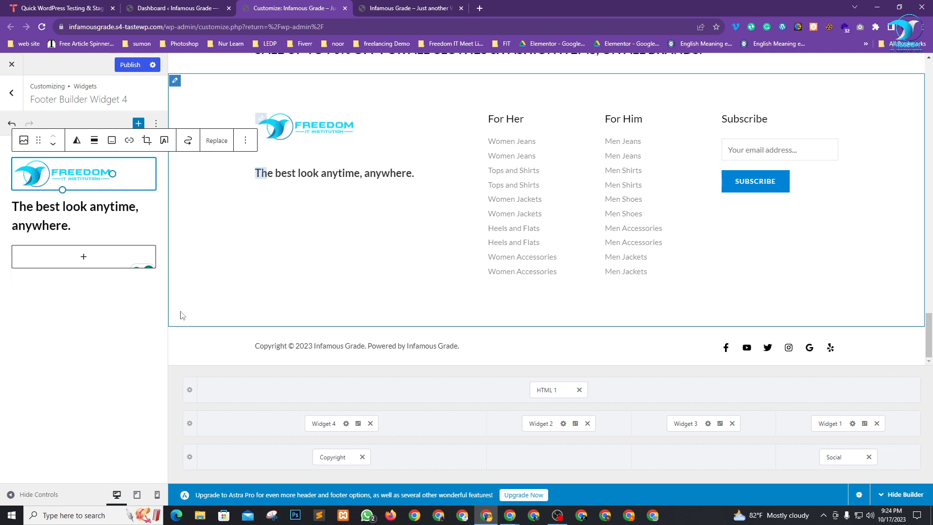
click(132, 388)
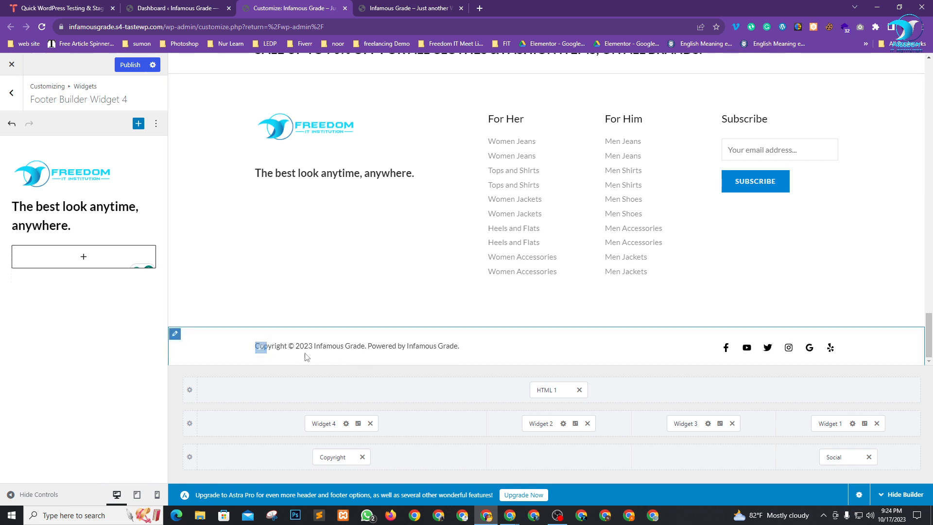
Replace 'Powered by [site_title]' in the footer copyright with 'Design By |' and the designer's name.
click(261, 350)
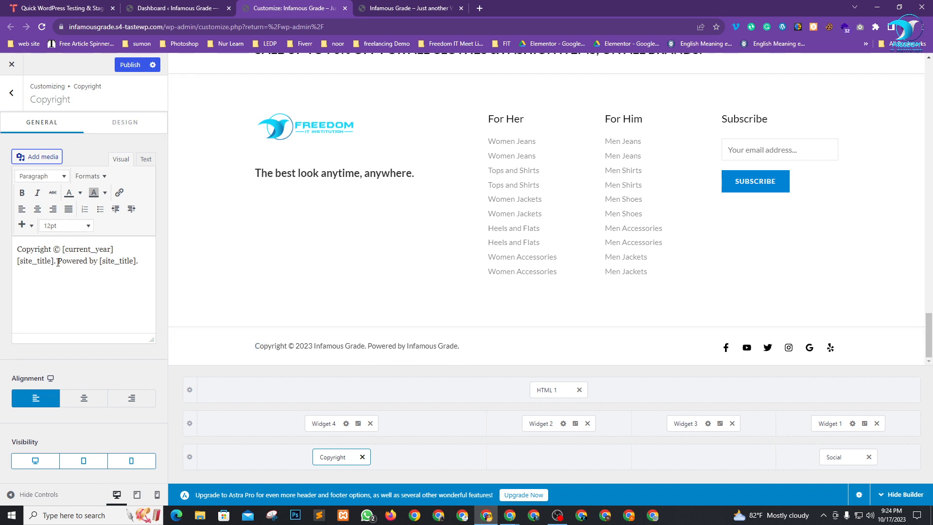
drag(58, 262, 102, 263)
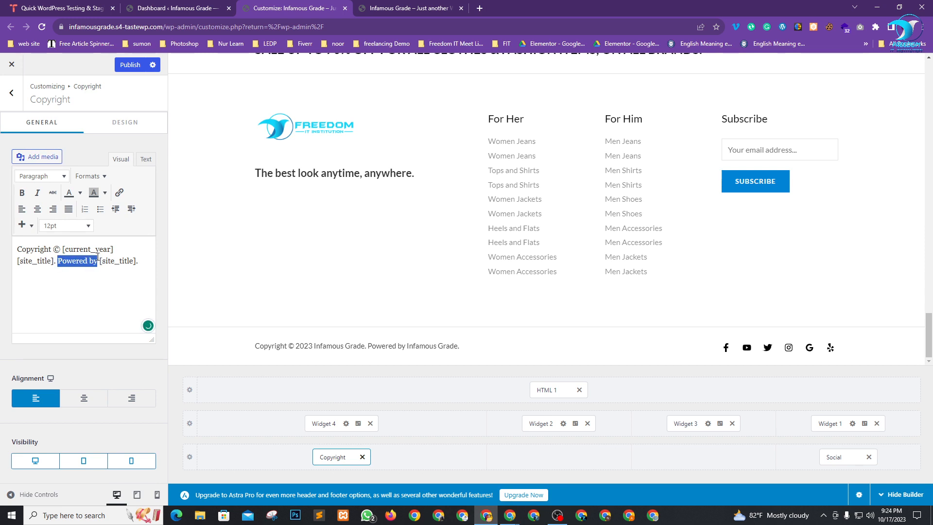
text(Desi9gn )
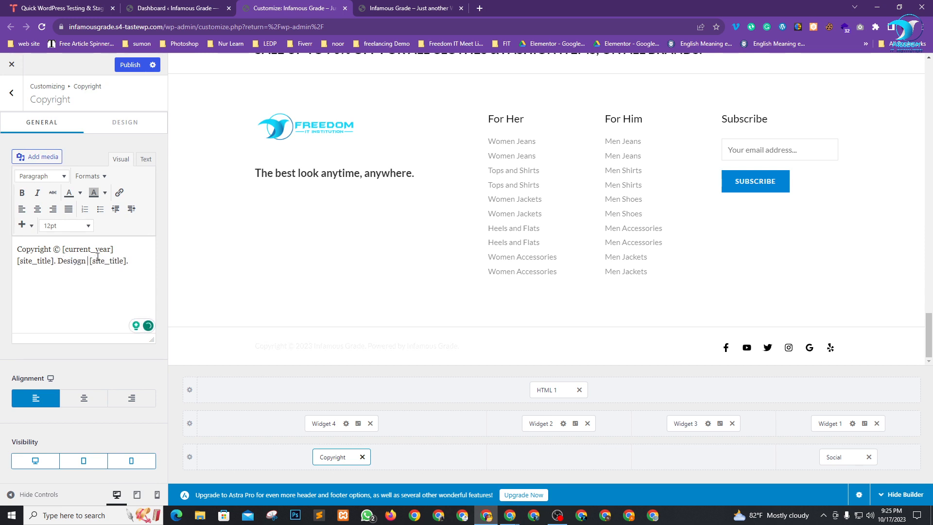
text(By)
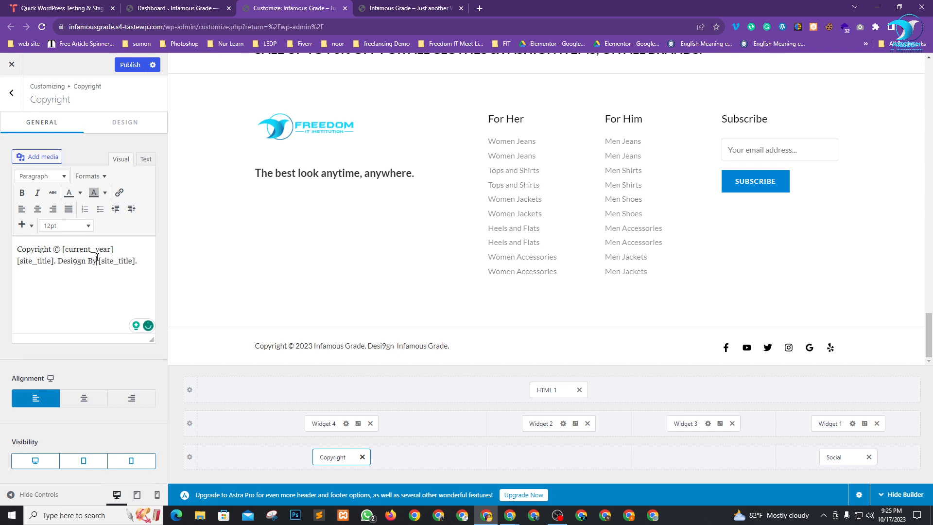
key(Left)
key(Left)
key(Left)
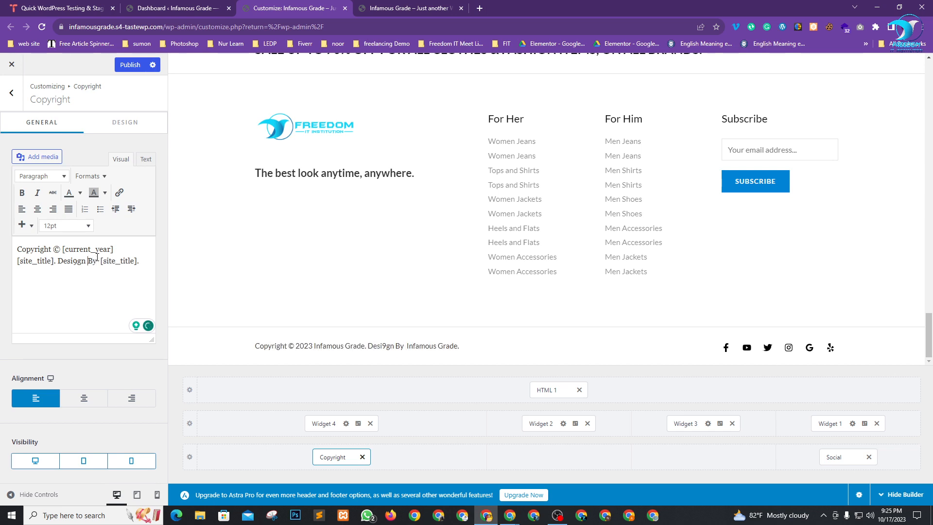
key(BackSpace)
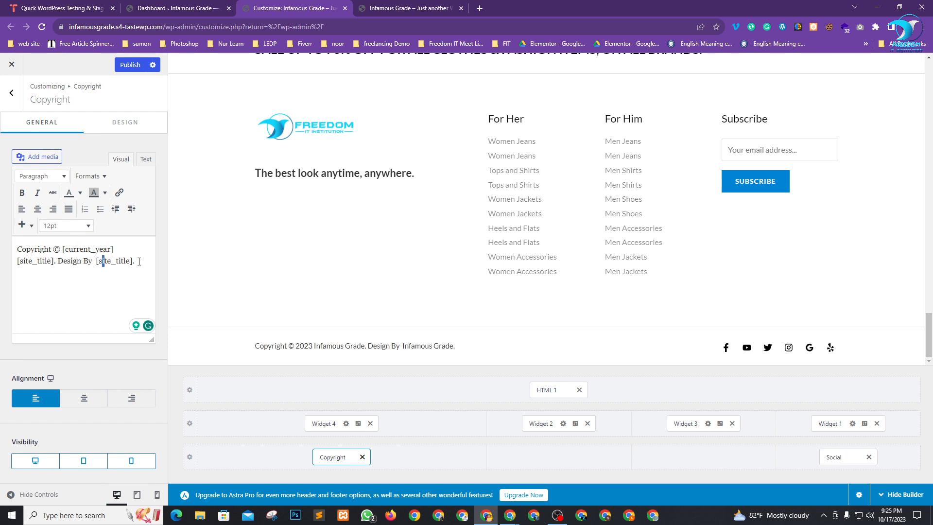
drag(133, 263, 96, 261)
text(MRH )
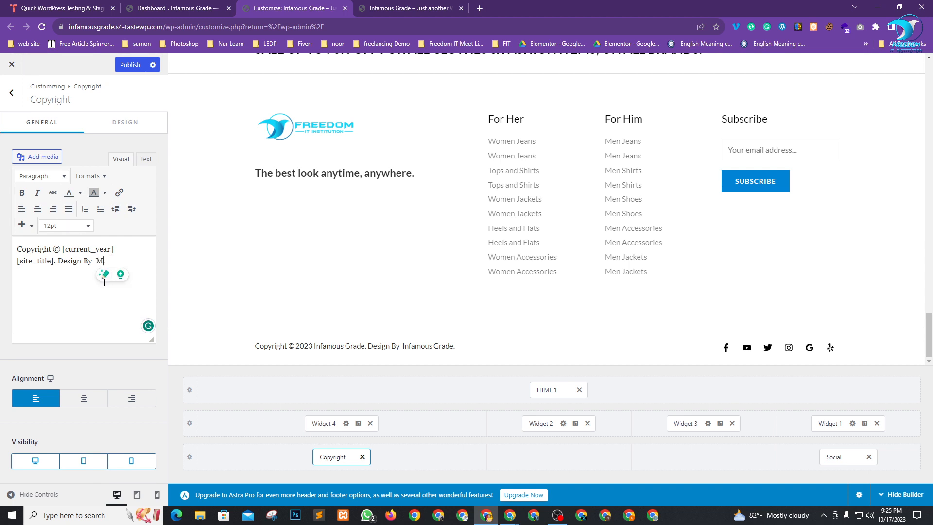
text(J)
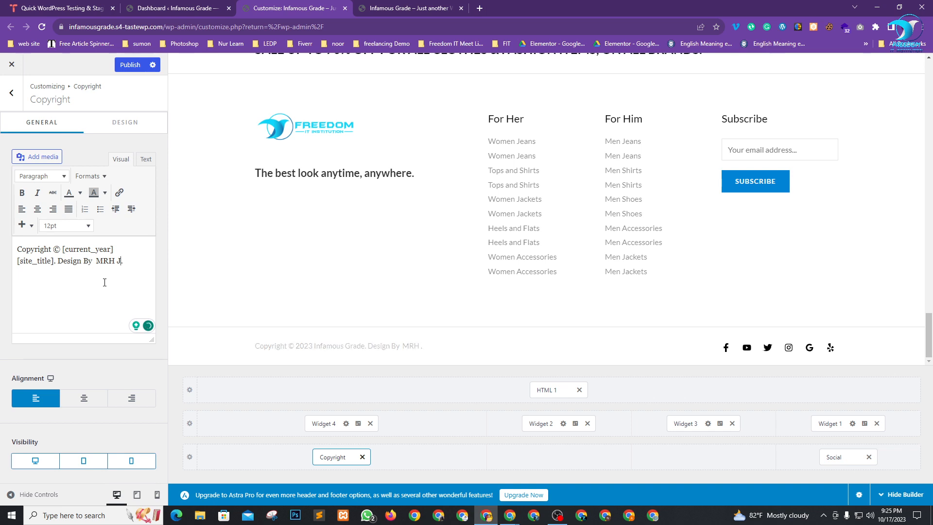
text(ewel)
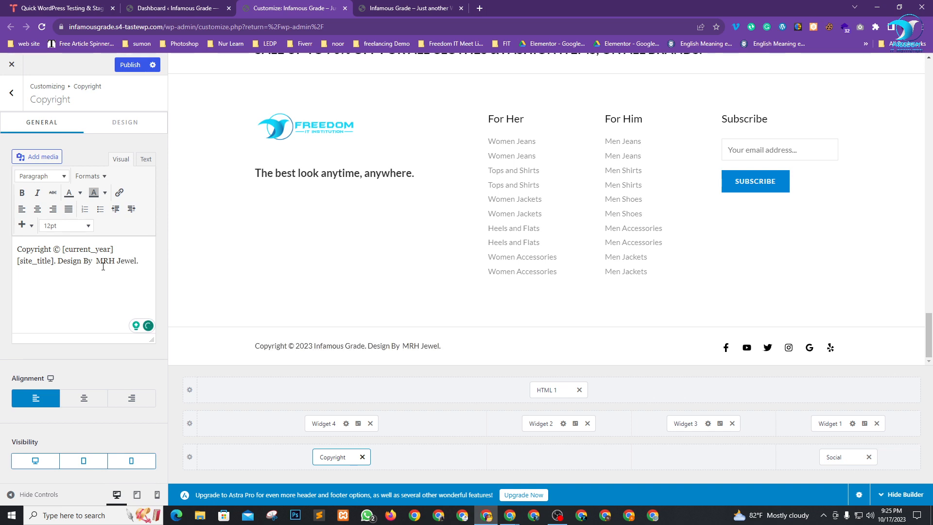
text(|)
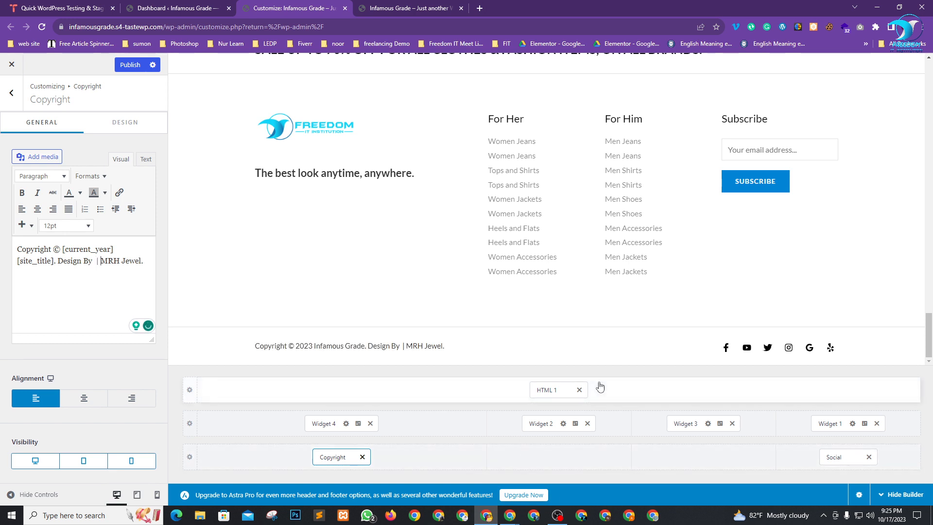
click(123, 262)
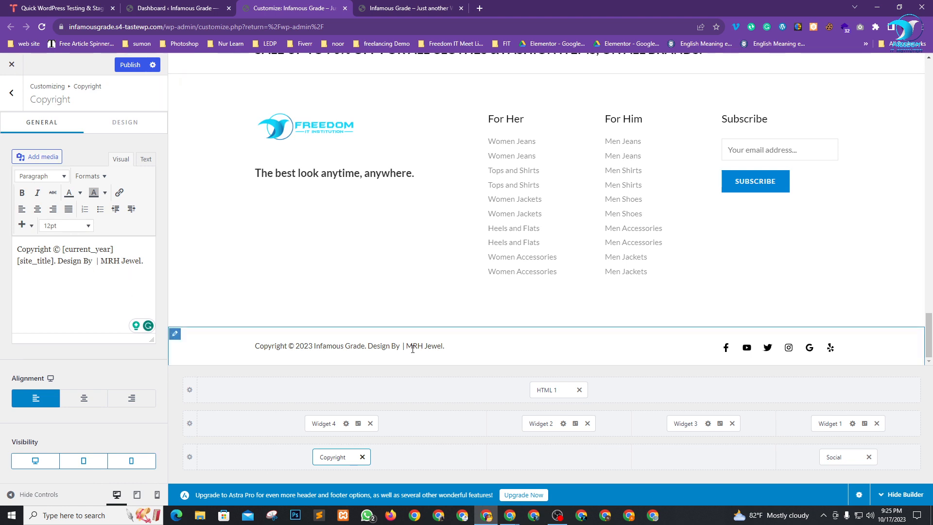
In the Text view, wrap the designer's name in bold tags.
click(145, 161)
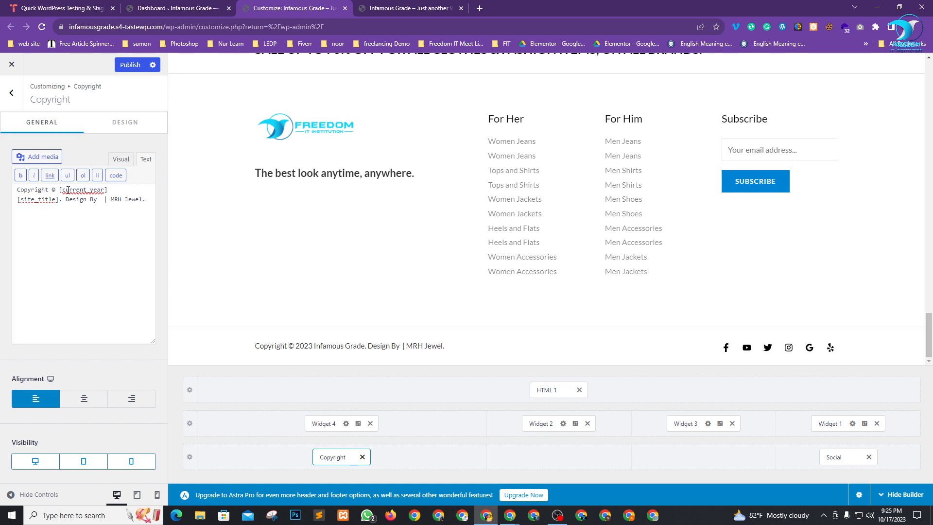
click(20, 175)
click(139, 200)
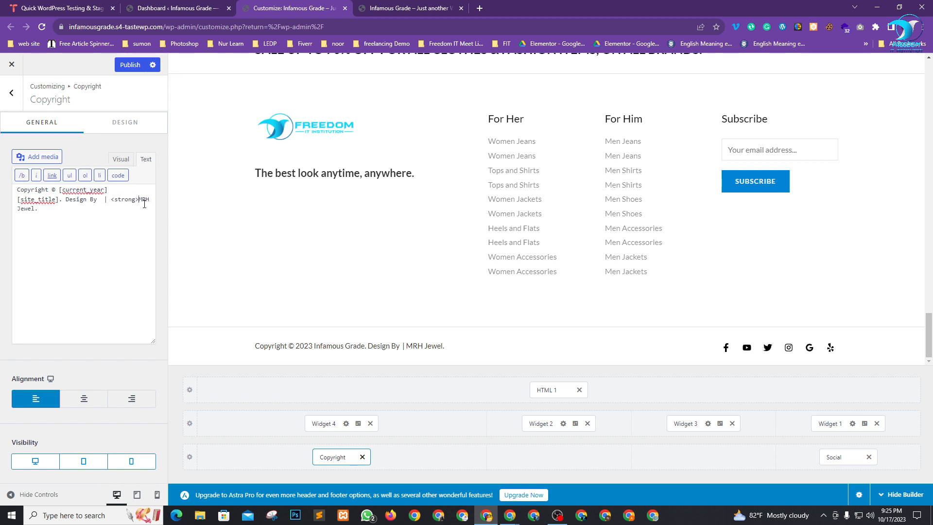
click(41, 206)
click(22, 175)
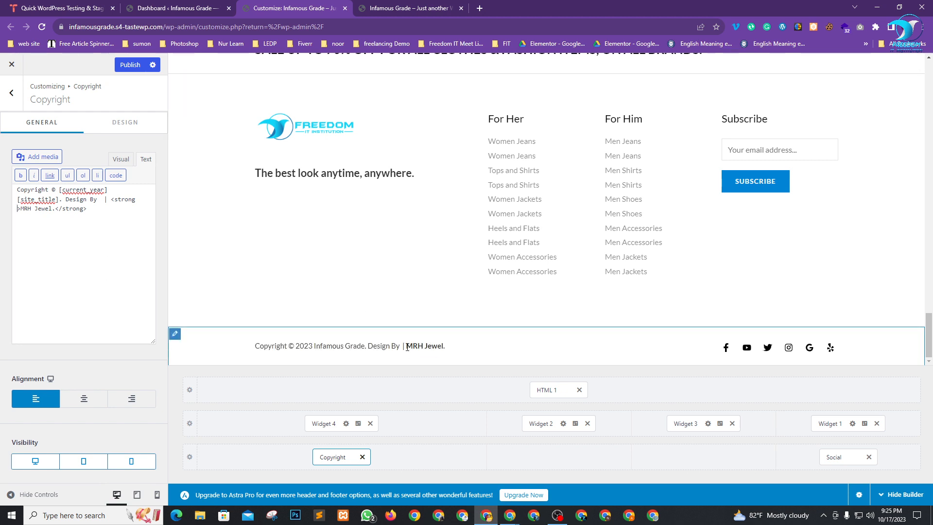
key(BackSpace)
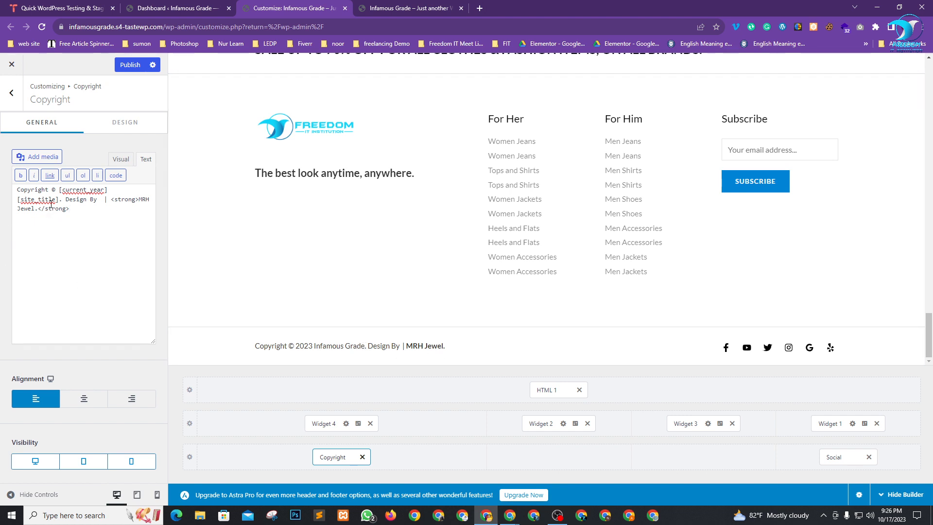
Insert '& Developed' after 'Design' and publish the footer changes.
click(87, 198)
text(& Dev)
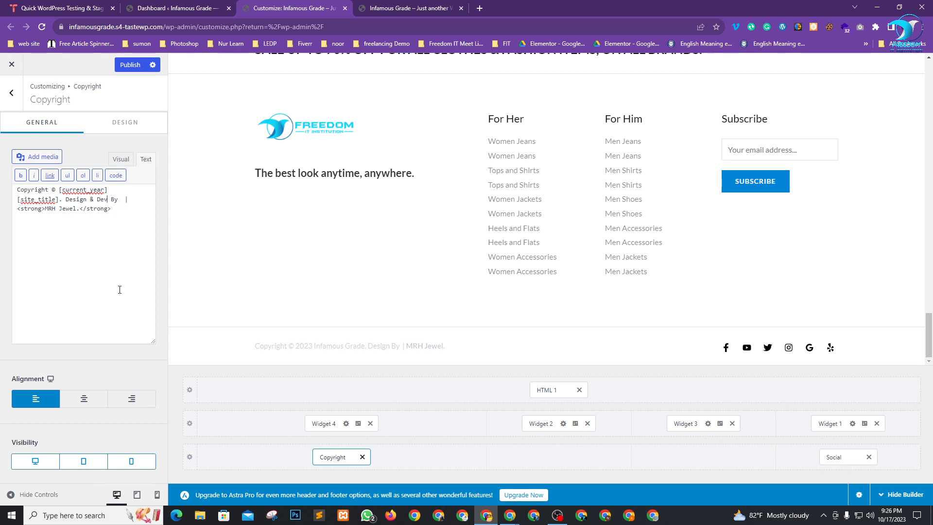
text(e3loped)
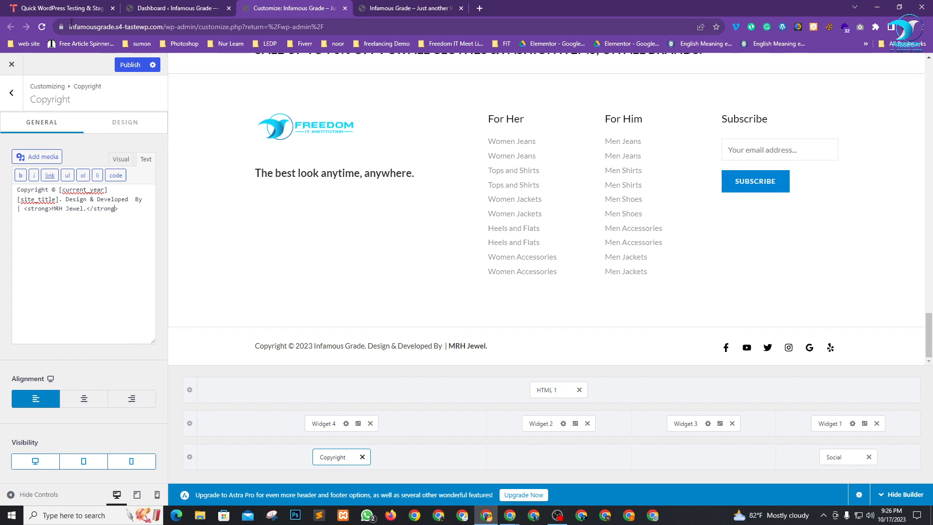
click(130, 64)
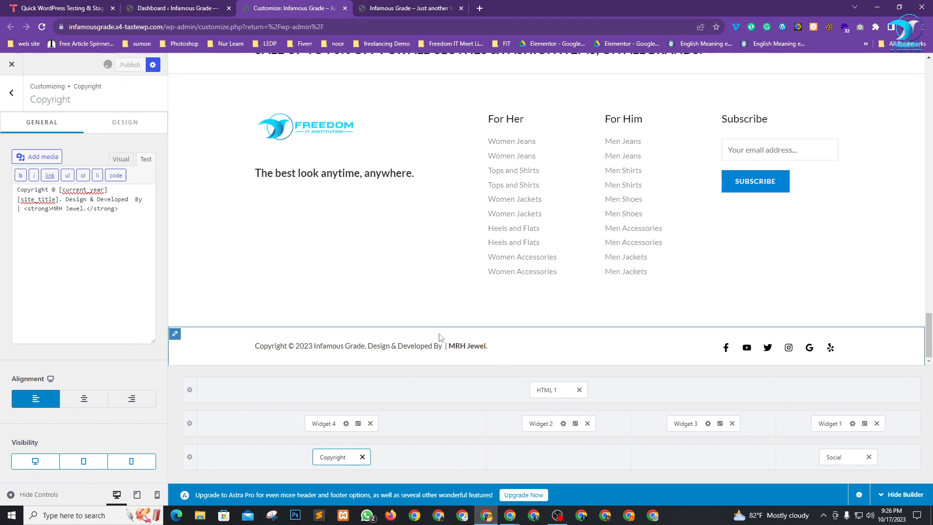
Check the 'Design & Developed By' credit in the live storefront footer, then return to the Copyright settings.
scroll(444, 291, up, 20)
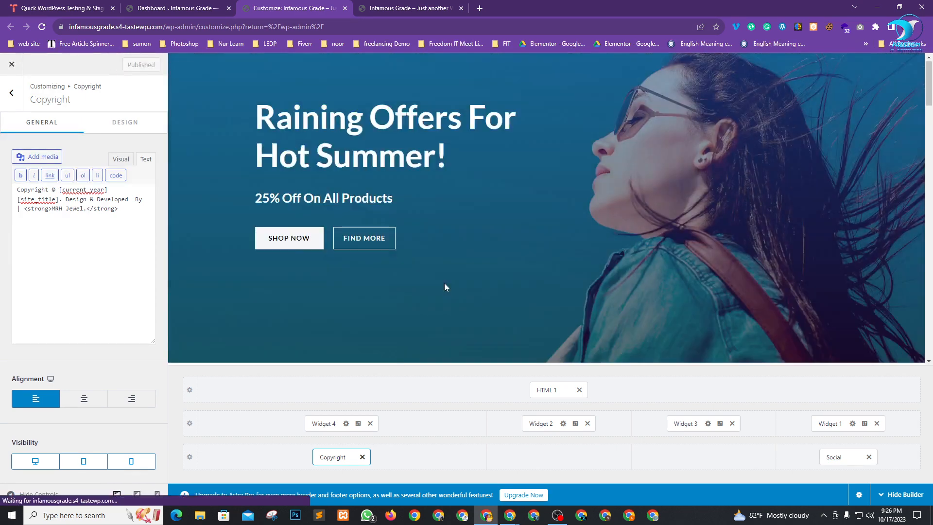
click(398, 8)
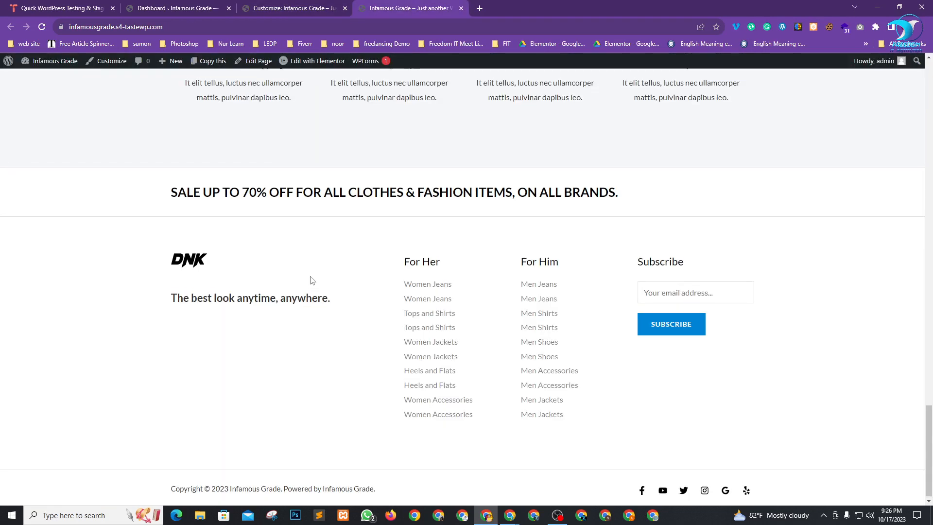
scroll(310, 280, up, 9)
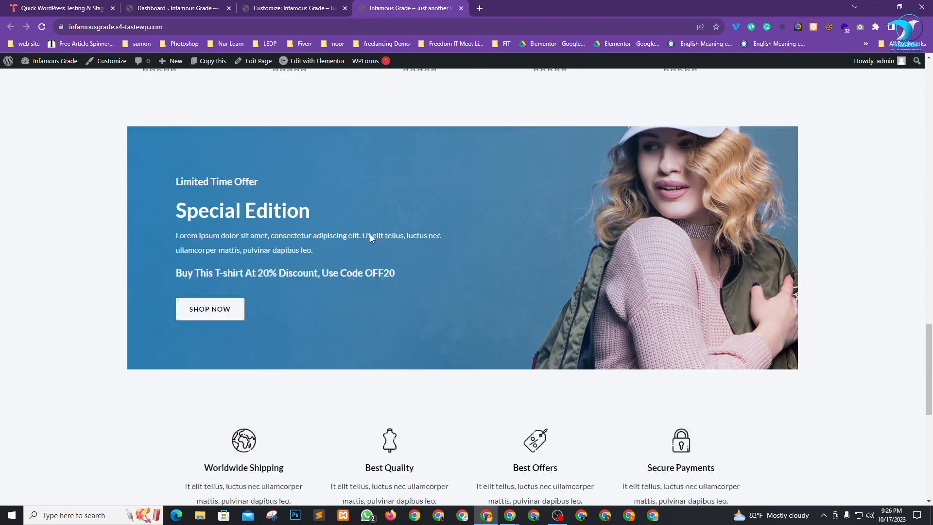
scroll(369, 234, down, 8)
scroll(503, 410, up, 7)
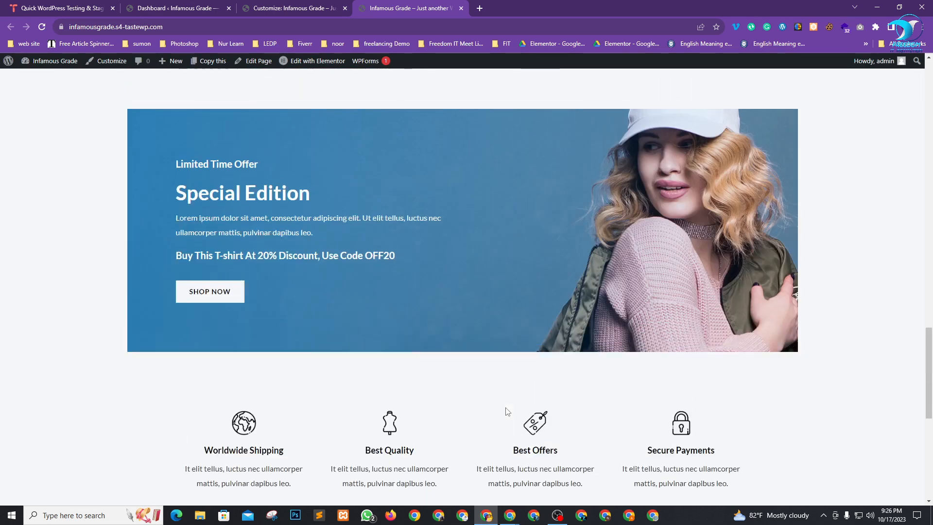
scroll(338, 451, down, 7)
scroll(337, 451, down, 1)
drag(170, 486, 475, 494)
click(475, 493)
scroll(462, 313, up, 10)
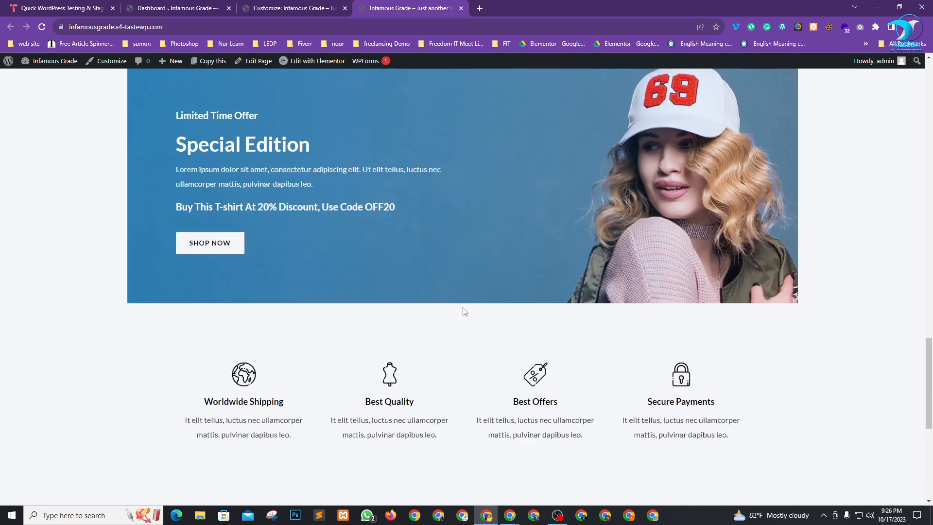
scroll(443, 304, up, 12)
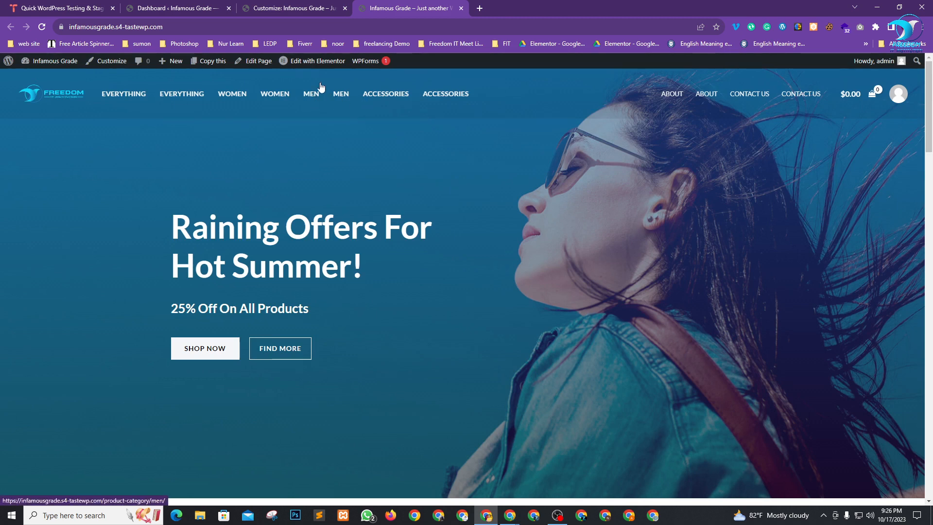
click(287, 6)
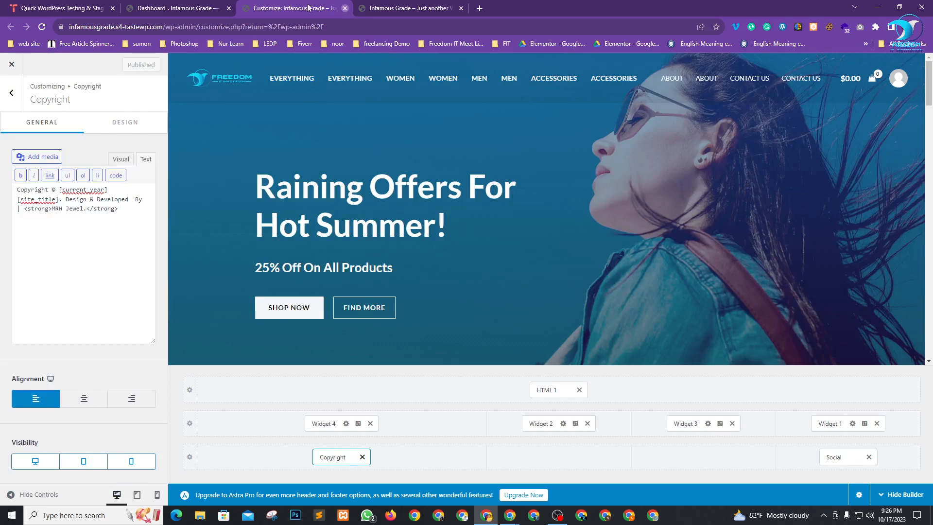
Close the Customizer and load the Main Menu in Appearance > Menus.
click(344, 8)
click(172, 7)
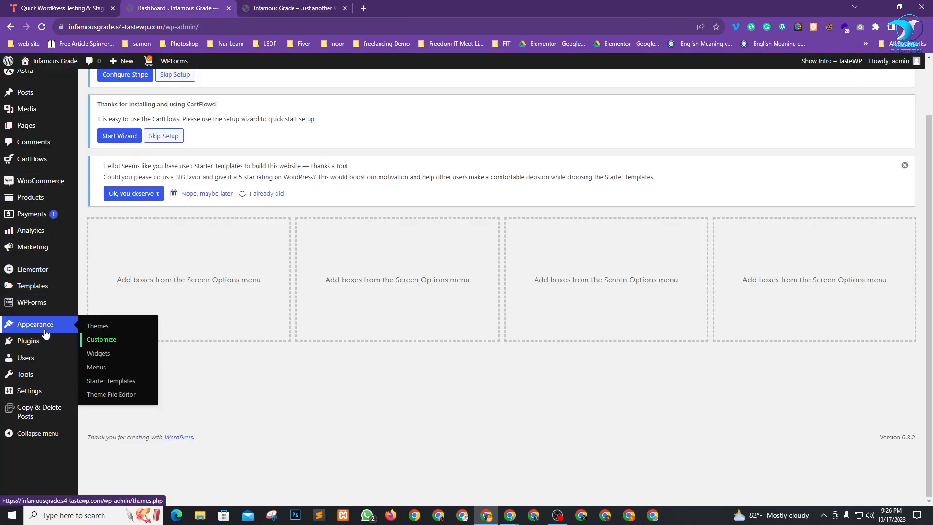
click(96, 367)
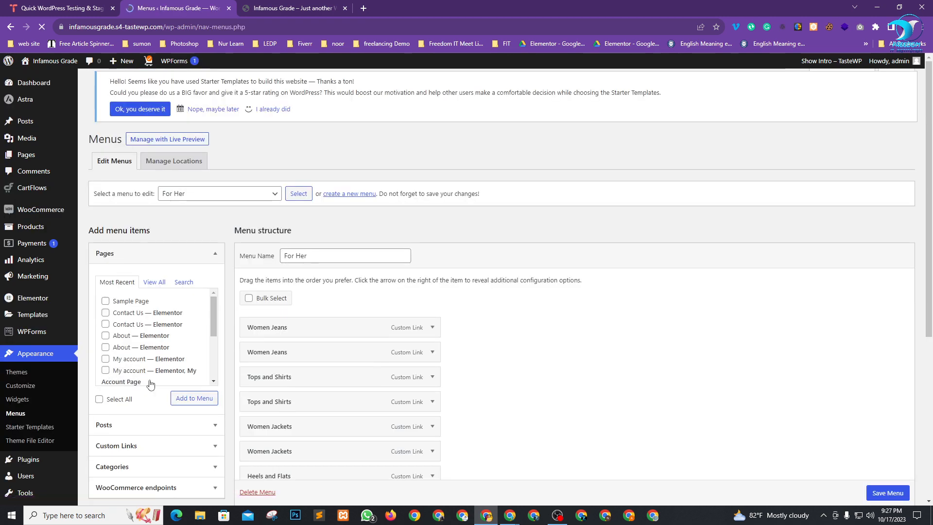
scroll(506, 287, down, 3)
scroll(299, 244, up, 3)
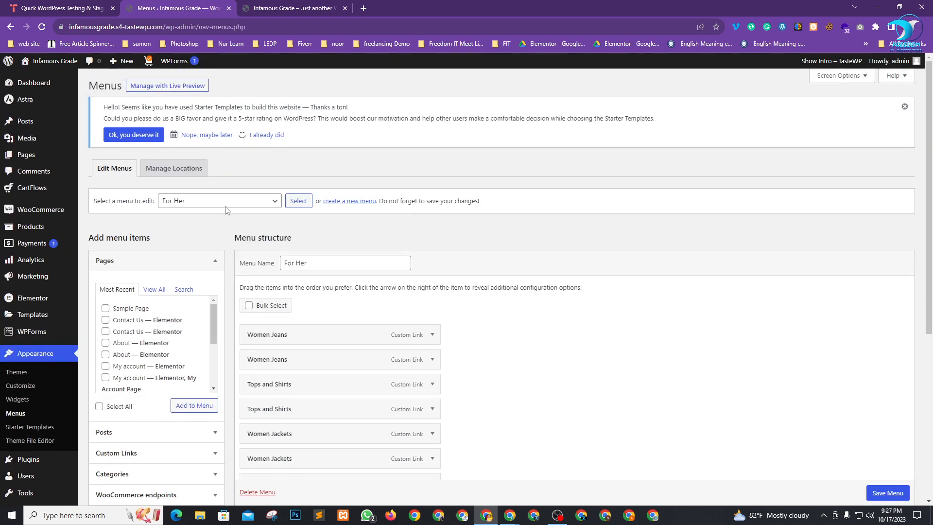
click(238, 206)
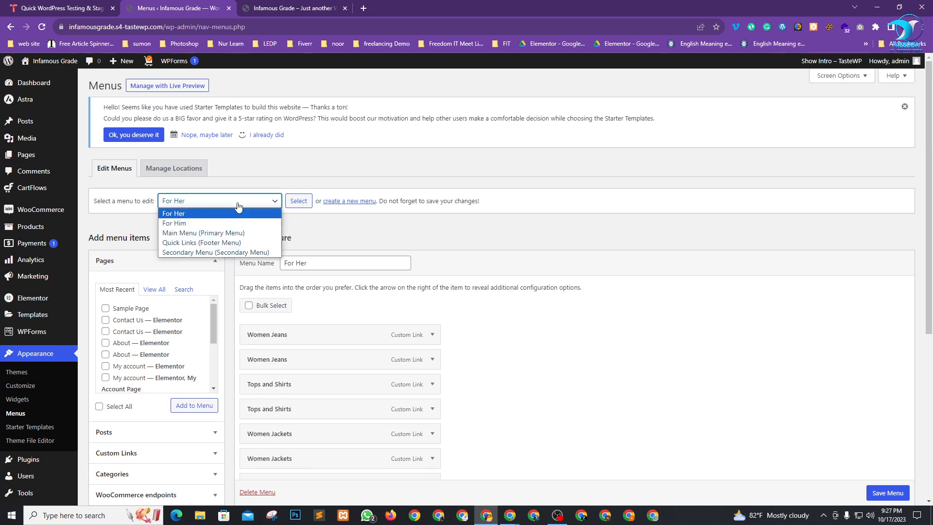
click(205, 233)
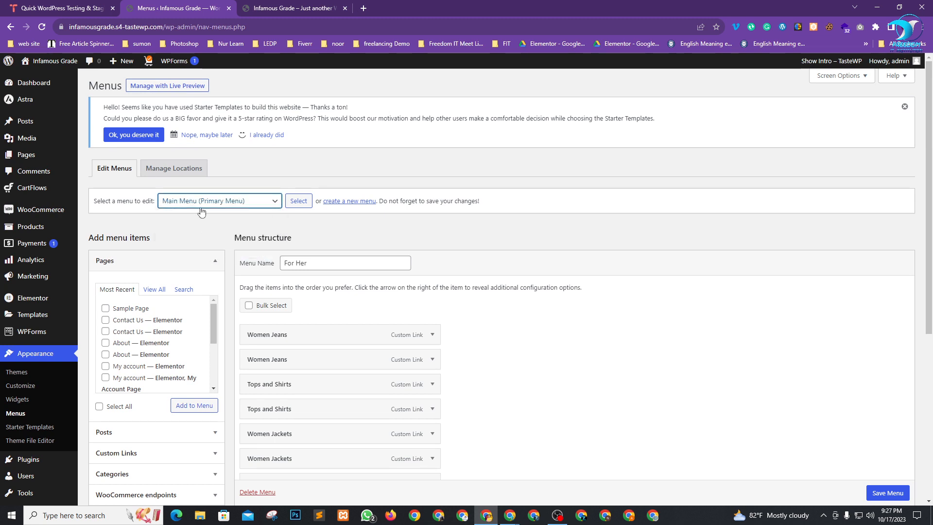
click(298, 200)
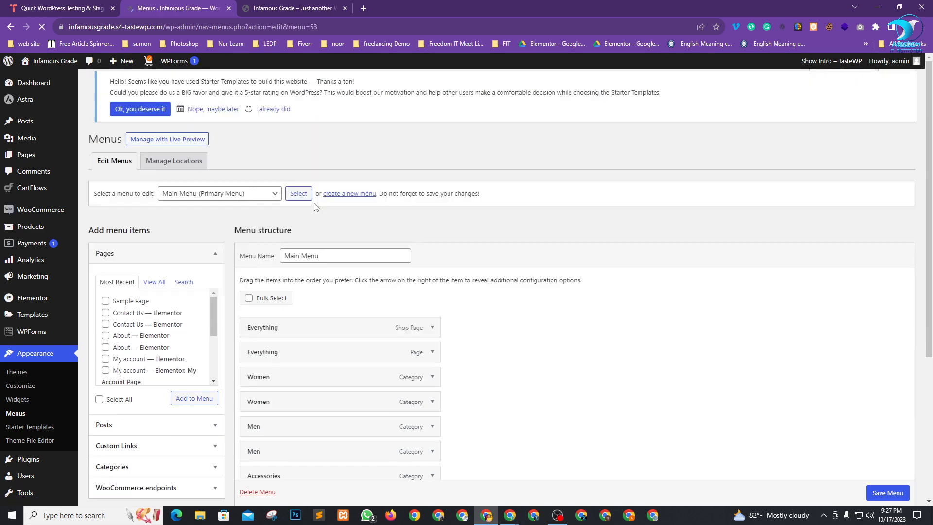
Bulk-remove the Everything item and the duplicate Women, Men and first Accessories items.
scroll(641, 292, down, 3)
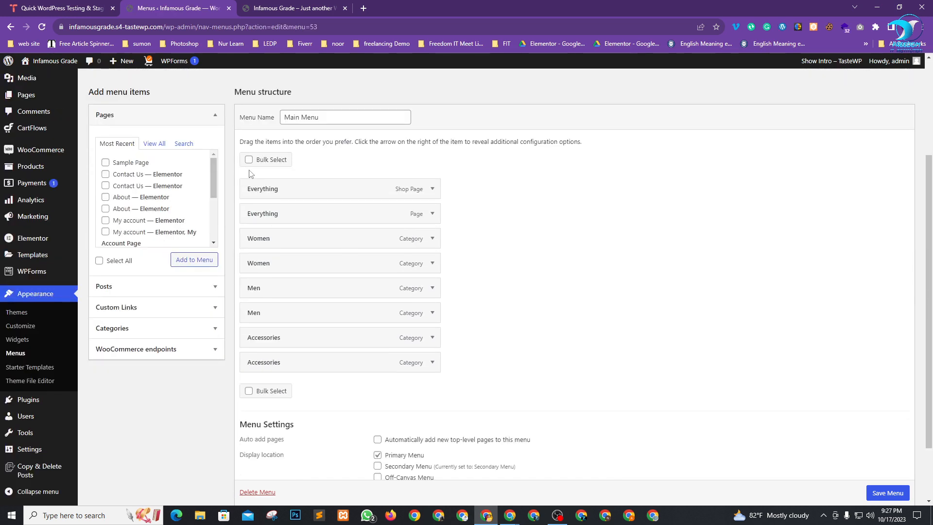
click(249, 161)
click(251, 214)
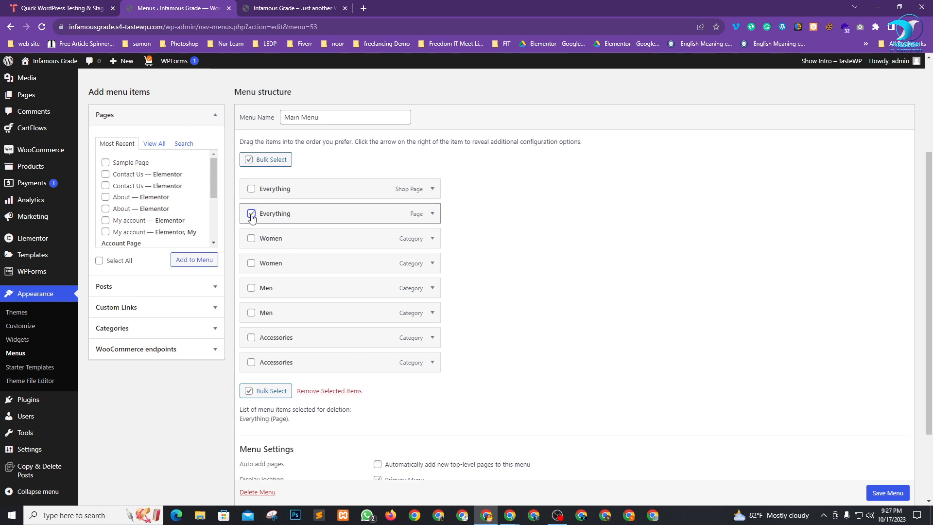
click(252, 263)
click(251, 313)
click(251, 337)
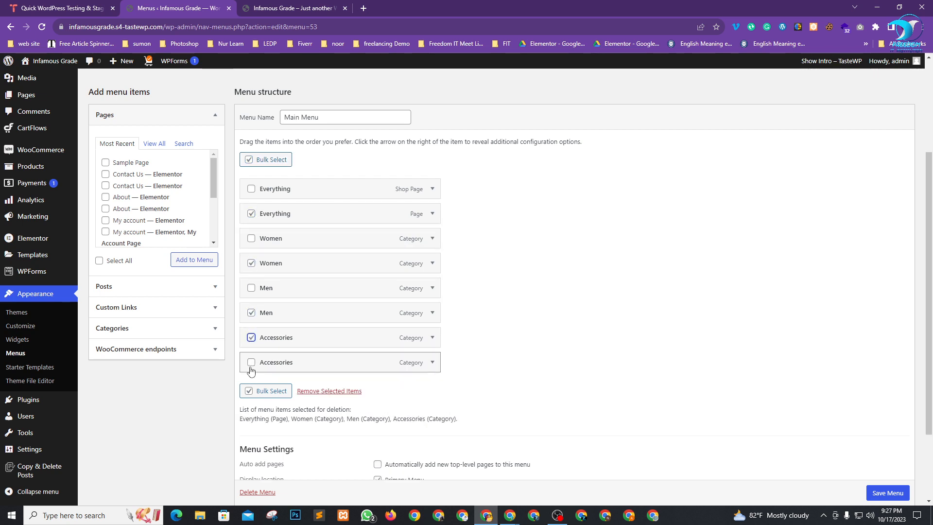
click(252, 362)
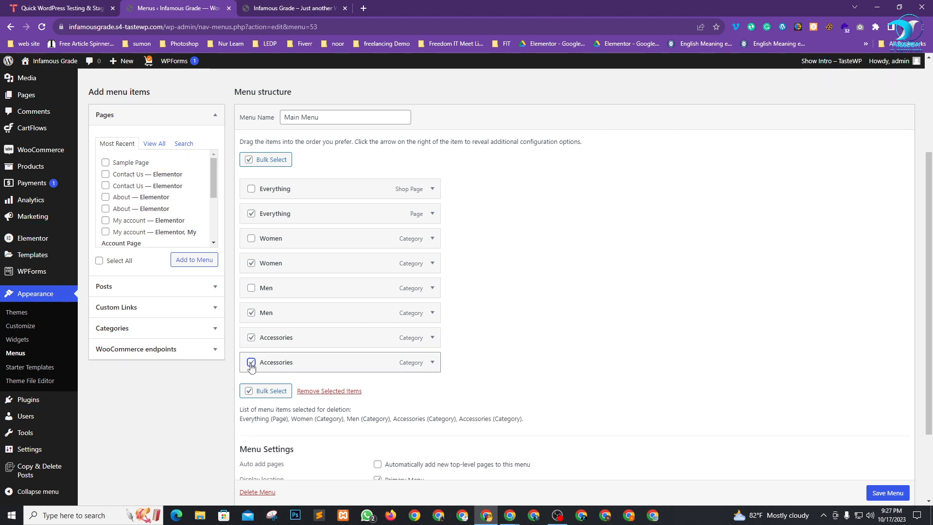
click(251, 362)
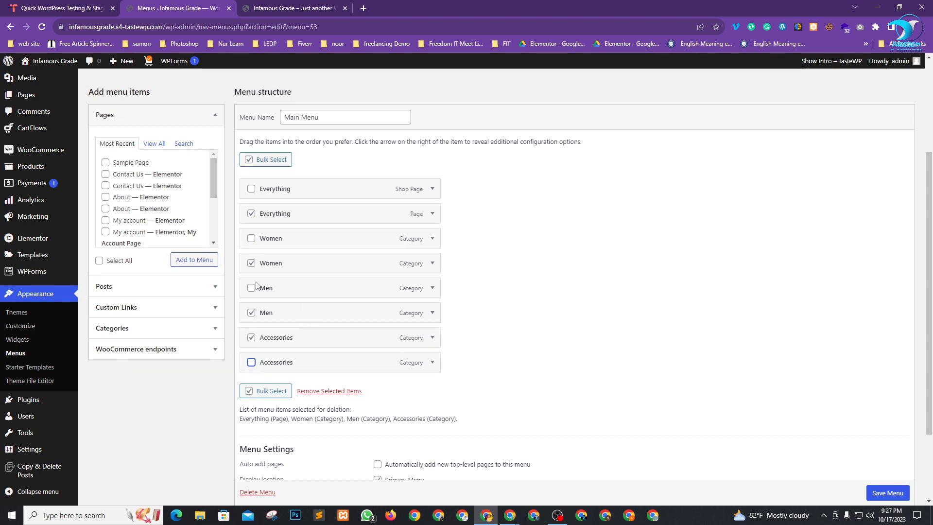
click(331, 392)
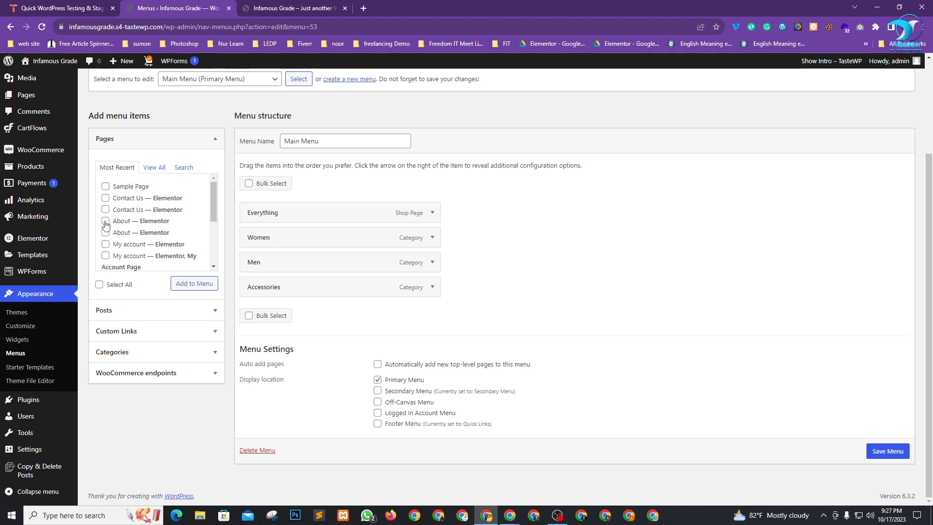
Add the Store page, then move Contact Us to the end and About below Everything.
scroll(150, 219, down, 4)
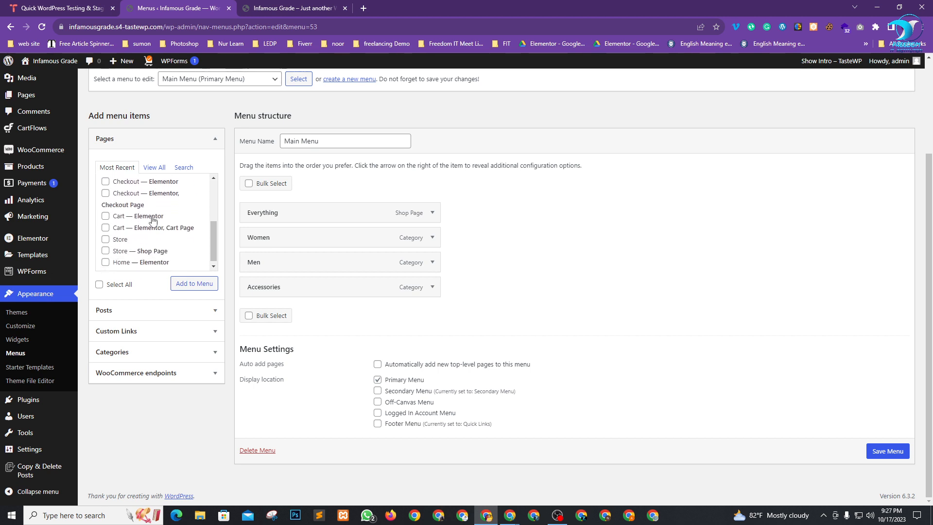
click(105, 251)
scroll(150, 247, down, 1)
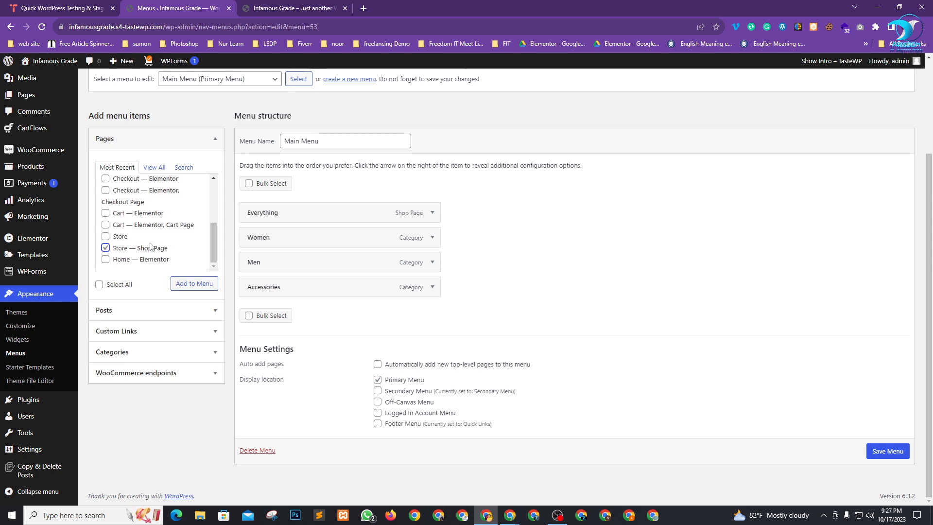
click(194, 284)
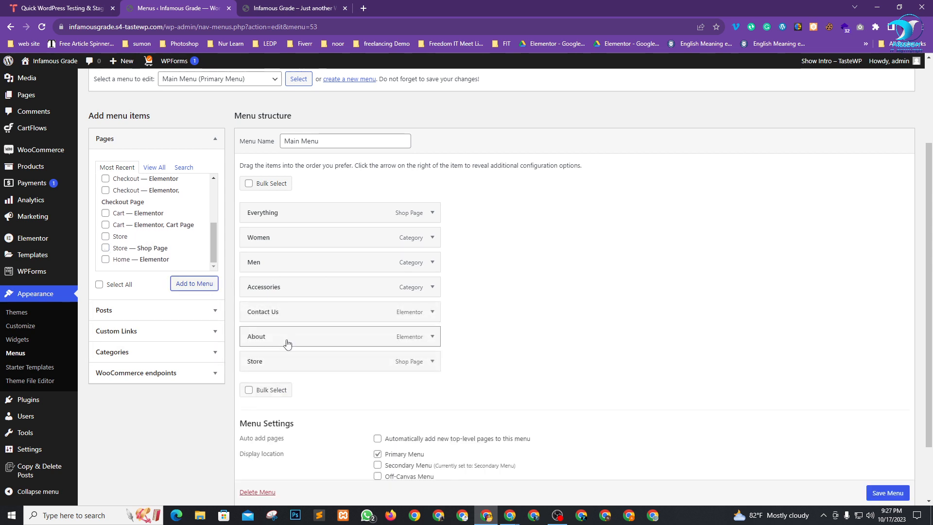
drag(298, 316, 292, 241)
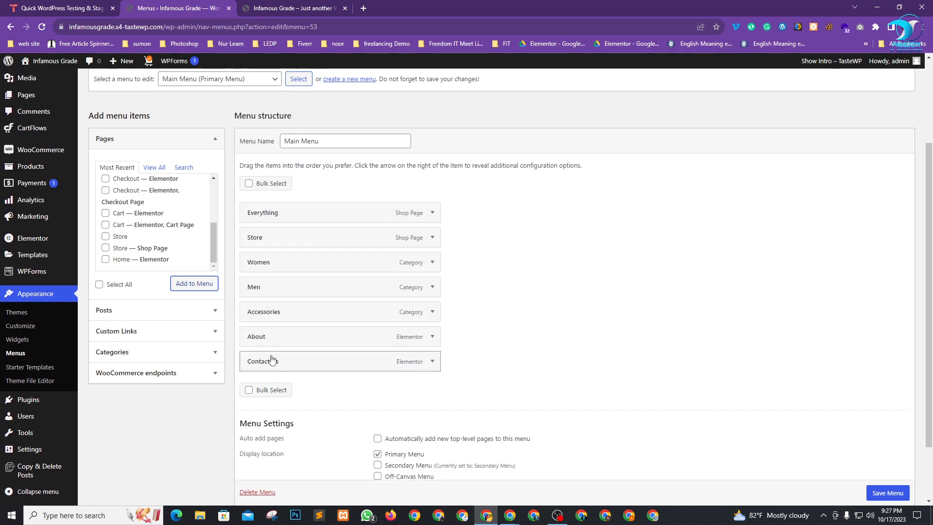
drag(282, 340, 284, 241)
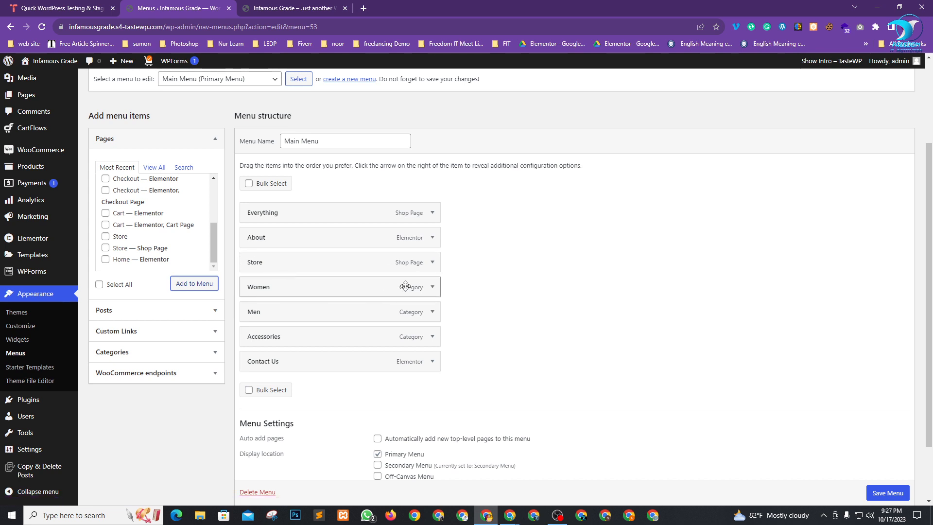
Remove Women, Men and Accessories from the menu and save the Main Menu.
click(431, 290)
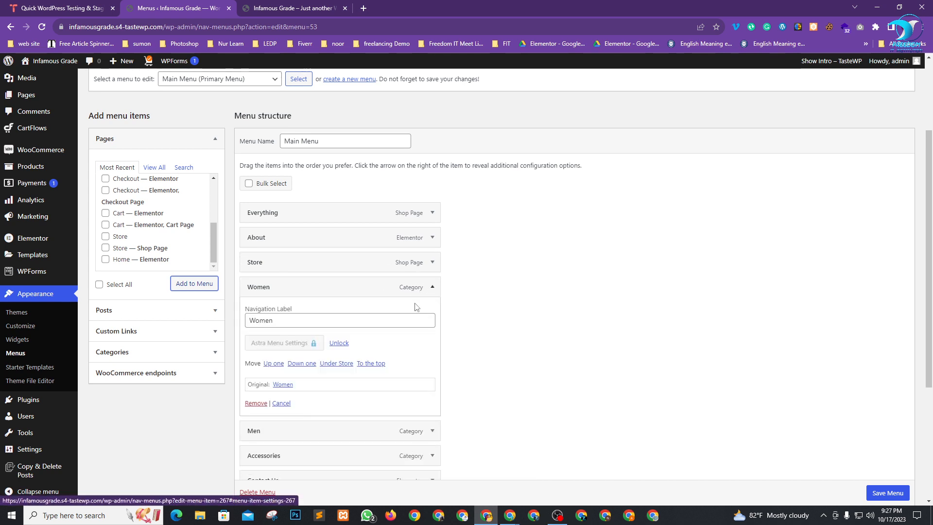
click(252, 403)
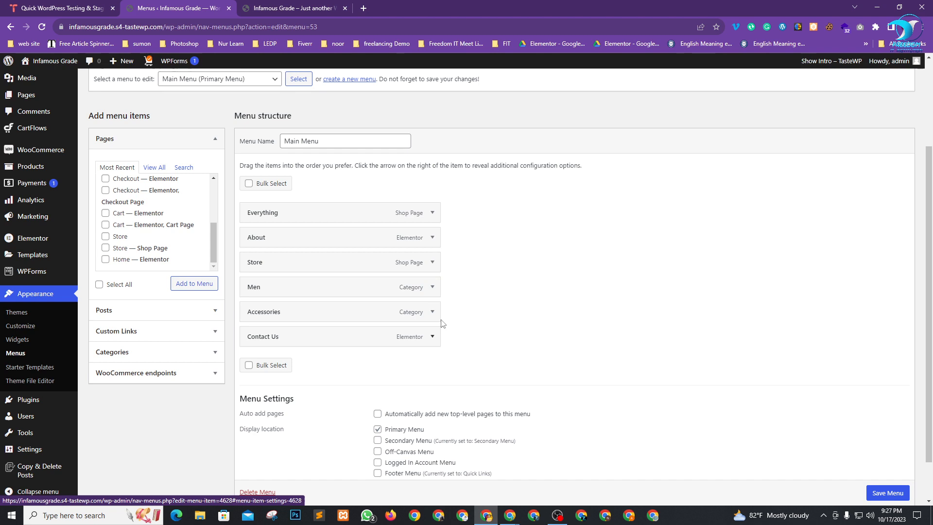
click(432, 288)
click(255, 403)
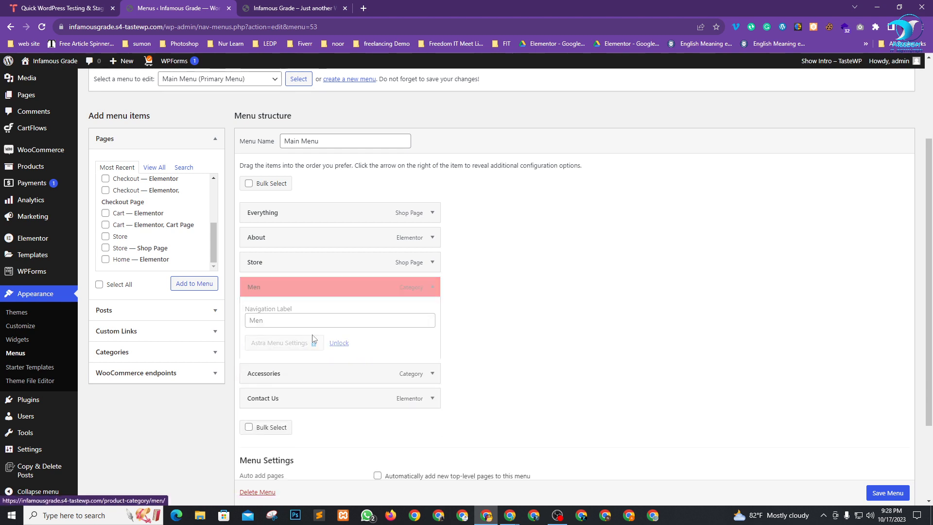
click(432, 288)
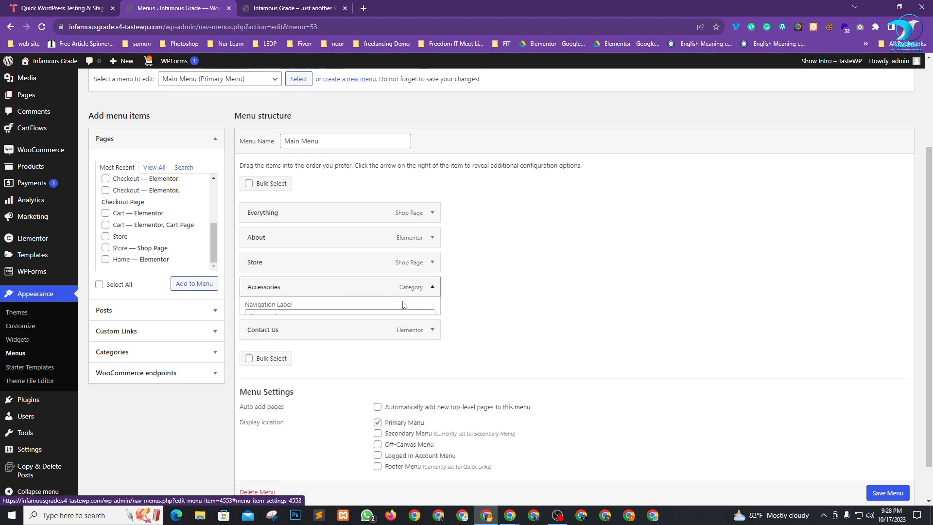
click(252, 403)
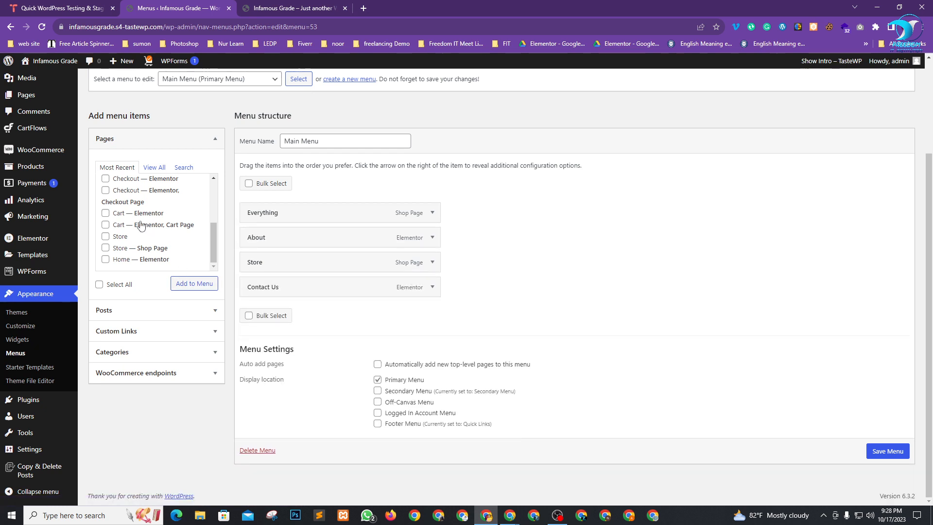
scroll(139, 230, up, 5)
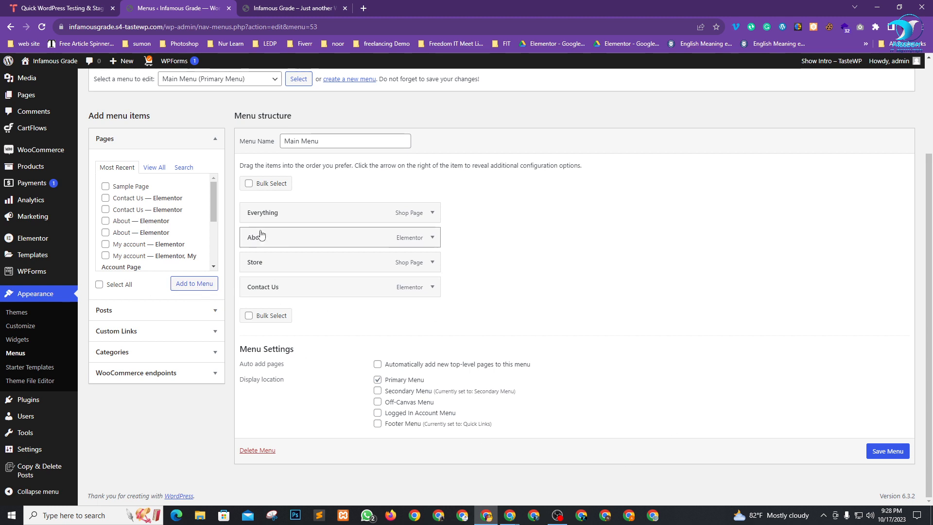
click(881, 453)
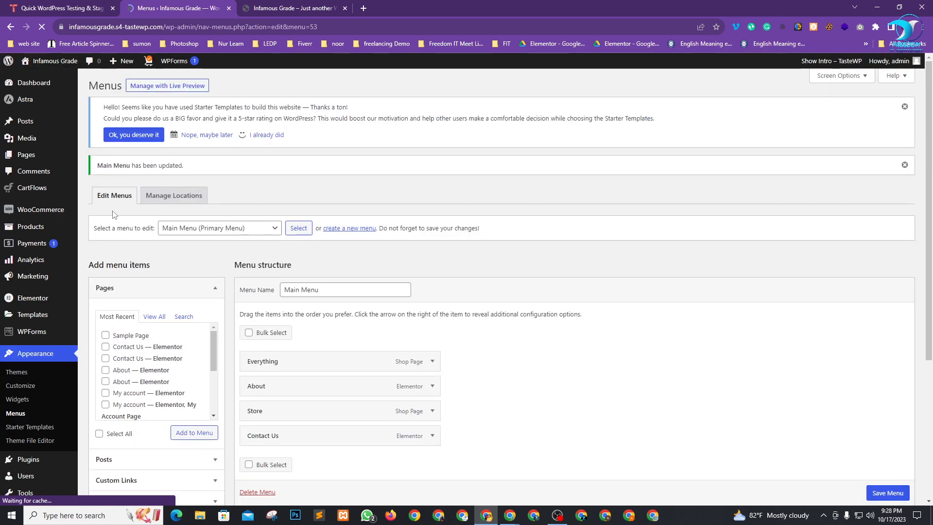
drag(97, 165, 148, 167)
click(291, 8)
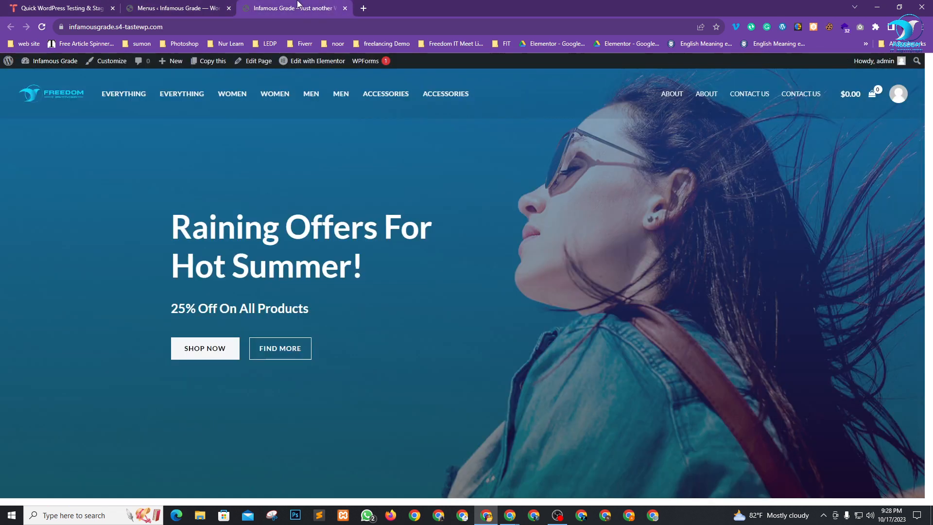
click(47, 26)
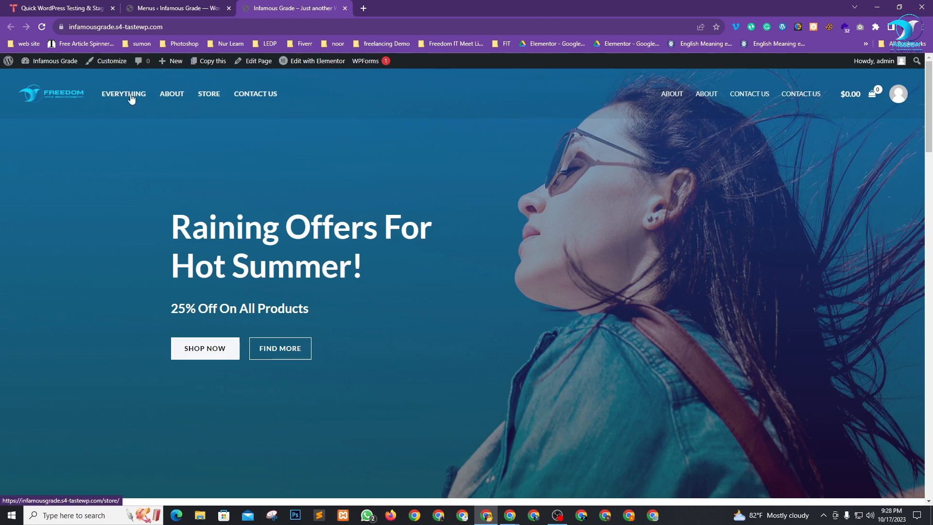
click(202, 8)
scroll(495, 316, down, 1)
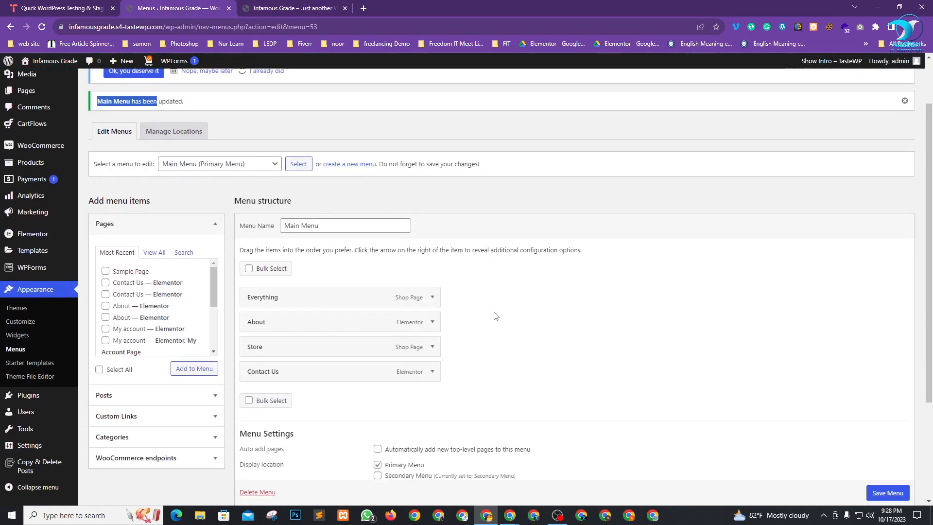
Add the Home front page to the Main Menu.
scroll(496, 315, down, 1)
scroll(143, 287, down, 1)
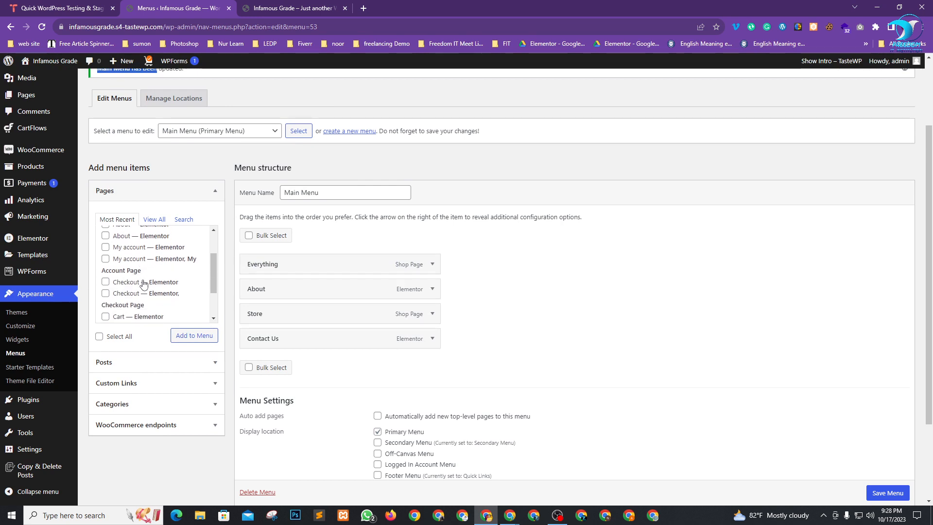
click(154, 219)
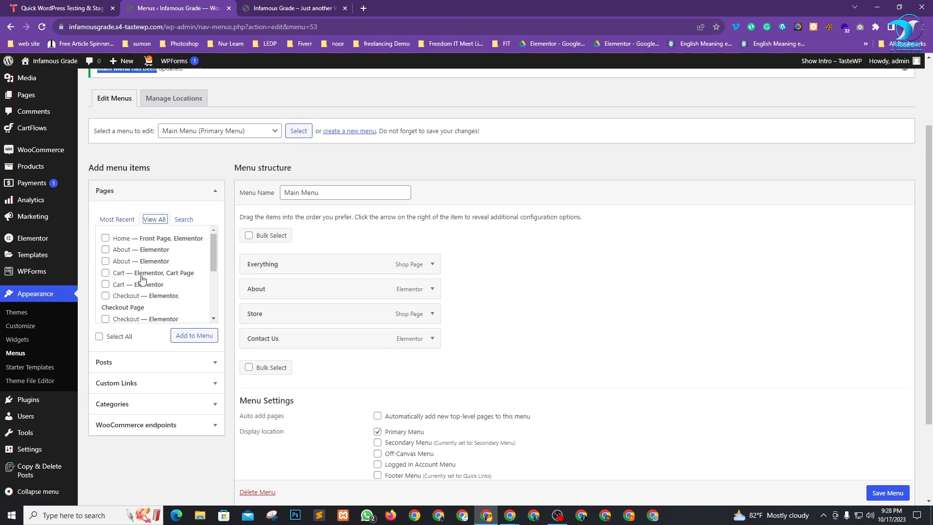
scroll(138, 280, up, 1)
click(106, 286)
click(194, 383)
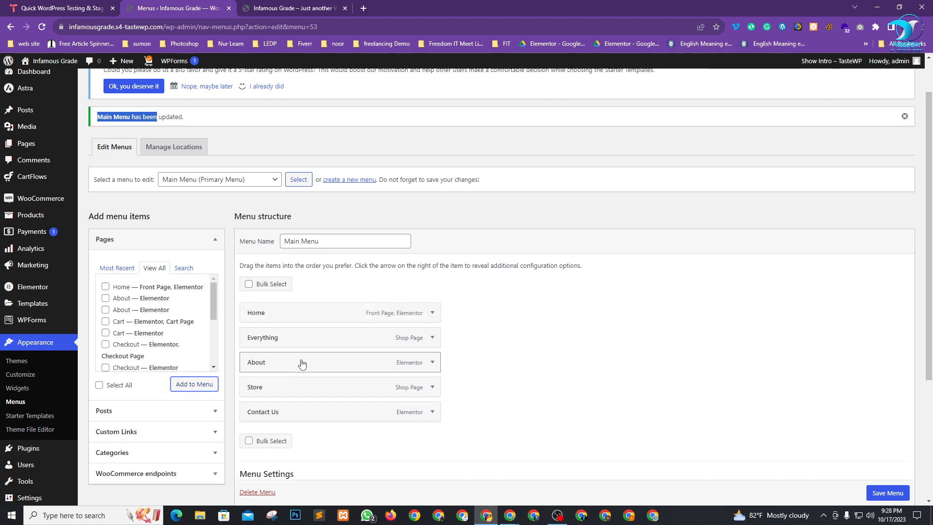
Remove the Everything item, save the Main Menu, and return to the live site.
click(432, 338)
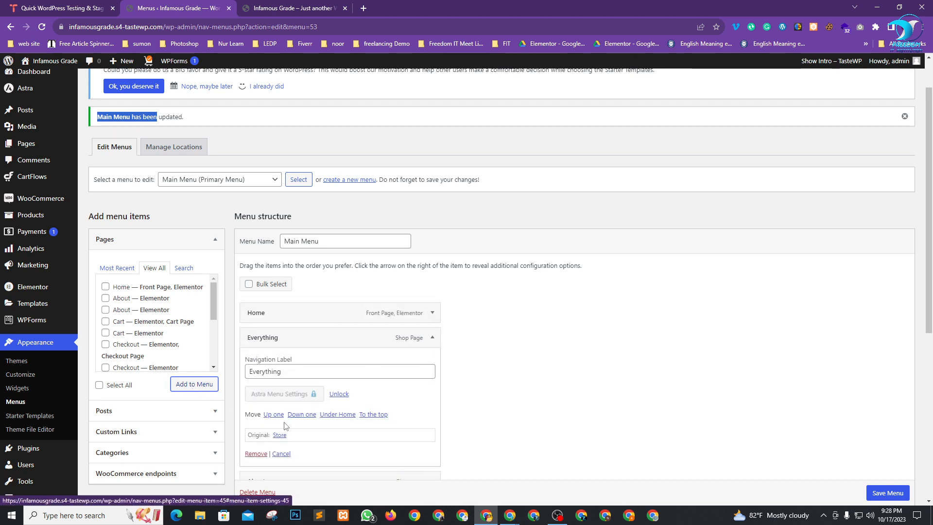
click(256, 453)
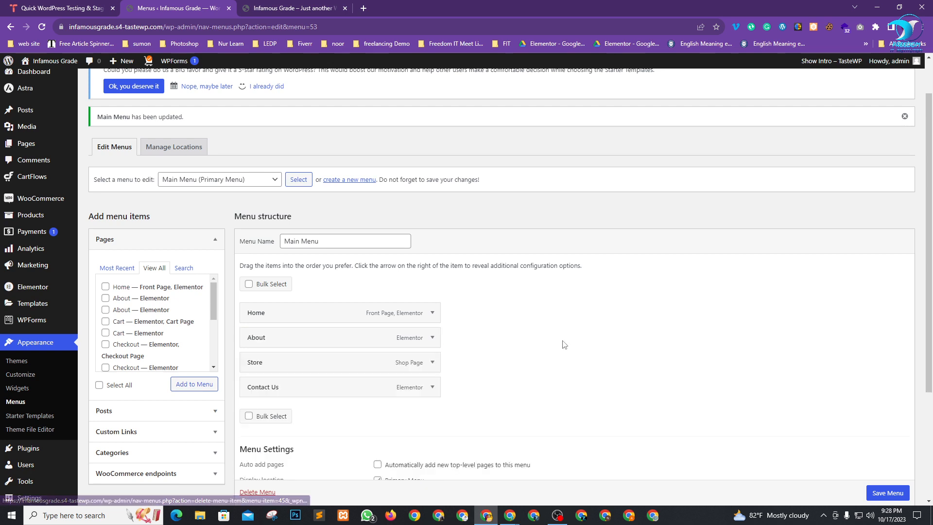
click(887, 493)
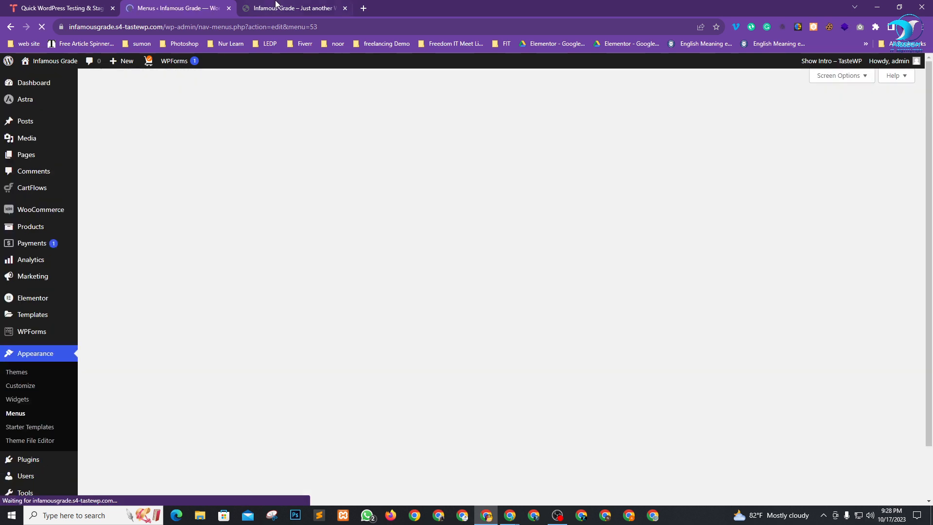
click(277, 8)
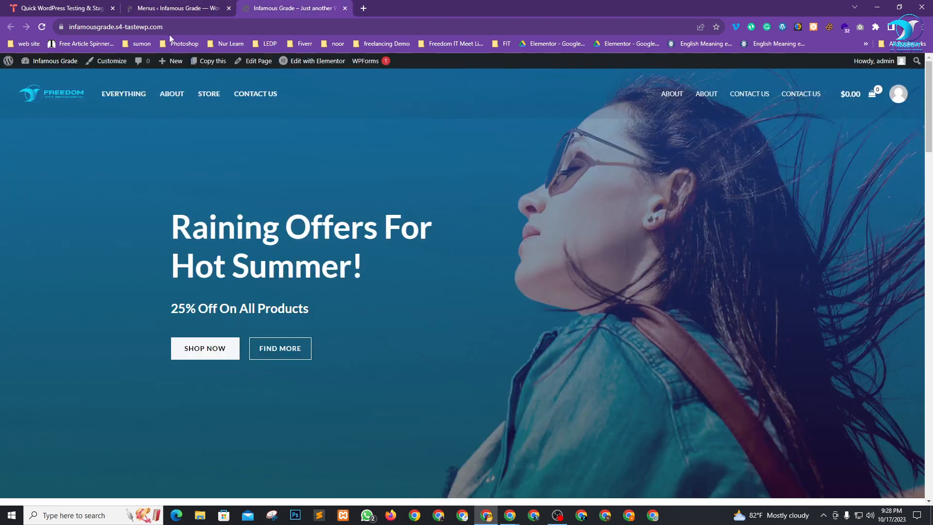
Reload the homepage to confirm the Home, About, Store, Contact Us header, then go back to the Menus admin page.
click(41, 27)
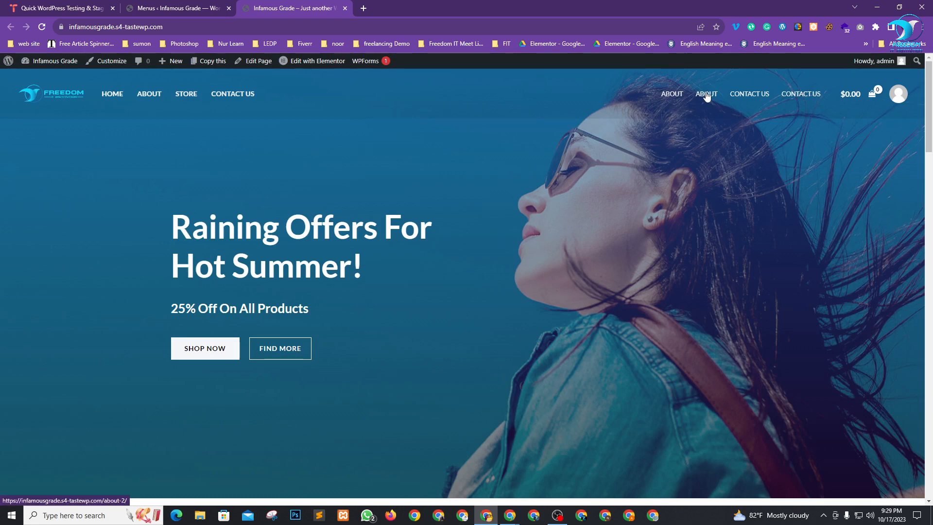
click(172, 6)
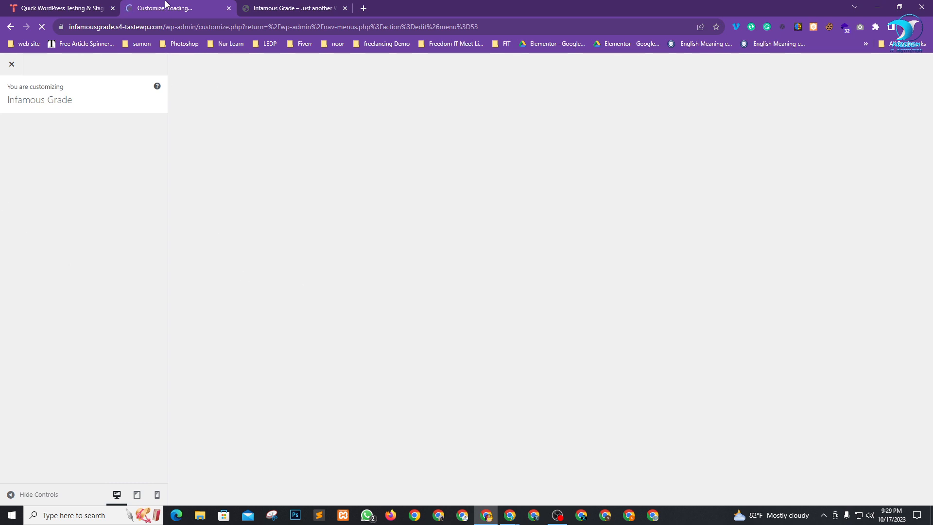
click(266, 10)
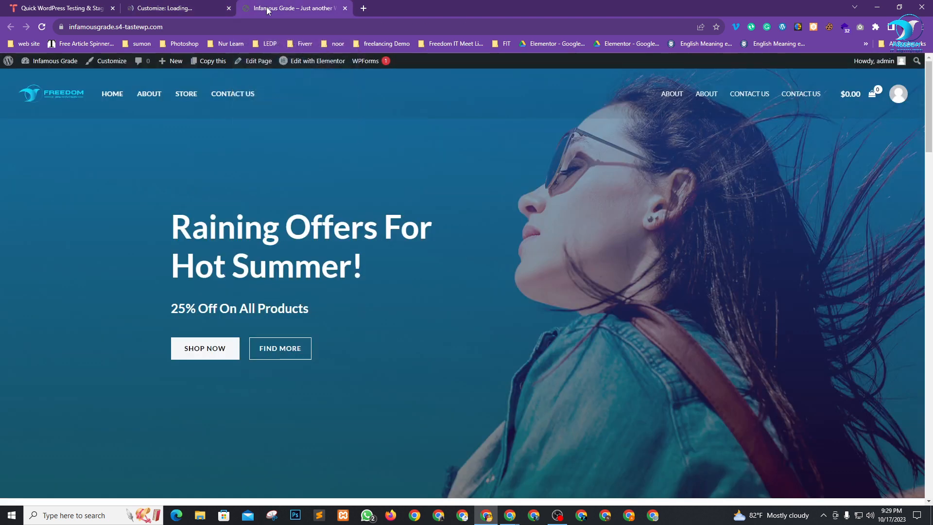
scroll(201, 217, down, 12)
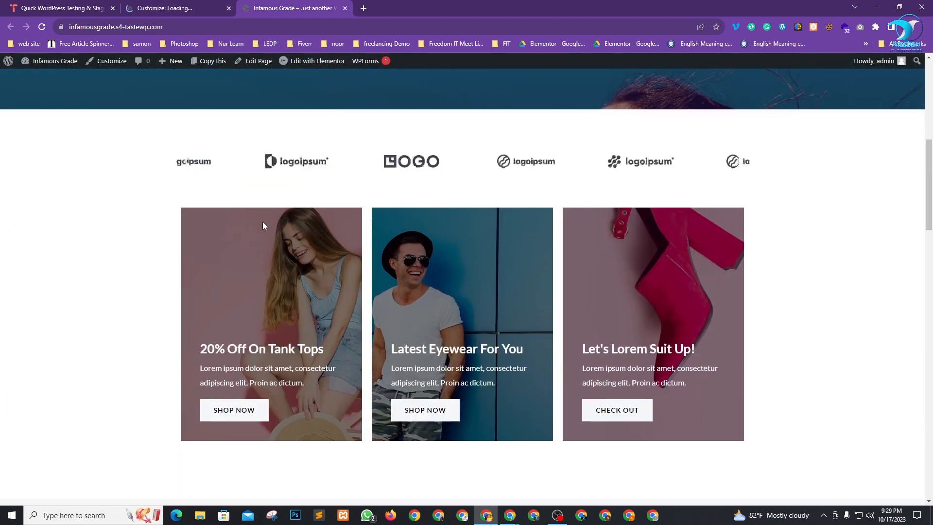
scroll(262, 225, down, 8)
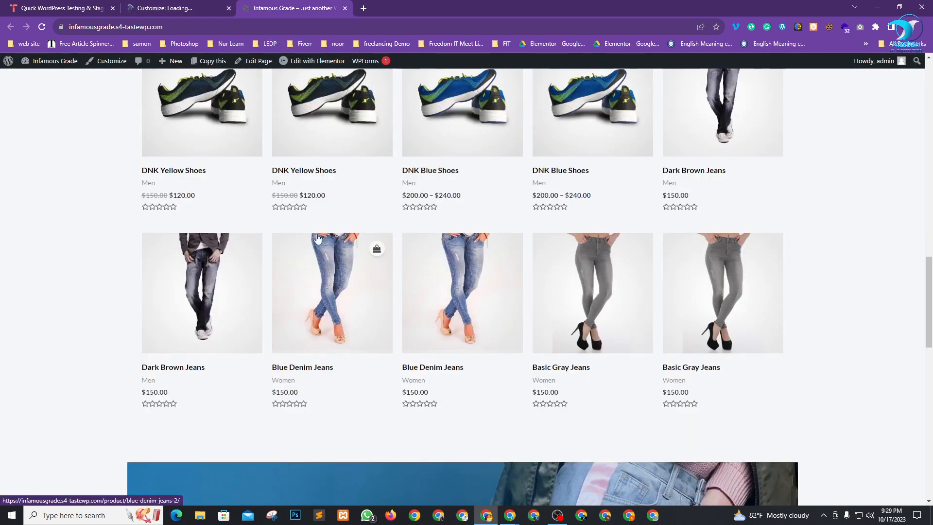
scroll(506, 235, up, 4)
scroll(260, 272, down, 1)
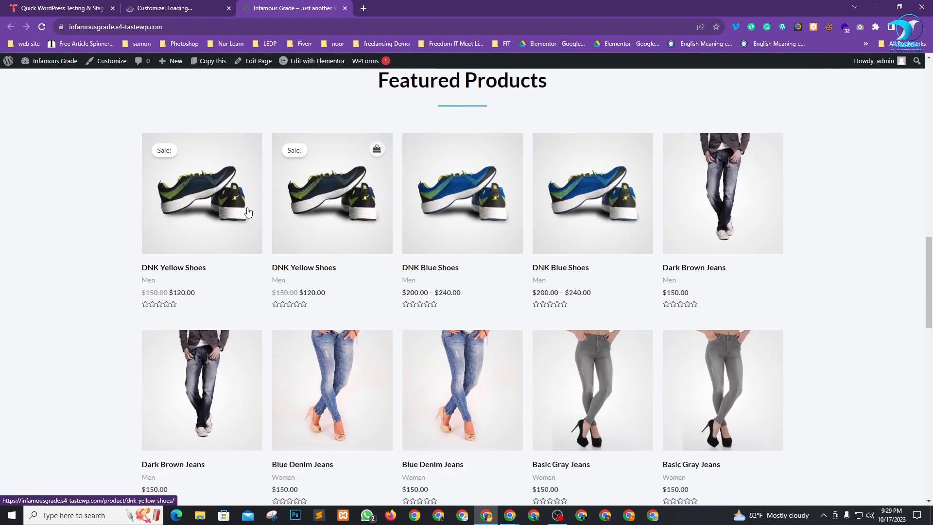
scroll(292, 223, down, 2)
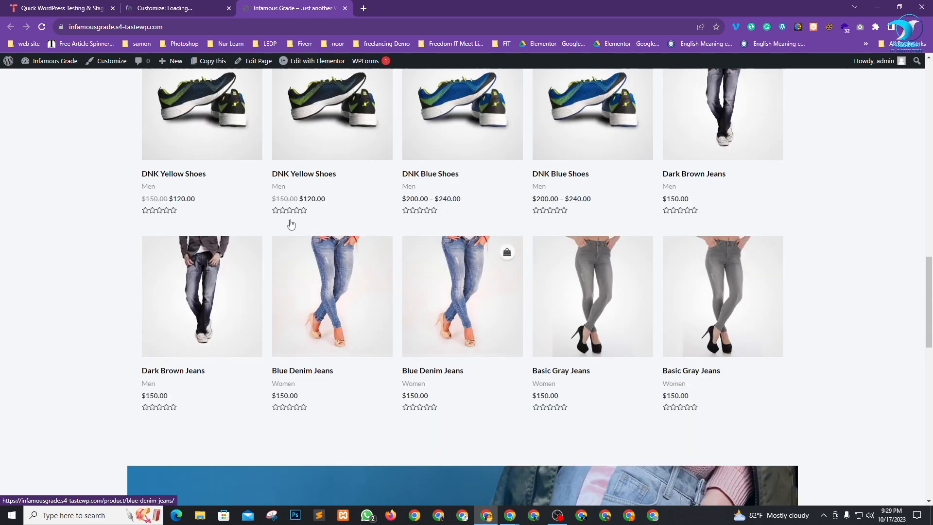
scroll(440, 246, up, 2)
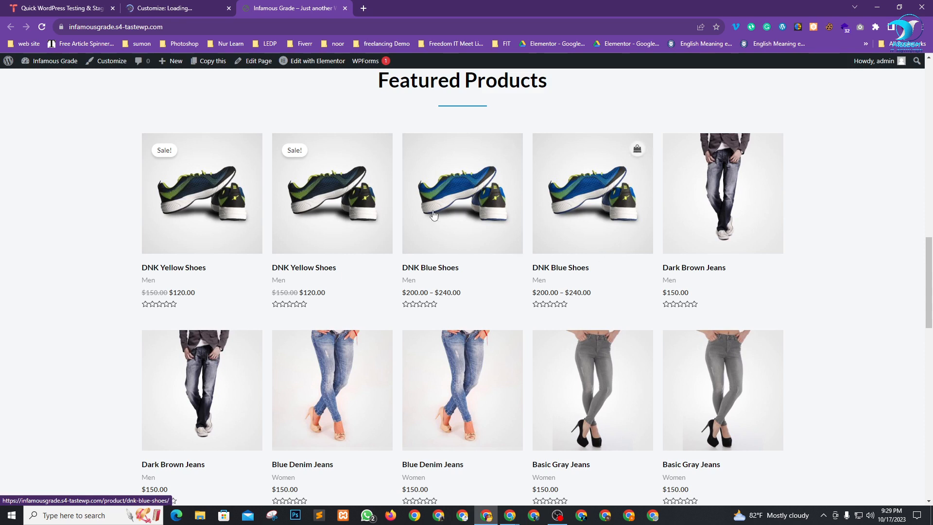
click(168, 4)
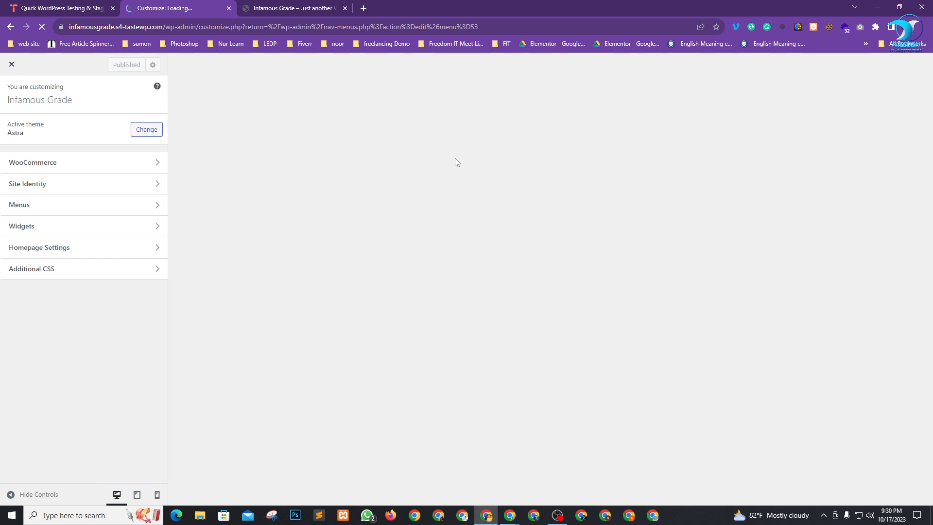
In Google Meet, admit the waiting participant and lower their raised hand.
key(alt+Tab)
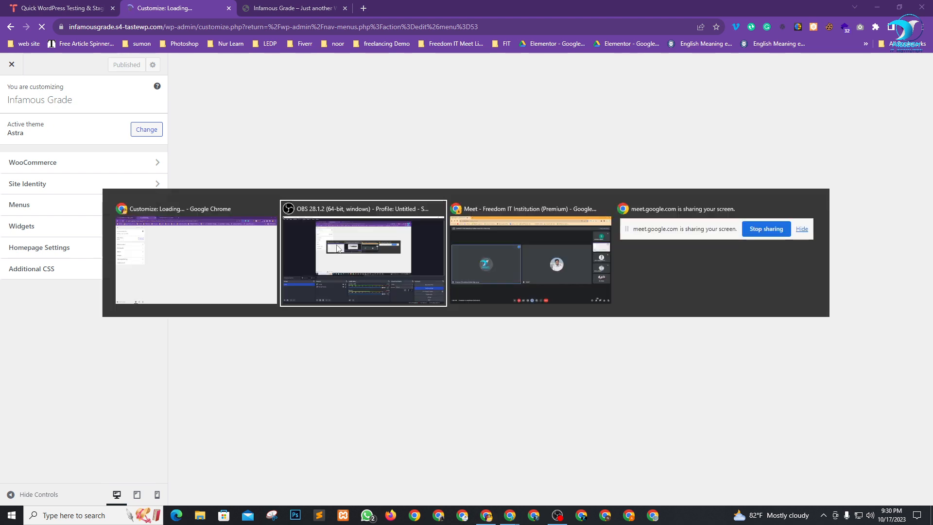
key(alt+Tab)
key(alt+Tab)
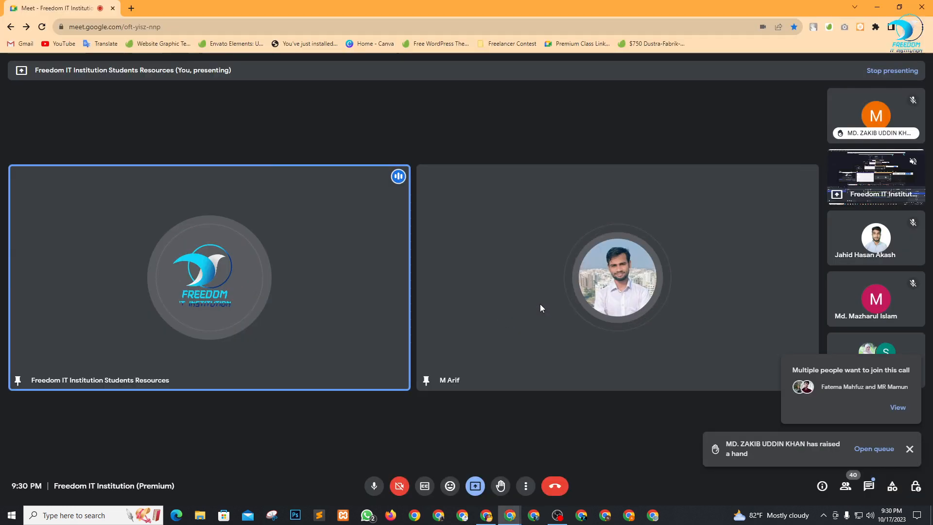
click(897, 408)
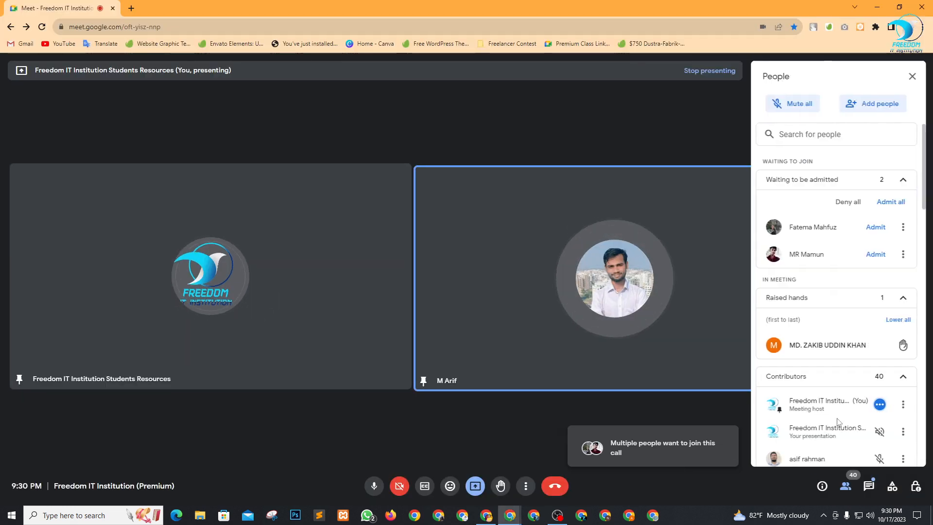
click(876, 227)
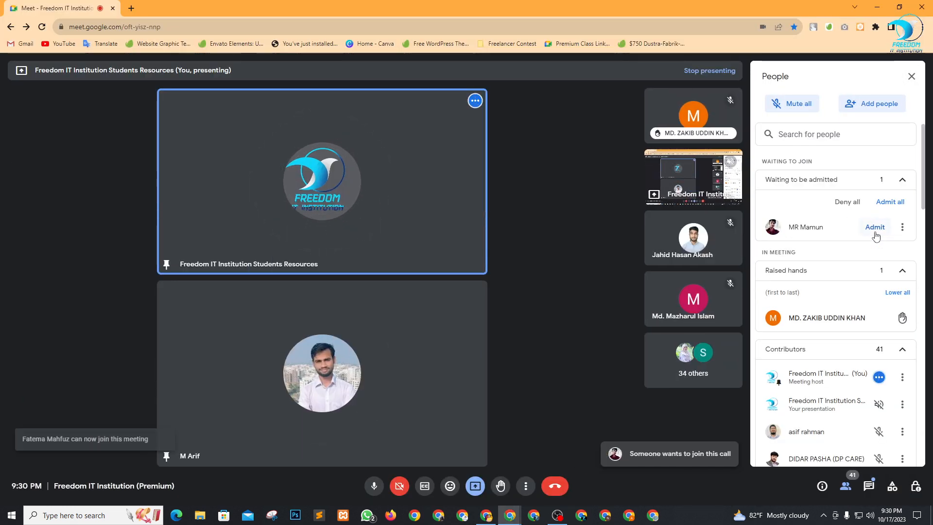
click(875, 235)
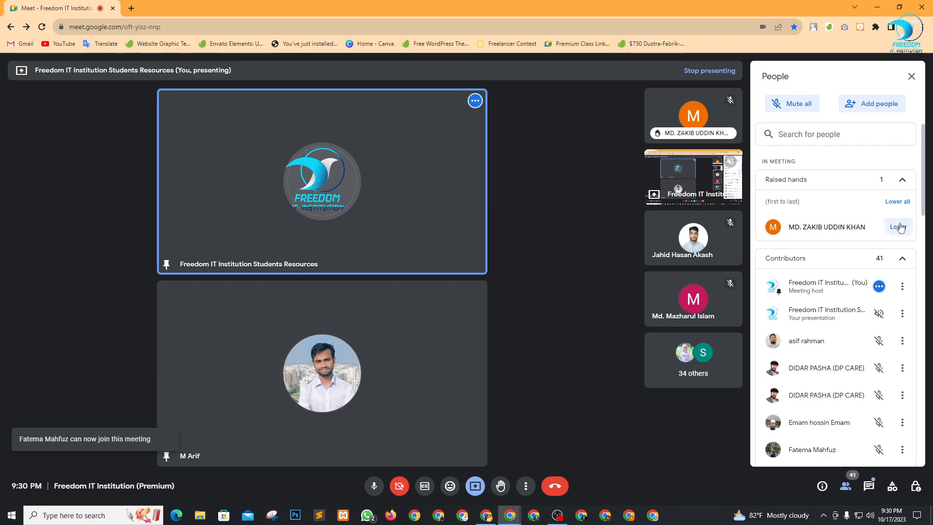
click(900, 227)
click(911, 77)
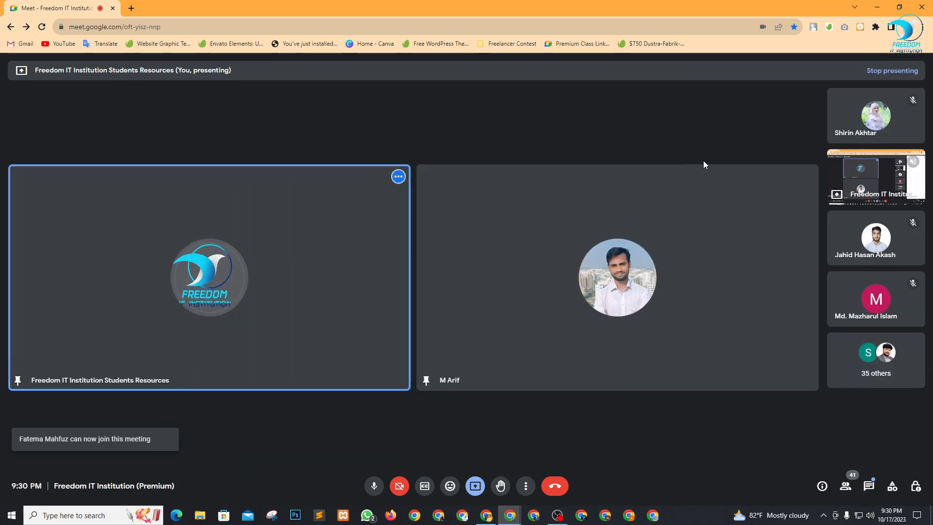
Minimize the recording software and return to the WordPress Customizer in Chrome.
key(alt+Tab)
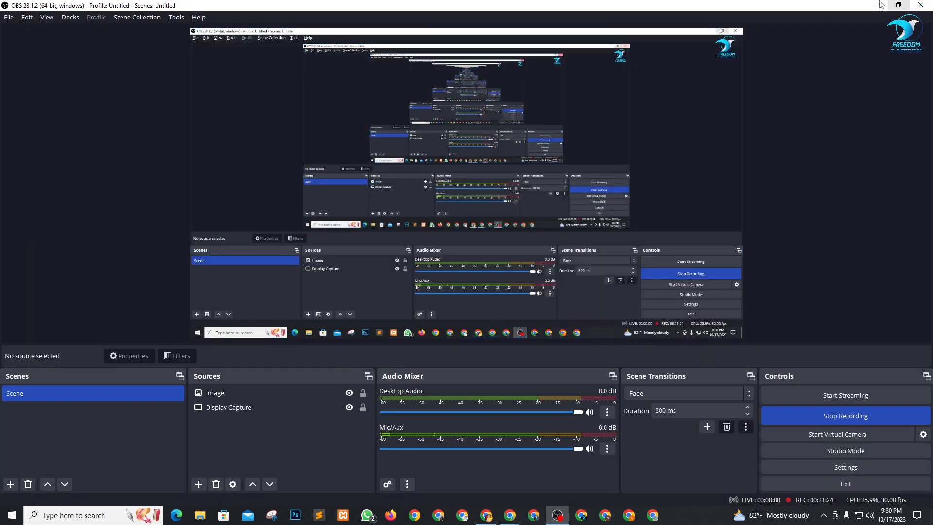
click(879, 5)
key(alt+Tab)
key(Tab)
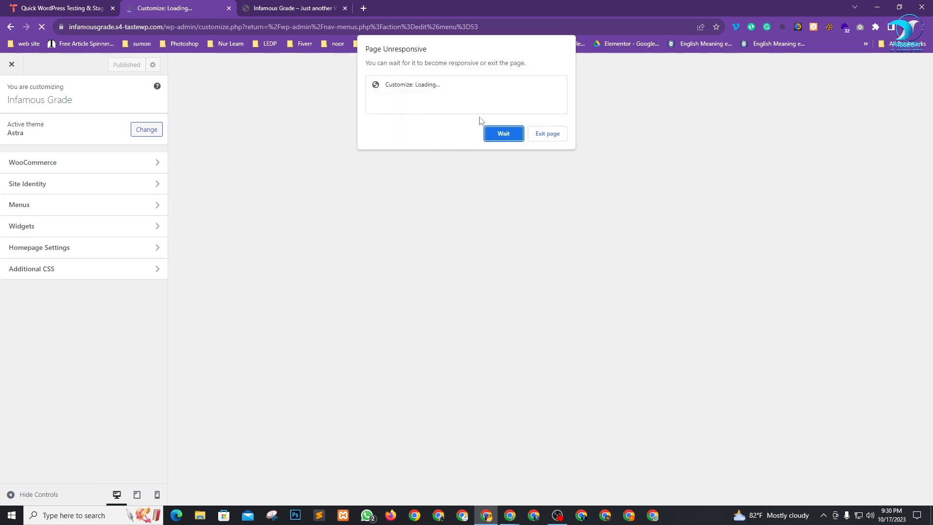
Dismiss the Page Unresponsive warning and close the frozen Customizer tab.
click(503, 134)
click(292, 4)
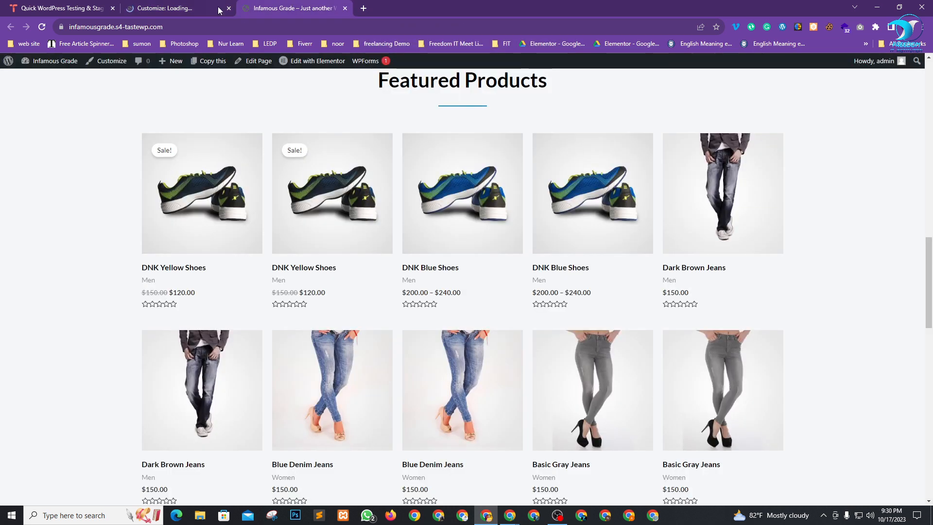
mouse_move(39, 79)
click(149, 7)
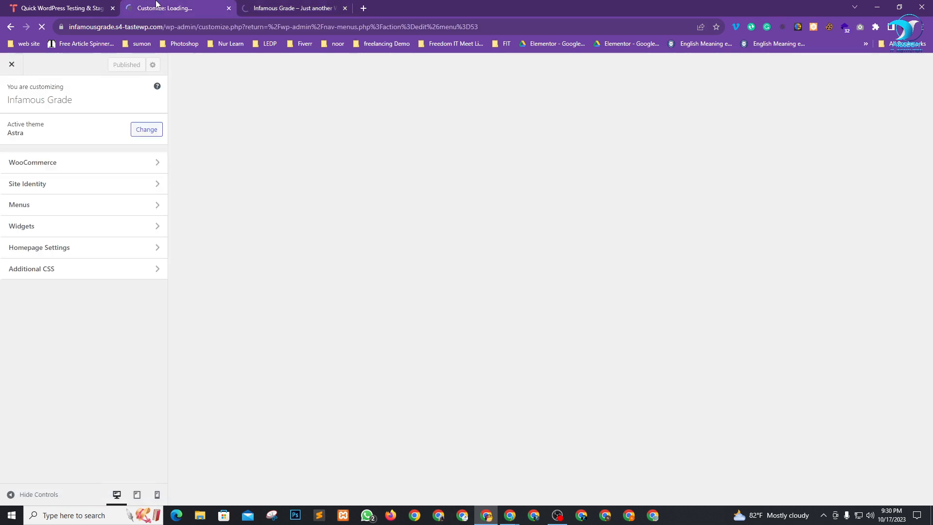
click(201, 10)
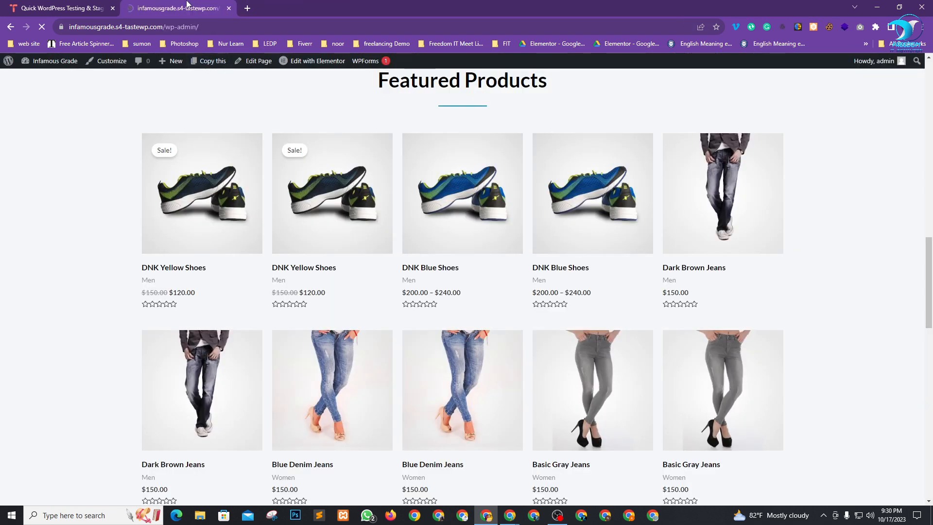
Reopen the Customizer from the Dashboard so the Freedom-branded homepage preview loads.
key(alt+Tab)
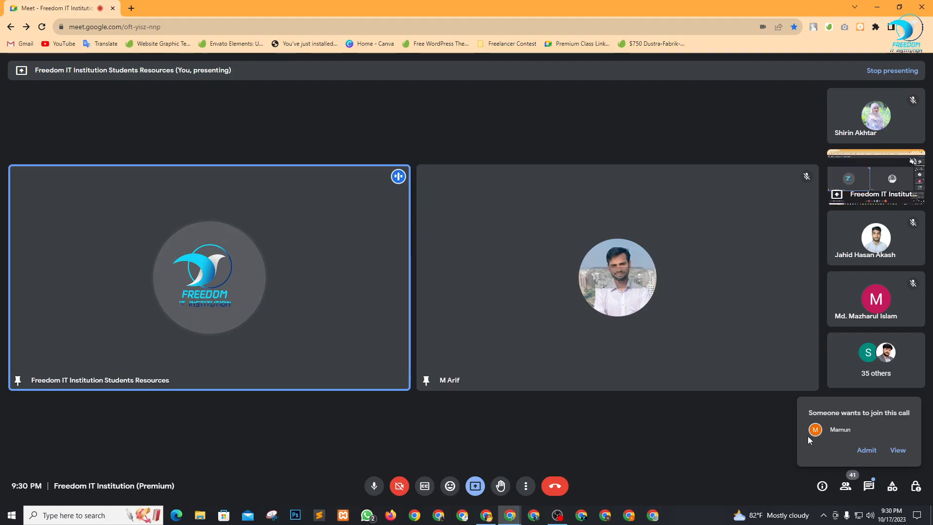
key(alt+Tab)
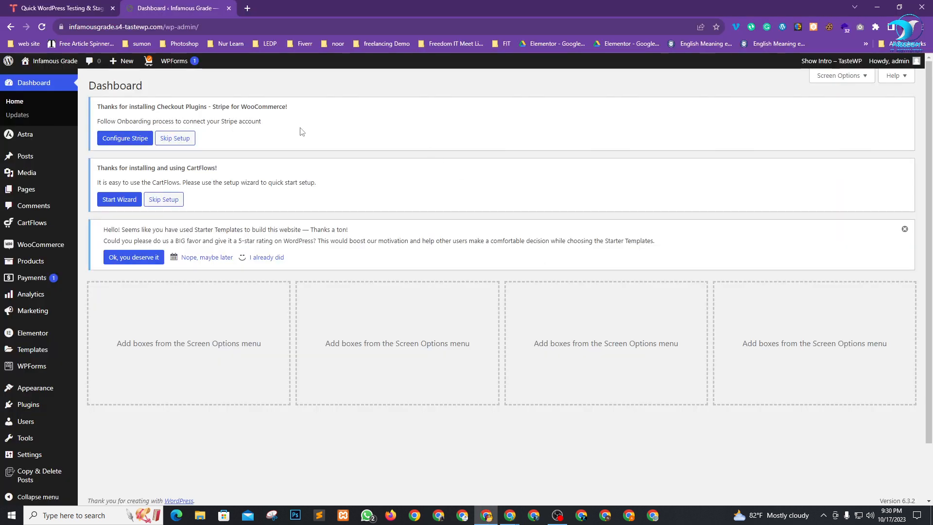
mouse_move(34, 389)
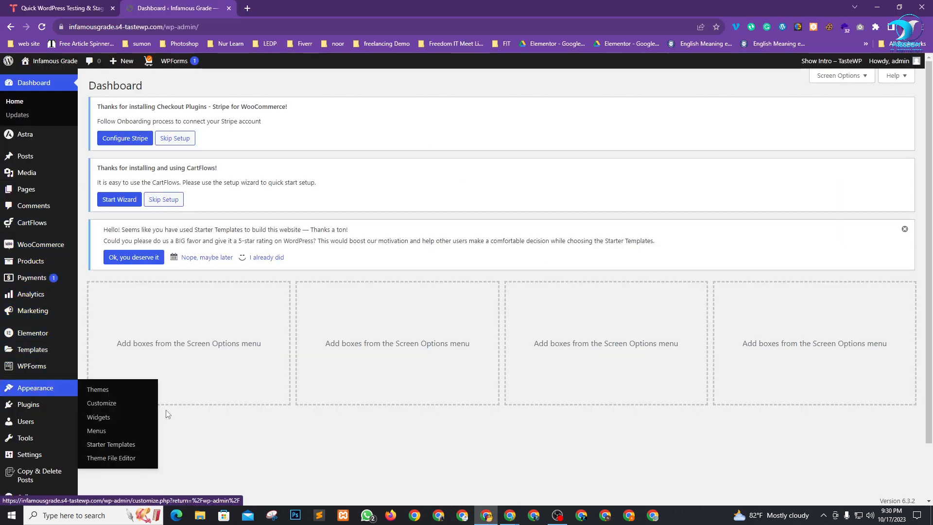
right_click(103, 405)
key(Escape)
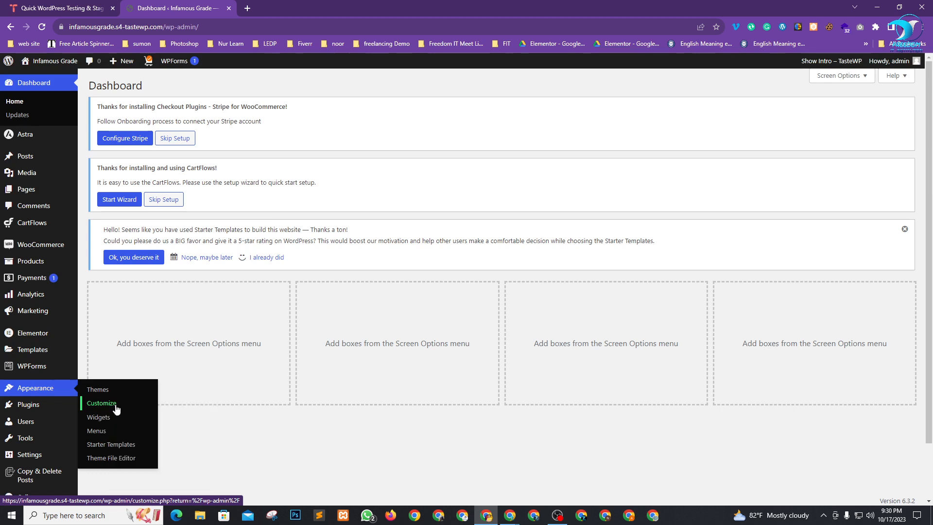
click(116, 409)
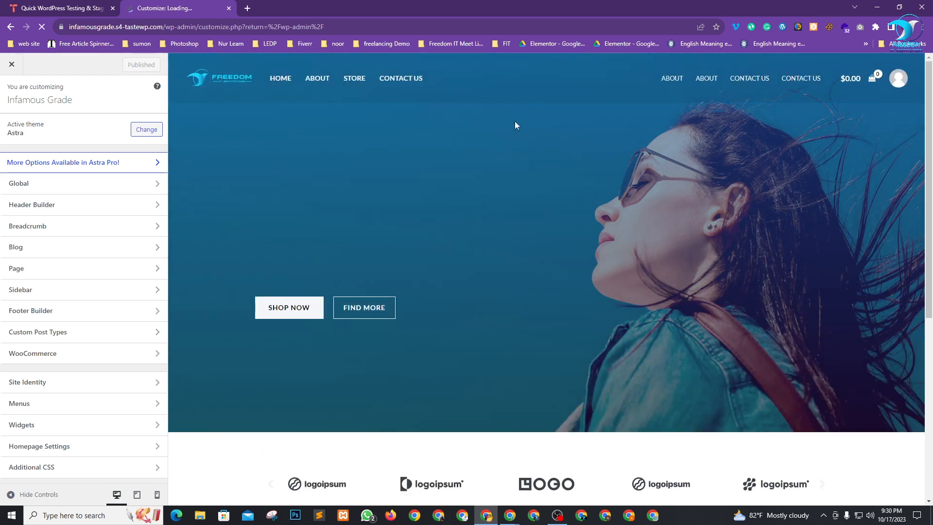
scroll(415, 179, down, 6)
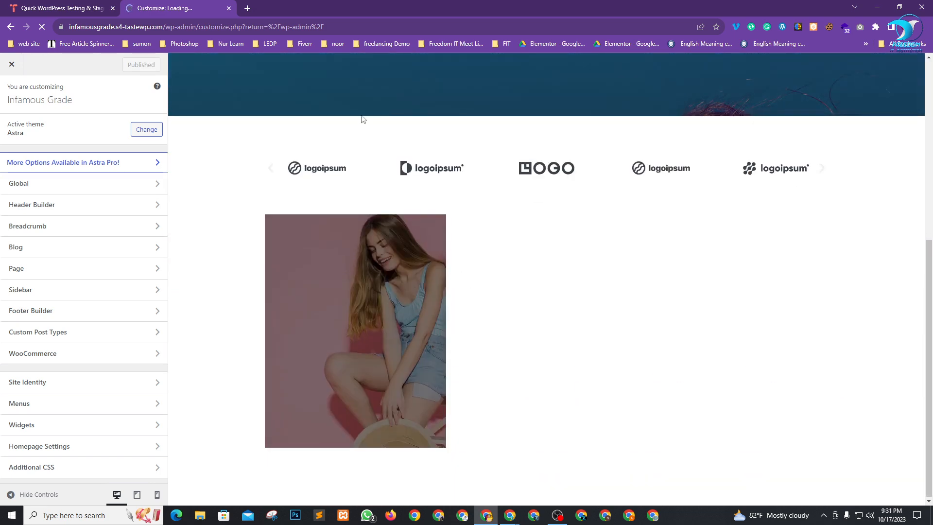
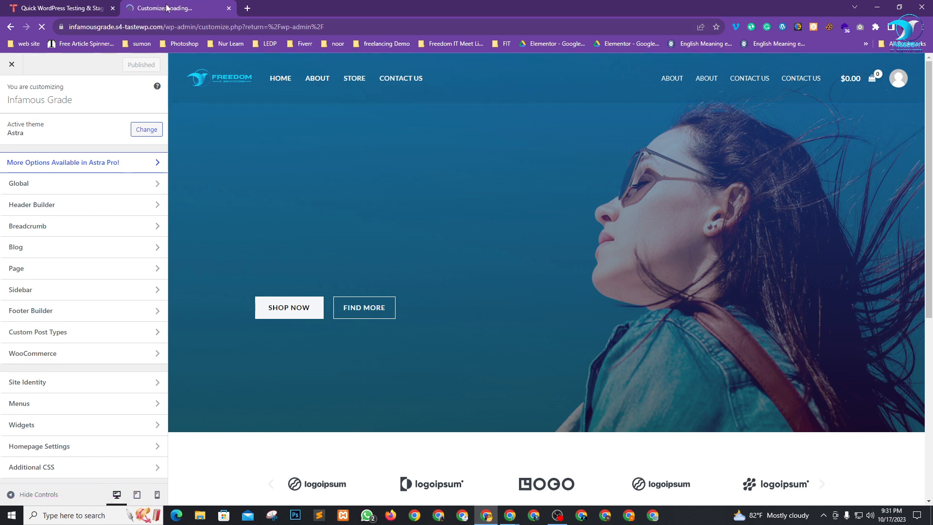
Admit the waiting participant to the Meet call, then open the Astra Header Builder.
key(alt+Tab)
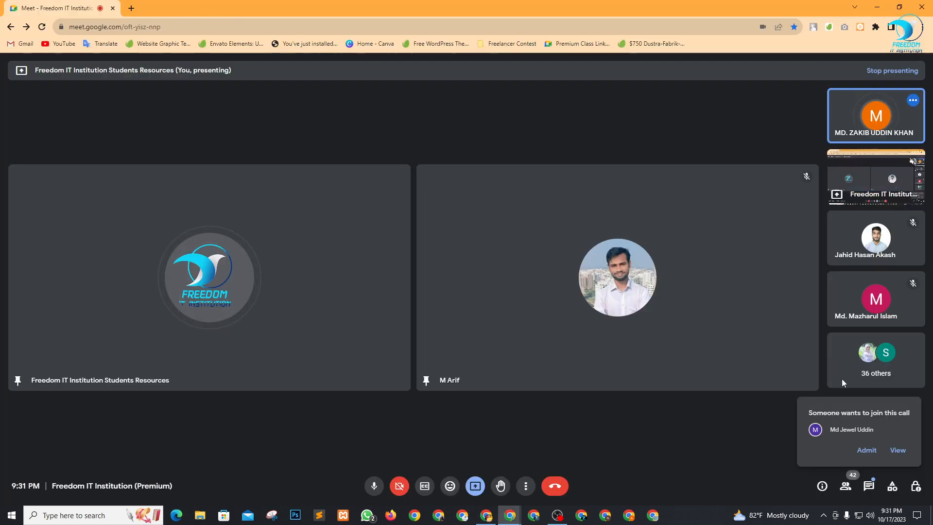
click(866, 450)
key(alt+Tab)
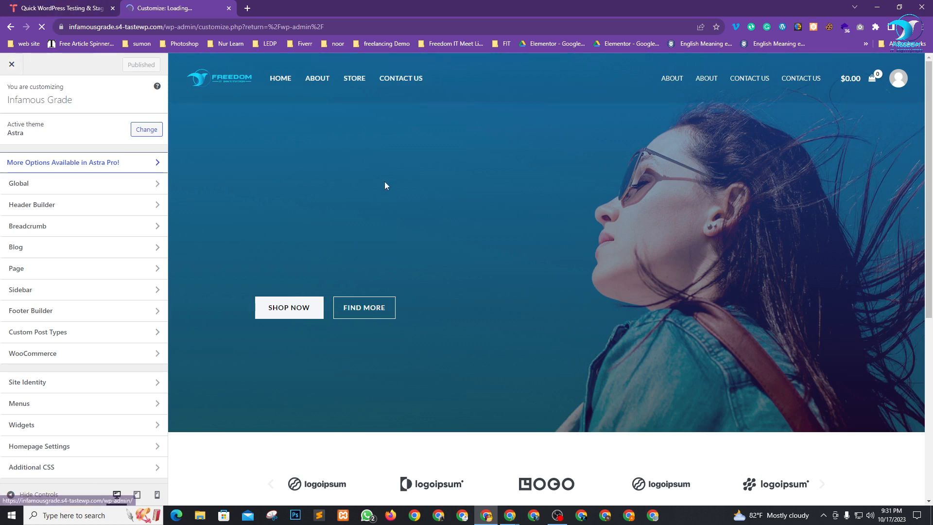
click(76, 211)
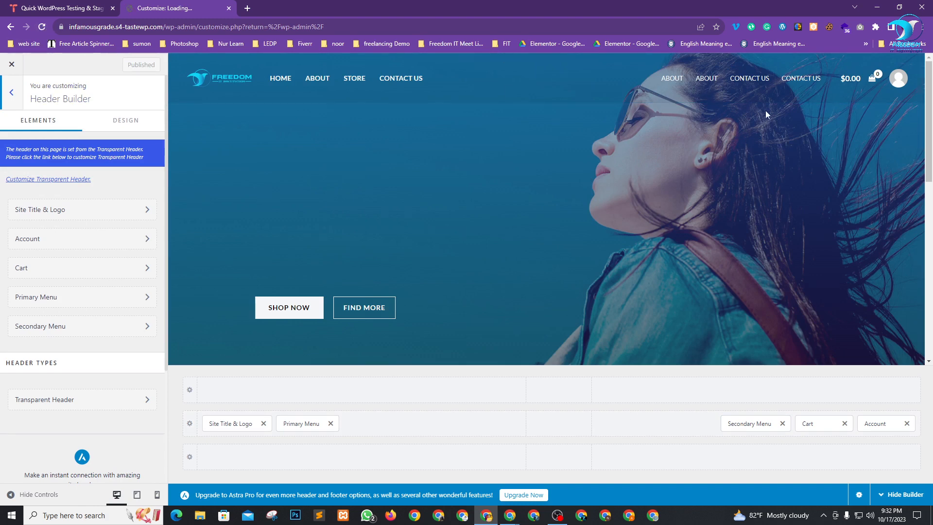
Remove the Secondary Menu and move the Primary Menu beside Cart and Account, publishing each change.
scroll(563, 306, down, 3)
scroll(563, 306, down, 6)
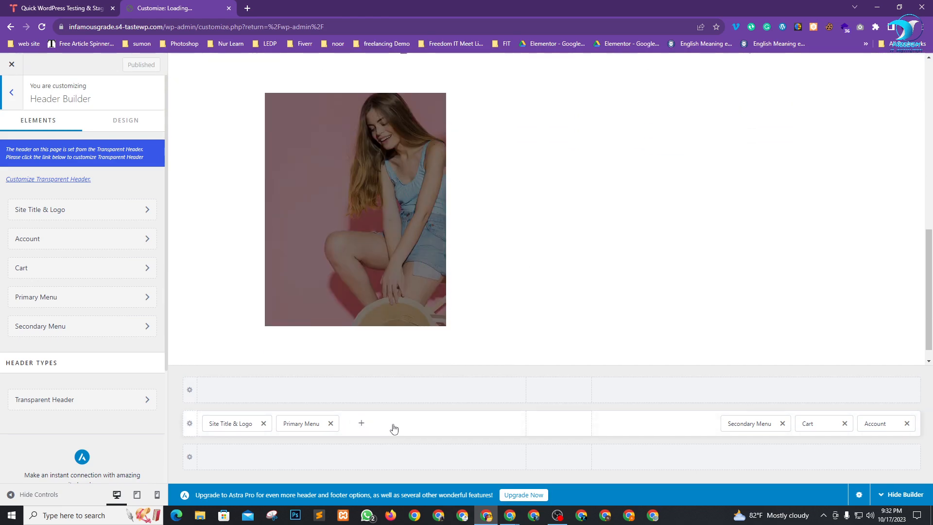
scroll(585, 235, up, 7)
scroll(505, 264, up, 1)
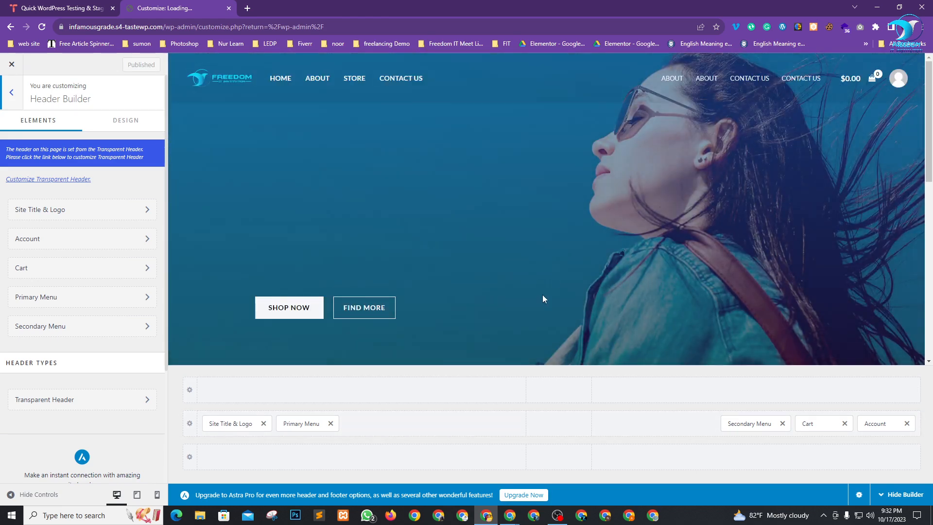
click(782, 423)
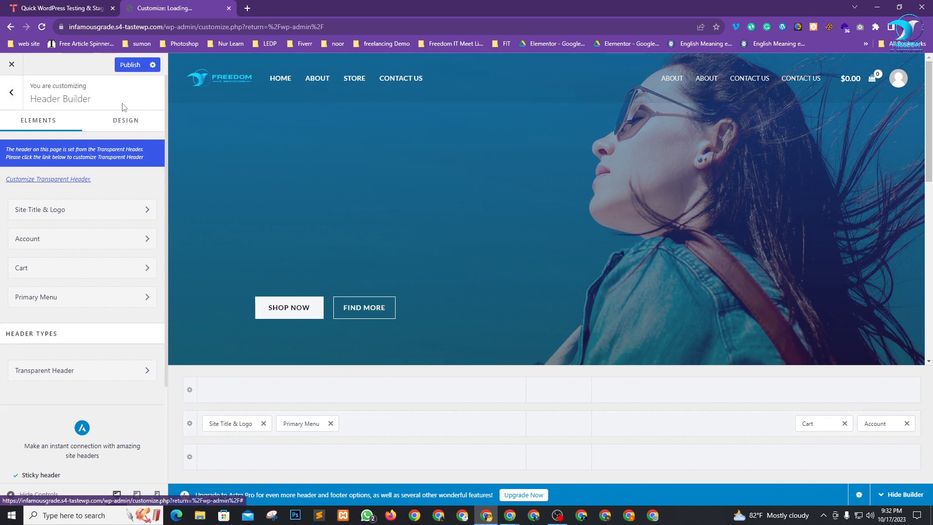
click(130, 64)
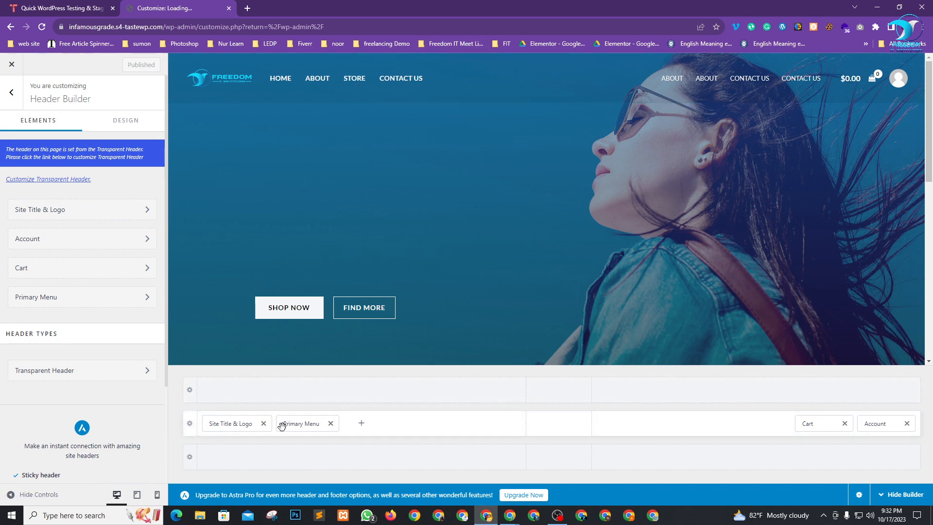
drag(286, 426, 754, 438)
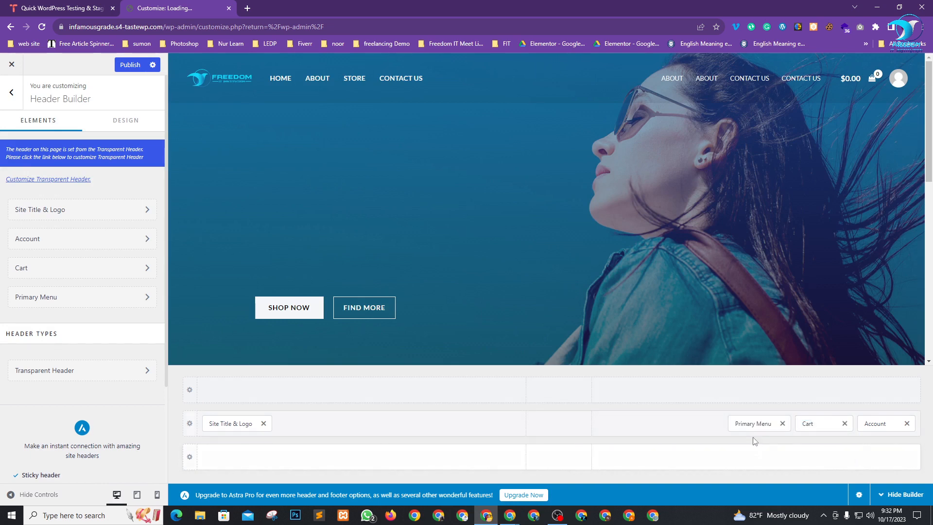
click(130, 65)
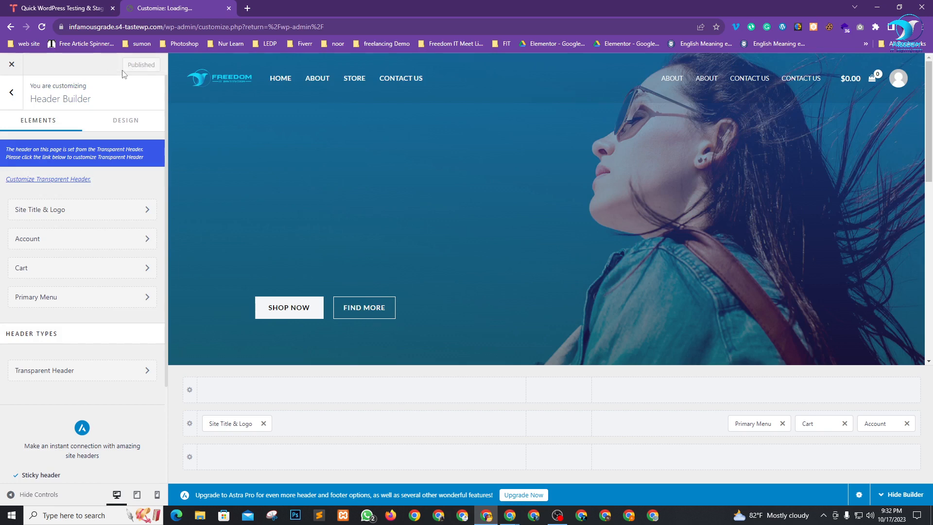
Close the Customizer and open the live site in a new tab.
click(11, 64)
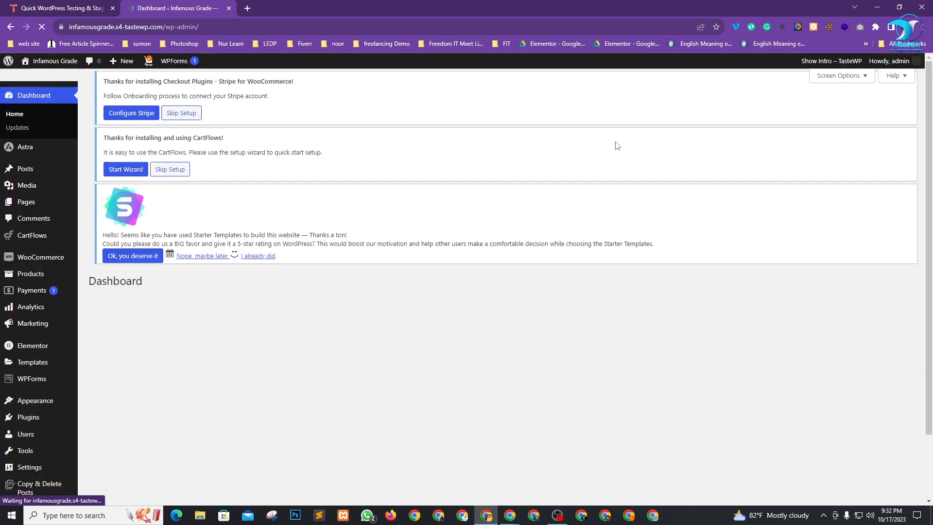
mouse_move(38, 62)
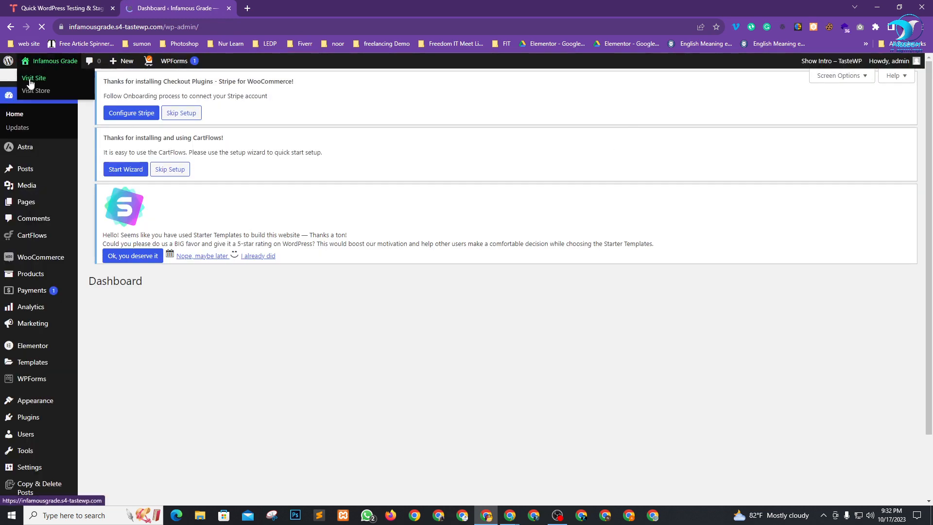
right_click(30, 83)
click(72, 84)
key(ctrl+Tab)
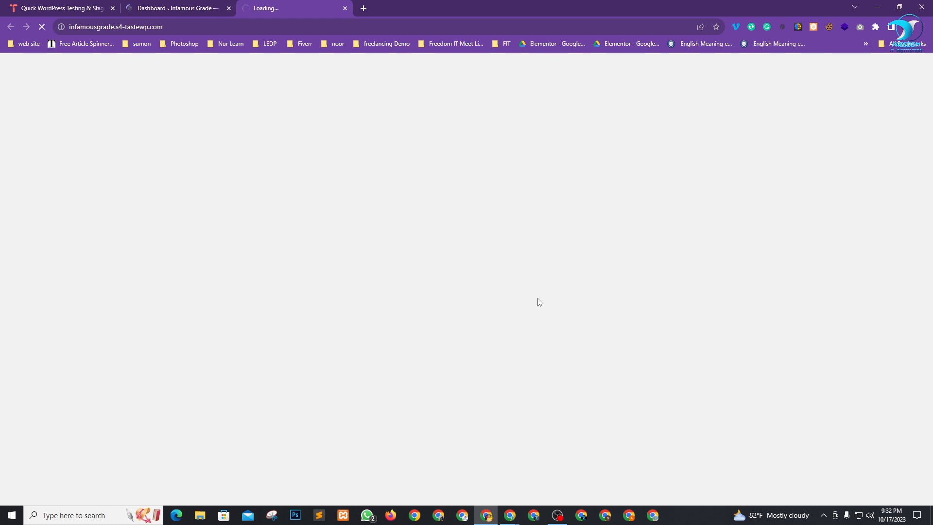
Admit another participant waiting in the Meet call.
key(alt+Tab)
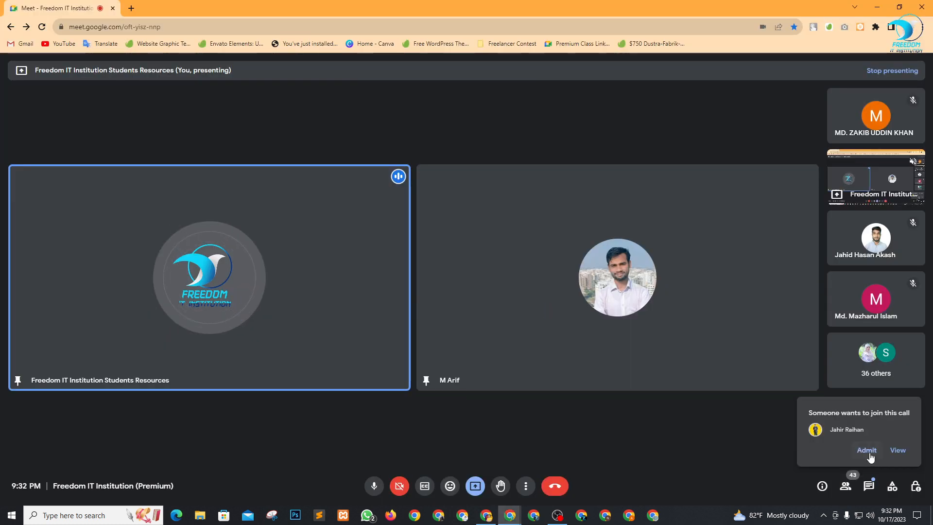
click(866, 450)
key(alt+Tab)
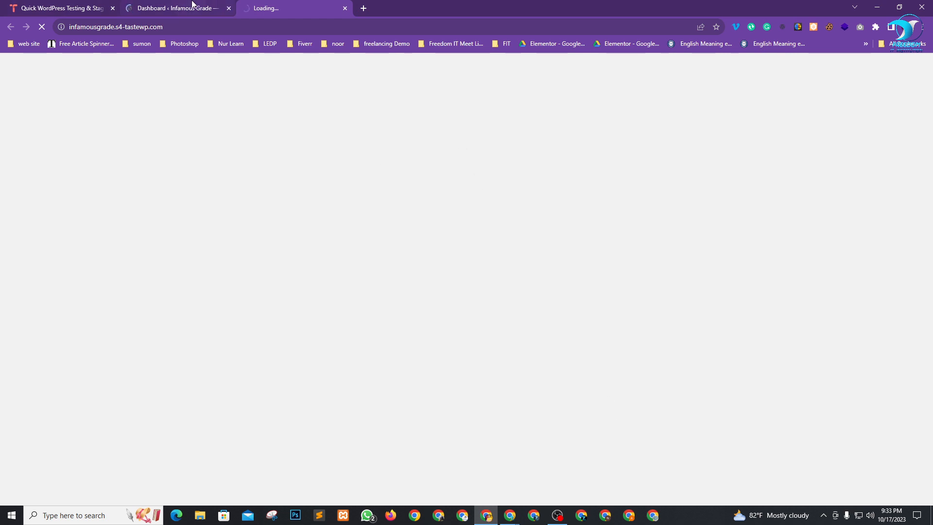
Check whether the live site has loaded, then close both tabs and the browser window.
click(191, 5)
click(252, 11)
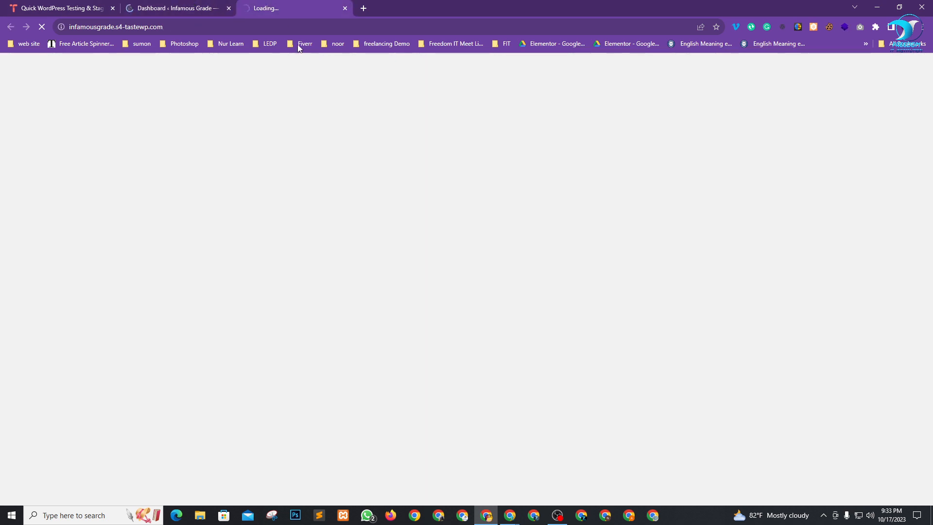
click(151, 4)
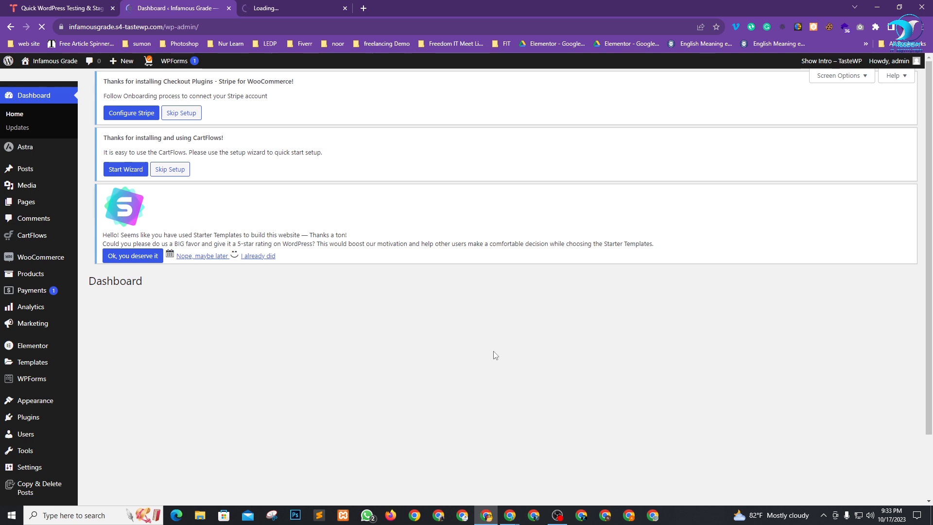
click(297, 4)
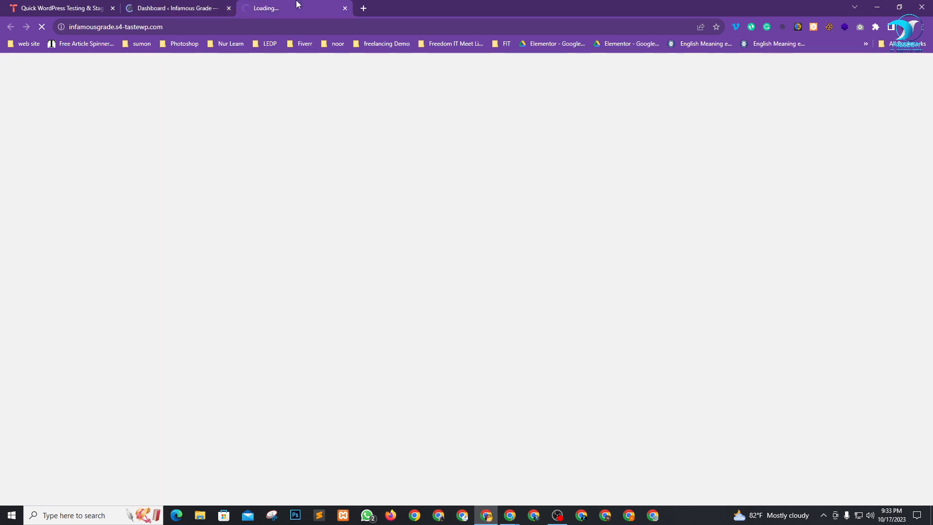
click(192, 4)
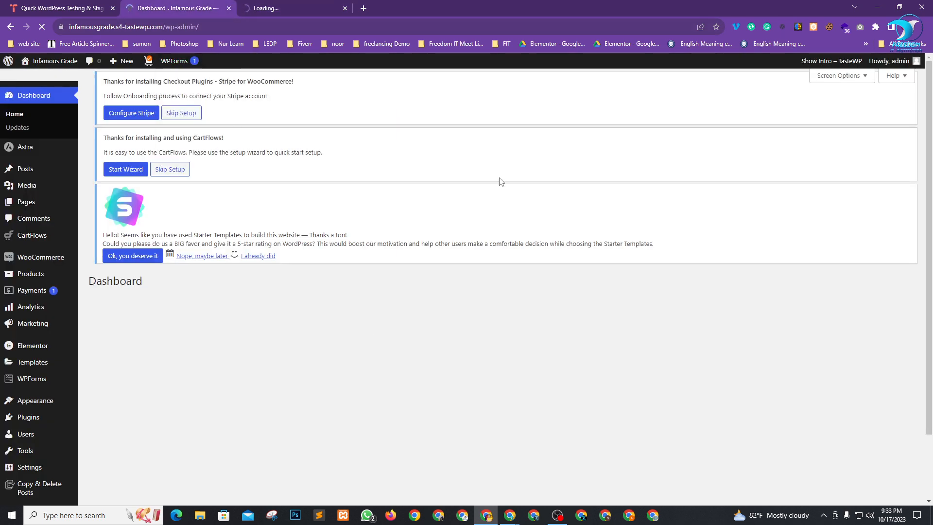
click(229, 9)
click(229, 8)
click(922, 7)
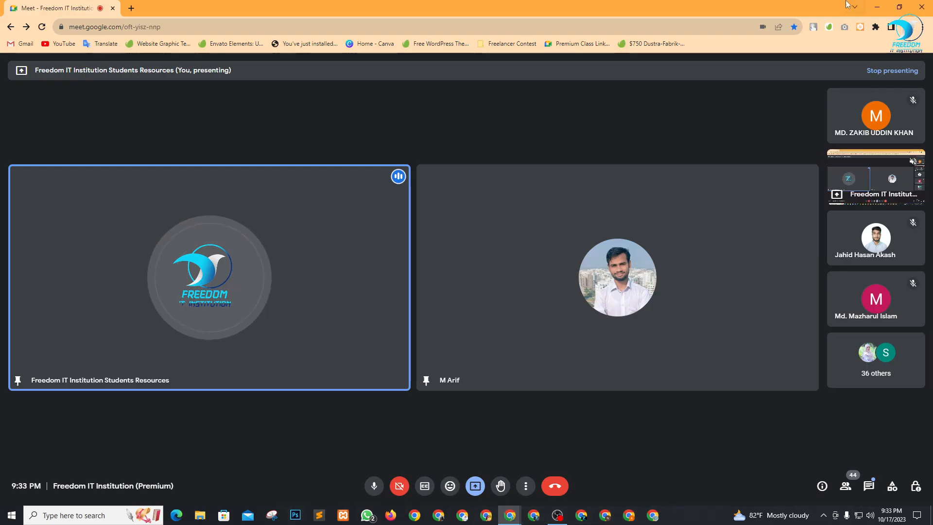
Copy the site address from the login notes and load its /wp admin login page.
click(877, 7)
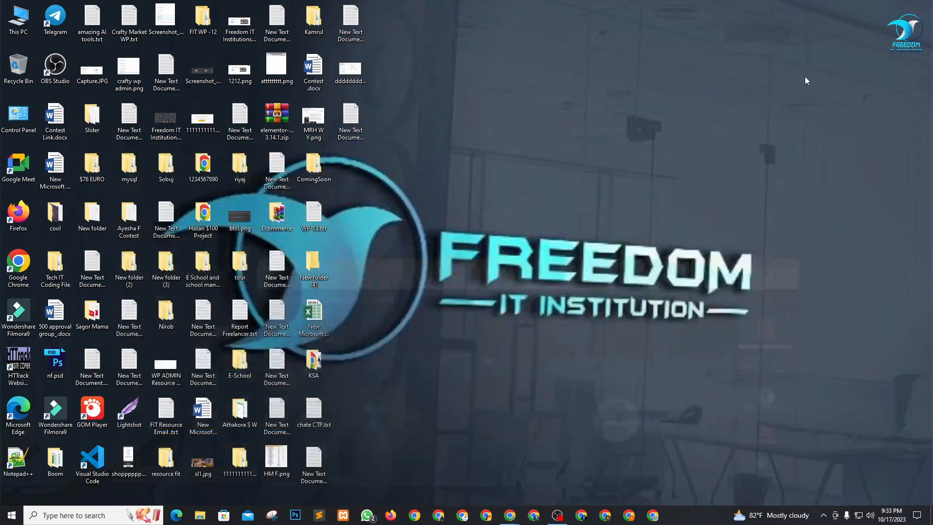
double_click(359, 126)
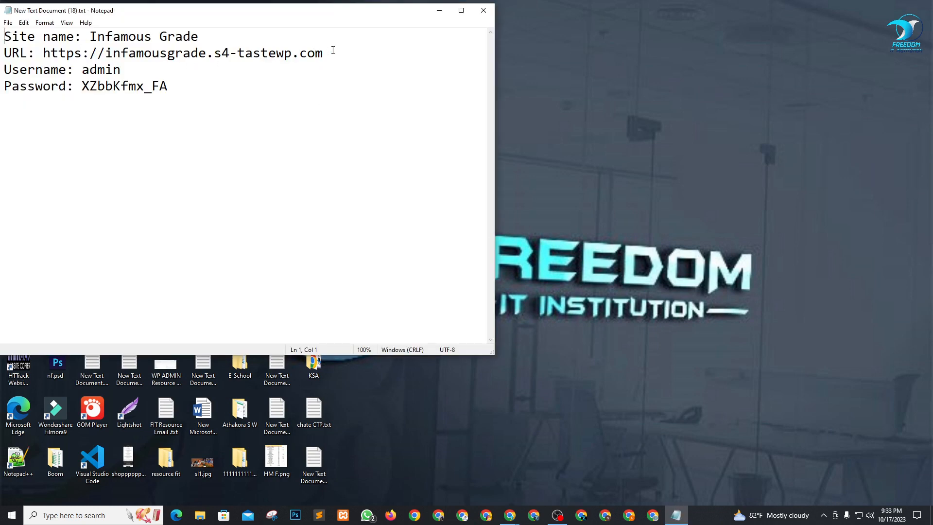
drag(332, 50, 56, 53)
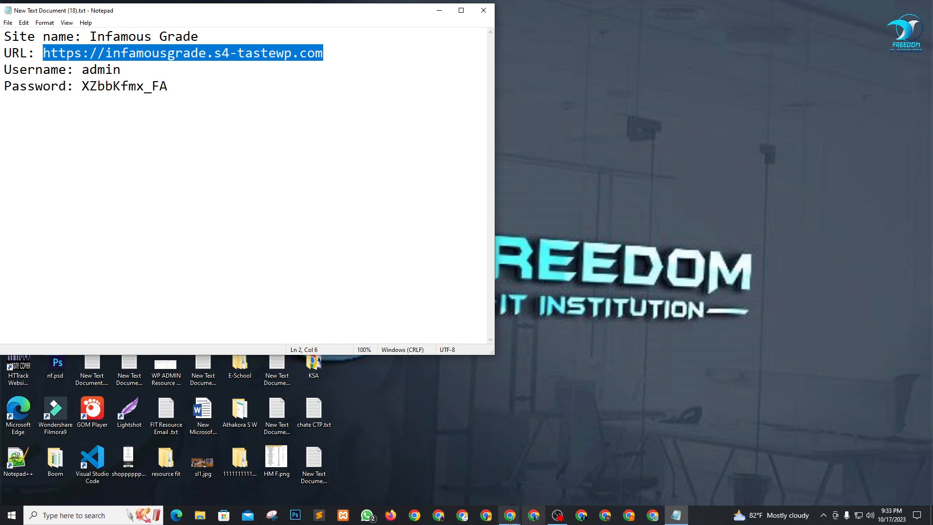
click(513, 513)
click(456, 469)
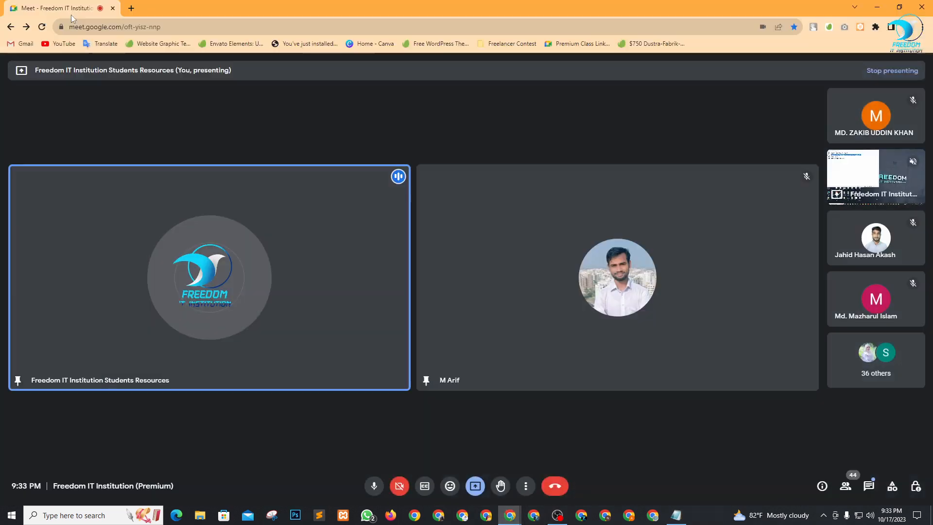
click(130, 6)
text(https://infamousgrade.s4-tastewp.com)
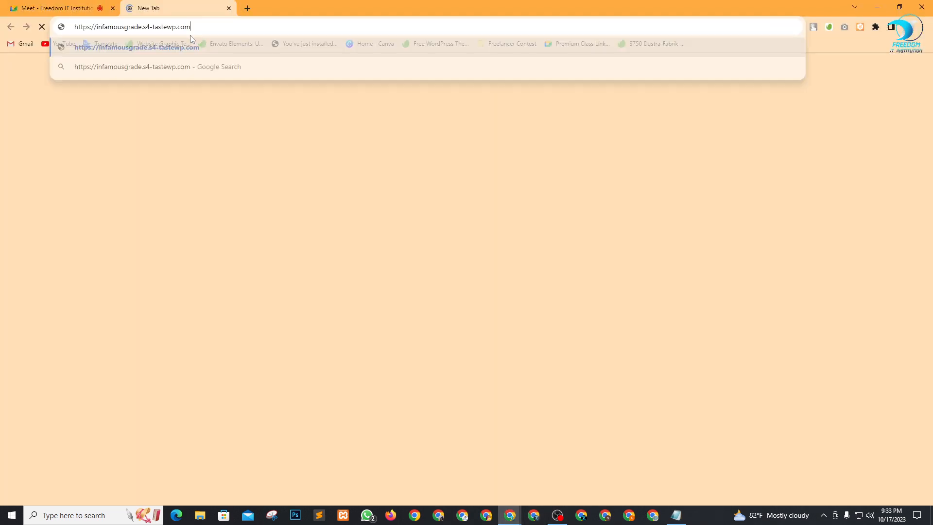
text(/)
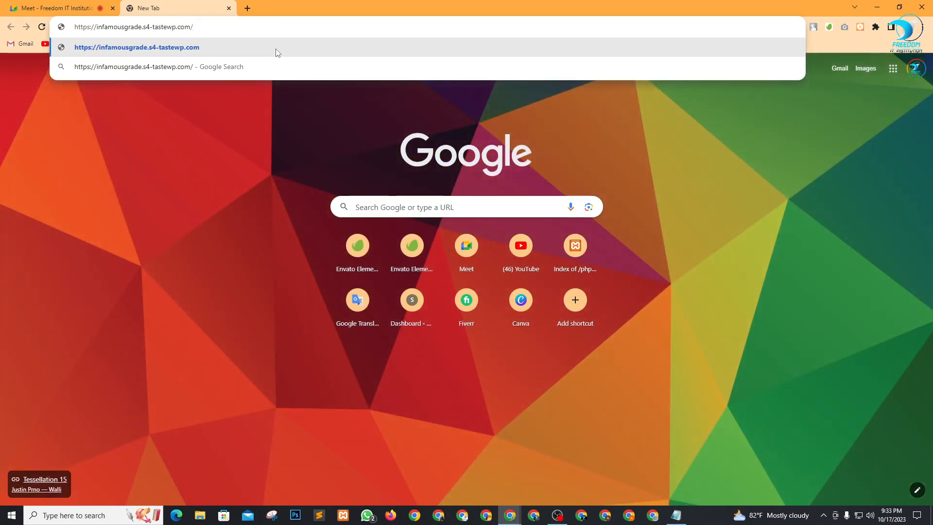
text(wp-admin)
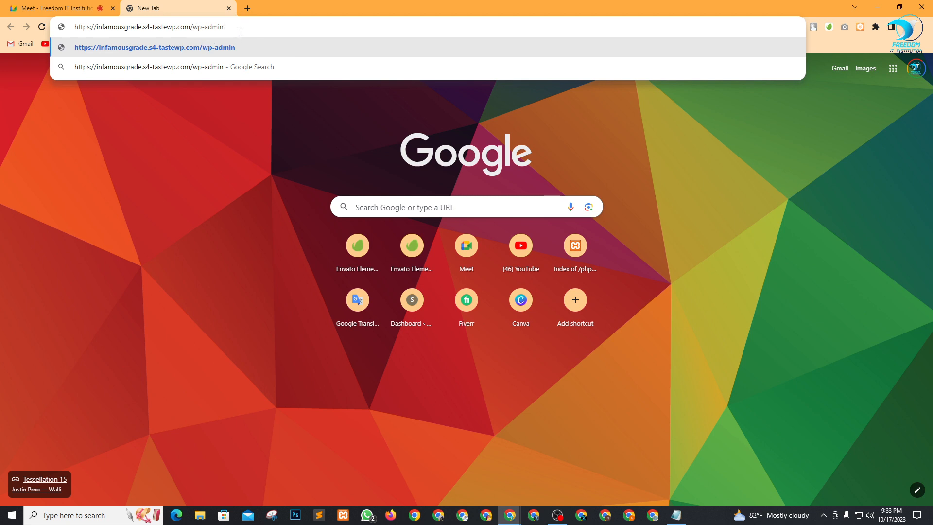
key(Return)
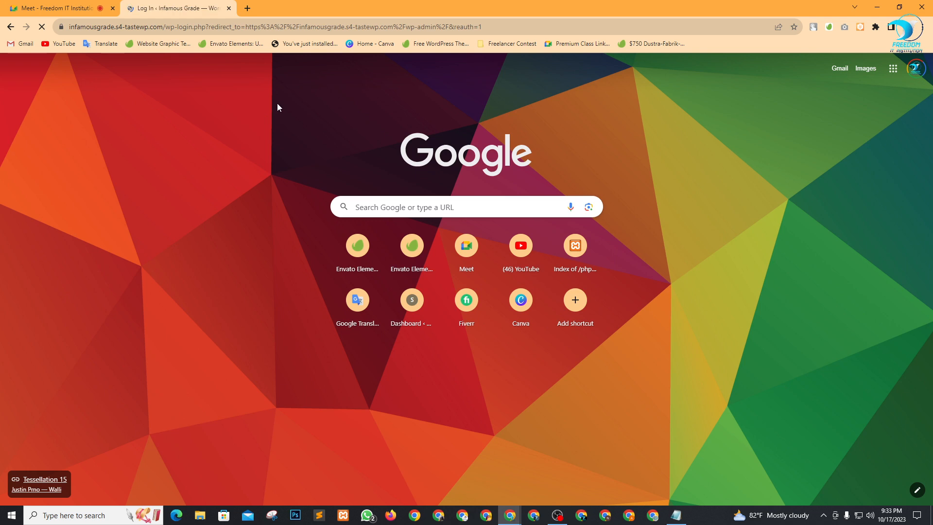
Log in to WordPress with the admin username and the account password from the notes.
key(alt+Tab)
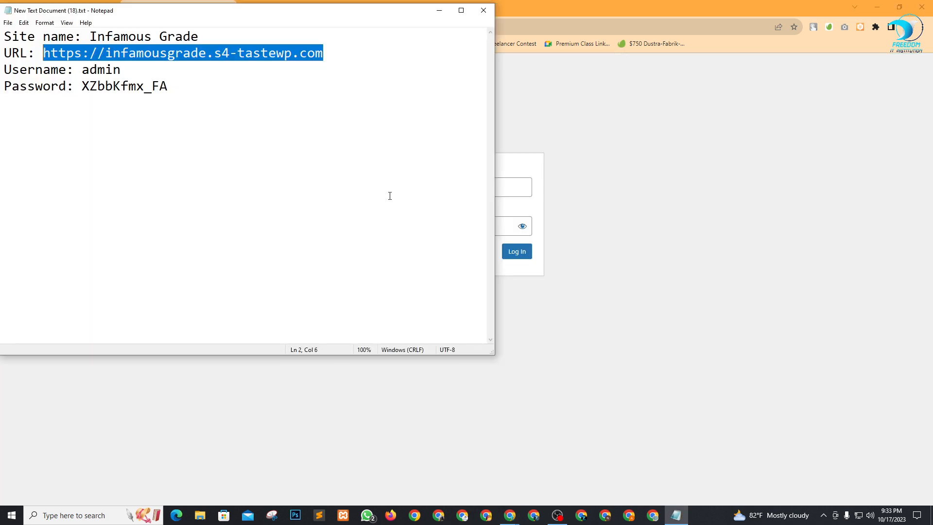
double_click(99, 71)
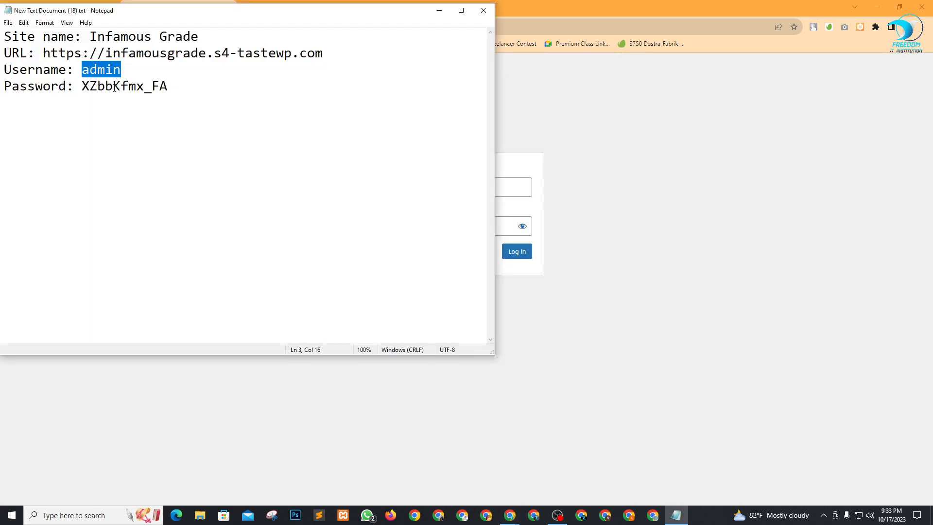
click(114, 87)
drag(168, 88, 83, 88)
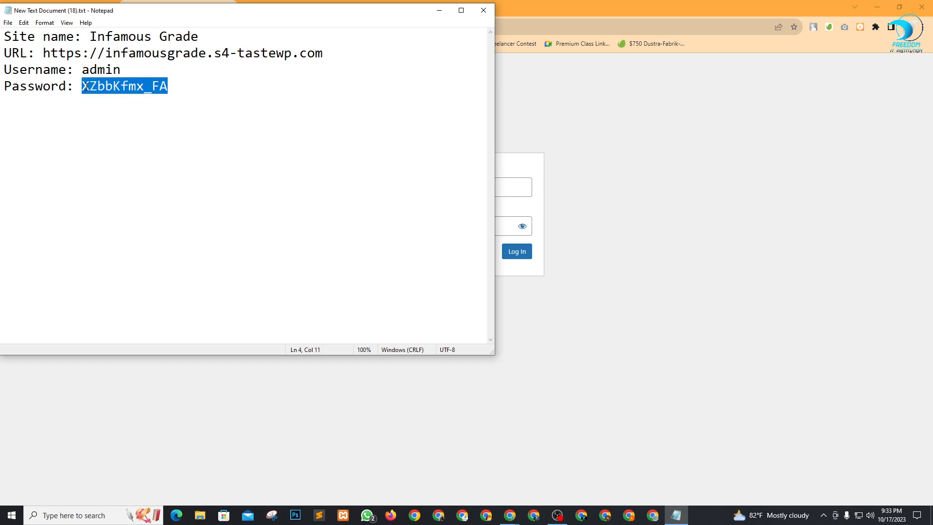
key(alt+Tab)
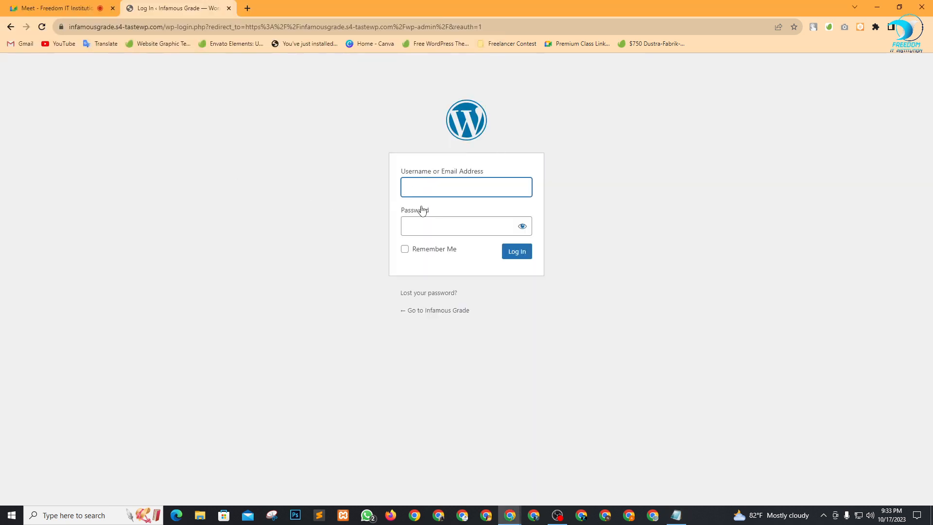
text(admin)
key(Tab)
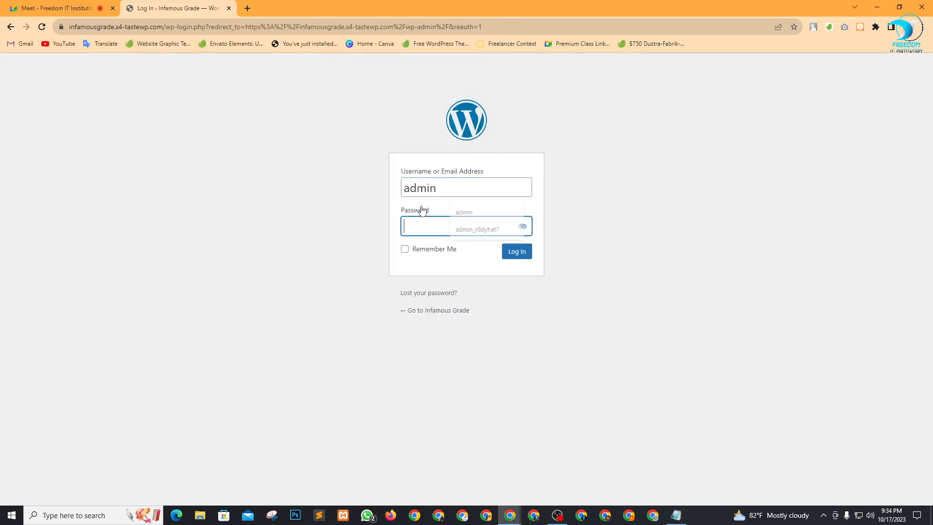
click(505, 257)
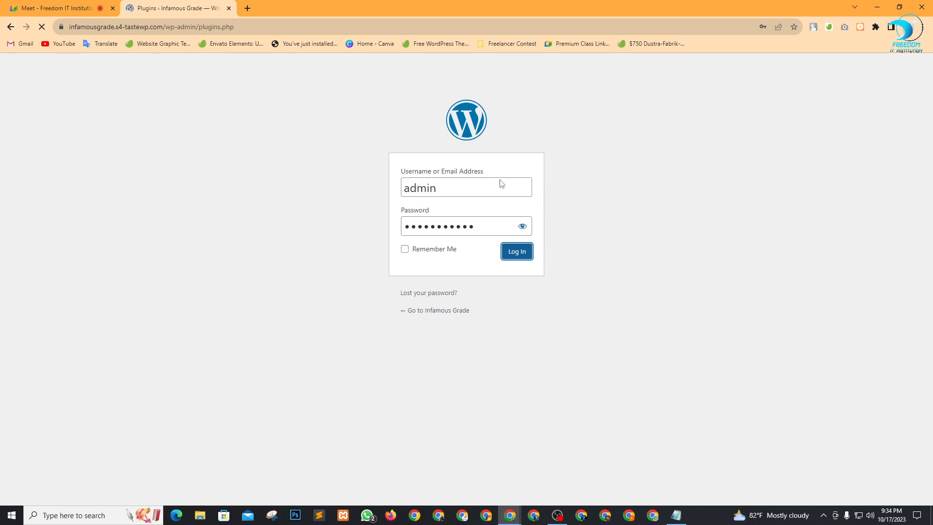
Decline Chrome's offer to save the login password.
scroll(277, 262, down, 4)
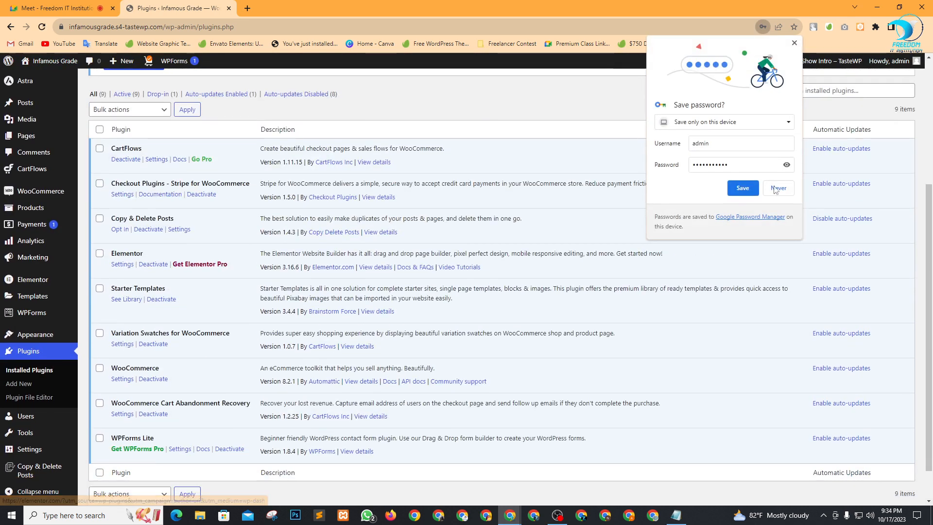
click(778, 188)
scroll(1, 73, up, 4)
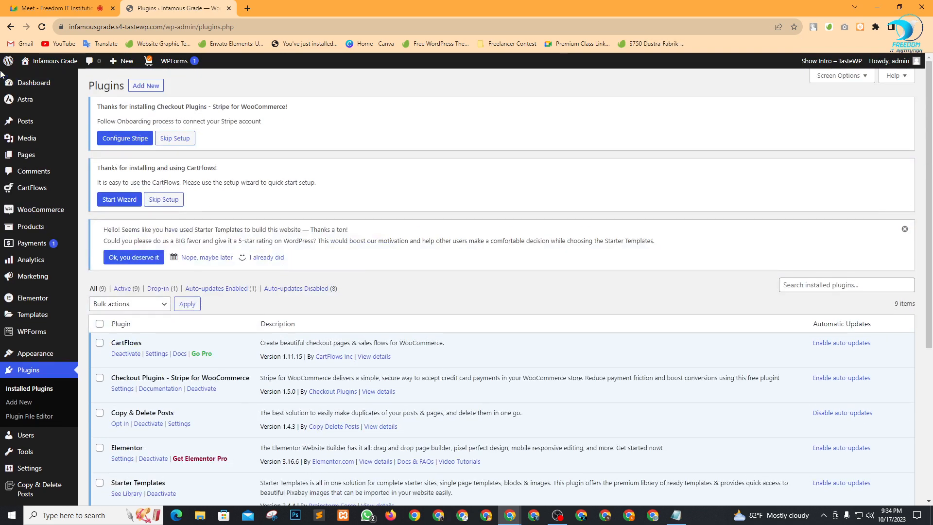
Go to the Dashboard and view the live site in a new tab.
click(29, 82)
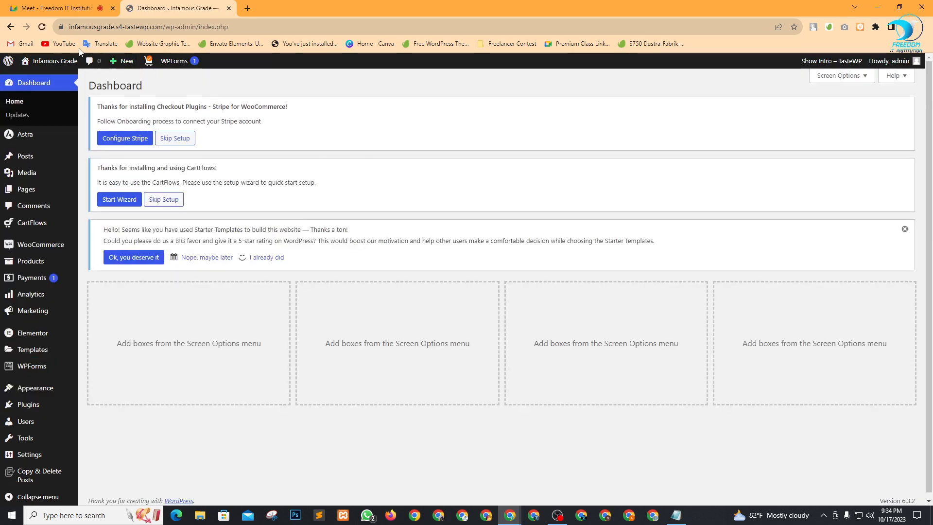
mouse_move(50, 60)
right_click(38, 75)
click(56, 82)
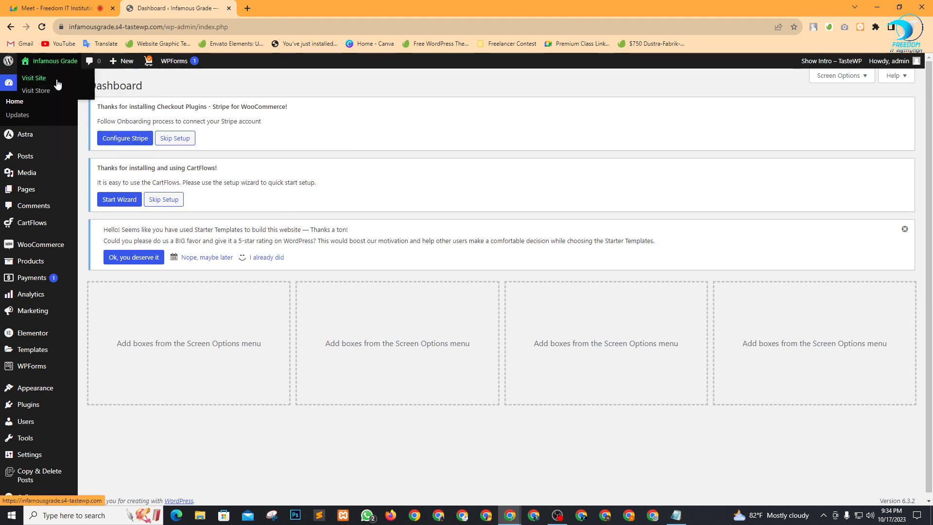
click(294, 8)
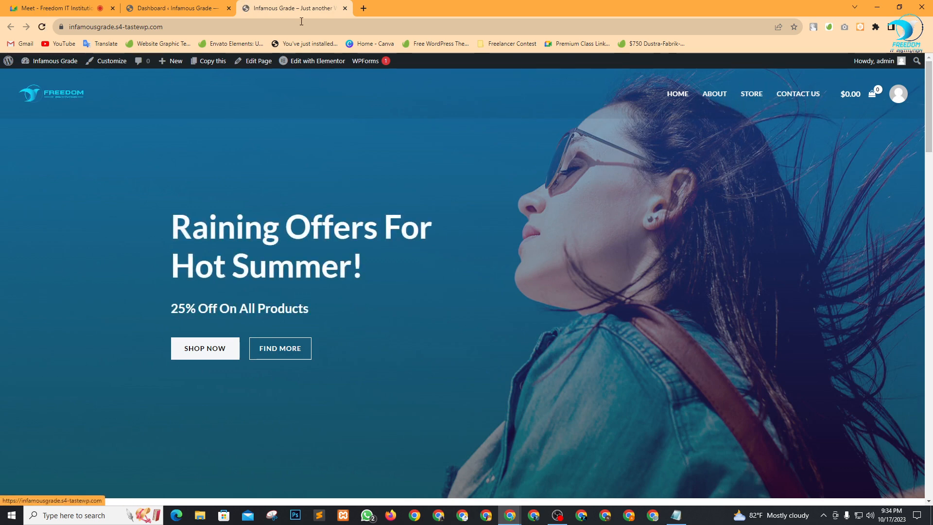
click(162, 8)
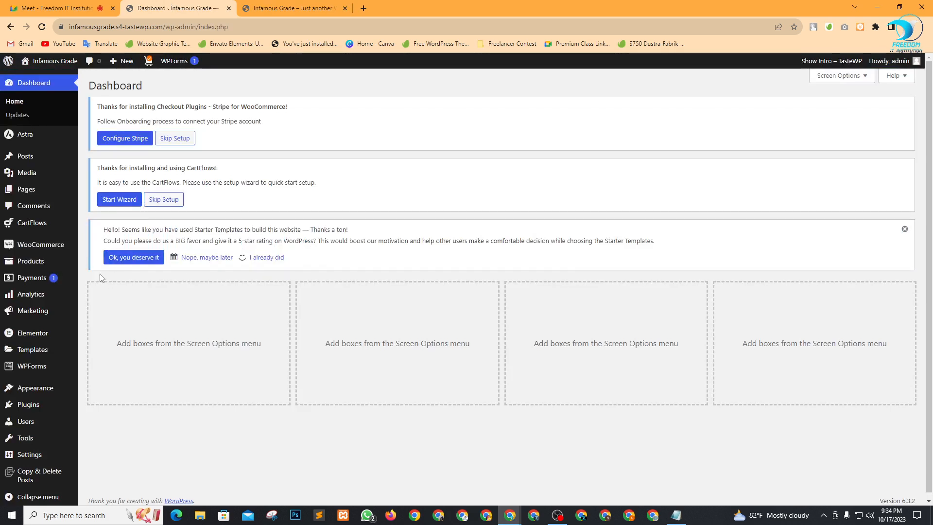
Open Appearance > Menus in a new tab.
mouse_move(34, 384)
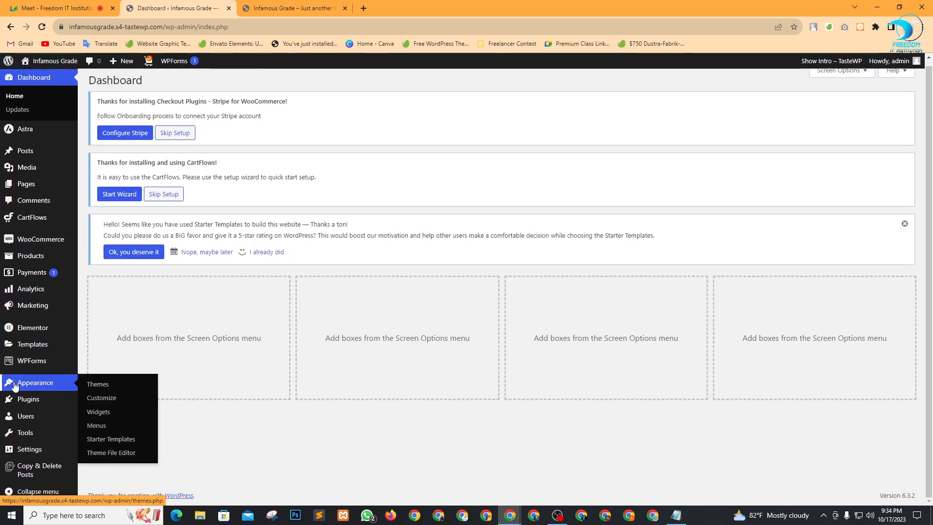
right_click(96, 425)
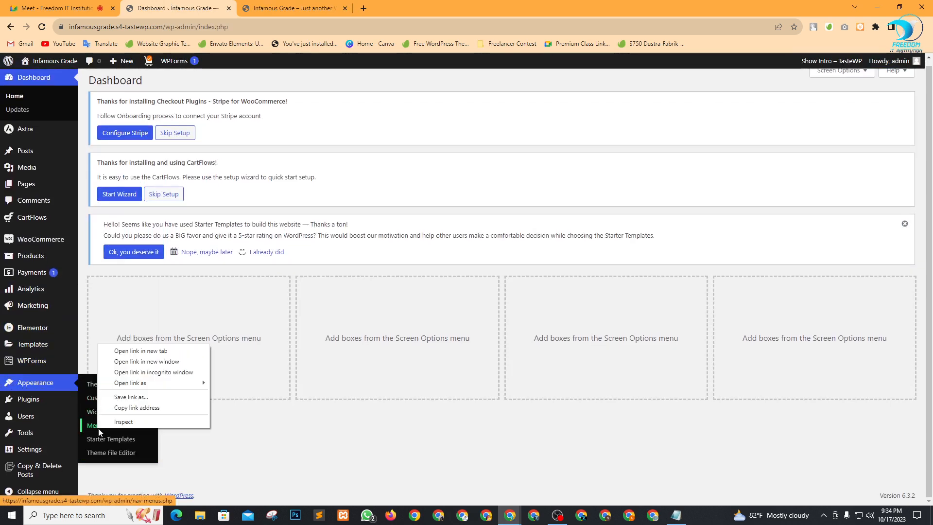
click(135, 349)
Add My account to the Main Menu, placed between Store and Contact Us.
click(292, 8)
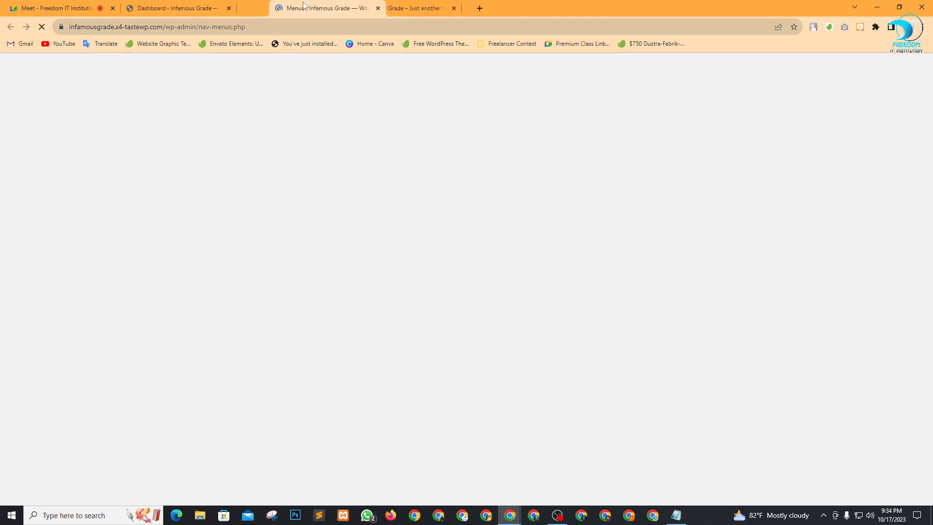
click(169, 5)
click(289, 8)
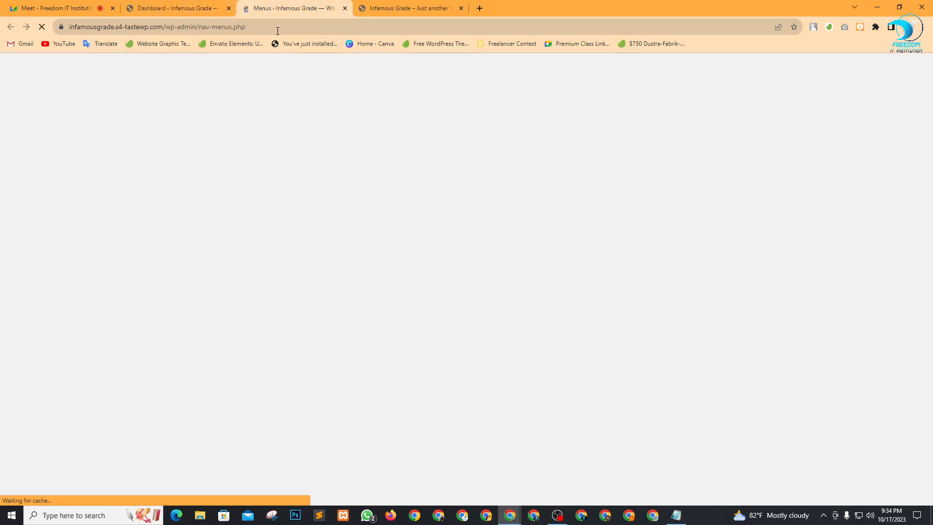
scroll(398, 310, down, 3)
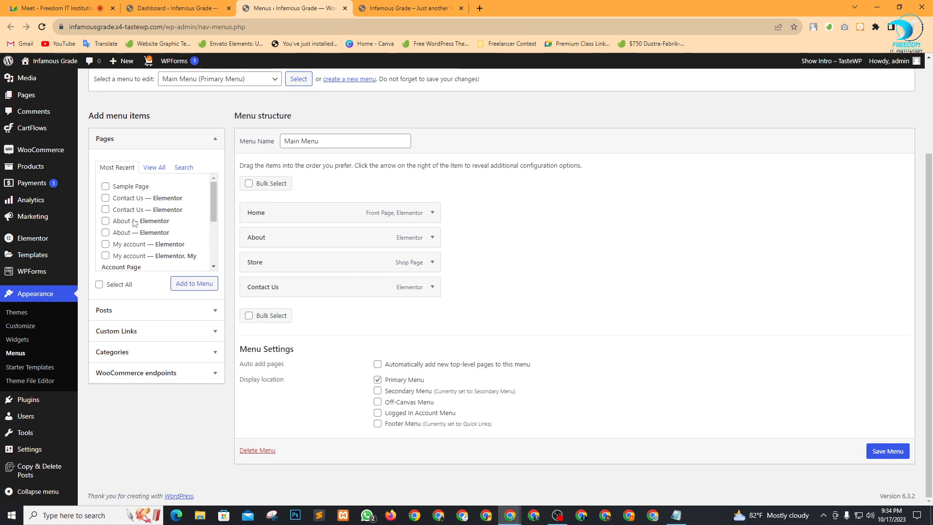
scroll(141, 232, down, 1)
scroll(142, 233, up, 2)
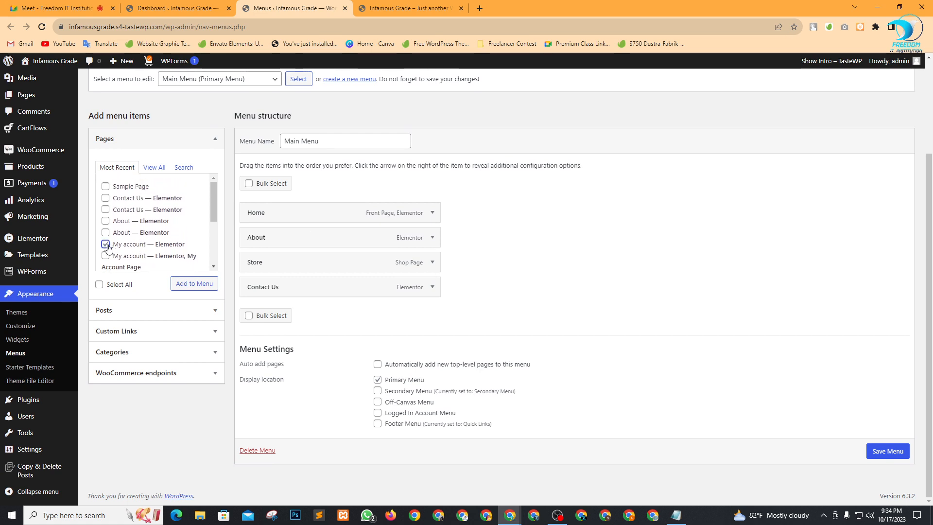
click(192, 284)
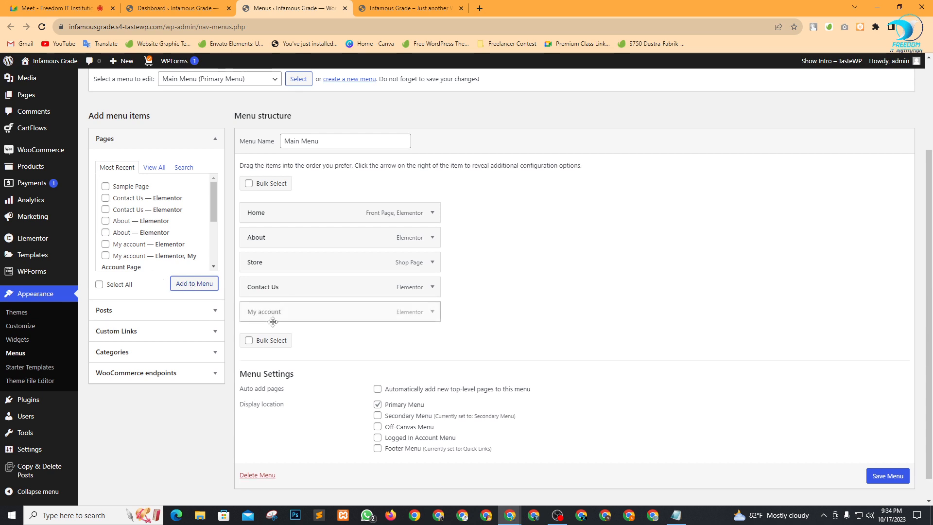
drag(284, 316, 283, 288)
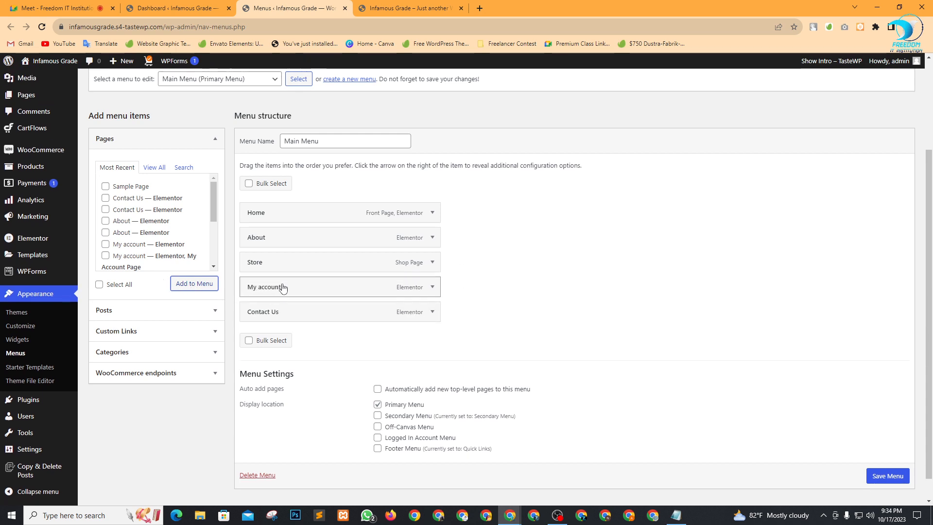
Save the menu and reload the live home page to see the new entry.
click(894, 477)
scroll(891, 481, down, 1)
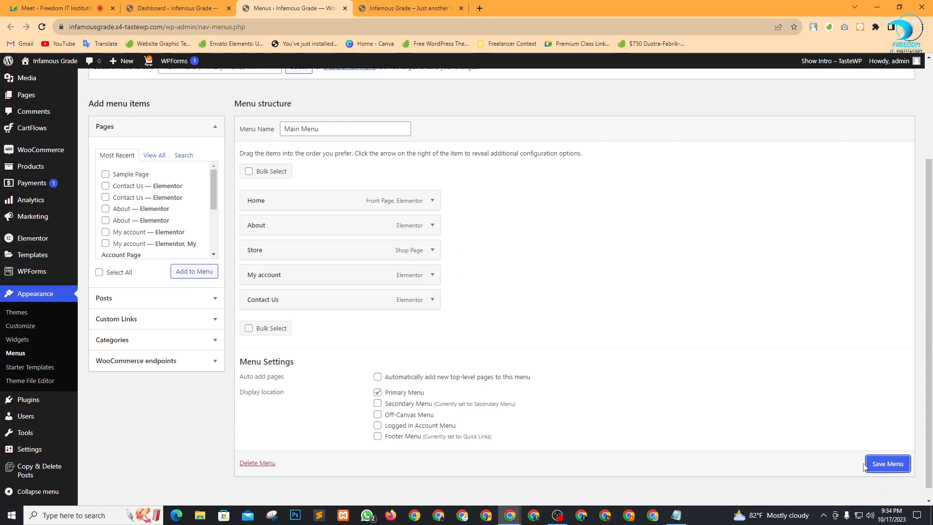
click(887, 463)
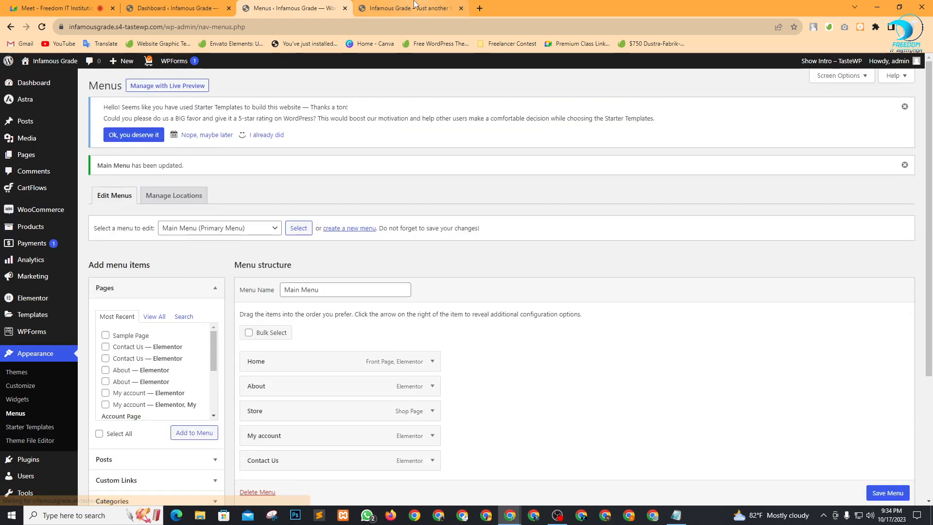
click(410, 8)
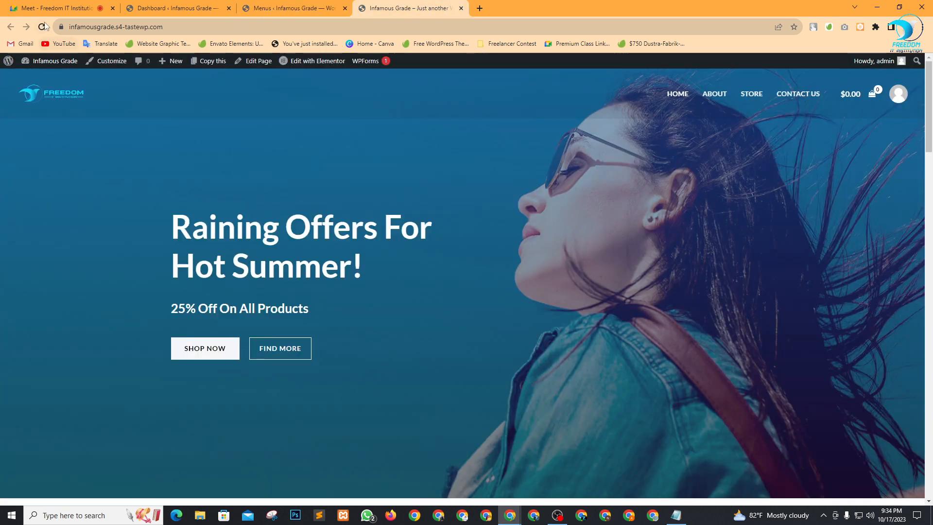
click(45, 25)
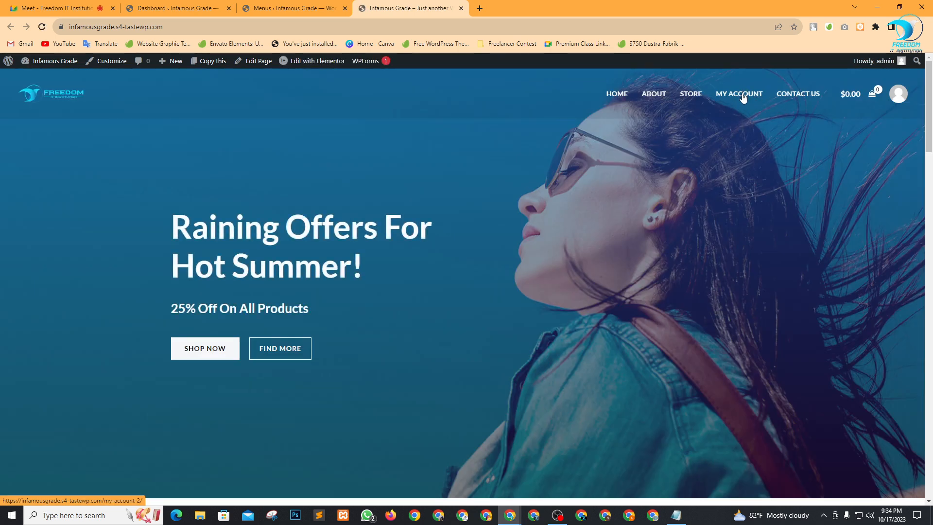
Remove My account from the Main Menu and save it.
click(315, 8)
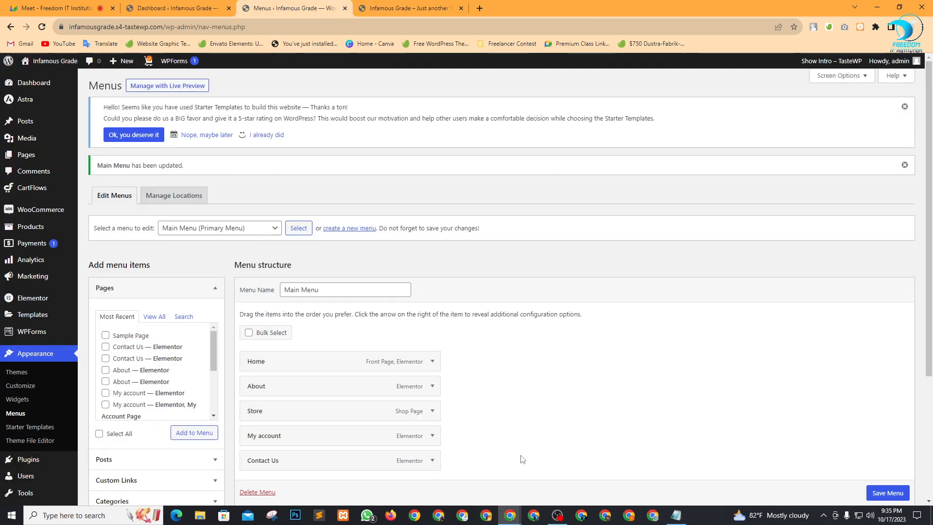
scroll(522, 459, down, 3)
click(432, 290)
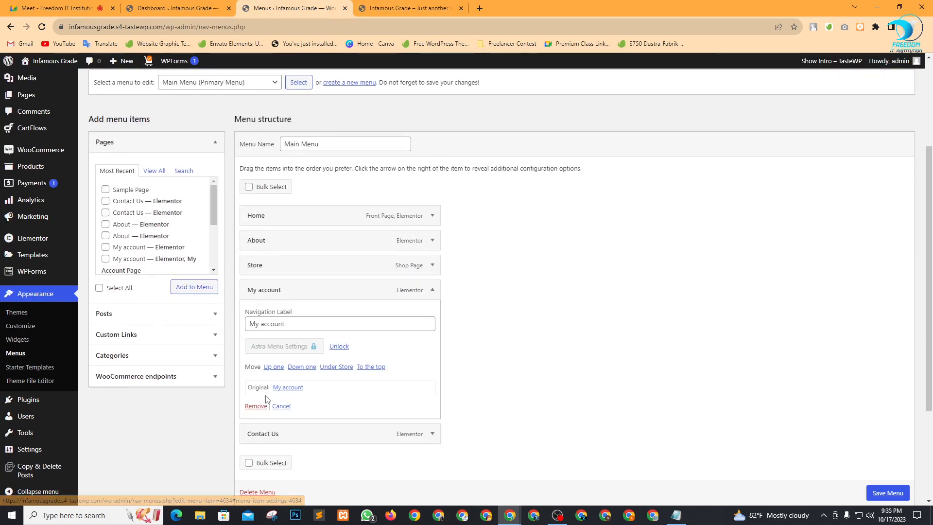
click(256, 406)
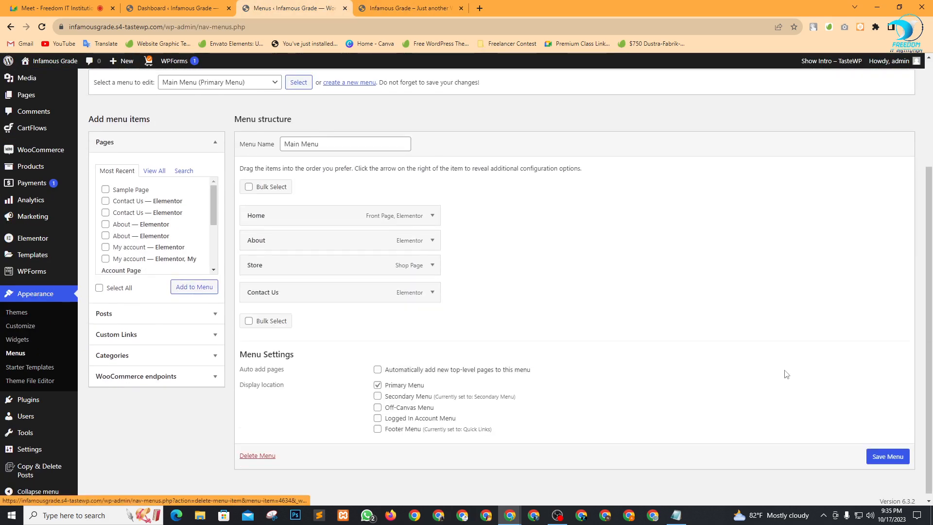
click(897, 461)
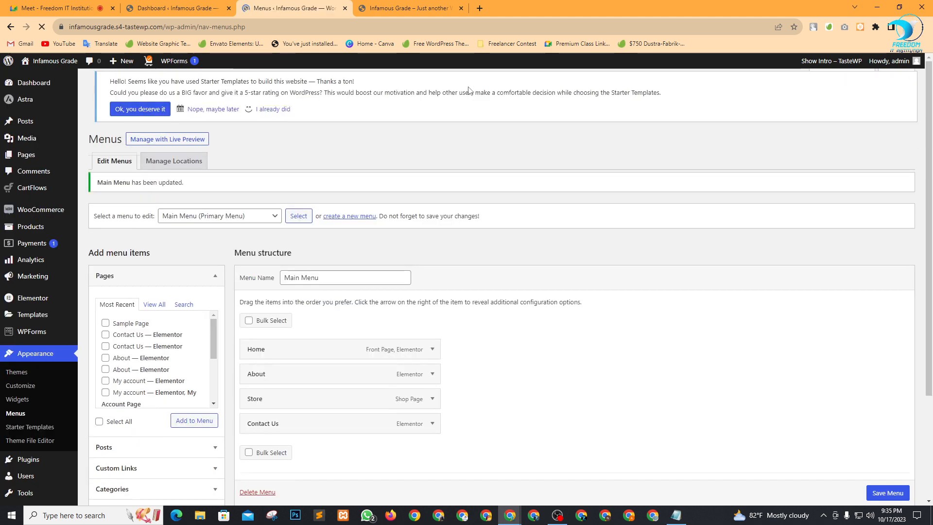
Scroll through the live front page, then return to the Dashboard.
click(407, 7)
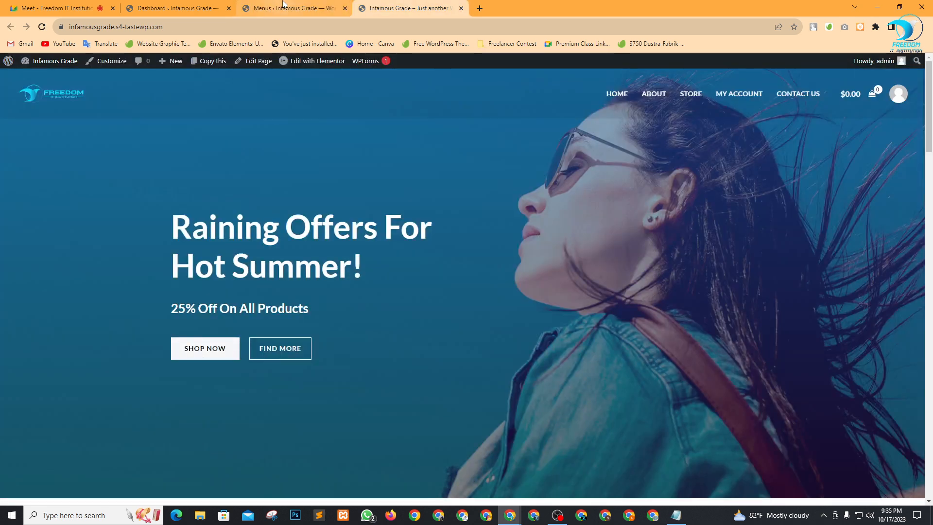
scroll(536, 252, down, 15)
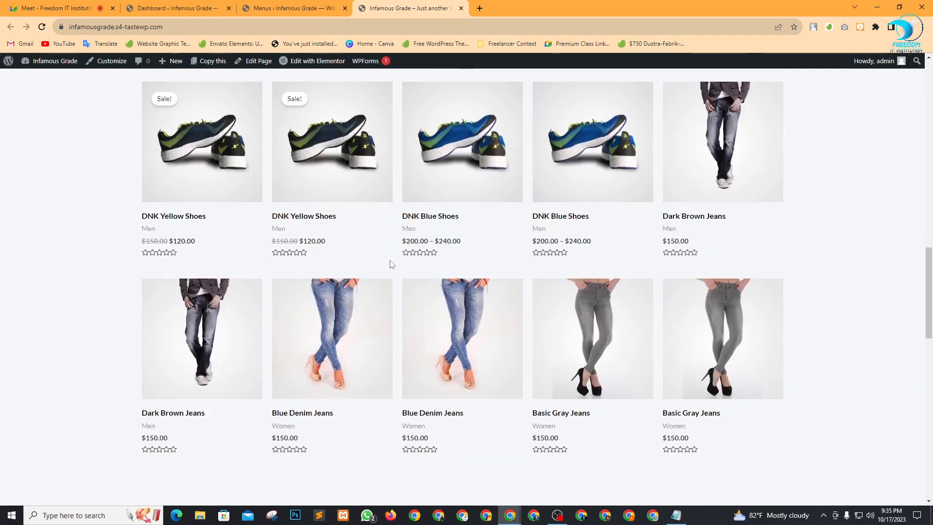
scroll(437, 283, down, 8)
scroll(445, 298, up, 8)
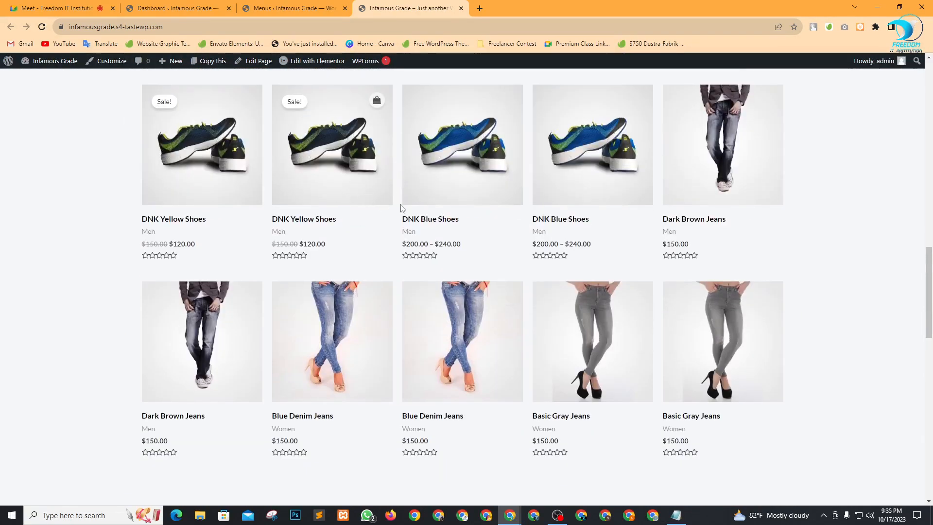
click(168, 5)
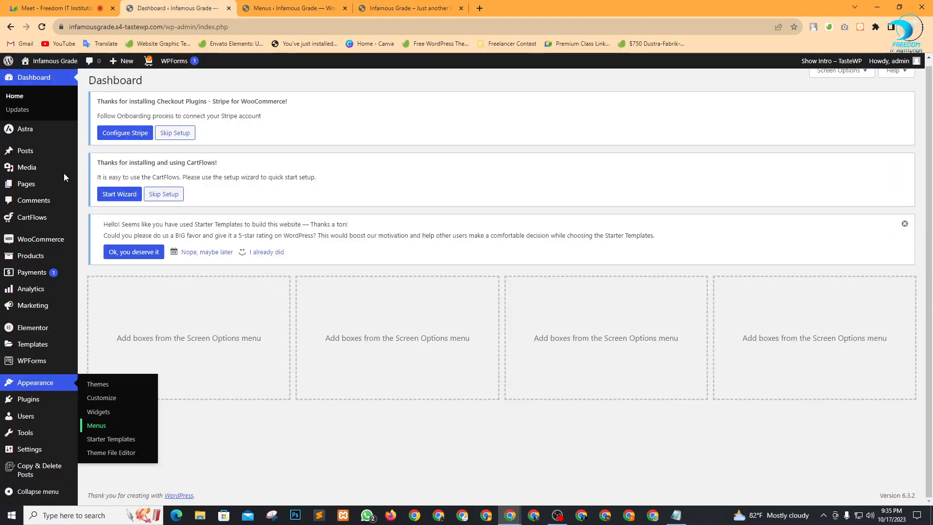
Open All Products and select every product in the list.
click(29, 278)
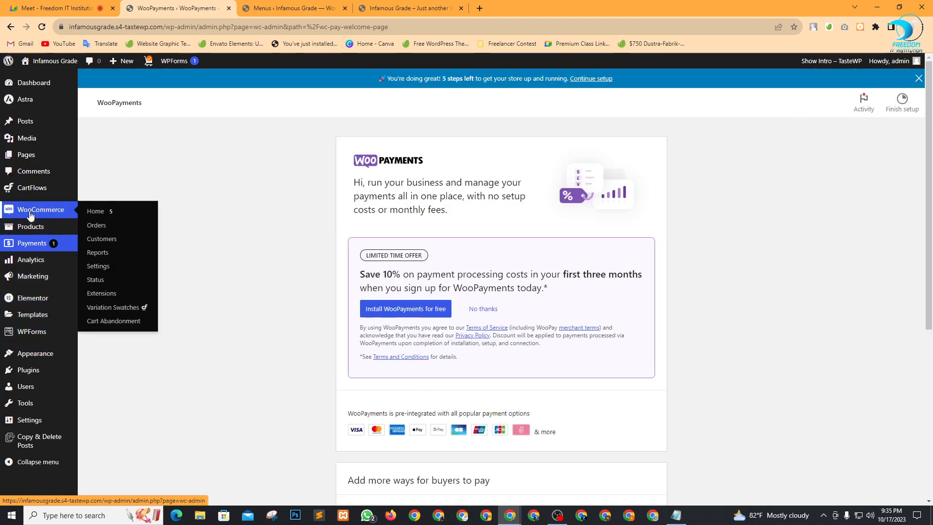
mouse_move(24, 228)
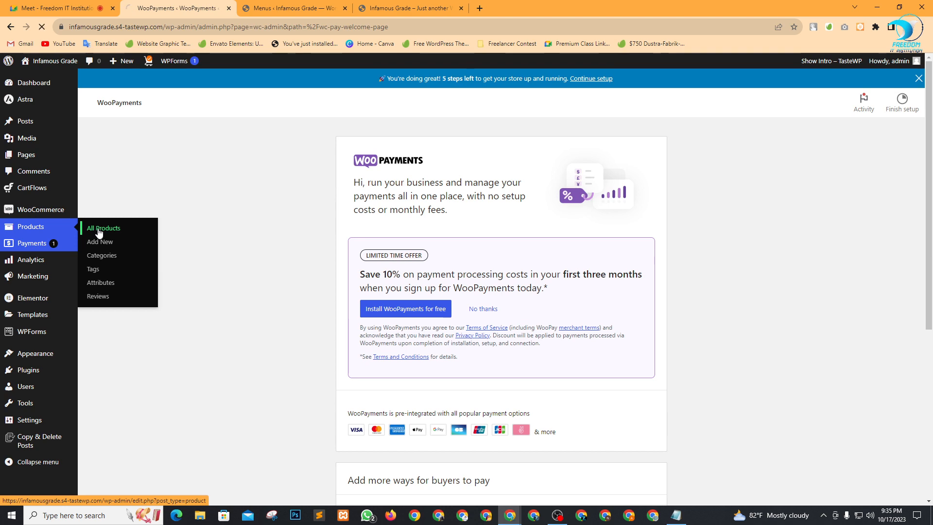
click(117, 232)
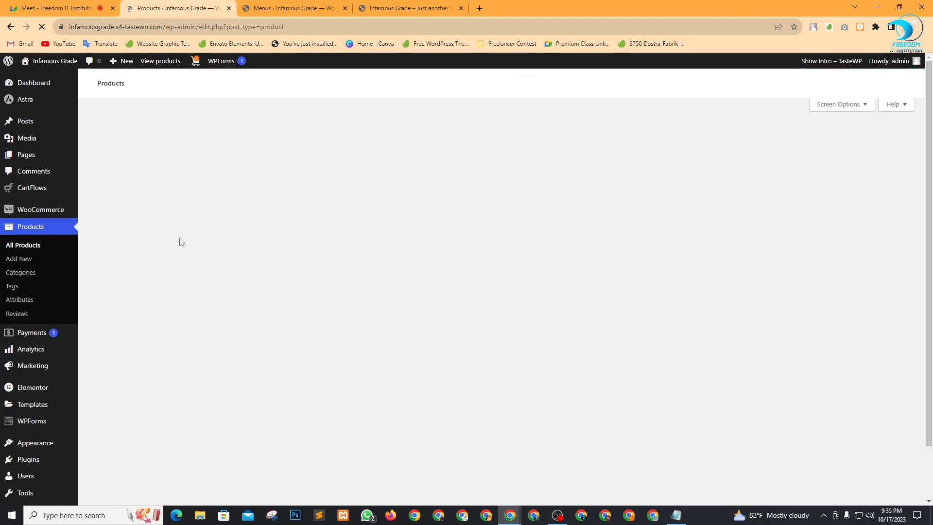
scroll(347, 292, down, 1)
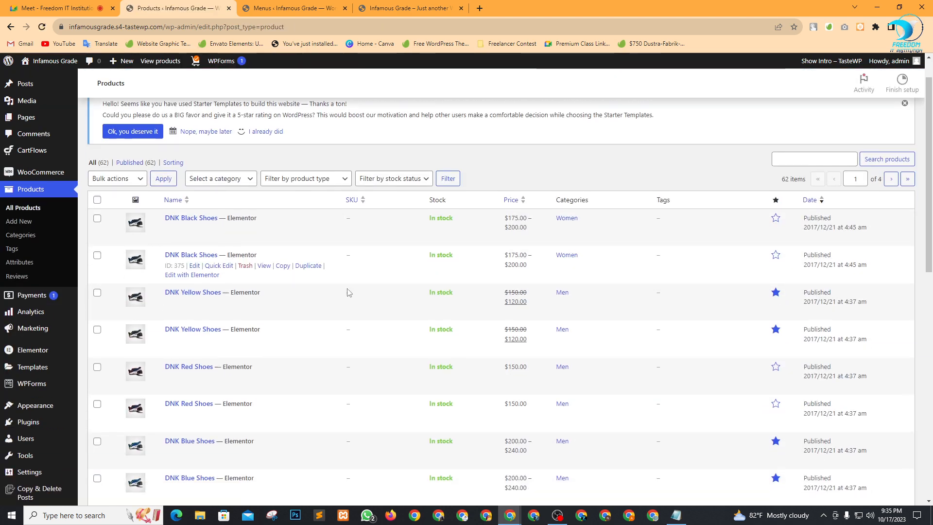
click(99, 209)
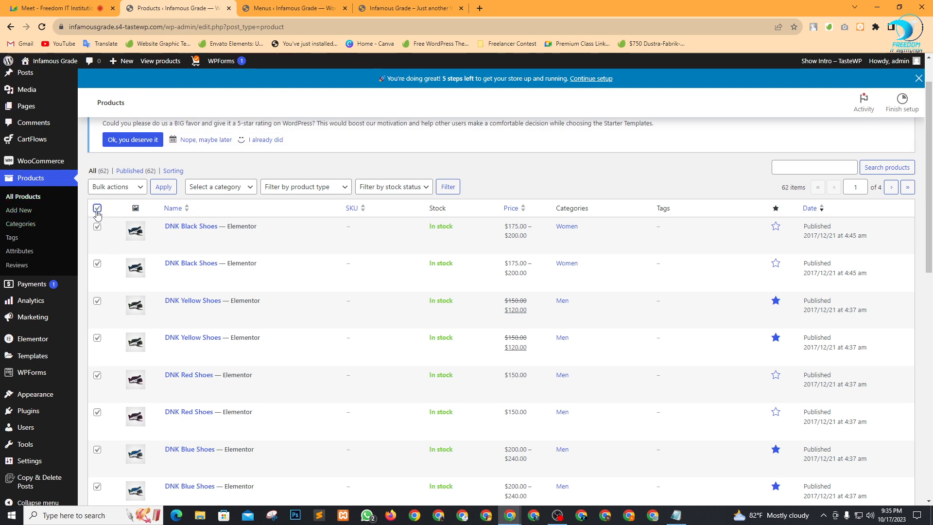
Untick one copy each of DNK Black, Yellow, Red, Blue, Green Shoes, three jeans and Black Hoodie.
click(97, 228)
scroll(97, 229, down, 2)
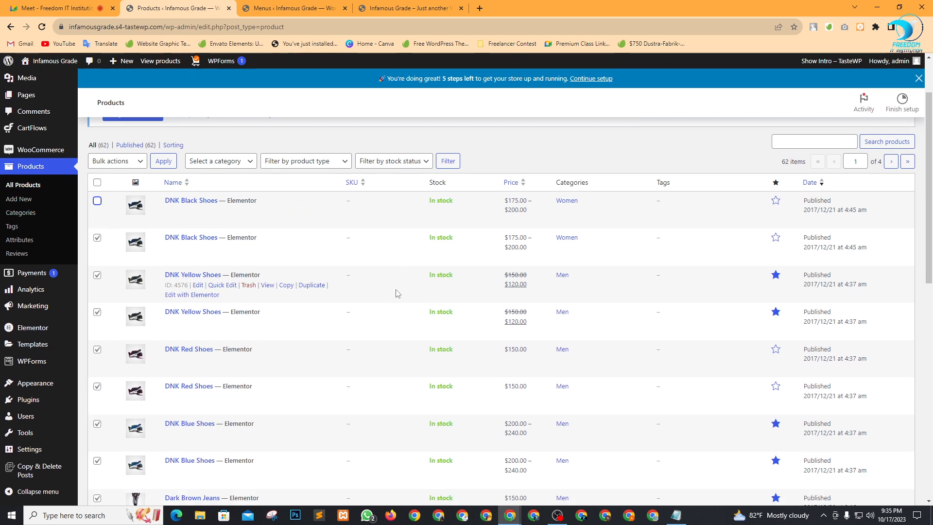
click(97, 204)
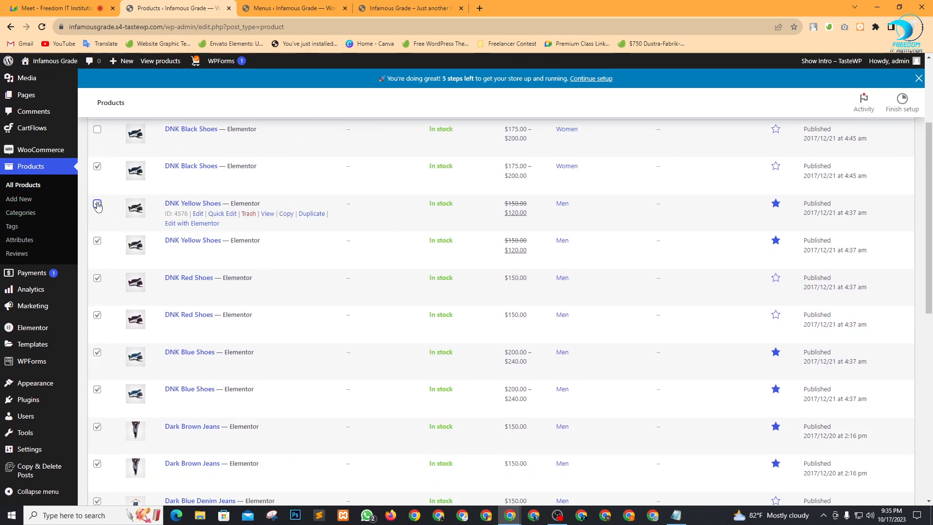
click(97, 278)
scroll(97, 280, down, 2)
click(98, 255)
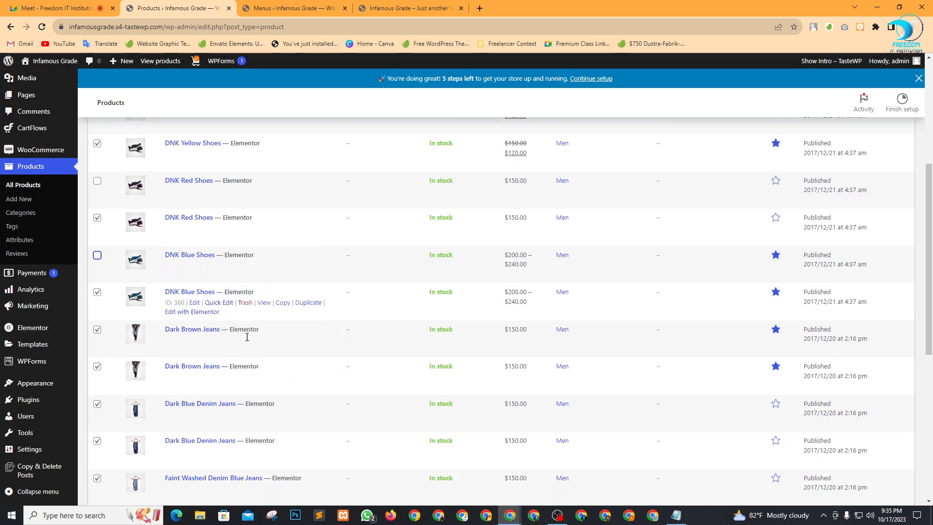
scroll(246, 336, down, 2)
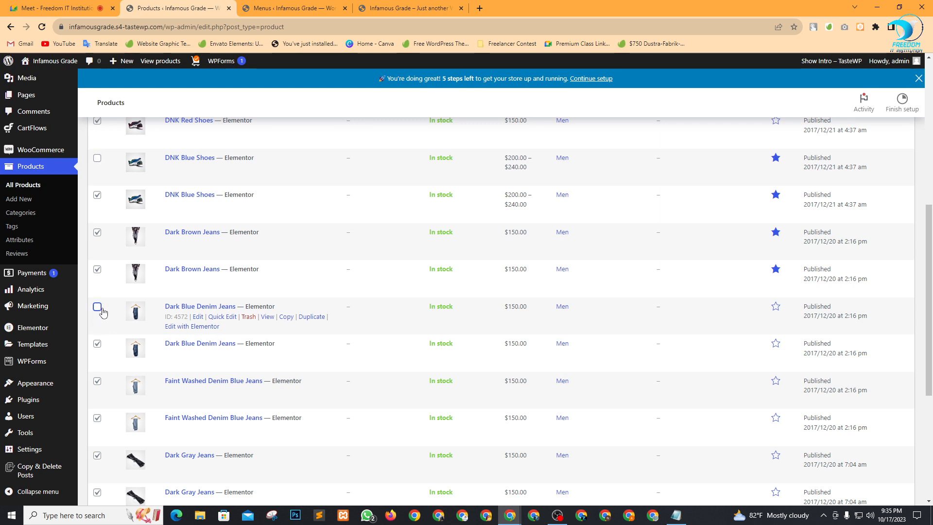
click(97, 268)
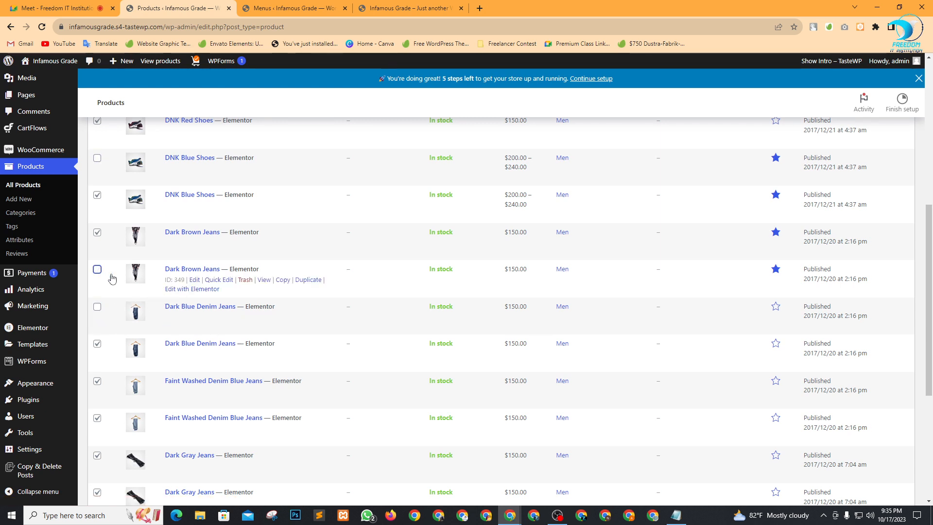
scroll(262, 313, down, 1)
scroll(262, 313, down, 2)
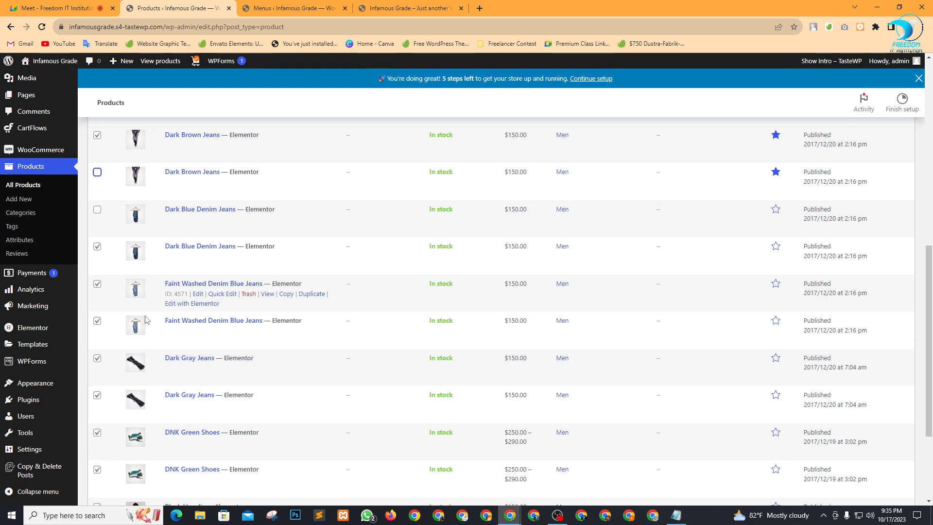
click(97, 321)
click(97, 395)
scroll(104, 340, down, 4)
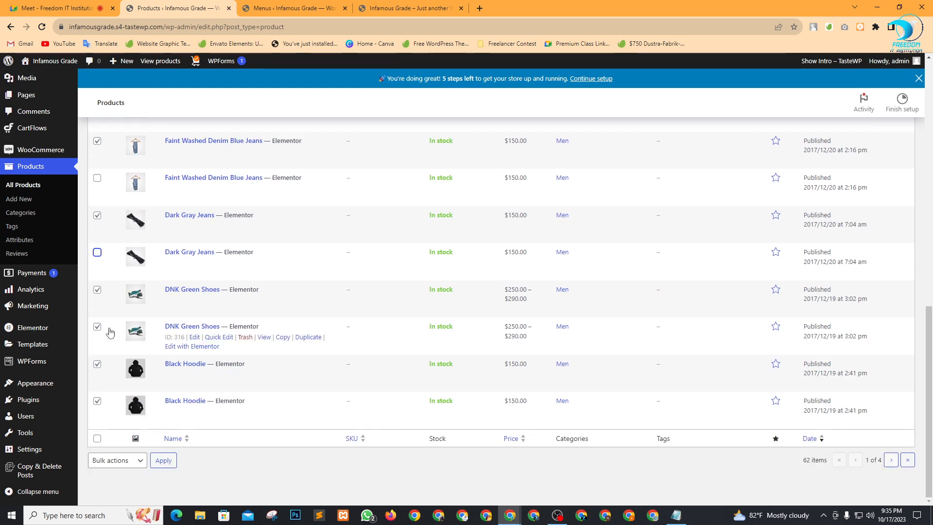
click(97, 326)
click(97, 400)
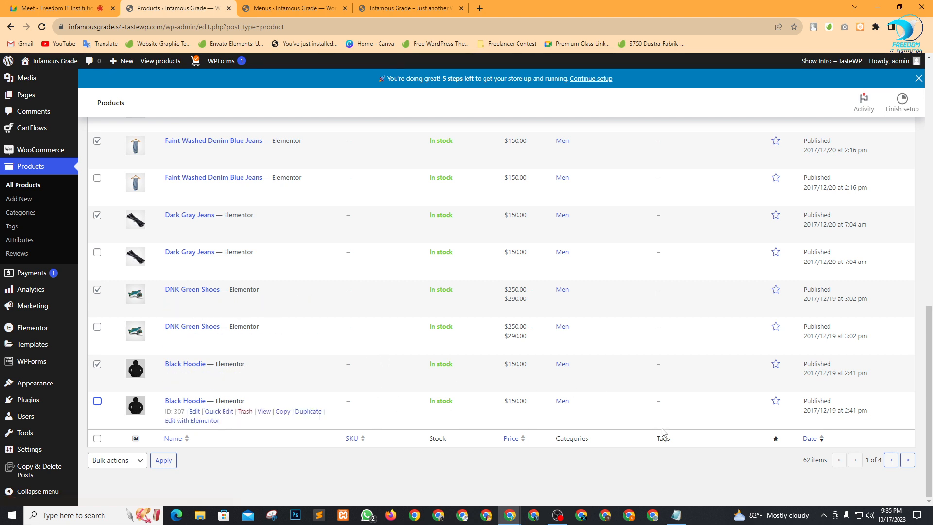
Apply Move to Trash to the checked duplicate products.
click(137, 460)
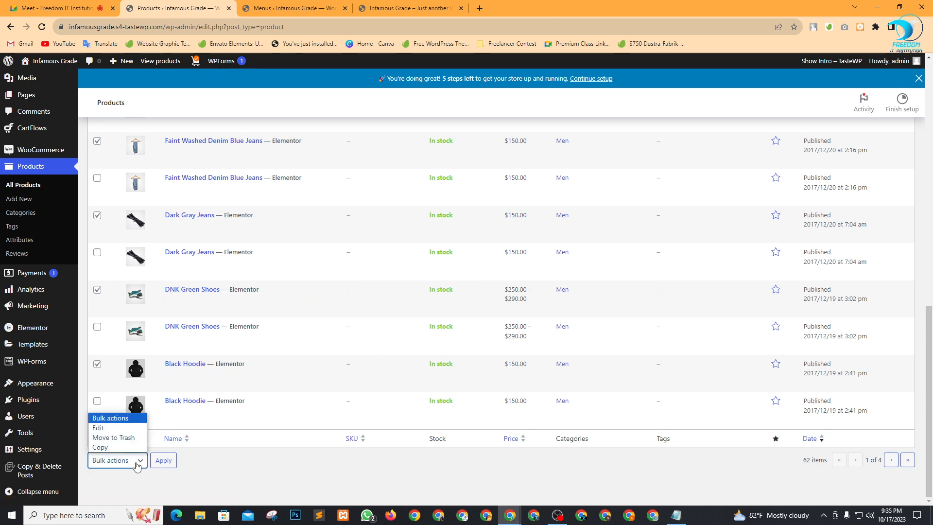
click(134, 436)
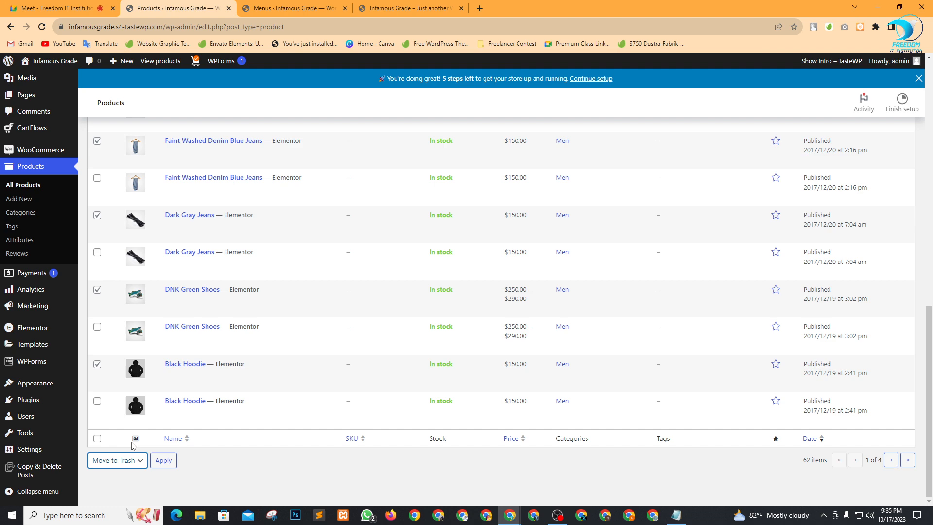
click(172, 466)
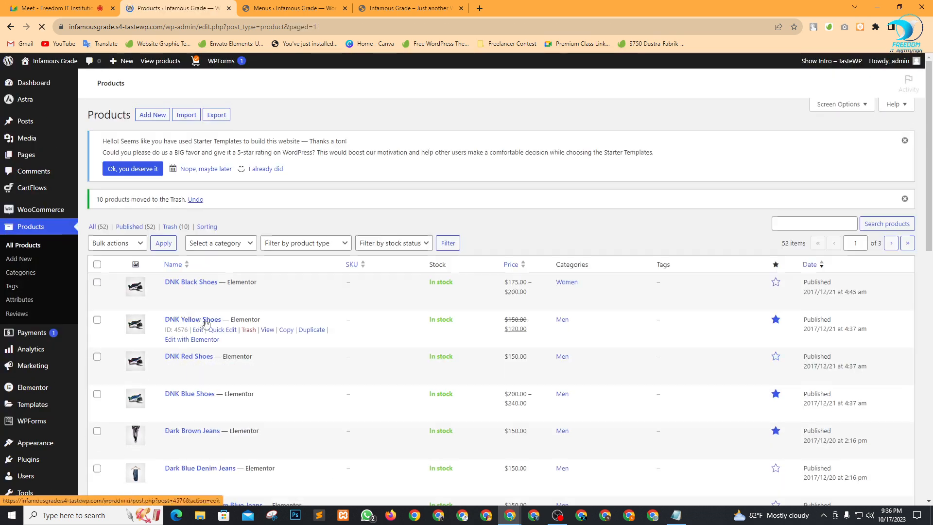
Trash the Blue Denim Jeans, Blue Denim Shorts and Lemons Tshirt duplicates.
scroll(206, 323, down, 15)
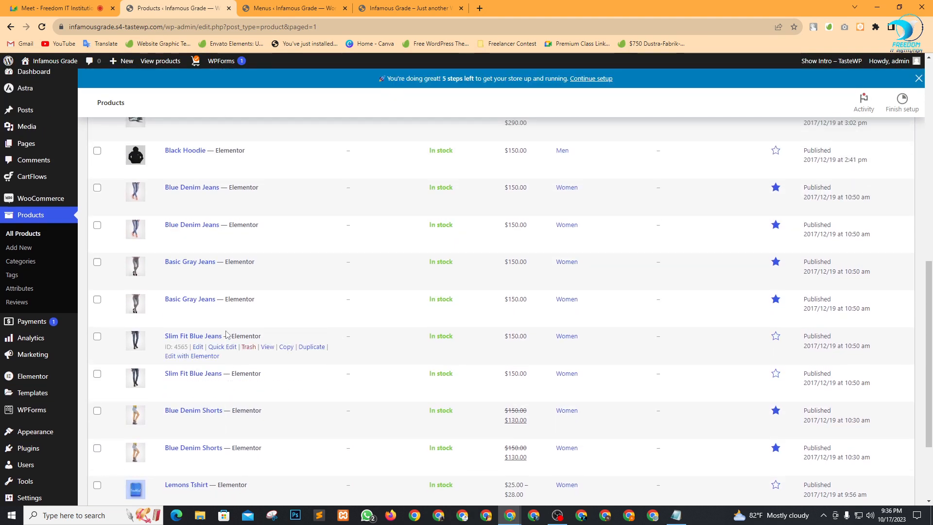
click(98, 226)
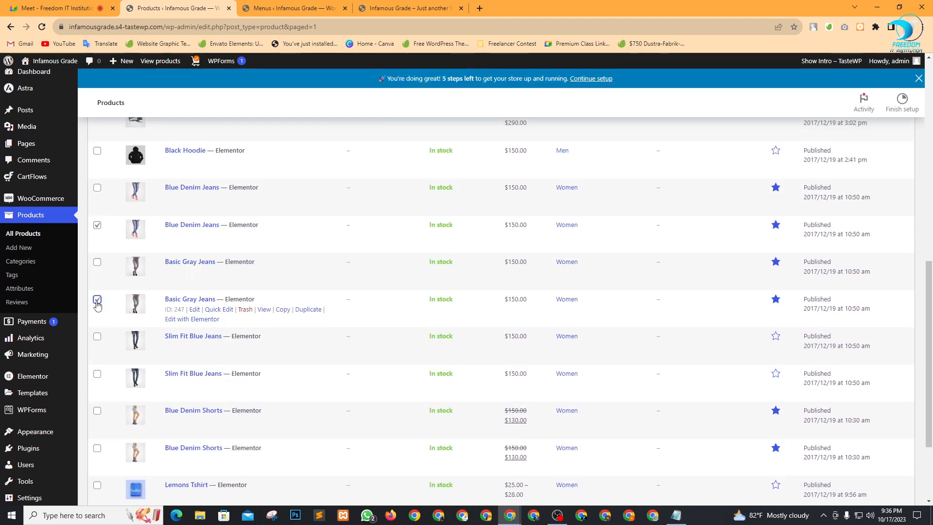
click(97, 448)
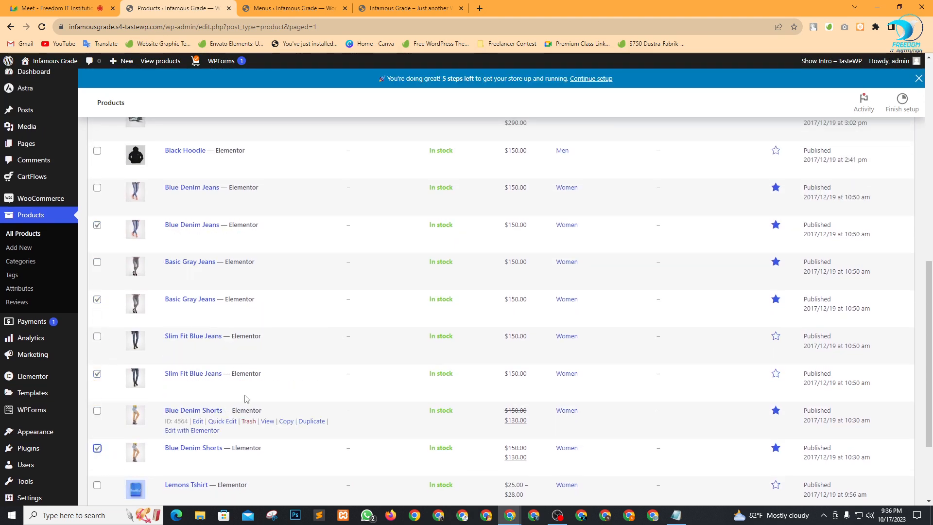
scroll(130, 394, down, 3)
click(97, 402)
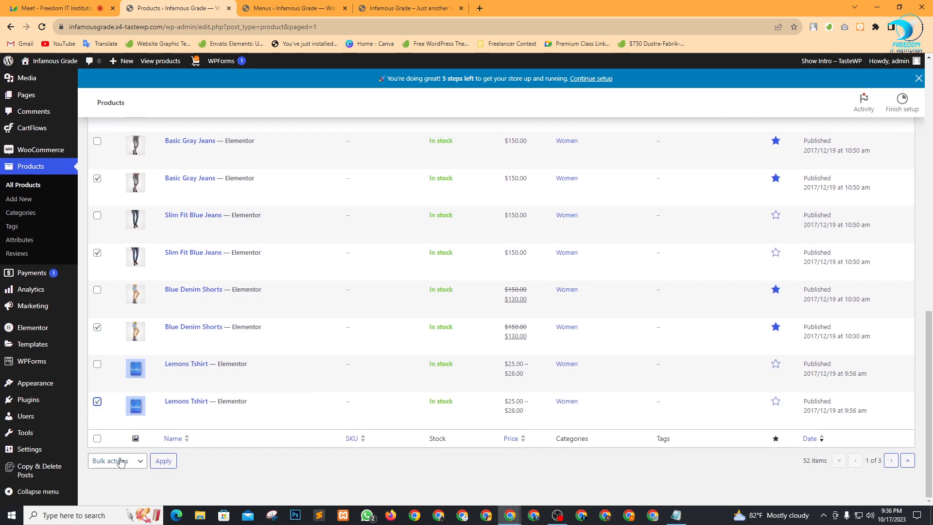
click(119, 461)
click(113, 438)
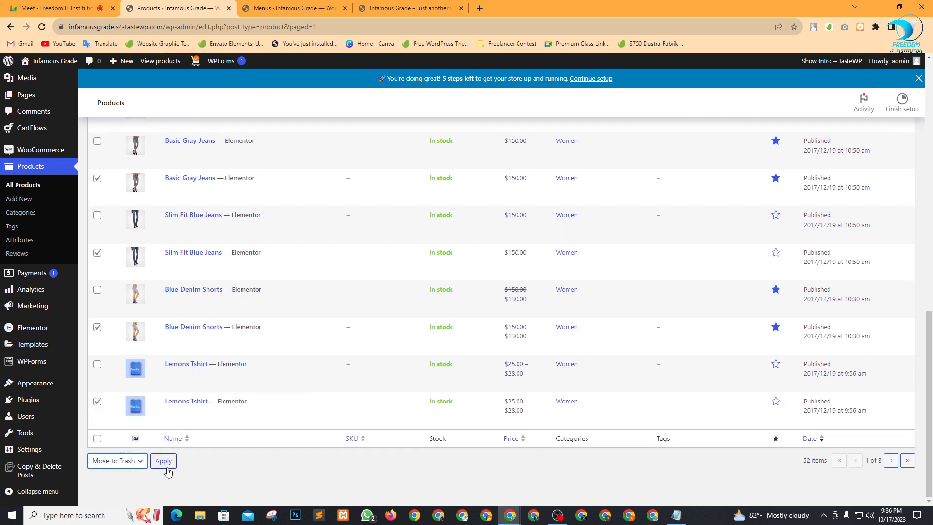
click(163, 462)
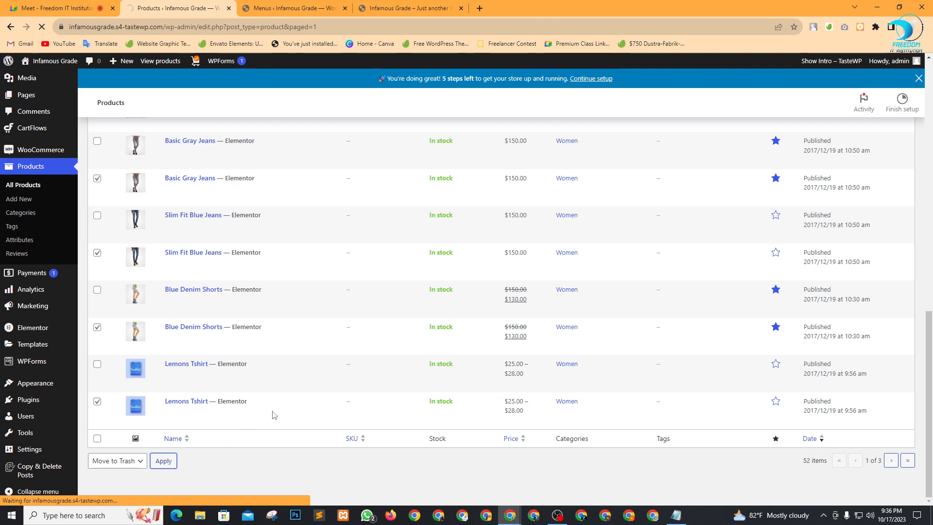
Trash the Flamingo Tshirt and Purple Tshirt duplicates.
scroll(165, 321, down, 3)
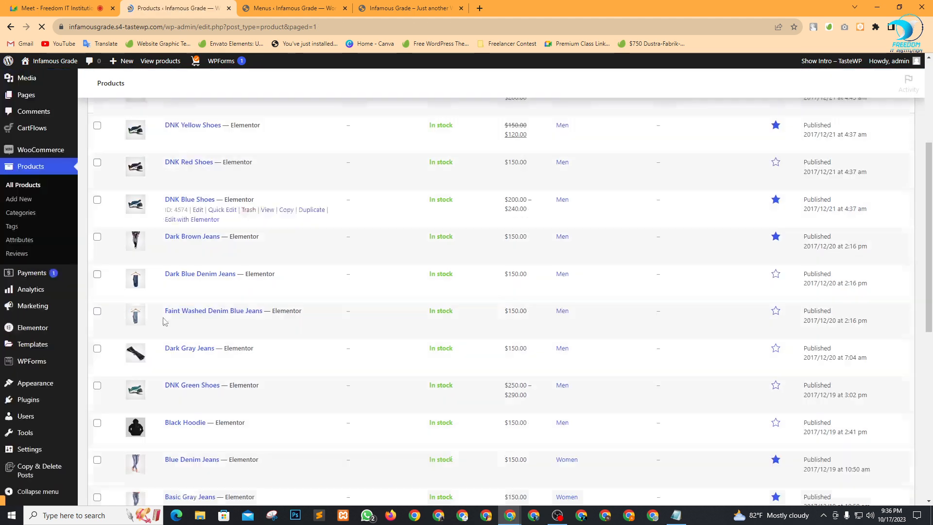
scroll(165, 321, down, 8)
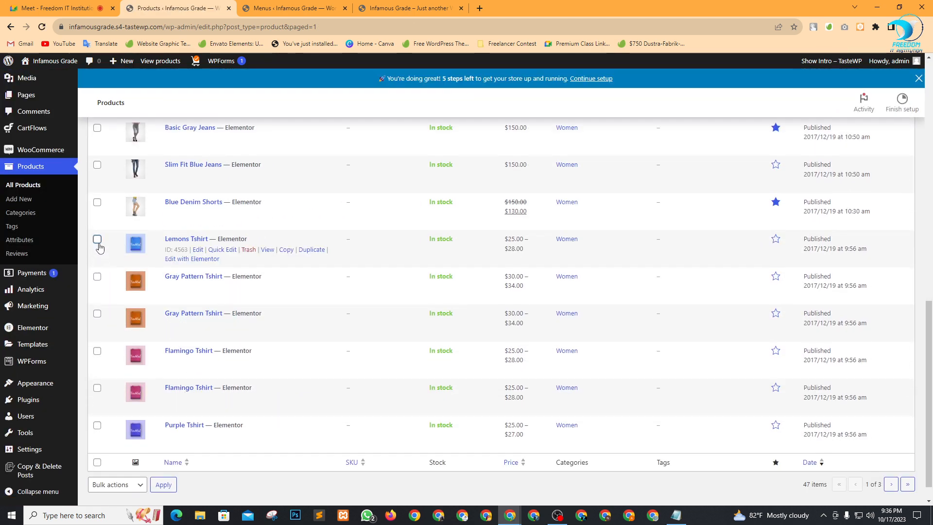
click(97, 351)
scroll(146, 418, down, 1)
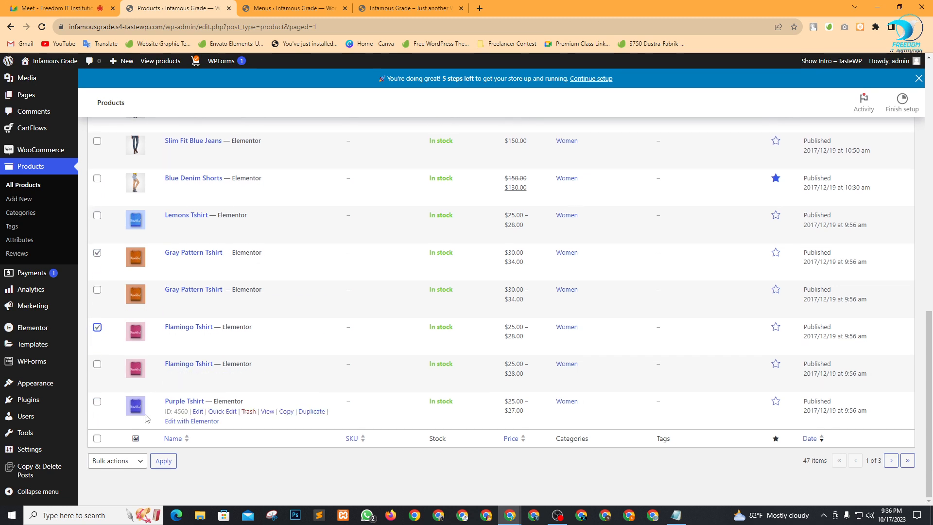
click(93, 404)
click(135, 460)
click(121, 442)
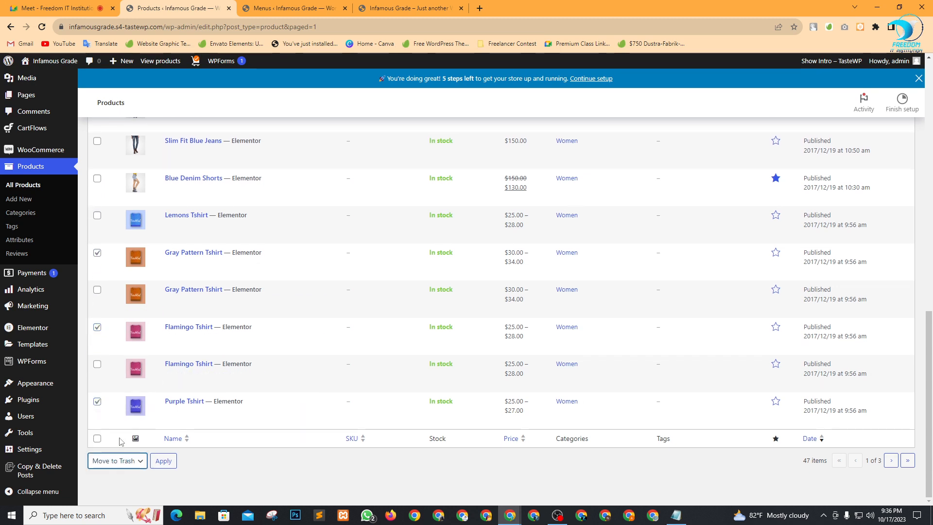
click(164, 461)
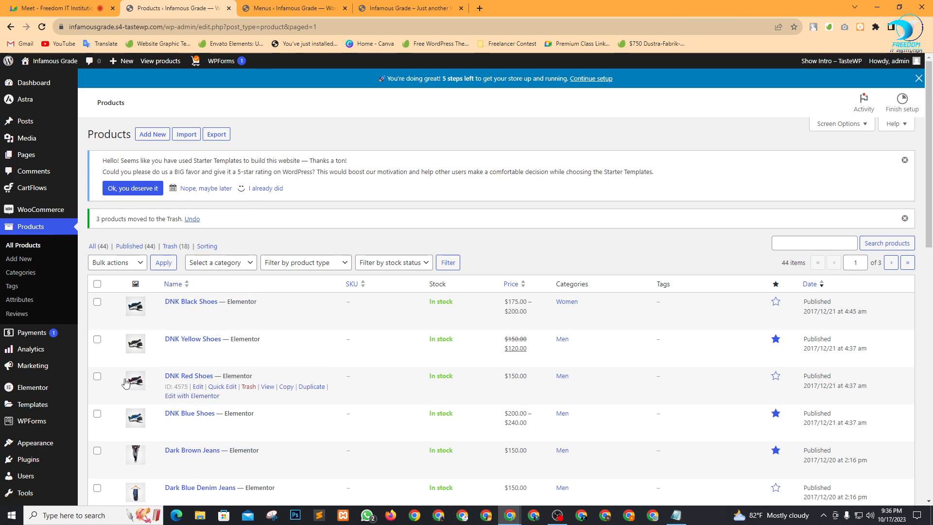
Trash the White Underground Tshirt duplicate.
scroll(218, 403, down, 3)
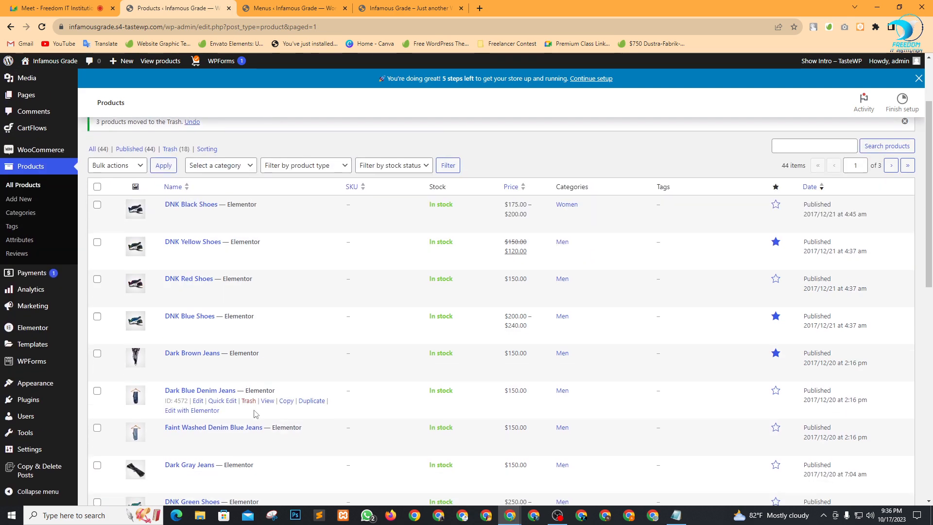
scroll(222, 407, down, 7)
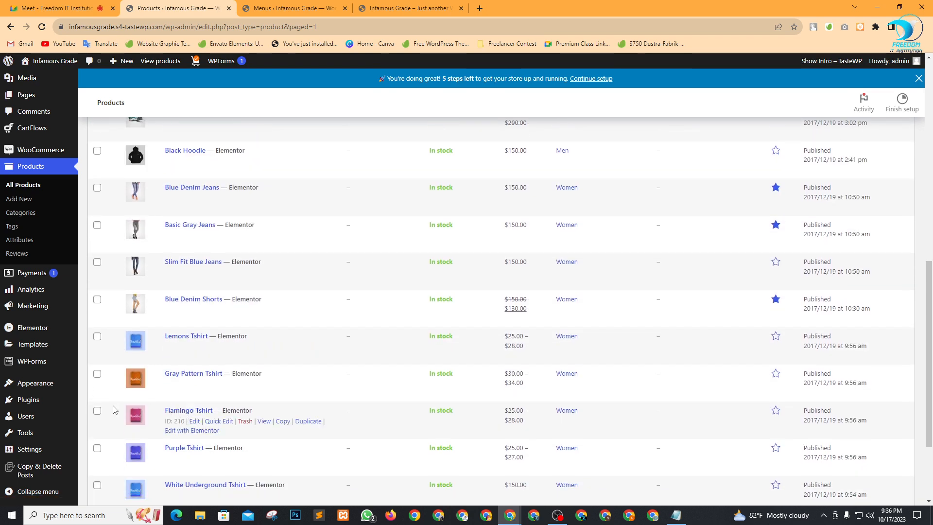
scroll(125, 434, down, 1)
scroll(124, 434, down, 1)
click(97, 388)
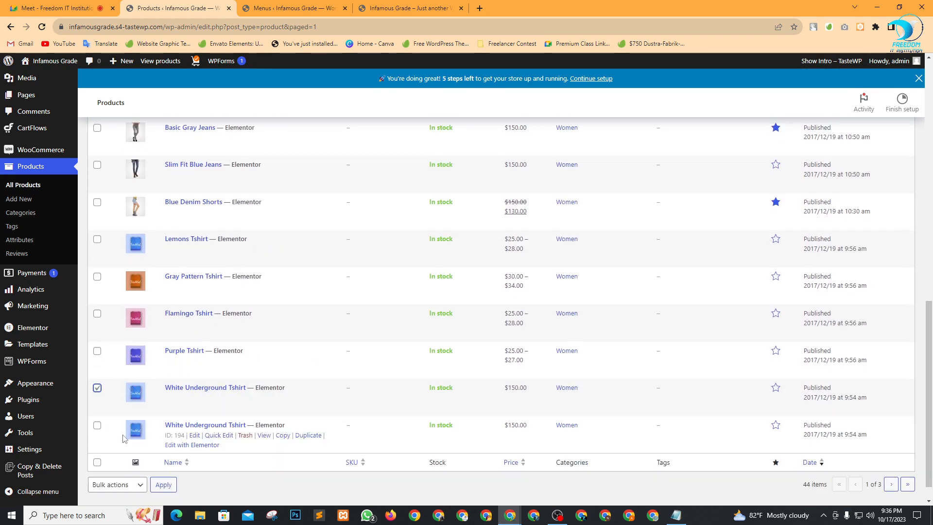
click(133, 485)
click(111, 462)
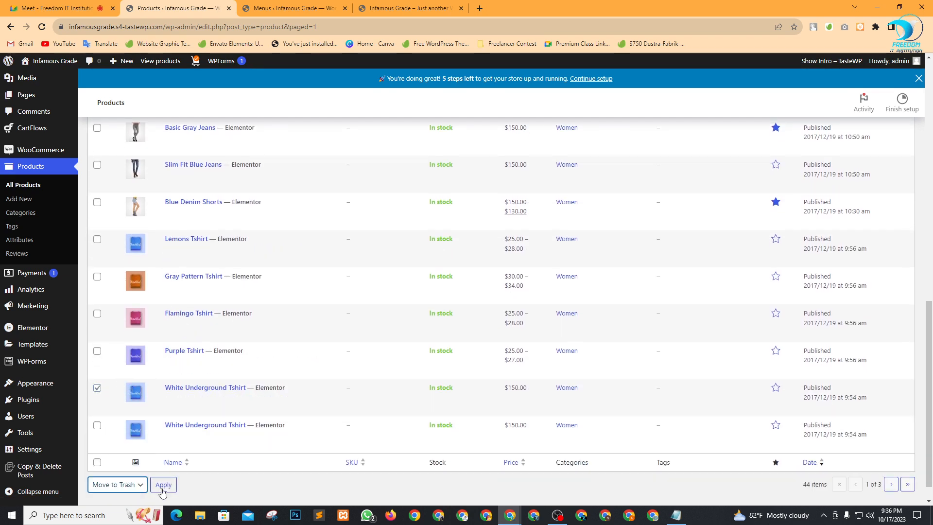
click(163, 485)
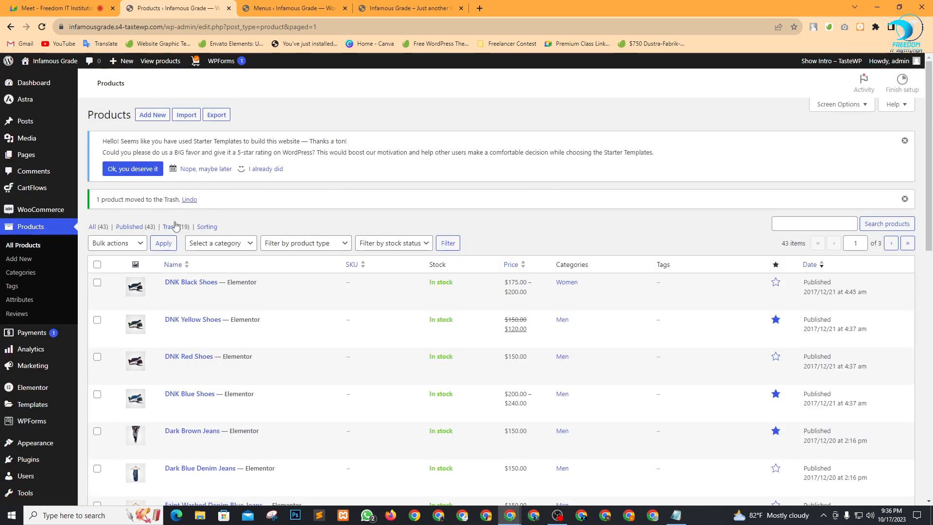
Permanently delete all trashed products and reload the live shop page.
click(170, 228)
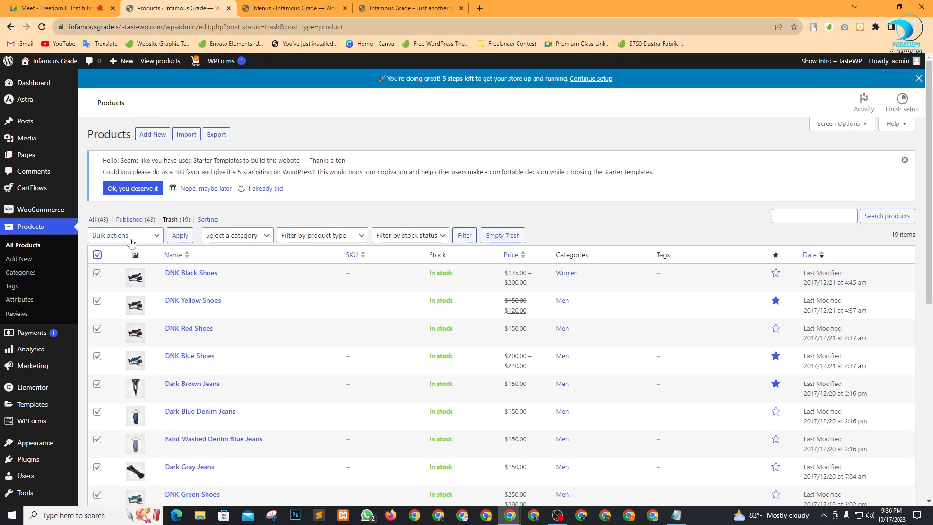
click(130, 239)
click(118, 271)
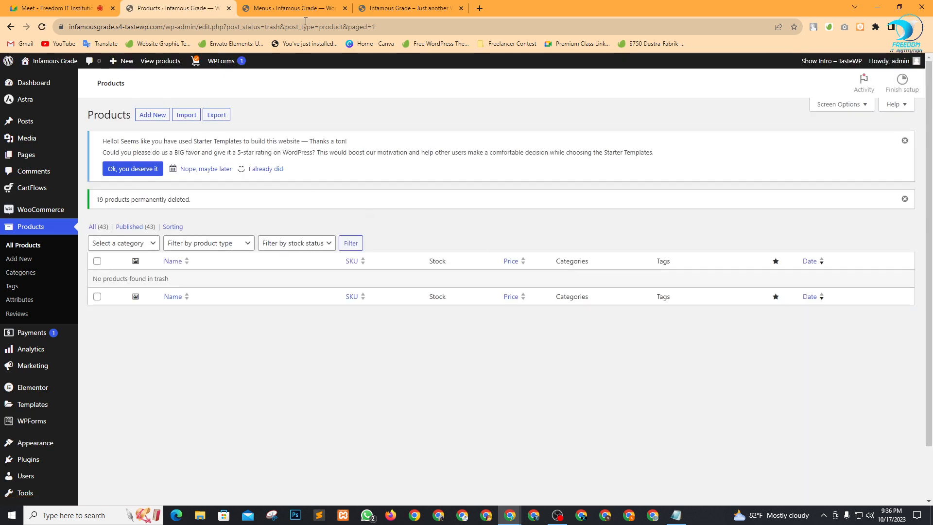
key(ctrl+Tab)
key(ctrl+Tab)
click(42, 26)
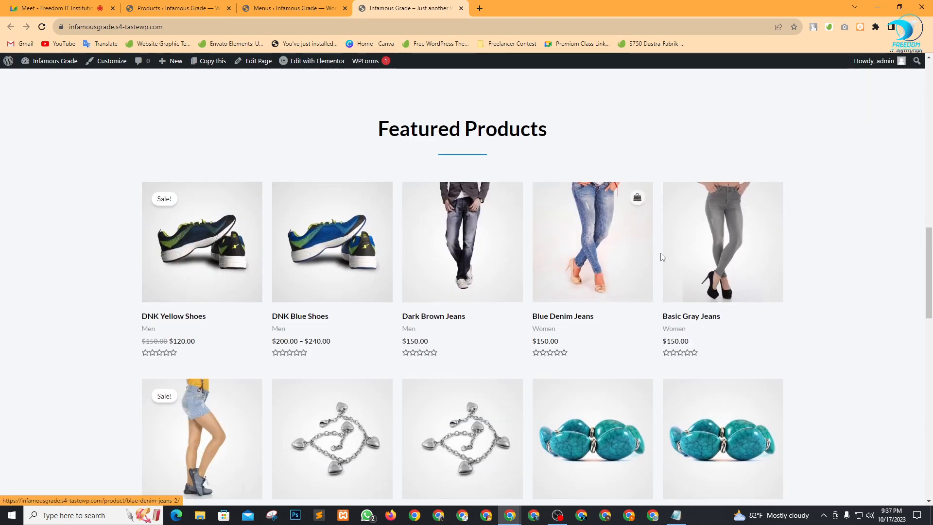
Return to the products admin list, show all products and go to its next page.
scroll(396, 360, down, 3)
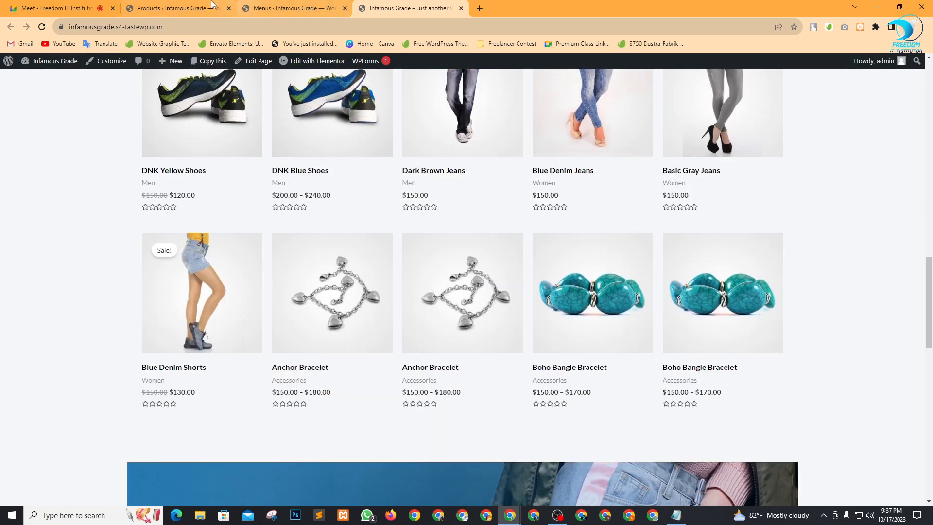
click(154, 5)
click(100, 247)
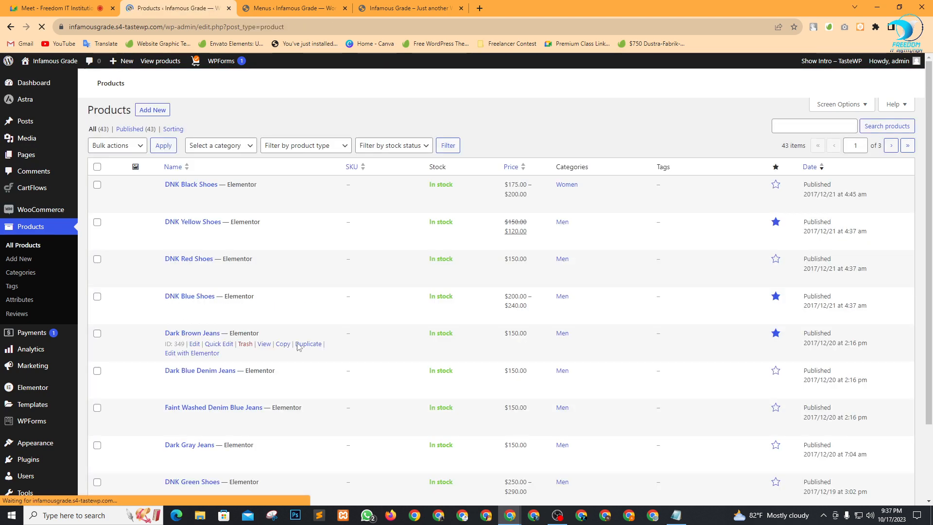
scroll(308, 358, down, 10)
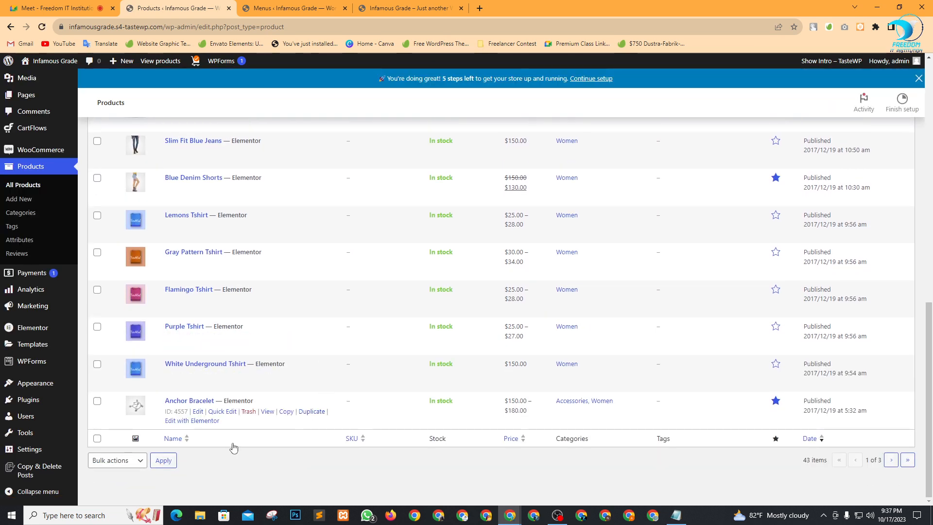
click(891, 479)
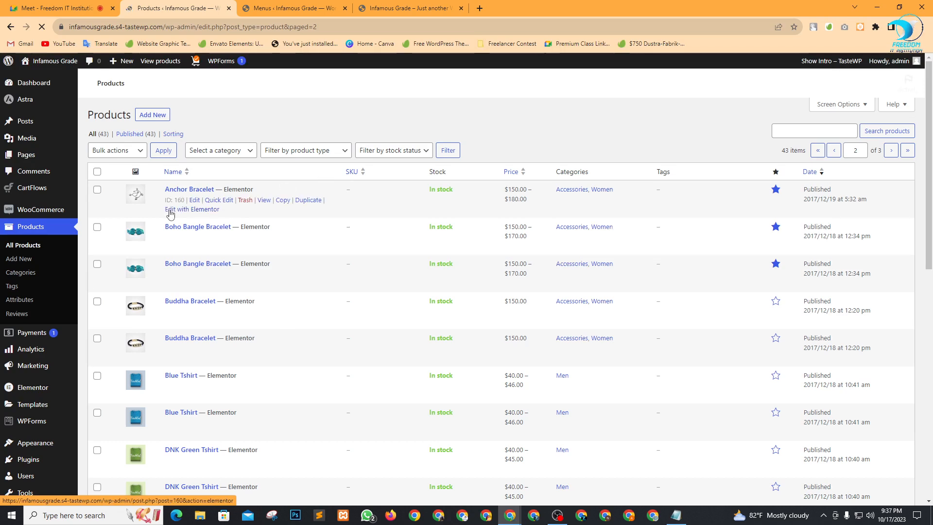
Tick the duplicate products, from Anchor Bracelet and Boho Bangle Bracelet through Bright Gold Purse With Chain.
click(97, 255)
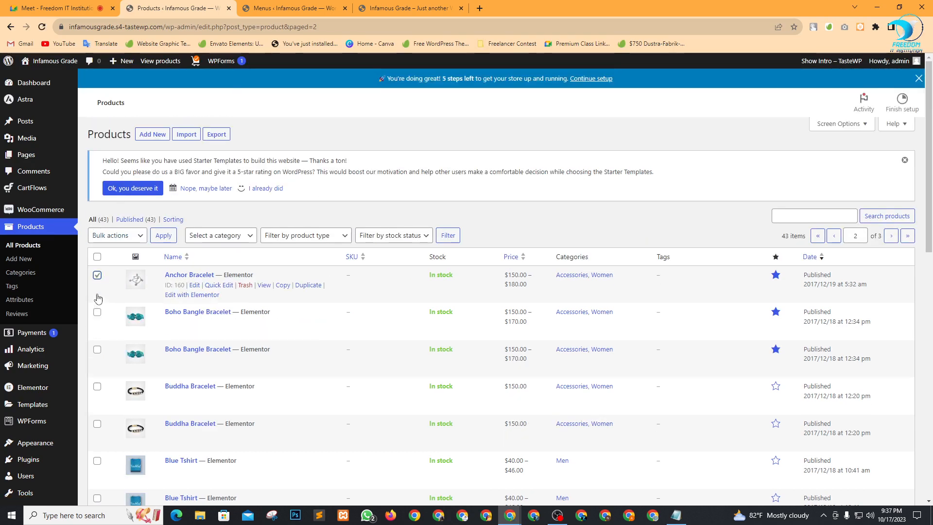
click(97, 300)
scroll(325, 362, down, 2)
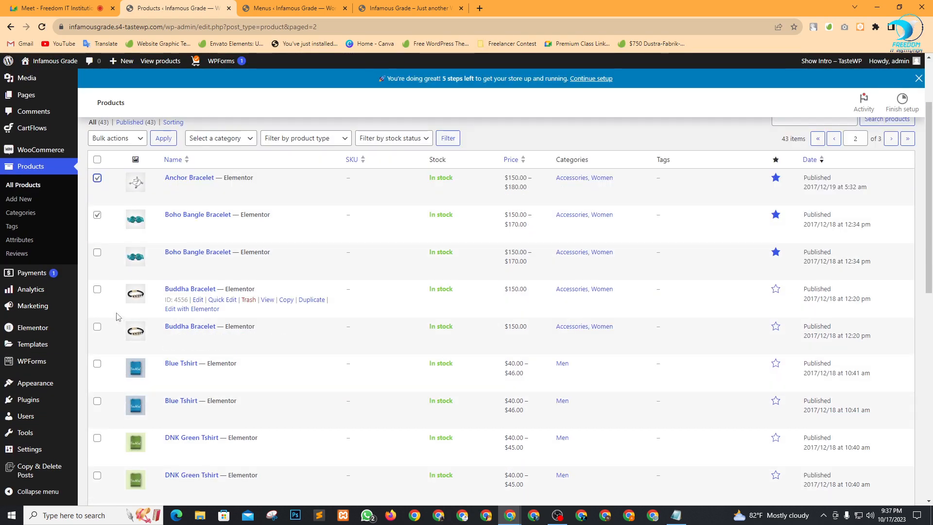
click(97, 326)
click(97, 437)
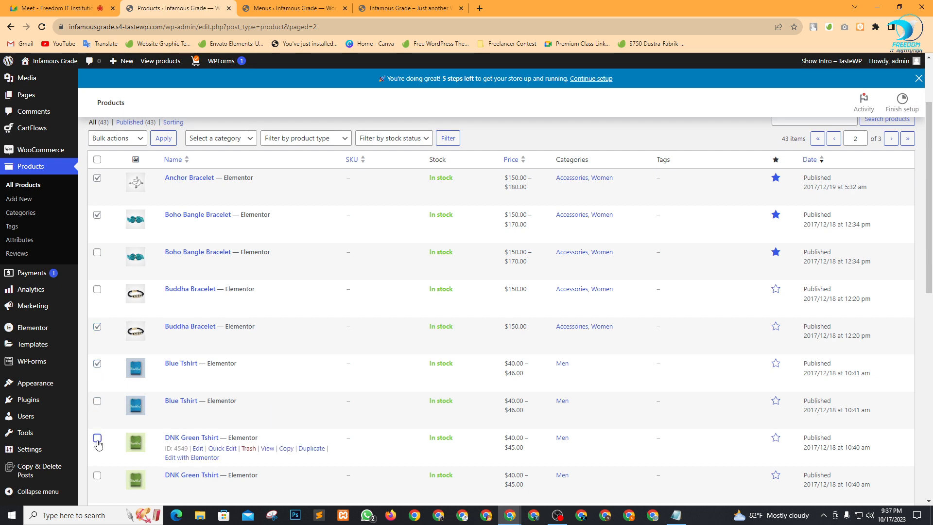
scroll(288, 371, down, 5)
click(96, 271)
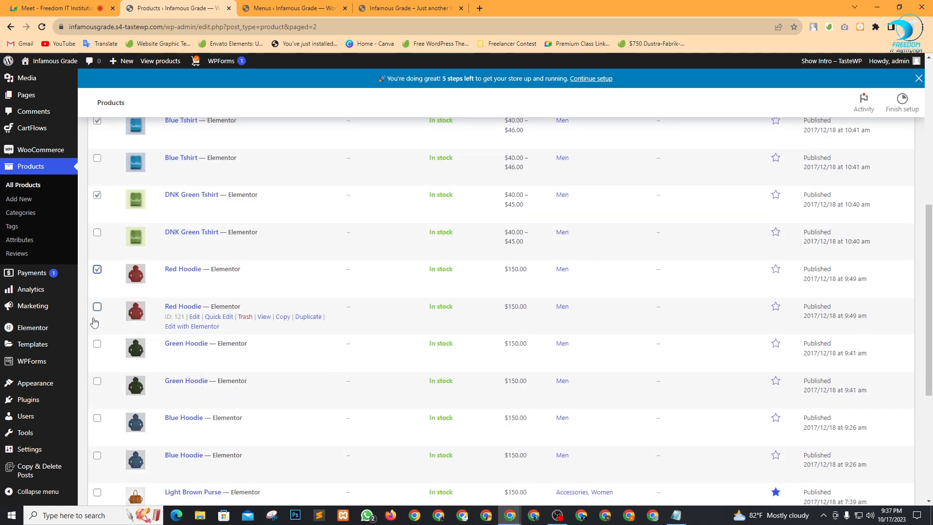
click(97, 344)
scroll(114, 418, down, 4)
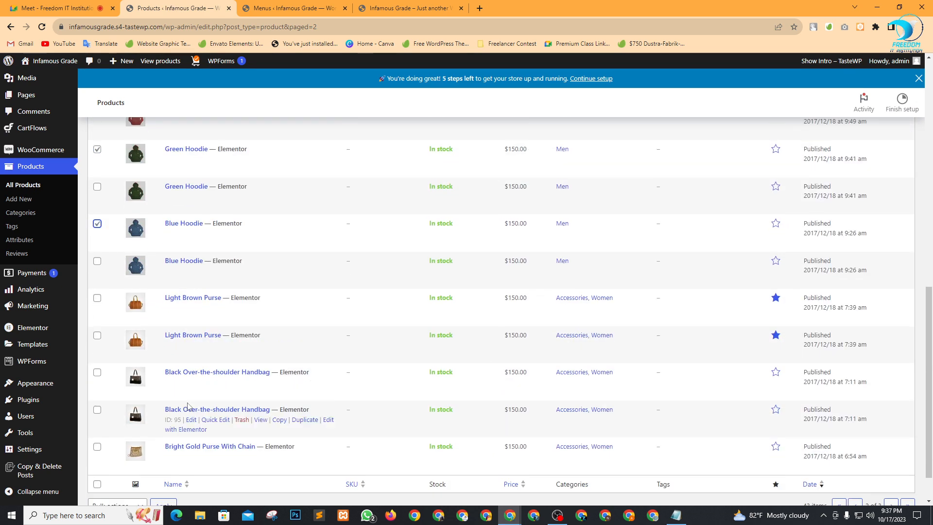
click(97, 373)
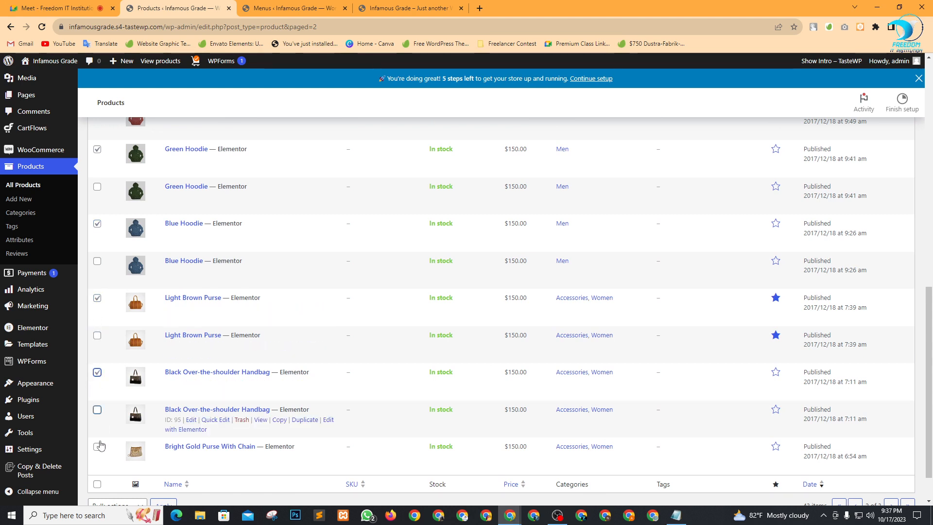
click(97, 446)
Apply the Move to Trash bulk action to the checked products.
scroll(307, 413, down, 1)
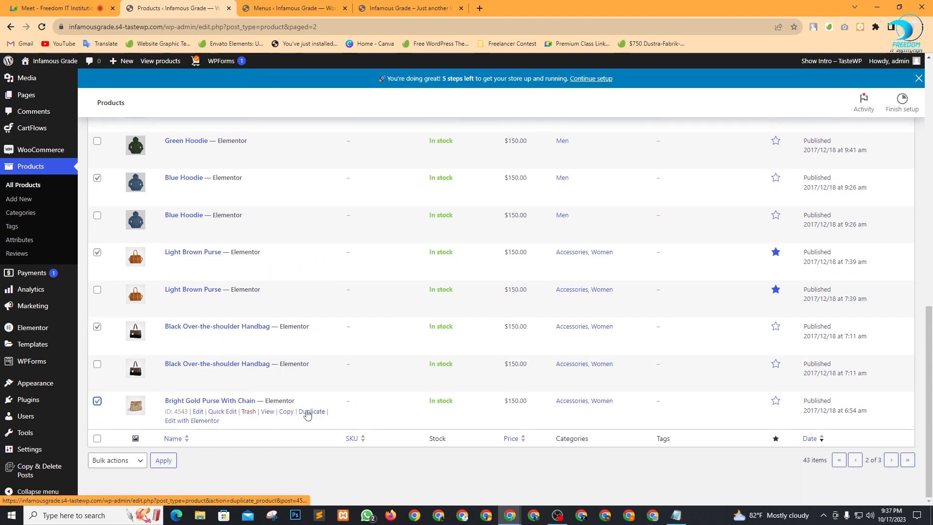
click(117, 462)
click(110, 437)
click(163, 460)
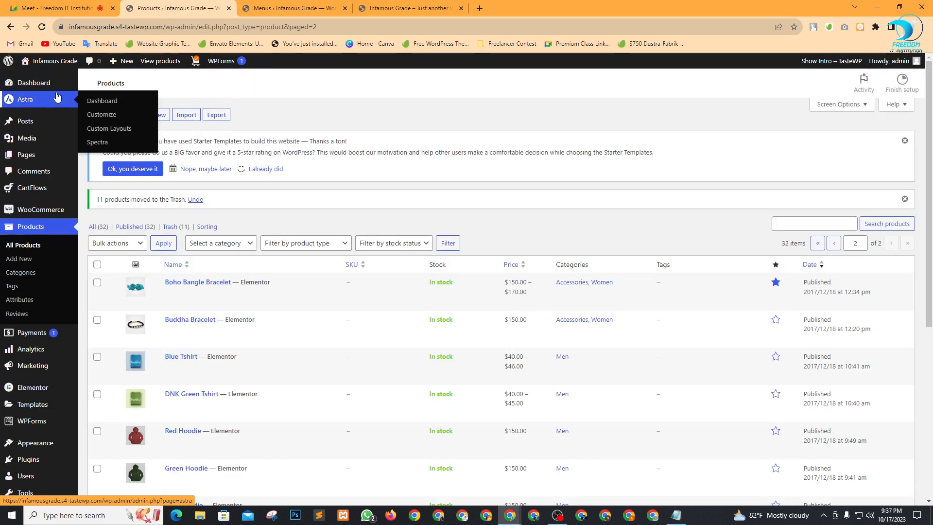
Check the live shop now lists single Anchor Bracelet and Boho Bangle Bracelet entries, then return to the Dashboard.
click(45, 87)
click(398, 8)
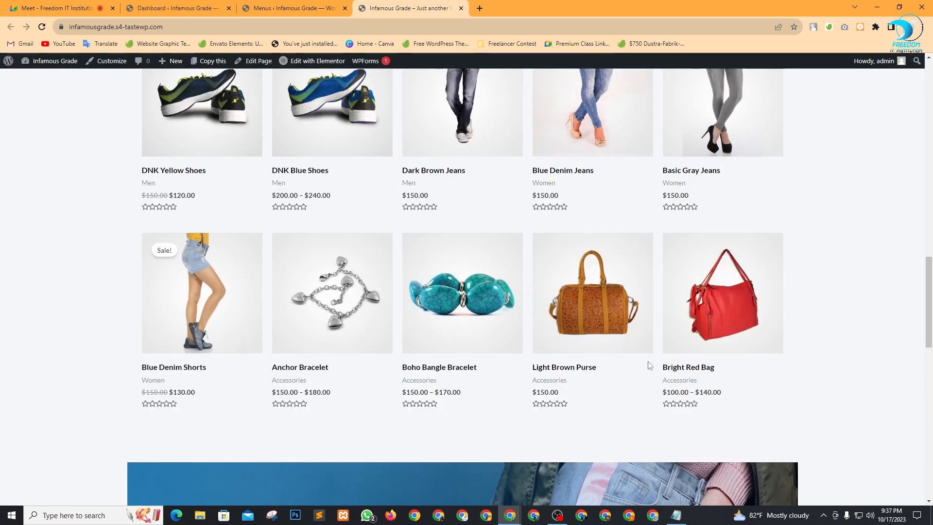
scroll(631, 340, down, 8)
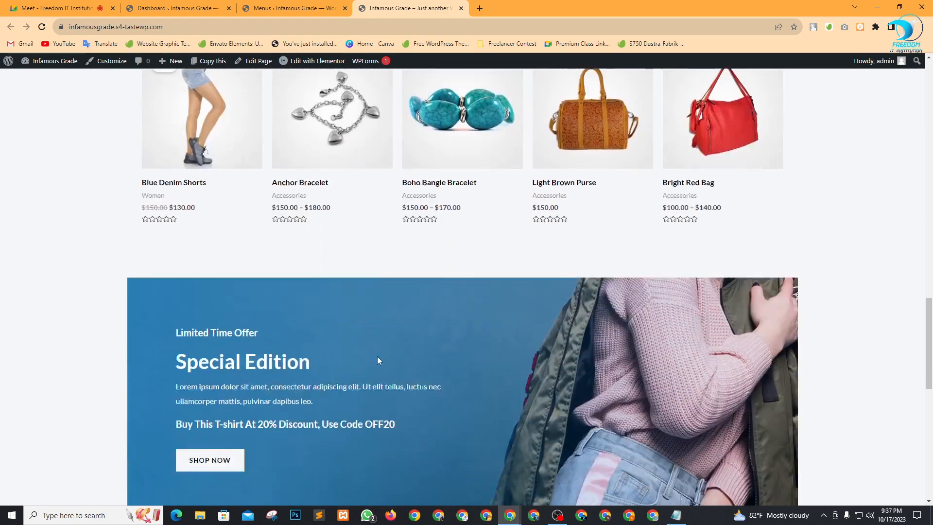
scroll(378, 360, down, 10)
scroll(568, 346, up, 20)
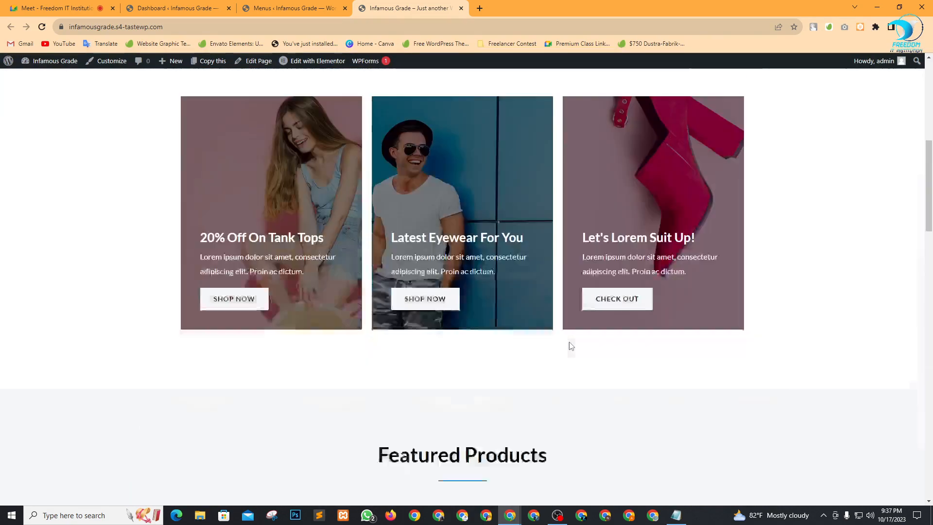
scroll(571, 346, up, 5)
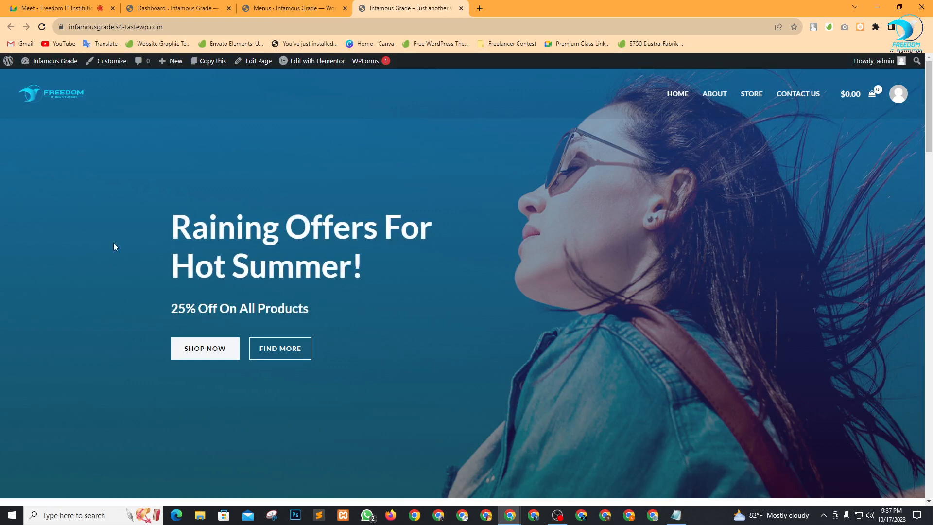
click(175, 8)
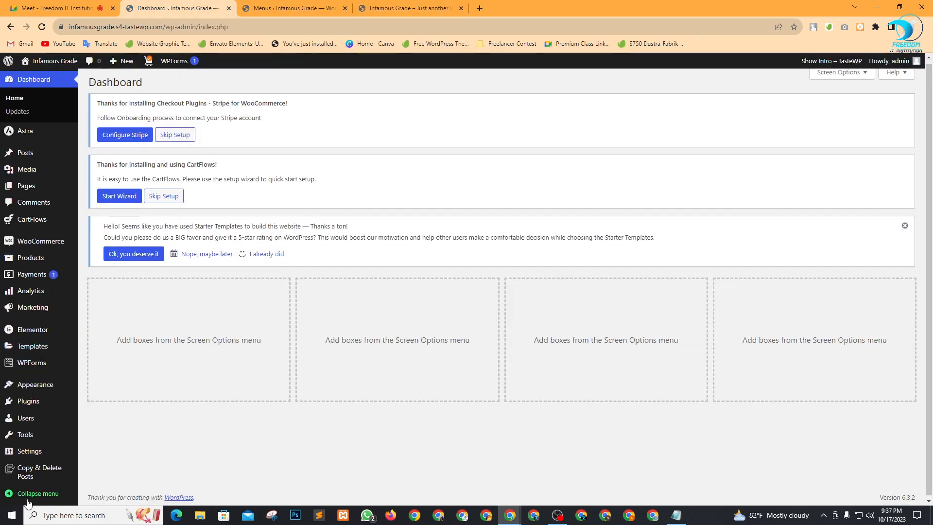
Change the Site Title in General settings to Boom Shop, save, and view the live site.
mouse_move(31, 451)
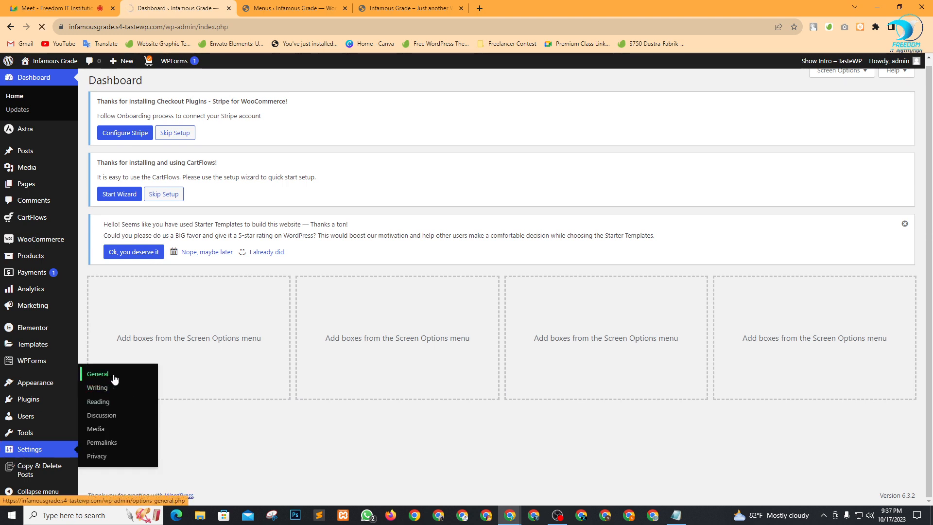
click(97, 374)
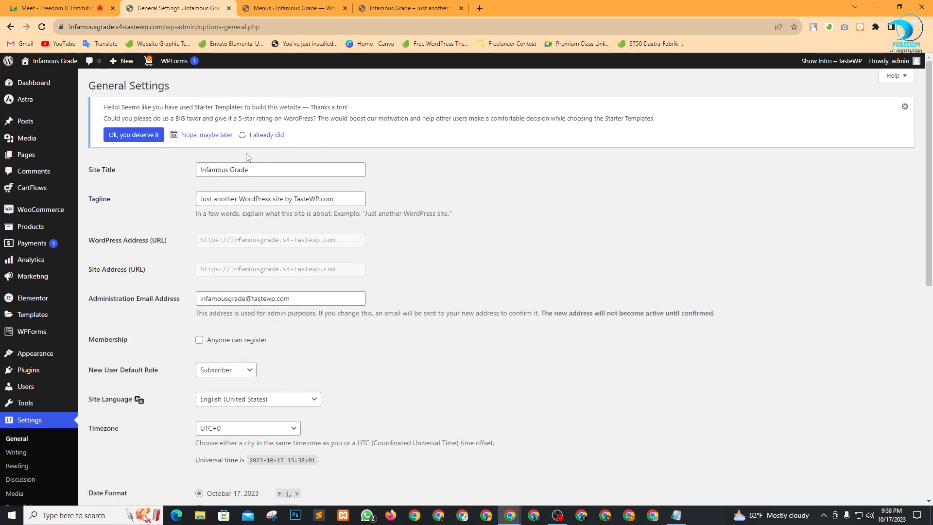
drag(270, 170, 95, 172)
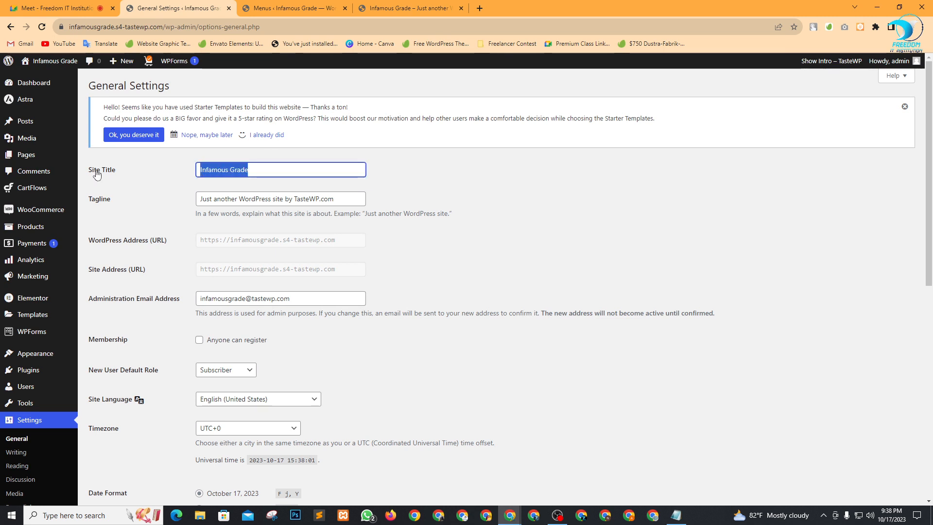
text(Boom Shop)
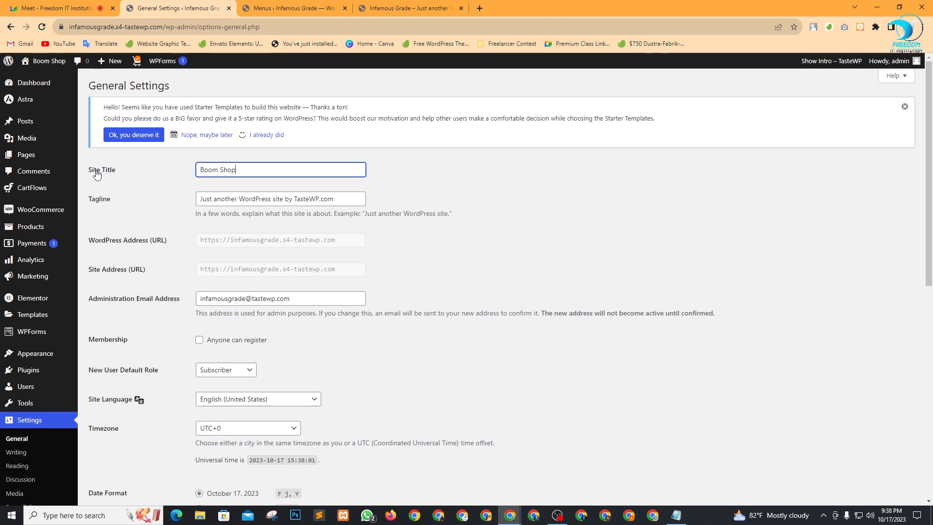
scroll(342, 225, down, 7)
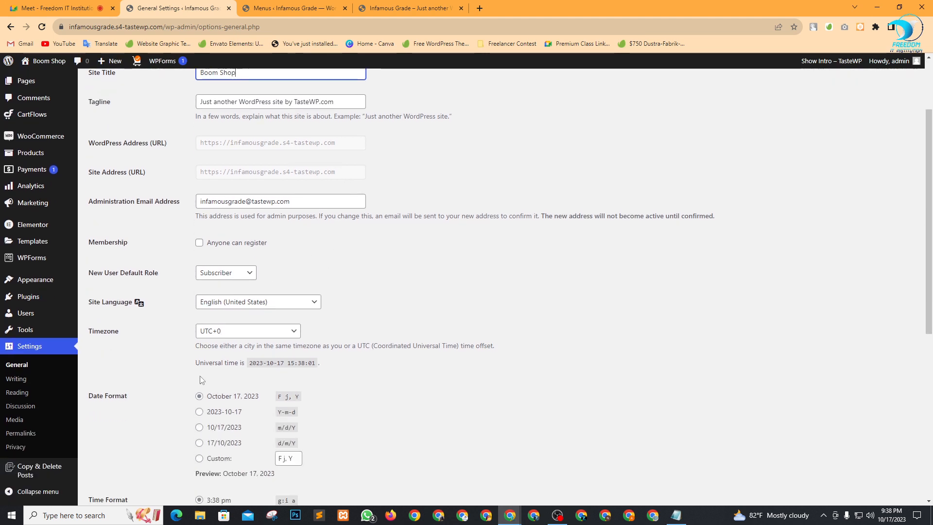
click(119, 482)
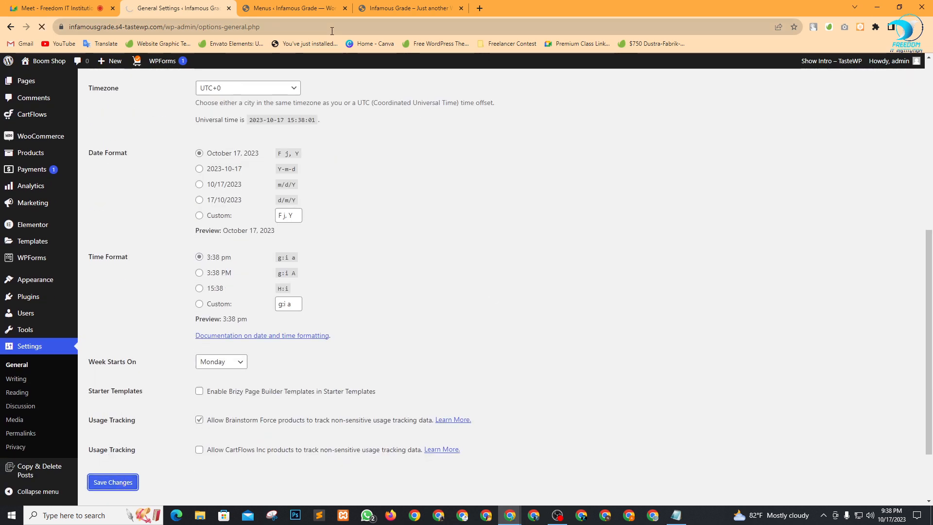
click(367, 11)
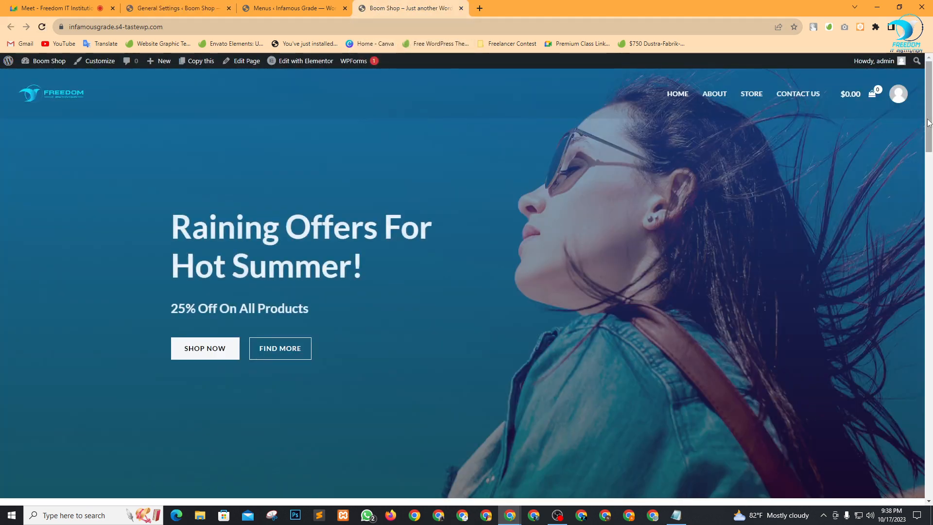
Confirm the footer copyright shows Boom Shop, then open the home page in Elementor.
drag(928, 132, 928, 477)
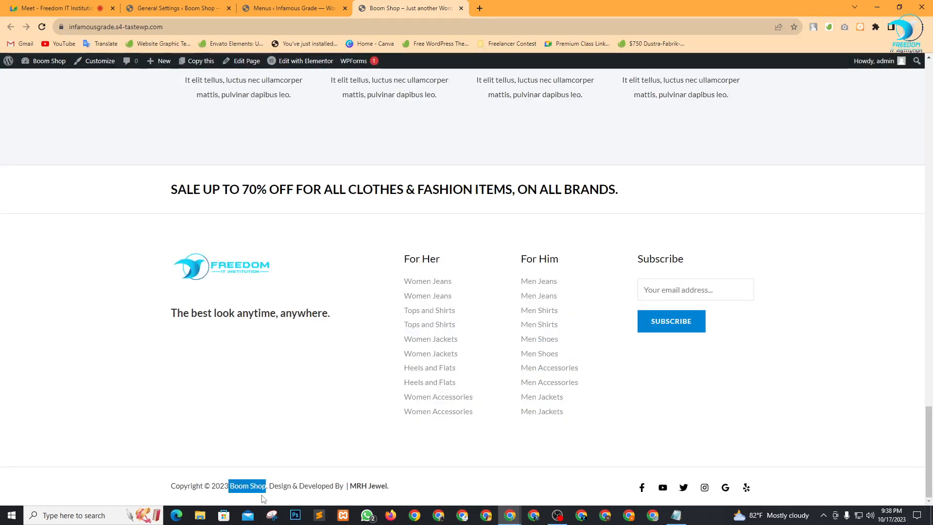
click(524, 499)
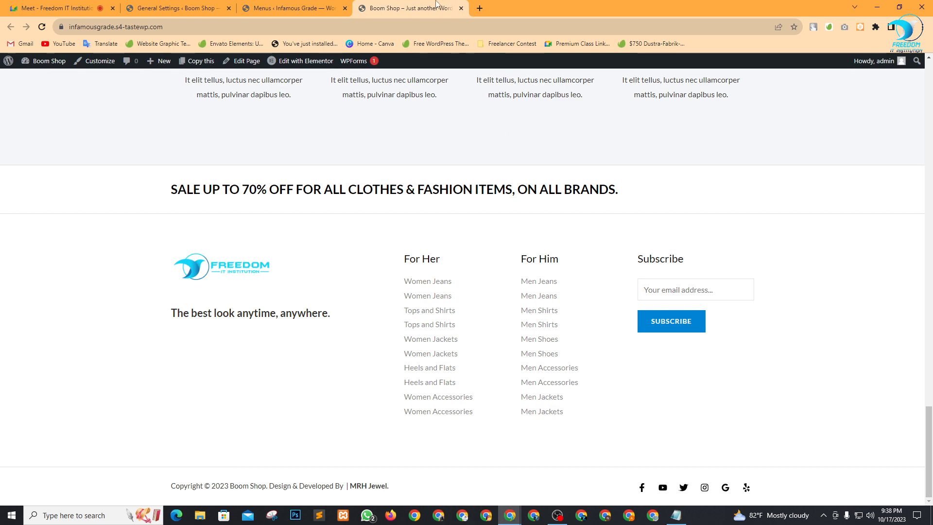
scroll(416, 402, up, 15)
scroll(413, 393, up, 10)
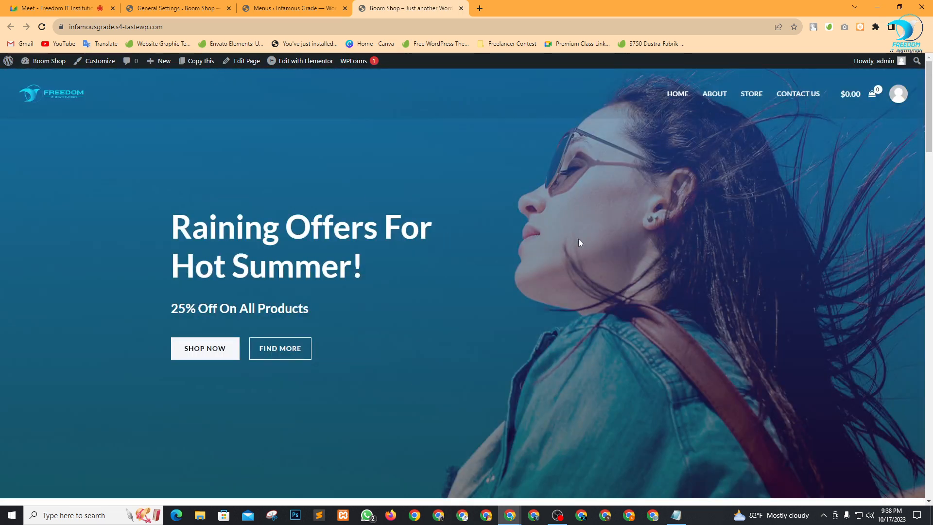
click(300, 65)
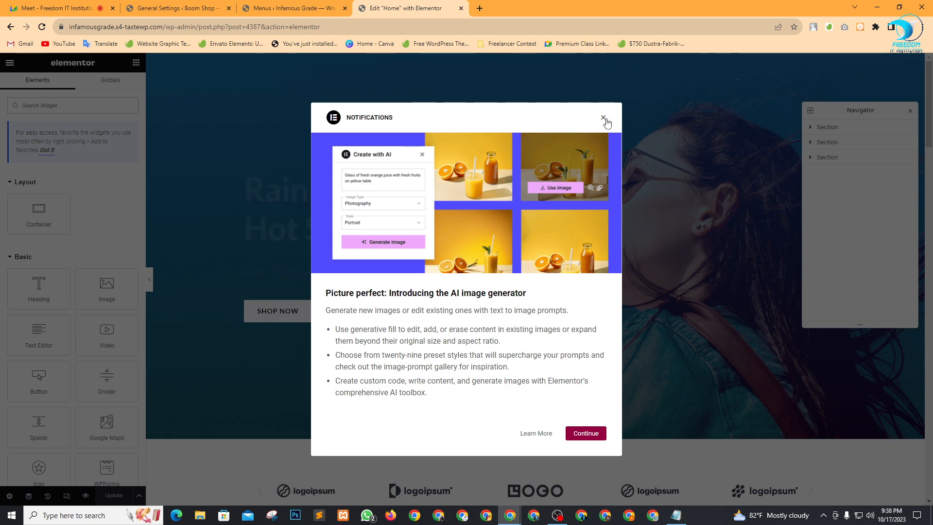
Dismiss the notifications and add 'Boom & Cool' to the start of the hero heading.
click(603, 117)
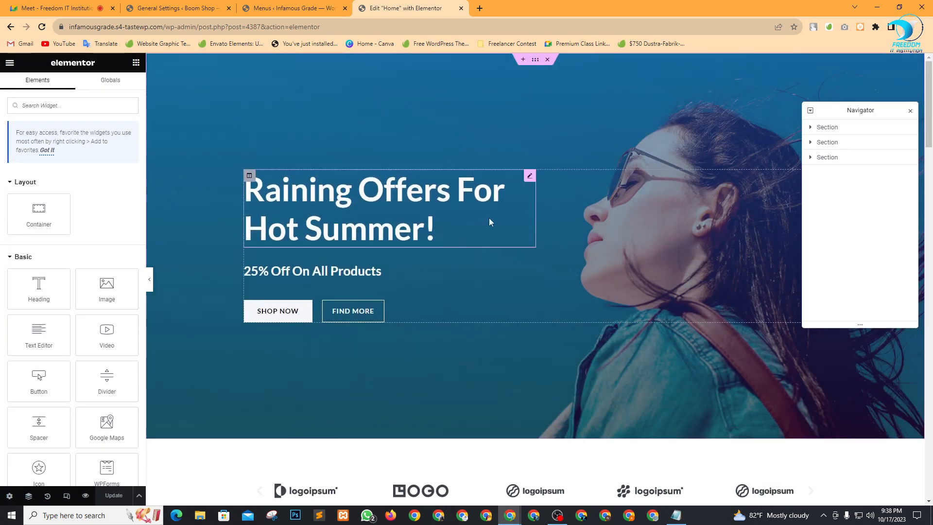
click(460, 196)
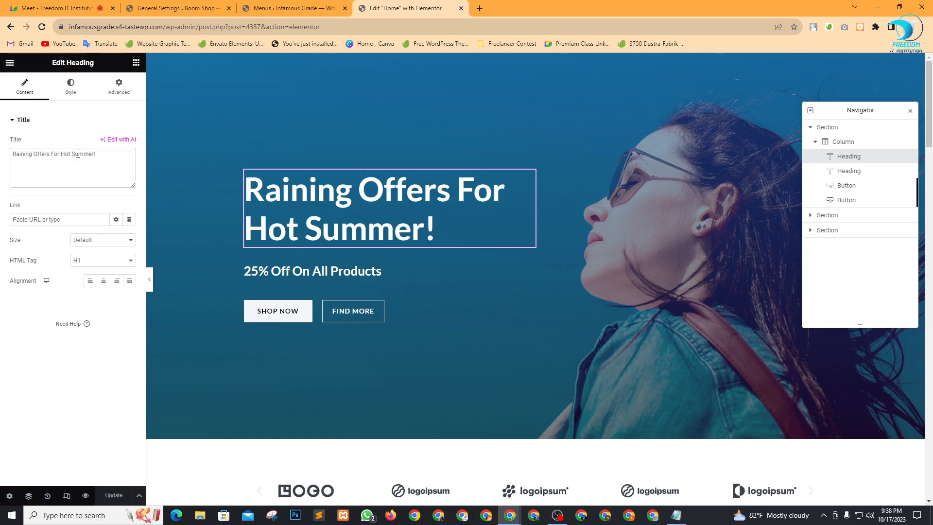
click(13, 155)
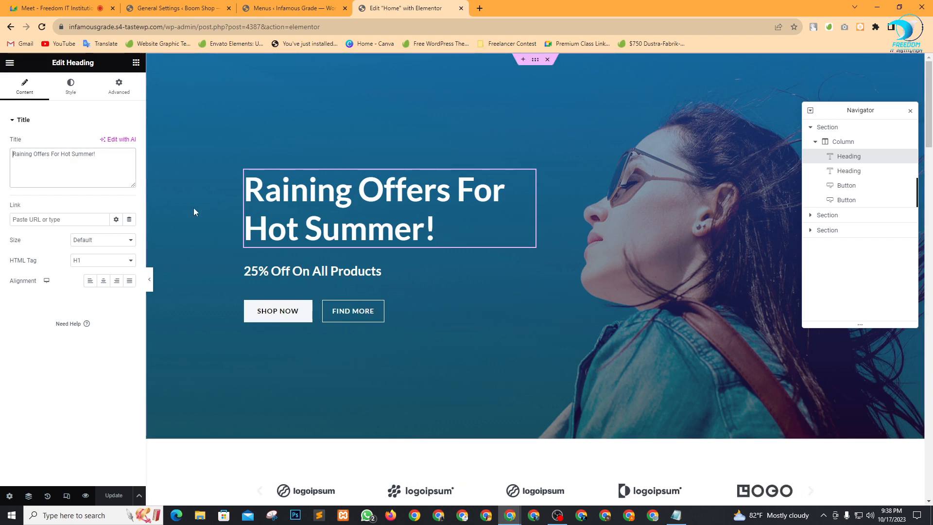
text(Boom )
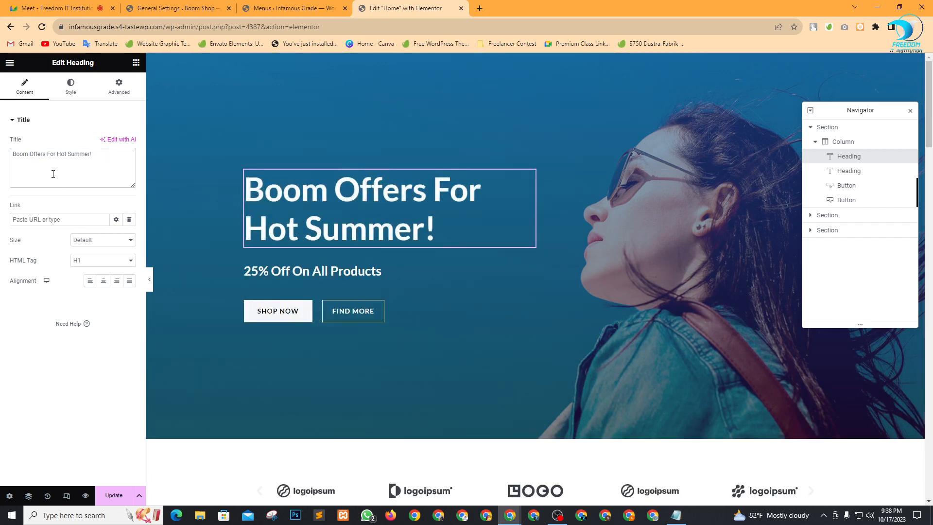
text(& Co)
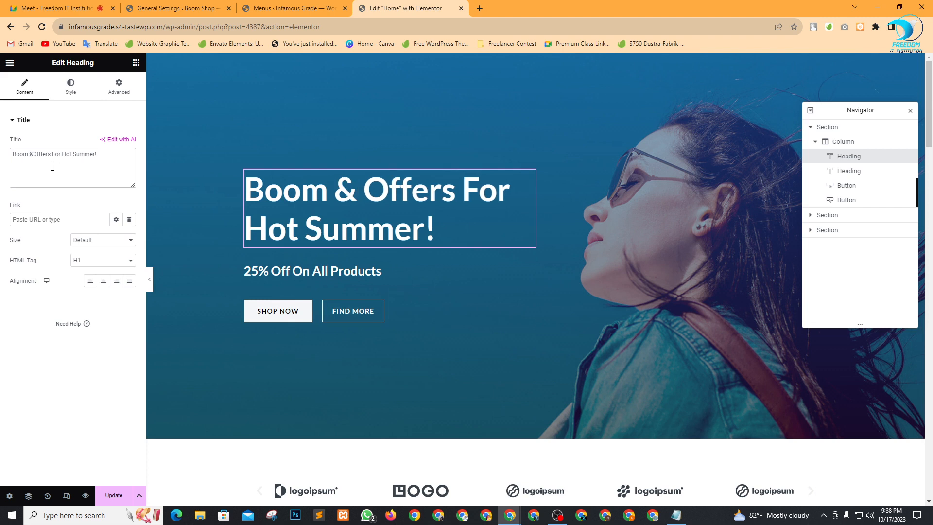
text(ol)
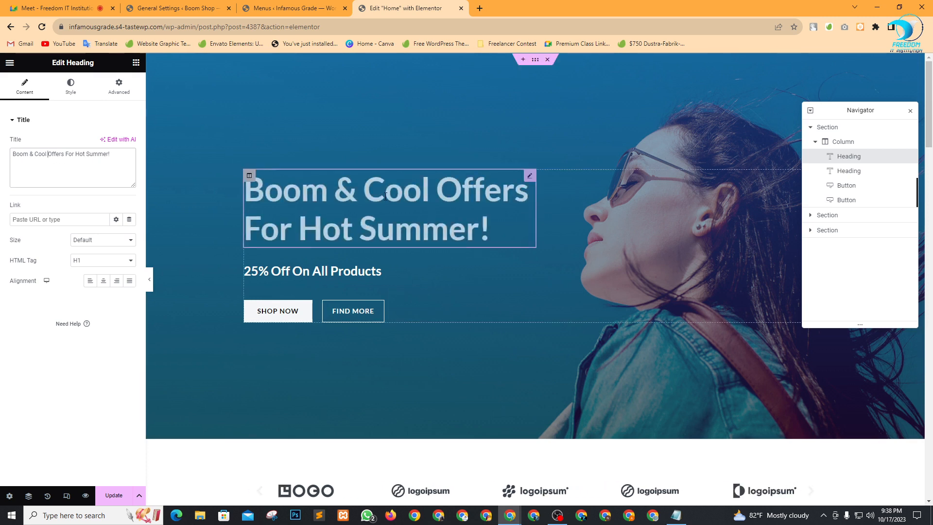
Change the 25% Off subheading to 50% Off and update the page.
click(309, 276)
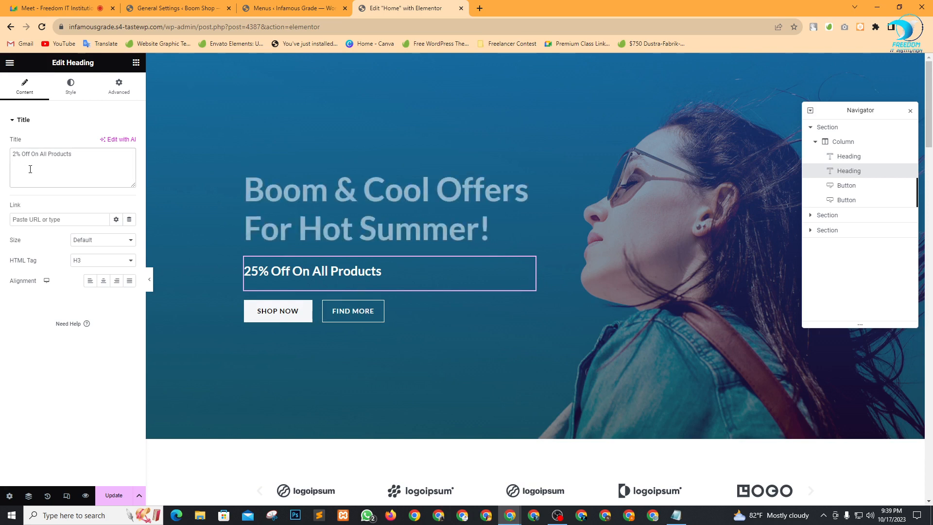
key(BackSpace)
key(BackSpace)
text(50)
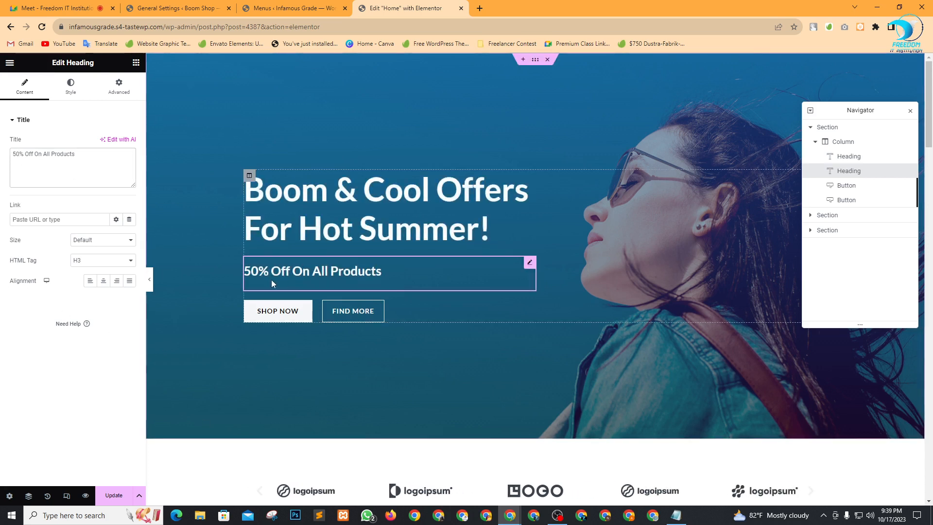
click(114, 496)
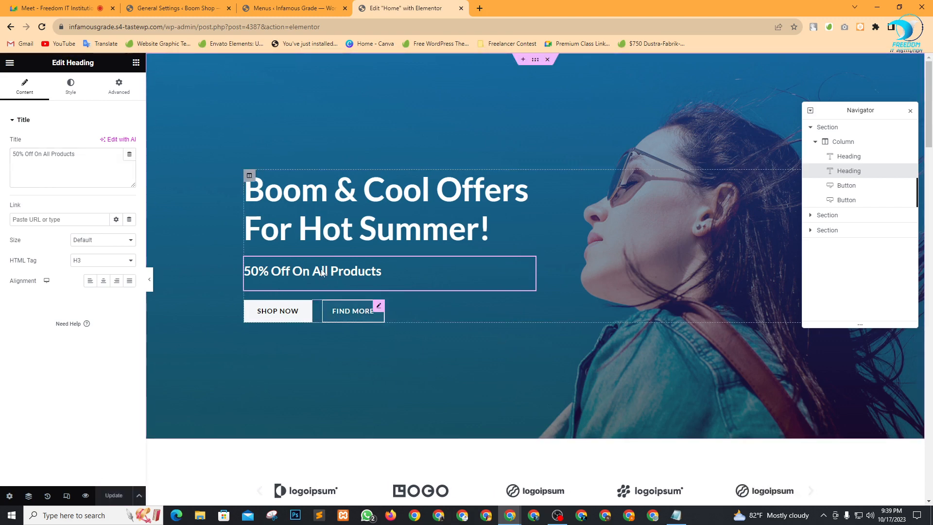
Select the first promo card's column and open its Style background image chooser.
scroll(391, 272, down, 8)
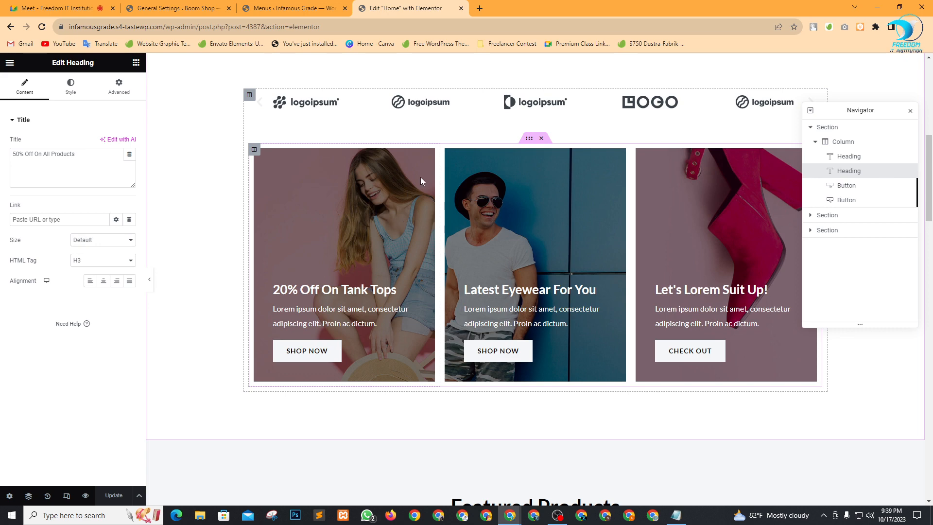
scroll(700, 241, up, 1)
scroll(699, 240, up, 3)
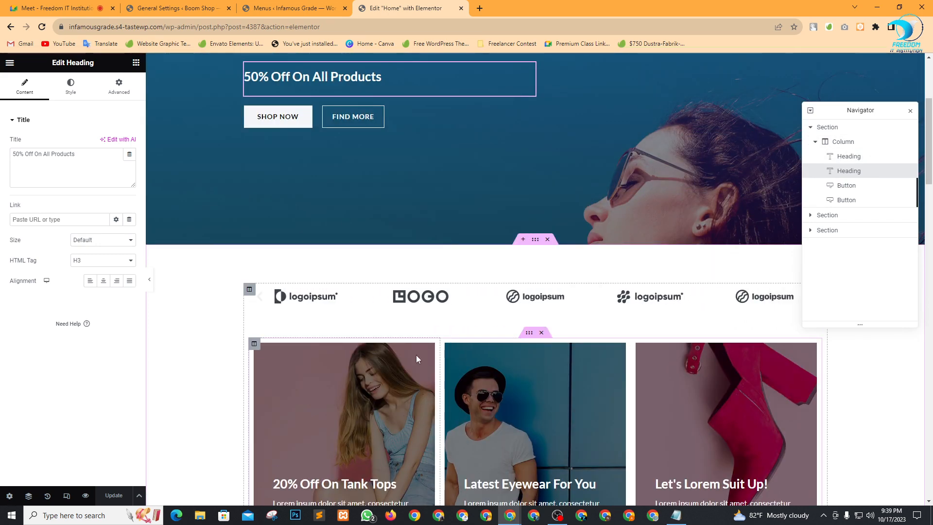
click(253, 345)
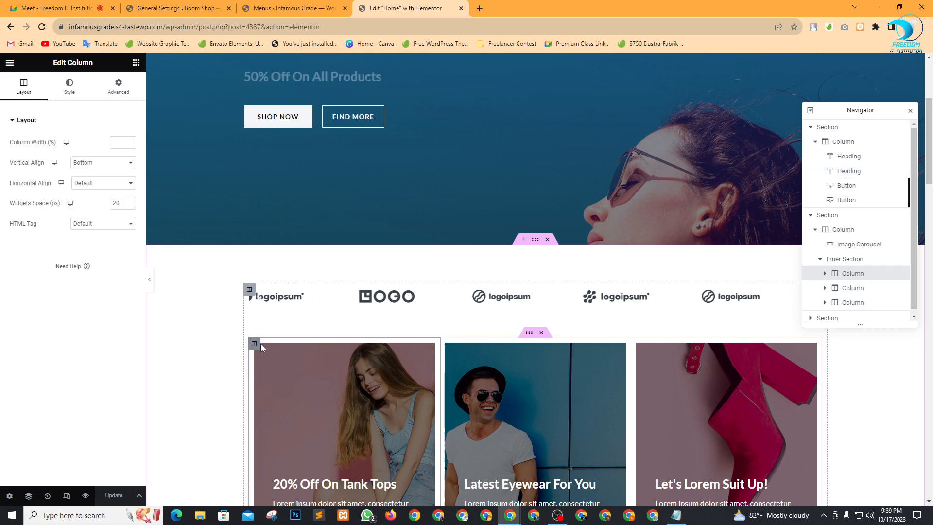
scroll(291, 354, down, 2)
scroll(300, 359, down, 2)
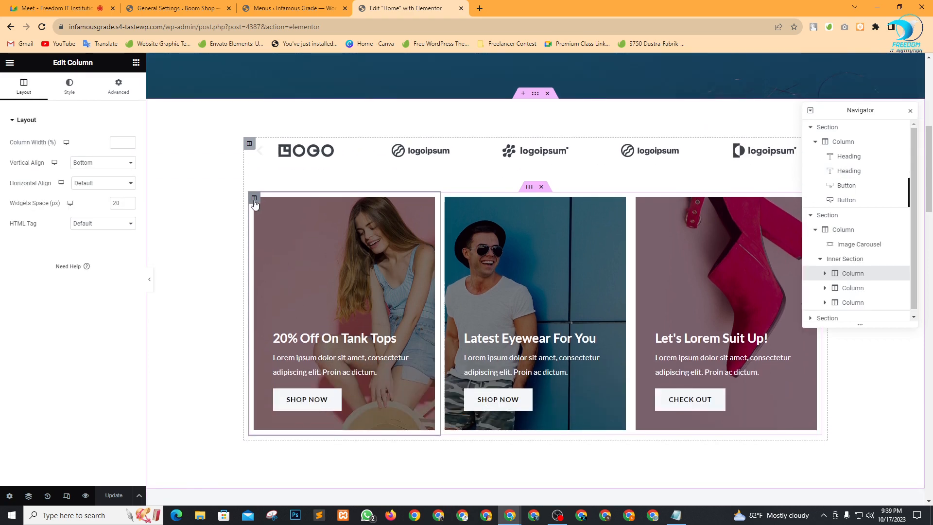
click(69, 86)
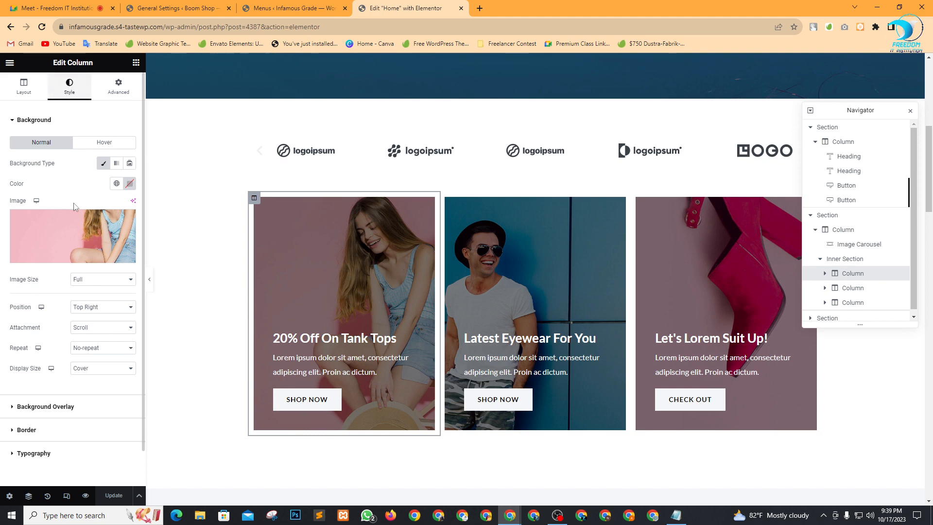
click(96, 226)
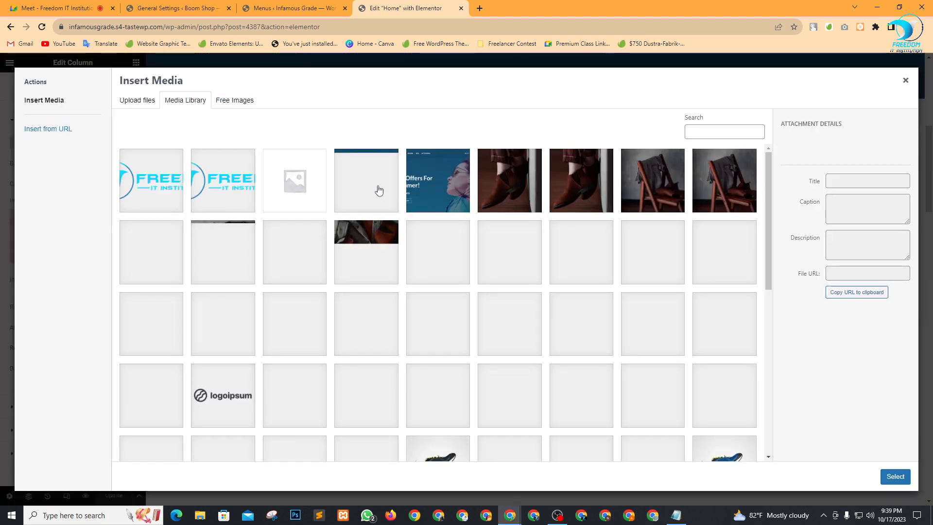
Upload gfffffffhb.png from Downloads and set it as the 20% Off On Tank Tops background.
scroll(425, 241, down, 8)
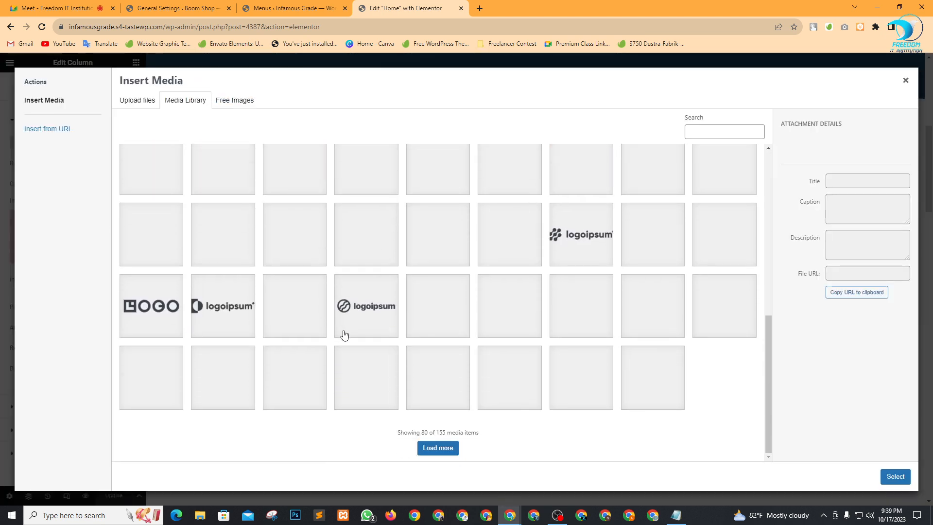
click(142, 106)
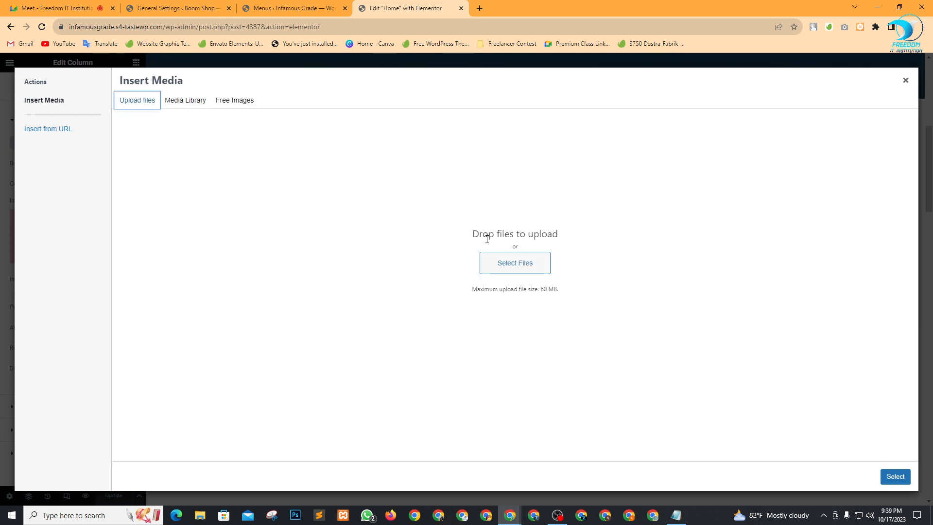
click(523, 265)
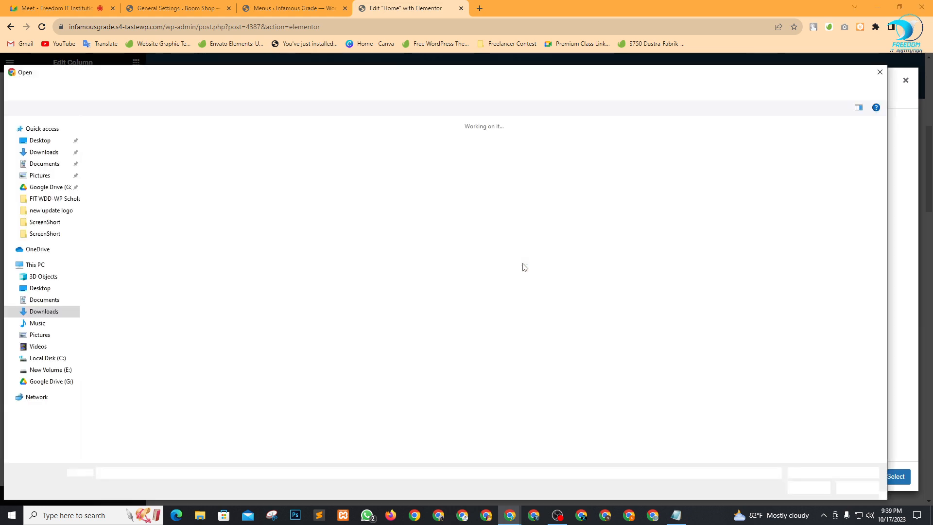
scroll(452, 300, down, 2)
scroll(452, 300, down, 15)
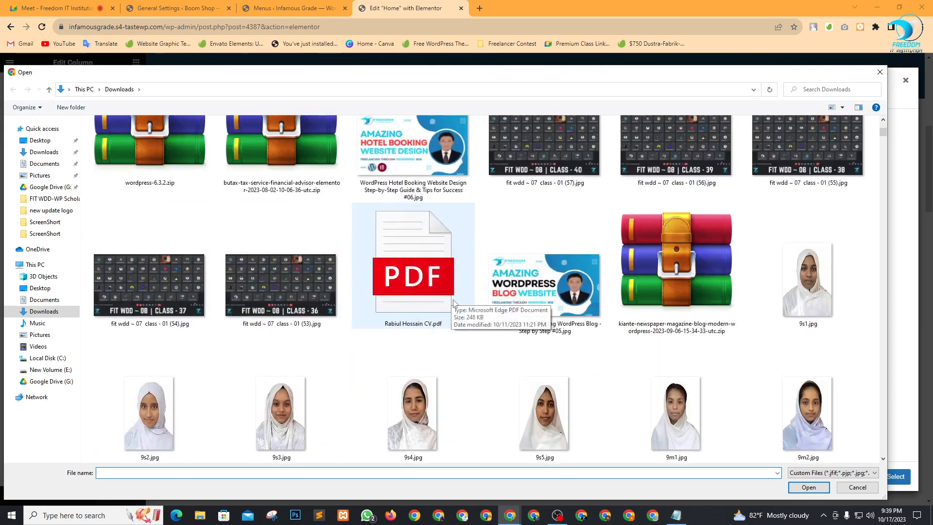
scroll(429, 335, down, 15)
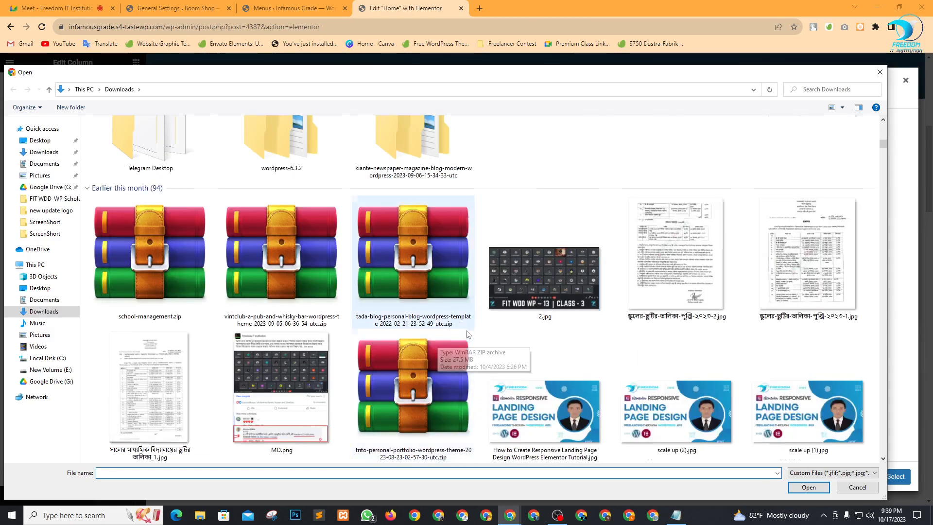
scroll(425, 337, down, 12)
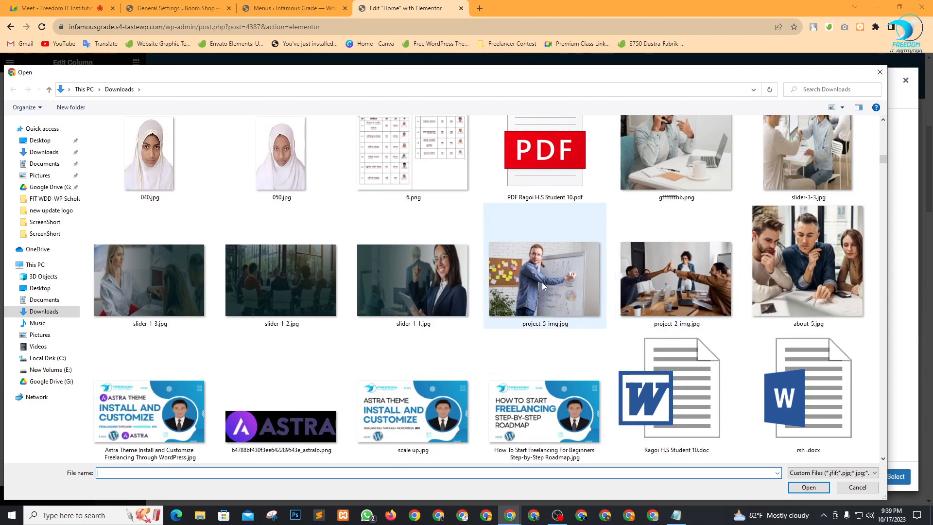
click(518, 289)
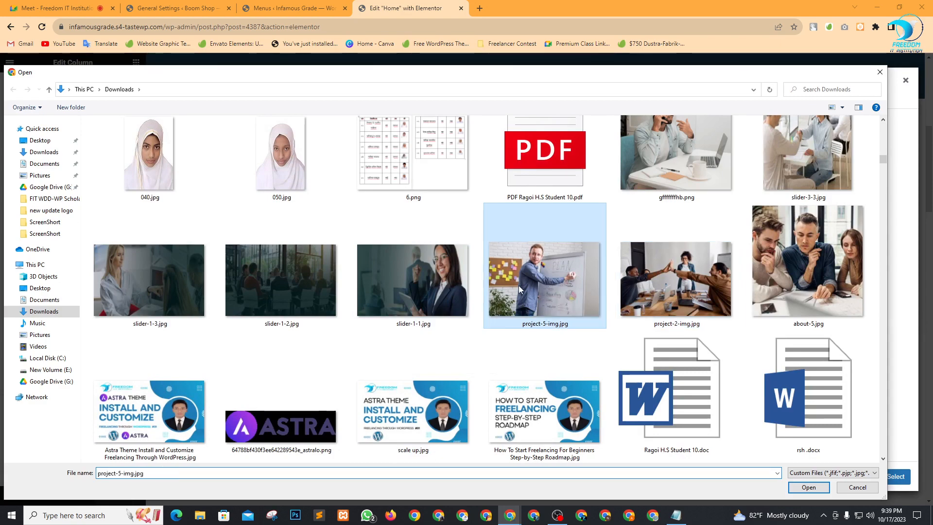
scroll(680, 383, down, 3)
scroll(723, 374, up, 5)
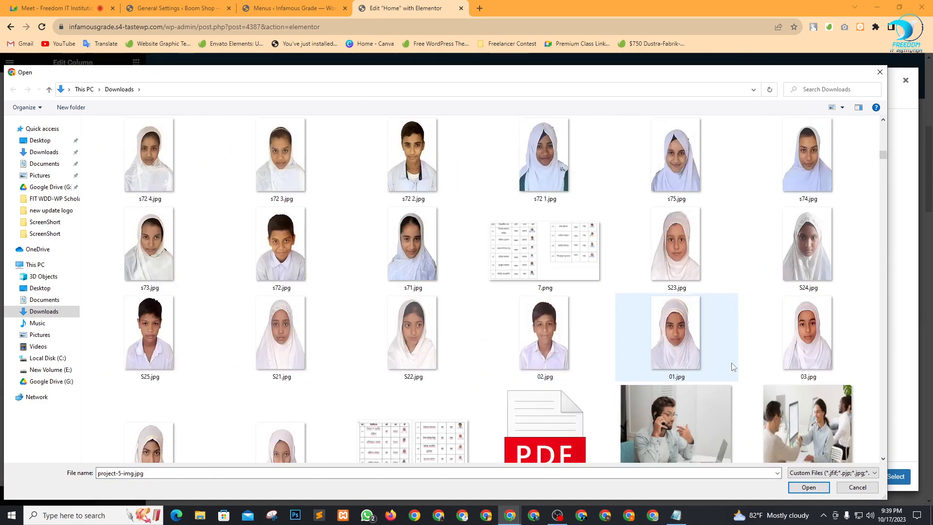
scroll(726, 369, down, 5)
scroll(695, 403, up, 3)
click(655, 277)
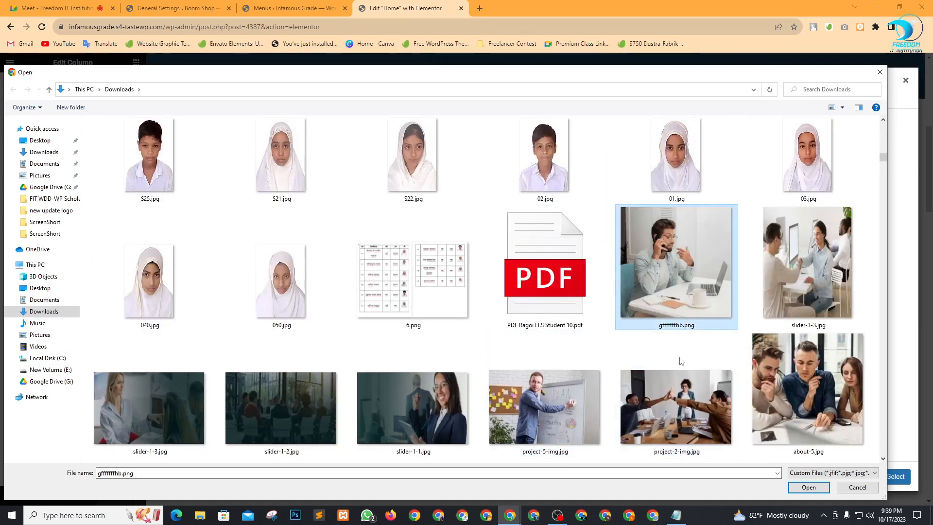
click(809, 488)
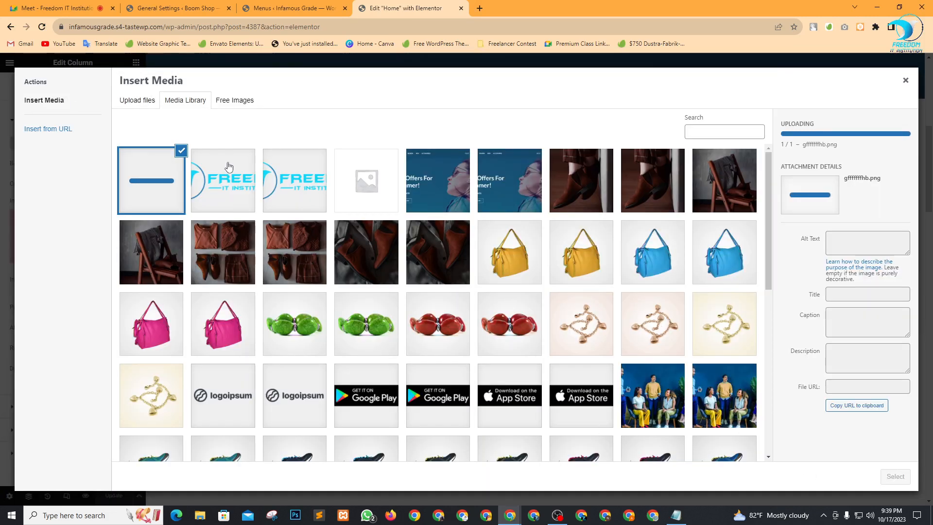
click(895, 476)
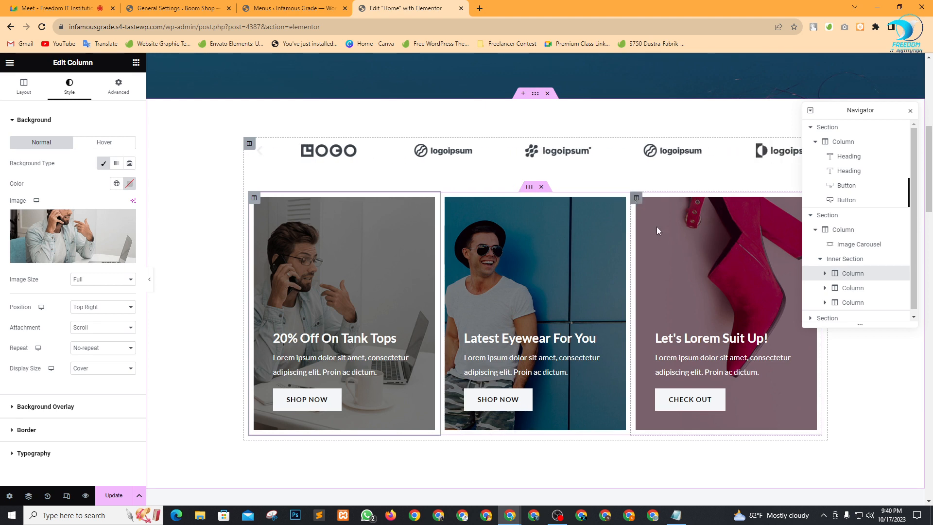
Select the third promo card's column and open its Style background image chooser.
mouse_move(127, 219)
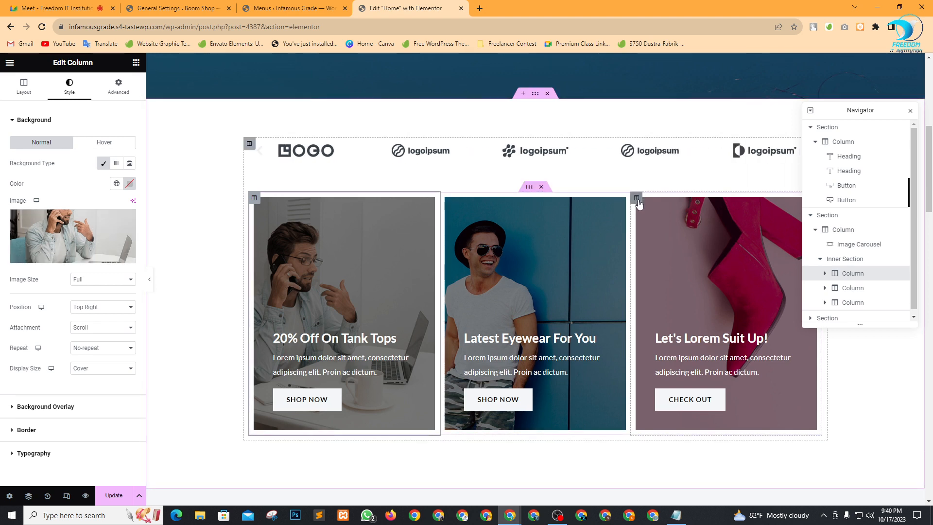
click(636, 198)
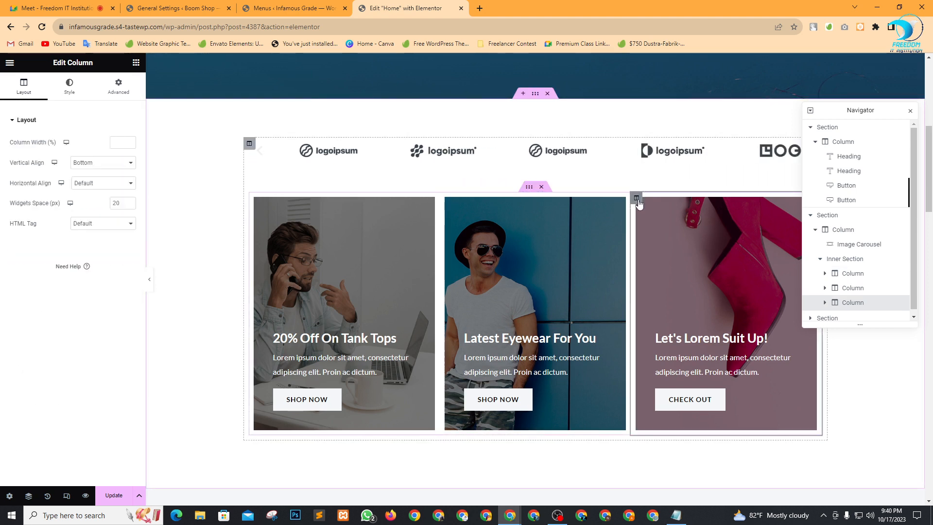
click(69, 87)
click(68, 221)
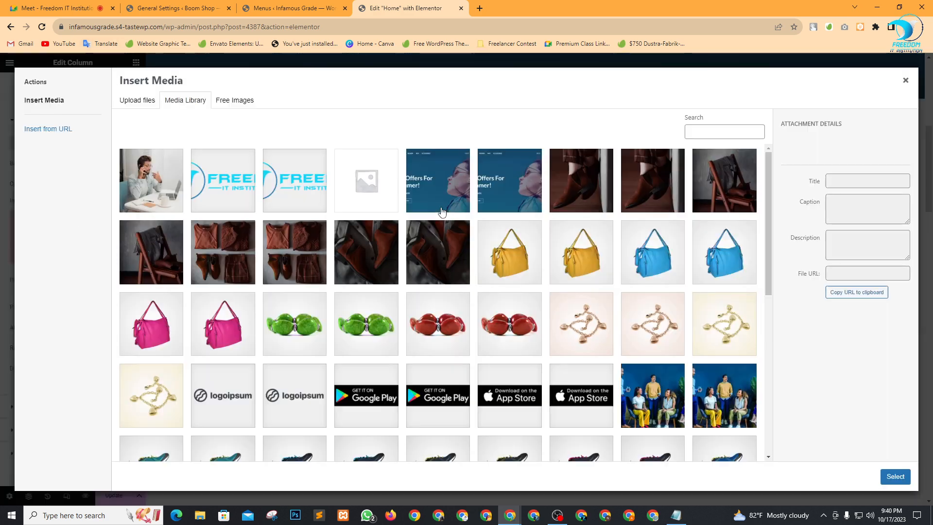
Upload slider-3-3.jpg and apply it as the Let's Lorem Suit Up! card background.
click(139, 101)
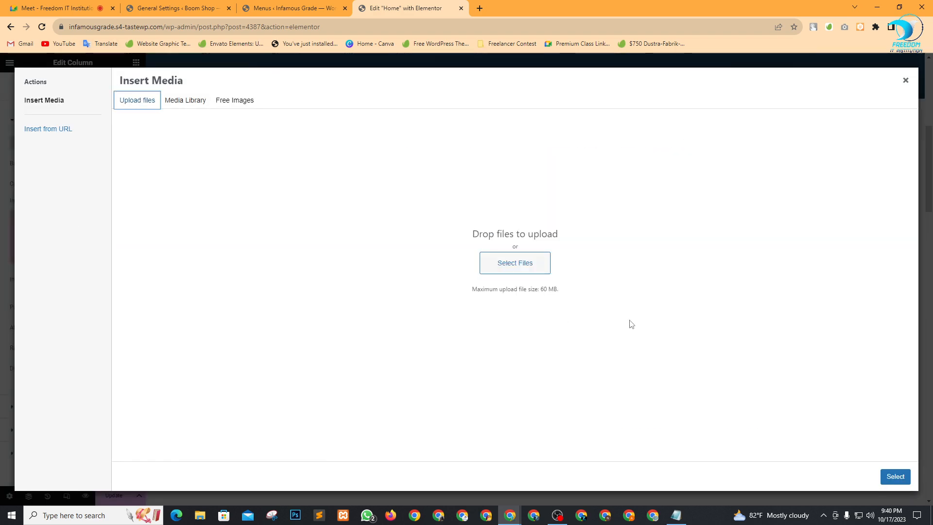
click(516, 263)
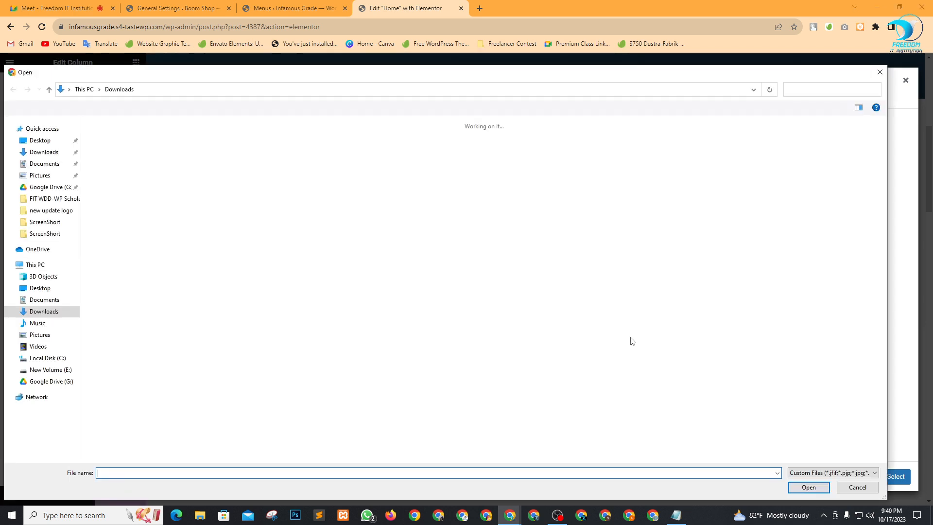
scroll(627, 335, down, 10)
scroll(615, 332, down, 10)
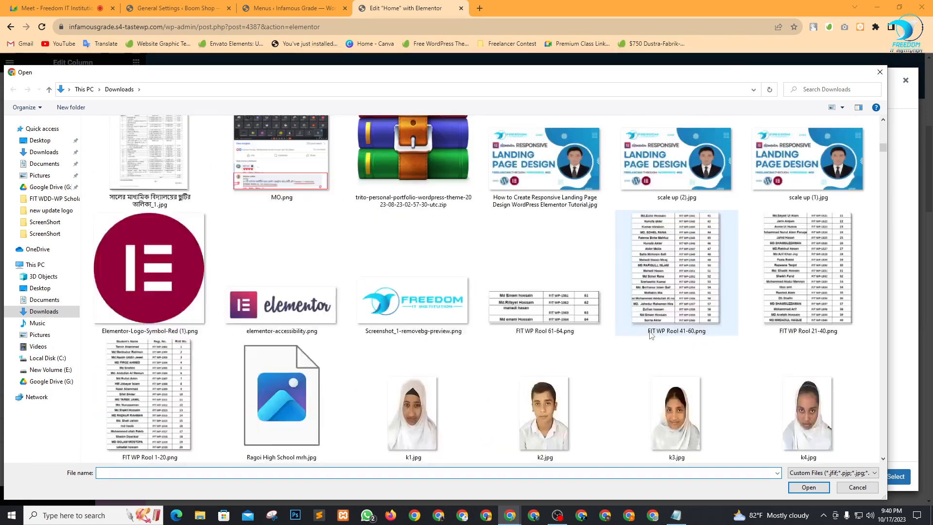
scroll(707, 336, down, 5)
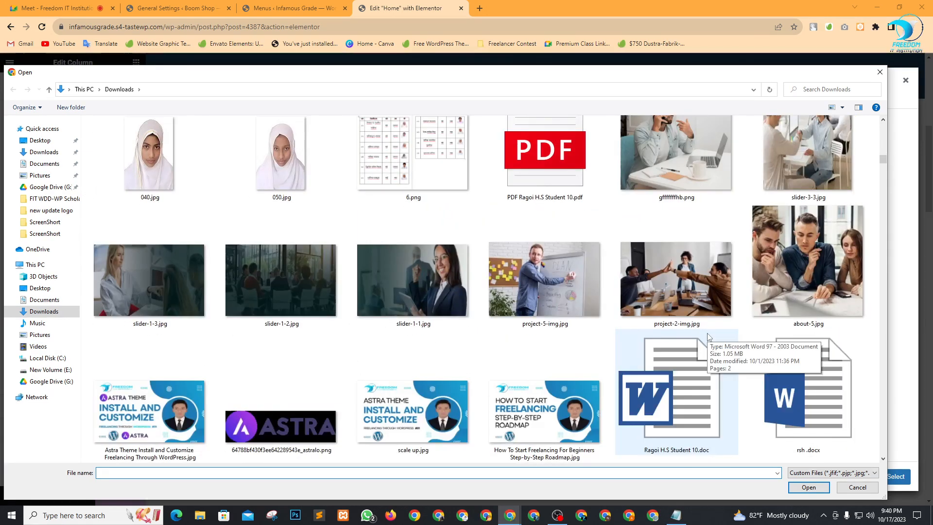
click(797, 249)
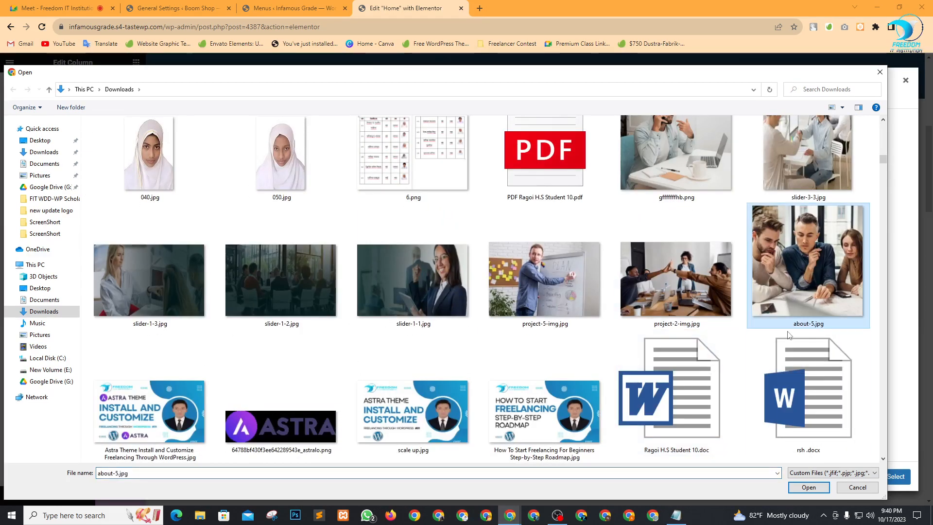
scroll(797, 270, up, 3)
double_click(797, 270)
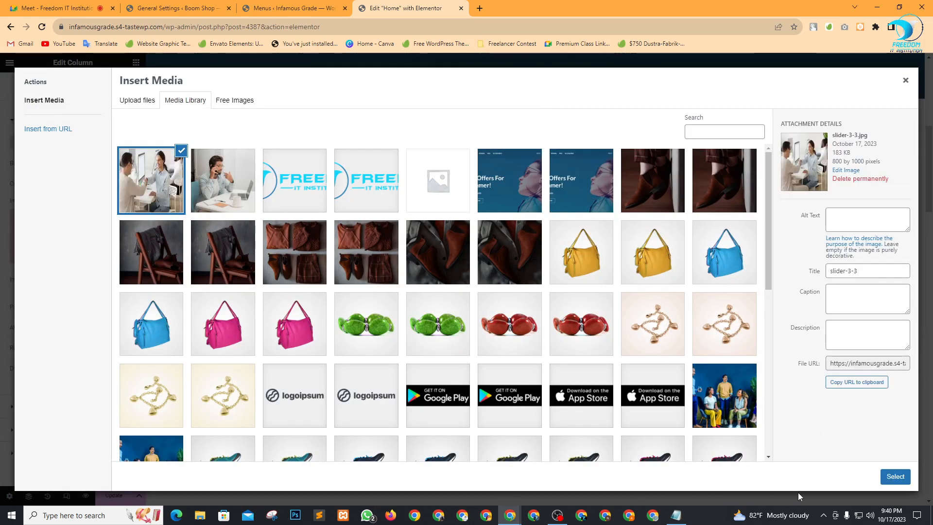
click(894, 476)
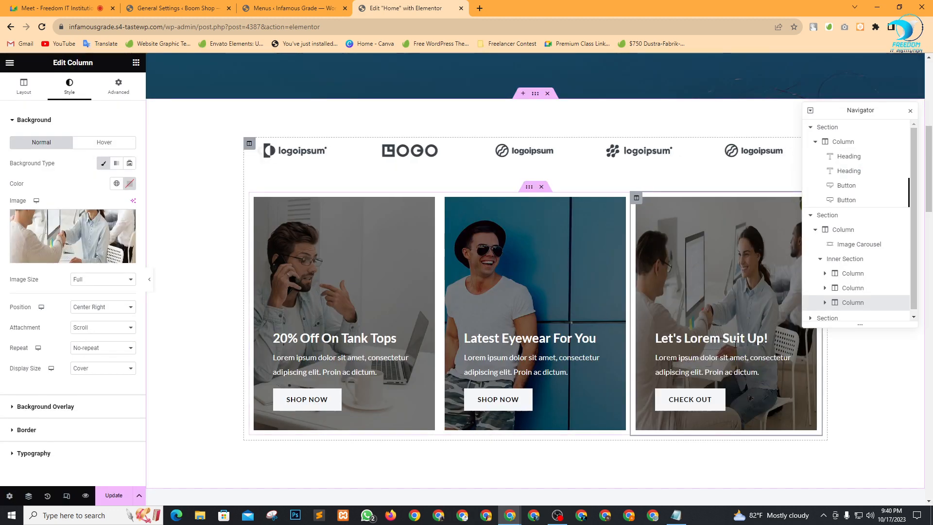
Edit the Featured Products heading to read 'Boom & Cool Featured Products' and update the page.
scroll(692, 311, down, 9)
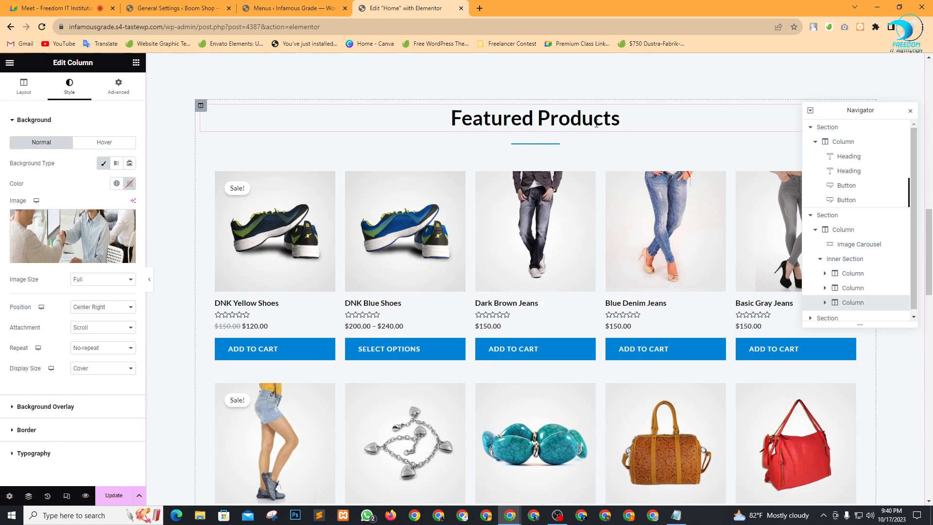
click(601, 121)
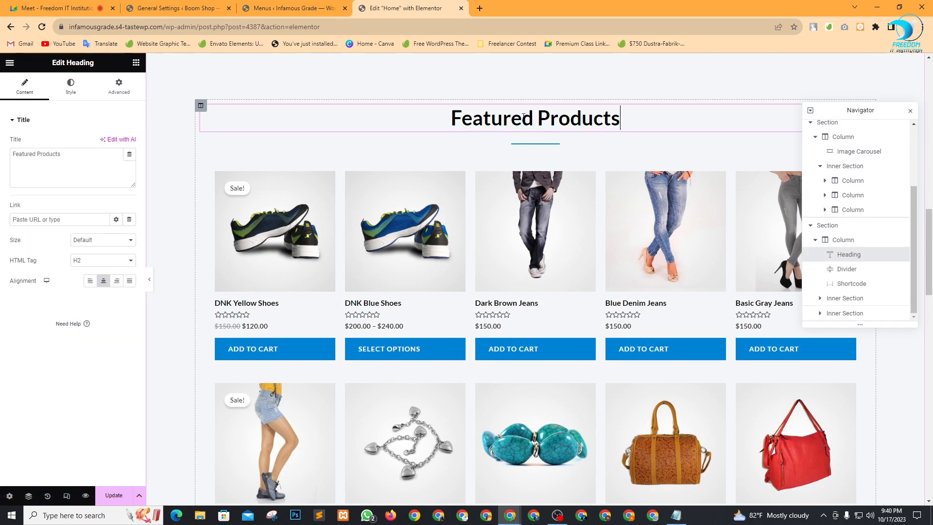
drag(502, 117, 543, 119)
click(570, 118)
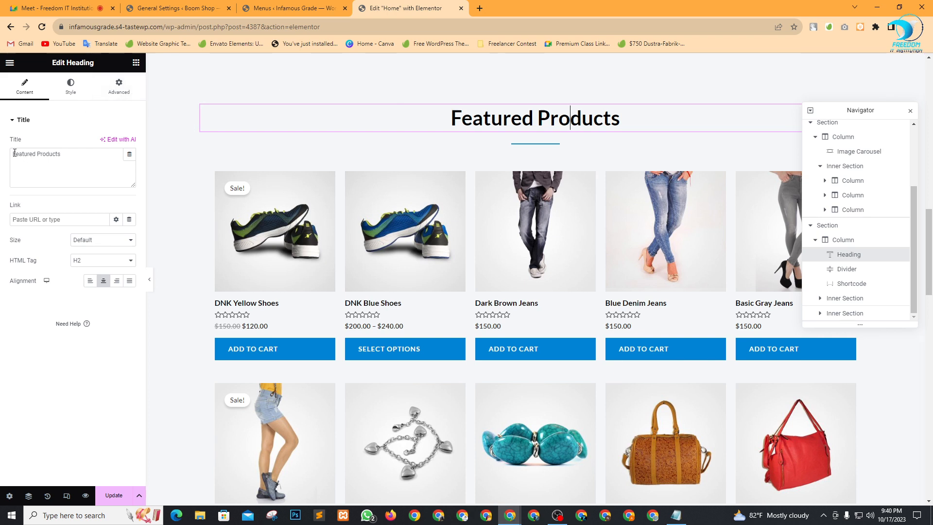
text(Boomi &)
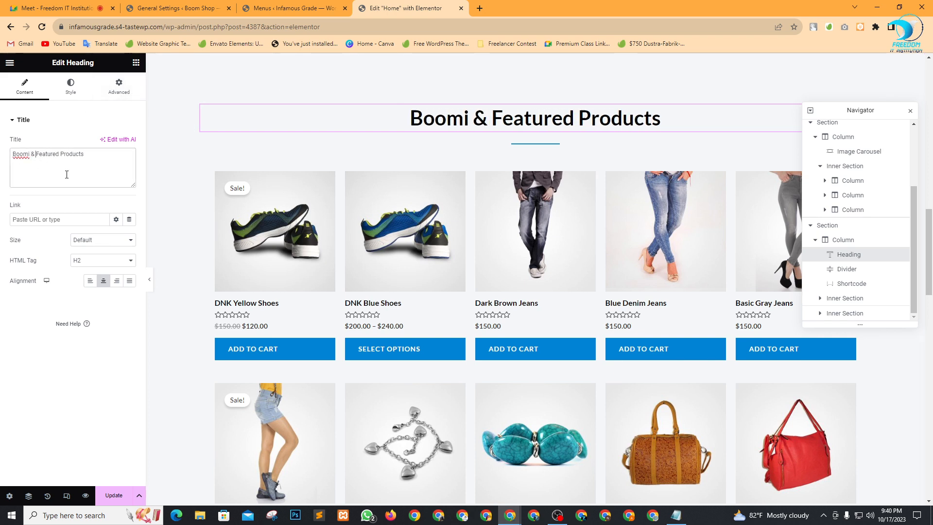
key(BackSpace)
key(BackSpace)
key(BackSpace)
key(BackSpace)
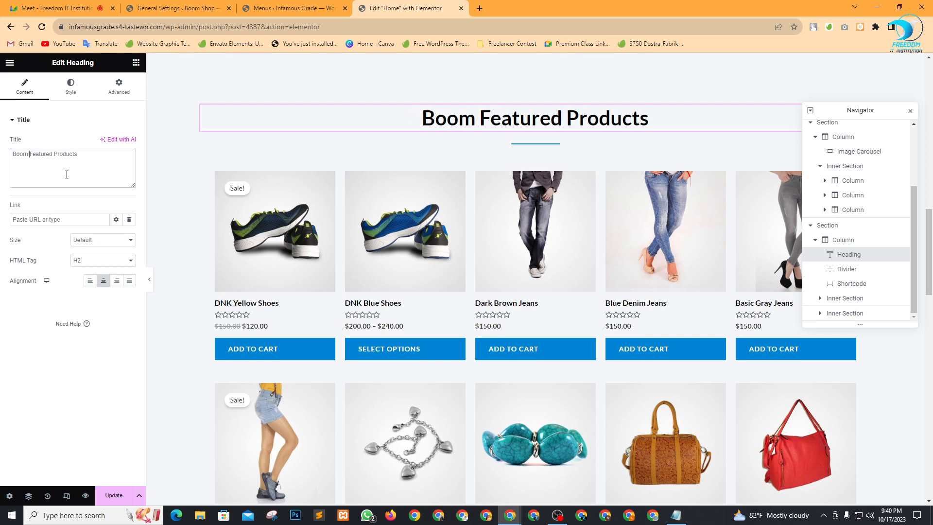
text(& cOOL)
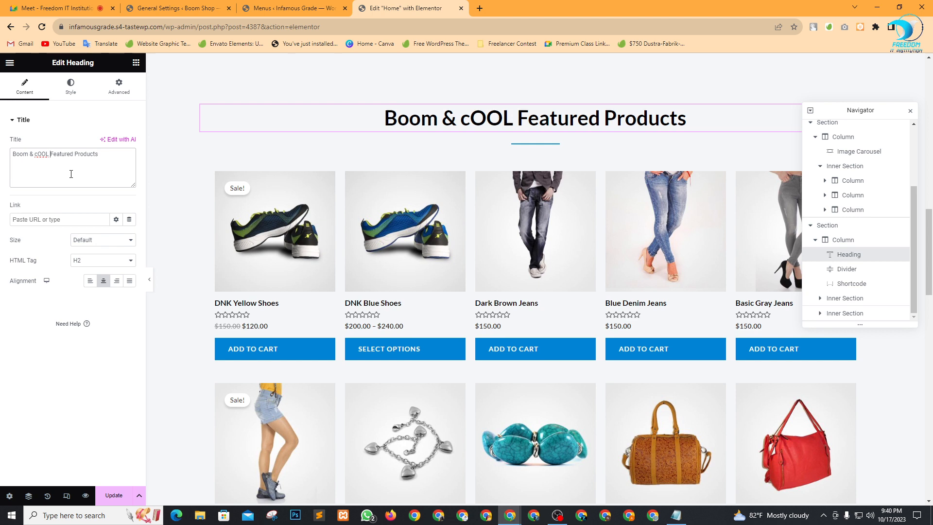
key(BackSpace)
key(BackSpace)
key(BackSpace)
key(BackSpace)
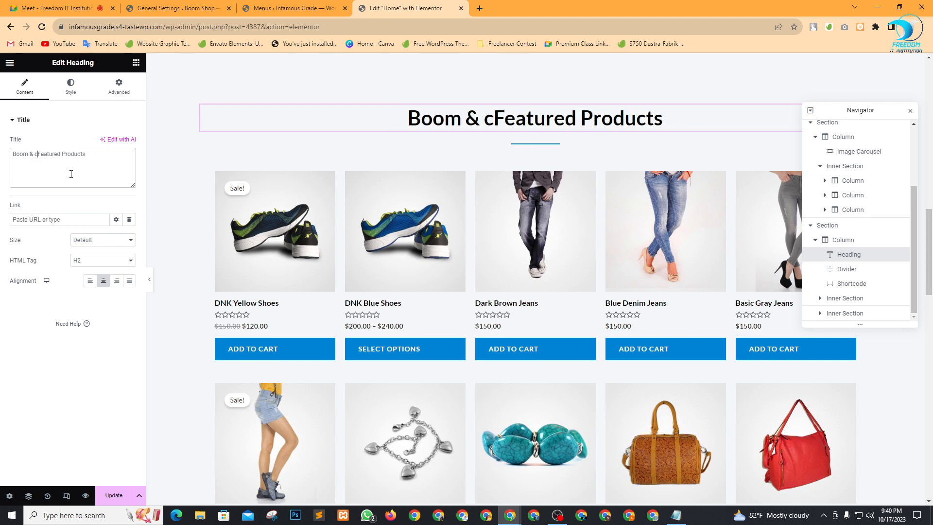
text(OOL)
key(BackSpace)
key(BackSpace)
key(BackSpace)
key(BackSpace)
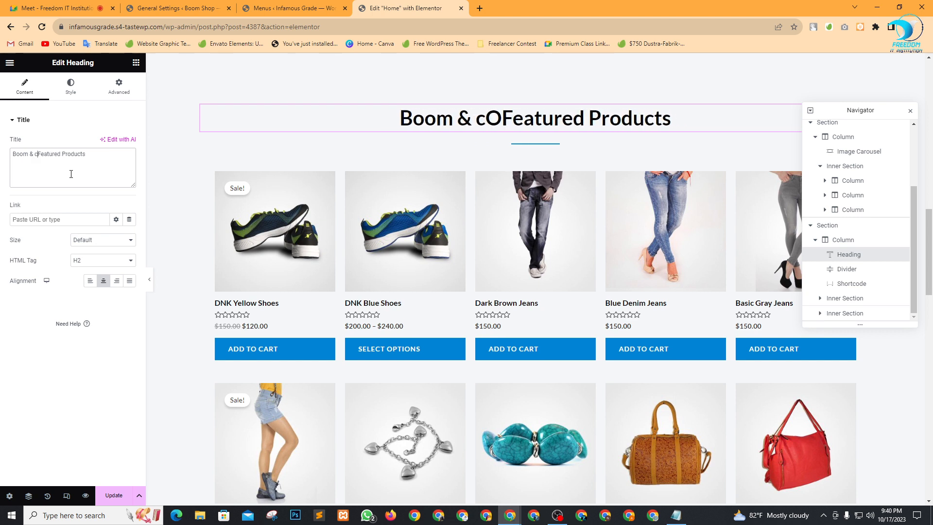
text(Cool)
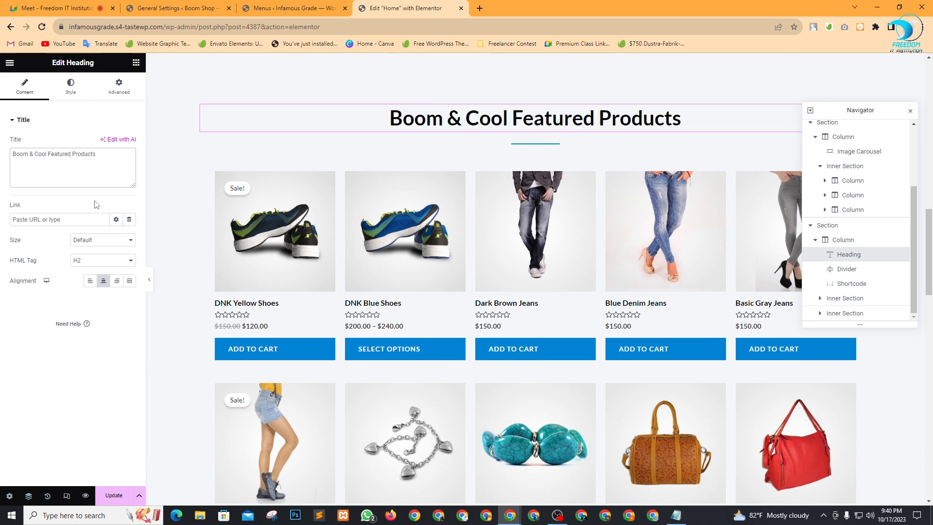
click(121, 494)
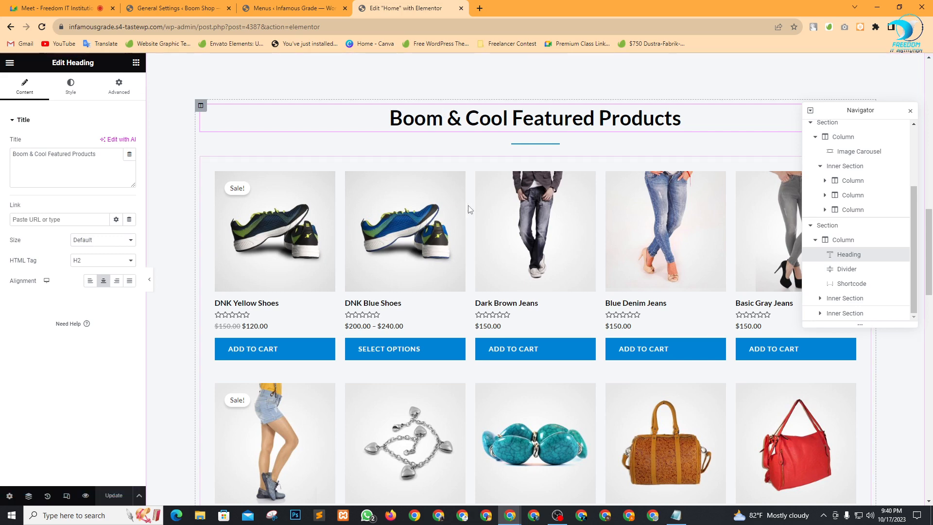
Select the Special Edition banner section and open its Style background image chooser.
scroll(486, 236, down, 3)
scroll(555, 278, down, 20)
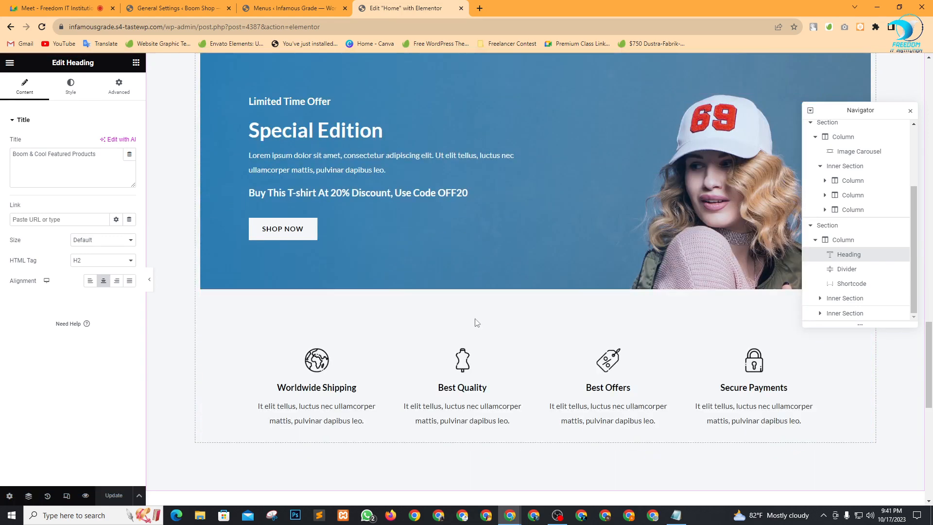
scroll(493, 335, up, 15)
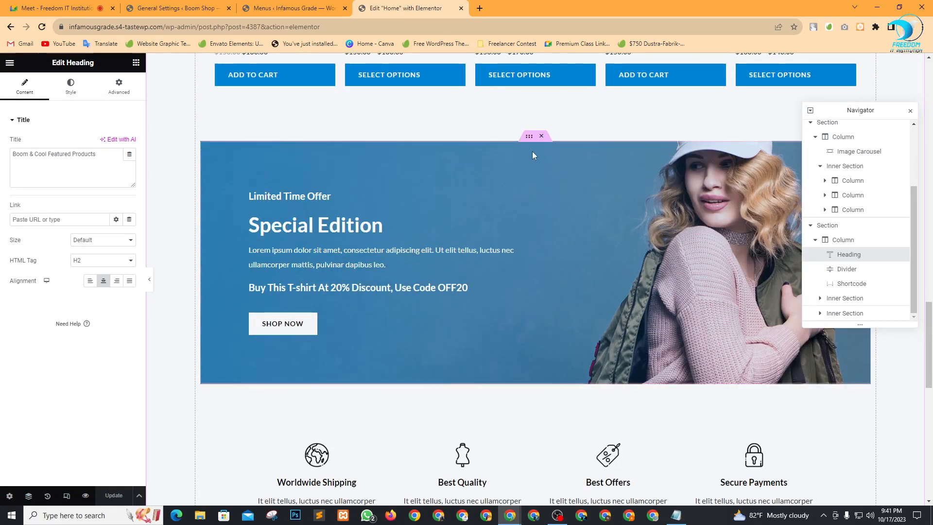
click(530, 138)
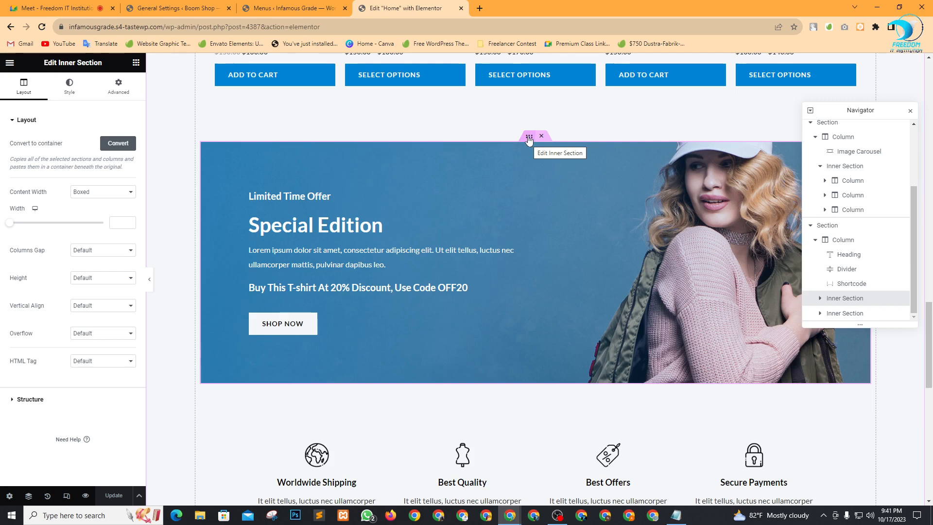
click(81, 96)
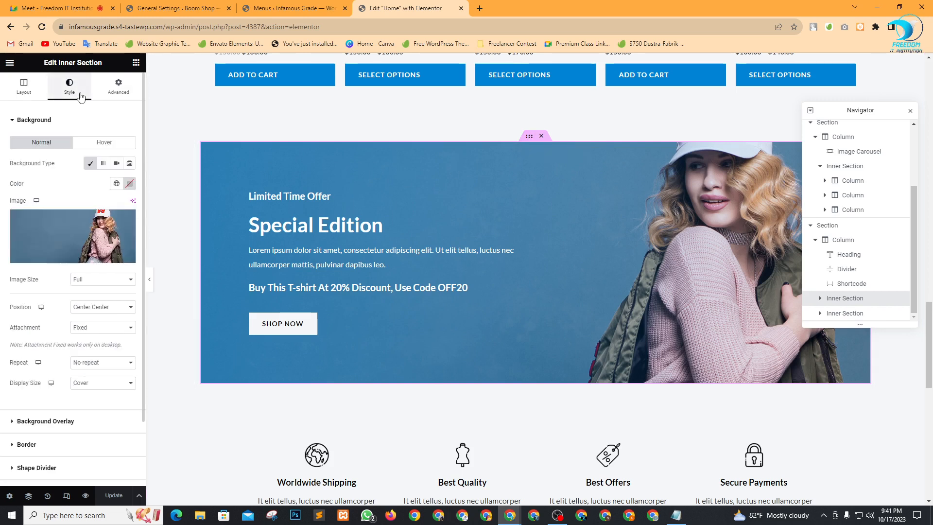
click(111, 229)
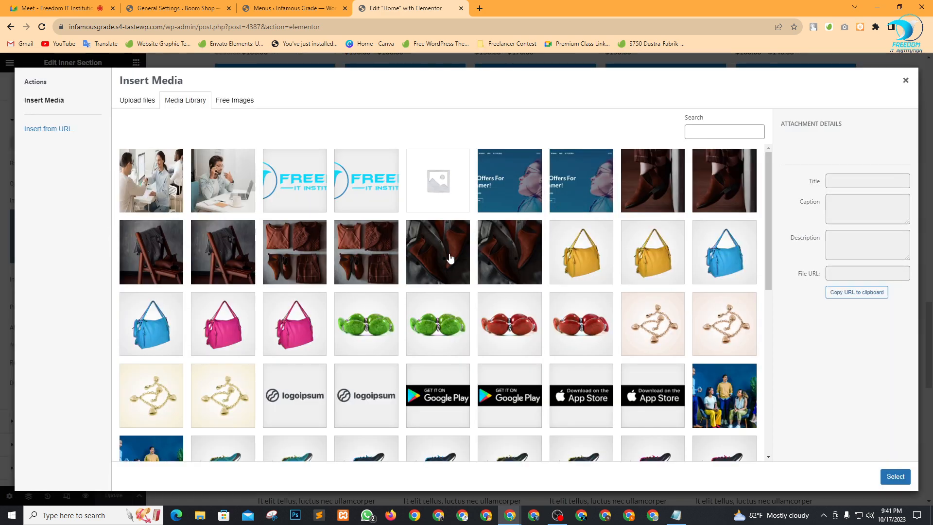
Upload slider-1-1.jpg and apply it as the Special Edition banner background.
click(143, 101)
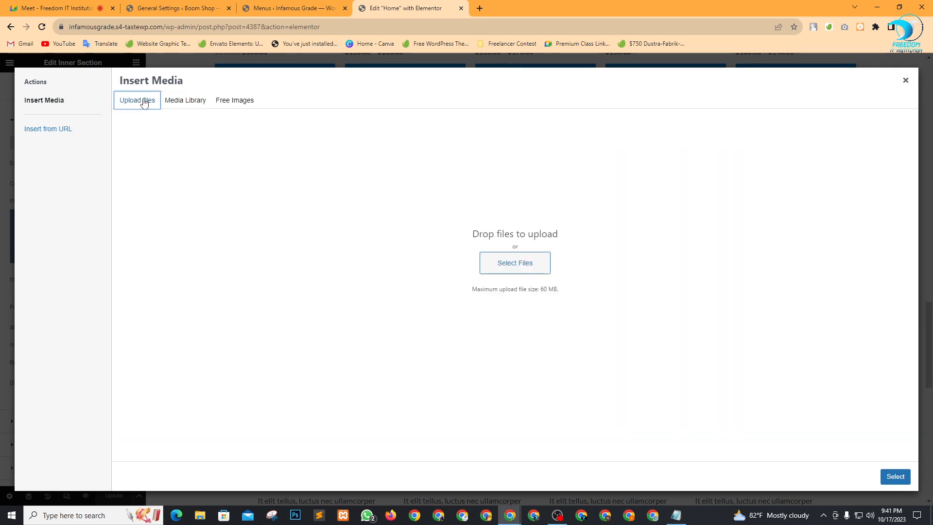
click(521, 265)
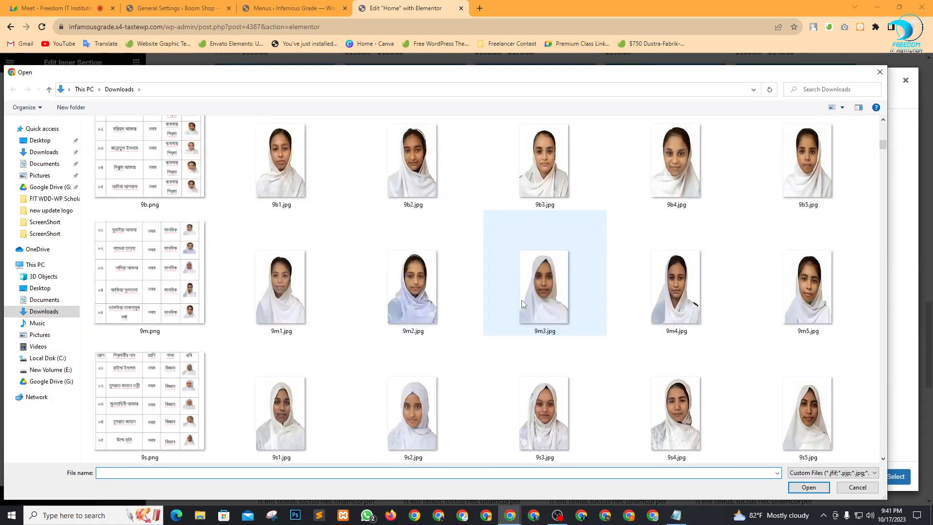
scroll(521, 300, down, 10)
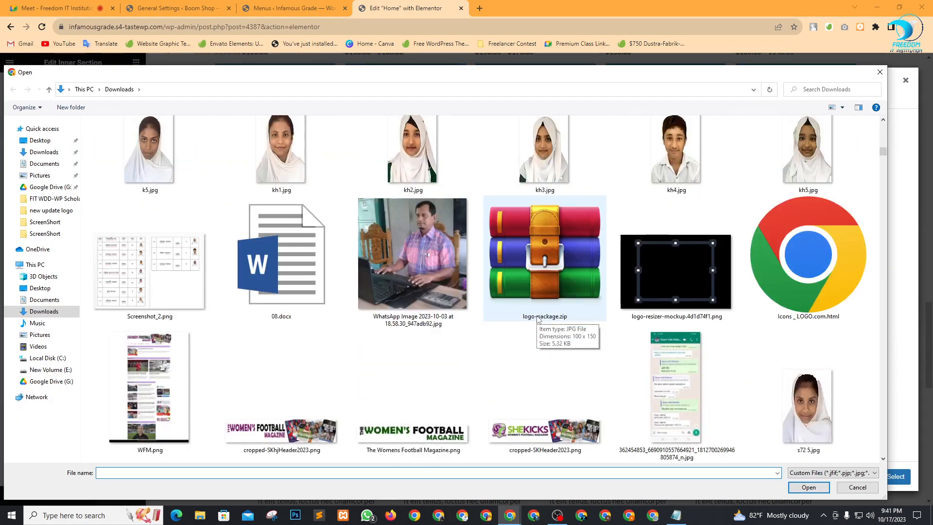
scroll(538, 320, down, 4)
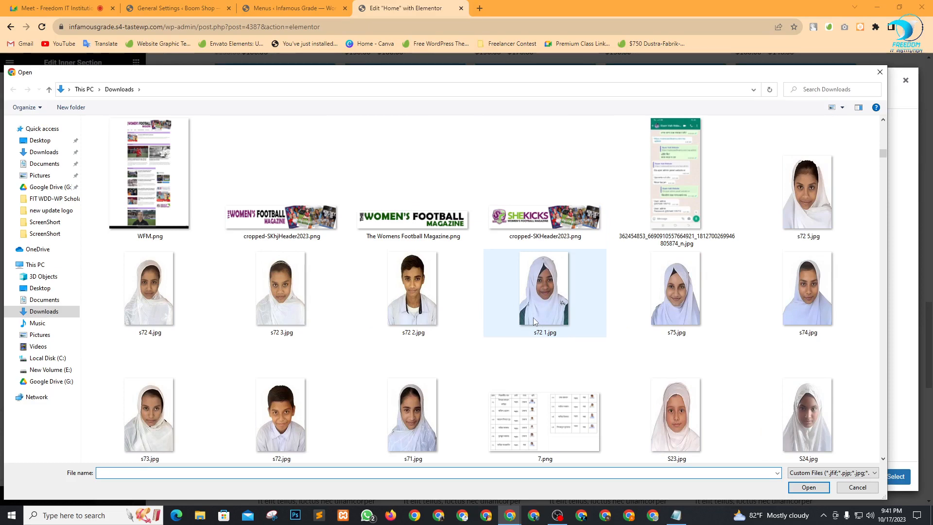
scroll(533, 321, up, 3)
scroll(534, 320, down, 10)
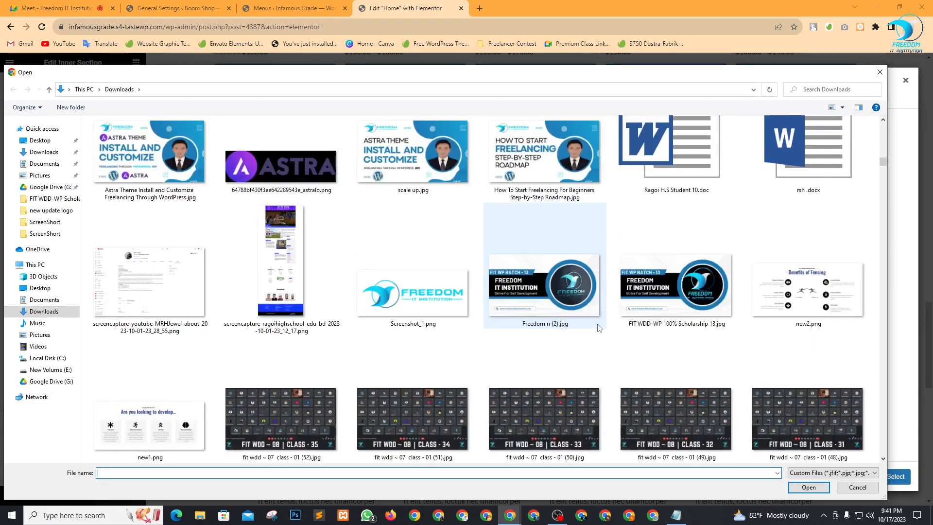
scroll(597, 325, up, 8)
scroll(597, 327, down, 3)
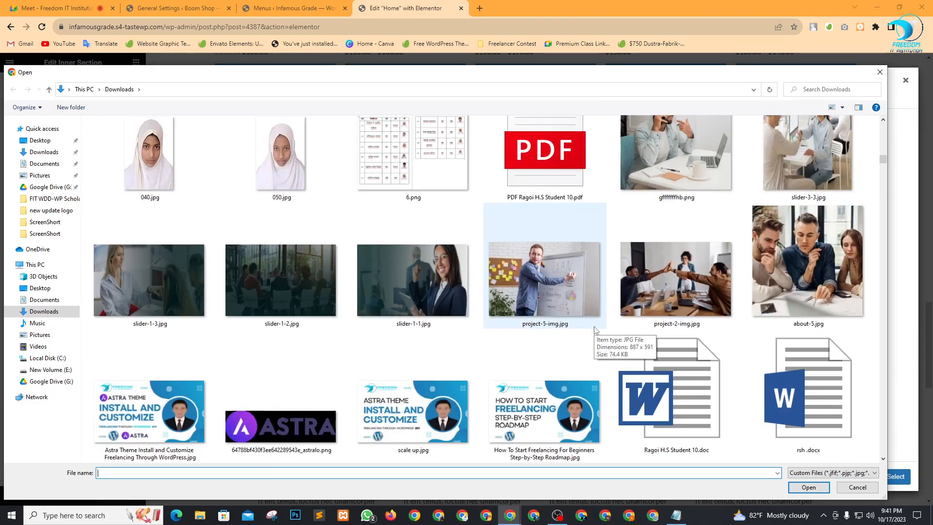
click(427, 289)
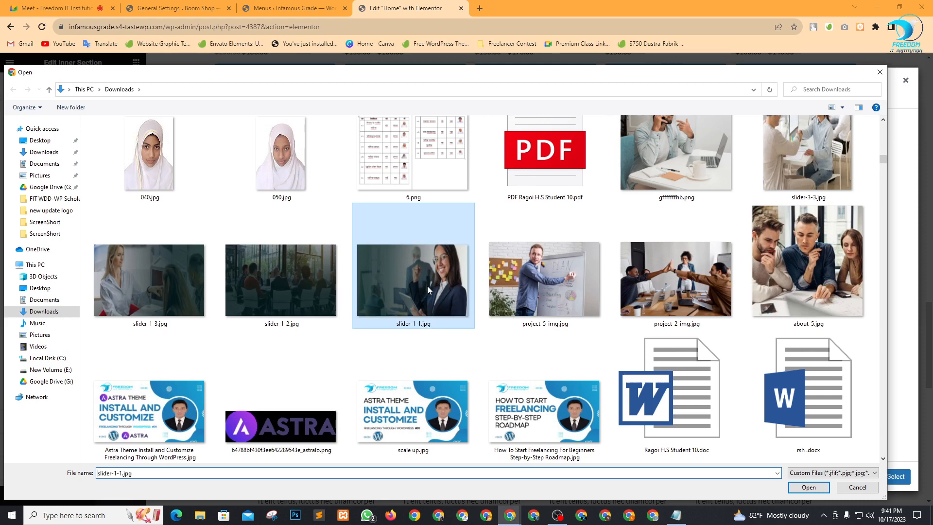
click(827, 489)
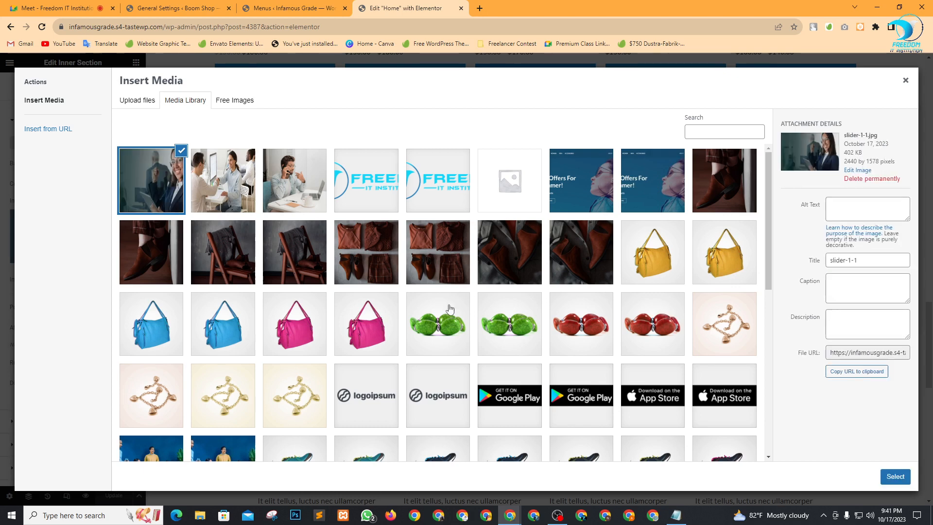
click(894, 476)
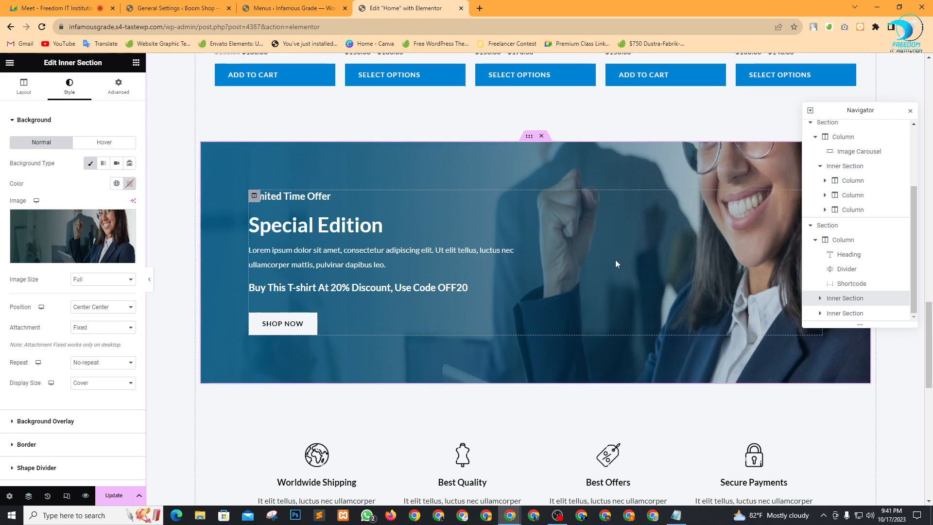
Scroll through the page to review the banner with its new background.
scroll(617, 272, down, 4)
scroll(626, 302, up, 5)
scroll(625, 301, down, 3)
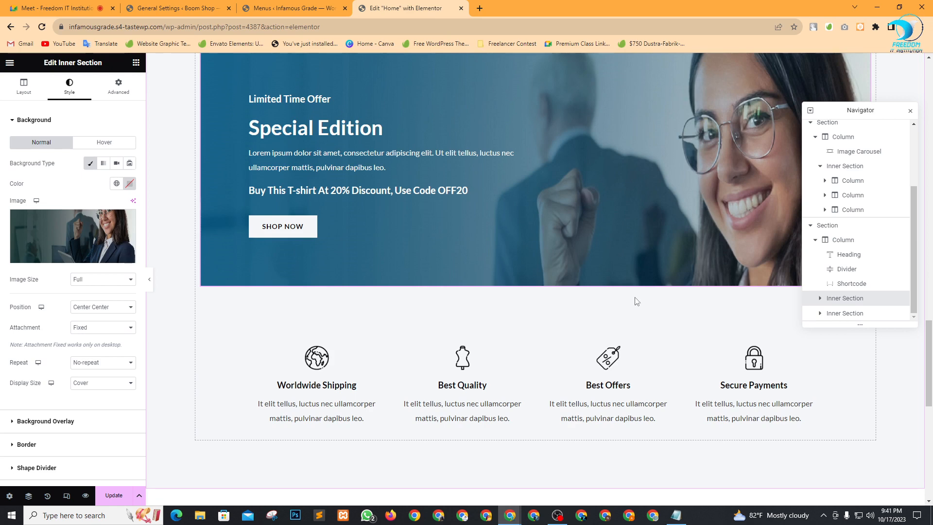
scroll(592, 310, up, 4)
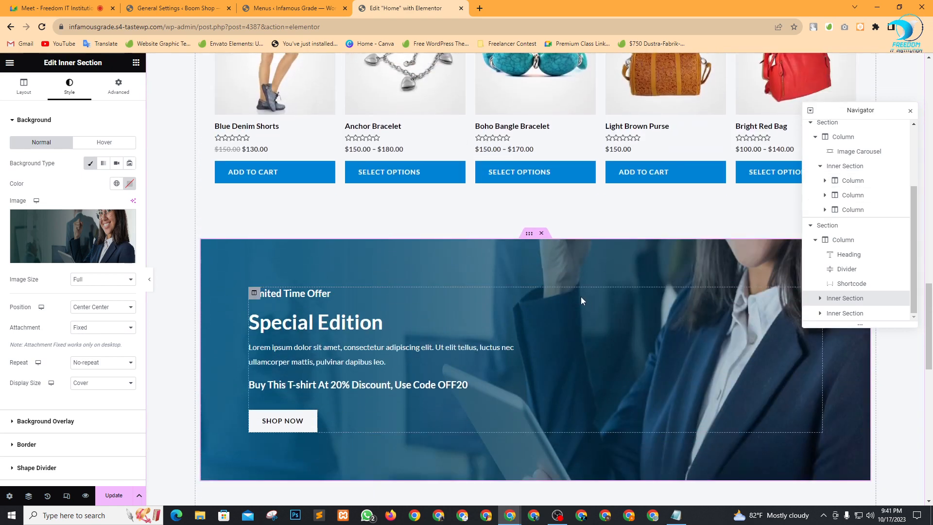
scroll(519, 302, down, 3)
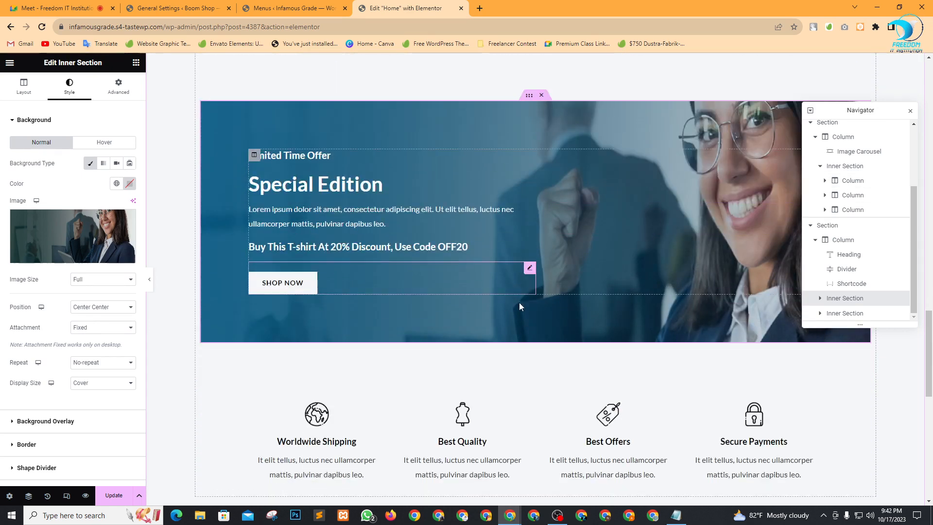
scroll(579, 335, up, 3)
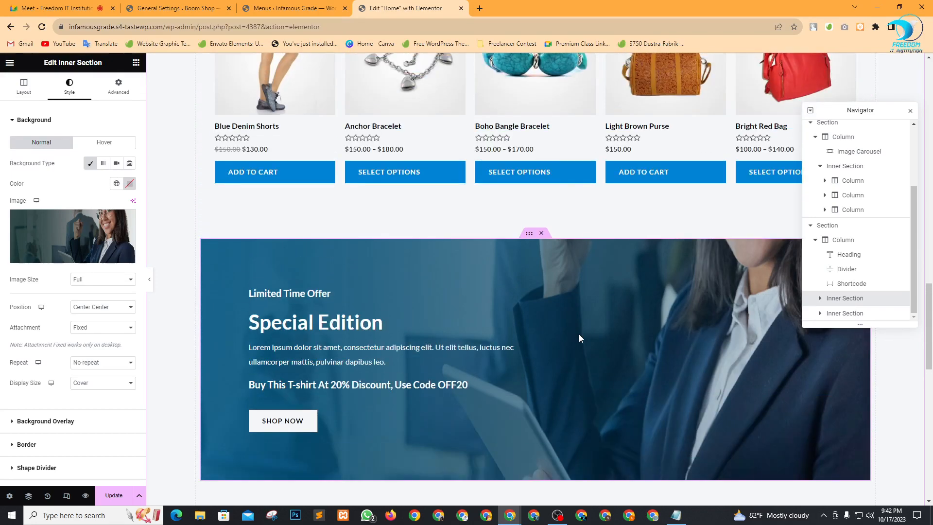
scroll(578, 335, down, 4)
scroll(577, 339, up, 10)
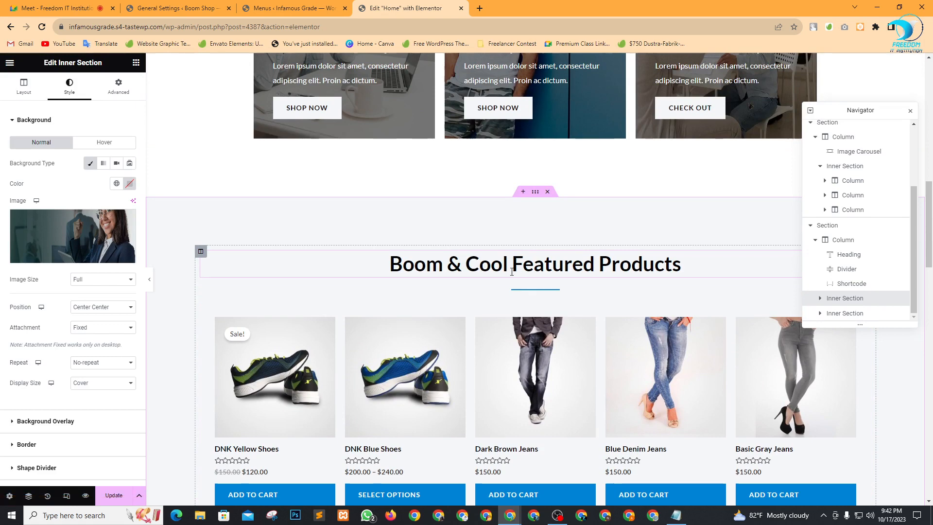
scroll(559, 287, down, 2)
scroll(558, 283, down, 3)
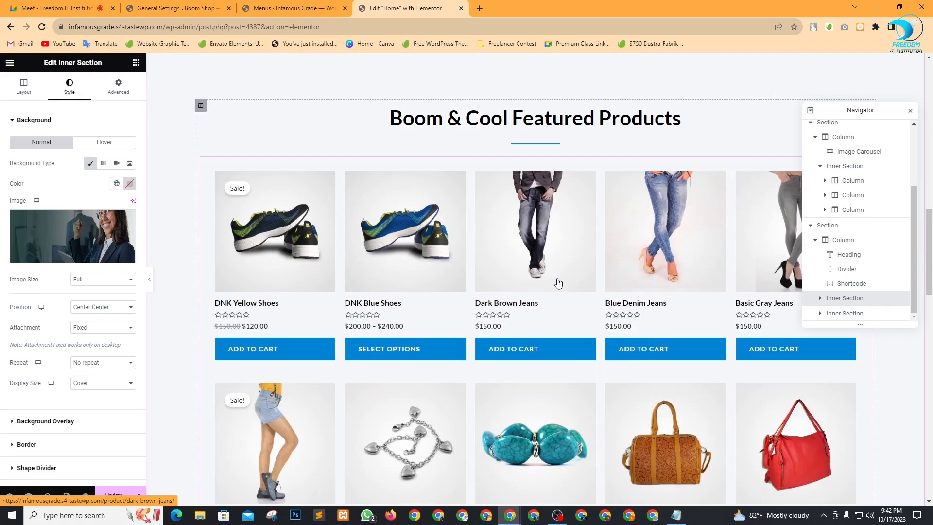
scroll(557, 279, up, 2)
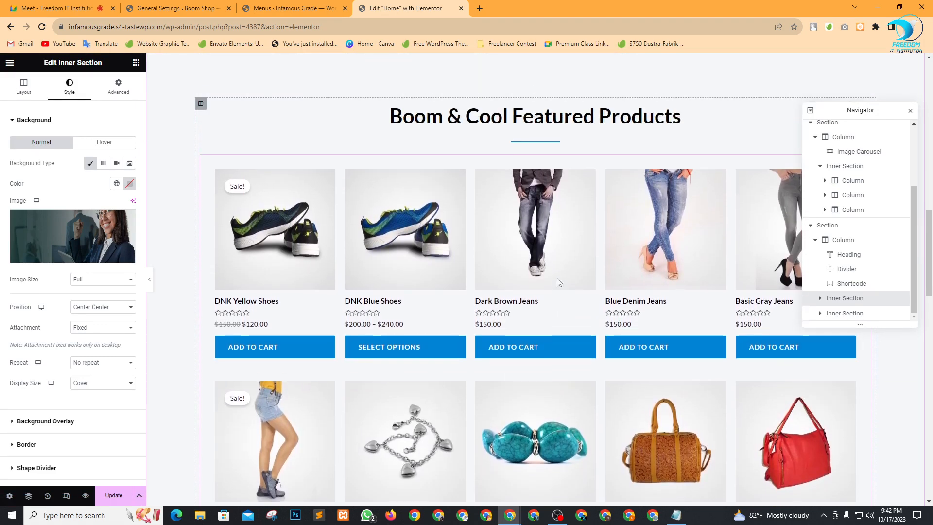
scroll(558, 283, down, 3)
scroll(557, 283, down, 10)
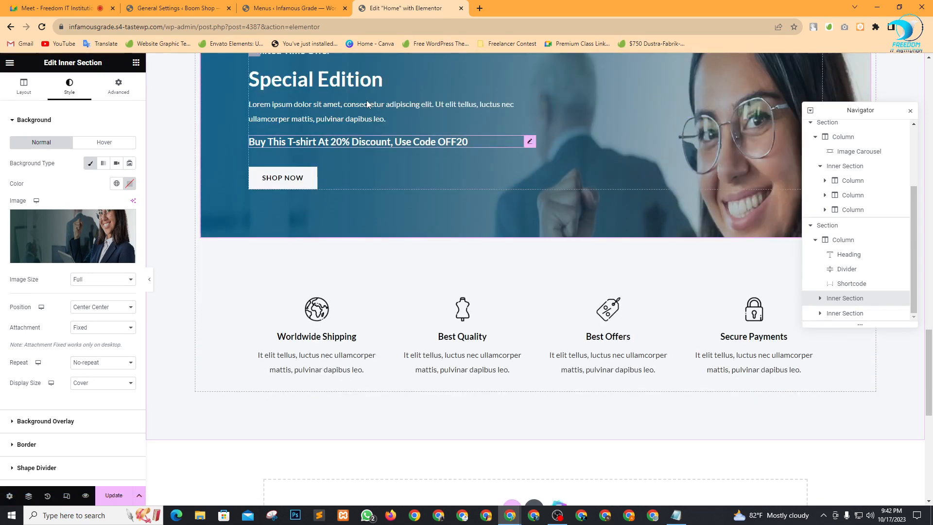
click(136, 63)
scroll(73, 315, down, 20)
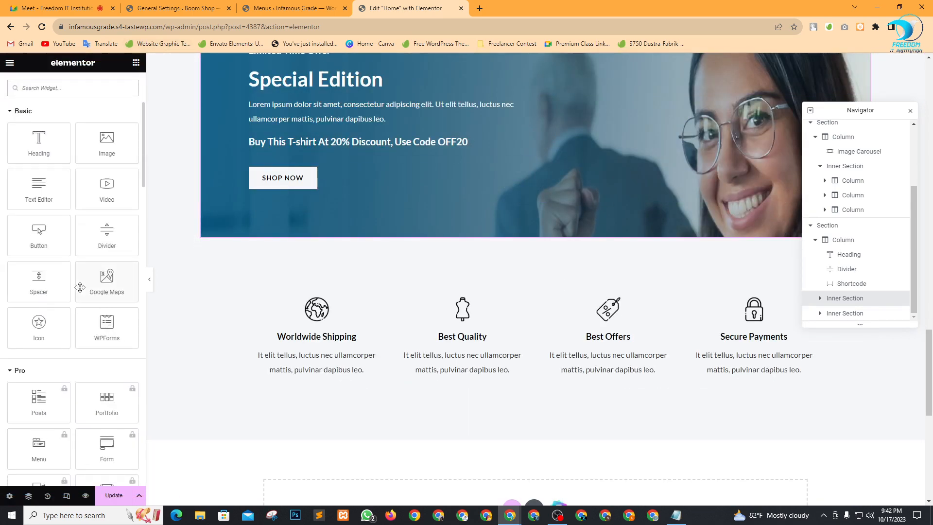
scroll(70, 330, down, 10)
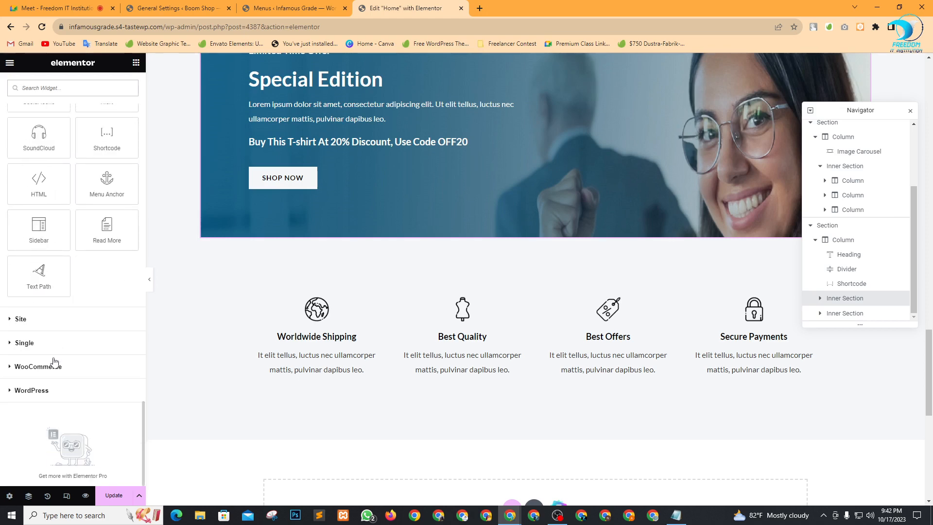
click(55, 367)
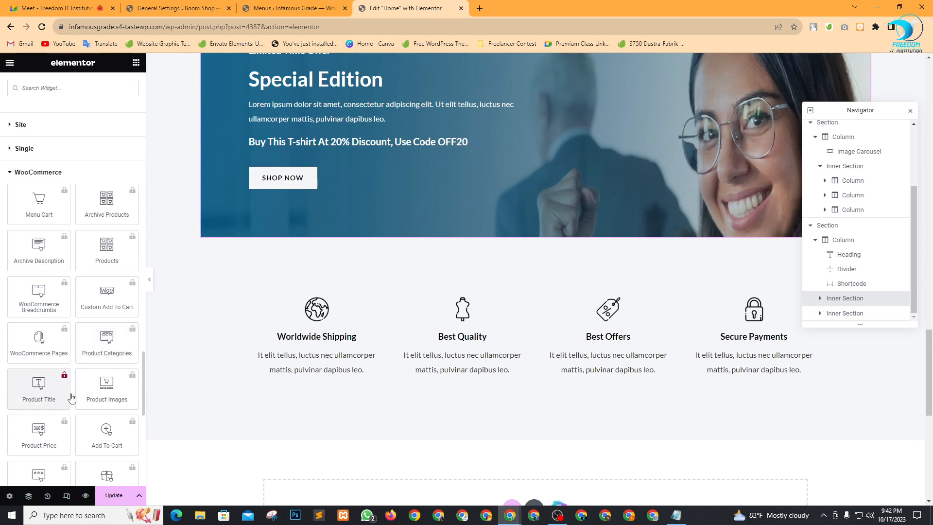
scroll(73, 396, down, 5)
scroll(88, 391, up, 6)
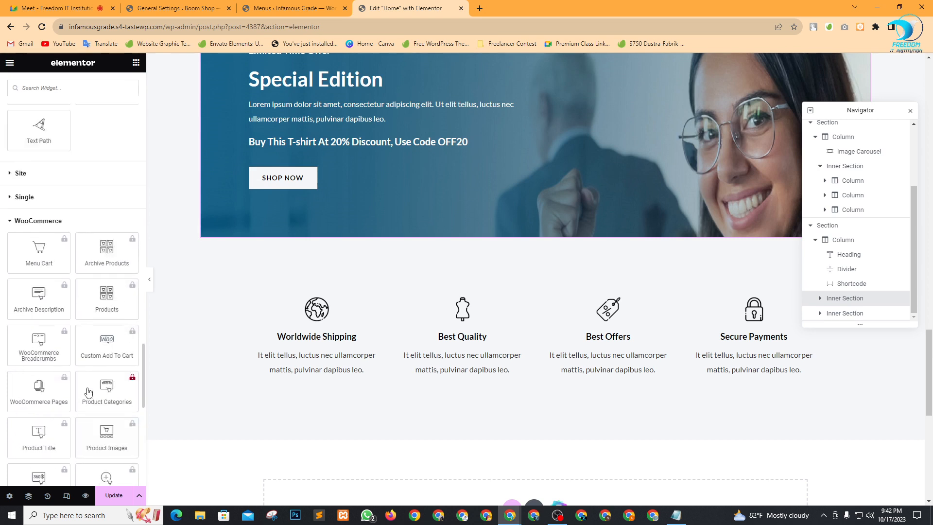
scroll(88, 392, up, 8)
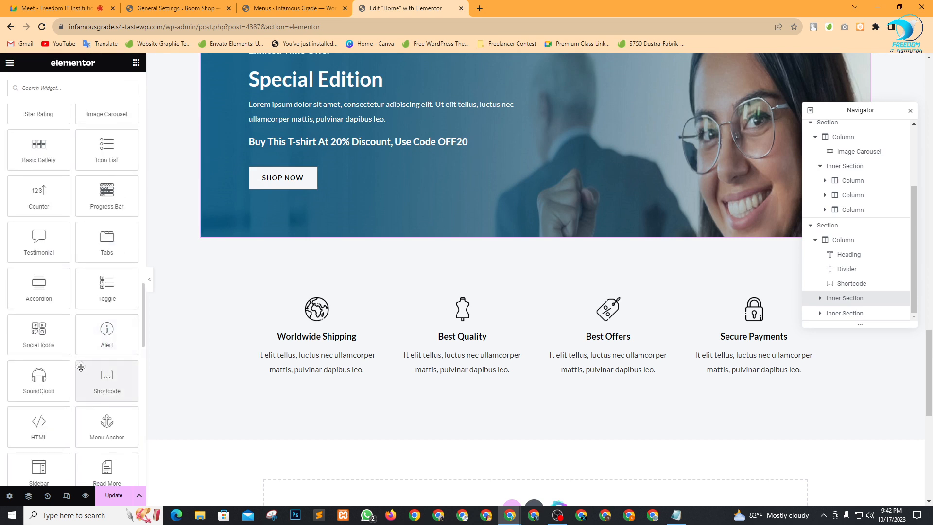
scroll(81, 367, down, 10)
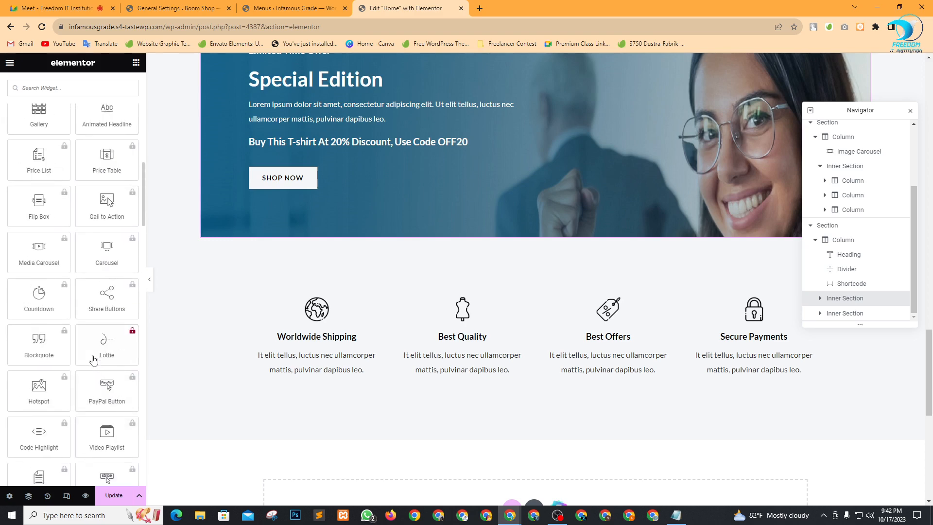
scroll(94, 360, up, 15)
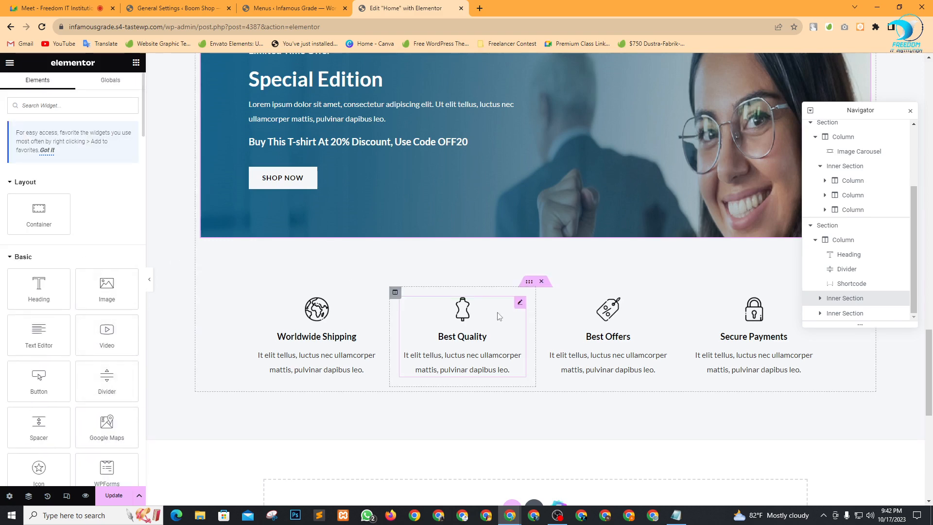
scroll(481, 320, down, 4)
scroll(474, 318, up, 7)
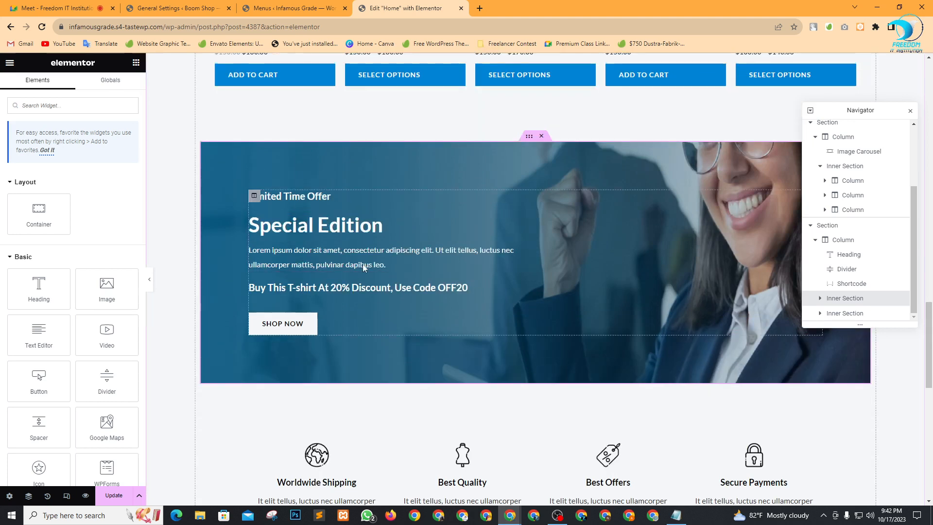
In the Image Box title, replace 'Edition' with 'Boom & Cool'.
click(529, 217)
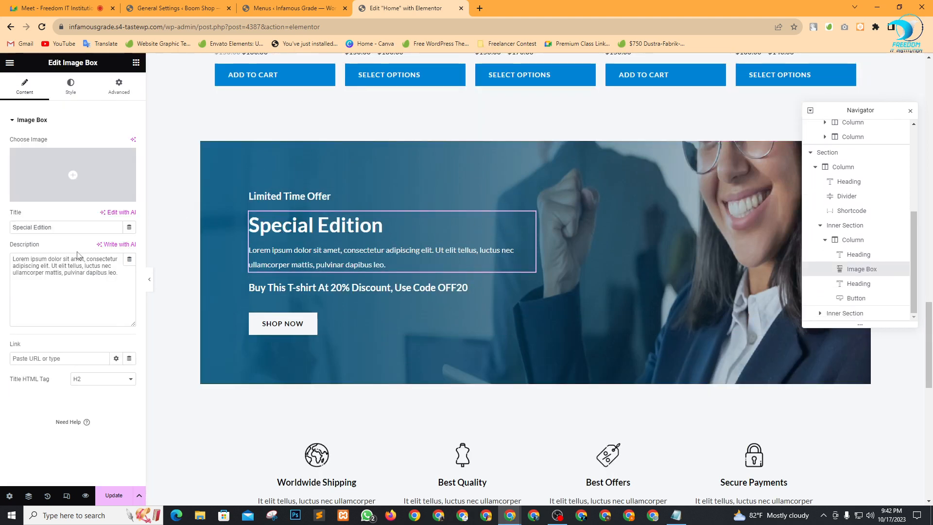
drag(31, 227, 90, 227)
key(BackSpace)
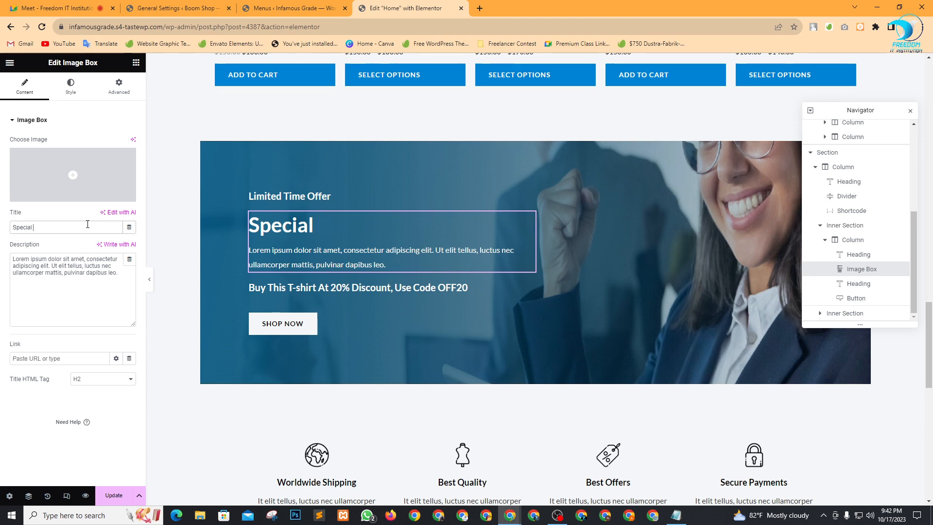
text(Boom & Cool)
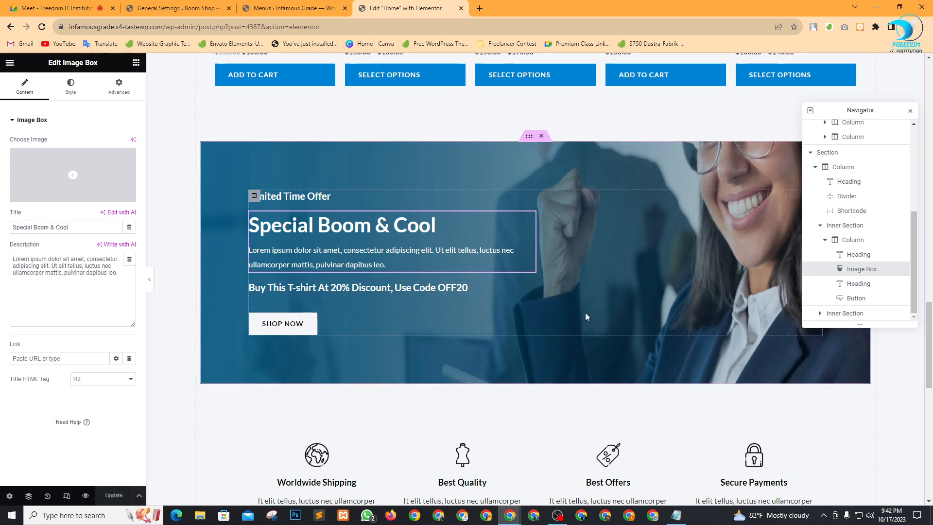
scroll(585, 316, down, 5)
scroll(389, 304, down, 5)
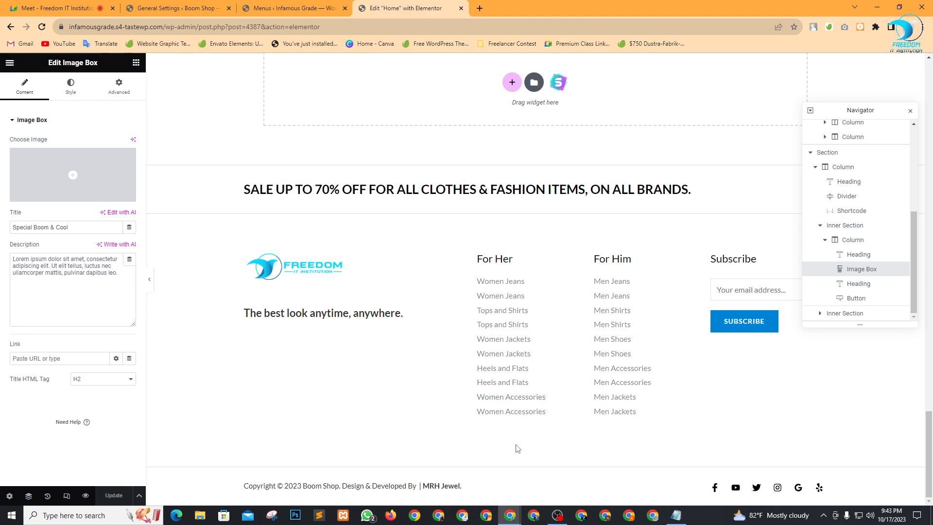
Add the Freedom logo from the media library to the logo carousel gallery as the third image.
scroll(521, 377, up, 20)
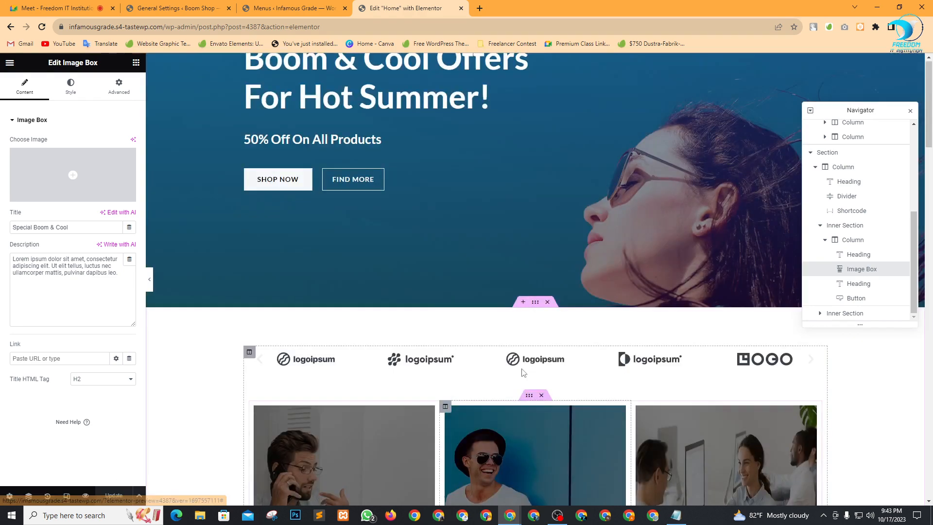
scroll(523, 372, down, 4)
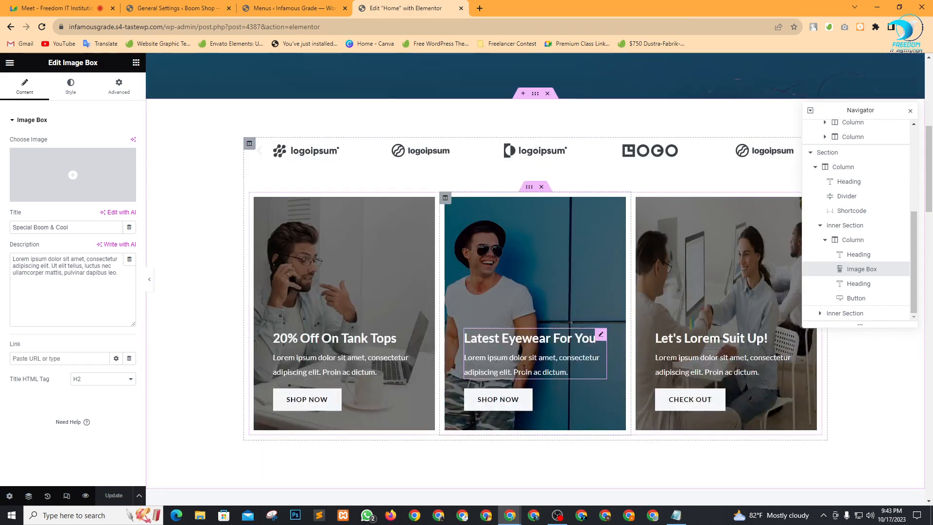
scroll(523, 369, up, 5)
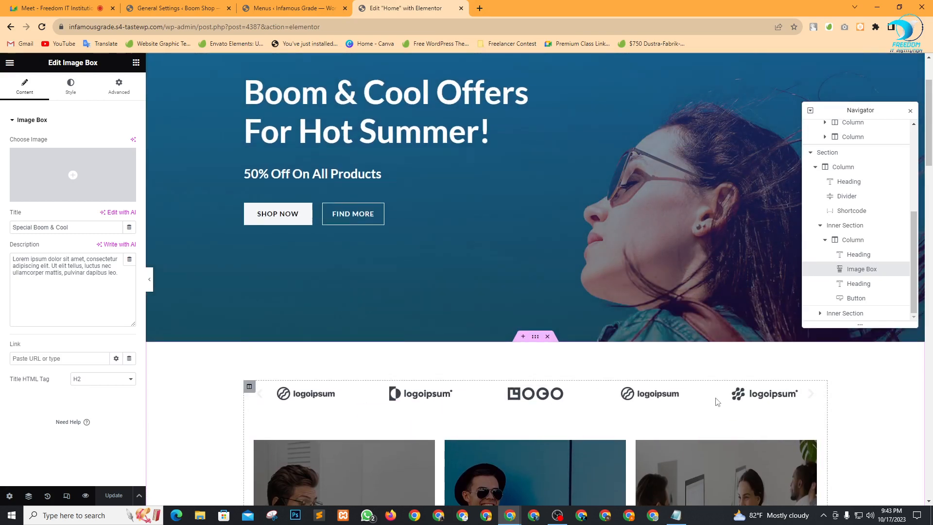
click(818, 395)
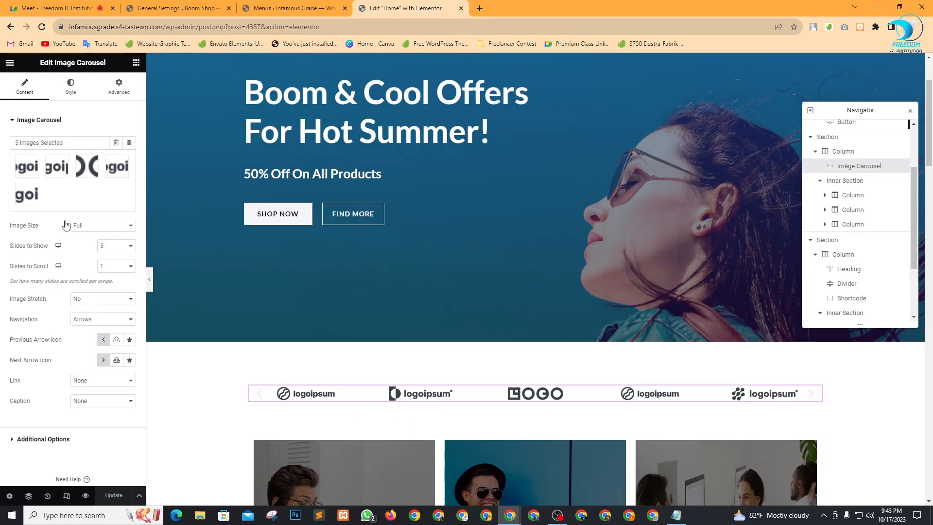
click(62, 184)
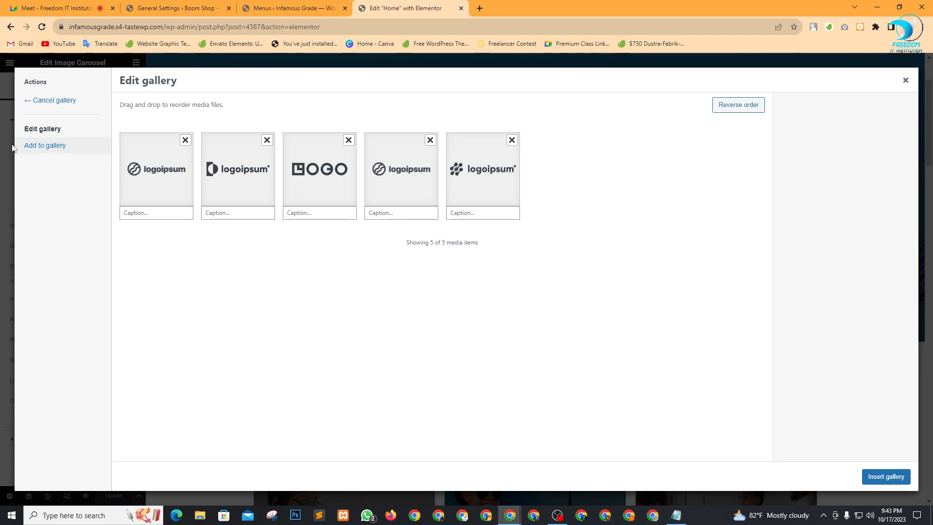
click(35, 148)
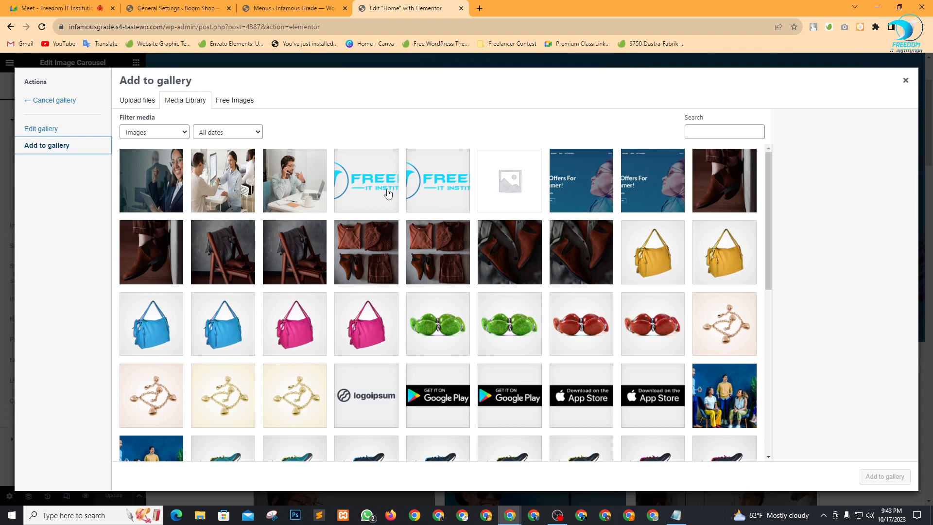
click(387, 193)
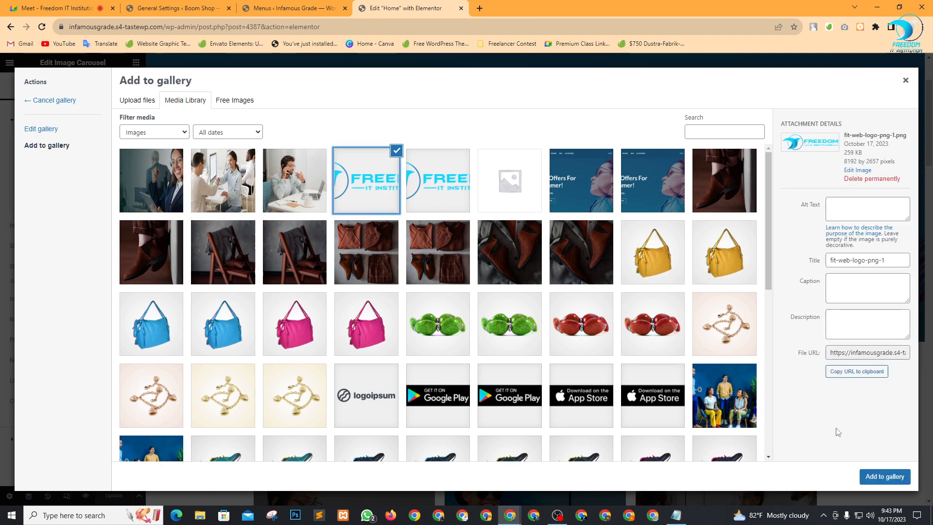
click(877, 481)
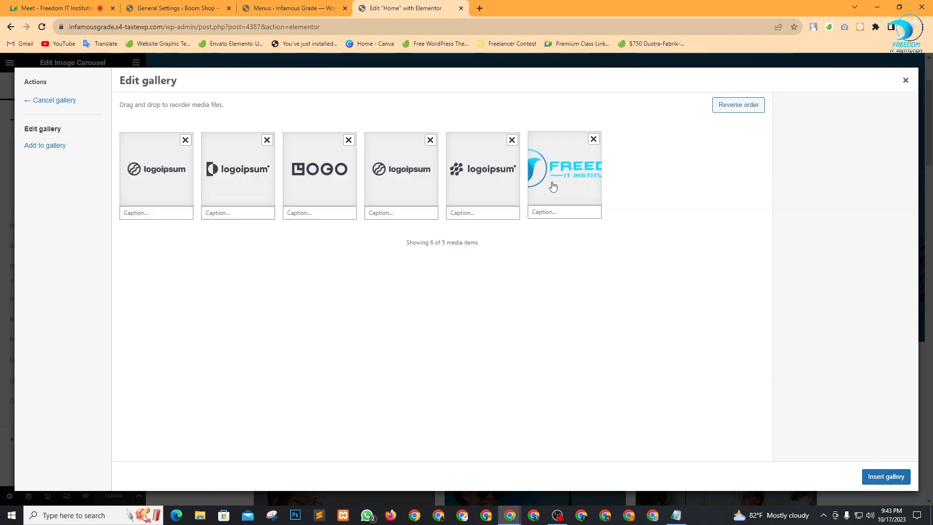
drag(552, 183, 312, 219)
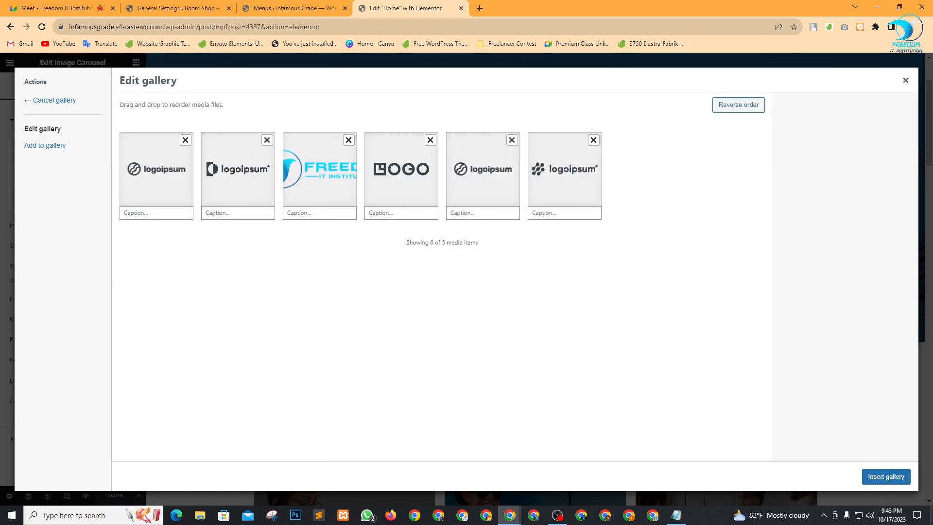
click(886, 476)
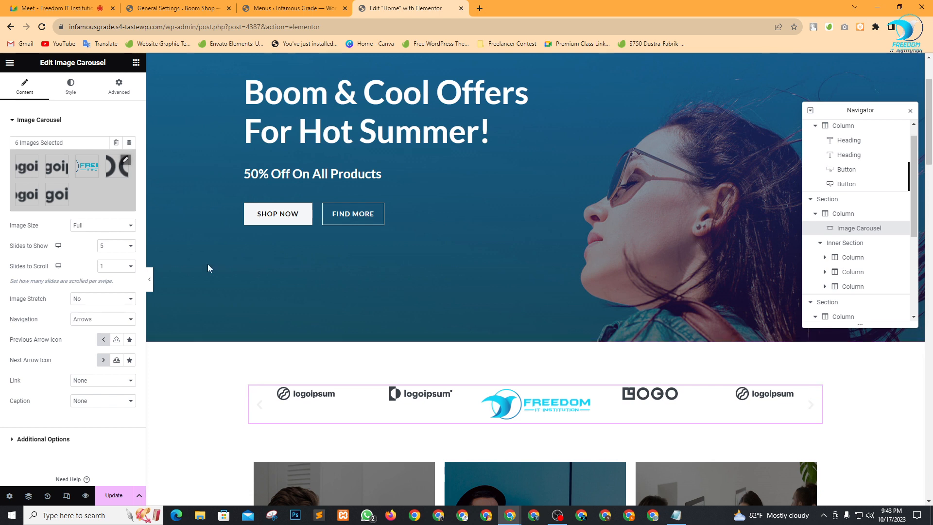
Set the carousel Image Size to Custom, 150 wide, update the page and close the Elementor tab.
click(116, 226)
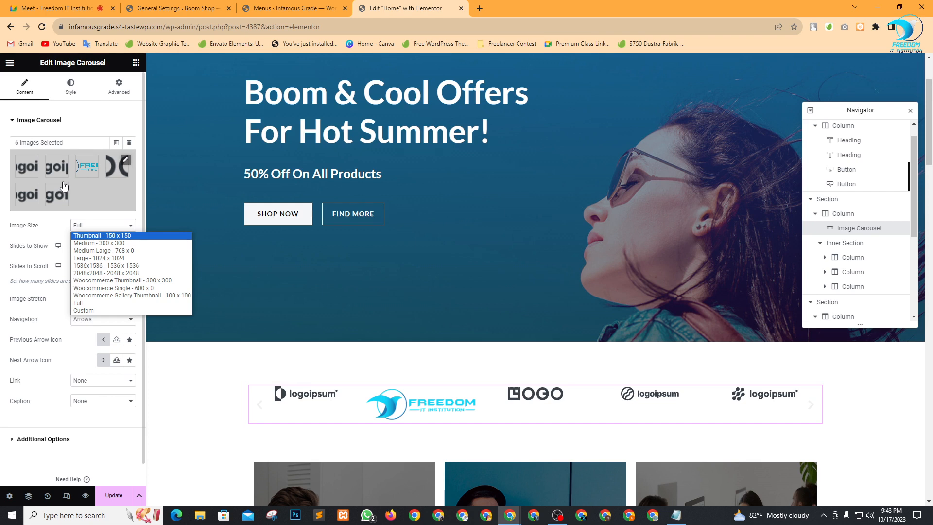
click(117, 236)
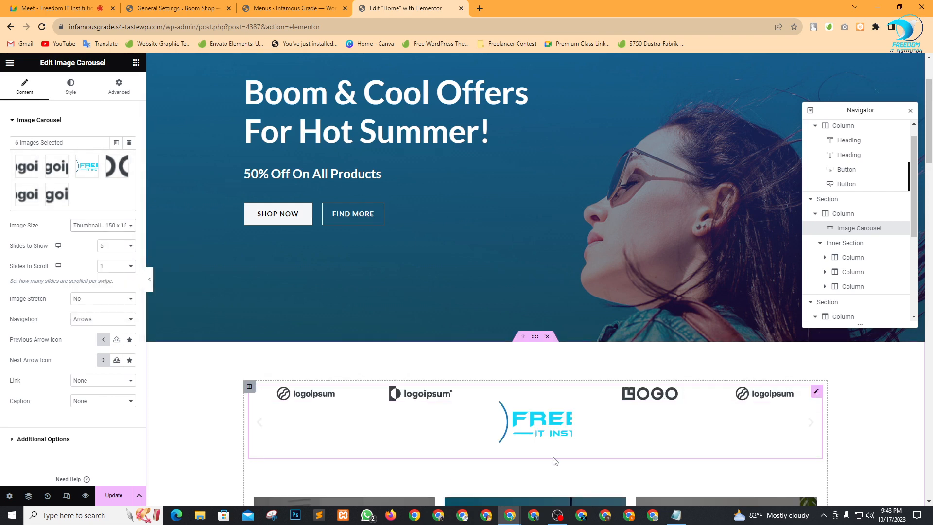
click(115, 226)
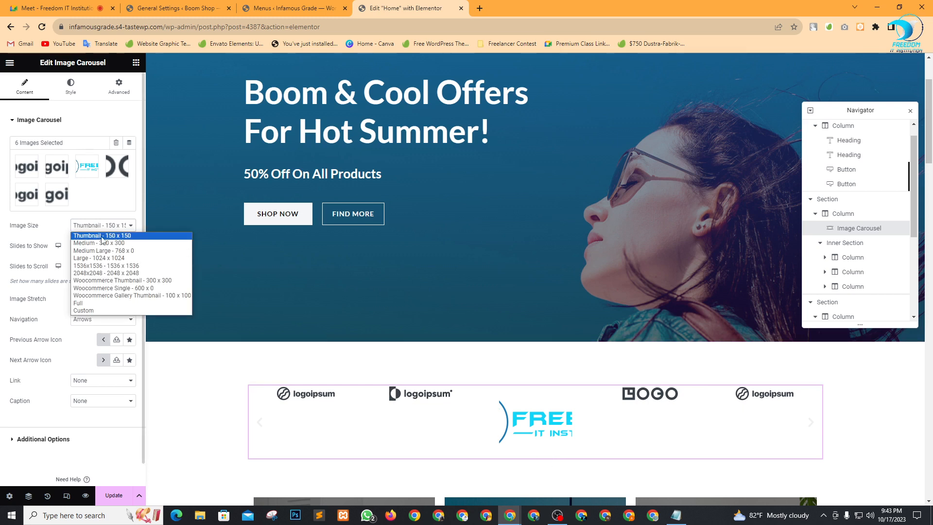
click(85, 302)
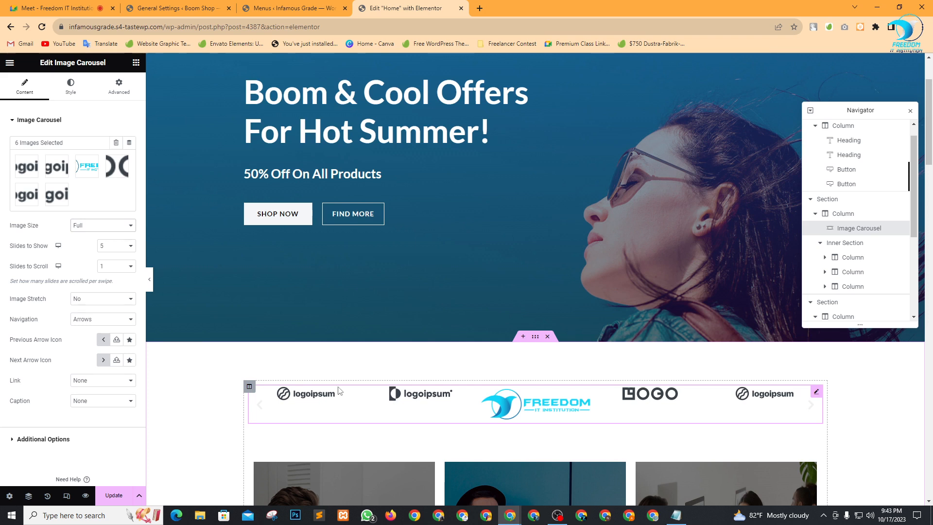
click(102, 227)
click(85, 309)
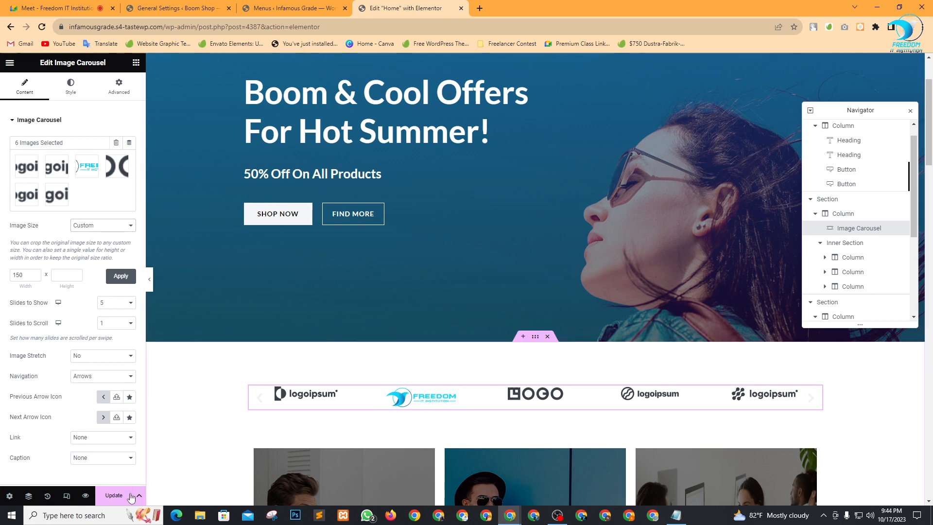
click(115, 496)
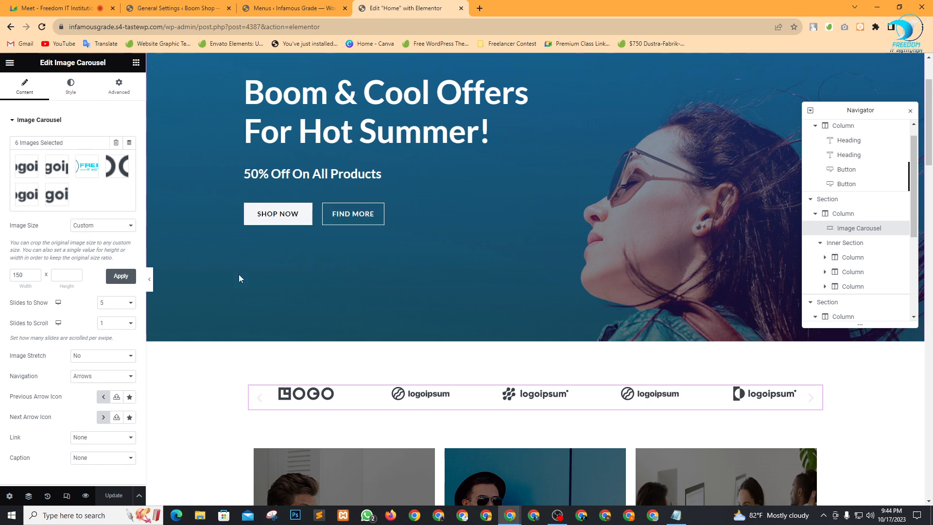
click(461, 8)
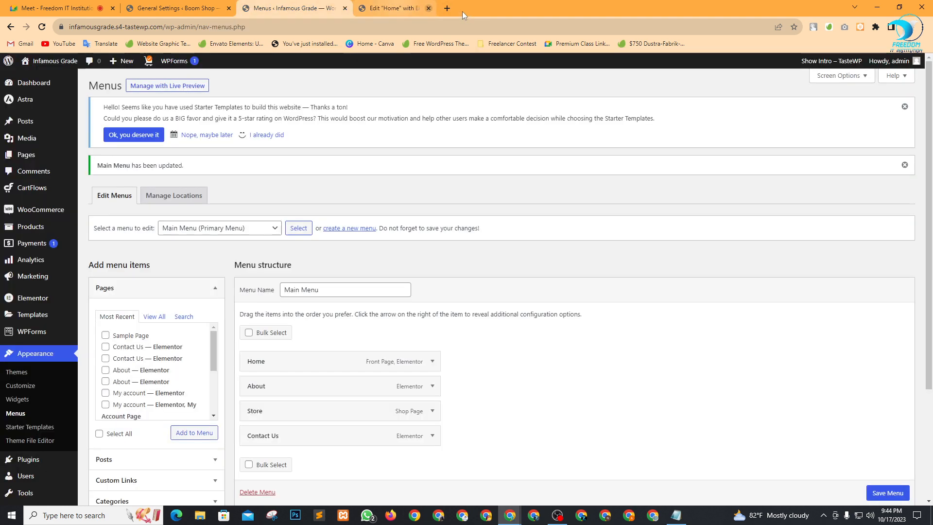
Open the live Boom Shop site in a new tab from the Visit Site link.
click(179, 13)
mouse_move(48, 61)
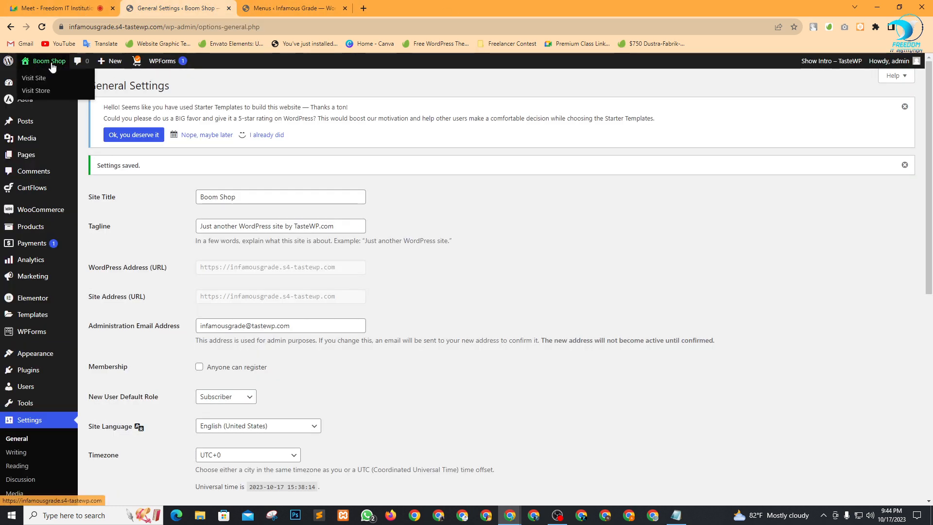
right_click(39, 77)
click(56, 84)
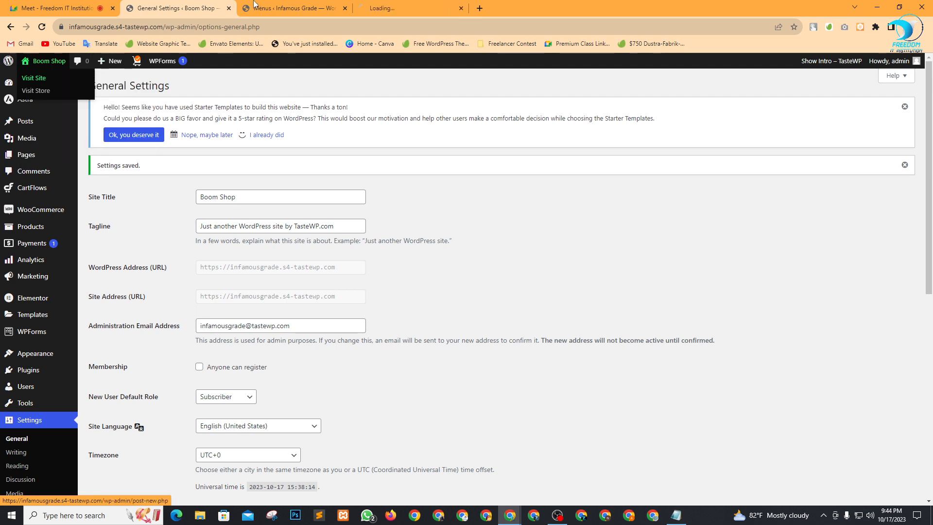
click(428, 8)
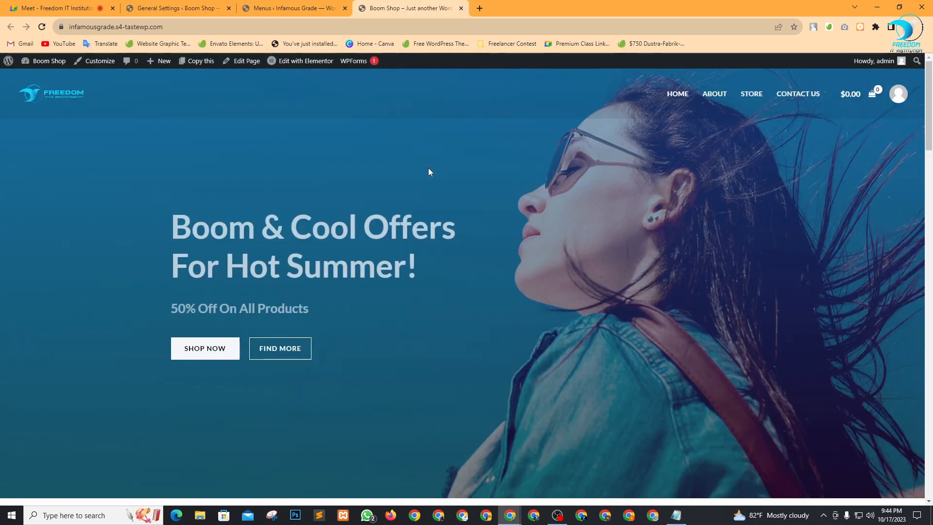
Scroll down the live home page past the hero to the Featured Products section.
drag(186, 225, 374, 234)
click(406, 233)
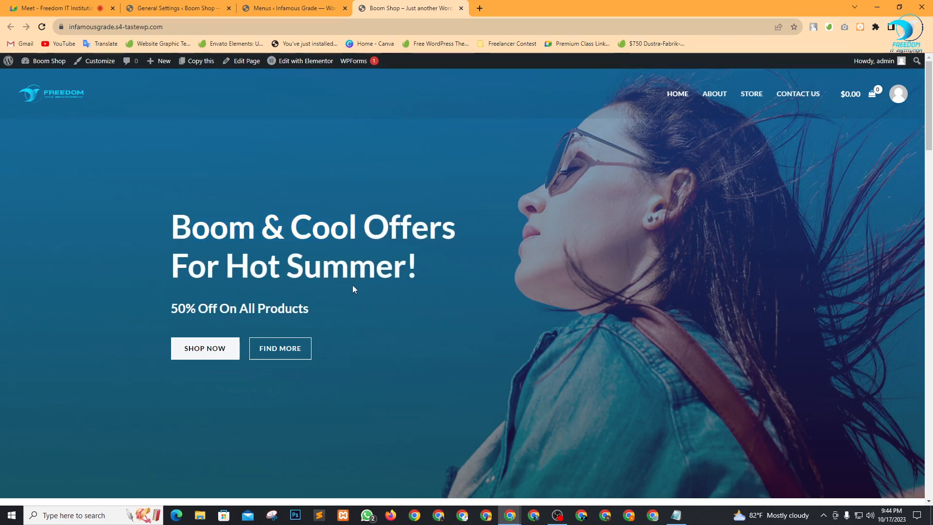
scroll(352, 286, down, 15)
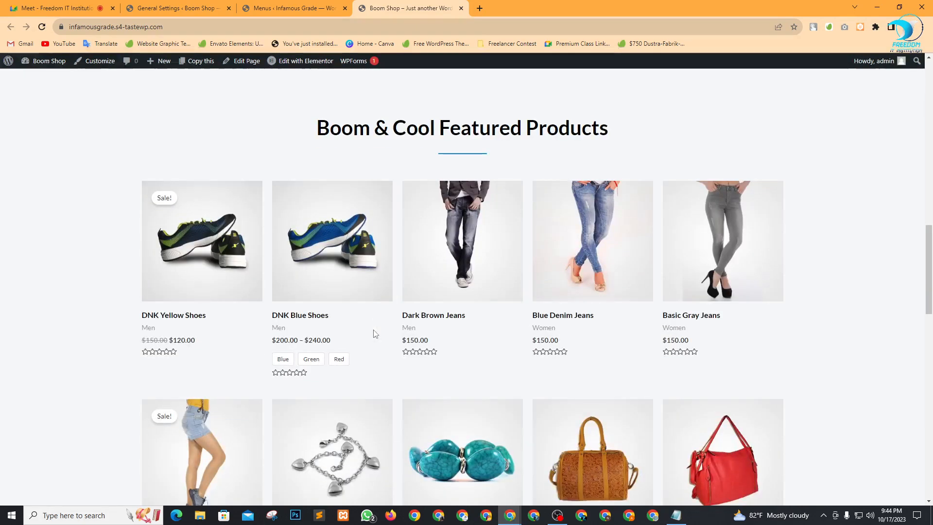
scroll(375, 334, down, 15)
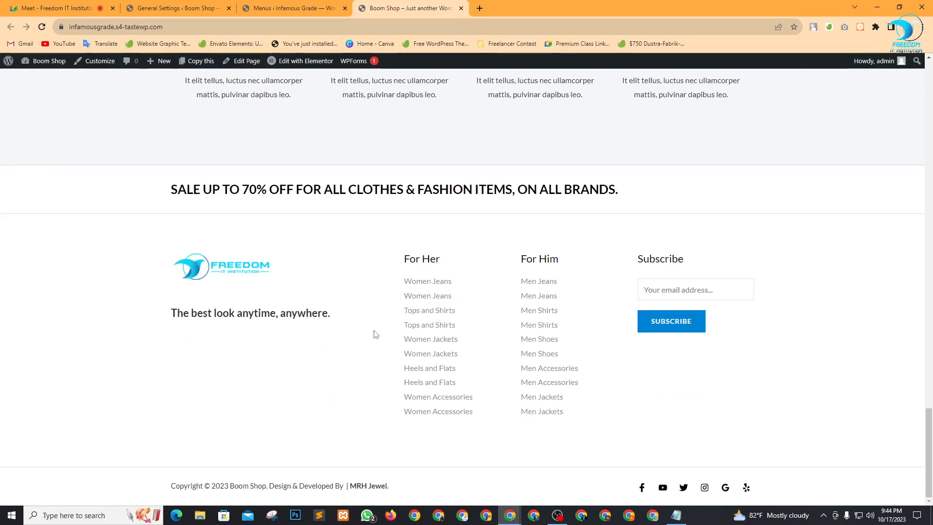
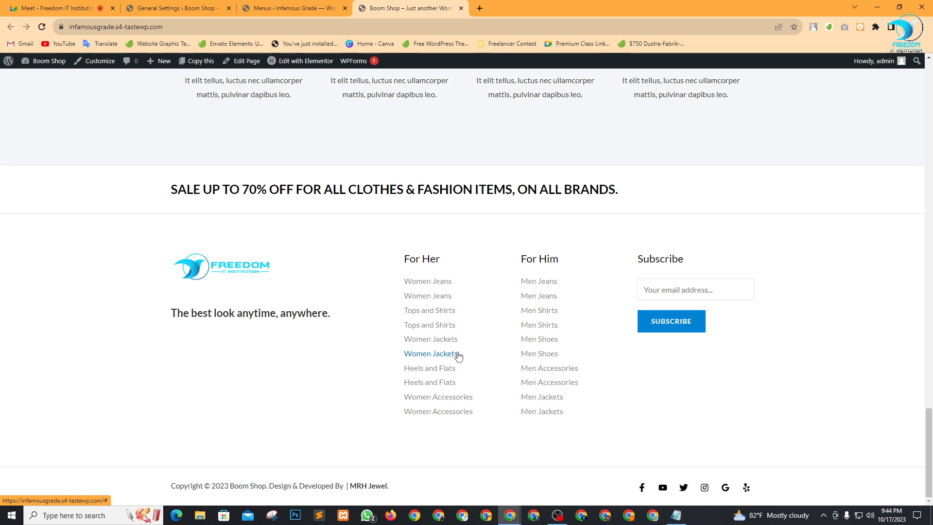
Select the Boom Shop storefront's full URL in the address bar after a glance at the Menus tab.
click(315, 6)
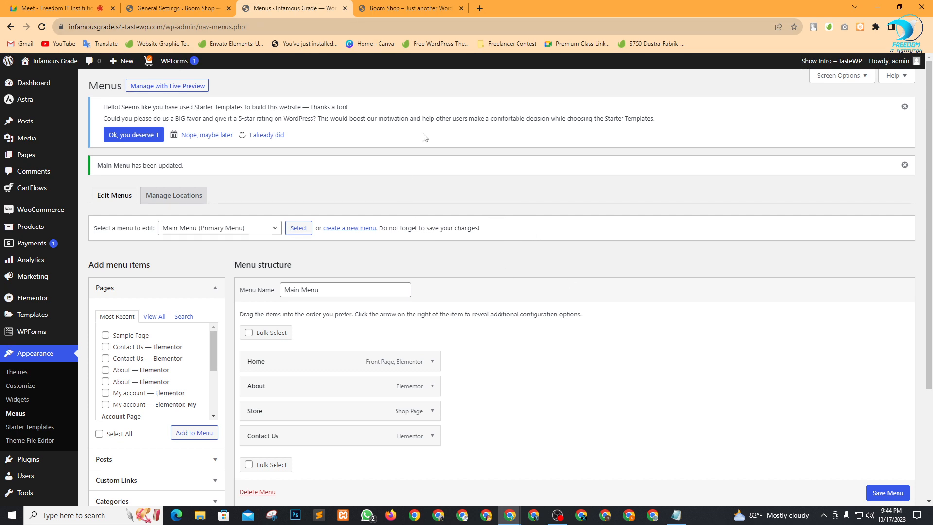
click(389, 7)
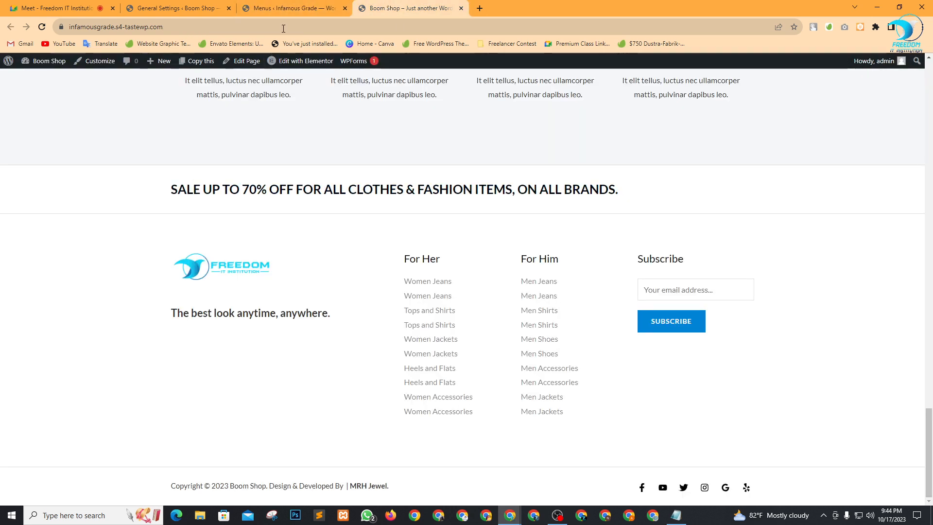
click(231, 22)
key(ctrl+c)
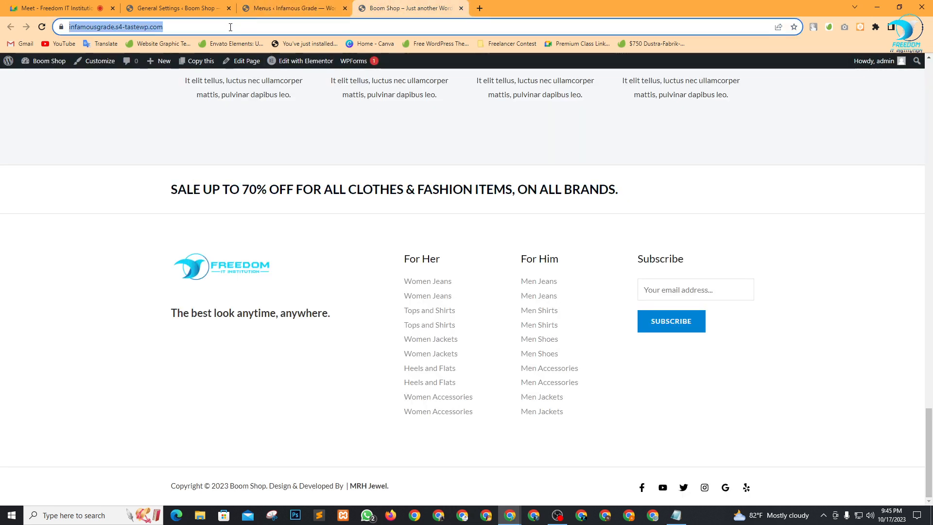
Load the Boom Shop site in a new browser window under another profile by pasting its URL.
click(438, 517)
key(ctrl+v)
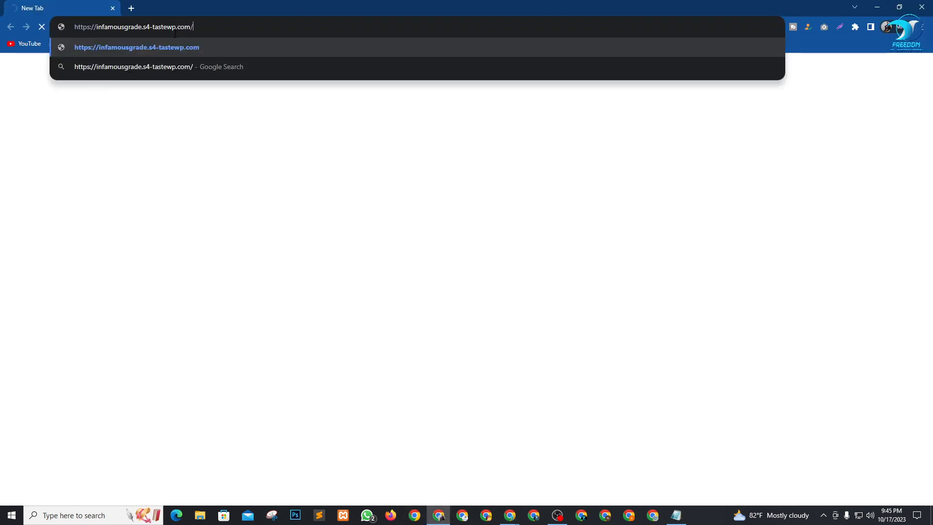
key(Return)
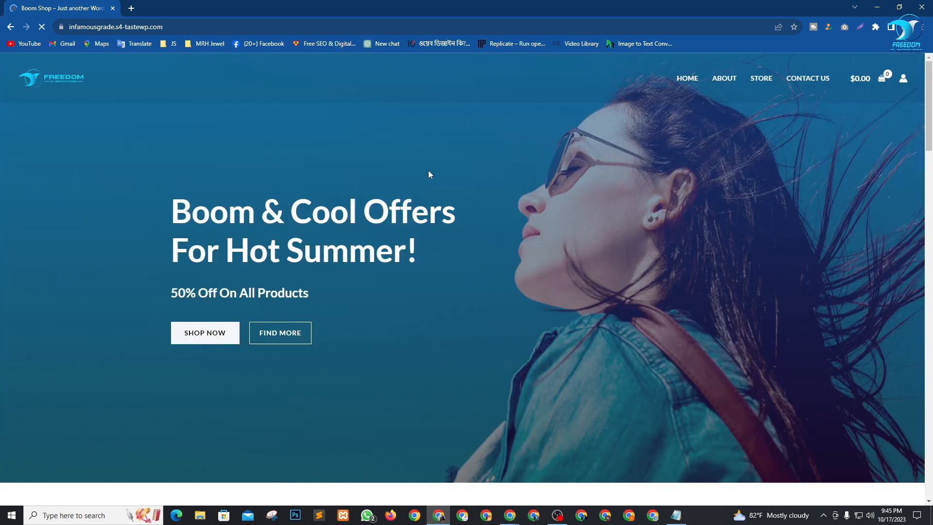
Scroll the home page to Featured Products and open the DNK Blue Shoes product.
scroll(286, 294, down, 3)
scroll(145, 210, up, 3)
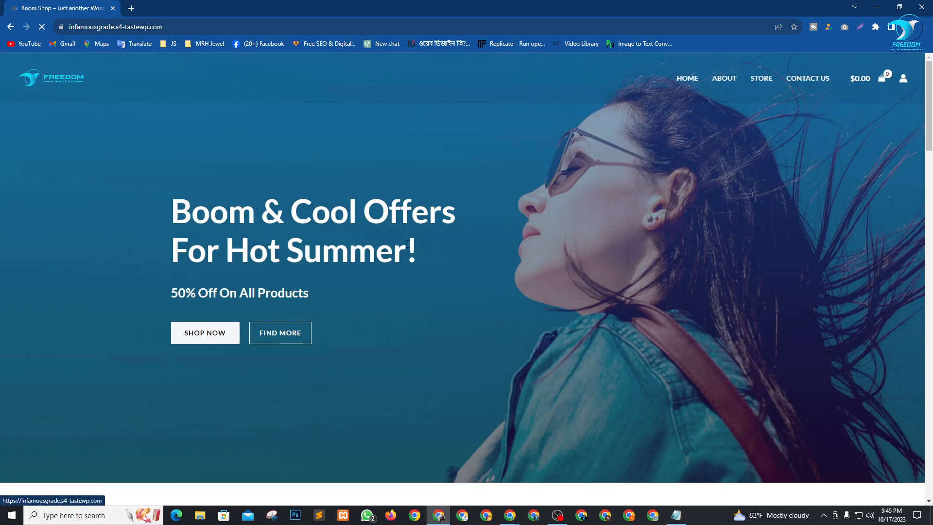
scroll(407, 244, down, 20)
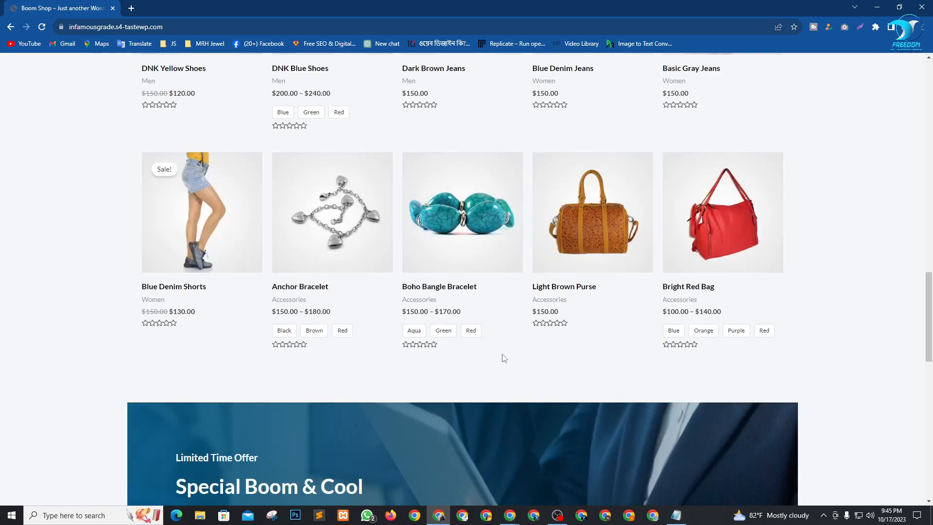
scroll(504, 358, up, 5)
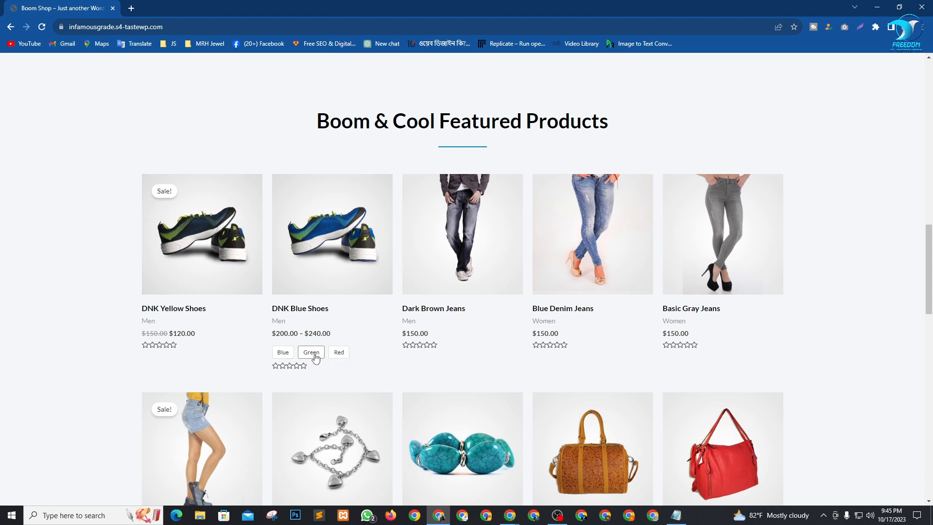
scroll(406, 329, down, 1)
scroll(406, 331, up, 3)
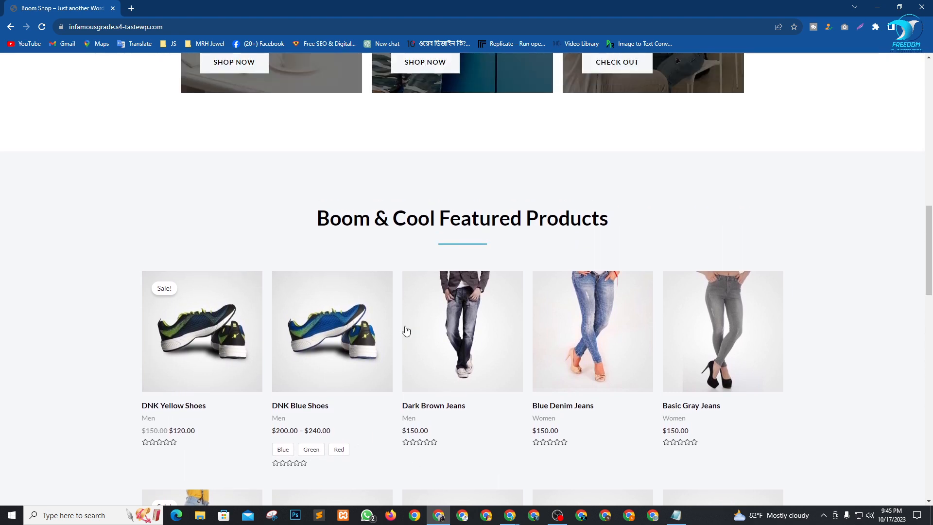
click(302, 406)
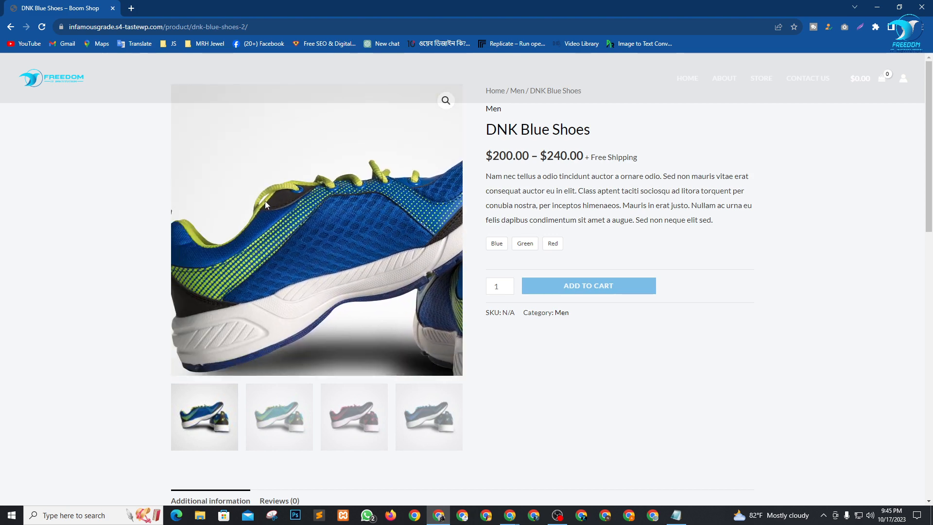
View the teal and the pink-and-black shoe images, then switch back to the Google Meet tab.
click(280, 415)
click(354, 416)
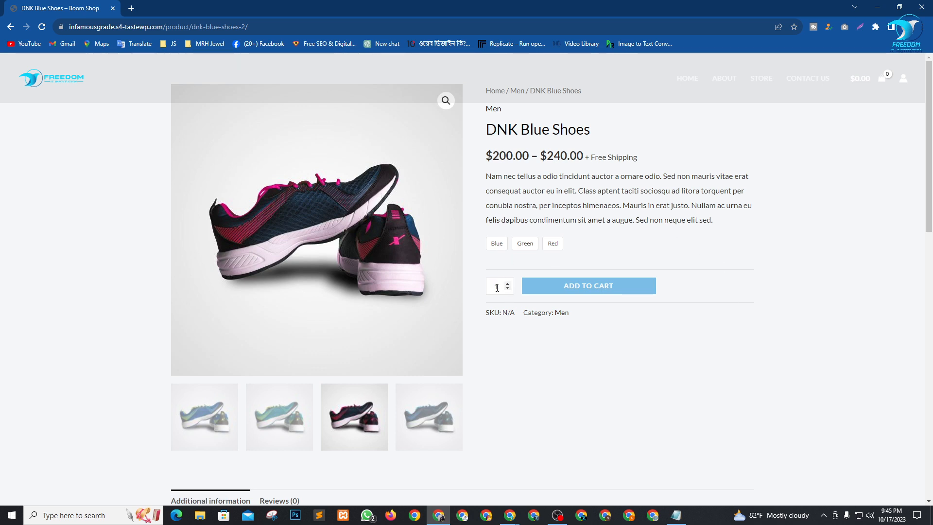
key(alt+Tab)
key(alt+Tab)
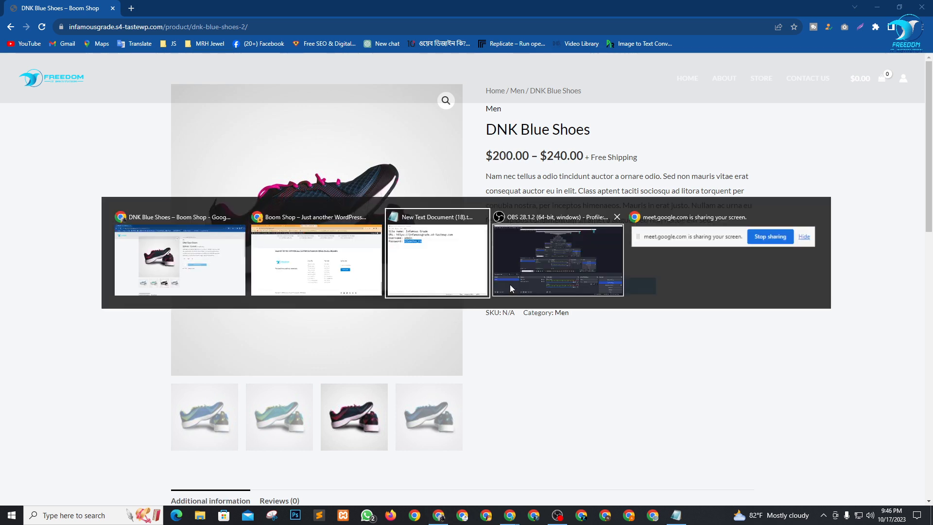
key(alt+shift+Tab)
key(alt+shift+Tab)
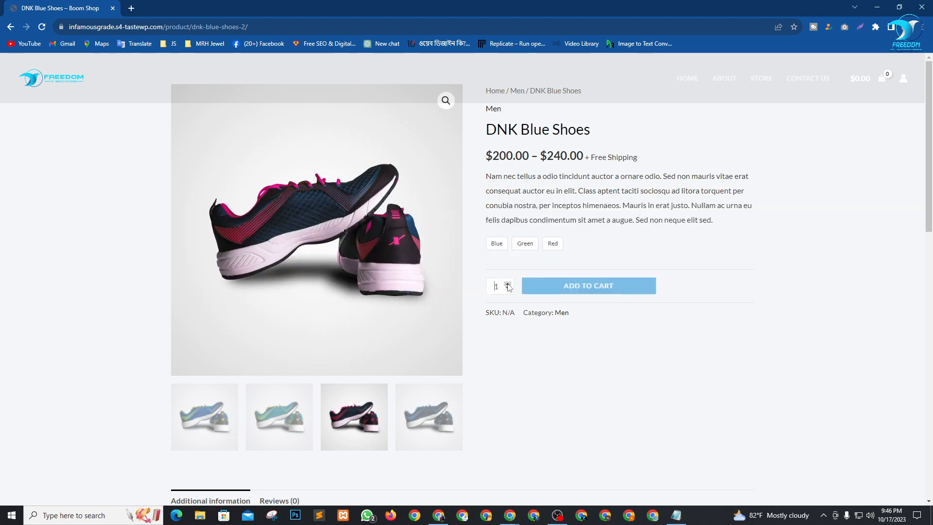
key(alt+Tab)
click(38, 5)
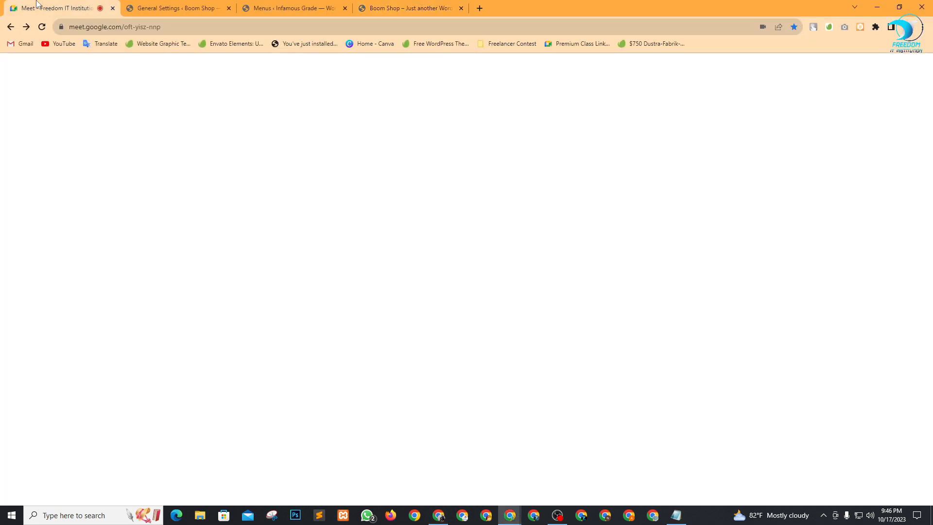
Admit both waiting participants in Meet, then select the DNK Blue Shoes quantity to enter 45.
click(897, 449)
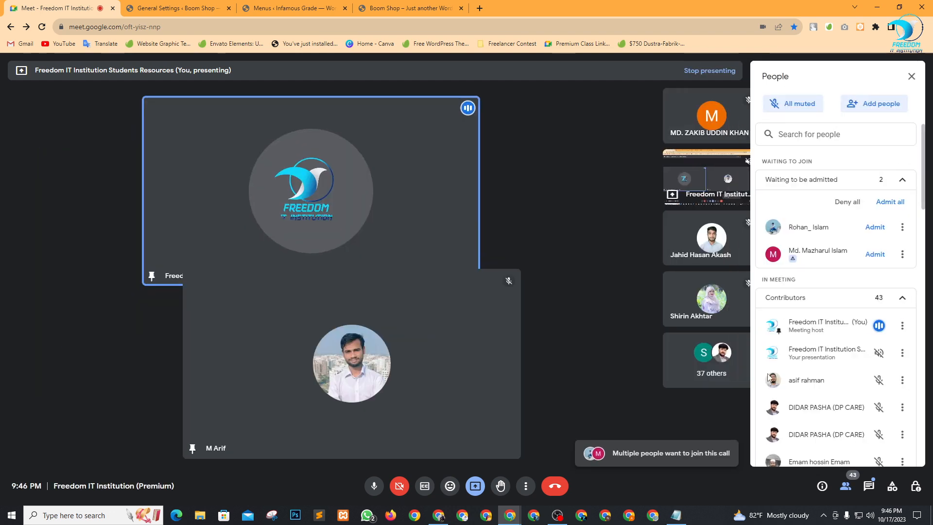
click(874, 227)
click(875, 226)
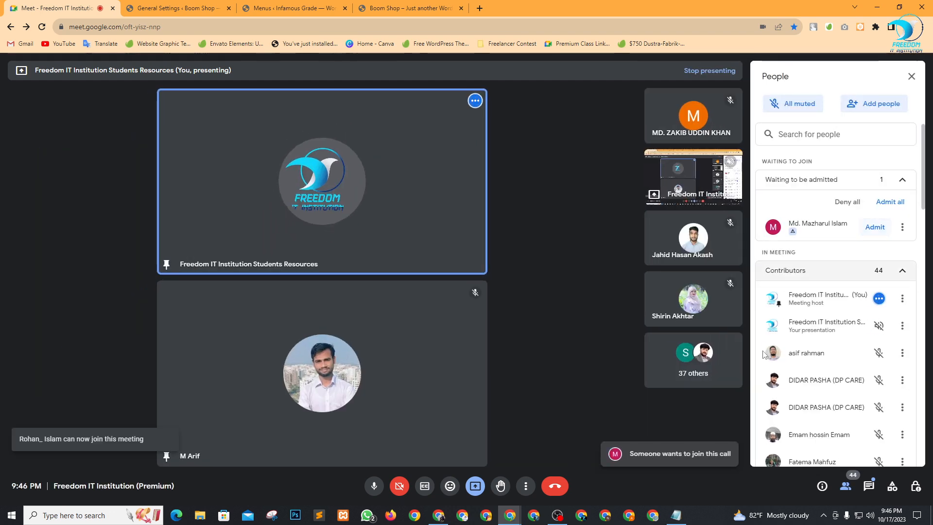
key(alt+Tab)
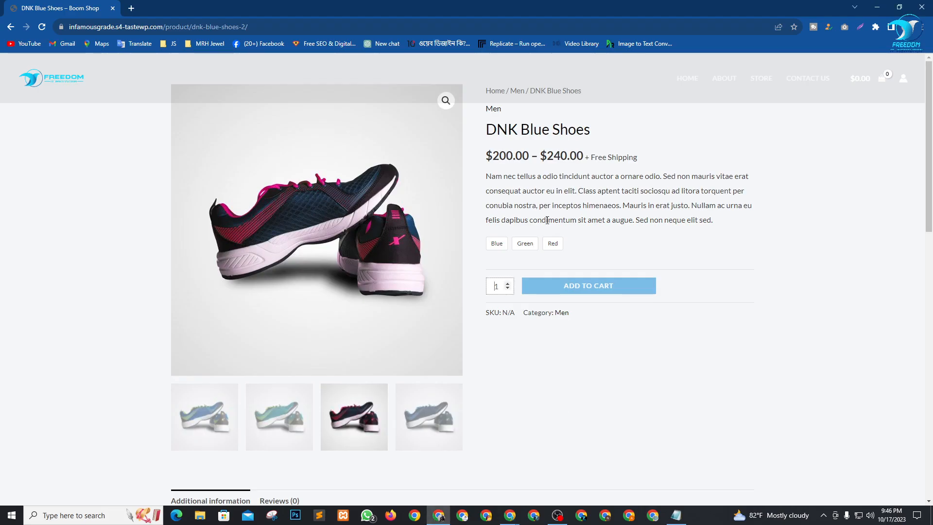
double_click(496, 286)
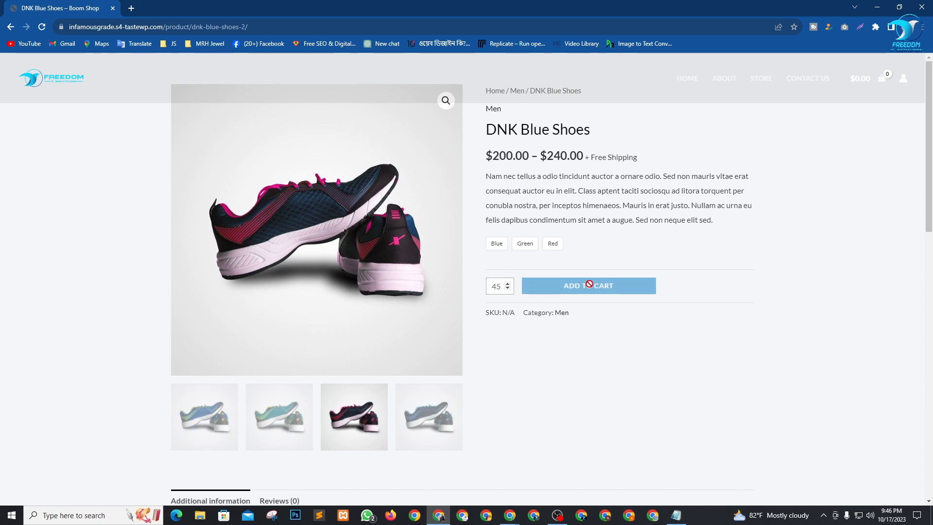
Try adding 45, then 1 pair of DNK Blue Shoes to the cart, dismissing the choose-options warning each time.
click(741, 289)
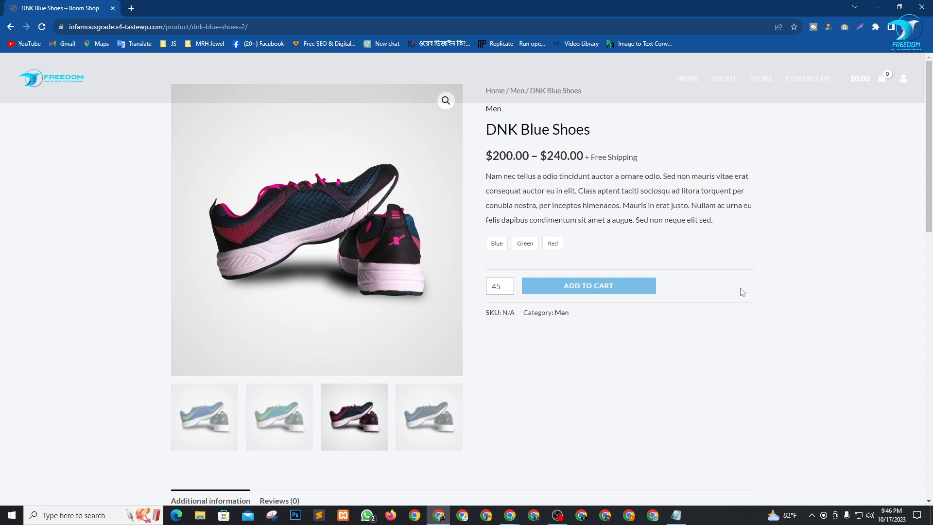
click(562, 287)
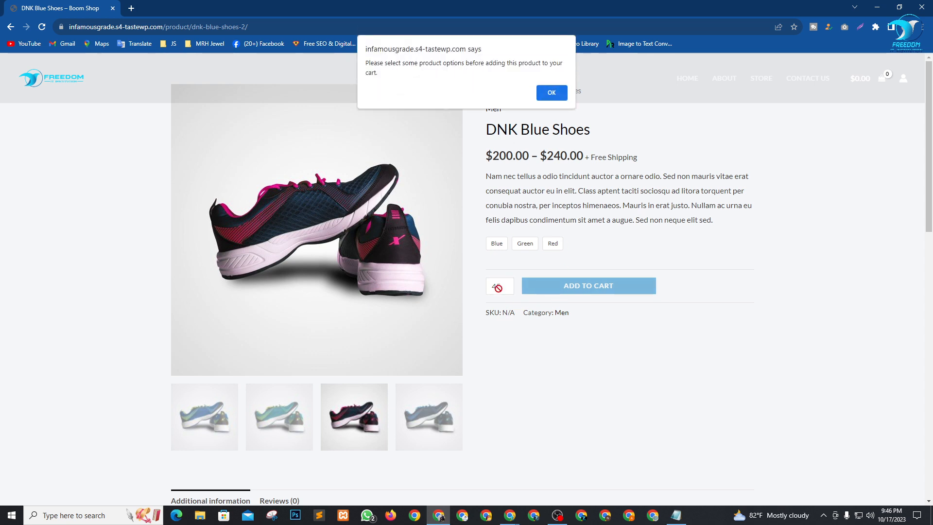
click(550, 92)
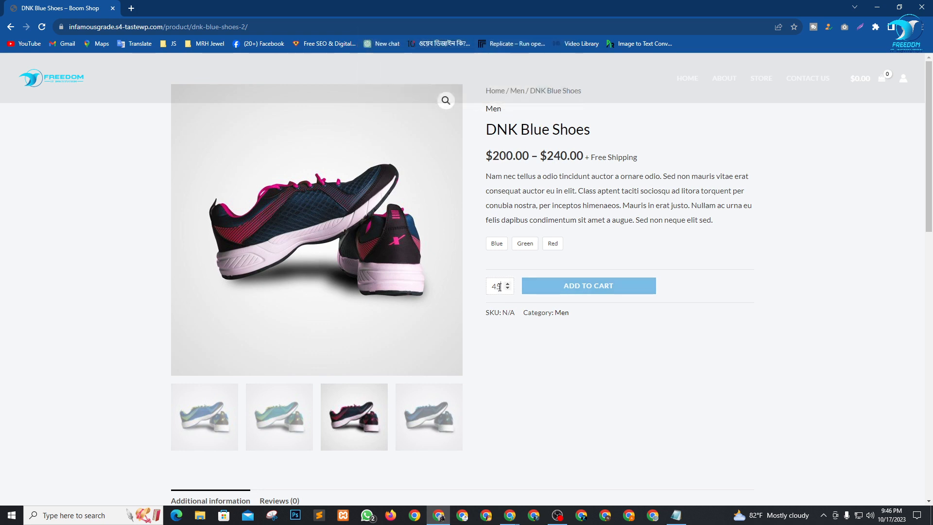
drag(499, 286, 483, 289)
text(1)
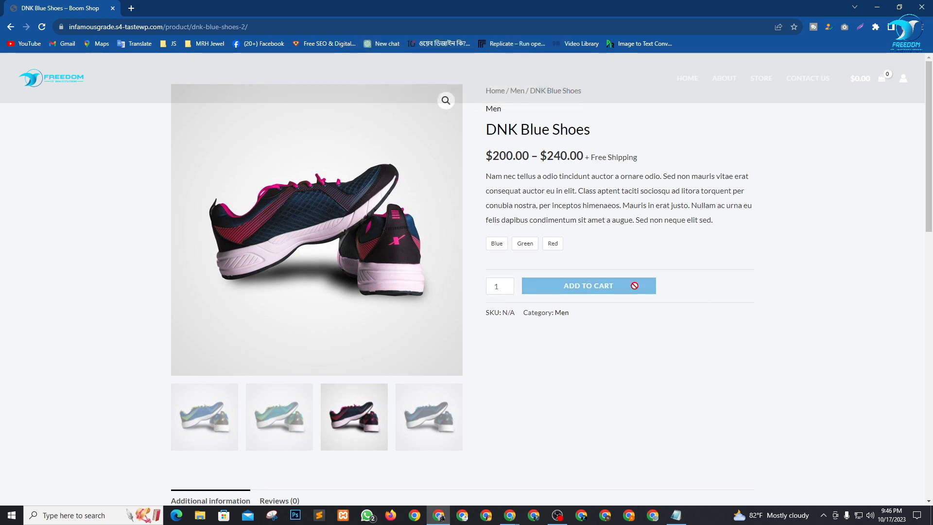
click(604, 286)
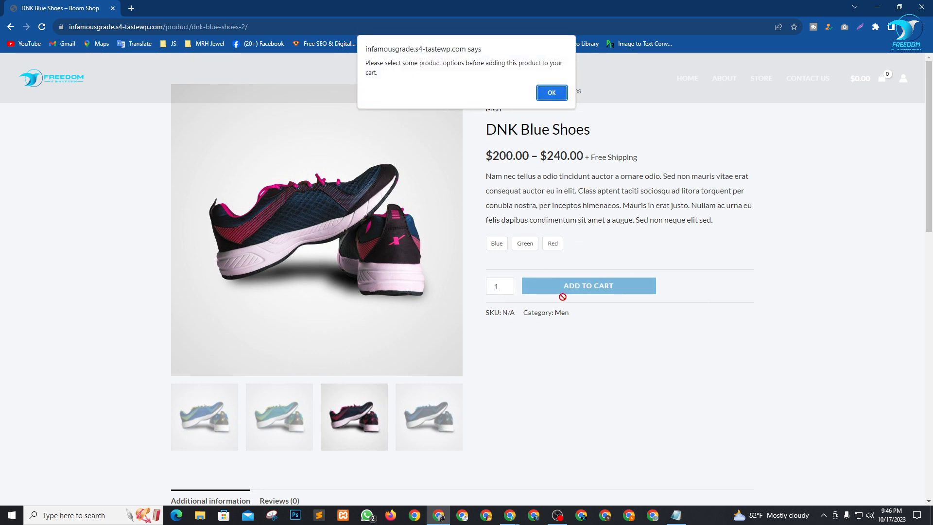
key(Return)
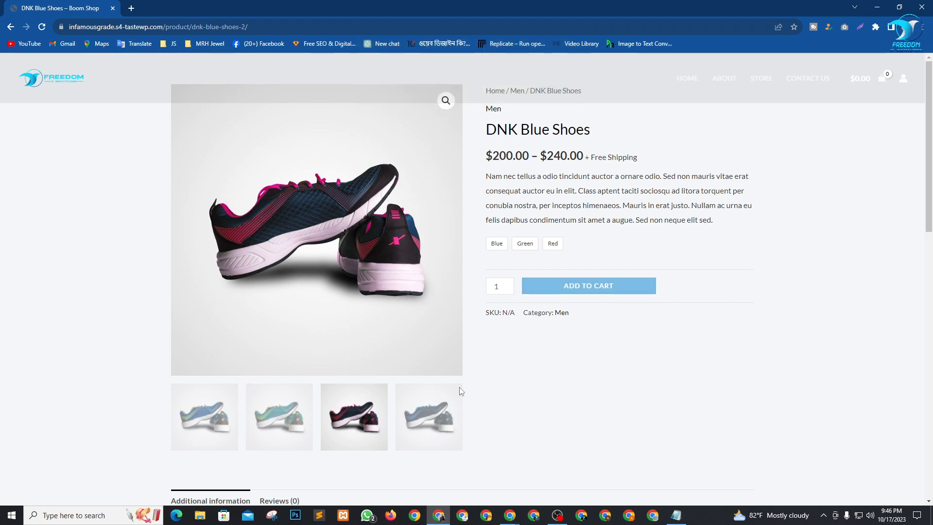
Look over the product page once more, then close the storefront browser window.
scroll(461, 391, down, 15)
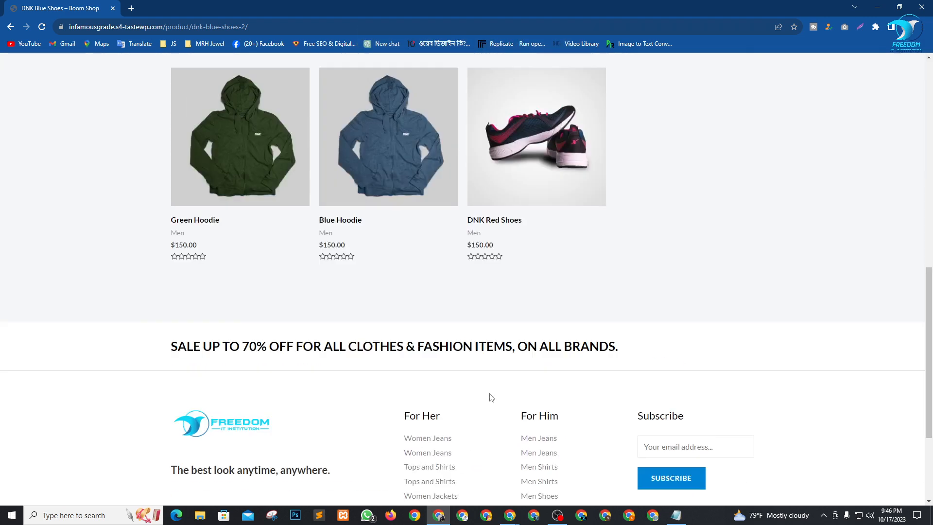
scroll(510, 364, up, 15)
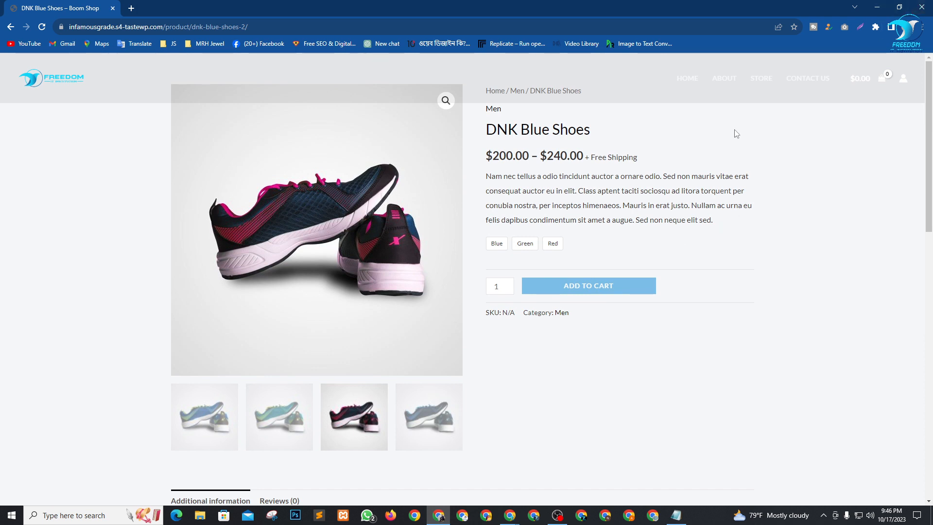
click(724, 79)
scroll(359, 239, down, 15)
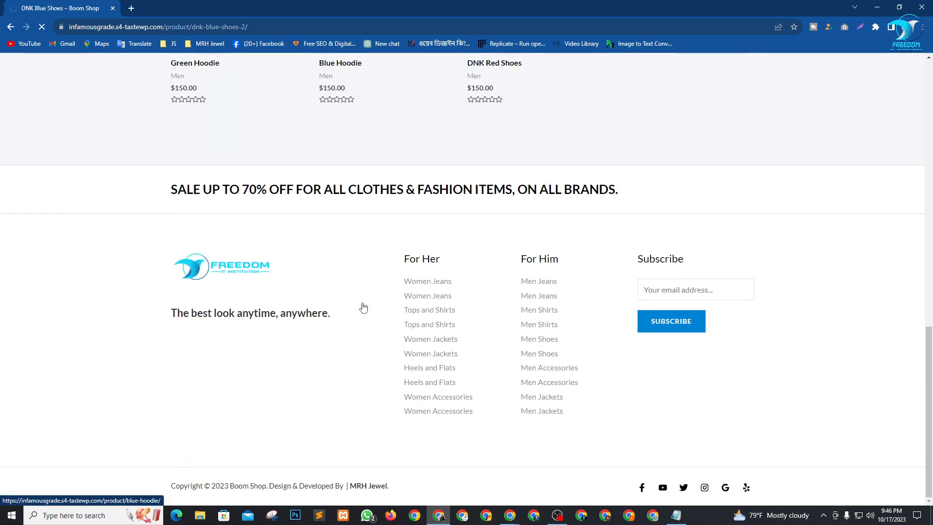
scroll(509, 436, up, 15)
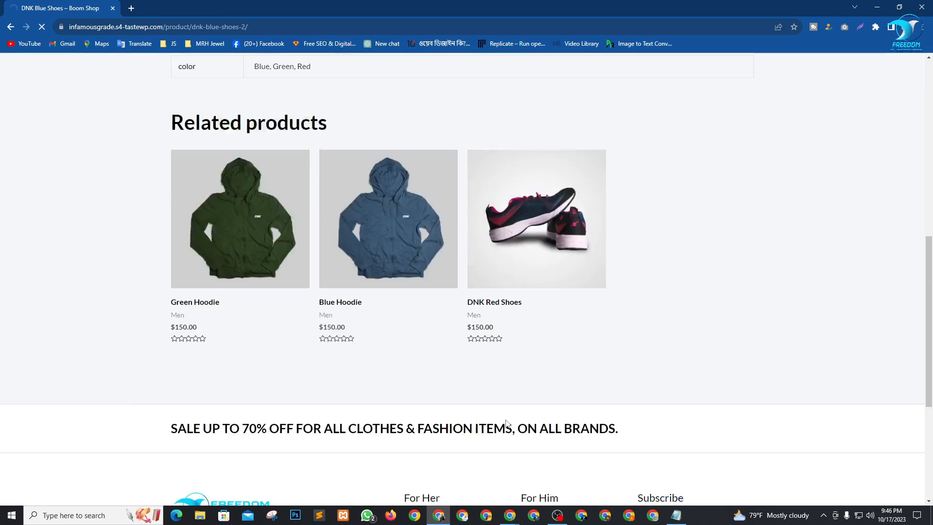
click(921, 7)
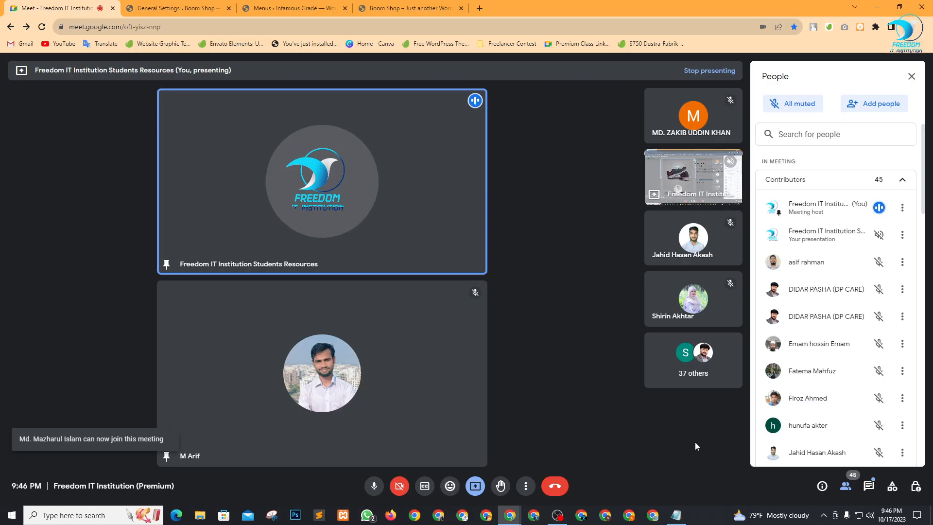
Check the Anchor Bracelet price range on the Boom Shop storefront's product grid.
click(292, 8)
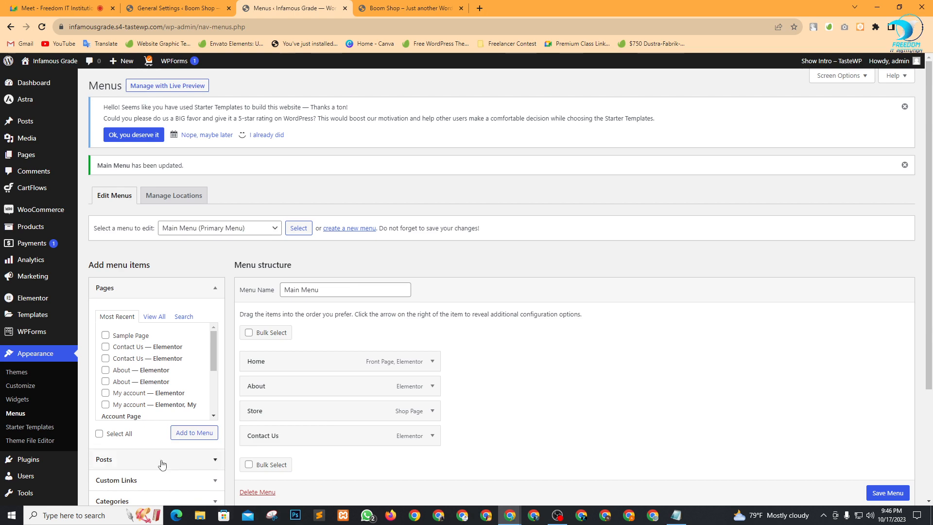
click(202, 8)
click(58, 8)
click(410, 8)
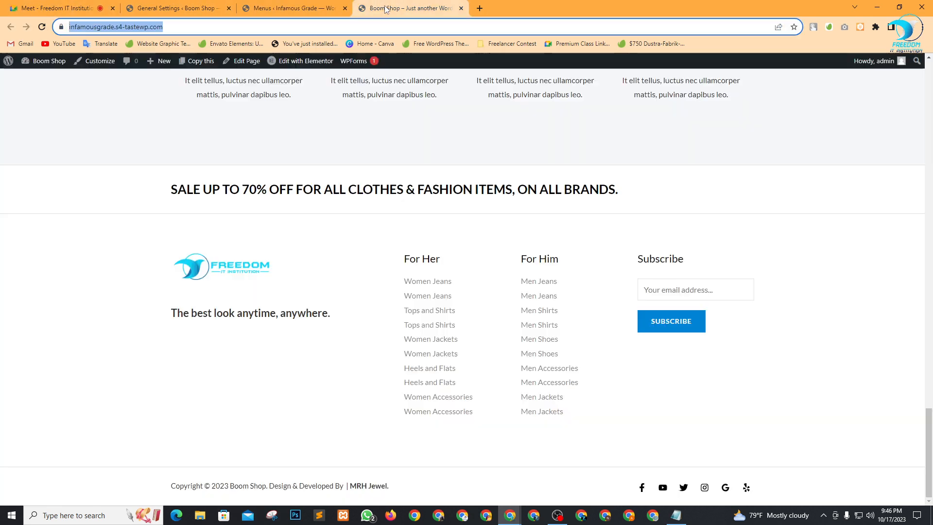
scroll(449, 398, up, 5)
scroll(449, 398, up, 6)
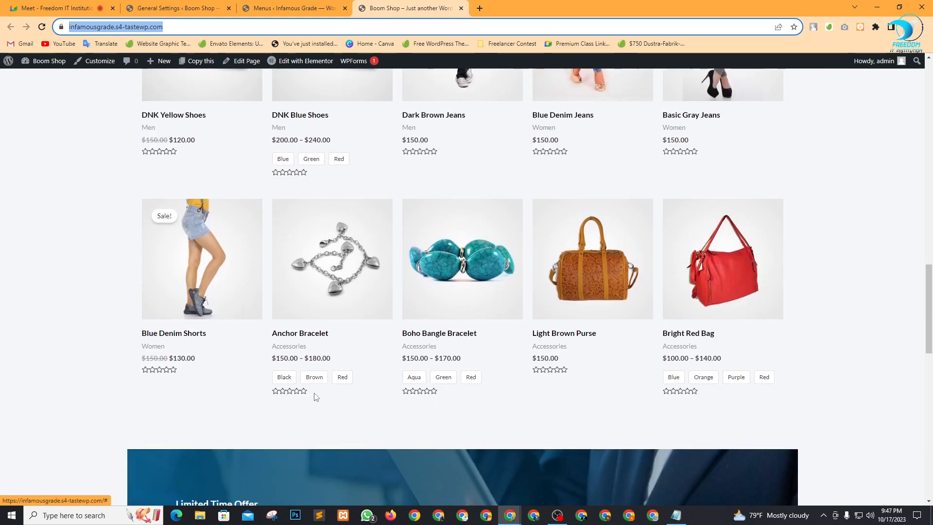
drag(271, 363, 326, 356)
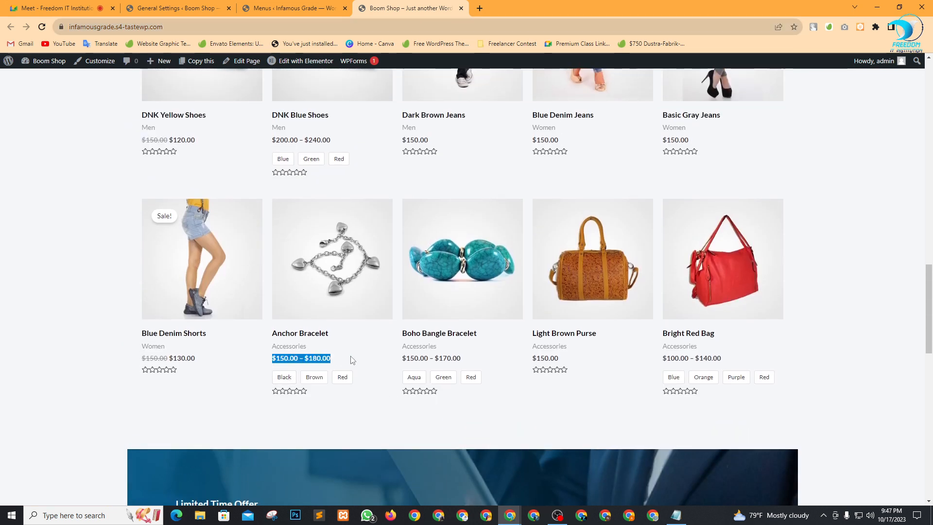
click(262, 372)
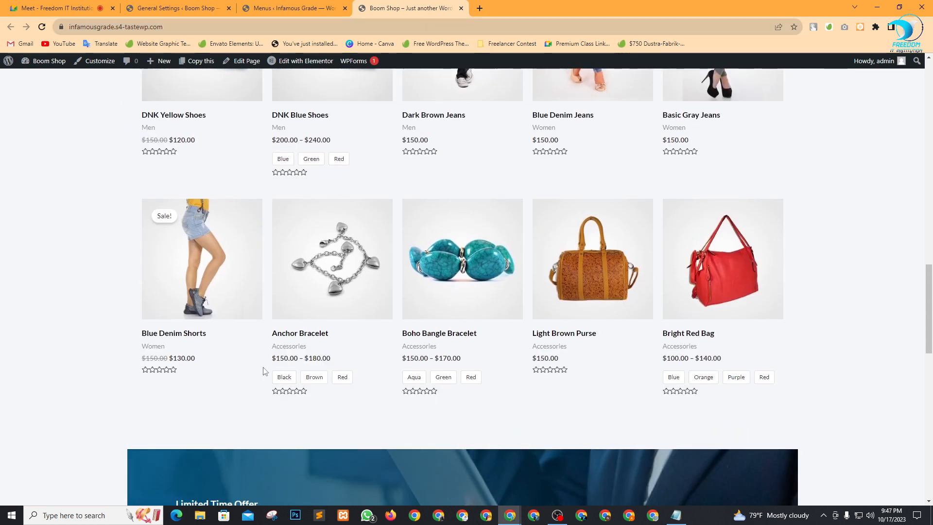
Close the Meet participant list, then go to the General Settings admin page.
click(54, 8)
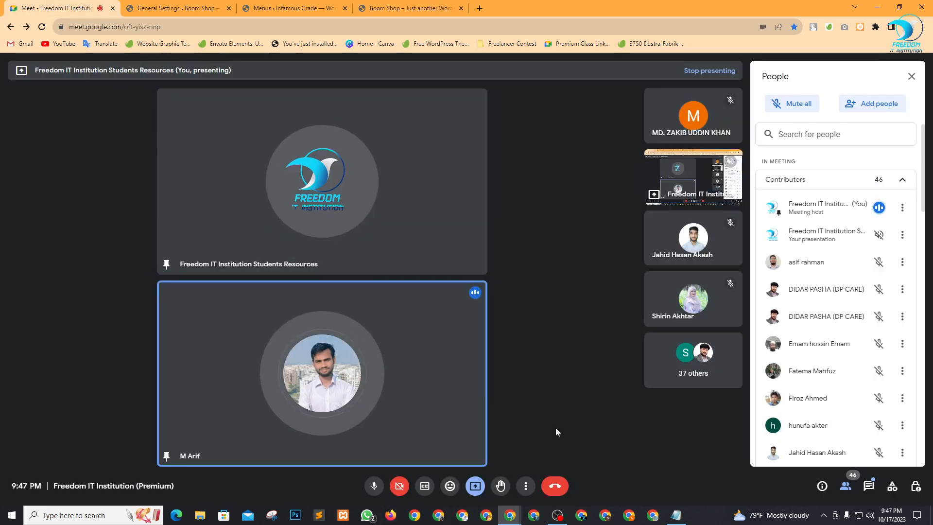
click(912, 76)
click(413, 8)
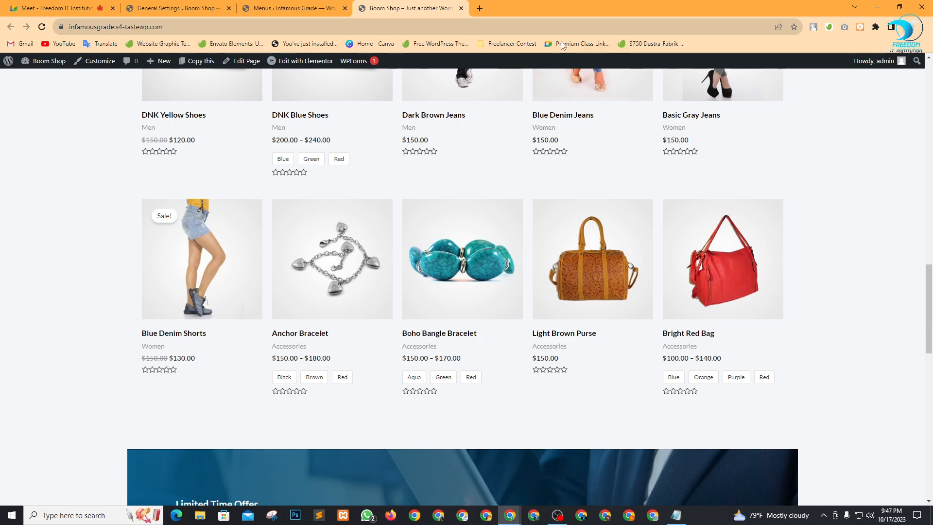
click(211, 5)
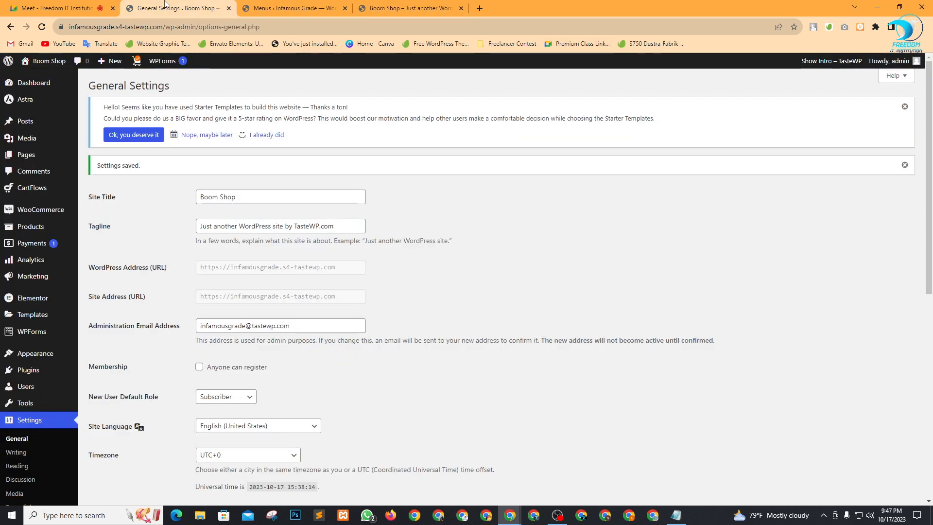
Close the Menus page and open WooCommerce Home in a new tab.
click(344, 8)
mouse_move(29, 210)
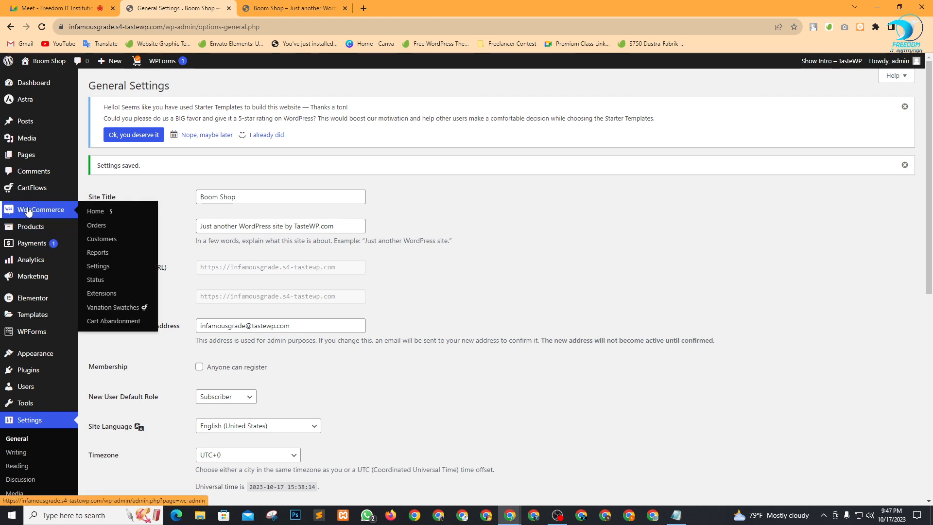
right_click(89, 210)
click(122, 211)
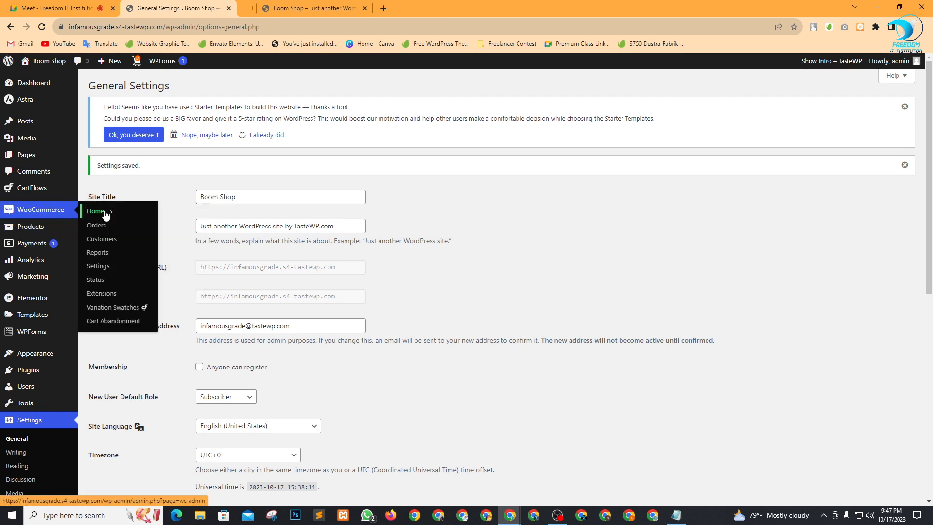
click(335, 6)
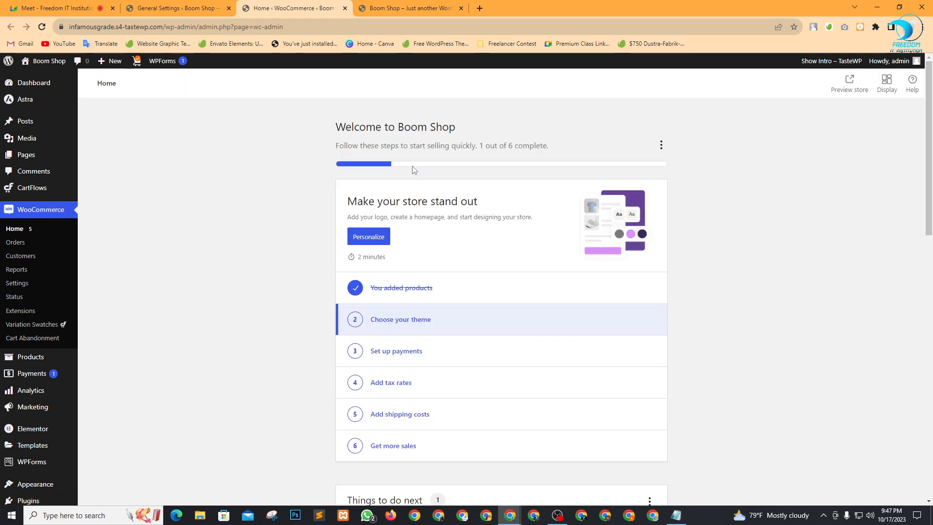
Review the WooCommerce Home setup checklist and its extra options menu.
scroll(369, 294, down, 5)
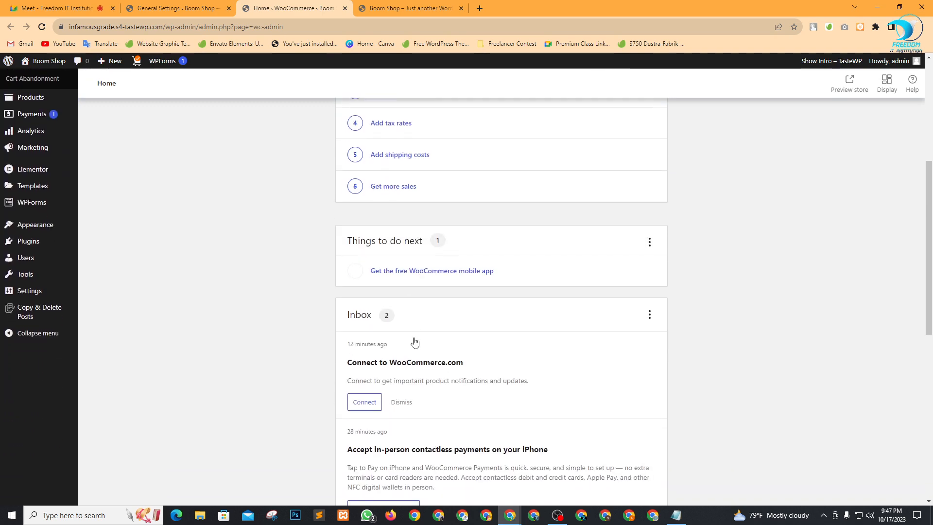
scroll(414, 342, down, 8)
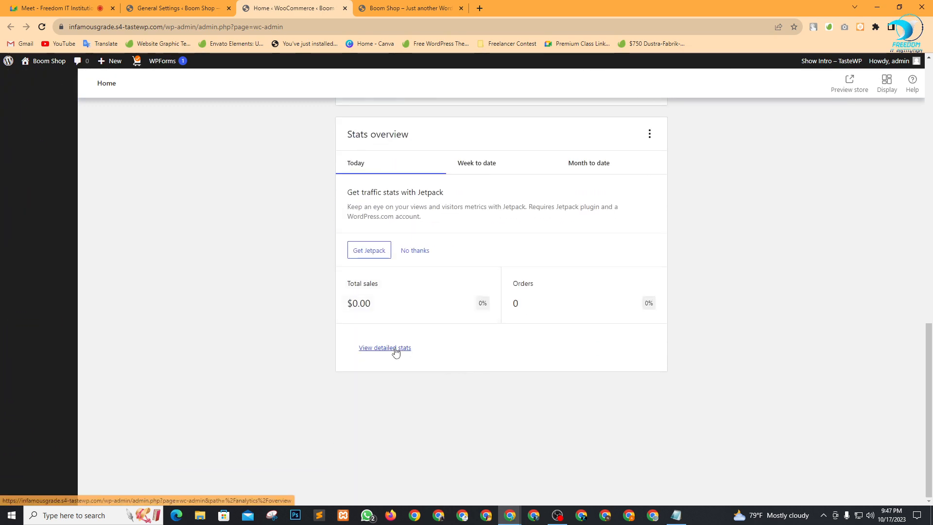
scroll(494, 282, up, 15)
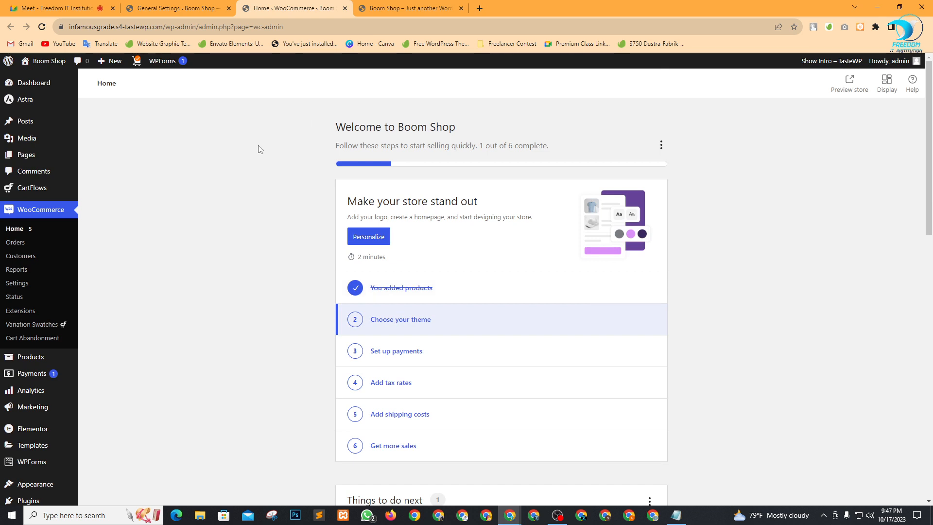
click(660, 145)
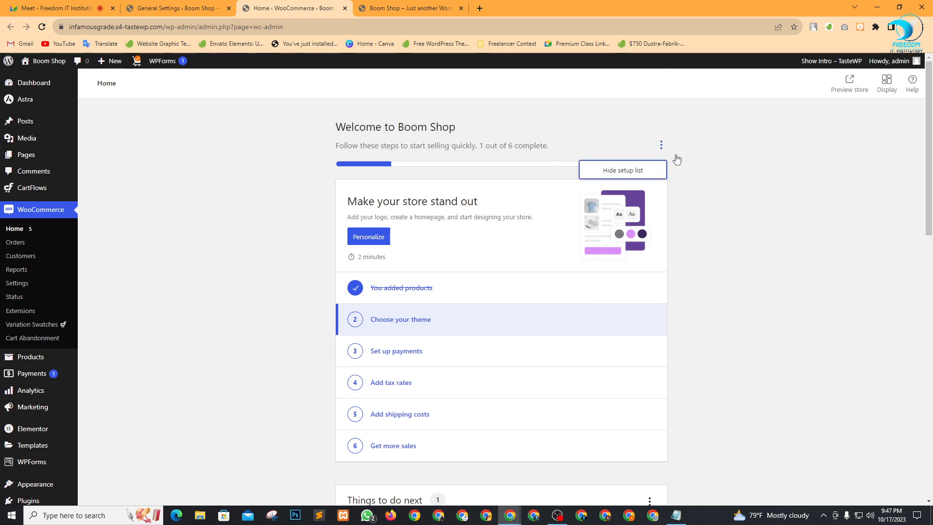
click(860, 272)
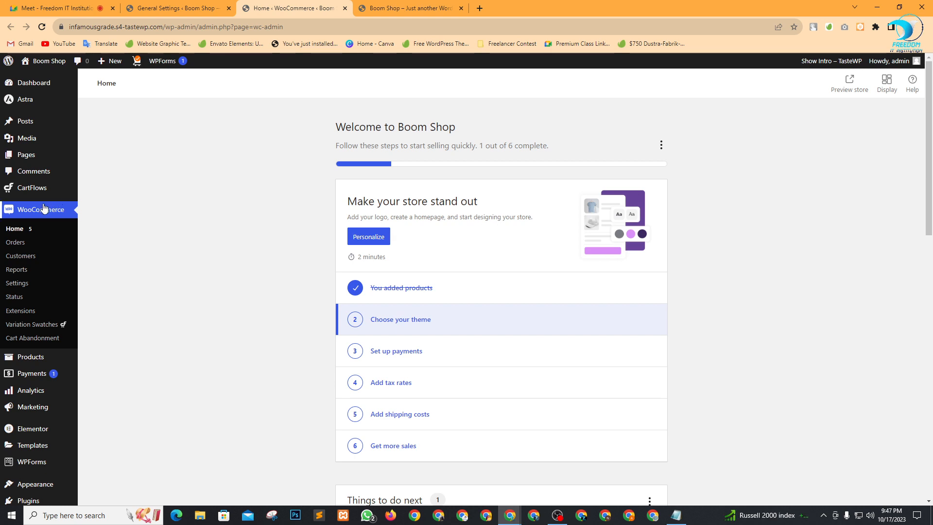
Open WooCommerce Settings, scroll to Store Address and place the cursor in Address line 1.
click(17, 283)
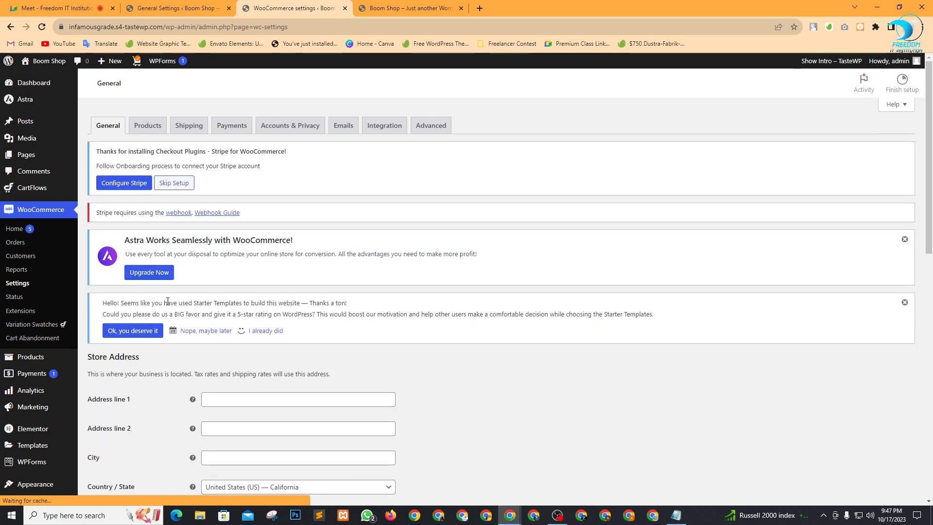
scroll(374, 254, down, 2)
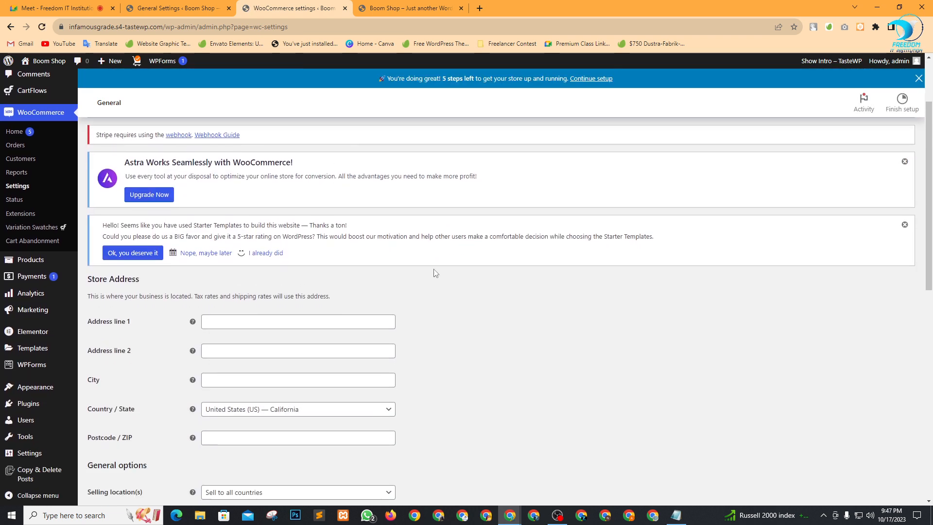
scroll(434, 274, down, 3)
click(235, 174)
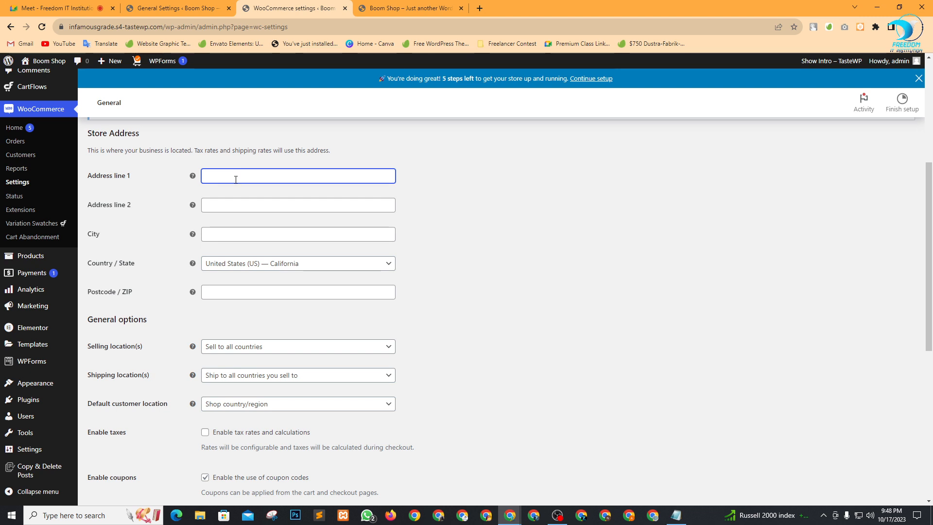
Type the first address line ending in 'ndi 32', accept its spelling fix, and leave Address line 2 blank.
text(Dhanmi)
text(nmin)
text(d)
text(i 32 Dhaka)
right_click(214, 177)
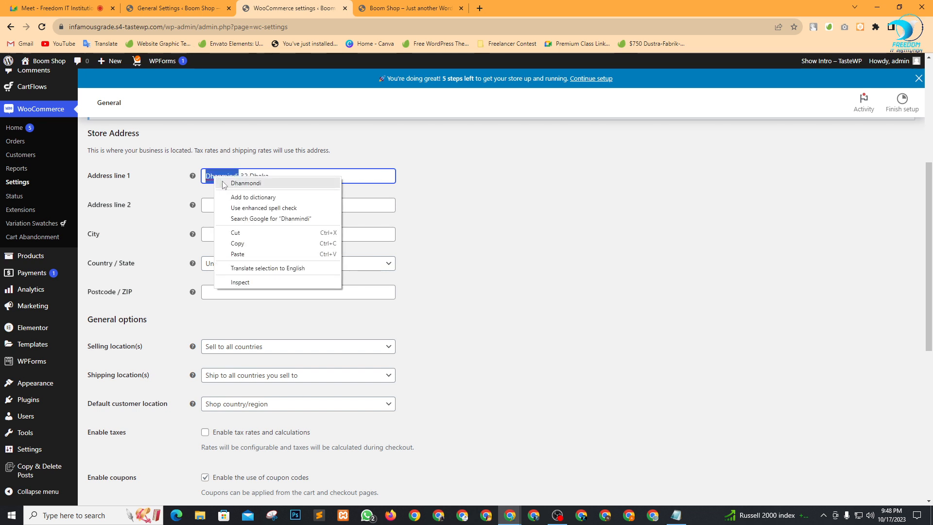
click(292, 184)
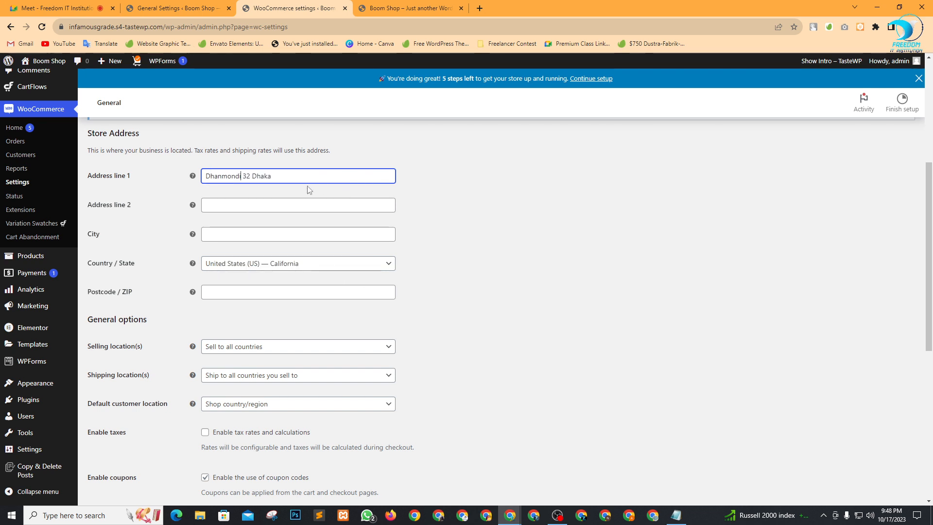
click(417, 178)
click(263, 204)
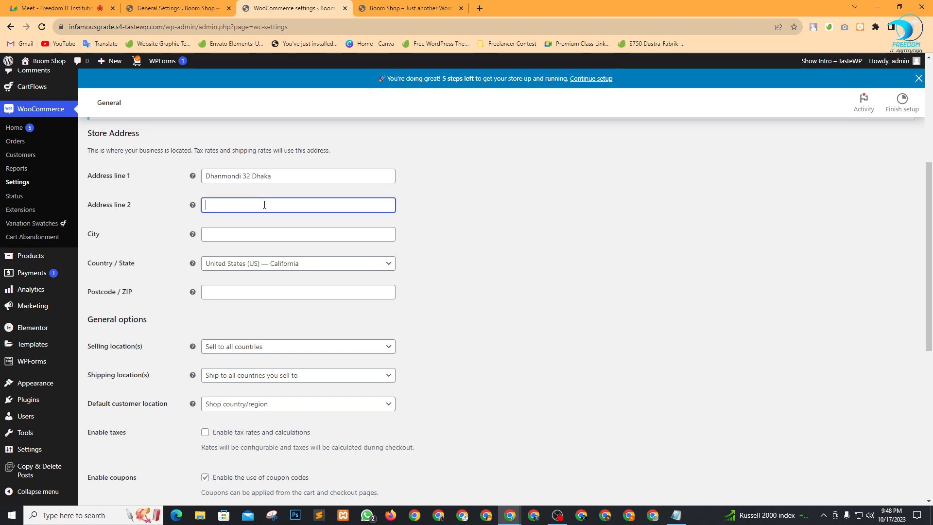
click(492, 205)
click(272, 208)
click(312, 250)
Enter Dhaka as the city and set Country / State to Bangladesh — Dhaka.
click(272, 231)
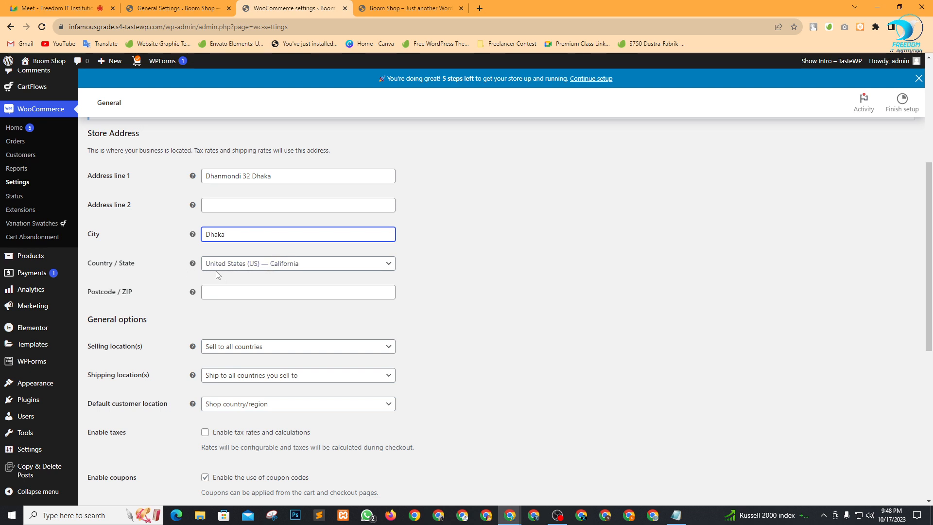
click(316, 269)
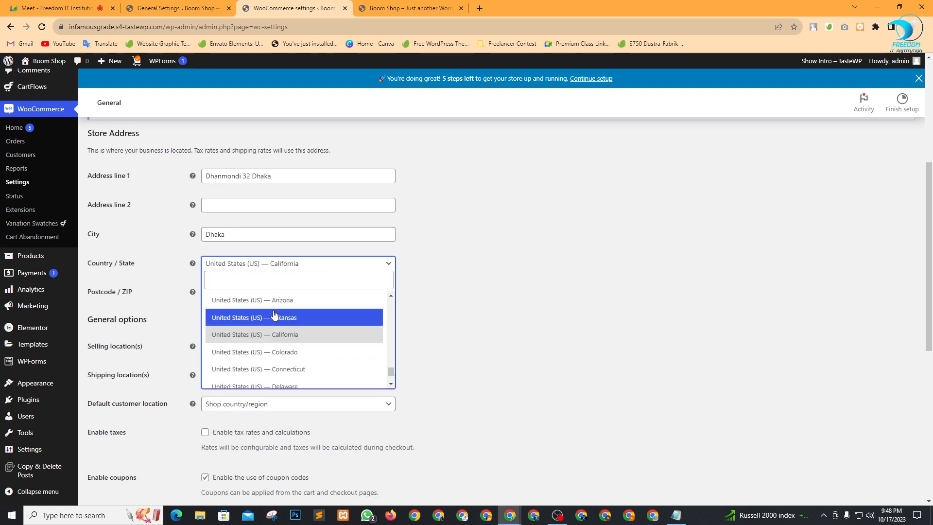
text(ba)
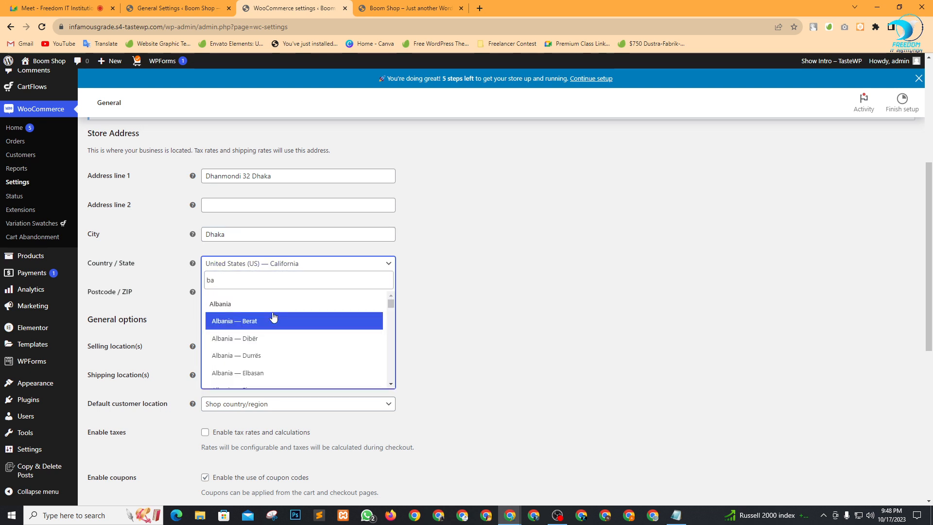
text(ng)
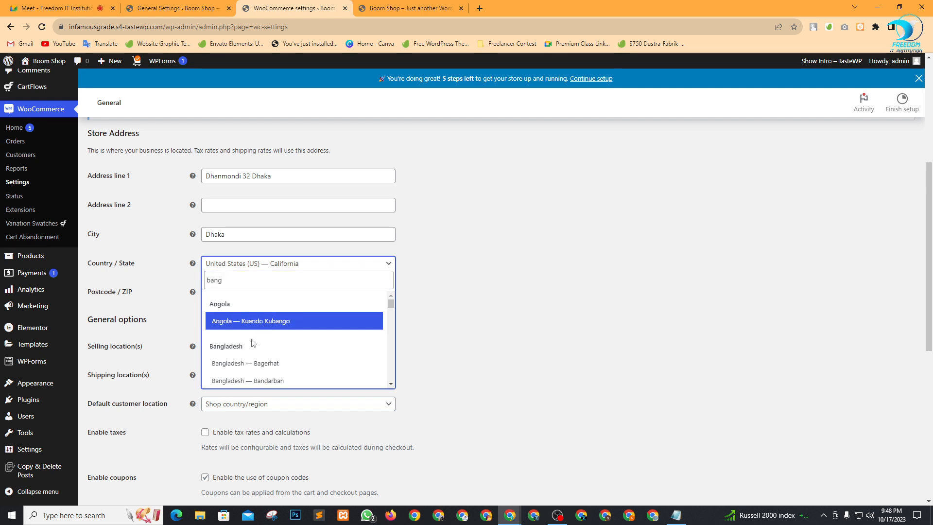
scroll(256, 361, down, 3)
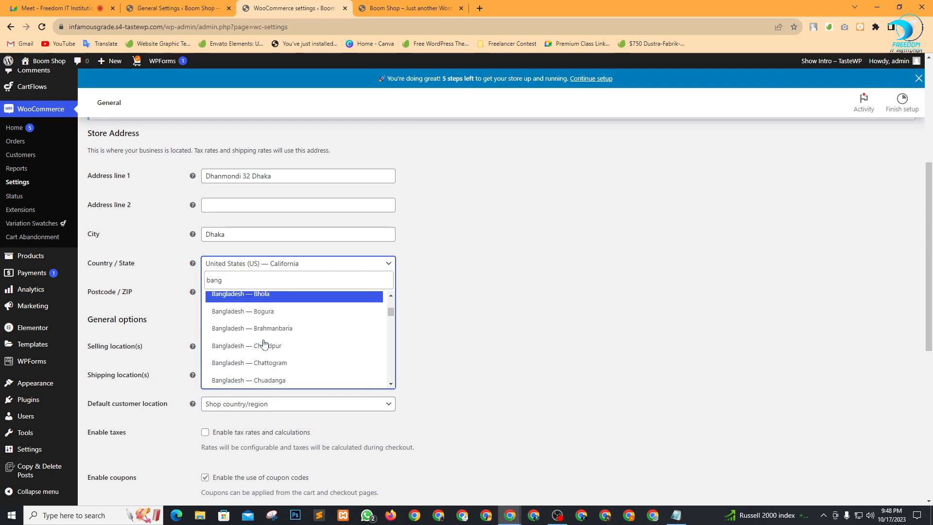
scroll(277, 350, down, 5)
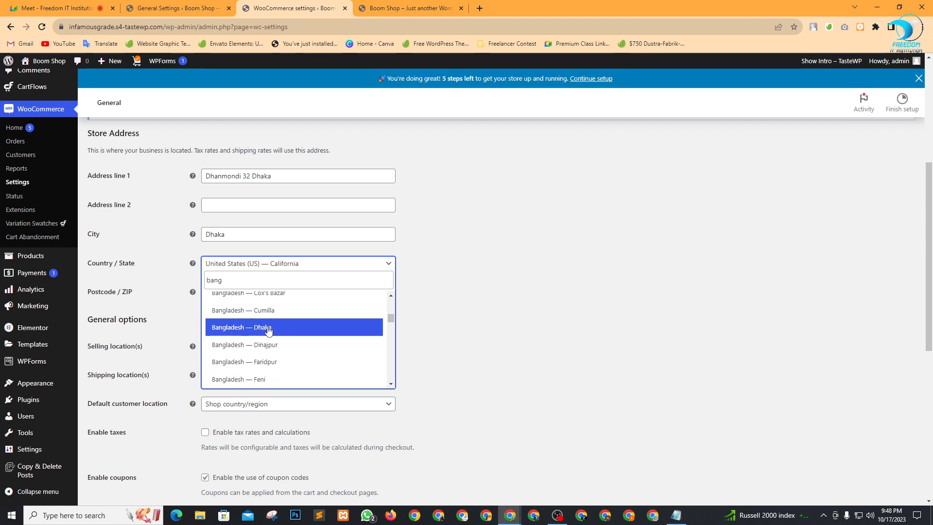
click(269, 329)
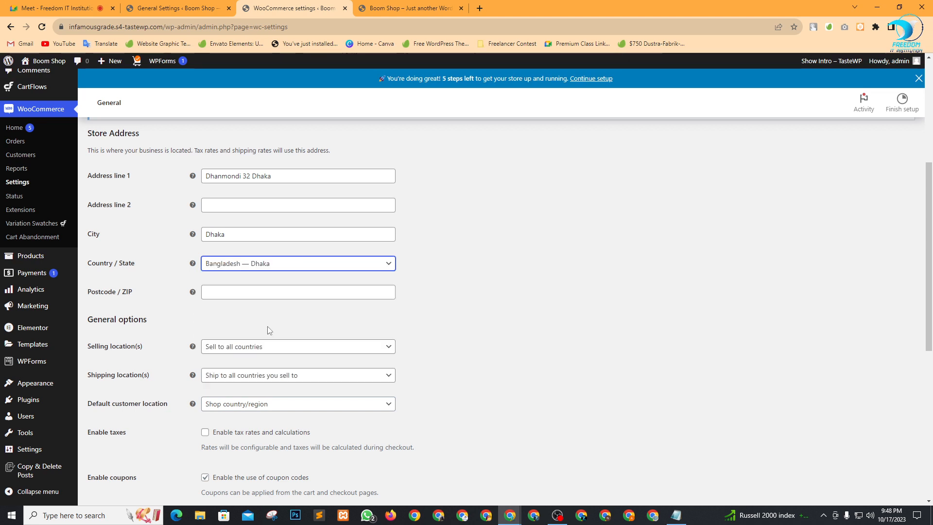
Fill in the postcode field with 12.
click(222, 291)
text(1205)
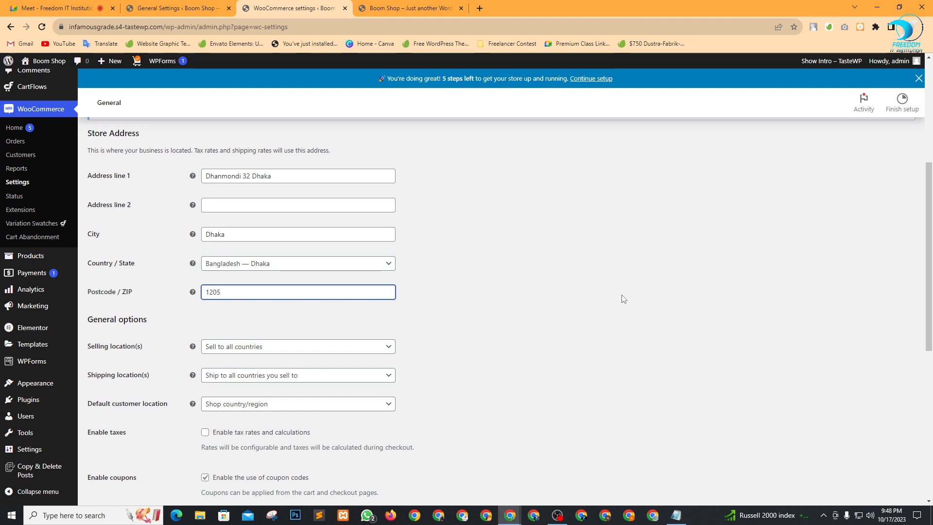
click(558, 298)
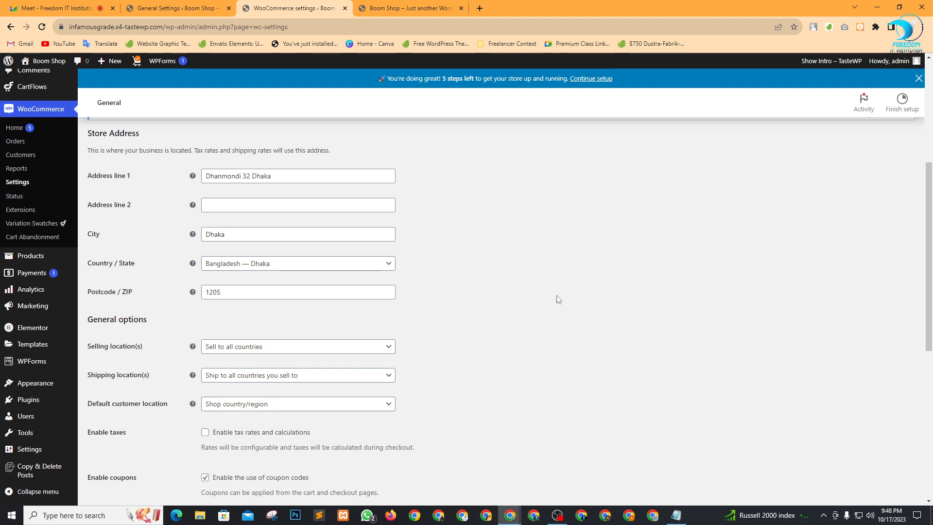
scroll(434, 309, down, 2)
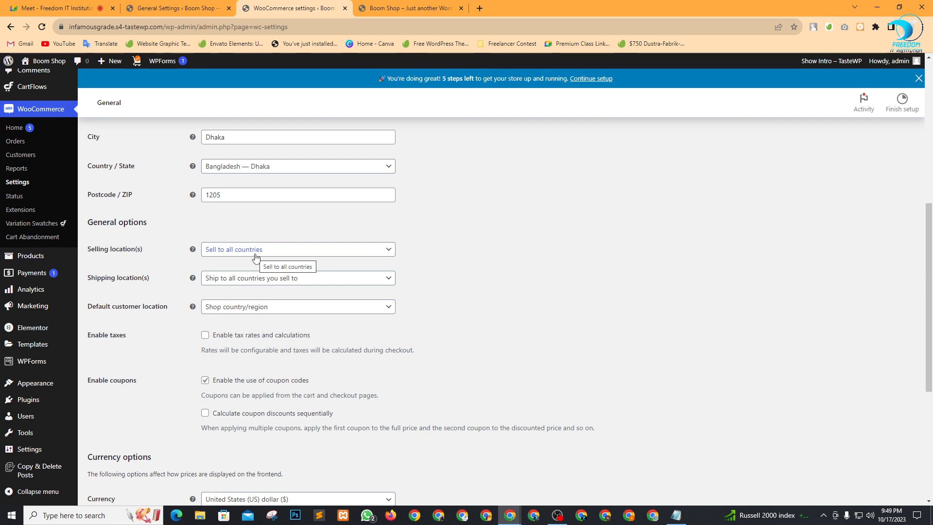
Set Selling location(s) to 'Sell to specific countries' and add Bangladesh to the list.
click(288, 253)
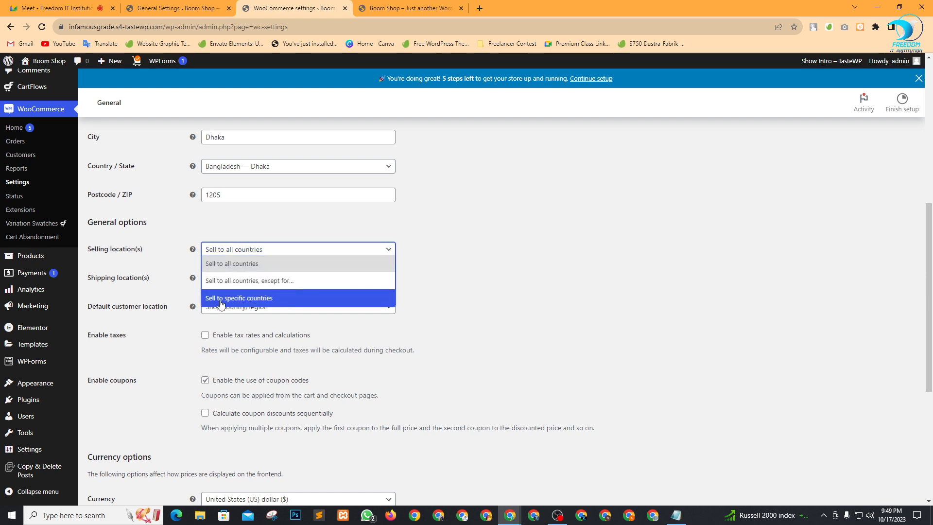
click(257, 298)
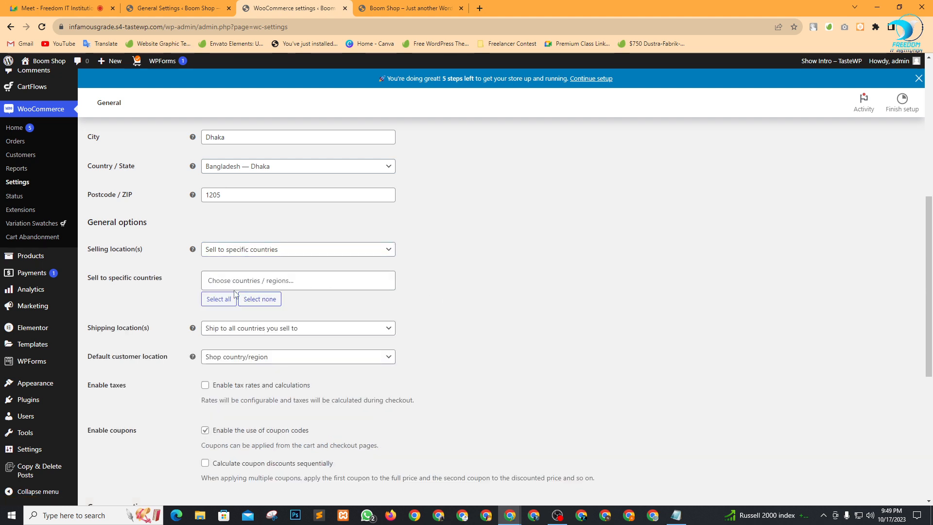
click(265, 280)
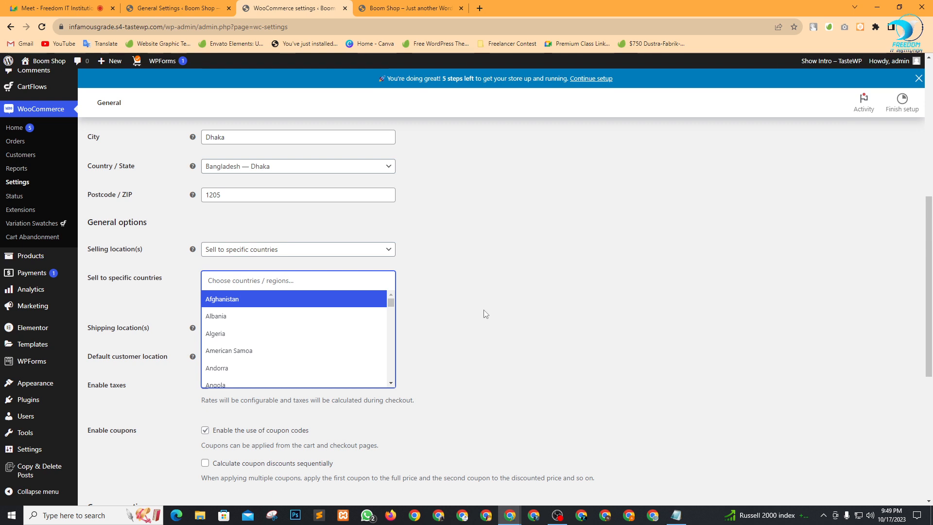
text(ba)
scroll(285, 350, down, 3)
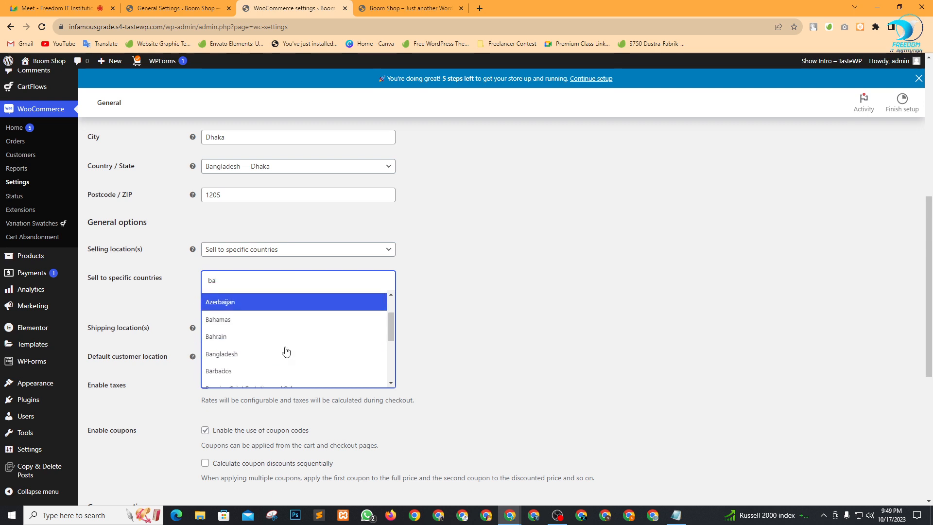
scroll(242, 321, up, 2)
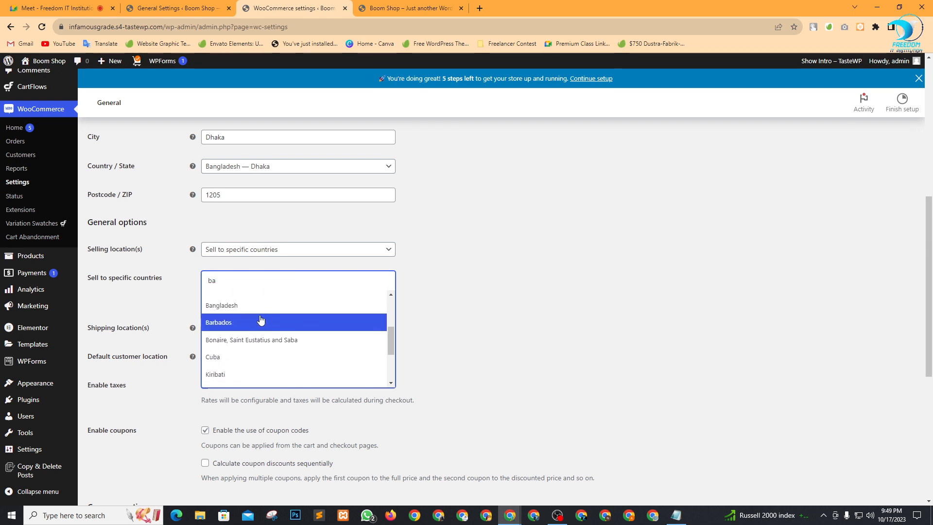
click(237, 305)
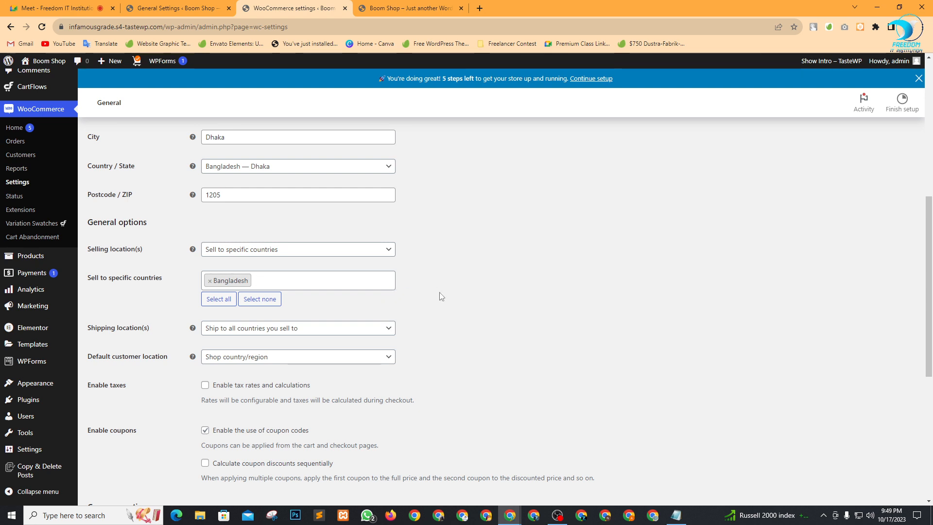
scroll(460, 280, down, 1)
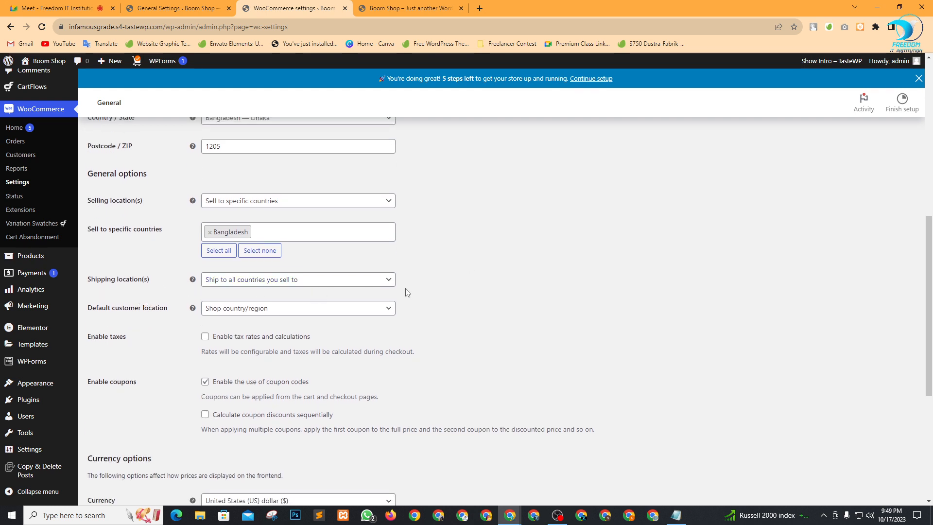
Restrict shipping to specific countries only, with Bangladesh as the sole country.
click(306, 282)
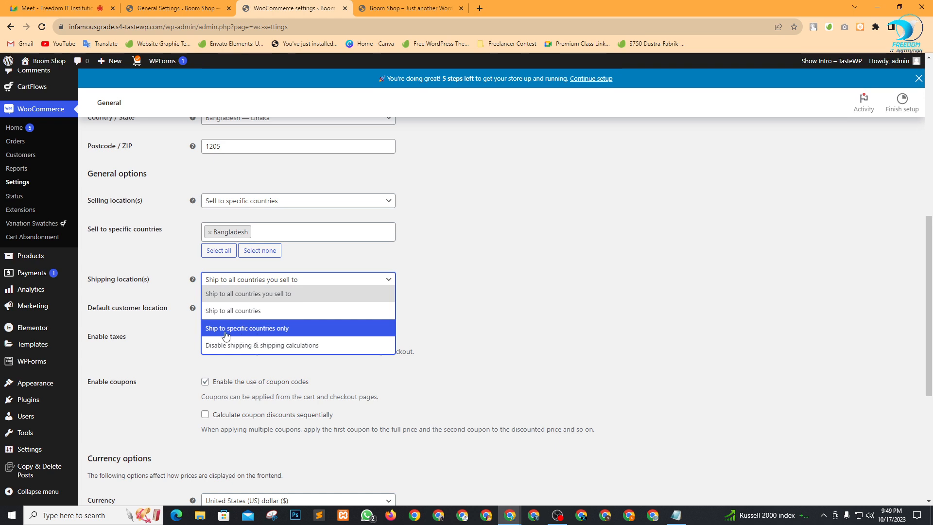
click(251, 329)
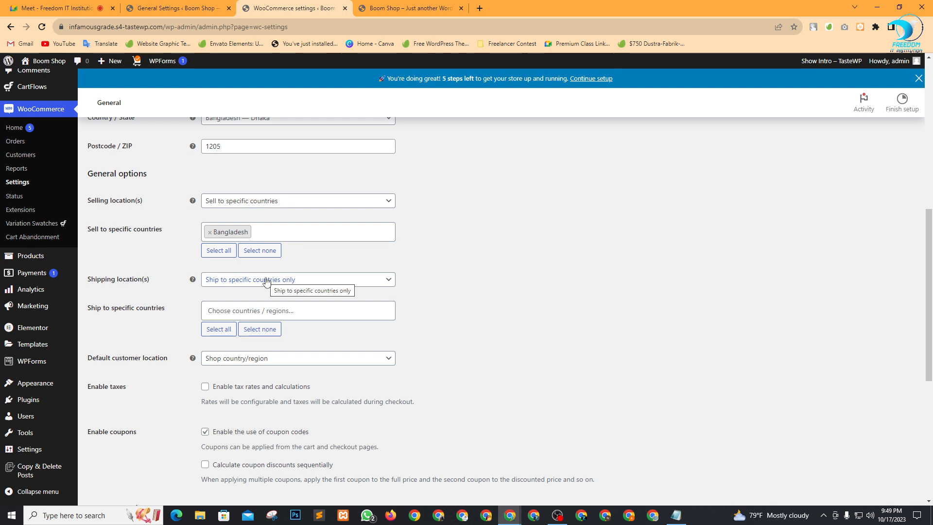
click(235, 309)
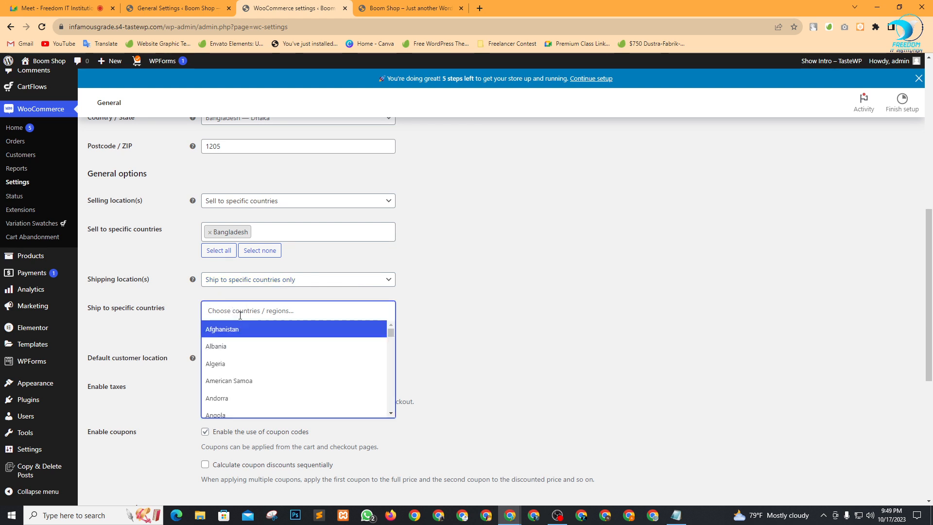
scroll(254, 361, down, 6)
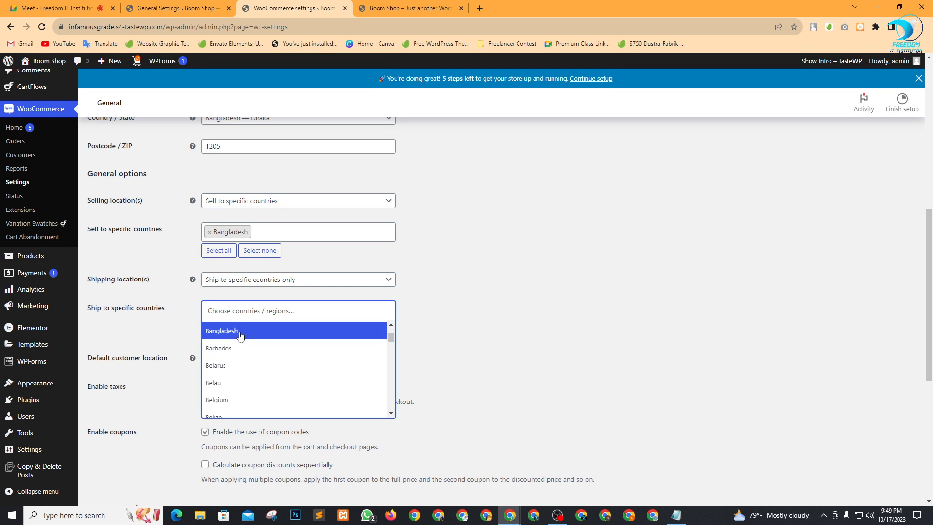
click(239, 335)
scroll(514, 329, down, 2)
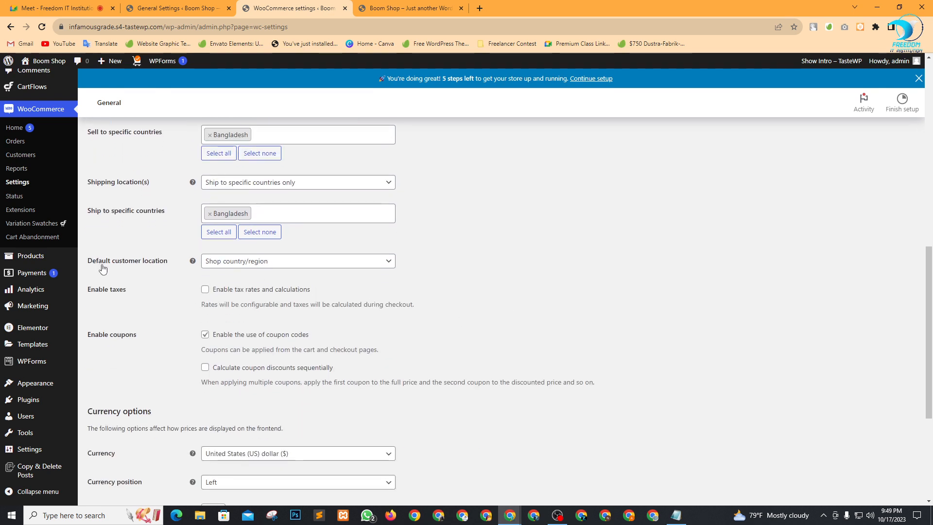
Leave the default customer location set to Shop country/region.
click(274, 264)
click(542, 274)
scroll(422, 284, down, 2)
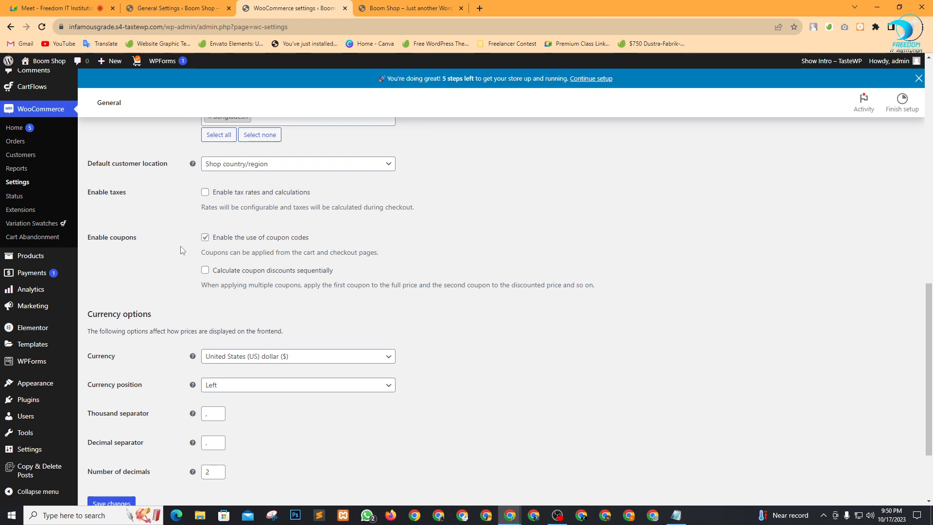
In the Google Meet call, mute one participant for everyone.
click(56, 8)
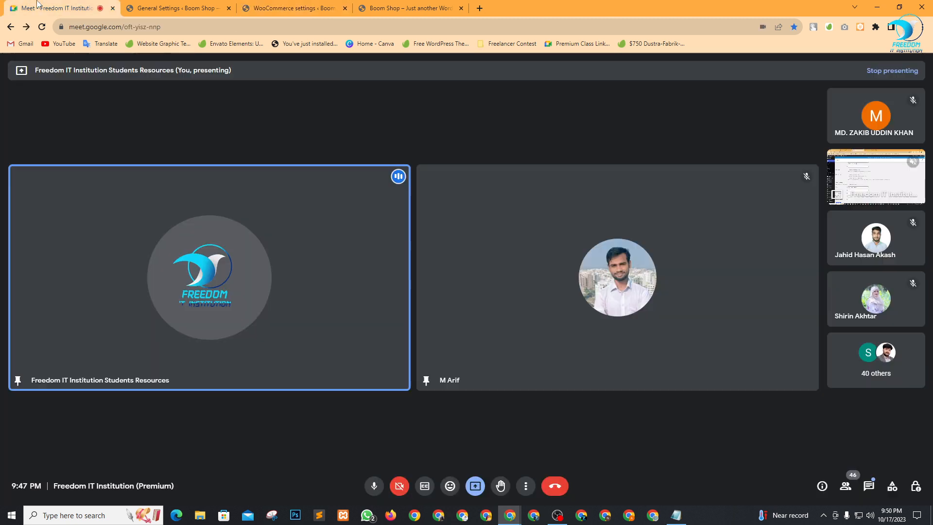
click(874, 300)
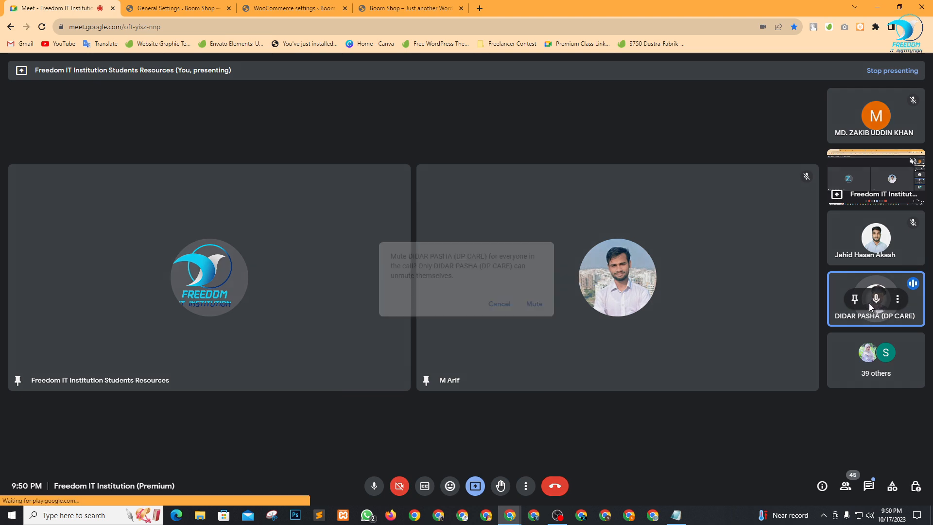
click(533, 303)
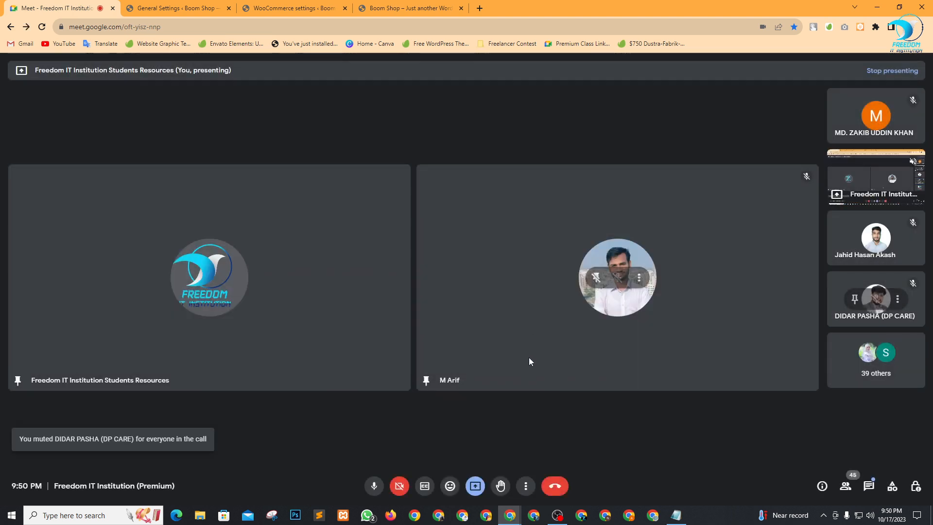
Glance at the site-login notes, then come back to the browser's store settings.
key(alt+Tab)
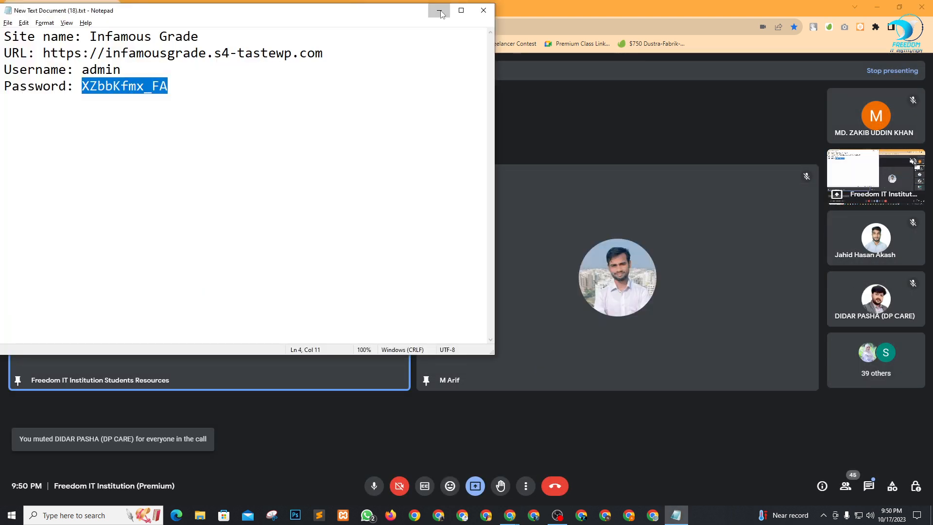
key(alt+Tab)
click(366, 7)
Return to the WooCommerce General settings tab and review its options.
click(265, 7)
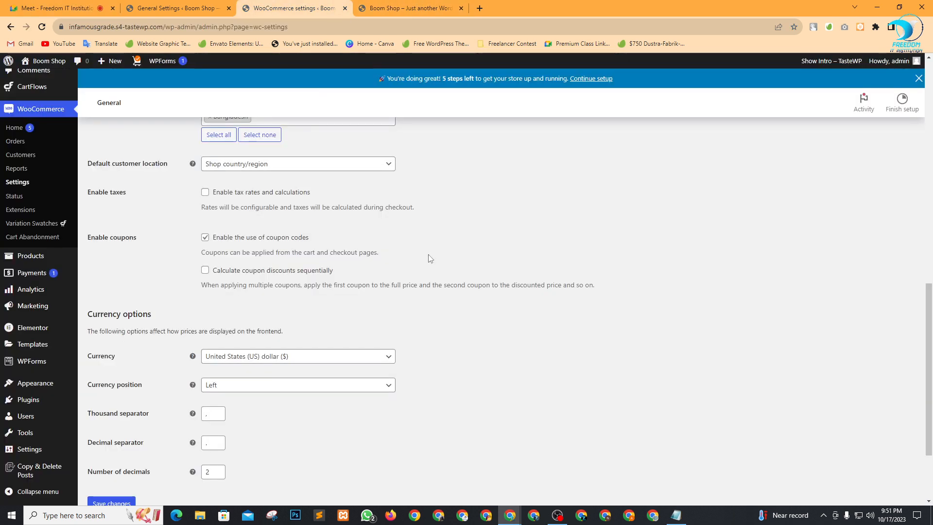
scroll(521, 294, up, 1)
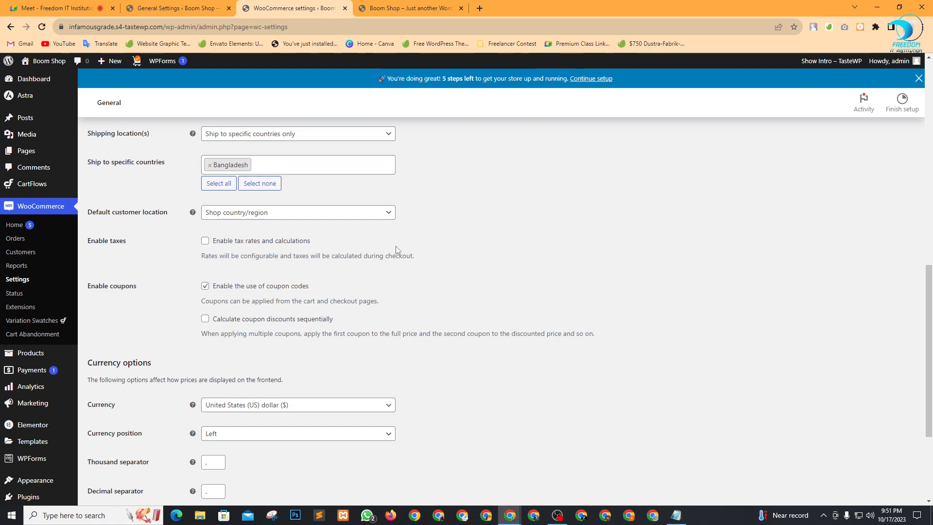
scroll(423, 275, down, 1)
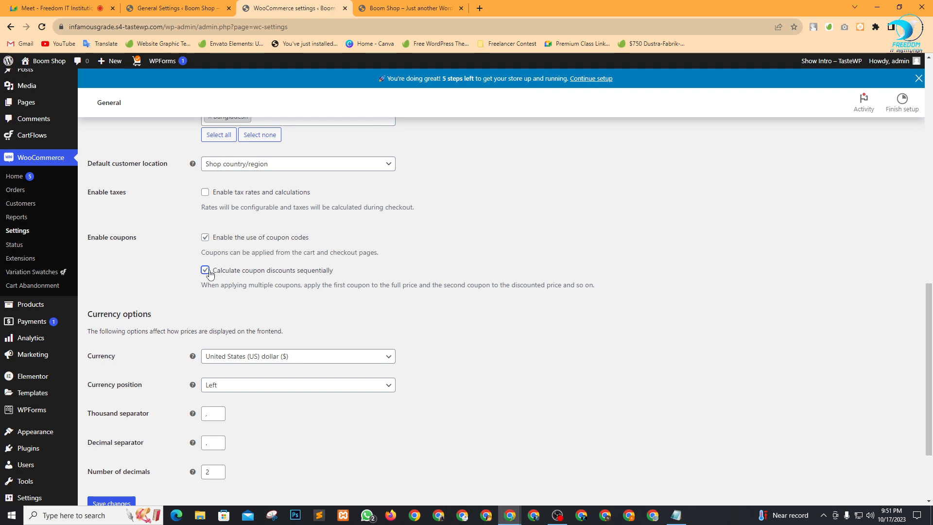
Check the Anchor Bracelet's dollar price on the shop front, then return to currency settings.
scroll(481, 273, down, 2)
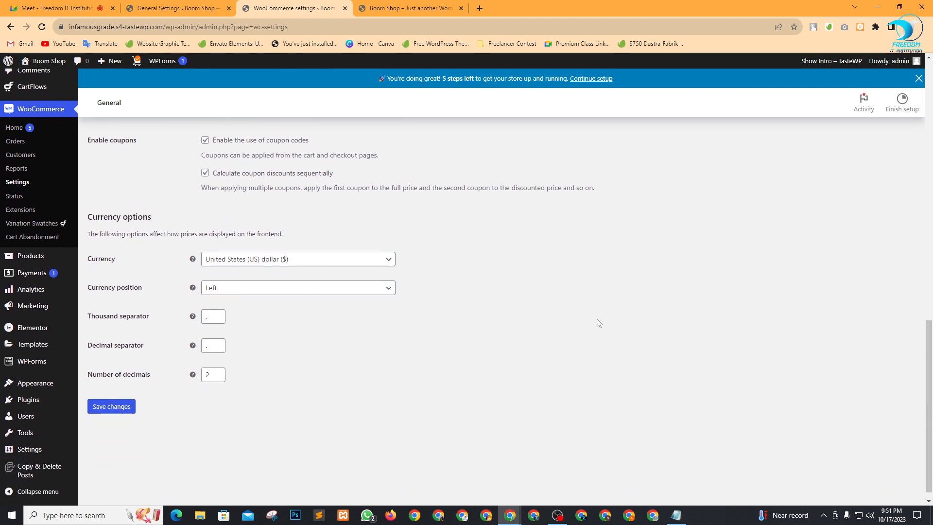
click(416, 5)
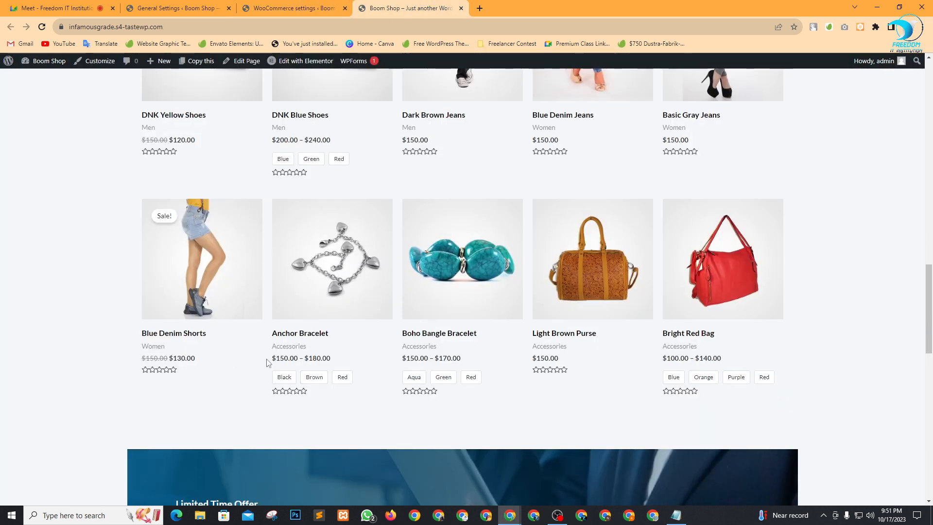
drag(266, 194, 282, 360)
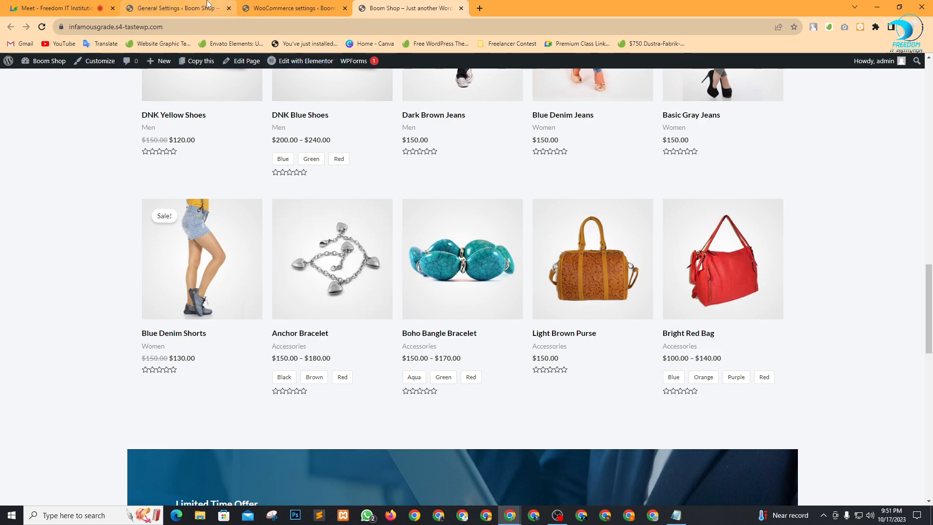
click(203, 5)
click(291, 8)
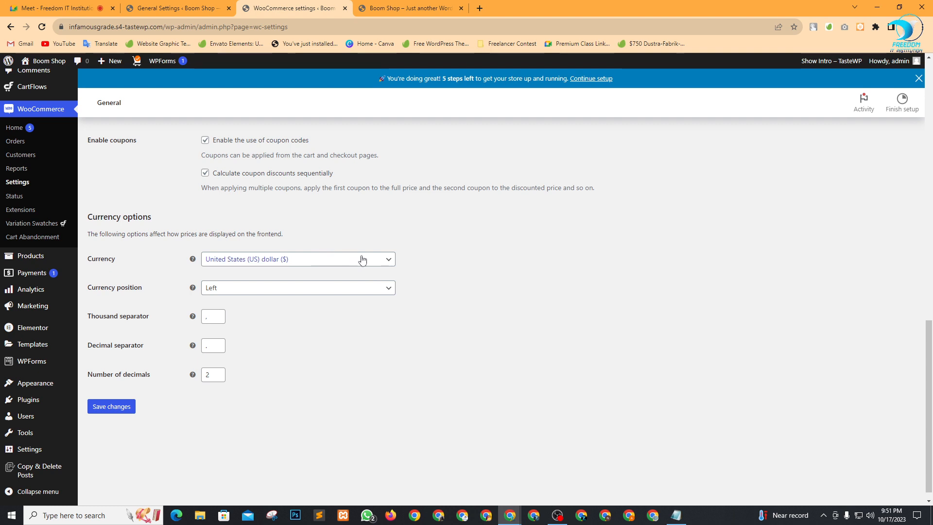
Set currency to Bangladeshi taka with the symbol on the right, and save the settings.
click(308, 261)
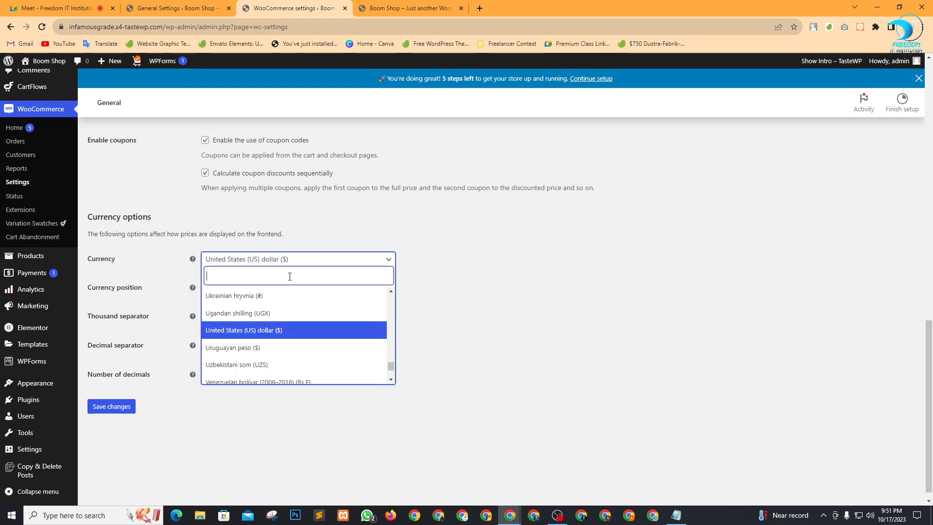
text(taka)
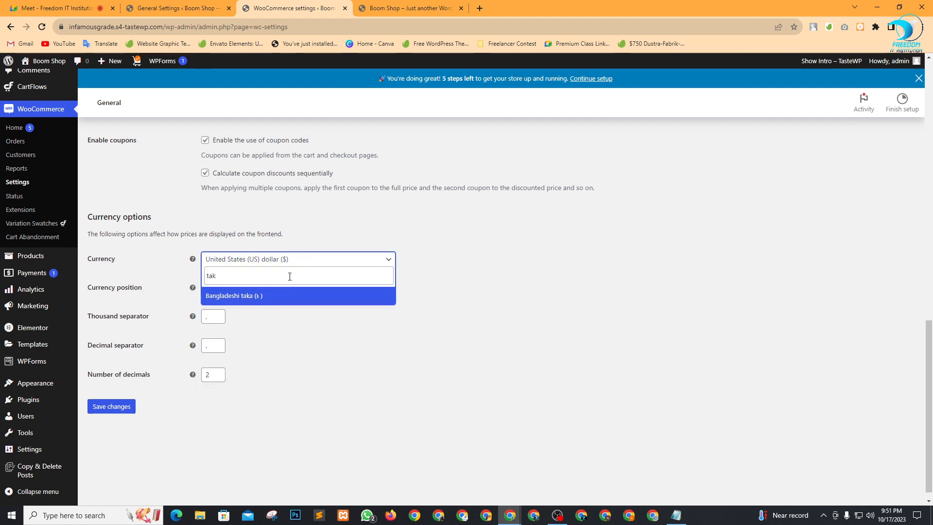
click(282, 298)
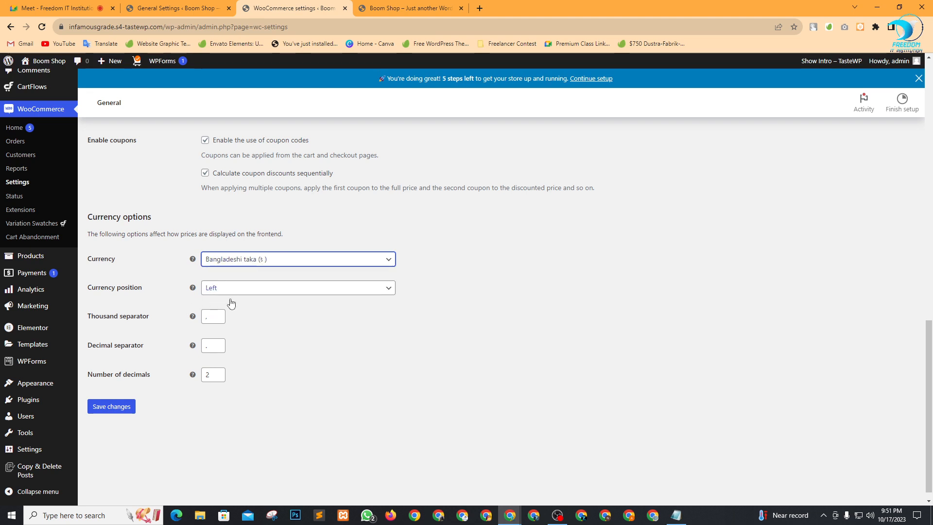
click(248, 290)
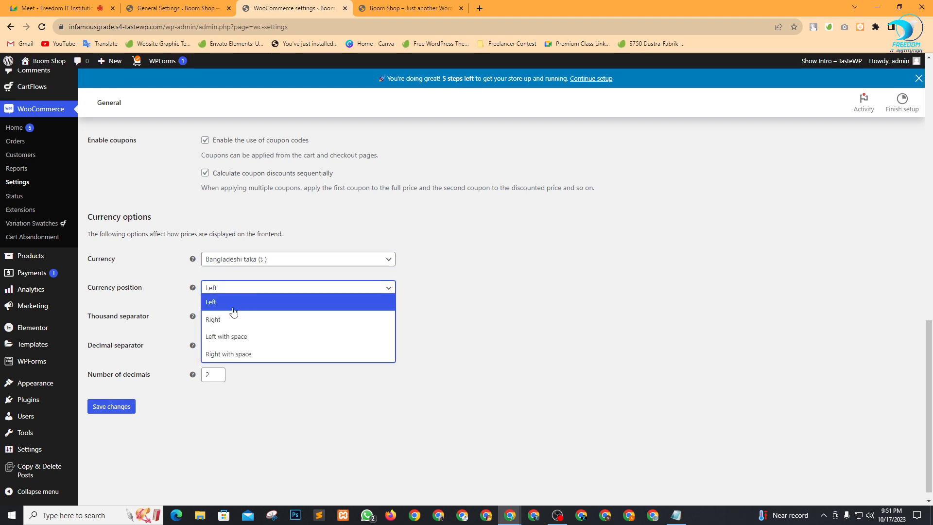
click(230, 320)
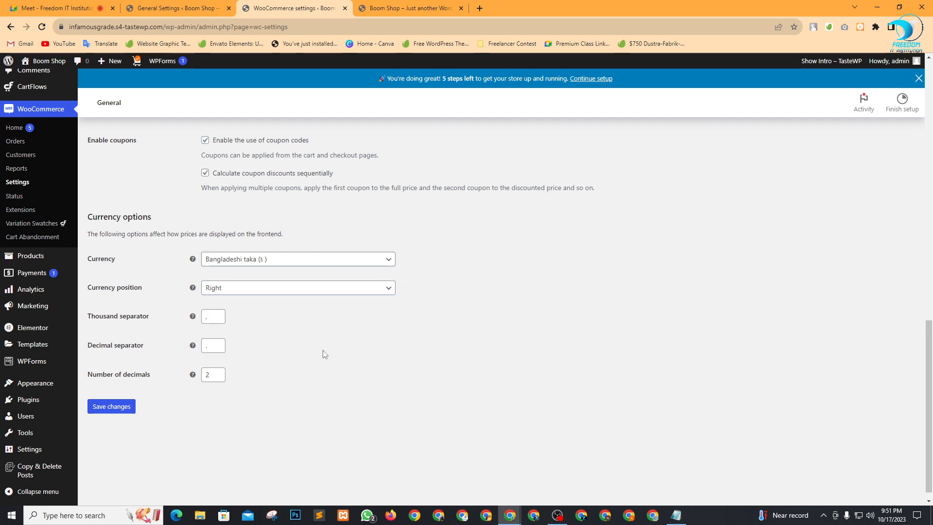
click(108, 411)
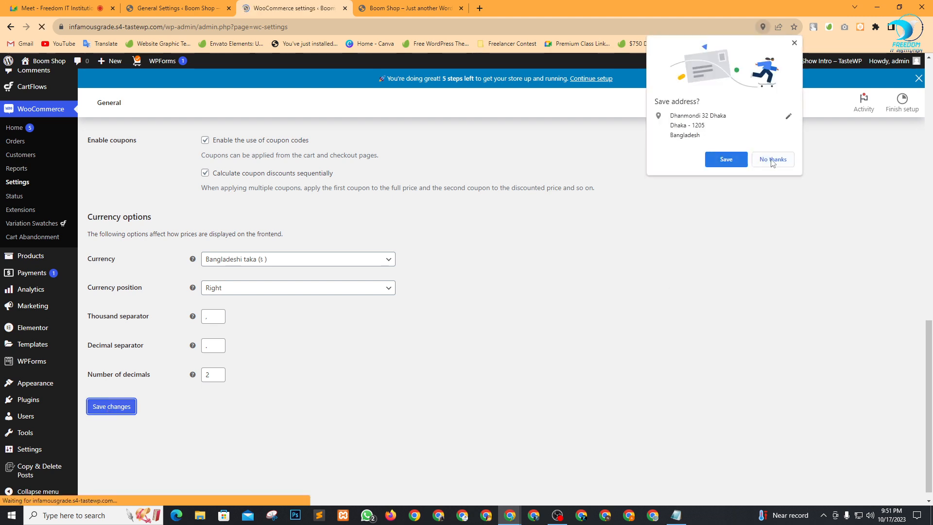
click(773, 159)
Check the storefront product prices now shown in taka, then return to WooCommerce settings.
click(389, 5)
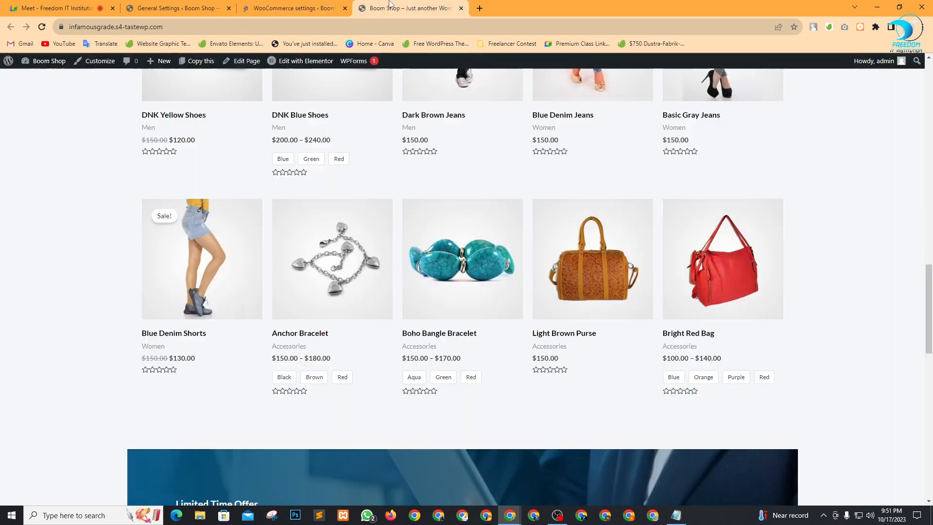
click(581, 207)
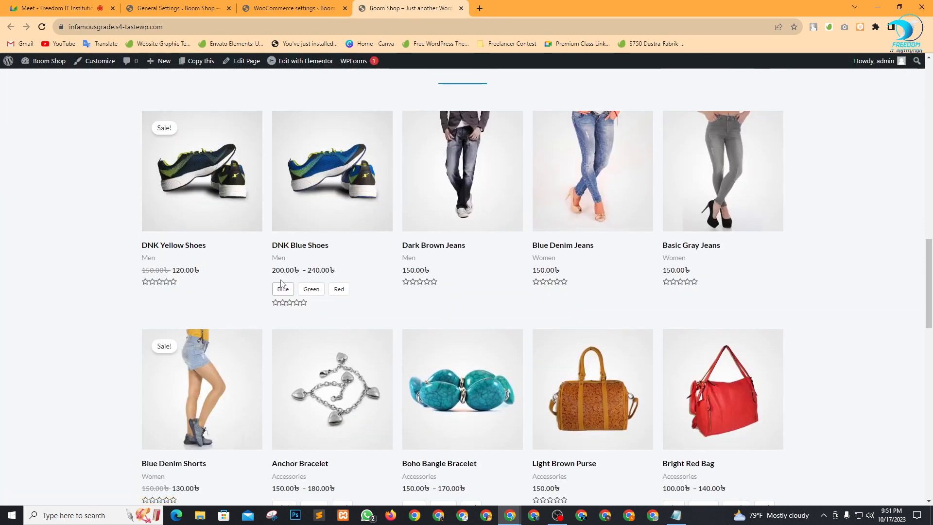
drag(305, 266, 393, 278)
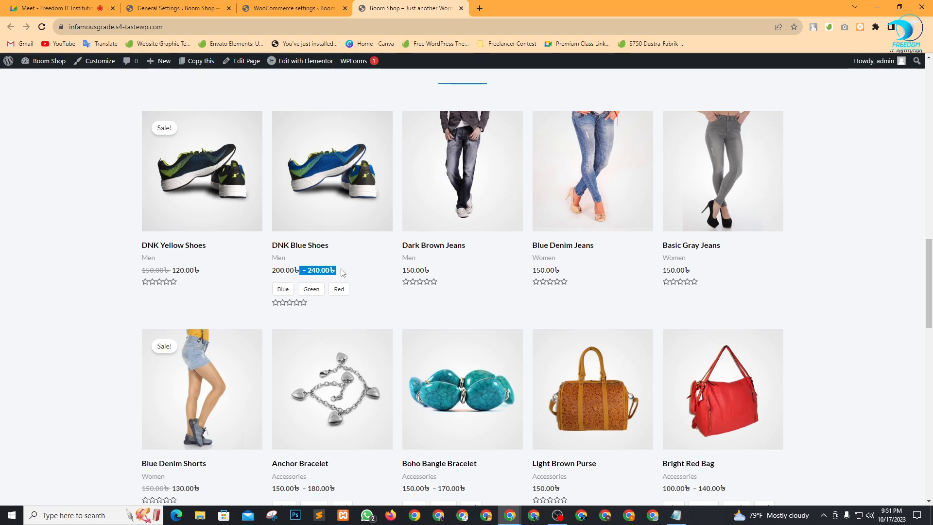
click(36, 283)
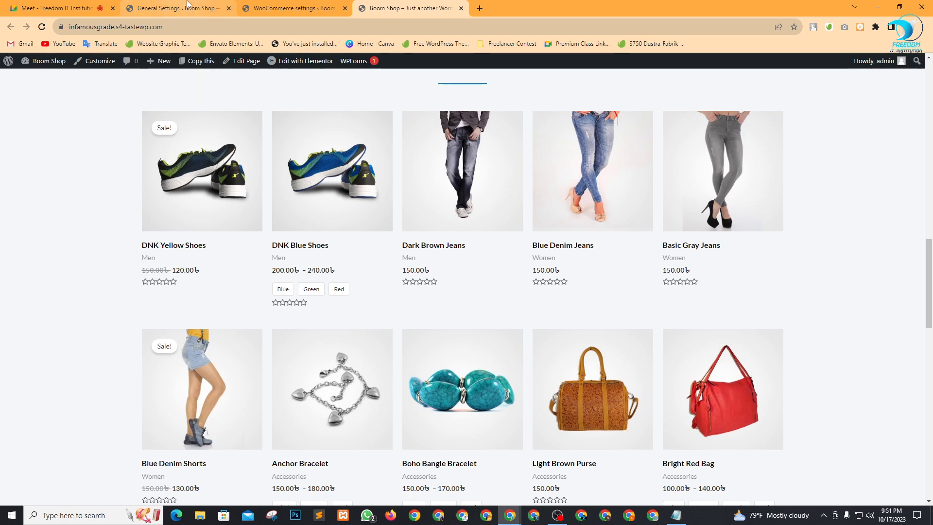
click(291, 8)
scroll(160, 145, down, 6)
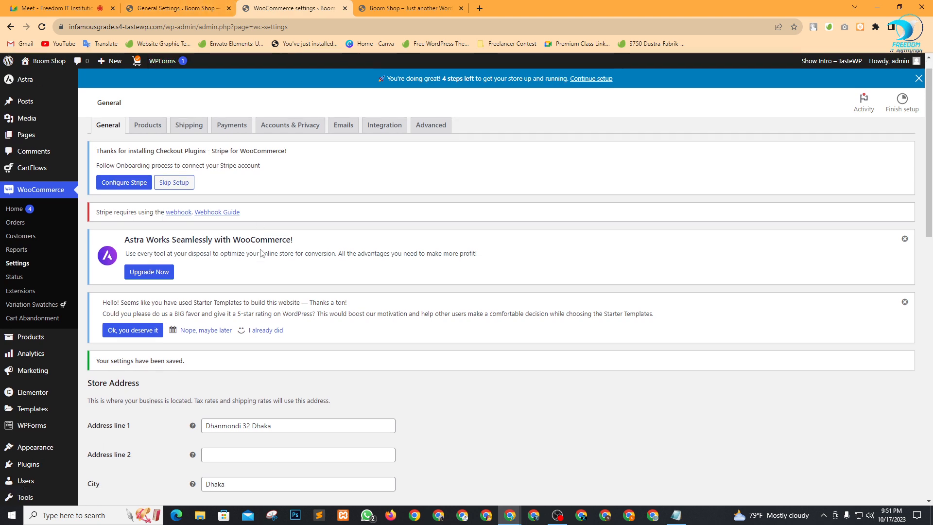
Open WooCommerce Products settings and dismiss the Astra, Starter Templates and WhatsApp notices.
scroll(150, 135, up, 6)
click(149, 143)
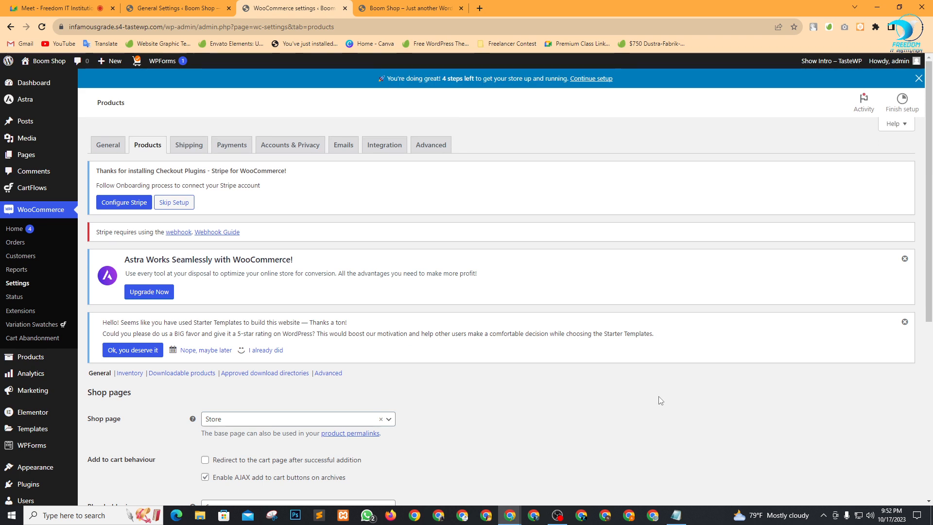
click(904, 259)
click(904, 259)
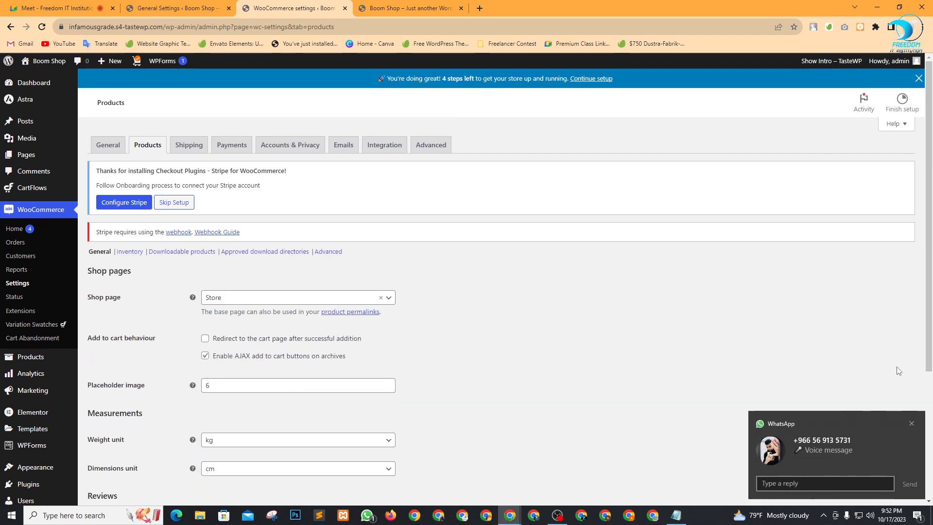
click(911, 423)
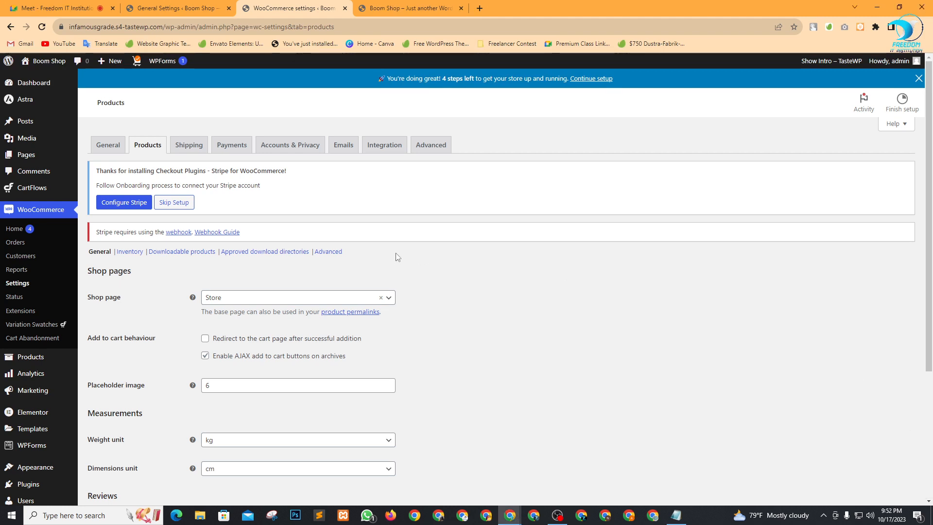
scroll(452, 272, down, 1)
scroll(452, 279, down, 1)
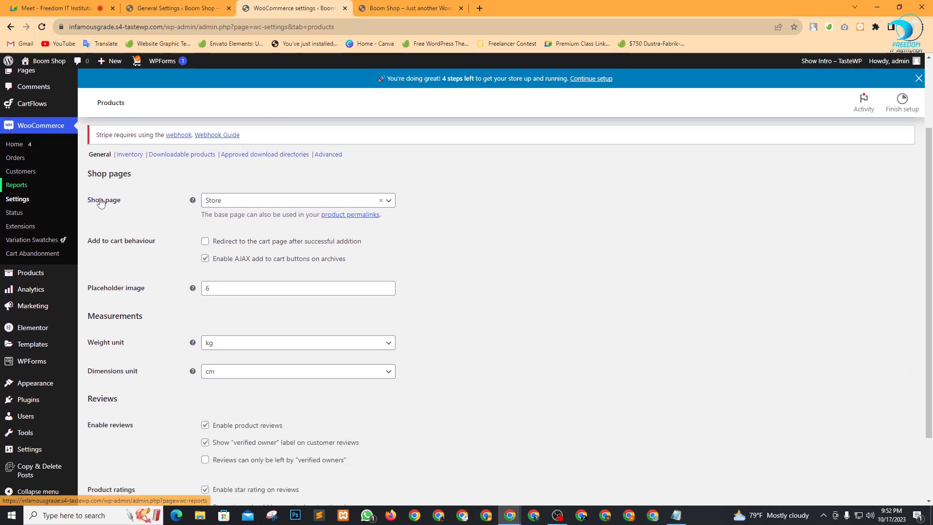
Keep Store as shop page, enable redirect to cart, and set placeholder image to 5.
click(263, 202)
click(512, 270)
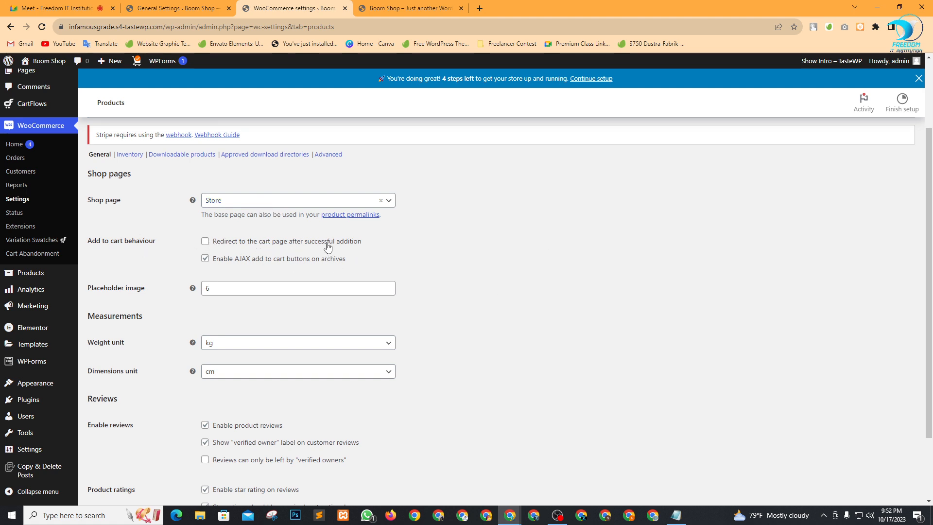
click(205, 242)
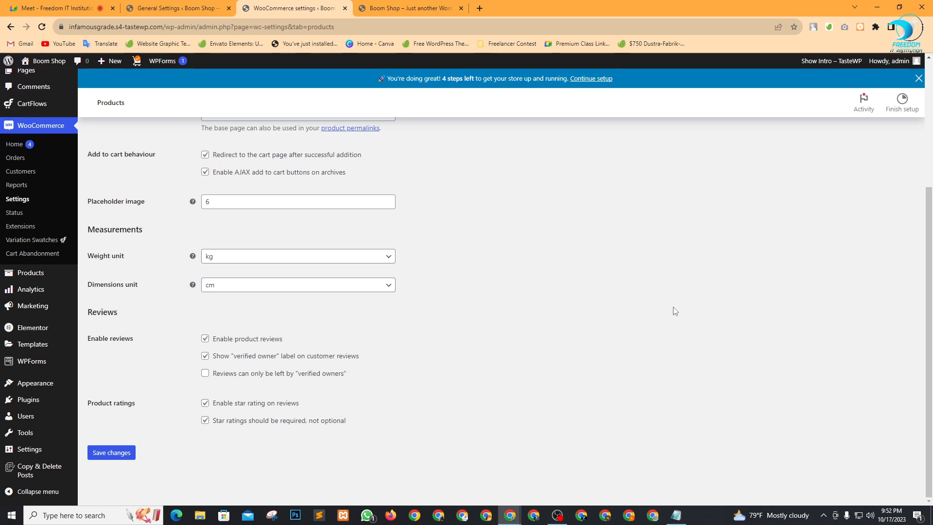
click(241, 200)
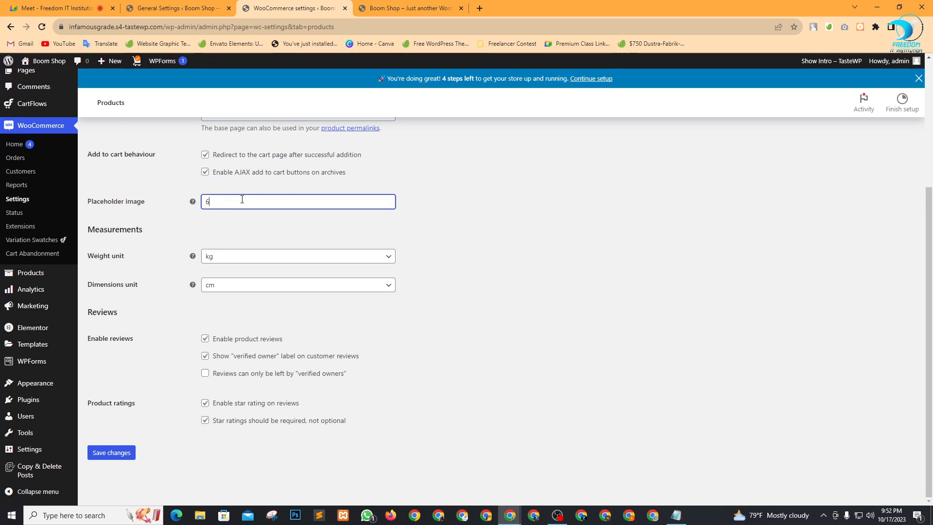
key(BackSpace)
text(5)
click(494, 254)
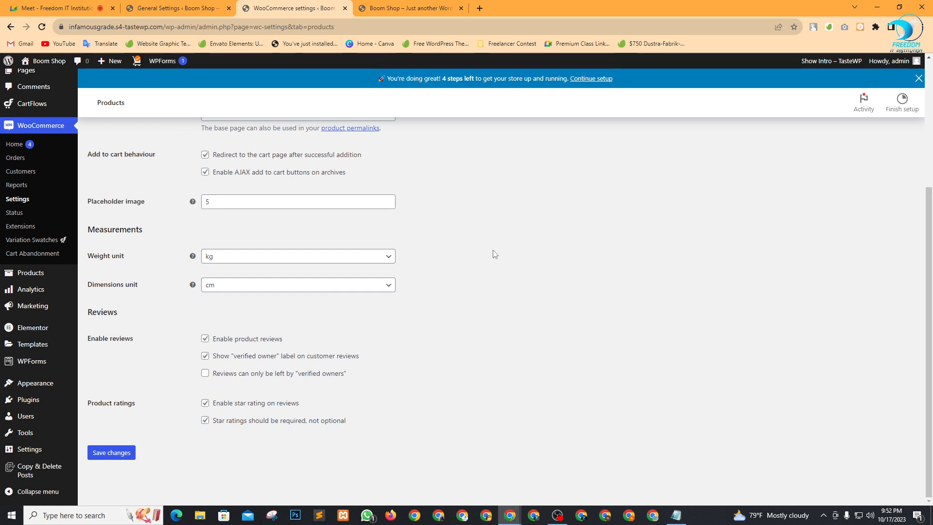
Keep kg weight and cm dimension units, then save the product settings.
click(245, 262)
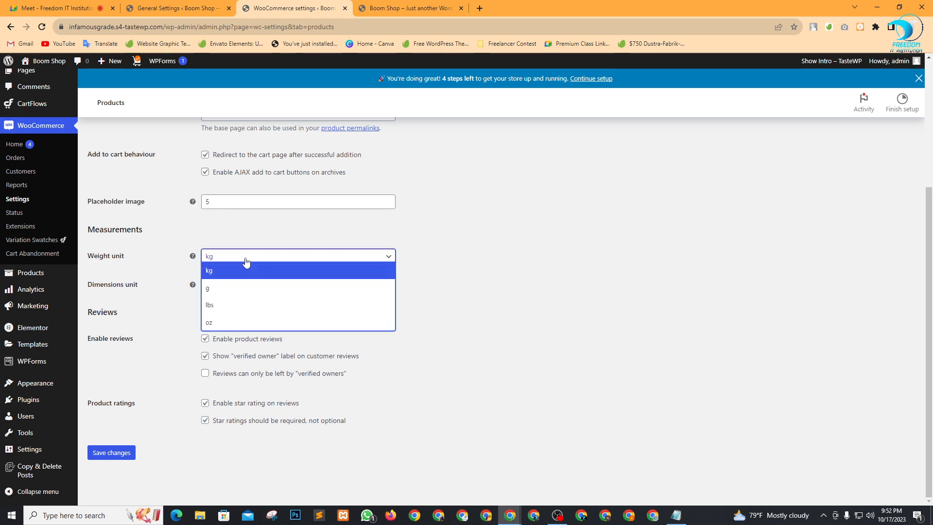
click(259, 275)
click(264, 288)
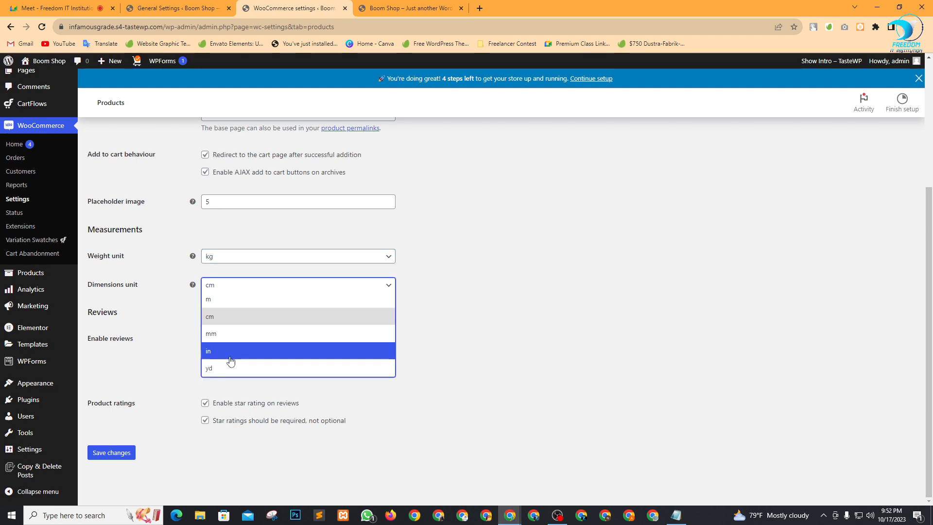
click(228, 316)
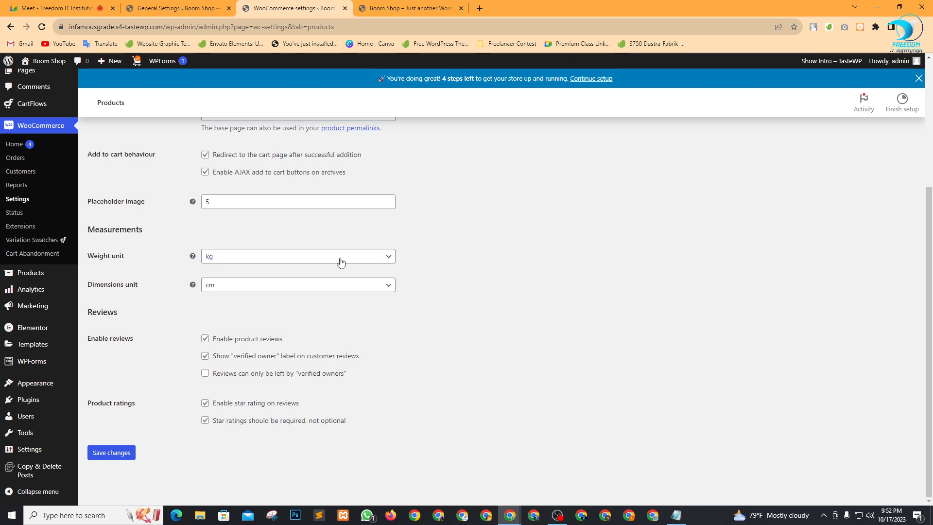
click(314, 261)
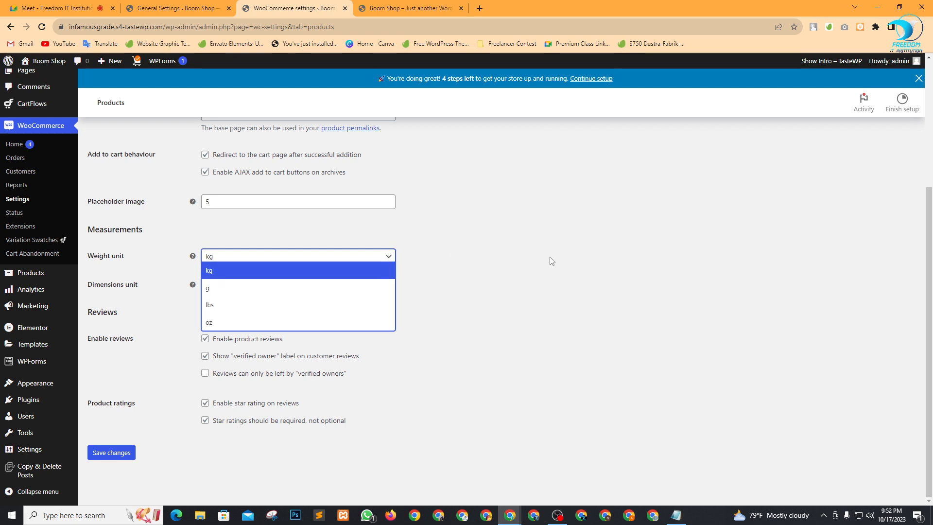
click(241, 270)
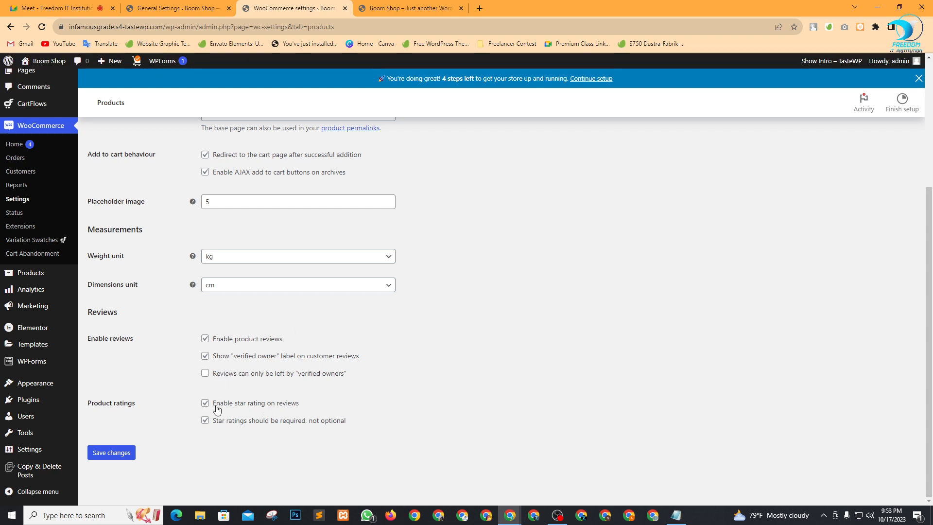
drag(216, 404, 308, 414)
click(348, 415)
click(113, 452)
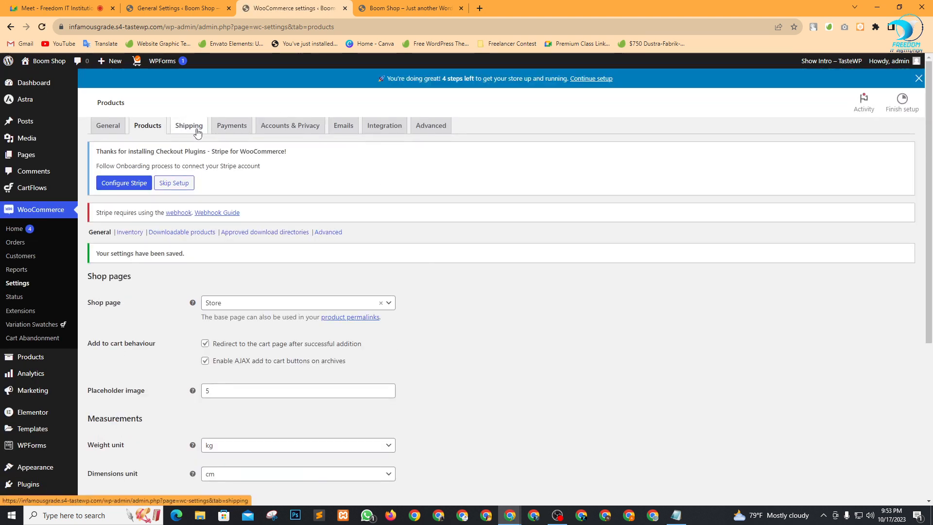
Go to the Shipping settings and begin a new shipping zone.
click(189, 143)
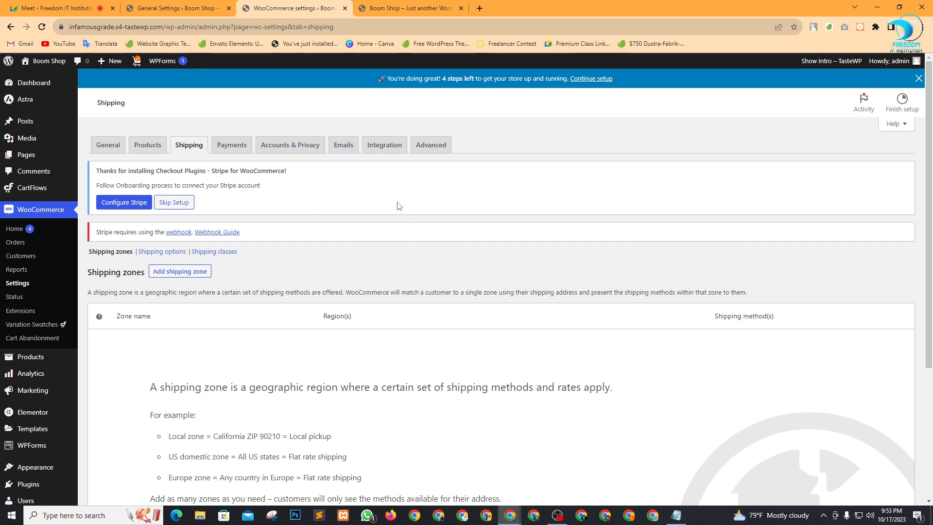
scroll(389, 243, down, 3)
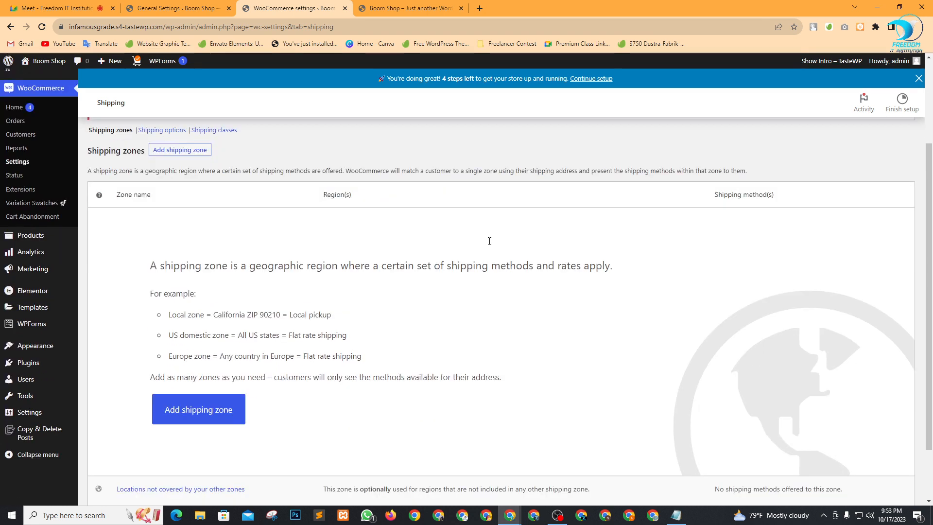
scroll(489, 241, down, 2)
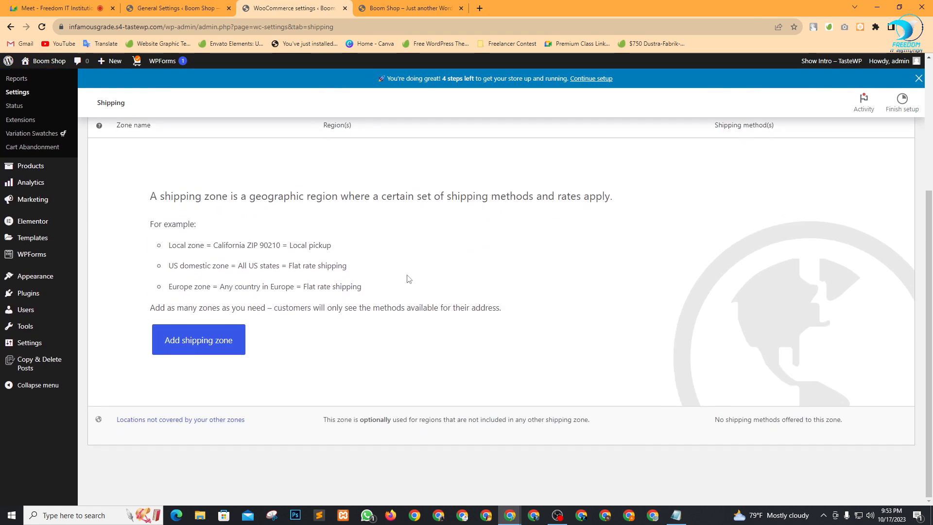
click(199, 353)
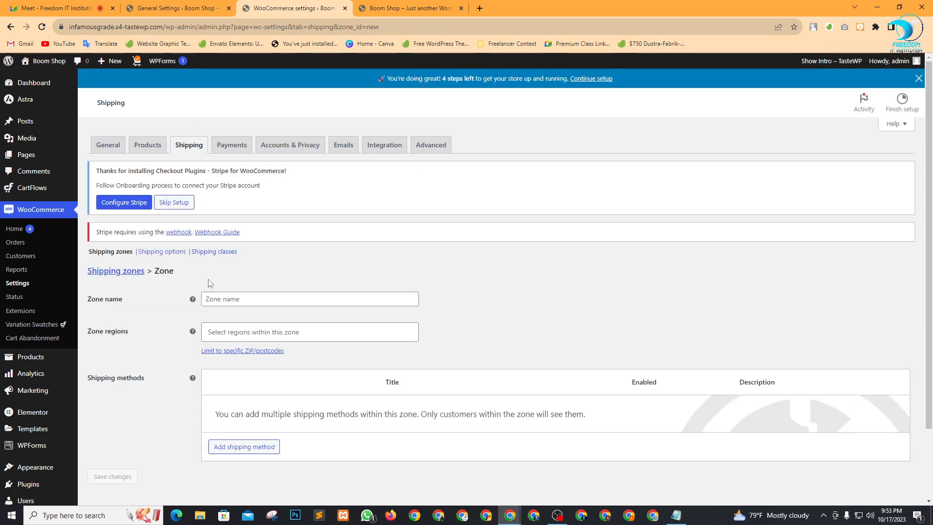
Enter Dhaka as the new shipping zone's name.
click(236, 300)
text(D)
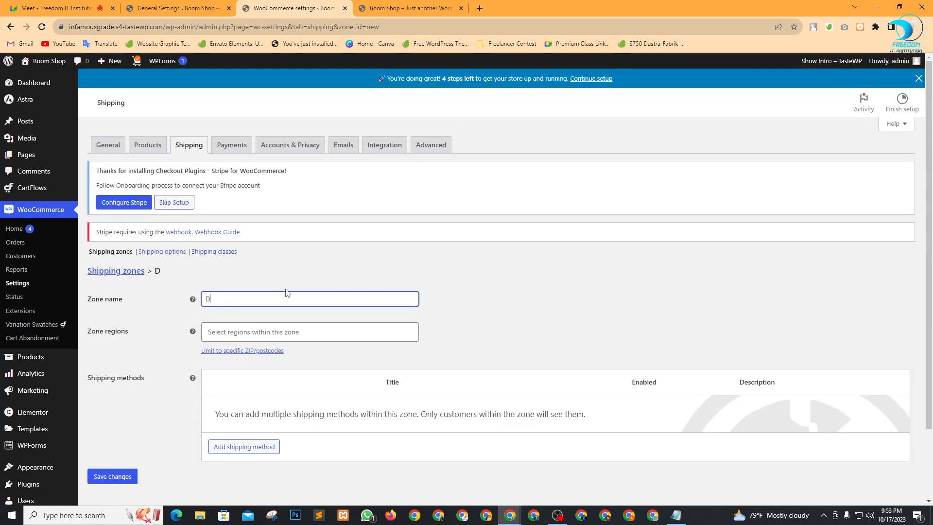
text(haka)
scroll(455, 266, down, 2)
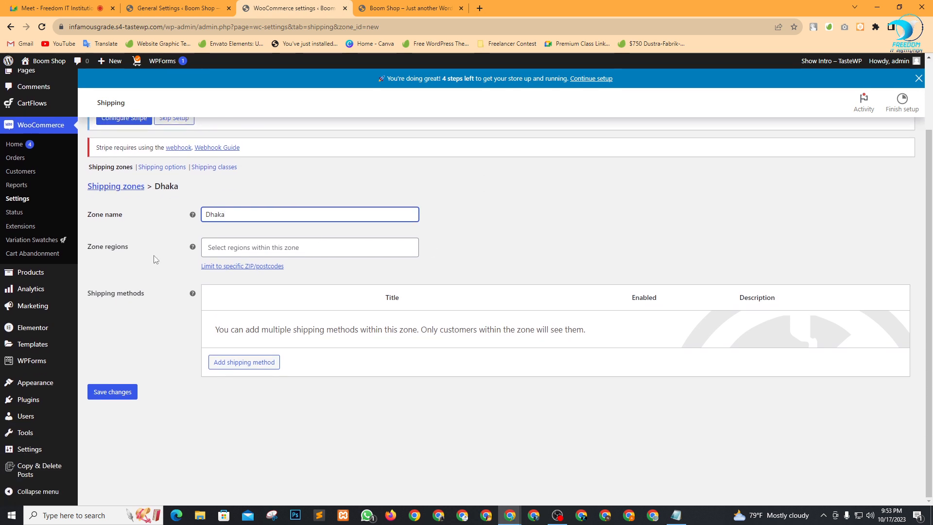
Set the zone region to Dhaka, Bangladesh, save the zone, and start adding a shipping method.
click(265, 247)
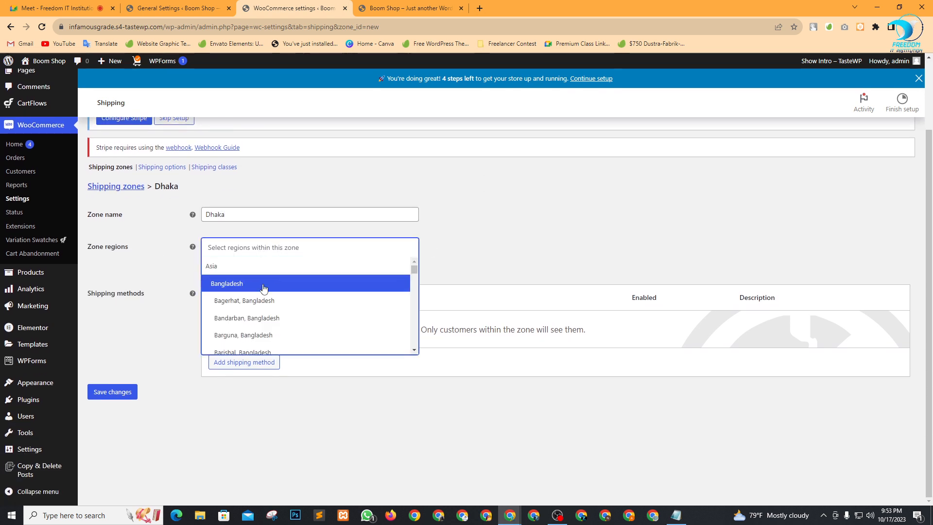
scroll(271, 302, down, 3)
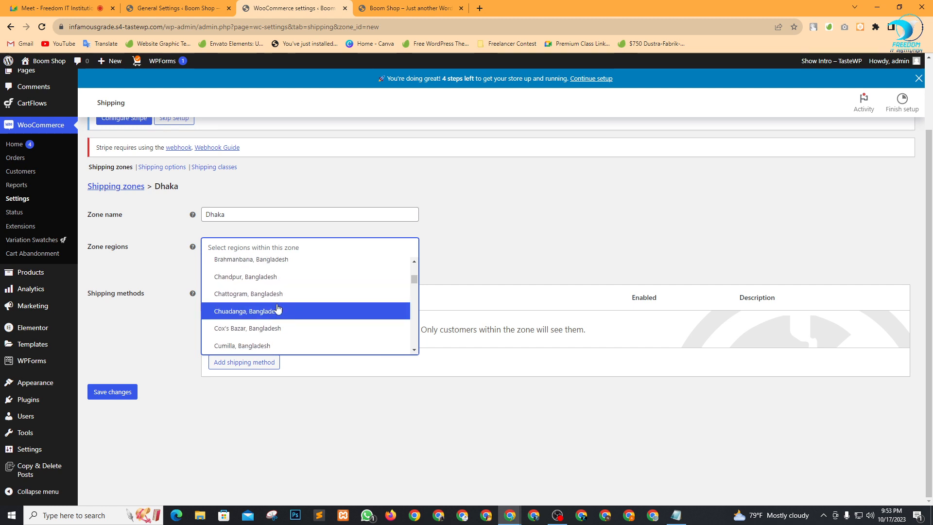
scroll(275, 308, up, 3)
scroll(281, 311, down, 1)
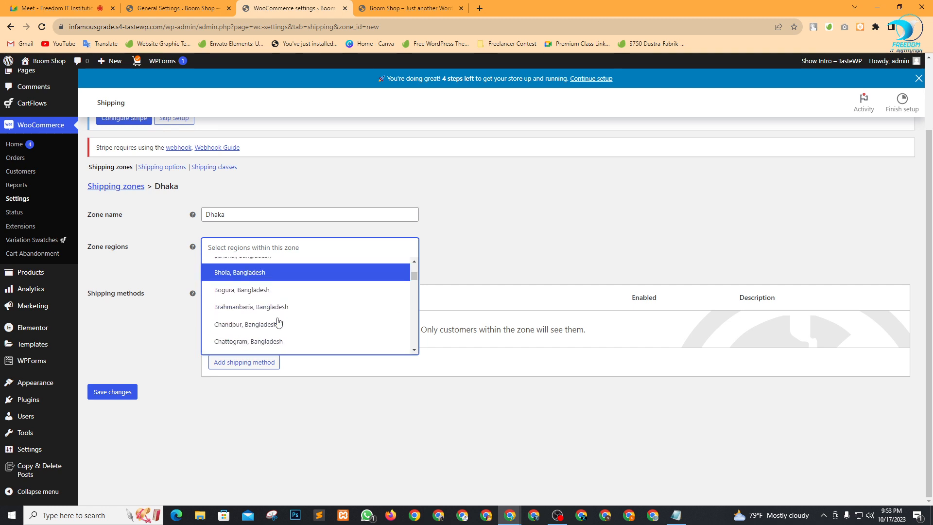
scroll(275, 318, up, 2)
scroll(267, 312, down, 5)
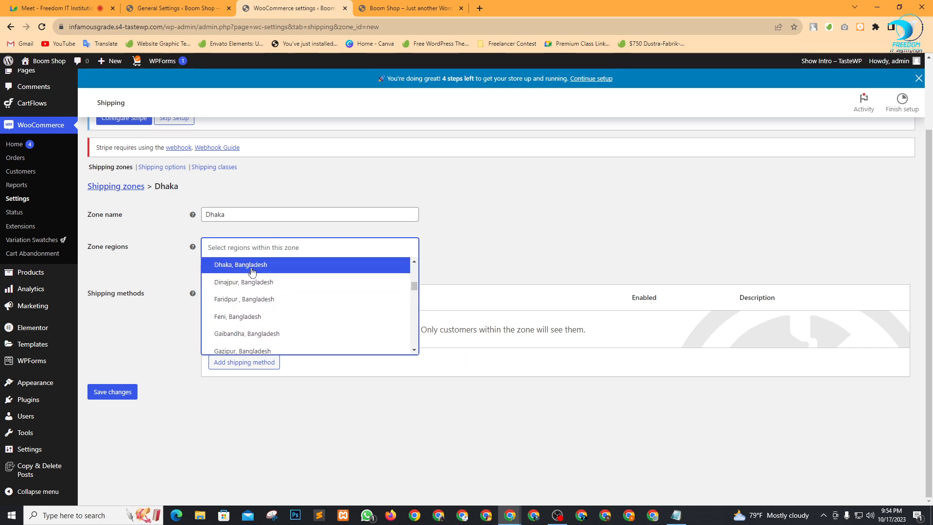
click(254, 268)
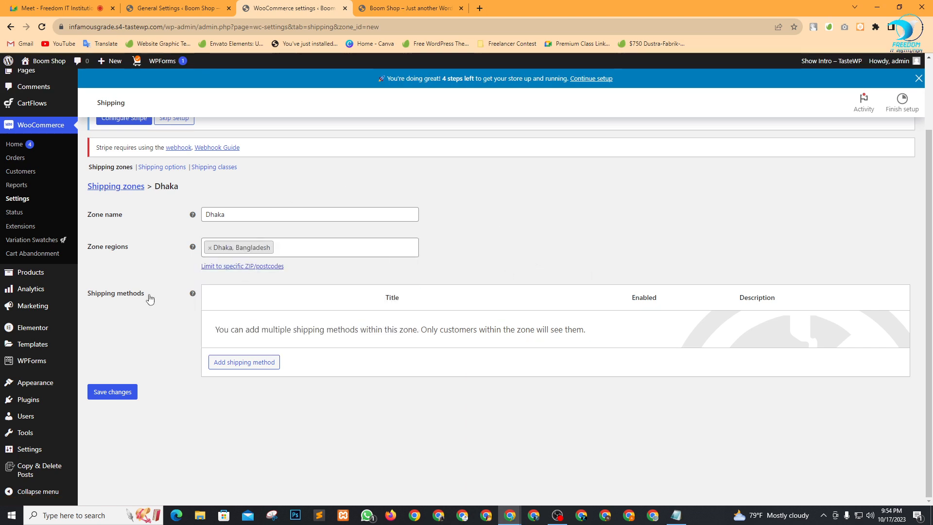
click(123, 390)
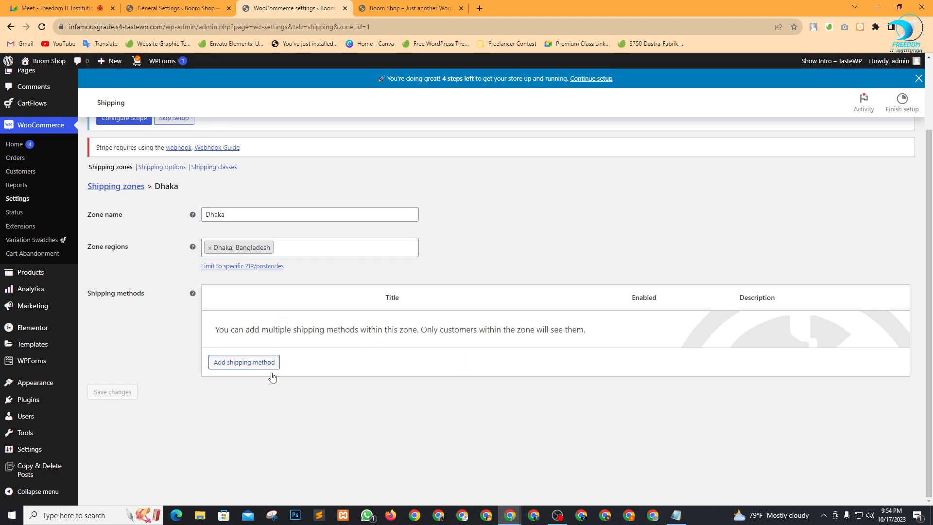
click(255, 362)
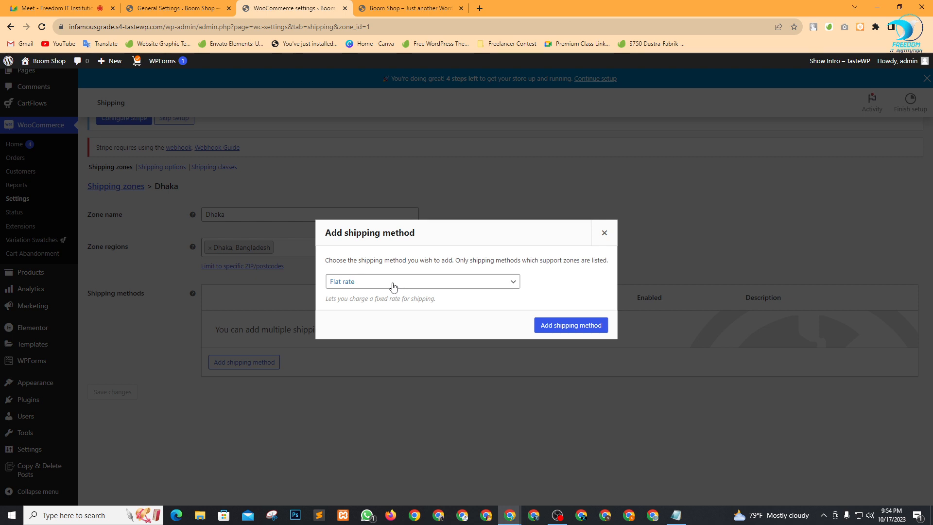
Add Flat rate, then Local pickup, then Free shipping methods to the Dhaka zone.
click(393, 286)
click(391, 287)
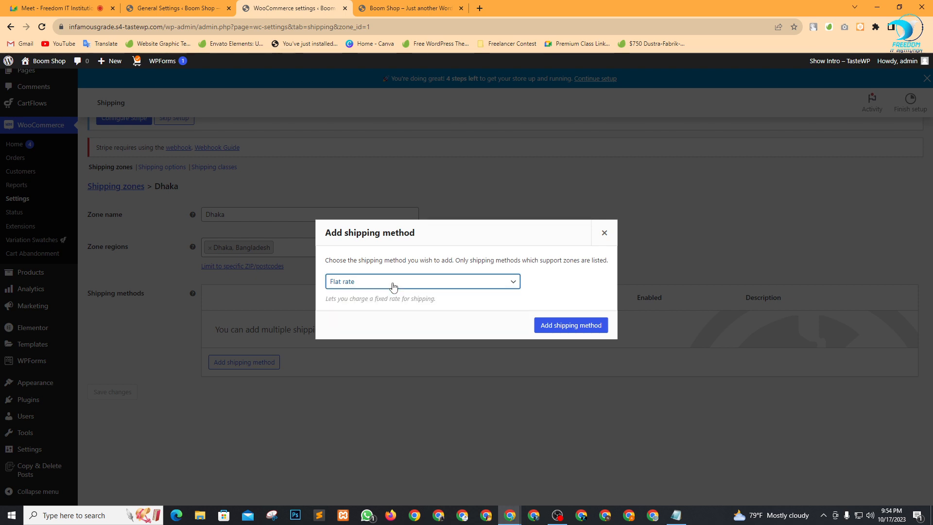
click(579, 323)
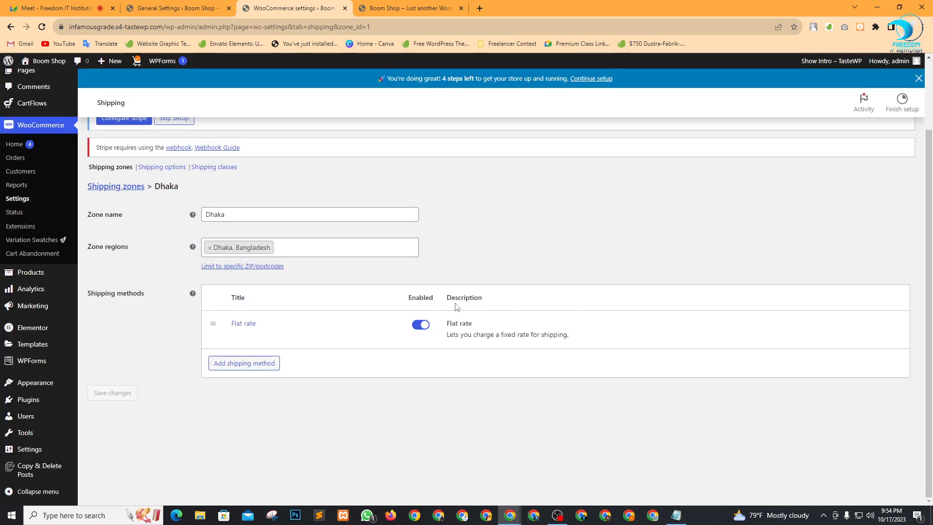
click(244, 363)
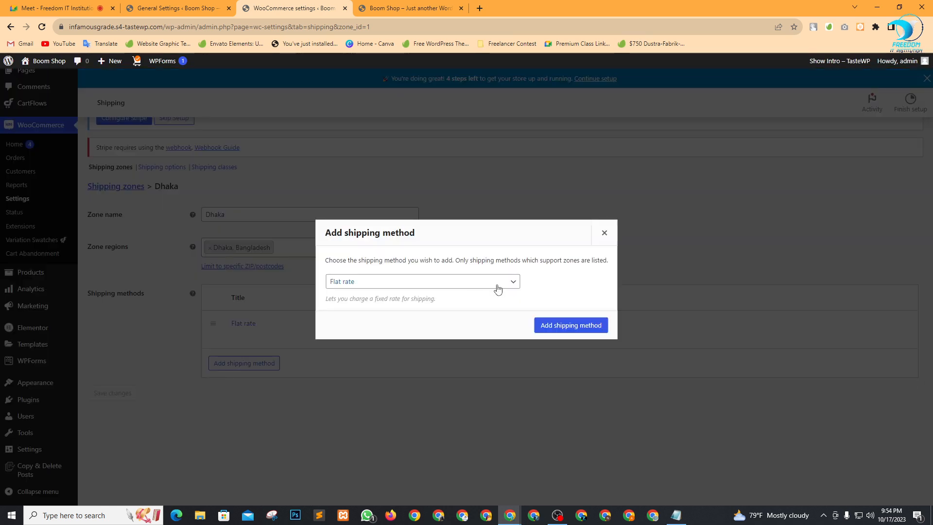
click(499, 282)
click(401, 313)
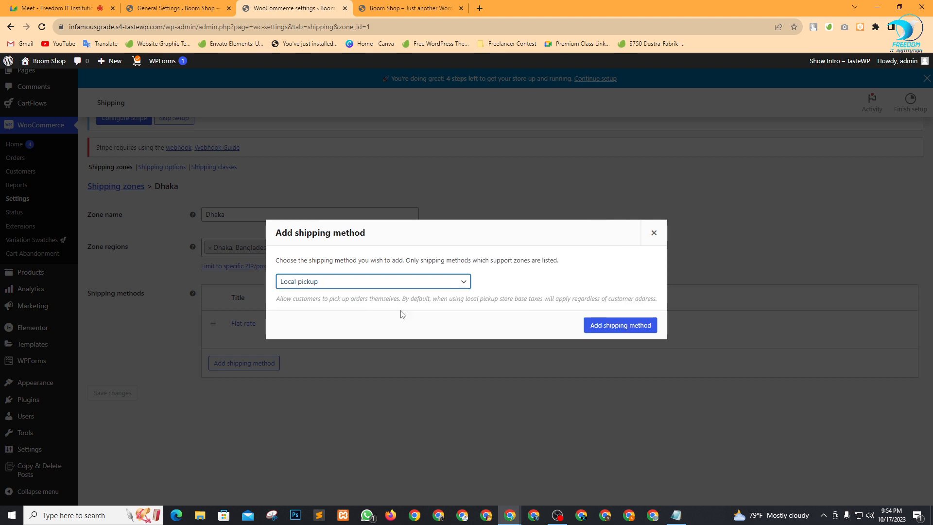
click(605, 329)
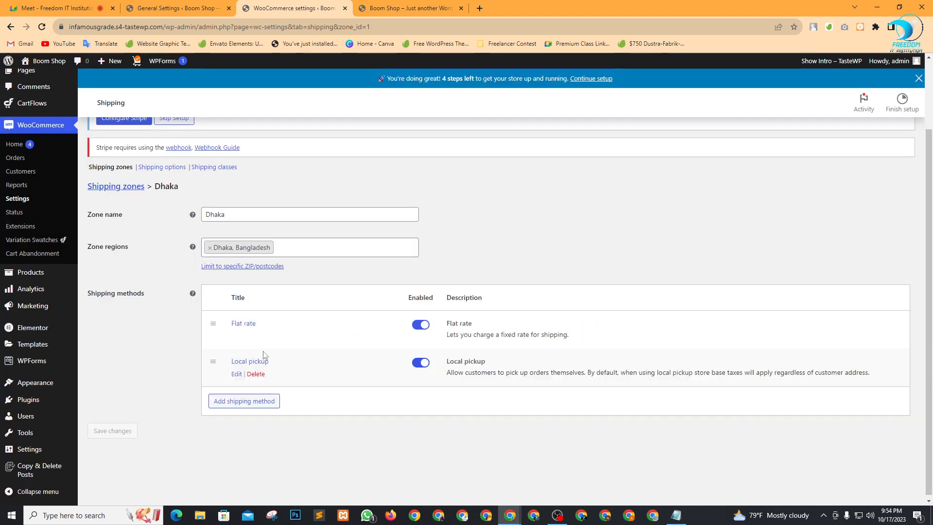
click(247, 400)
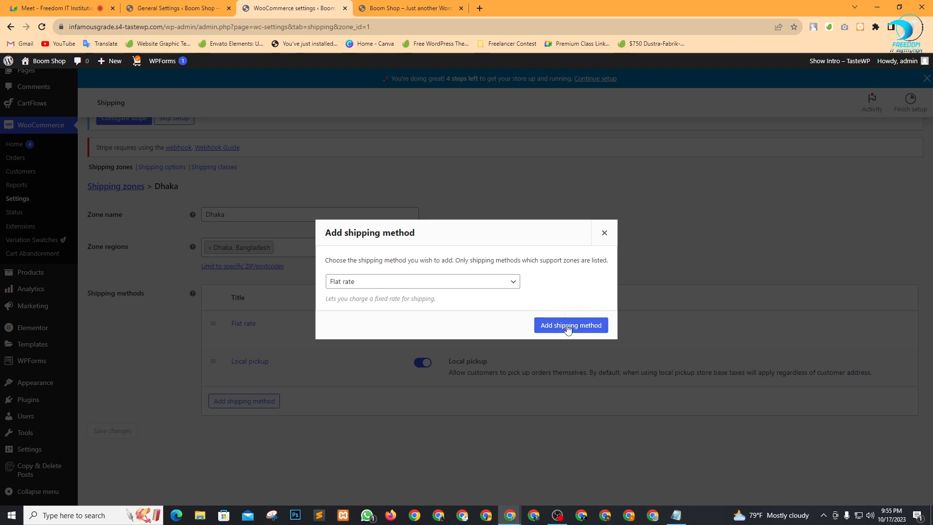
click(473, 283)
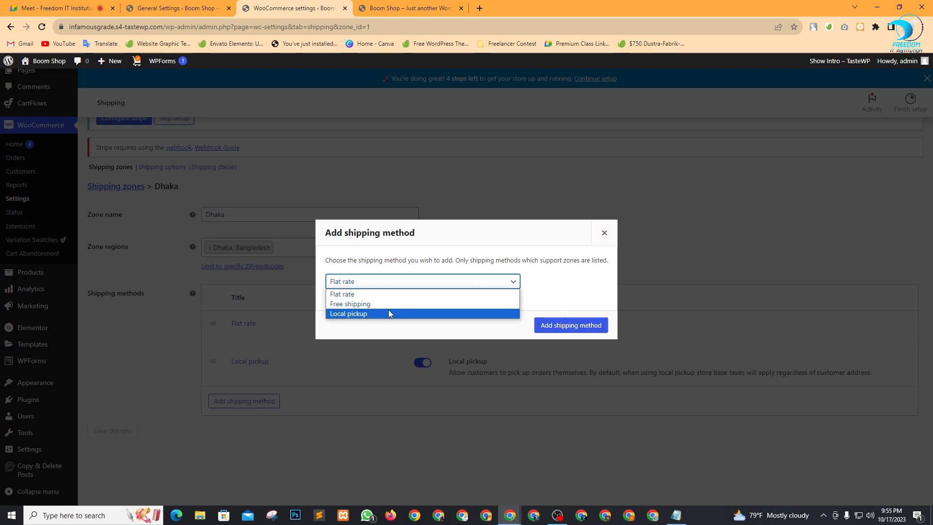
click(382, 306)
click(578, 326)
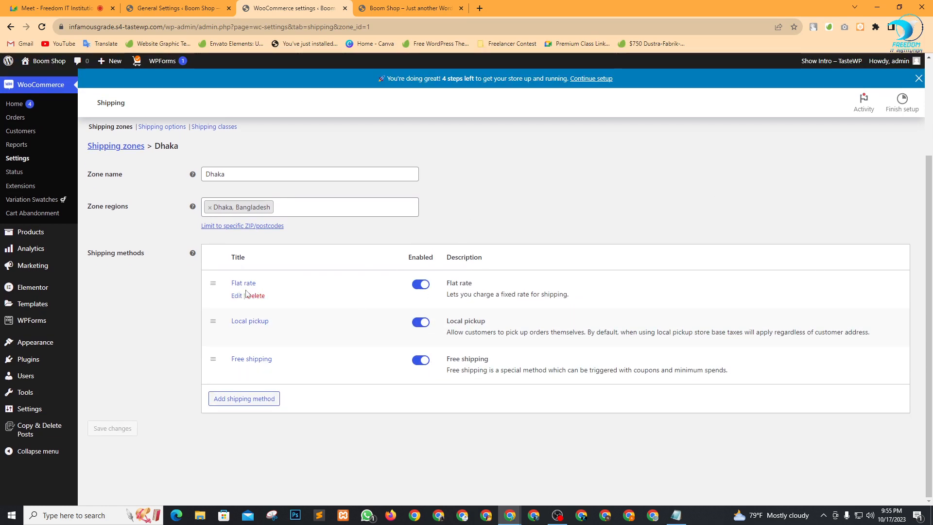
click(237, 296)
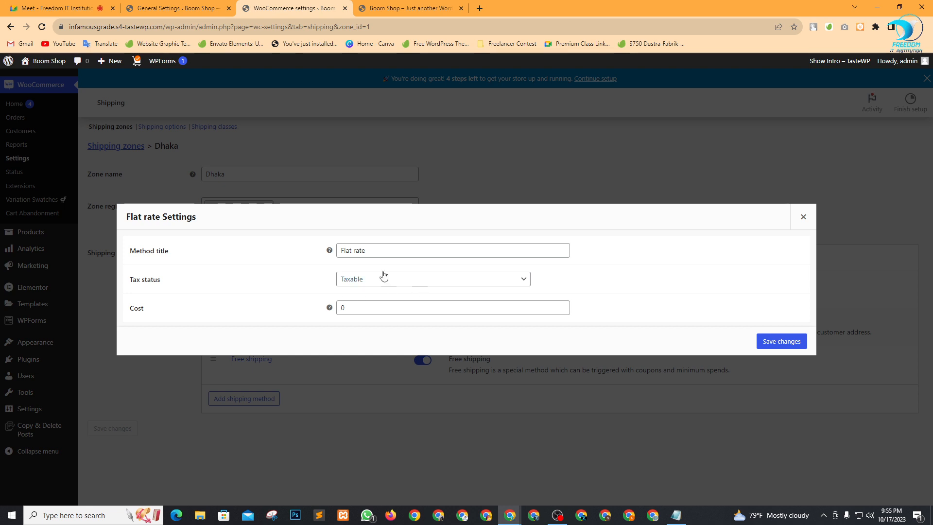
Rename the flat rate method title to Inside Dhaka.
click(386, 250)
drag(386, 250, 262, 251)
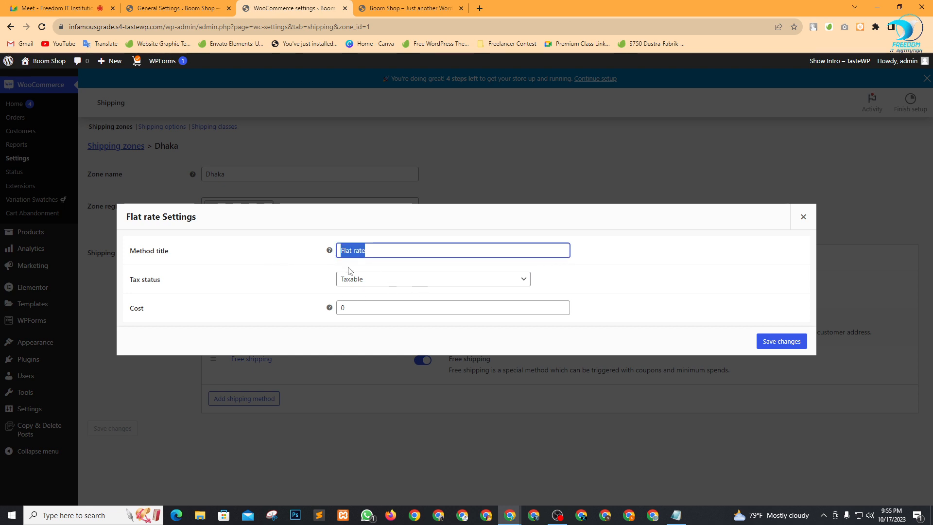
click(386, 250)
drag(387, 250, 329, 240)
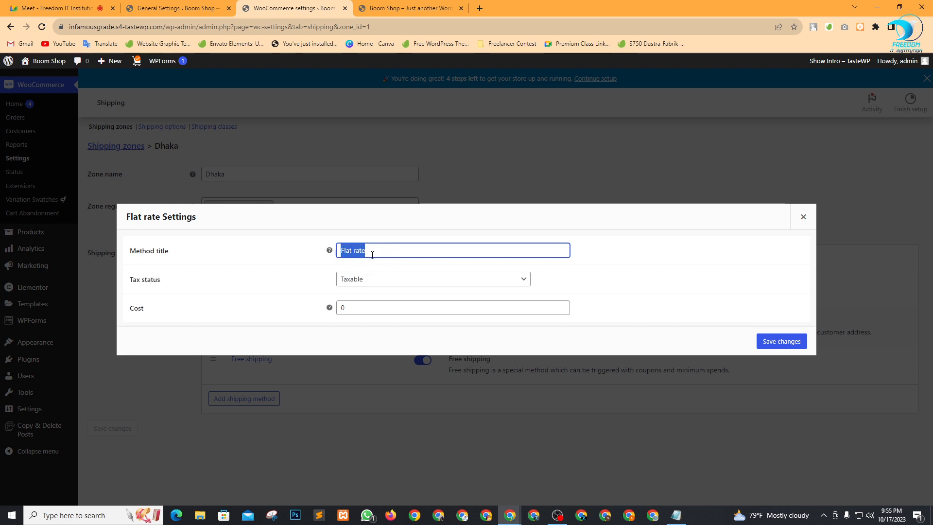
key(BackSpace)
text(Inside Dhaka)
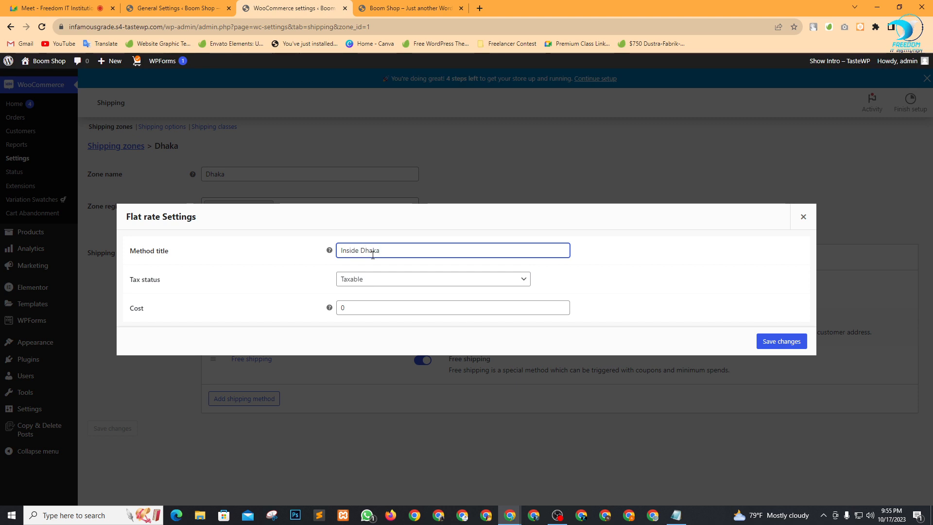
Set its tax status to None and cost to 50, then save.
click(364, 283)
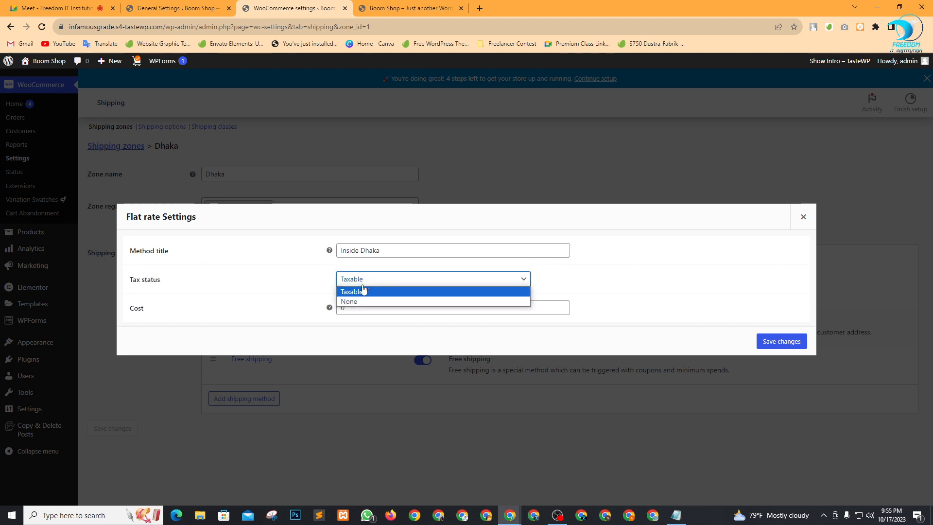
click(360, 302)
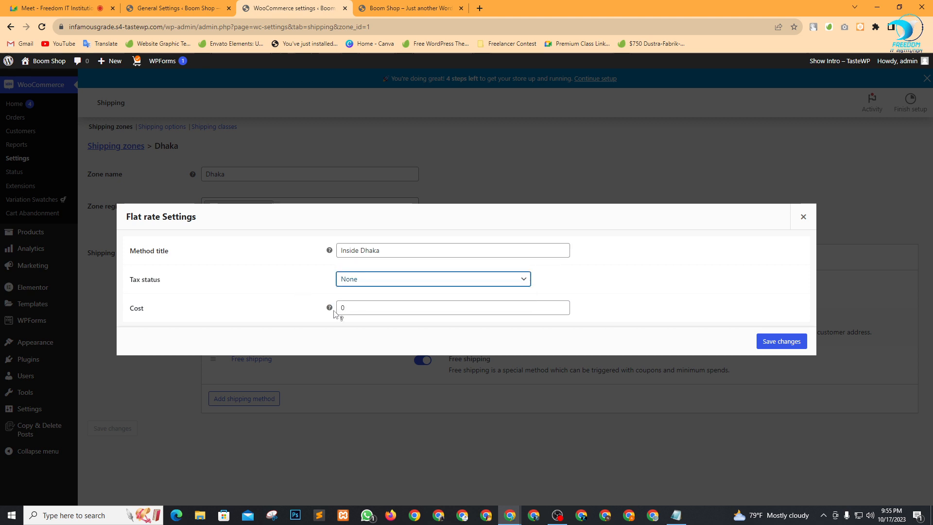
click(341, 306)
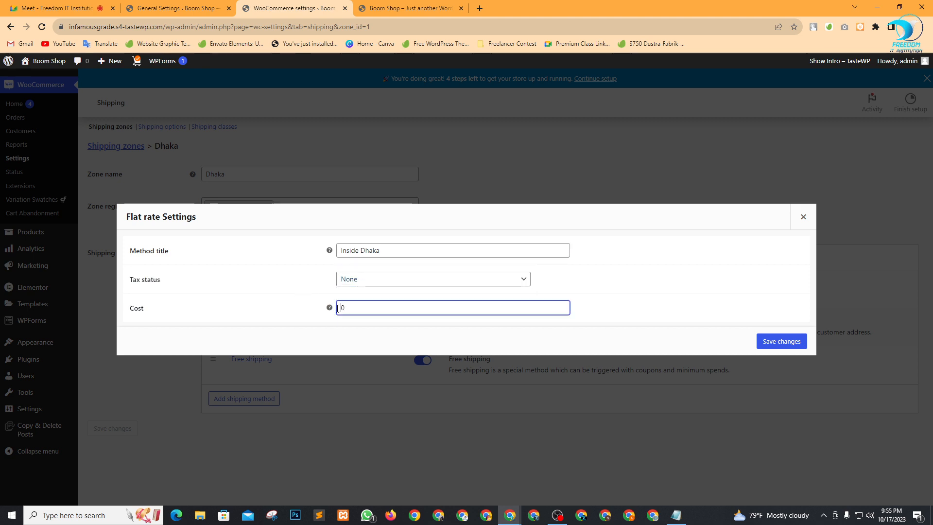
text(5)
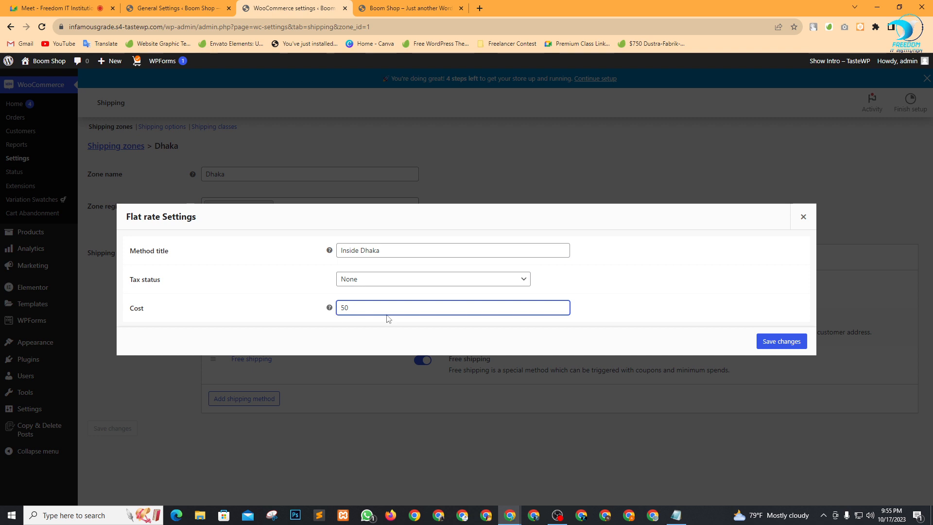
click(770, 343)
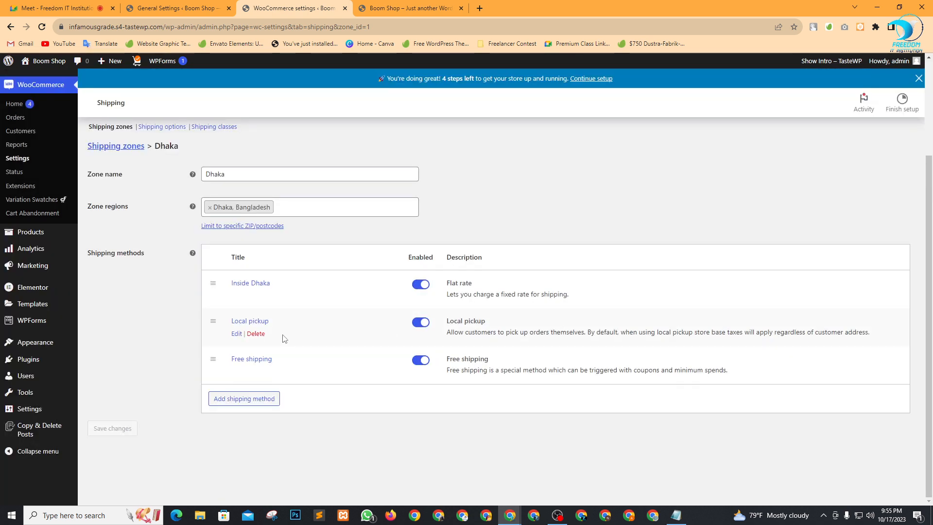
Rename Local pickup to 'Outside Dkaha', set tax status None and cost 1, and save.
click(237, 333)
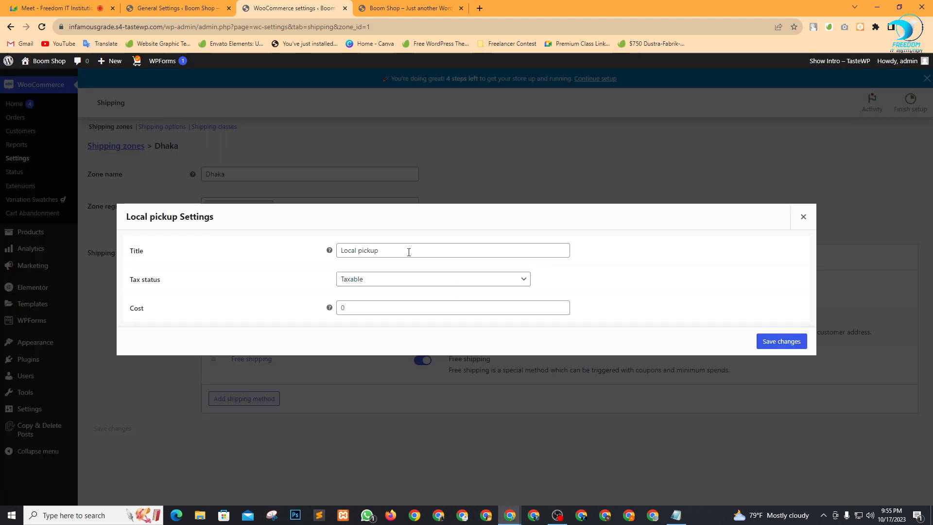
drag(383, 246, 294, 250)
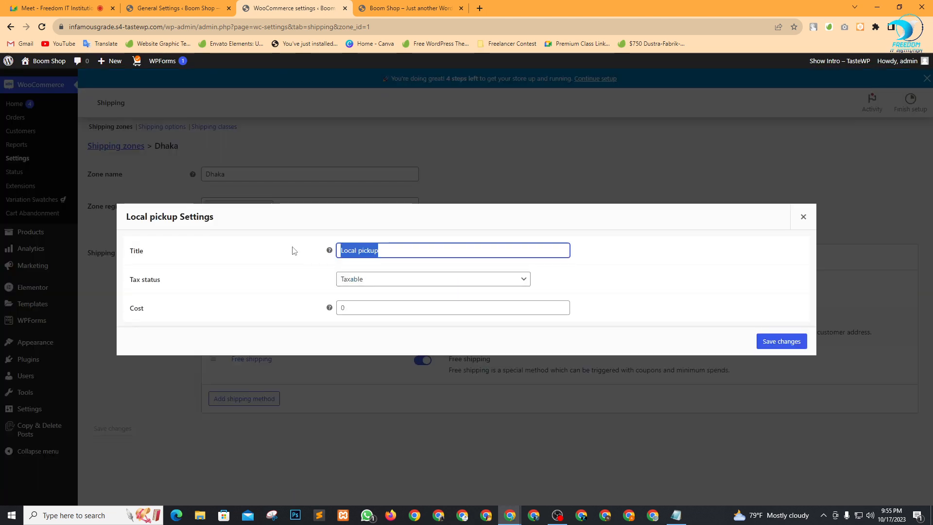
text(Out)
text(side)
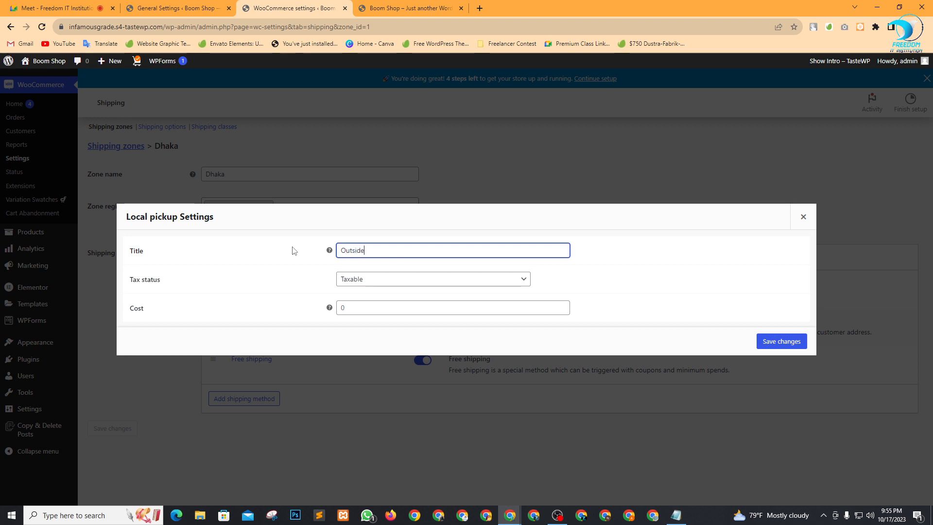
text( Dkaha)
click(386, 281)
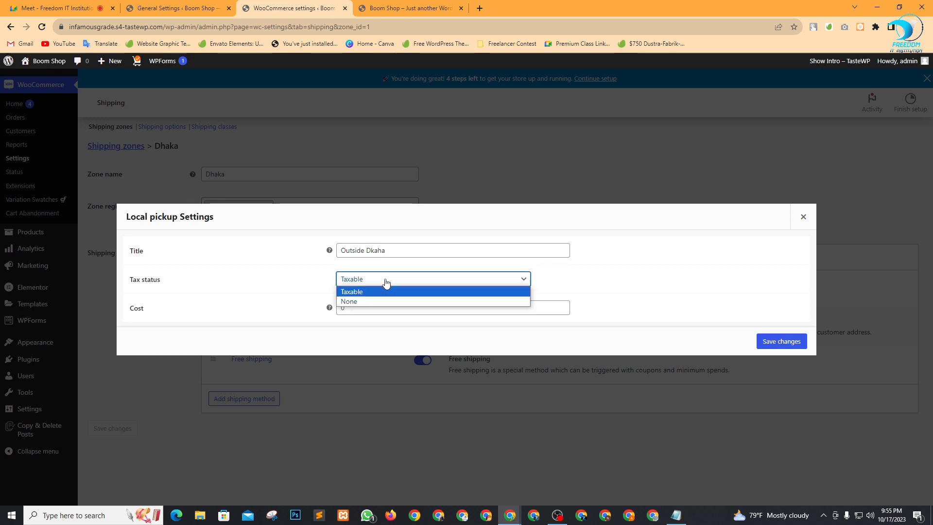
click(371, 302)
click(339, 307)
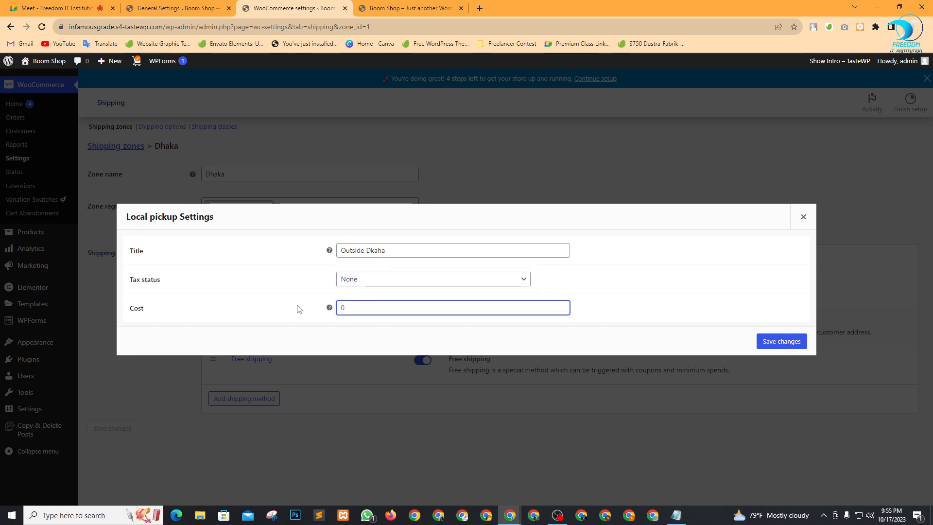
text(120)
click(775, 340)
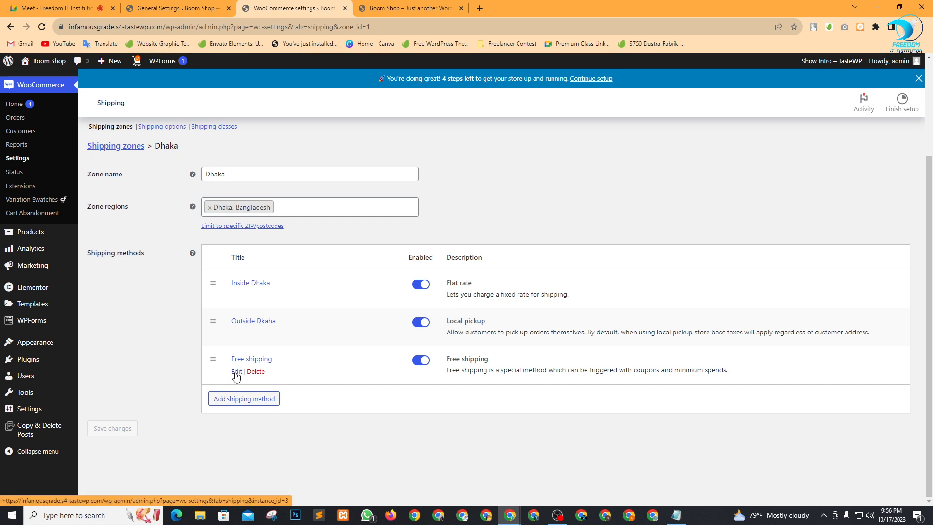
Re-save the Free shipping method with its settings unchanged.
click(236, 372)
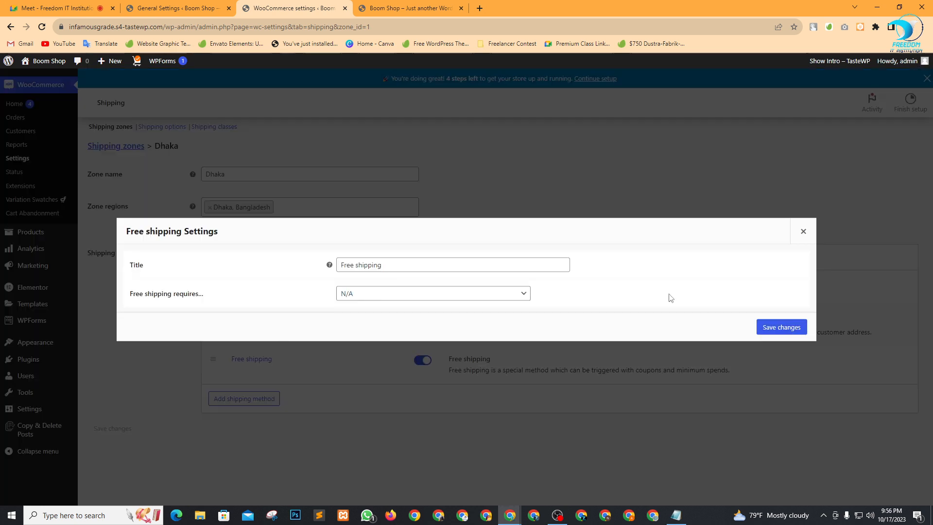
click(773, 329)
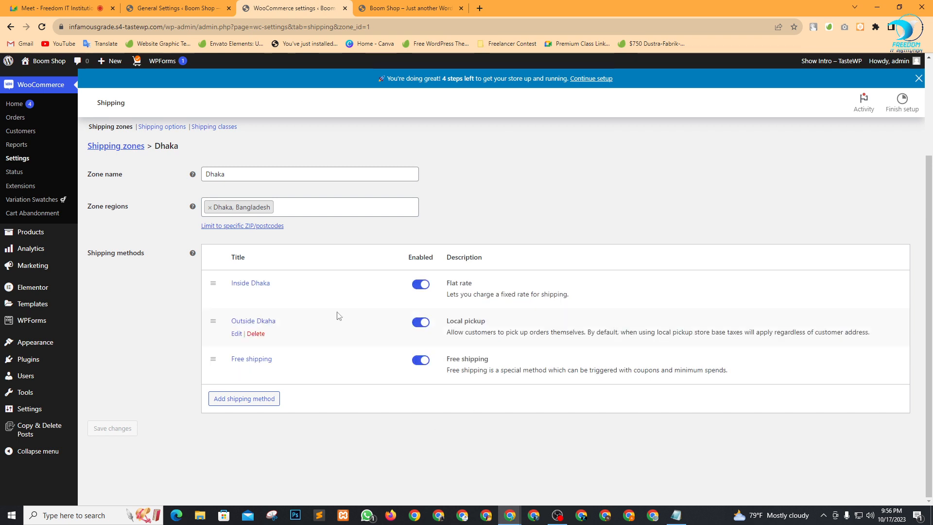
scroll(358, 406, up, 3)
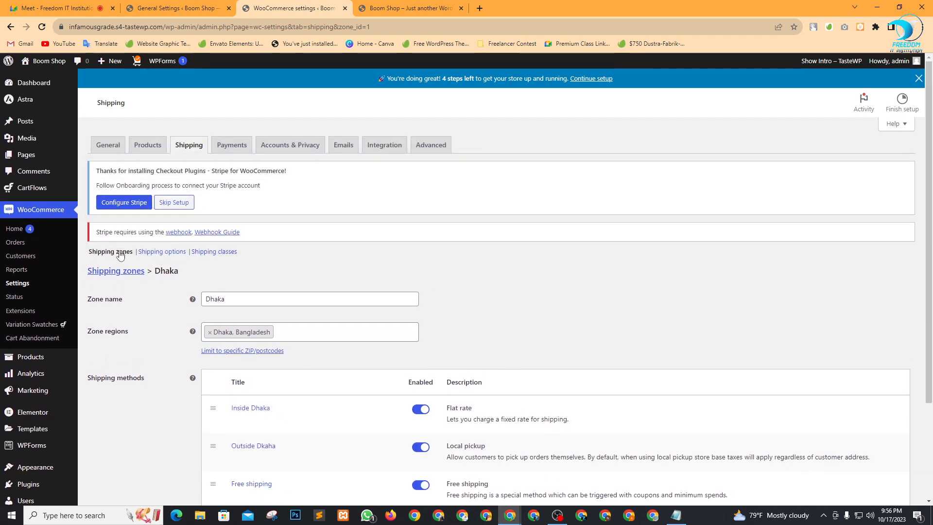
Save the WooCommerce shipping options, then view the still-empty Shipping classes page.
click(154, 256)
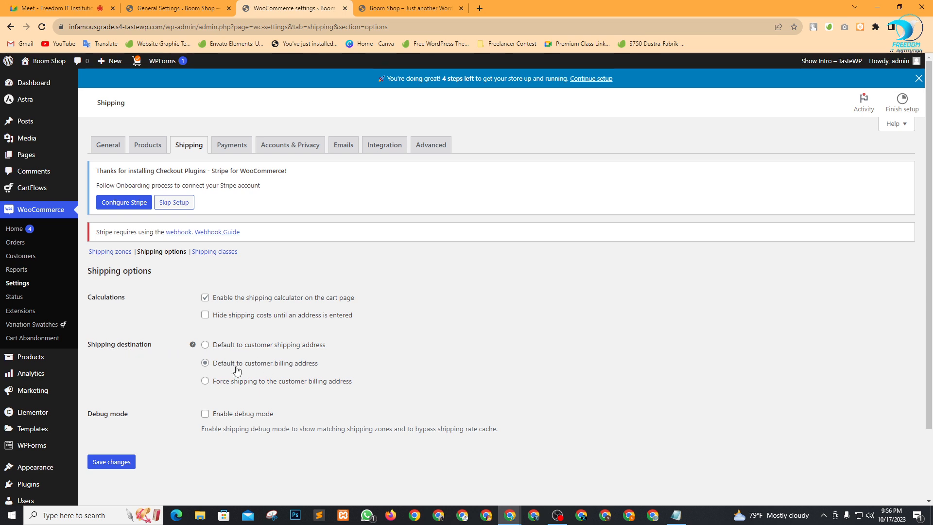
click(416, 369)
click(103, 465)
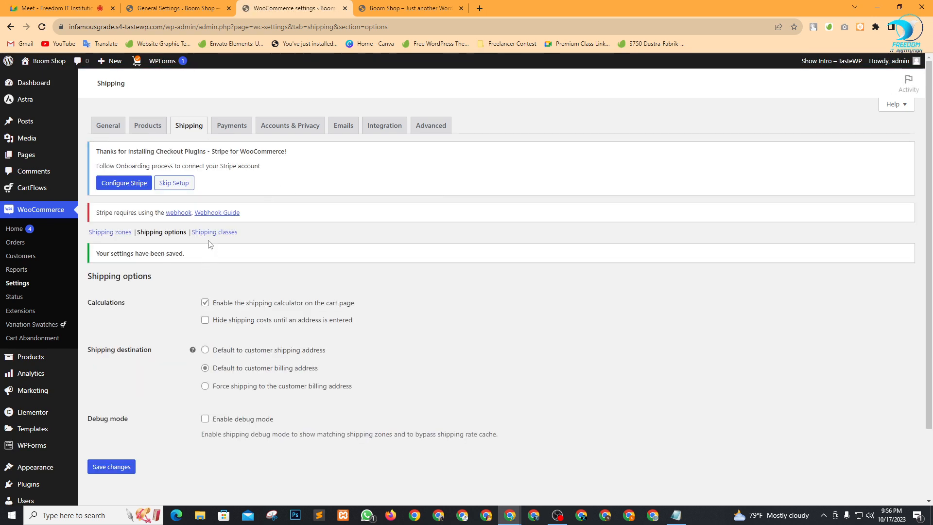
click(212, 232)
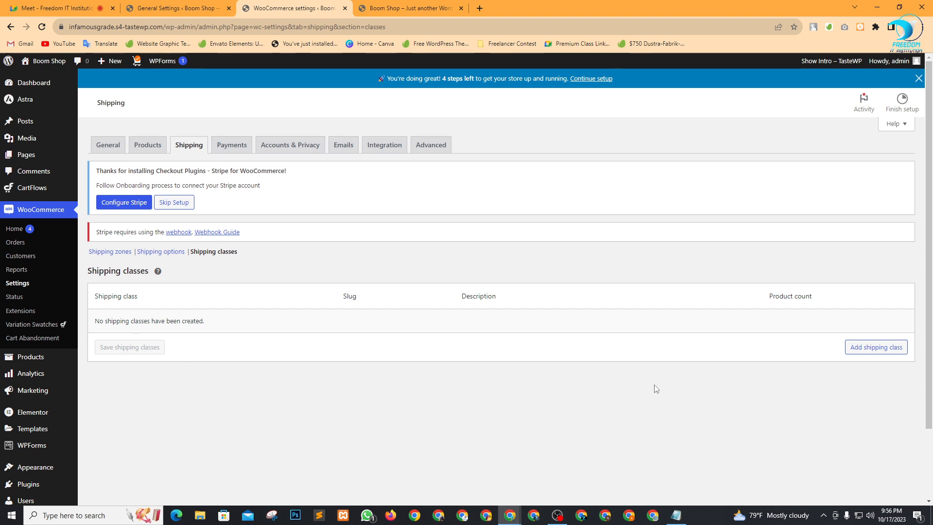
Add and save a VVIP shipping class with VVIP as its slug and description.
click(872, 347)
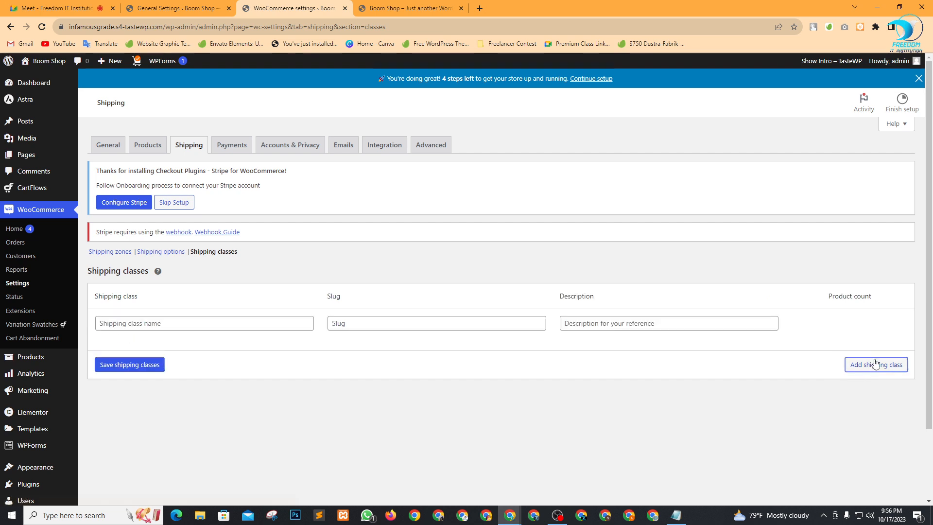
click(218, 321)
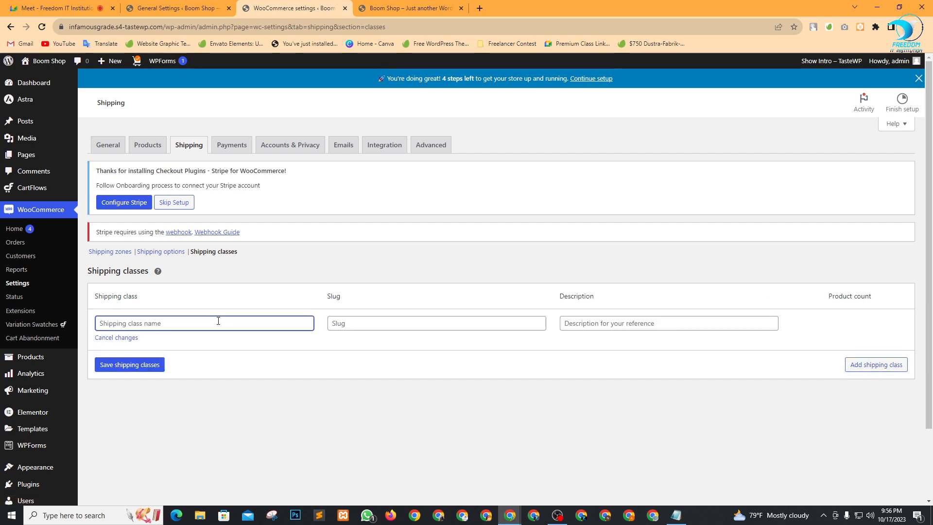
text(VVIP)
key(ctrl+a)
key(ctrl+c)
click(374, 323)
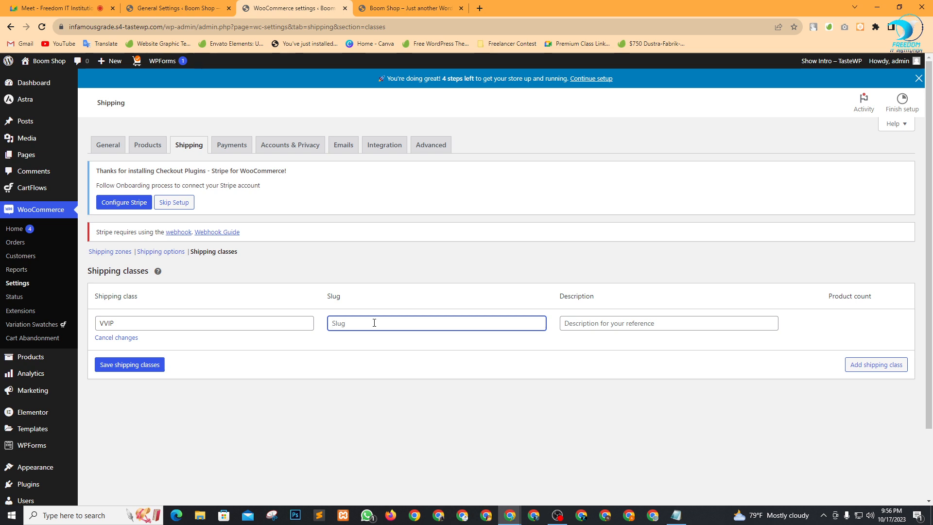
click(605, 323)
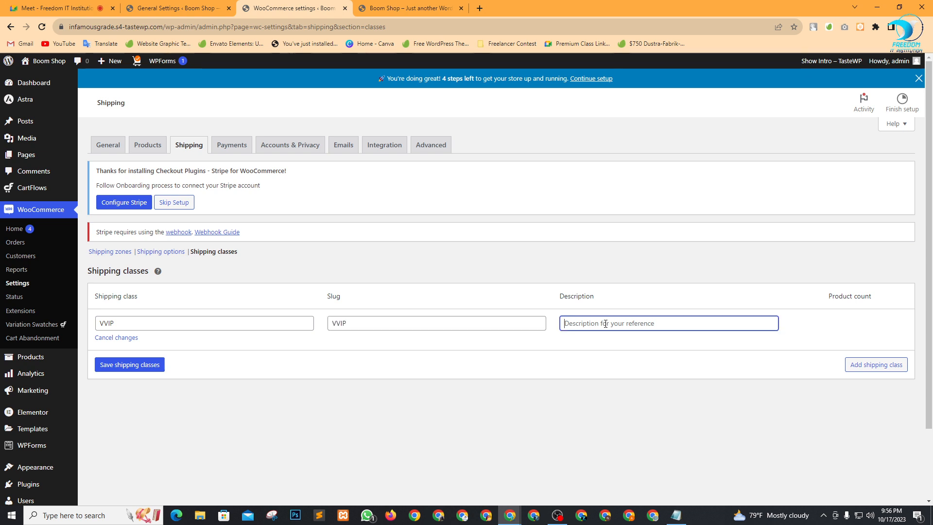
key(ctrl+v)
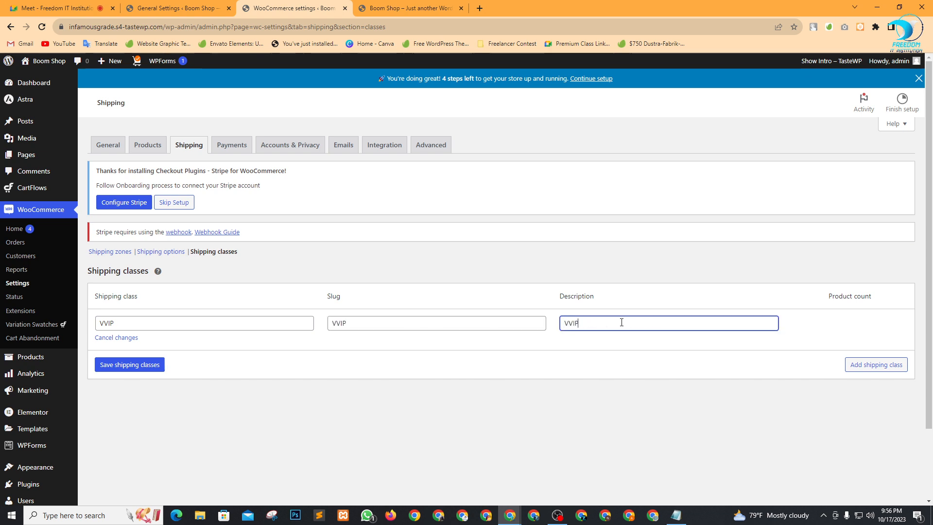
click(140, 368)
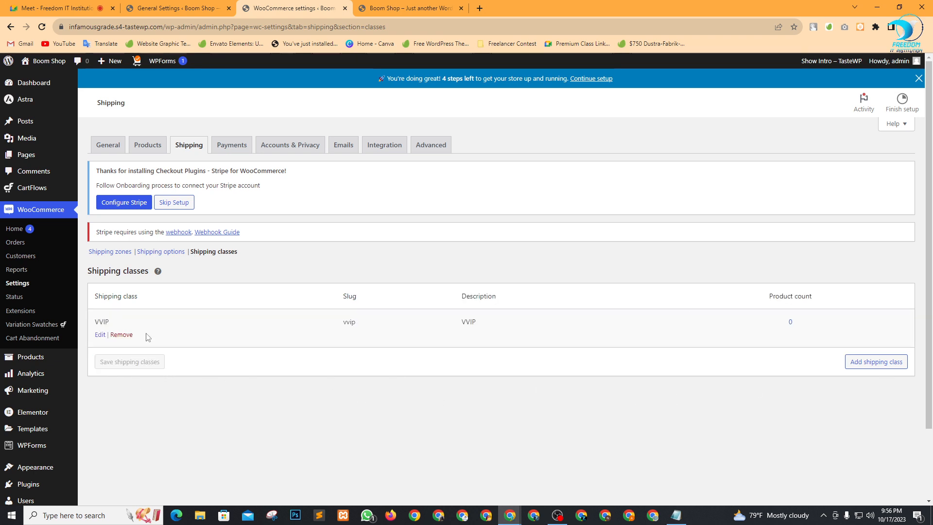
click(100, 337)
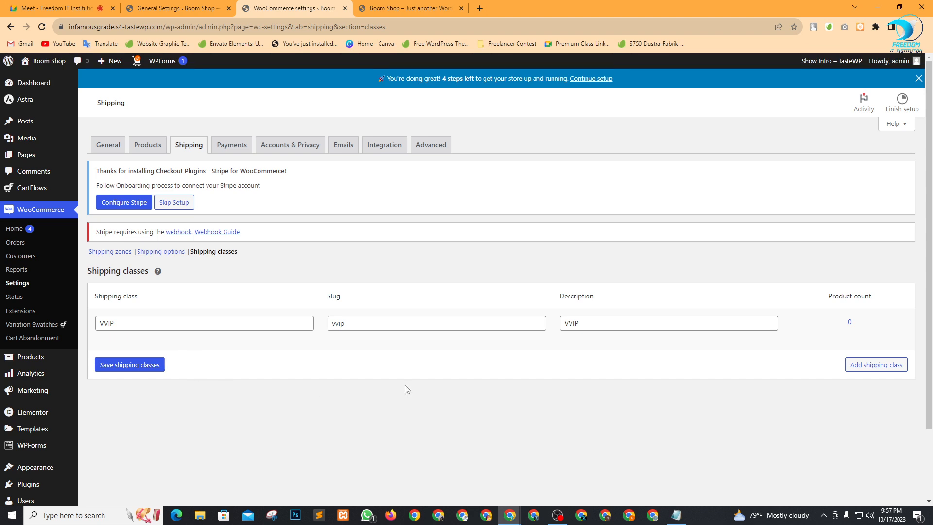
Add a VIP shipping class with VIP as its slug and description.
click(854, 364)
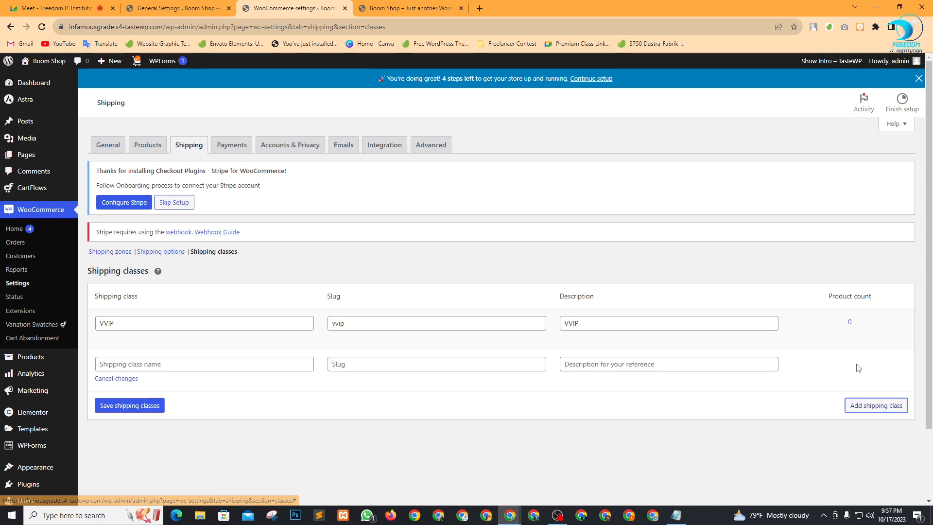
click(151, 363)
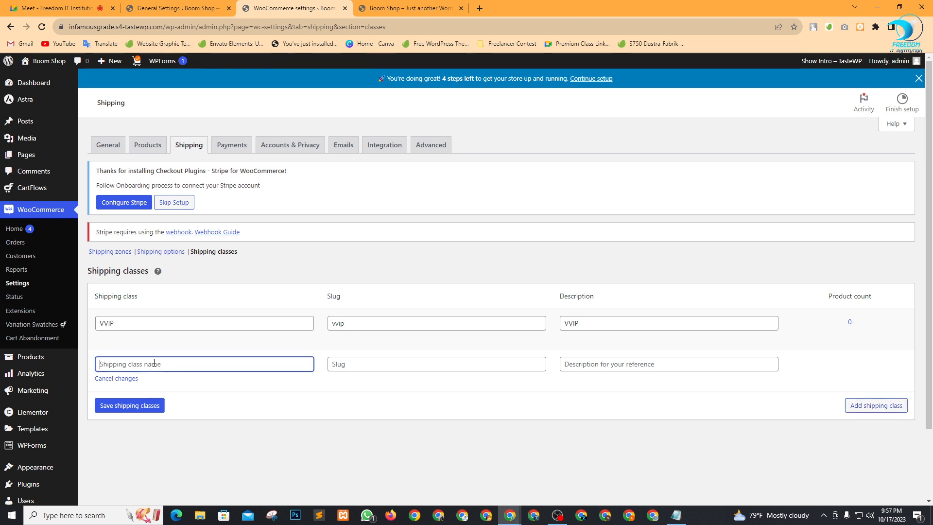
text(VIP)
key(ctrl+a)
key(ctrl+c)
click(374, 363)
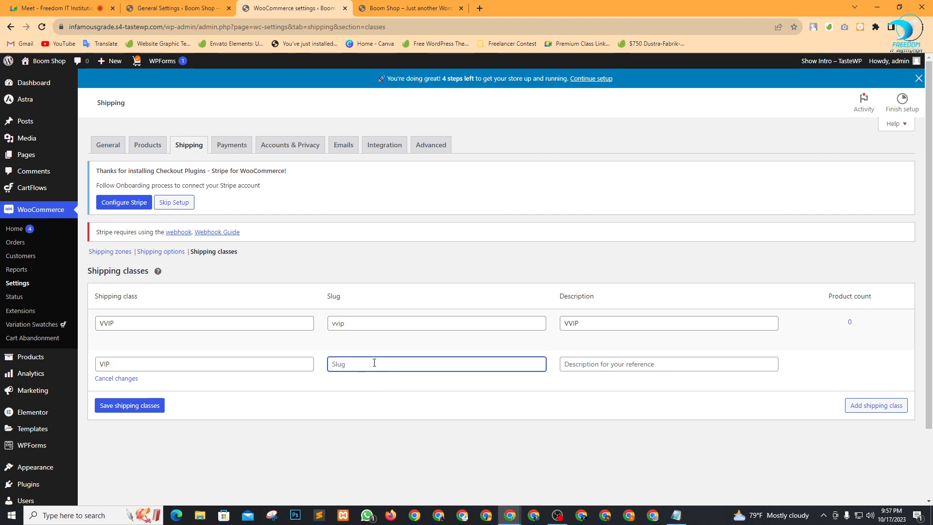
key(ctrl+v)
click(658, 361)
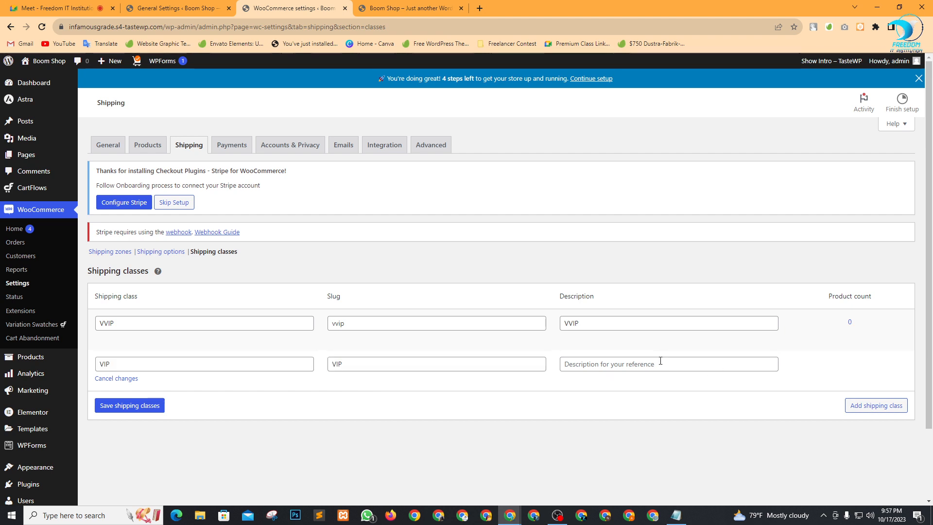
key(ctrl+v)
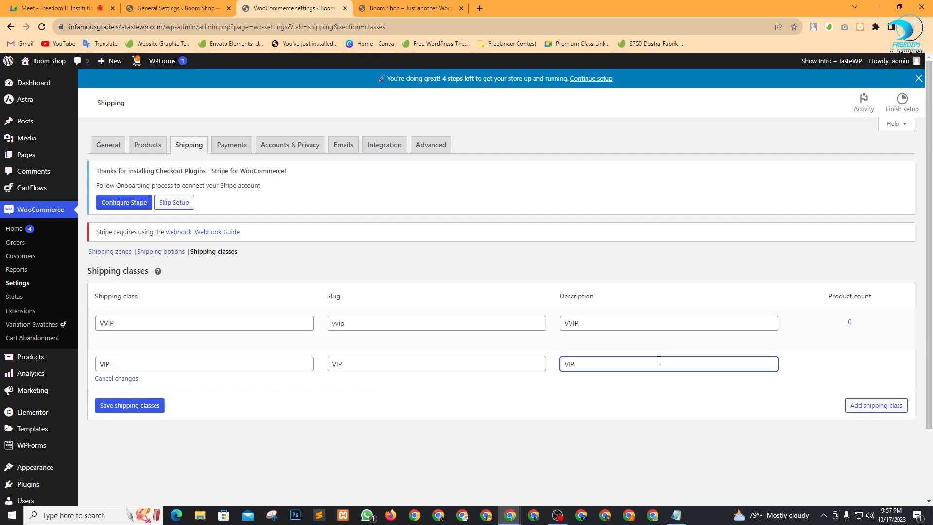
Add a General shipping class with matching slug and description, then save all three classes.
click(897, 411)
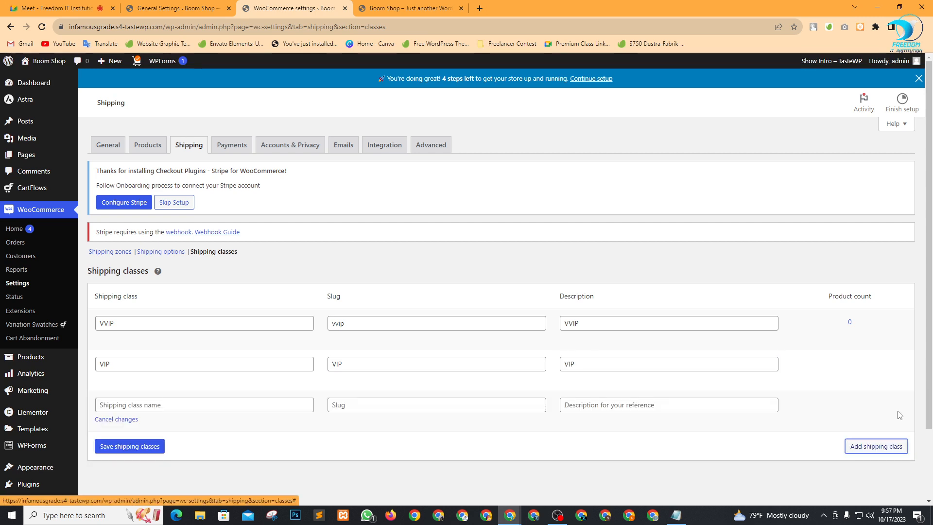
click(160, 405)
text(Genarel)
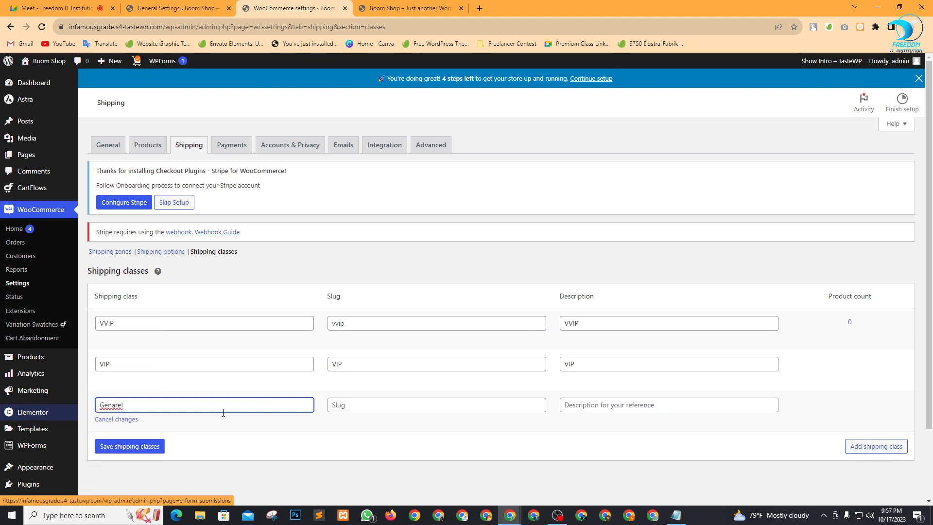
right_click(122, 408)
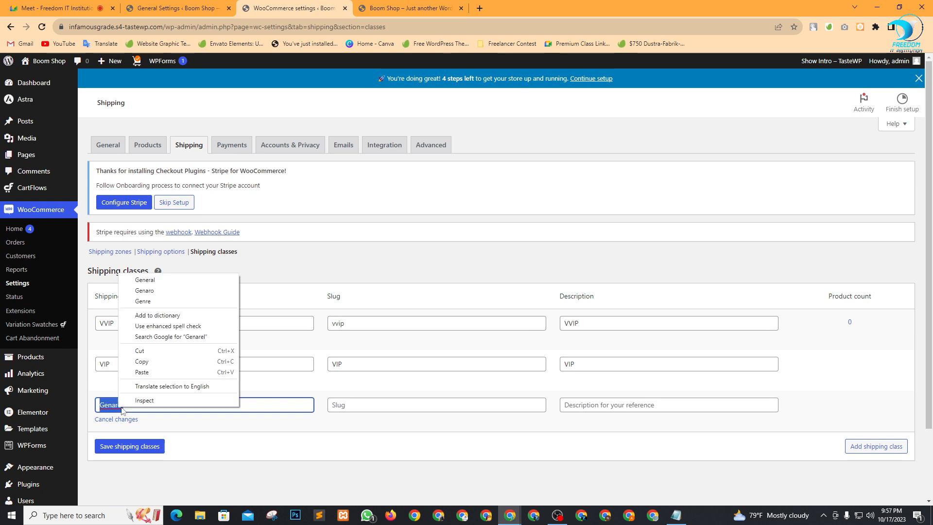
click(146, 280)
click(361, 403)
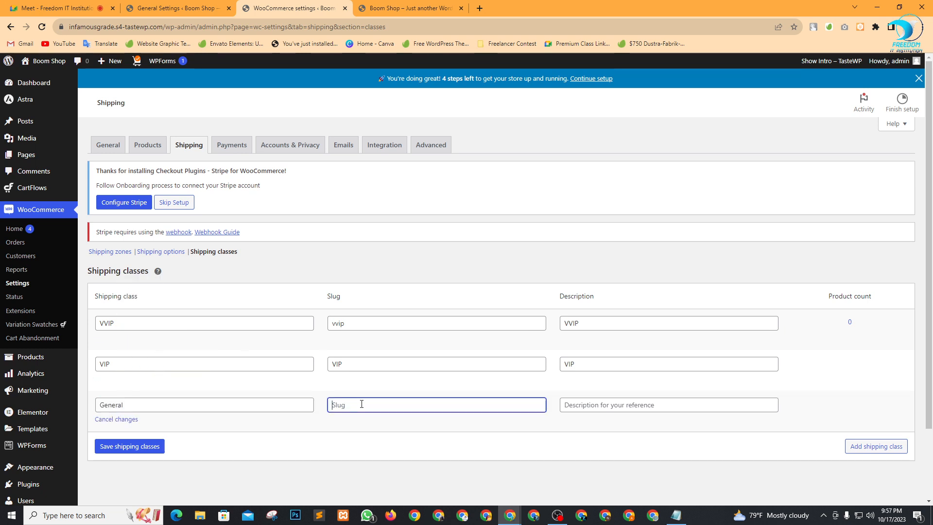
text(General)
click(616, 405)
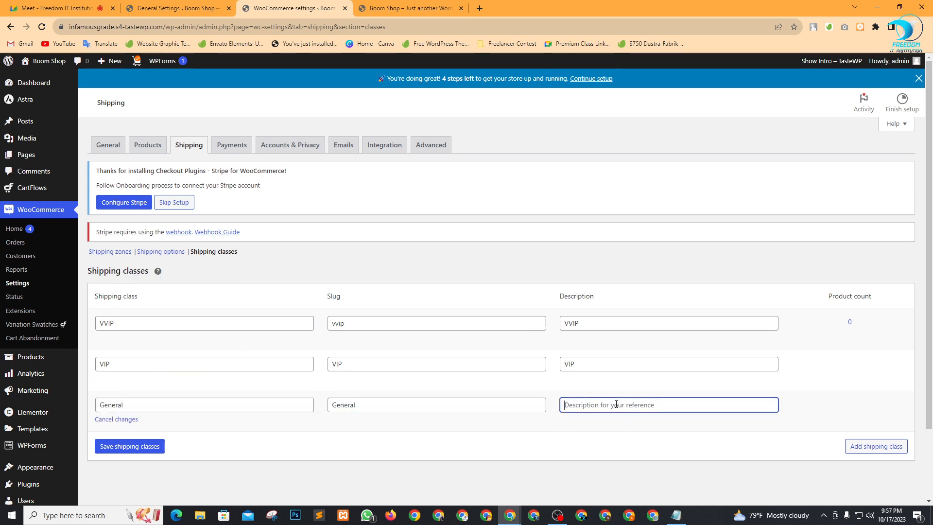
text(General)
click(146, 445)
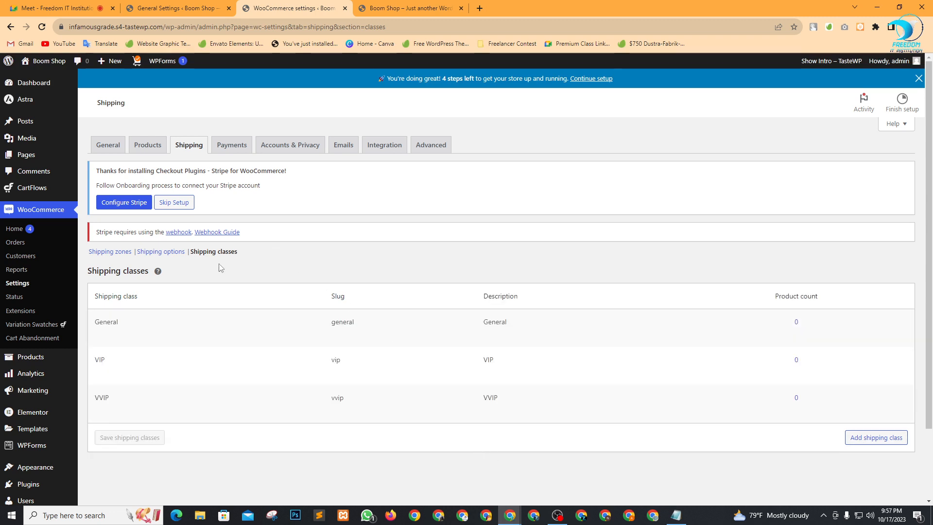
Switch on Direct bank transfer and Cash on delivery in Payments and save.
click(238, 147)
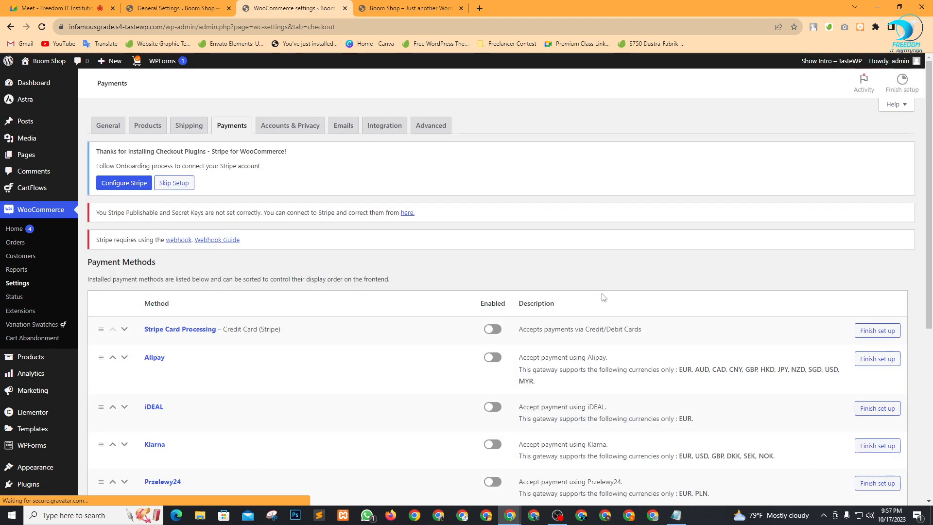
scroll(330, 262, down, 3)
scroll(329, 273, down, 5)
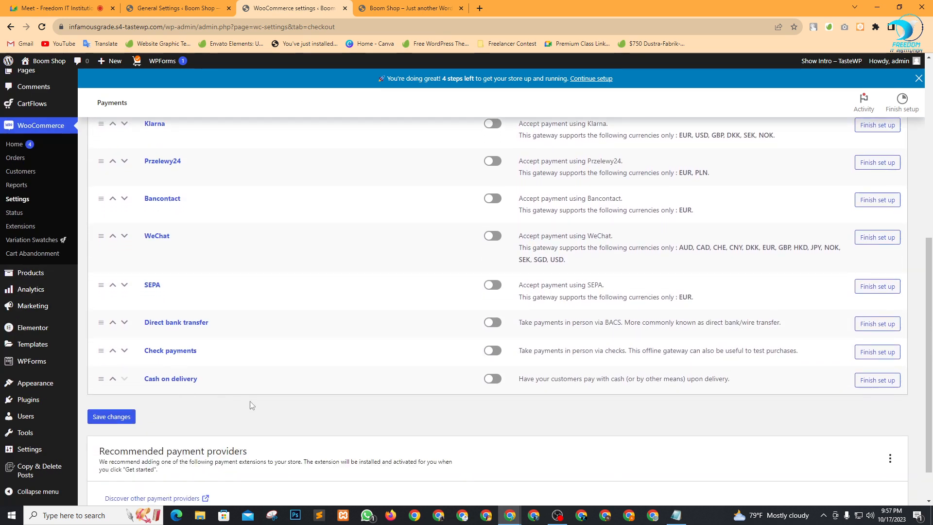
scroll(340, 330, up, 2)
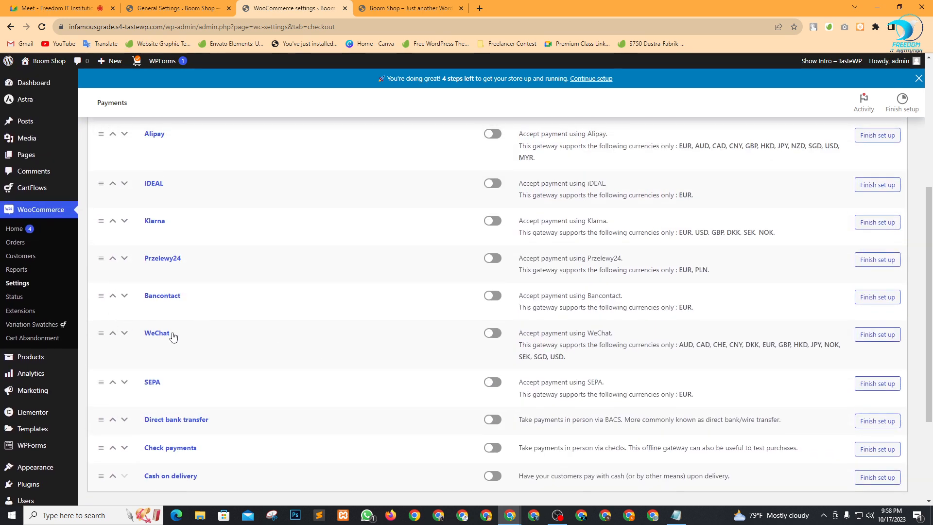
scroll(210, 318, up, 1)
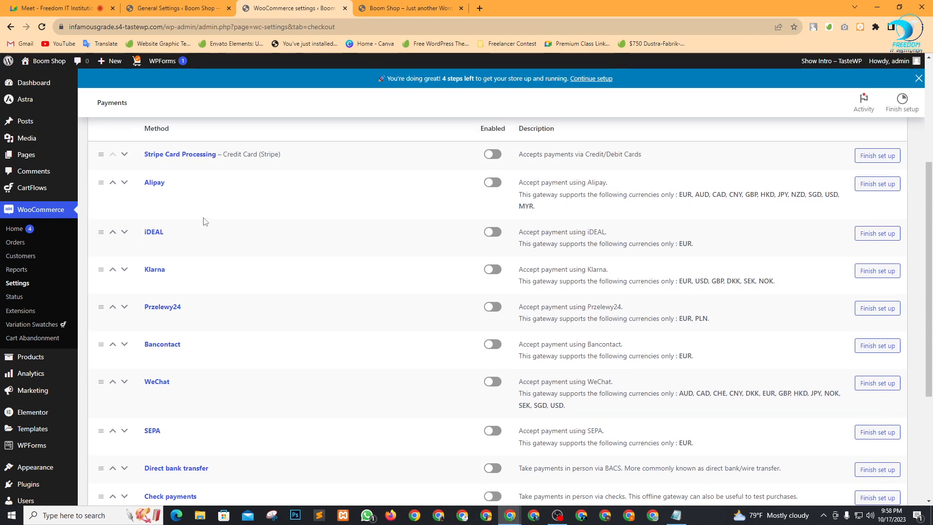
scroll(214, 292, down, 4)
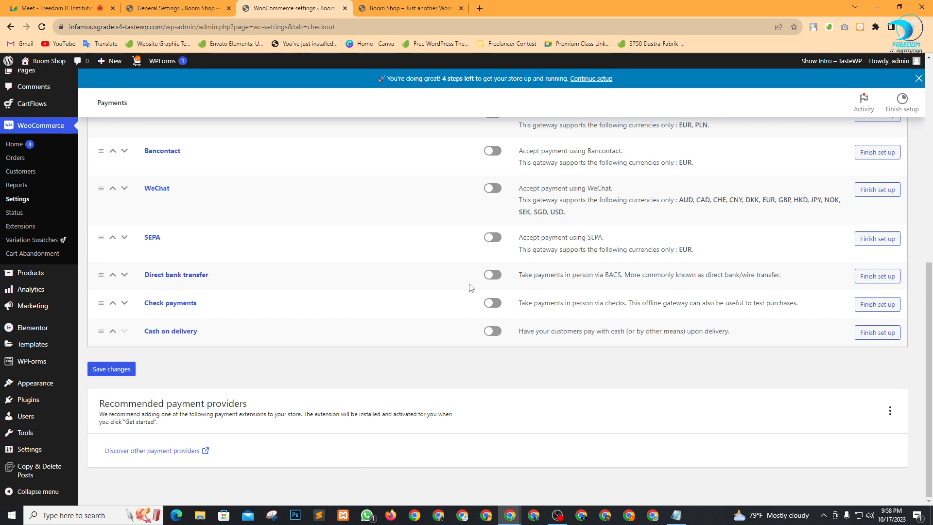
click(495, 277)
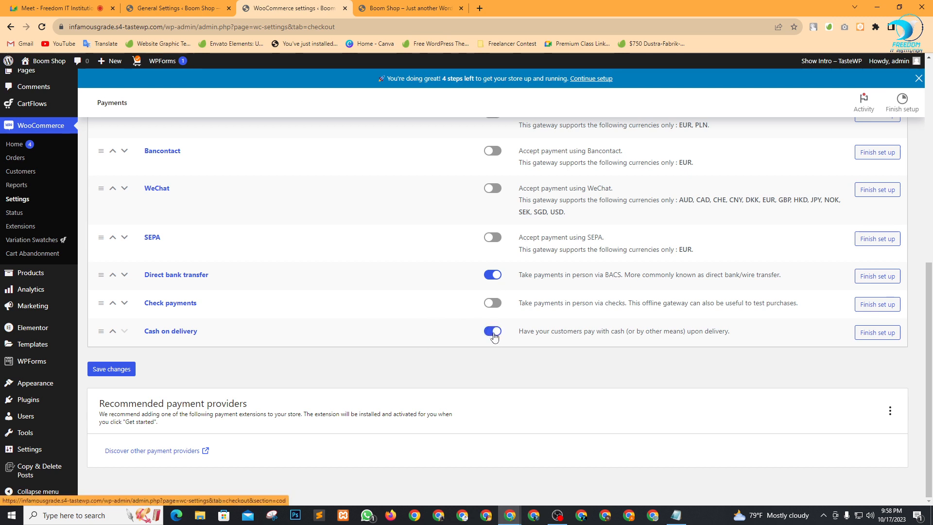
click(114, 371)
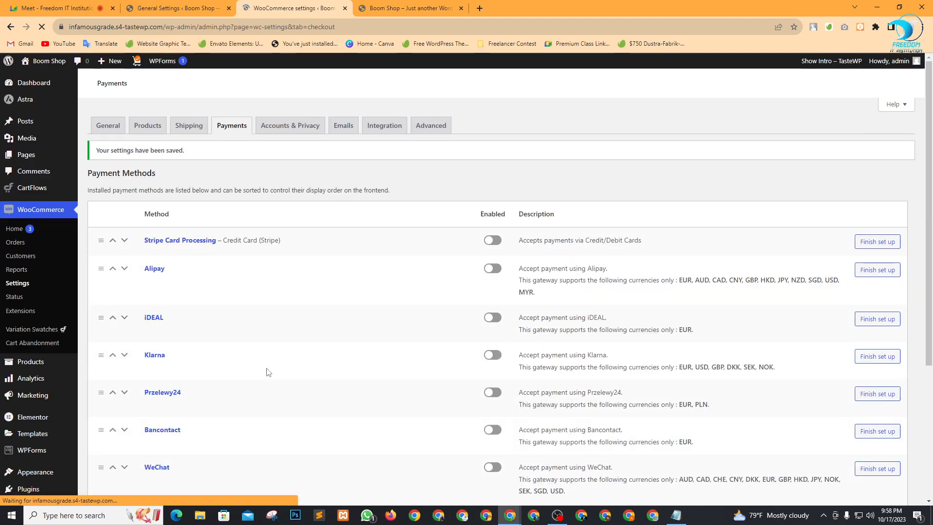
scroll(266, 372, down, 5)
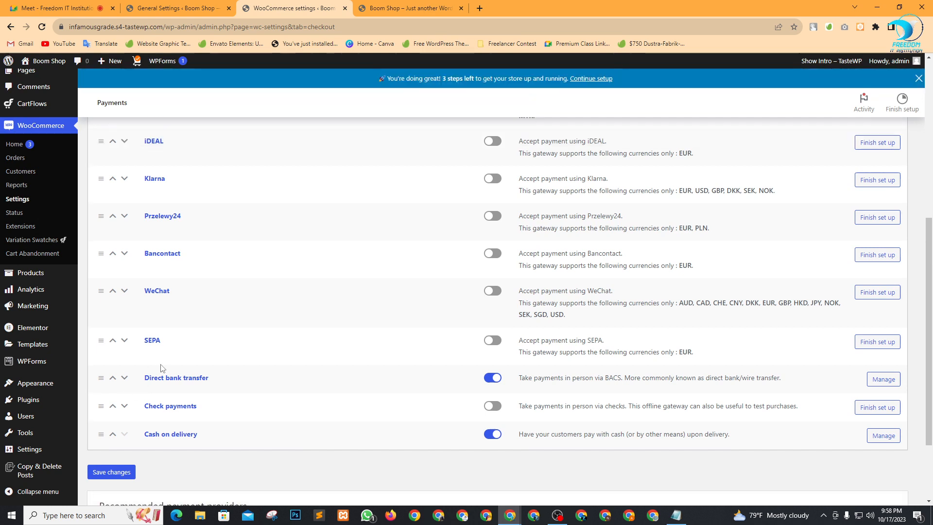
Open Direct bank transfer's settings and review its enabled toggle, description and instructions box.
click(882, 381)
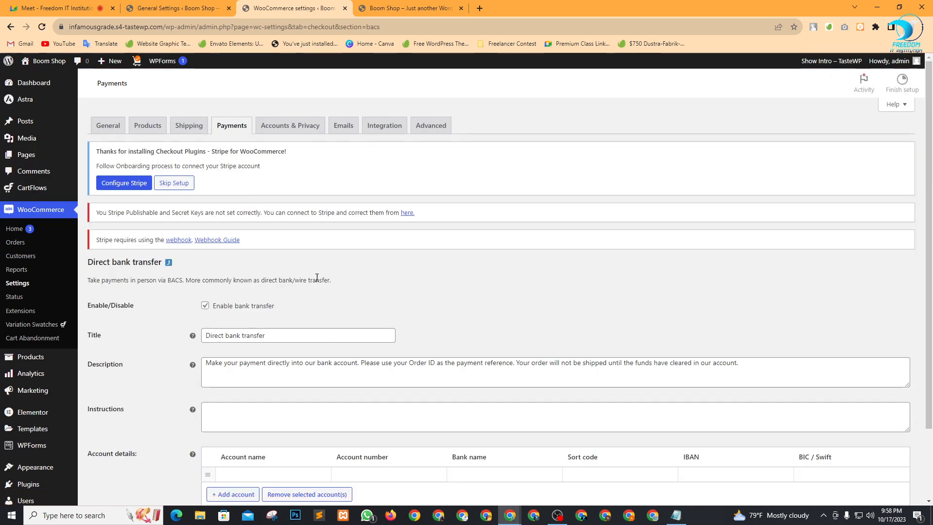
scroll(311, 275, down, 2)
click(210, 242)
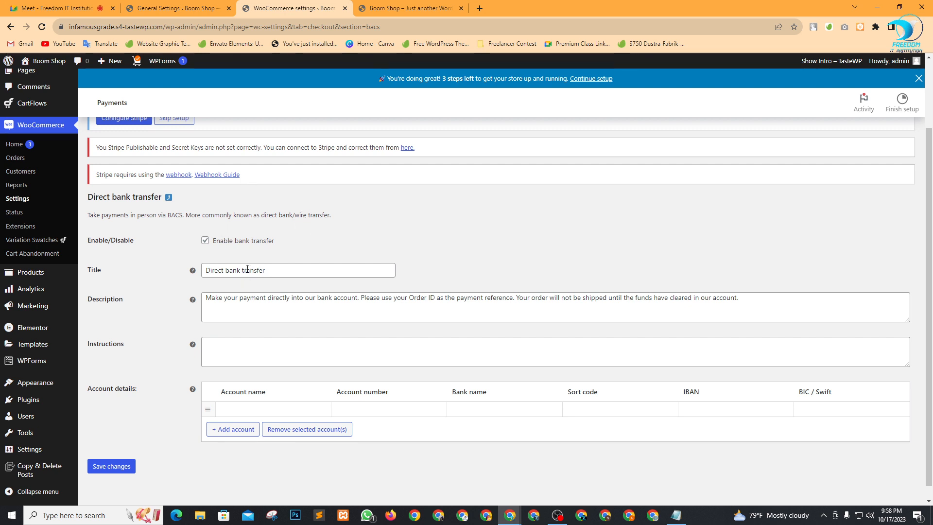
scroll(369, 277, down, 1)
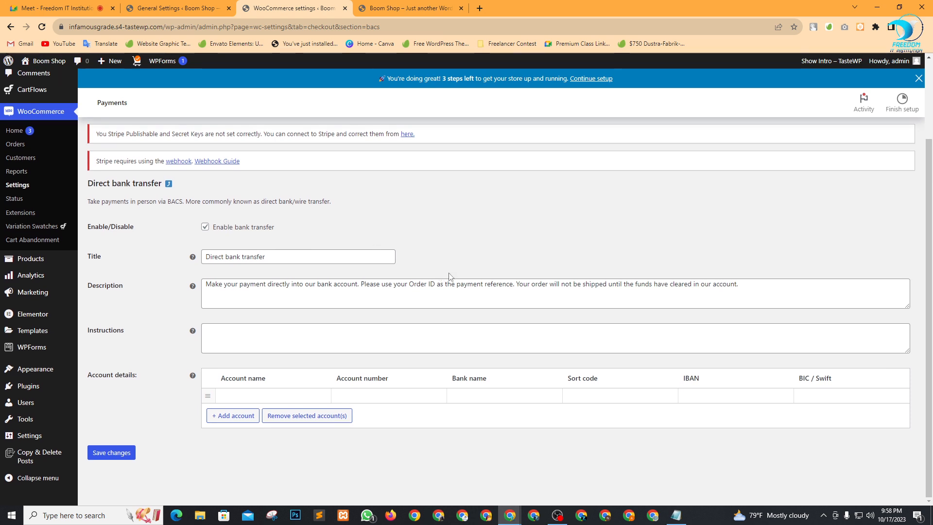
drag(216, 282, 619, 287)
click(589, 284)
drag(291, 284, 463, 285)
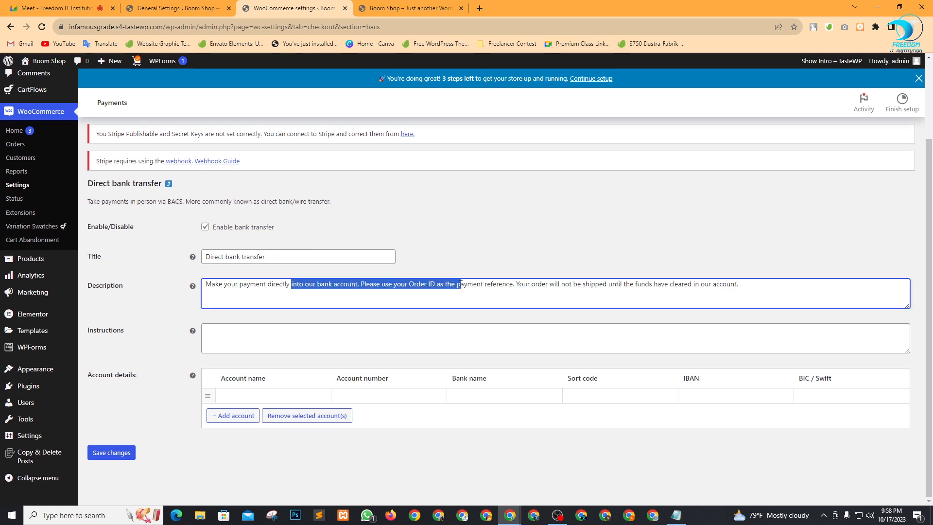
click(486, 284)
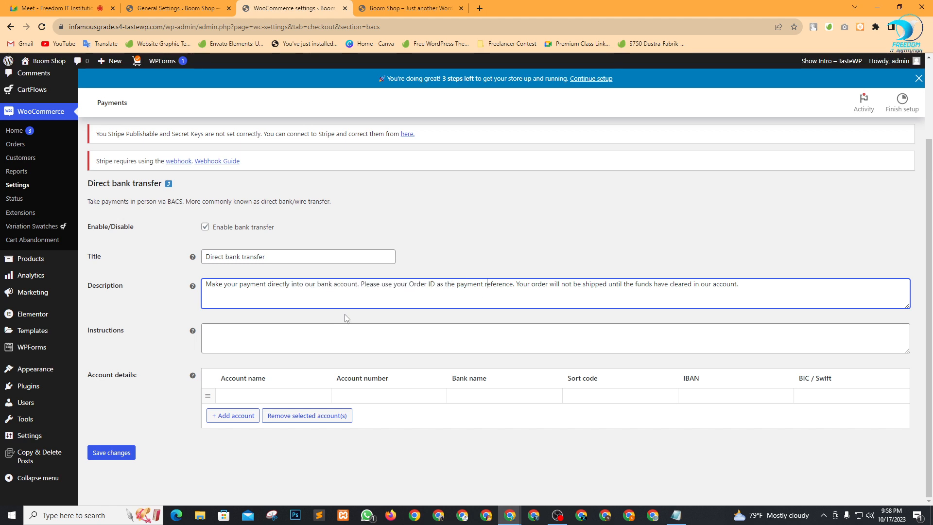
click(255, 341)
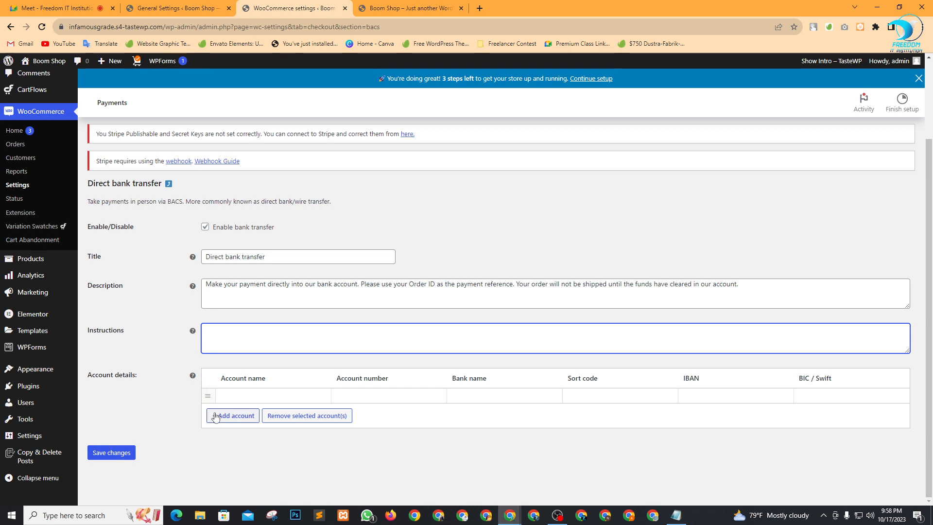
Enter the account holder's name and the DBBL bank account details, then save them.
click(265, 399)
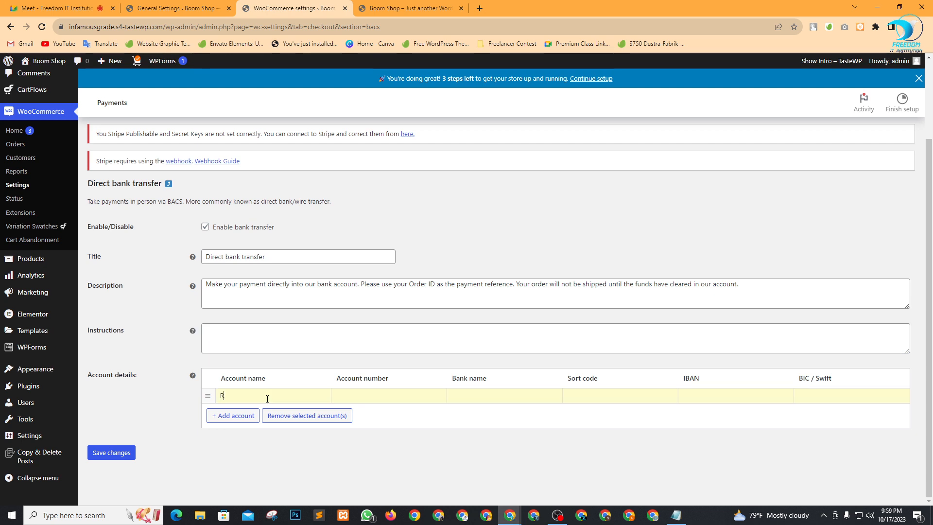
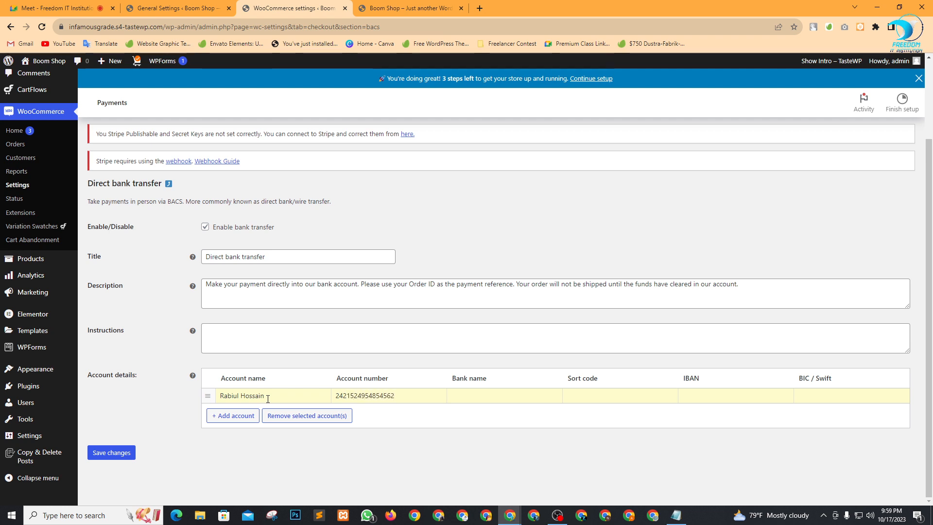
click(498, 396)
click(727, 394)
click(121, 452)
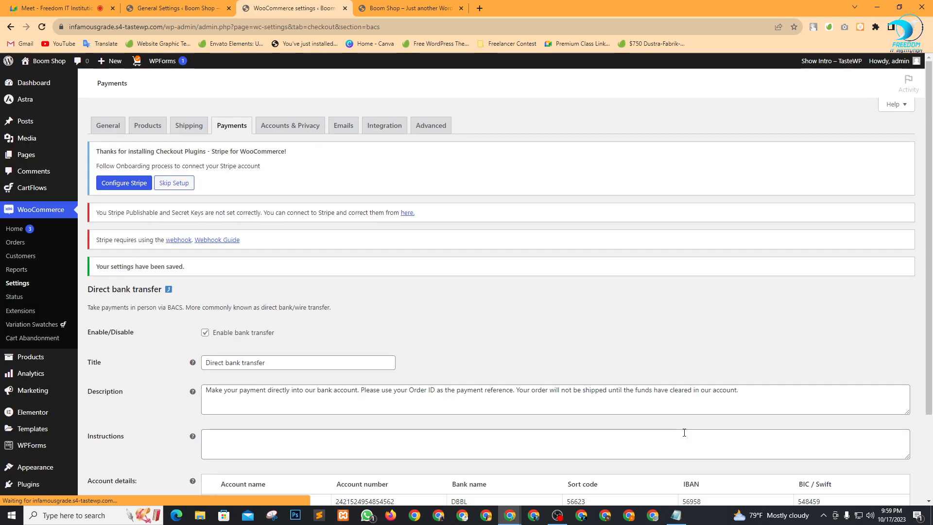
scroll(672, 380, down, 2)
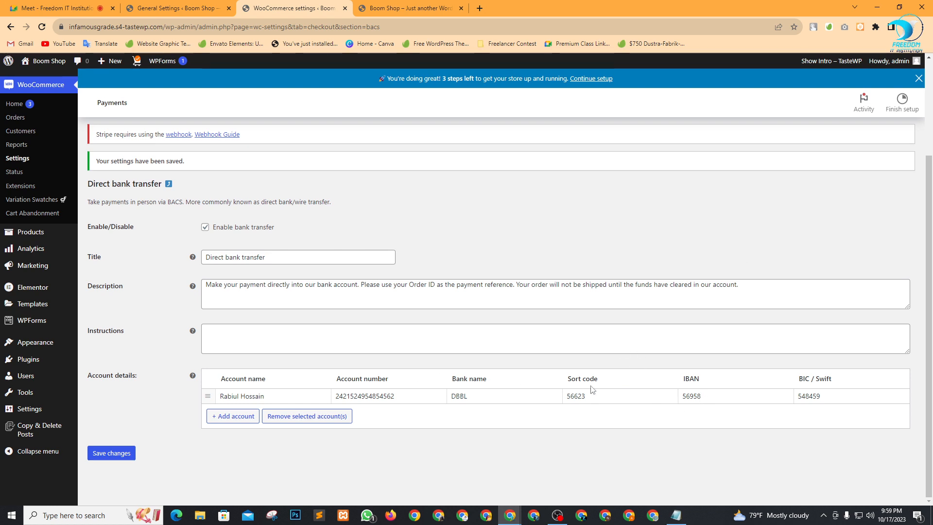
double_click(824, 395)
click(479, 437)
Load the Boom Shop homepage in another Chrome window and scroll to Featured Products.
click(379, 6)
click(144, 31)
key(ctrl+c)
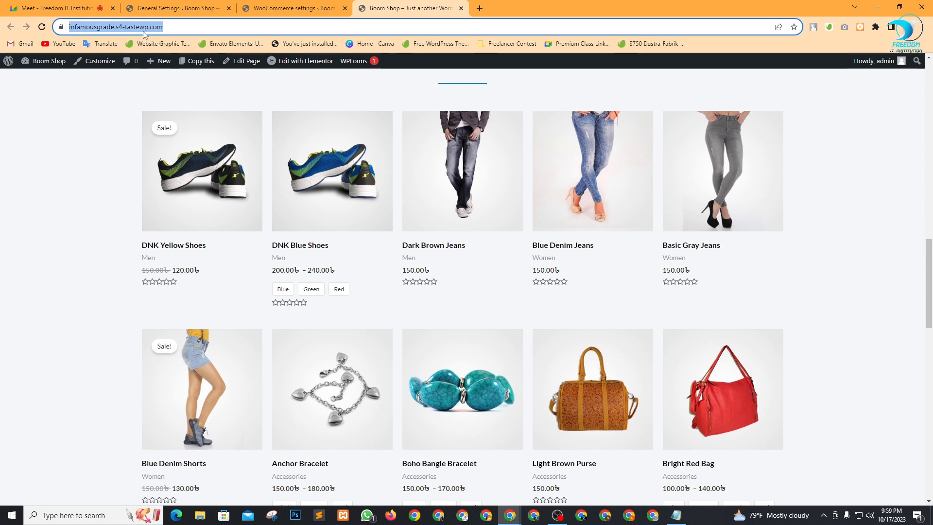
click(486, 515)
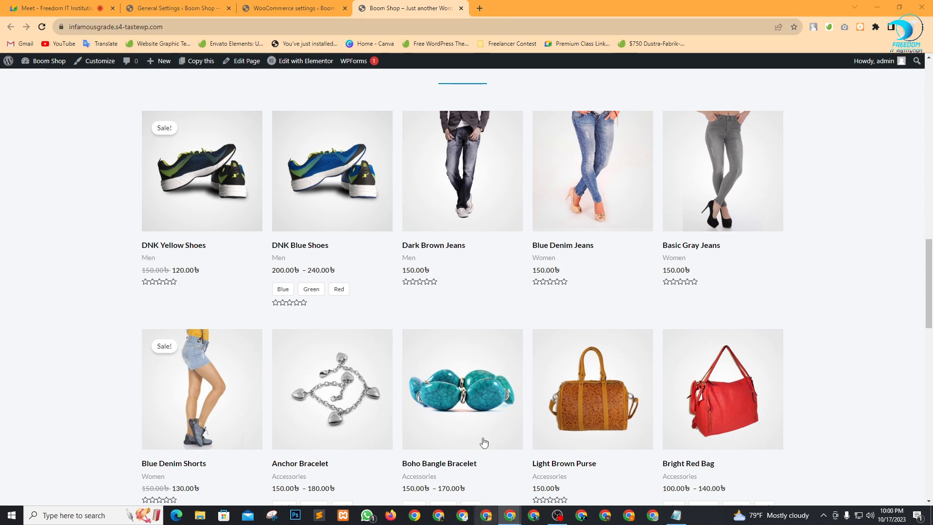
key(ctrl+v)
key(Return)
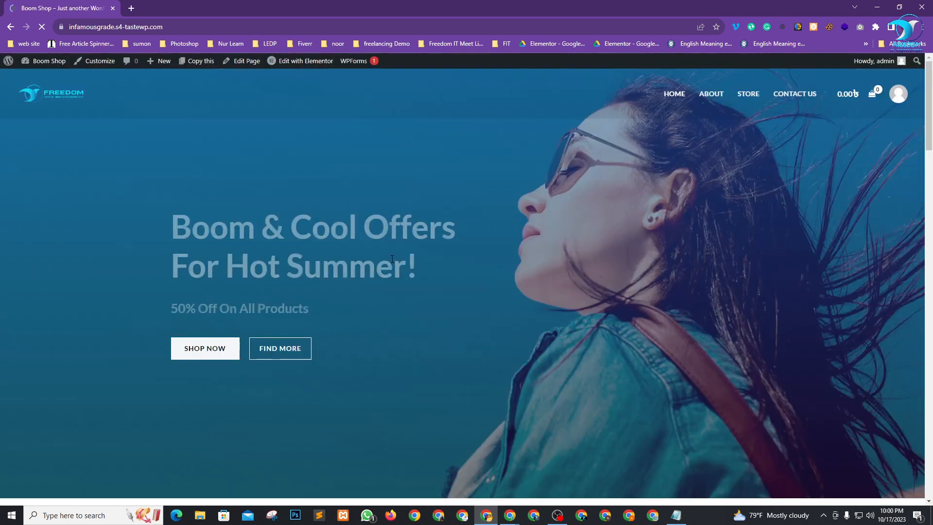
scroll(518, 299, down, 13)
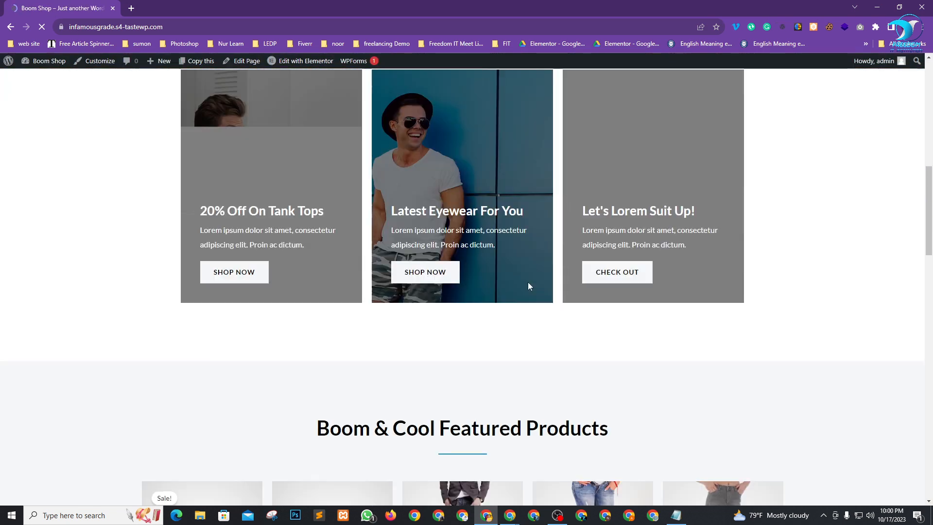
scroll(532, 284, up, 5)
scroll(375, 295, down, 10)
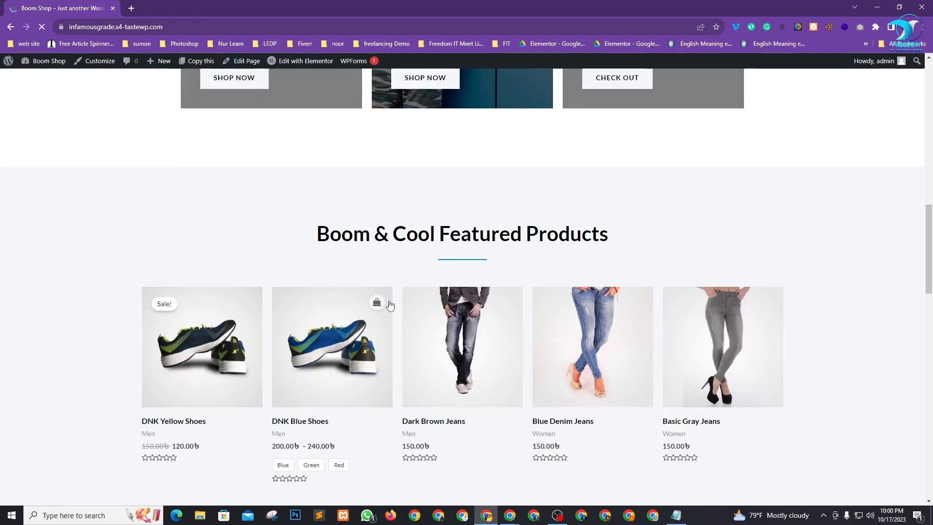
scroll(486, 359, down, 5)
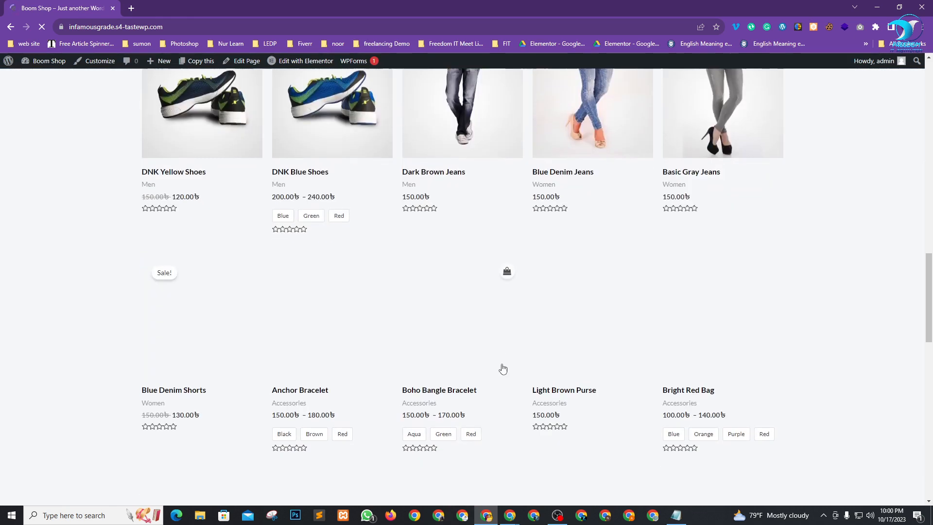
scroll(456, 431, up, 6)
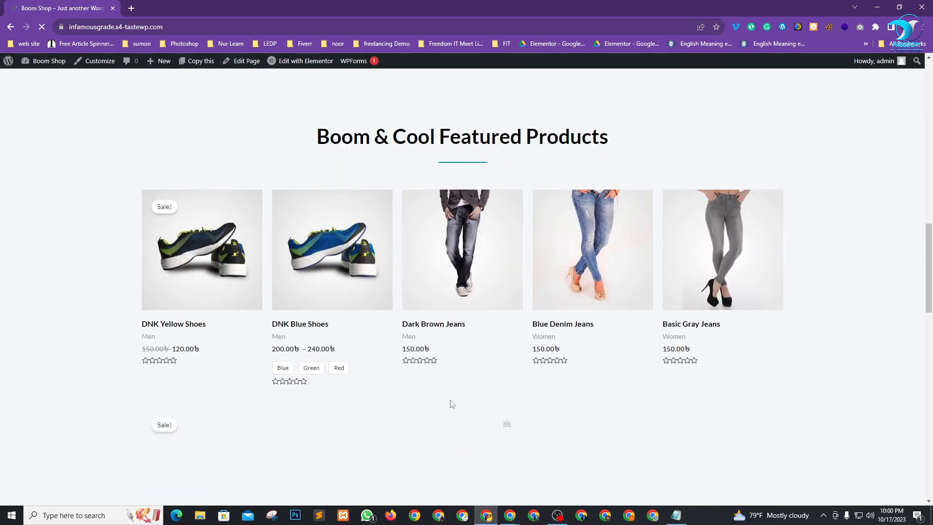
Add the Blue variant of DNK Blue Shoes to the cart.
click(302, 324)
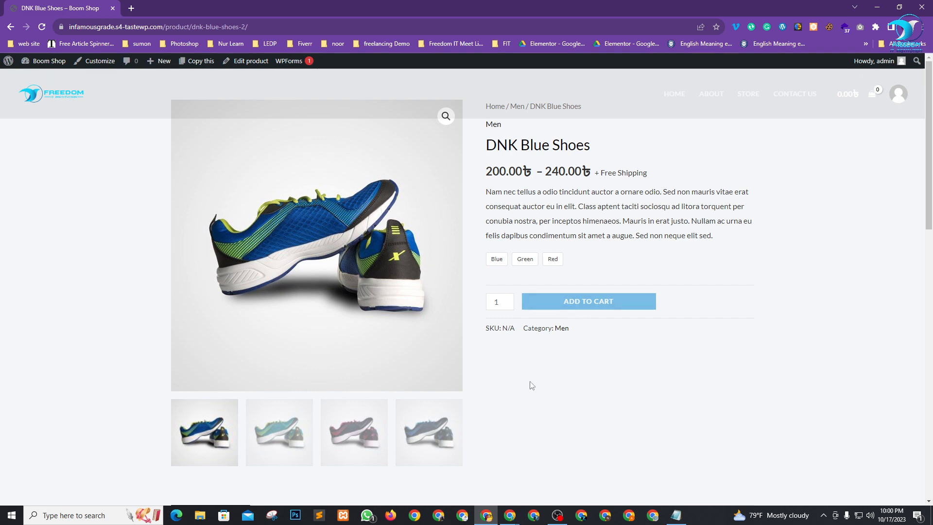
scroll(554, 379, down, 2)
scroll(578, 374, up, 2)
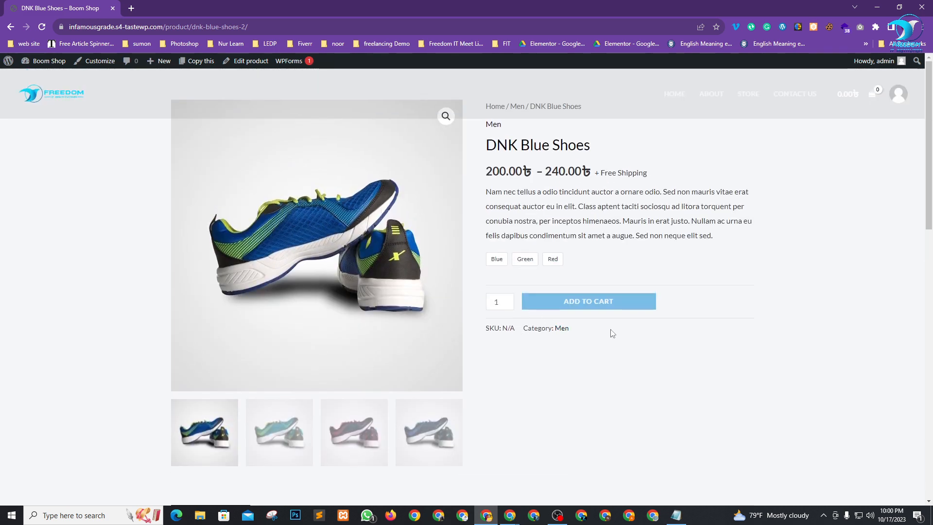
click(500, 261)
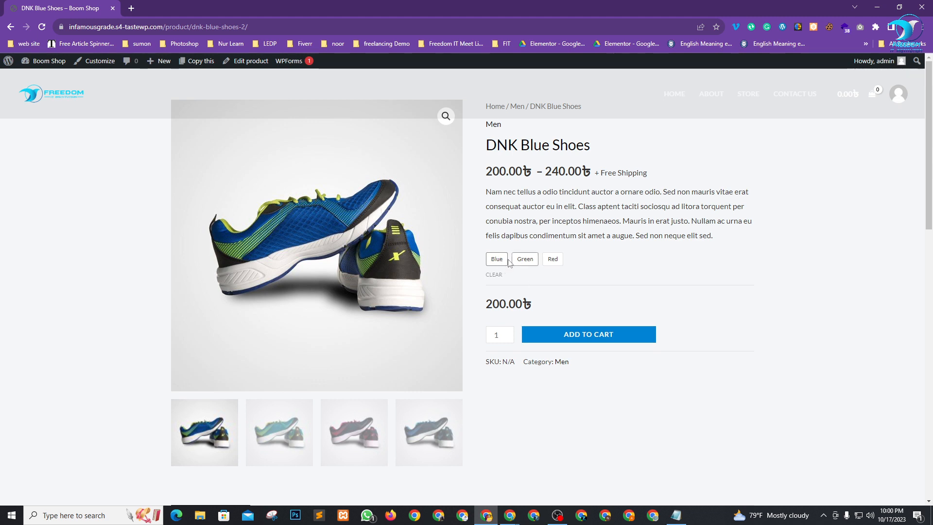
click(498, 264)
click(498, 264)
click(597, 334)
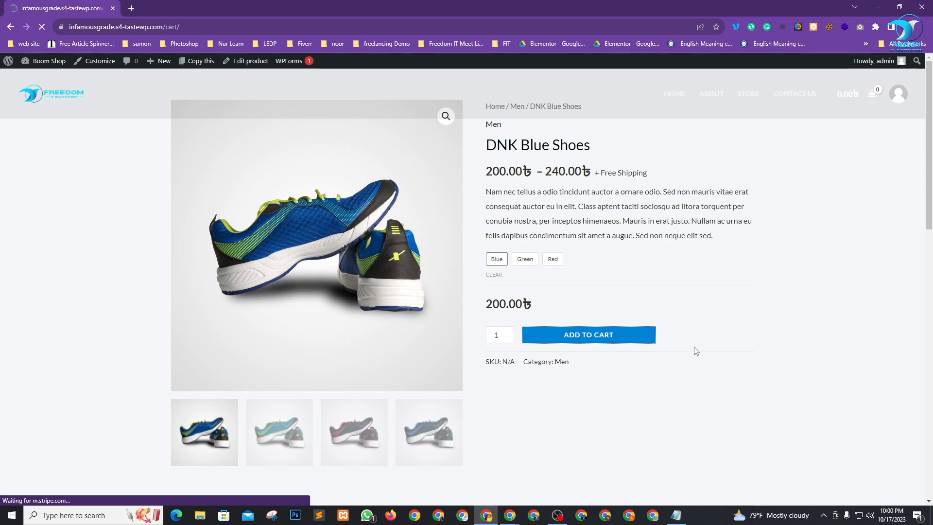
In the cart's shipping calculator, set the country to Bangladesh and the state to Dhaka.
scroll(421, 321, down, 2)
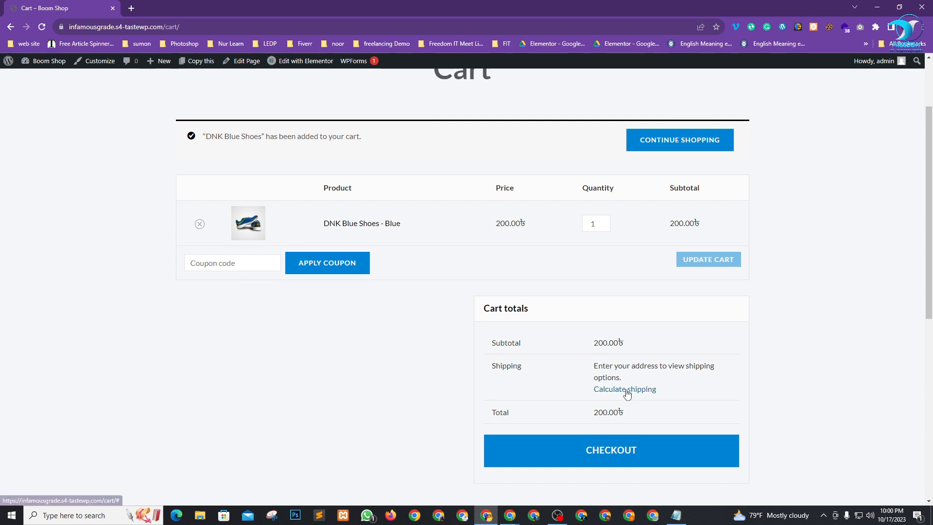
scroll(631, 388, down, 2)
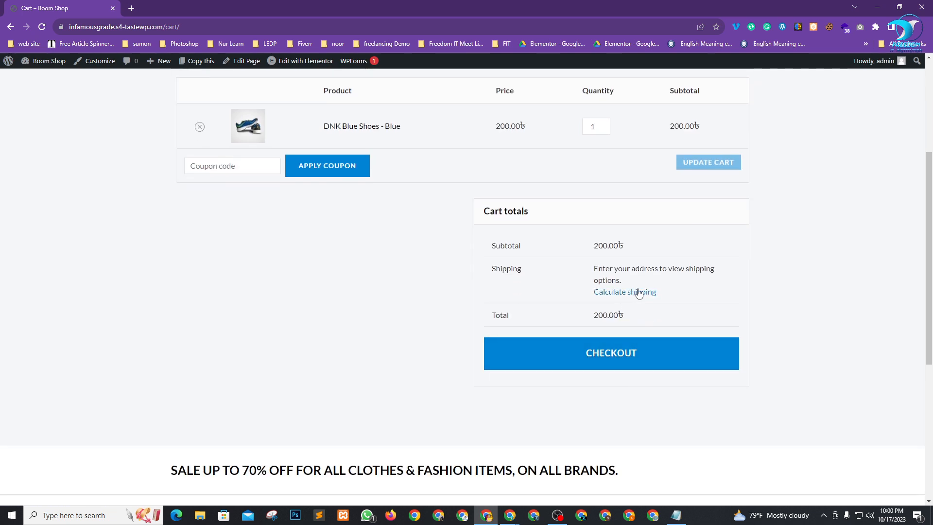
click(634, 293)
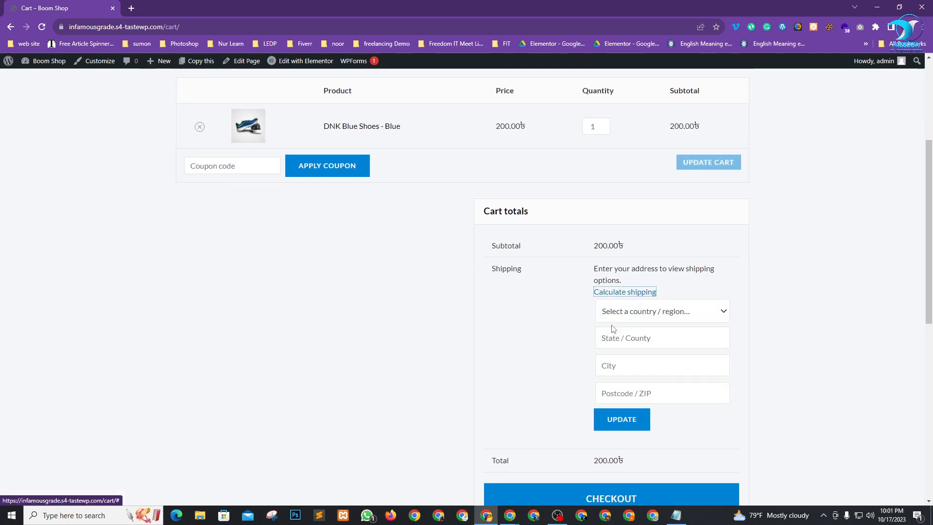
click(718, 317)
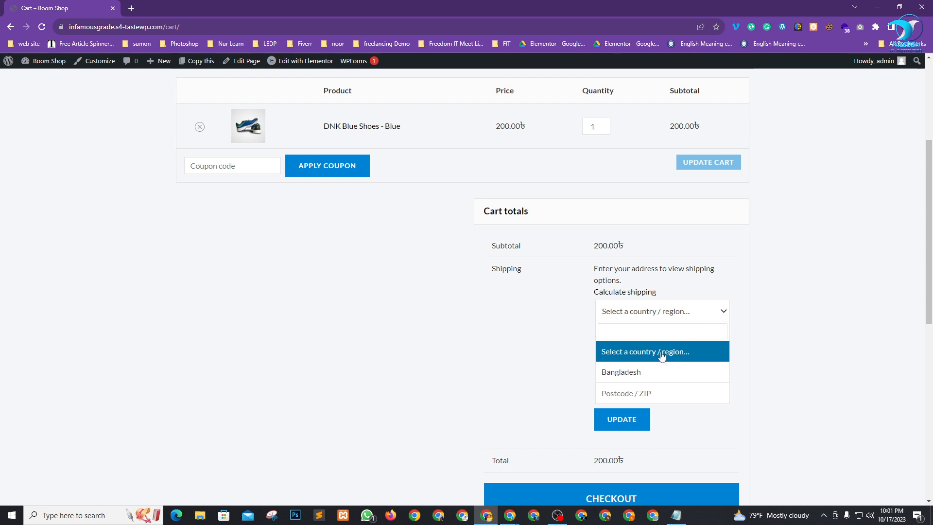
click(655, 377)
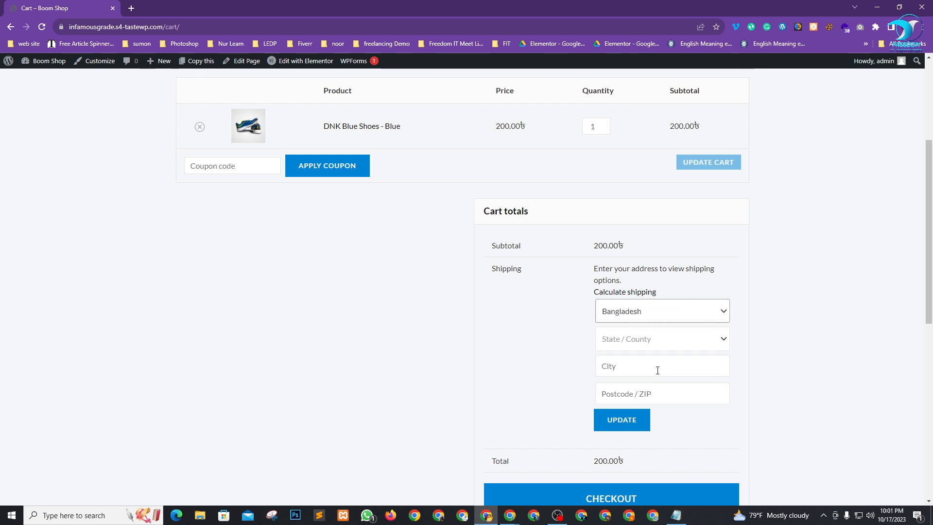
click(657, 340)
scroll(646, 427, down, 2)
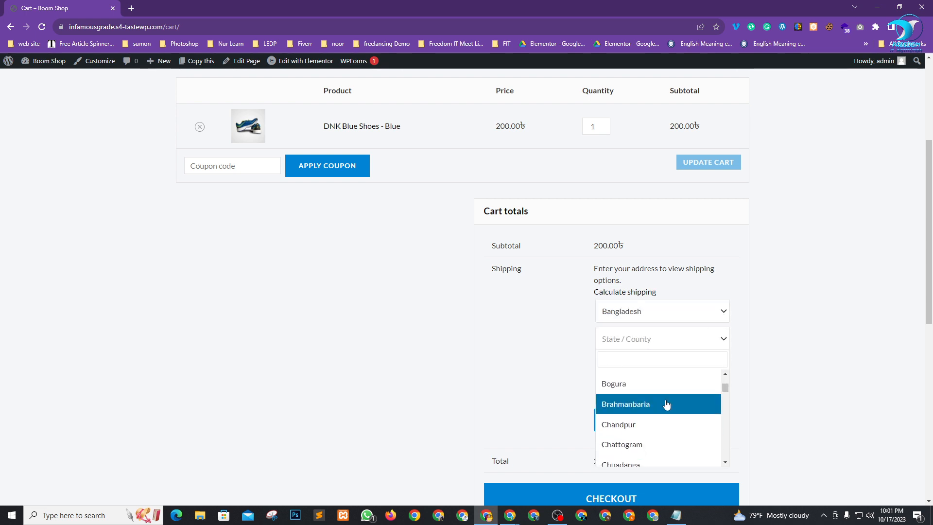
click(651, 429)
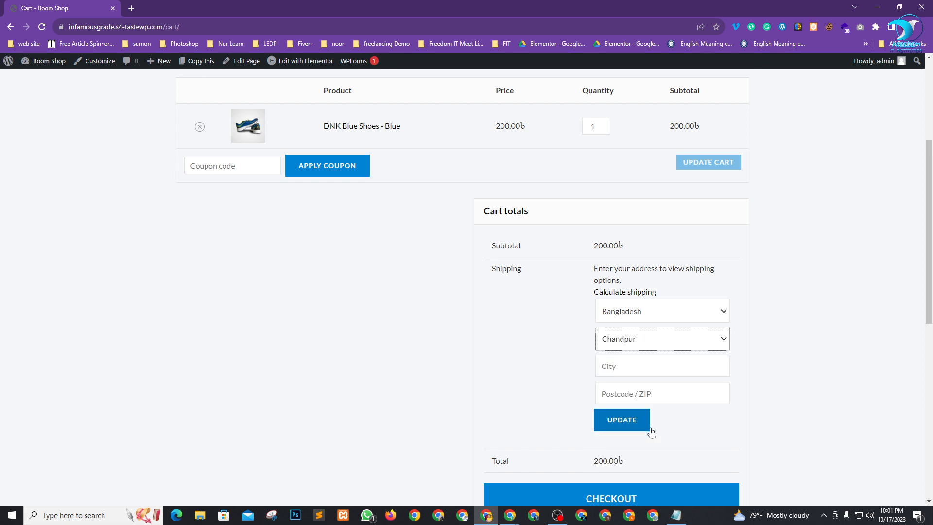
click(664, 368)
click(667, 338)
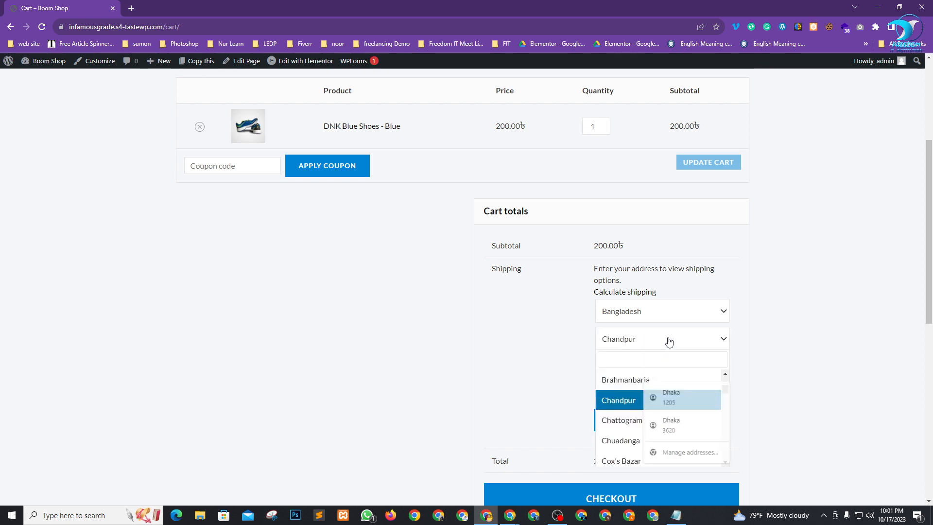
scroll(647, 418, down, 1)
scroll(646, 423, down, 1)
click(642, 409)
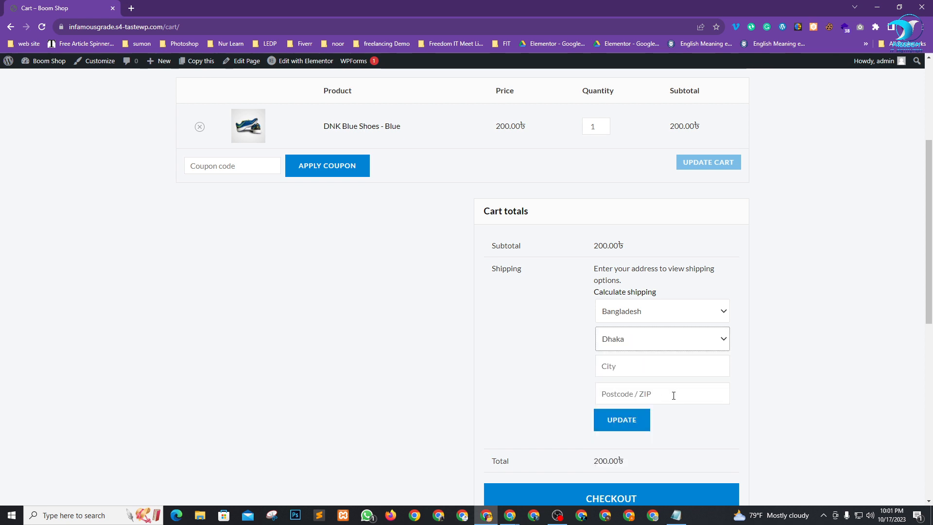
Autofill city and postcode and update shipping to Inside Dhaka 50.00৳, totalling 250.00৳.
click(661, 365)
click(680, 396)
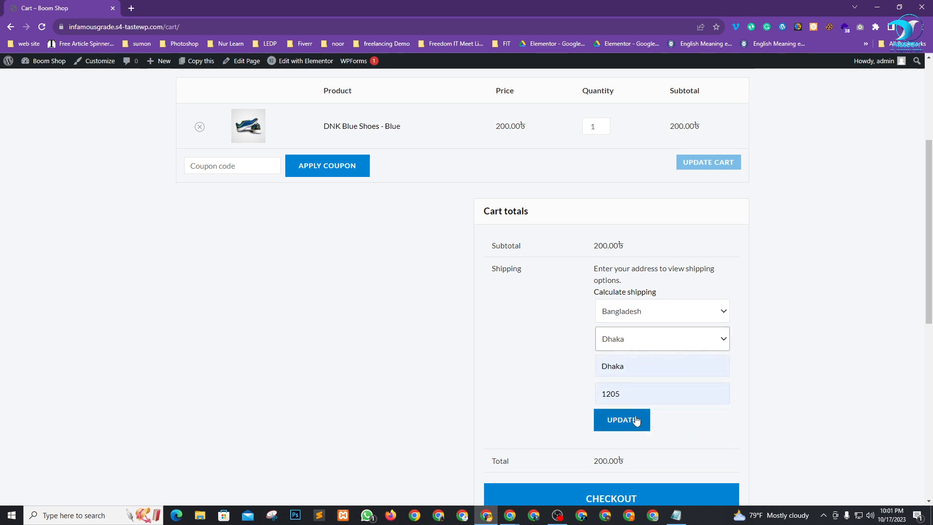
click(632, 419)
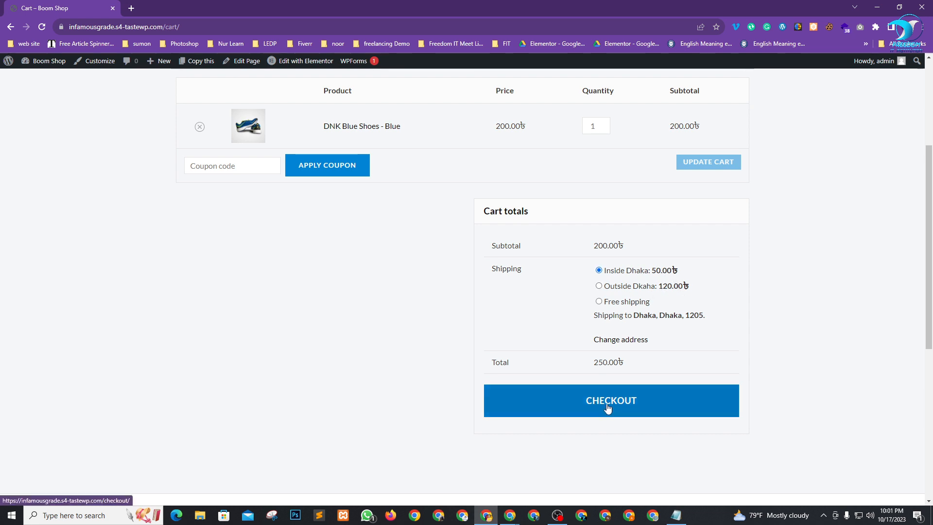
click(635, 403)
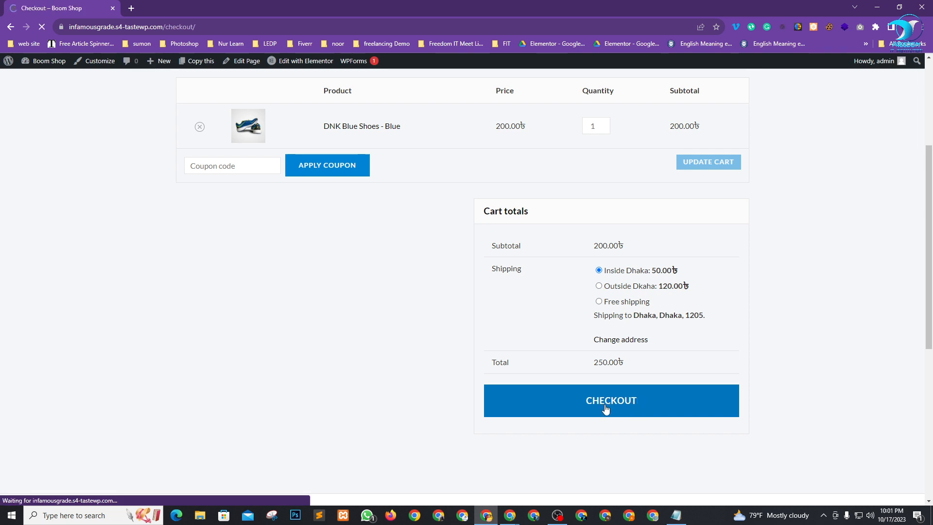
Check the checkout's product subtotal, shipping and 250.00৳ order total.
scroll(696, 298, down, 3)
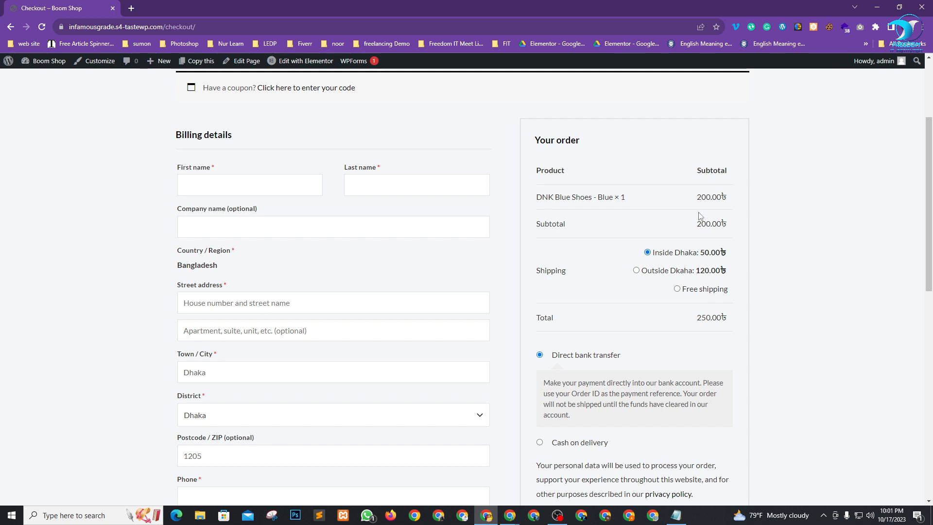
drag(697, 197, 710, 197)
click(778, 283)
drag(700, 254, 737, 252)
click(799, 320)
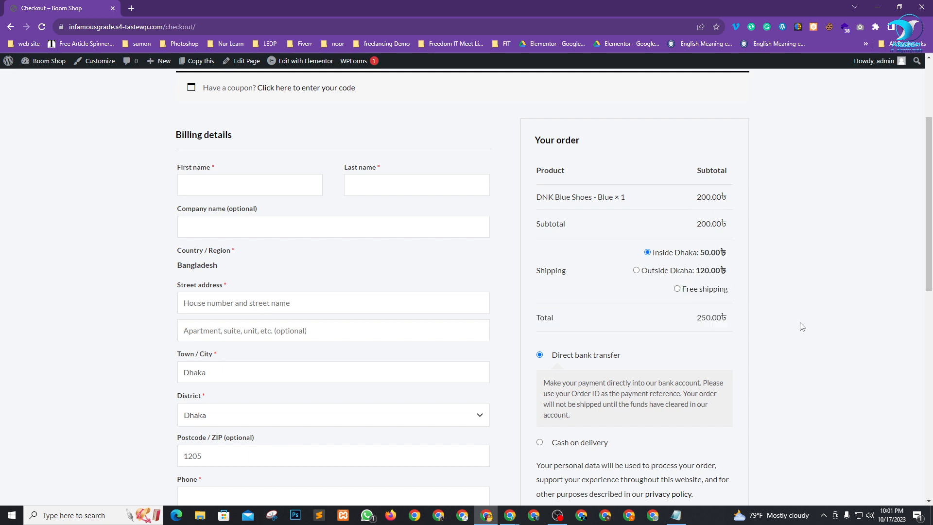
scroll(799, 321, down, 3)
drag(693, 172, 741, 171)
click(779, 212)
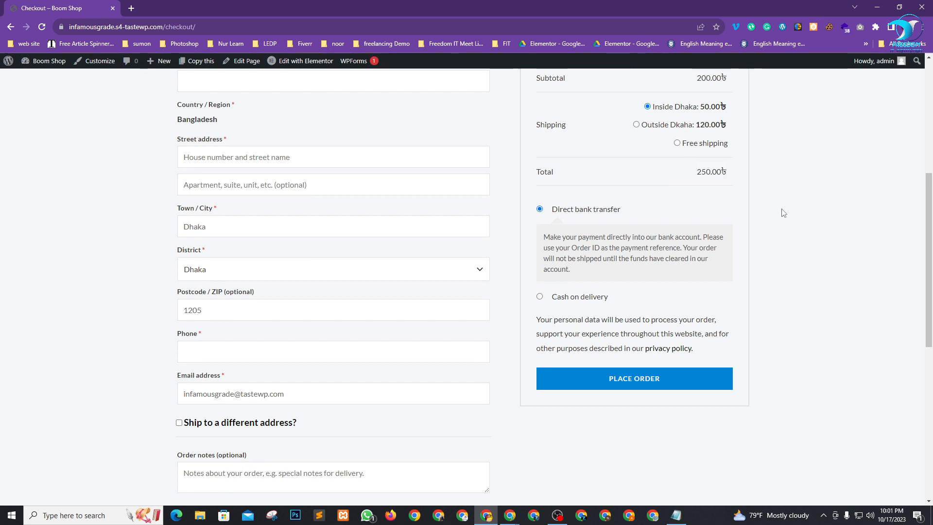
scroll(384, 284, up, 5)
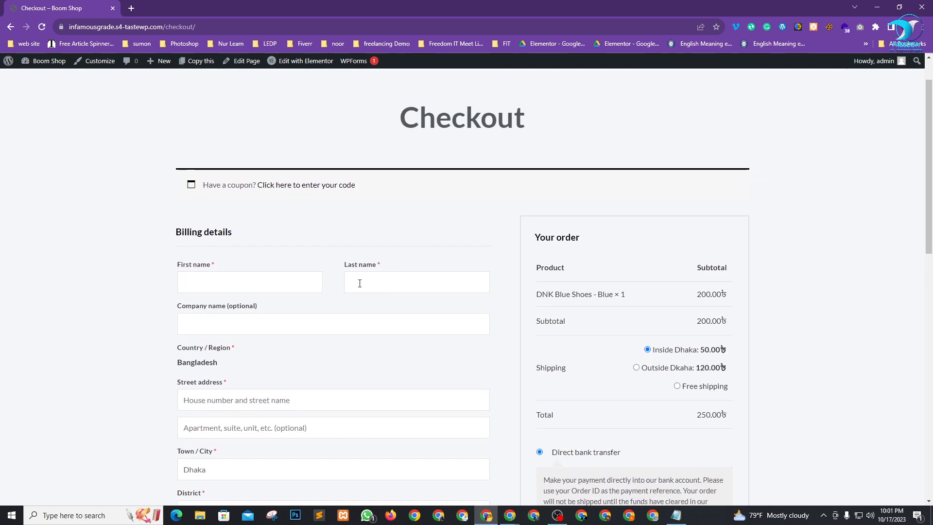
Fill the billing details from the saved Chrome autofill address.
click(258, 285)
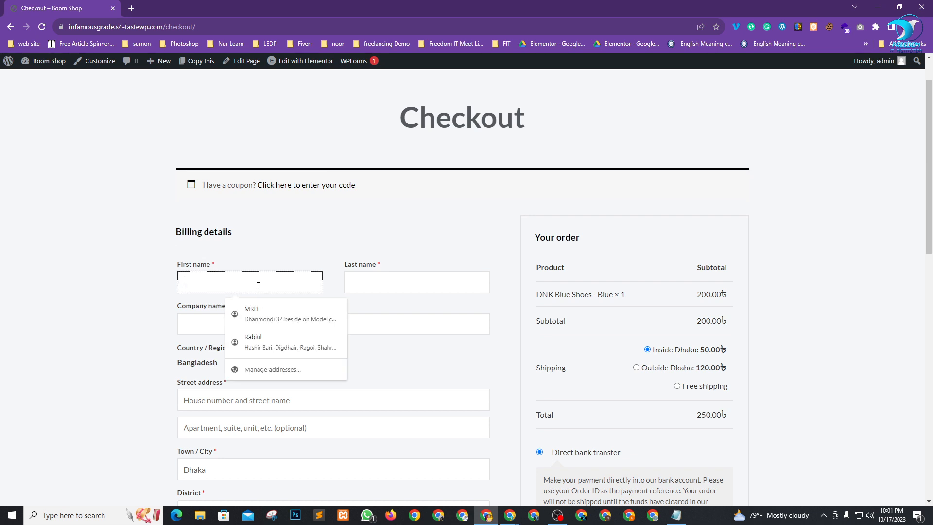
click(266, 305)
scroll(242, 280, down, 2)
scroll(241, 280, down, 1)
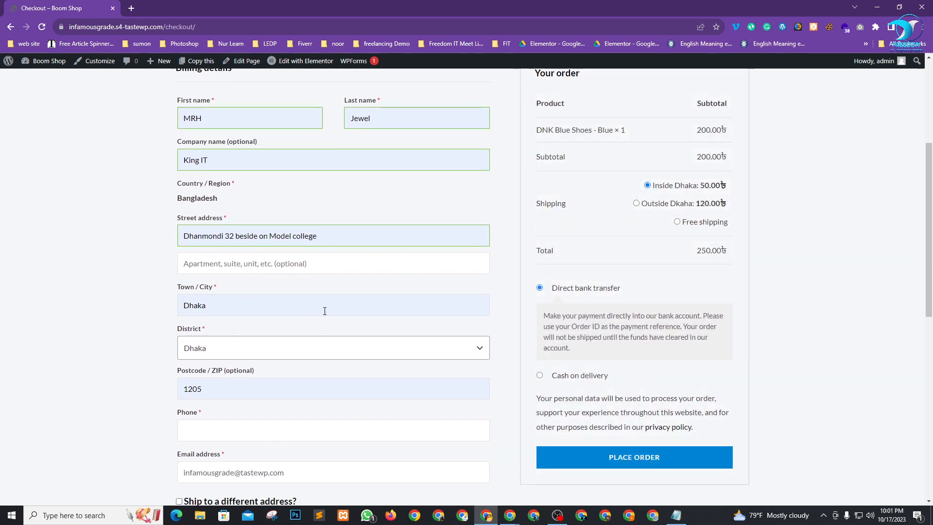
scroll(291, 234, down, 1)
scroll(249, 292, down, 2)
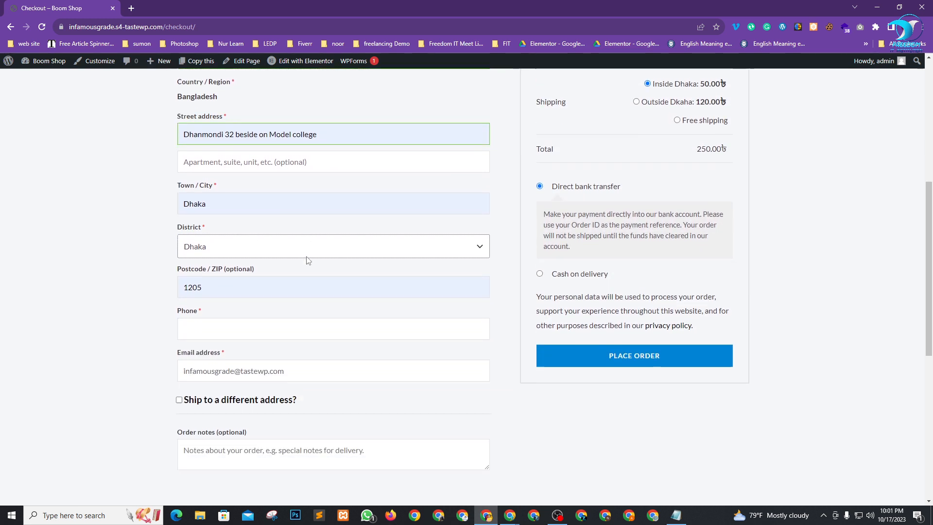
Fill in the saved phone number and move to the e-mail address field.
click(229, 285)
click(287, 314)
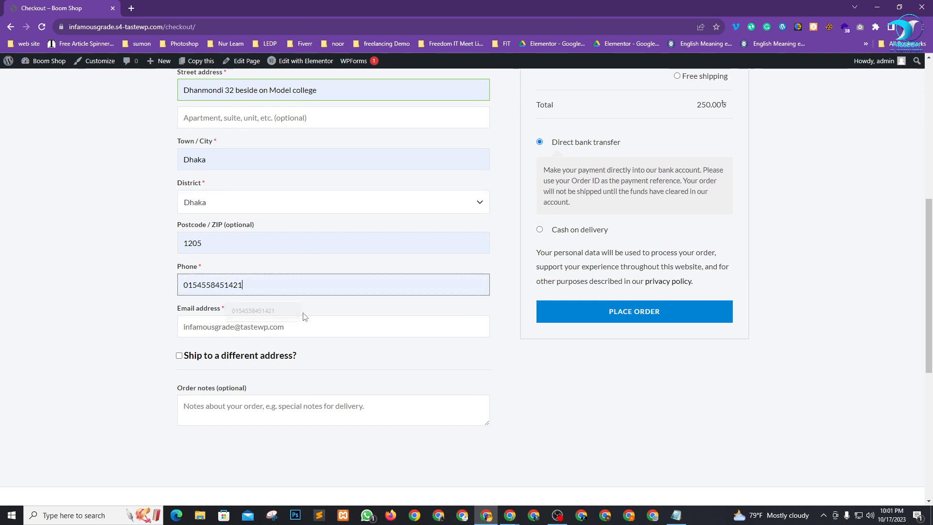
scroll(311, 291, down, 2)
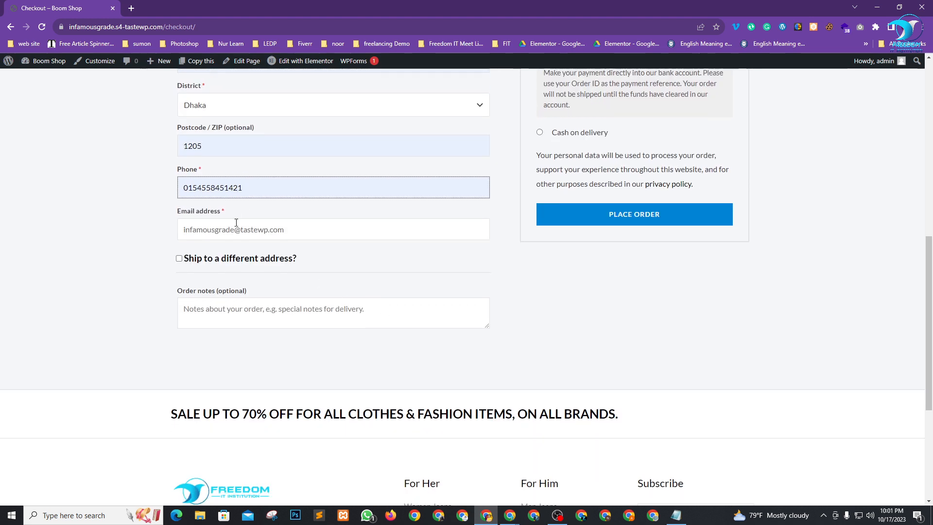
click(222, 234)
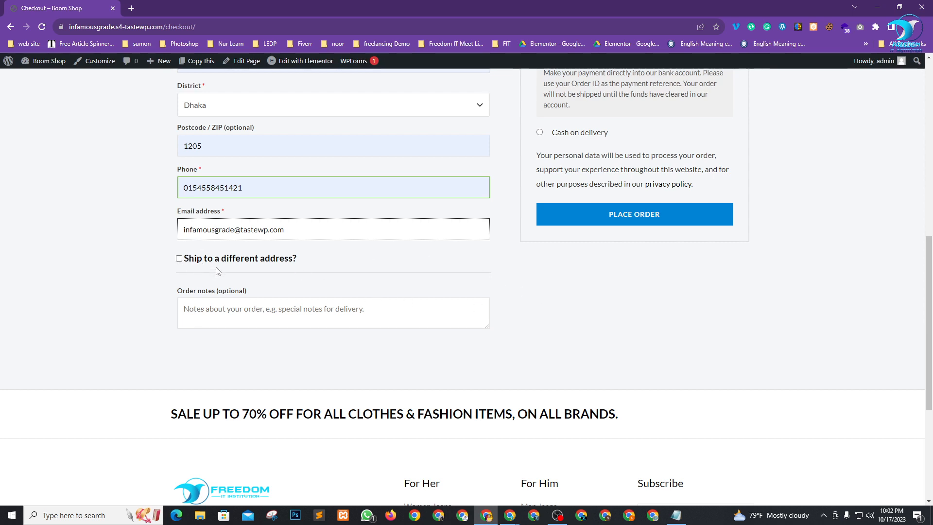
scroll(269, 265, up, 7)
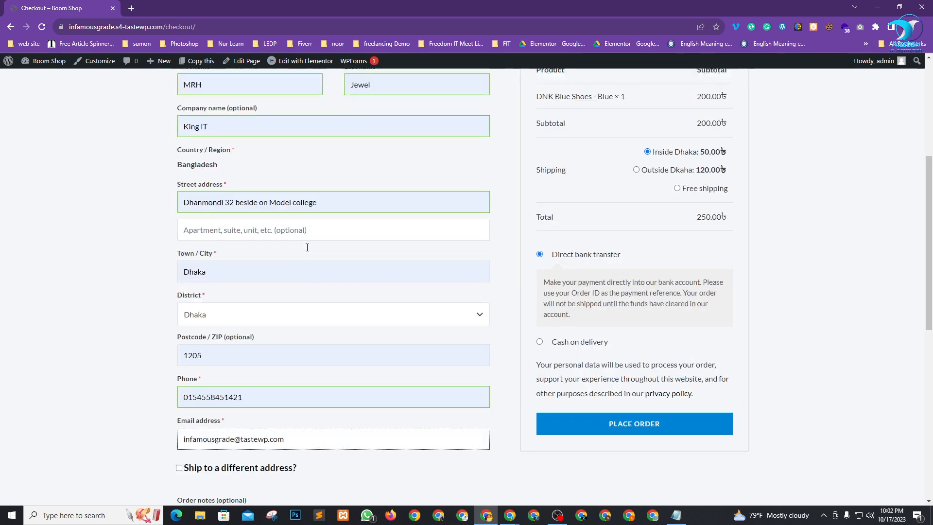
Turn 'Ship to a different address?' on, then off again to keep the billing address.
scroll(268, 254, down, 7)
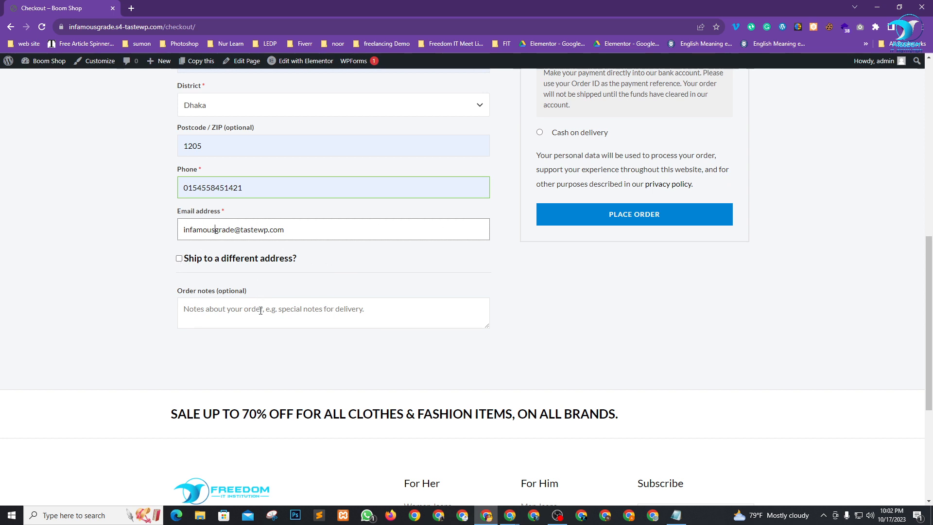
scroll(254, 252, up, 4)
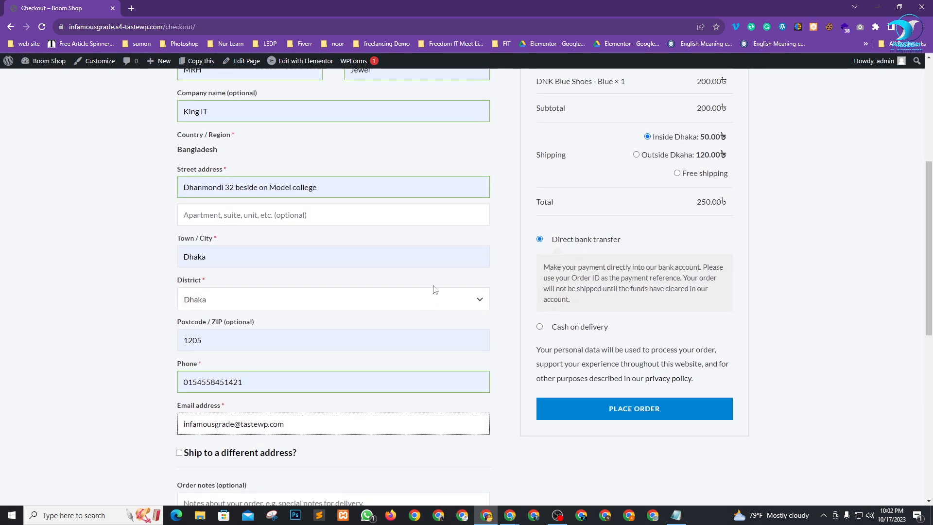
scroll(217, 423, down, 3)
click(179, 307)
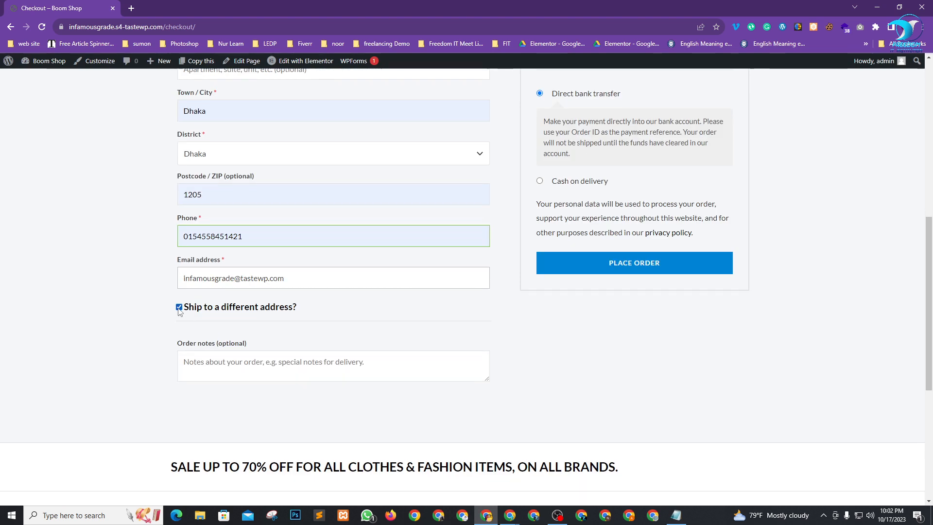
scroll(246, 435, down, 2)
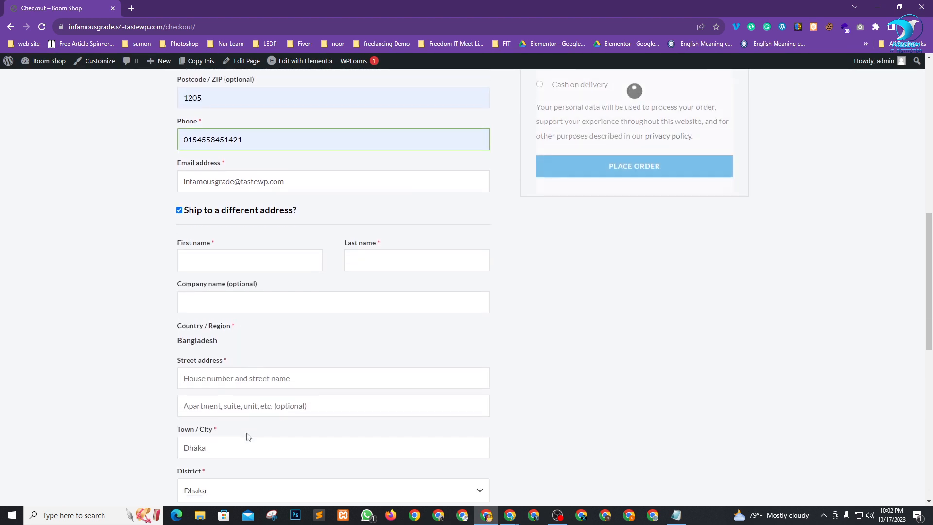
click(185, 204)
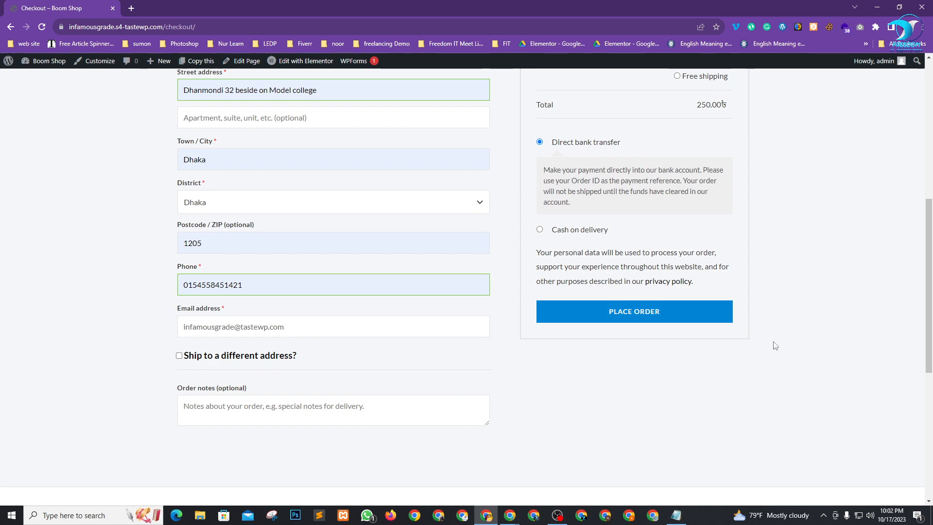
Check the Inside Dhaka shipping price and the 250.00৳ order total in the summary.
scroll(325, 362, up, 7)
scroll(779, 291, down, 2)
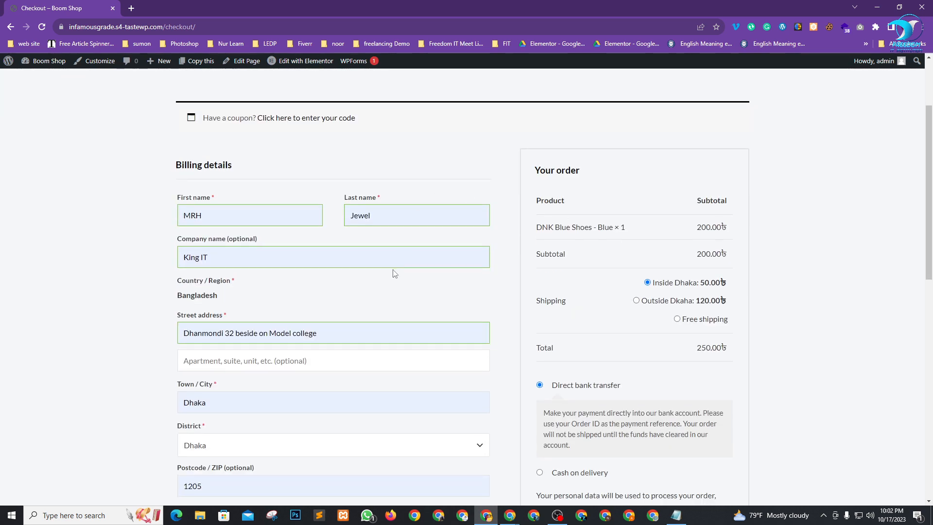
scroll(394, 273, down, 2)
scroll(631, 362, up, 3)
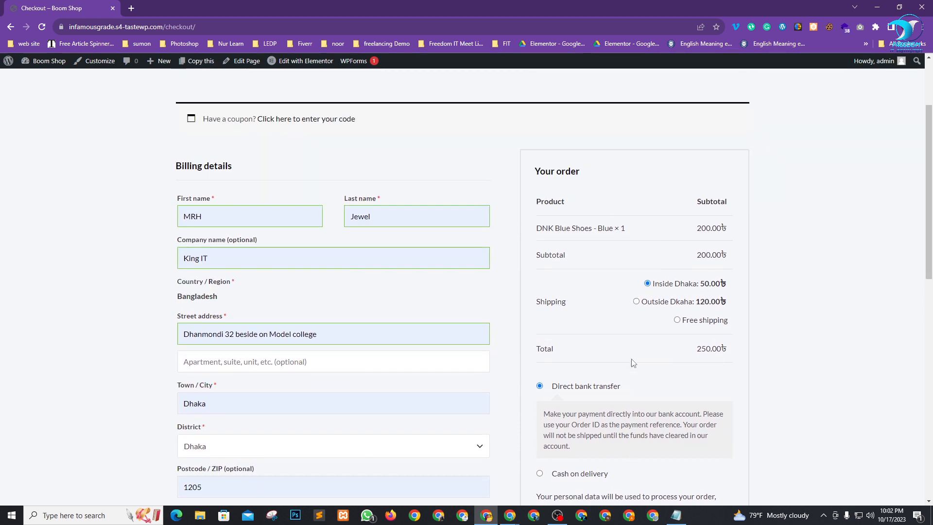
scroll(699, 291, down, 1)
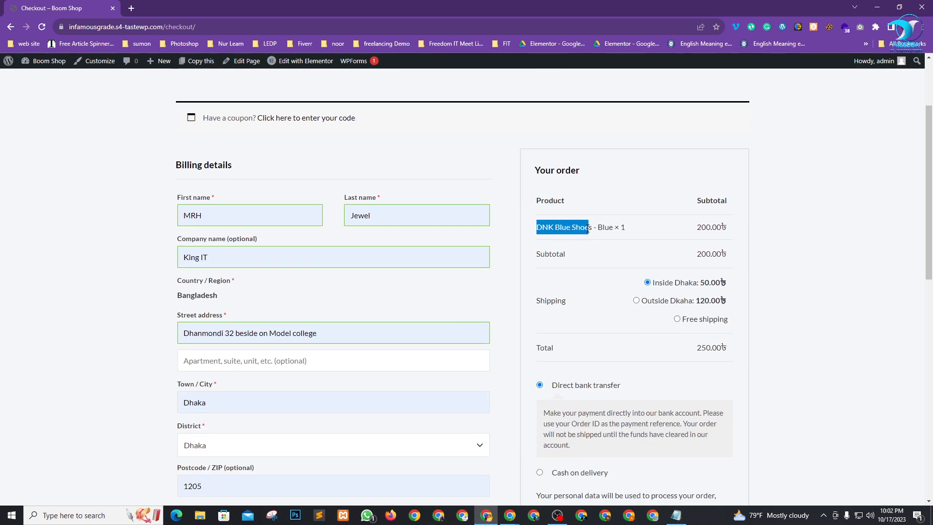
click(793, 279)
scroll(764, 289, down, 2)
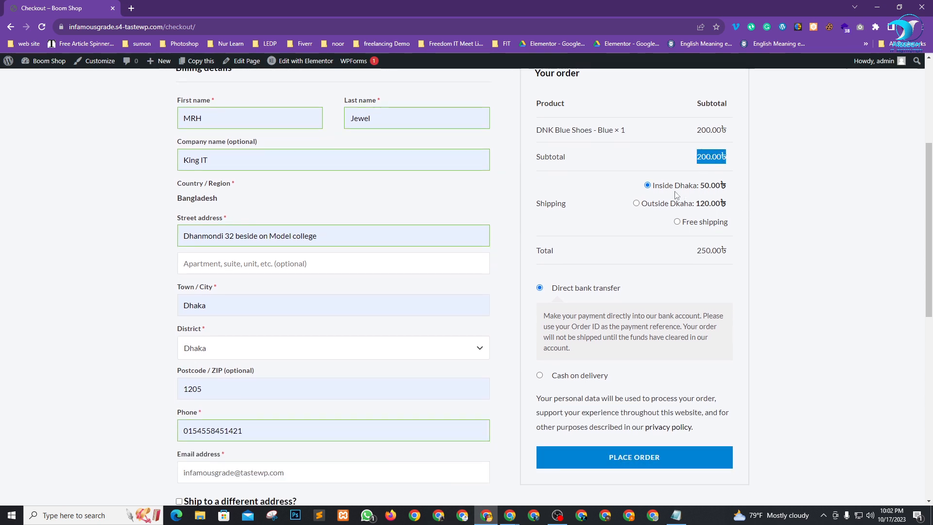
drag(711, 186, 722, 188)
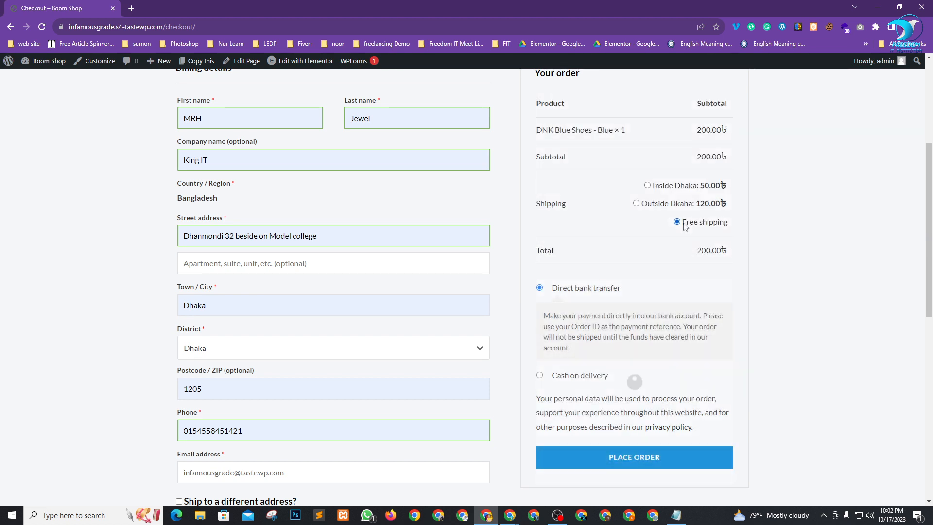
drag(699, 252, 723, 250)
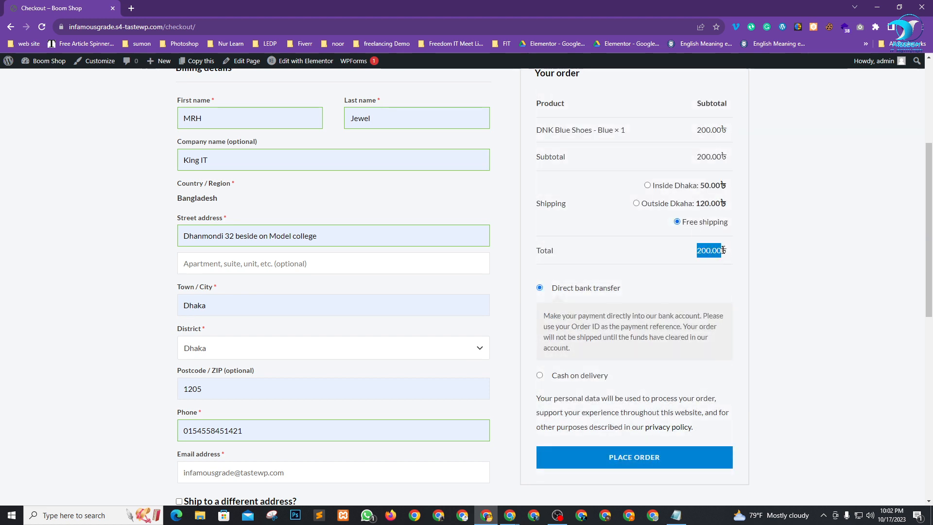
click(651, 193)
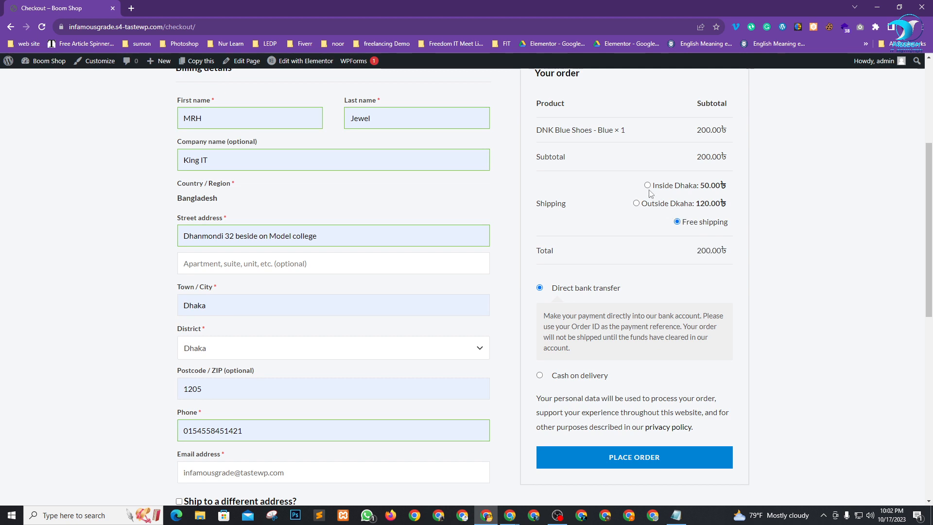
Pick Inside Dhaka shipping and Cash on delivery, then place the order.
click(647, 186)
scroll(819, 272, down, 1)
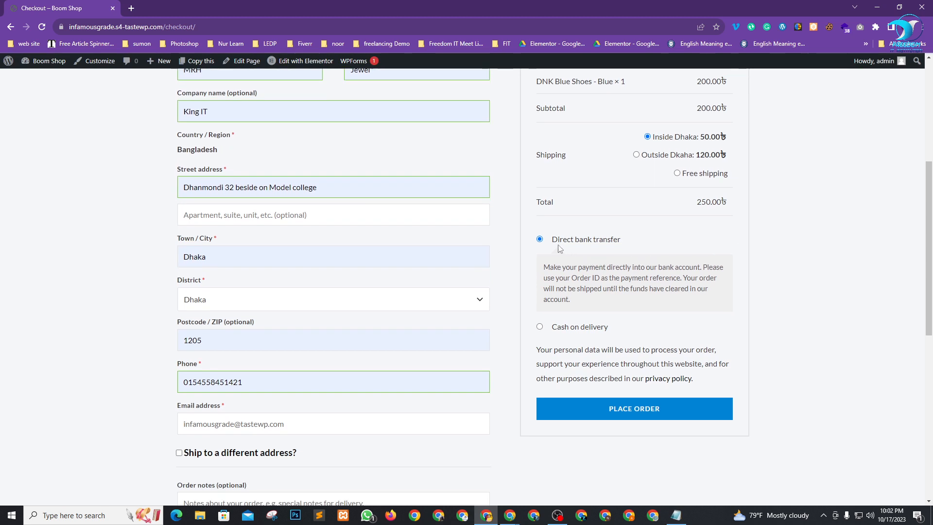
click(541, 328)
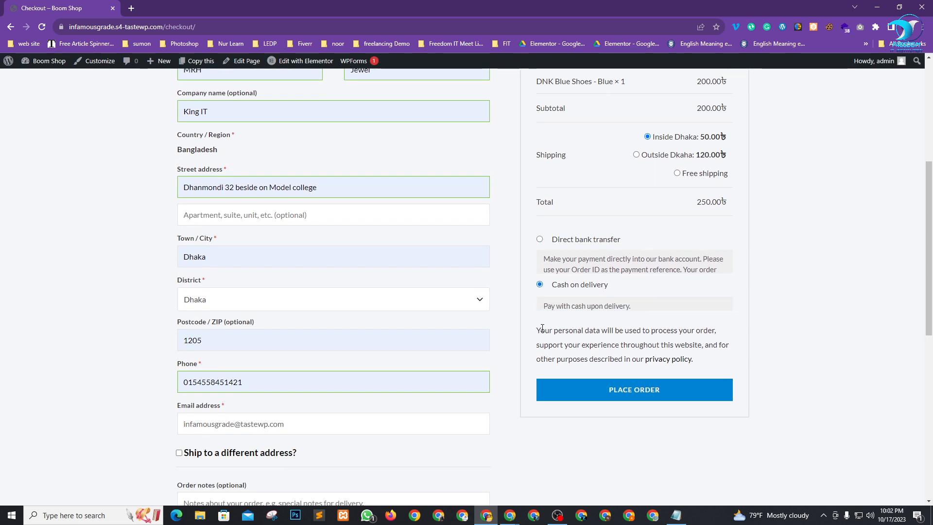
click(624, 376)
Decline Chrome's save-address prompt and review the order-received page showing 250.00৳ via Cash on delivery.
click(695, 196)
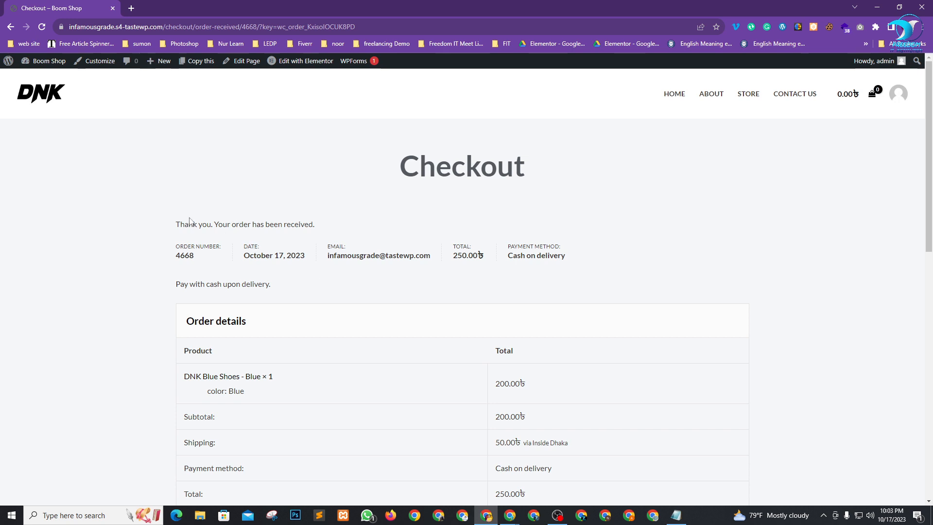
drag(188, 225, 315, 222)
click(250, 225)
scroll(394, 222, down, 8)
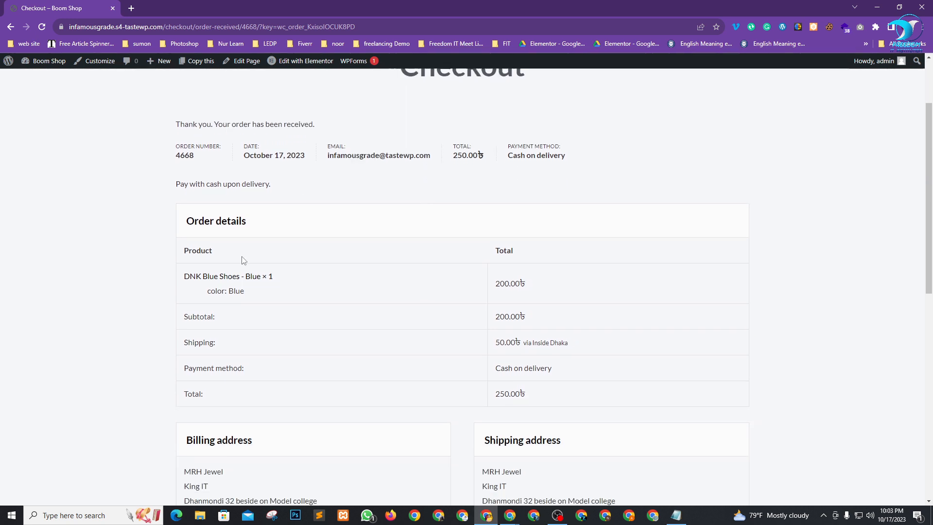
scroll(363, 313, down, 3)
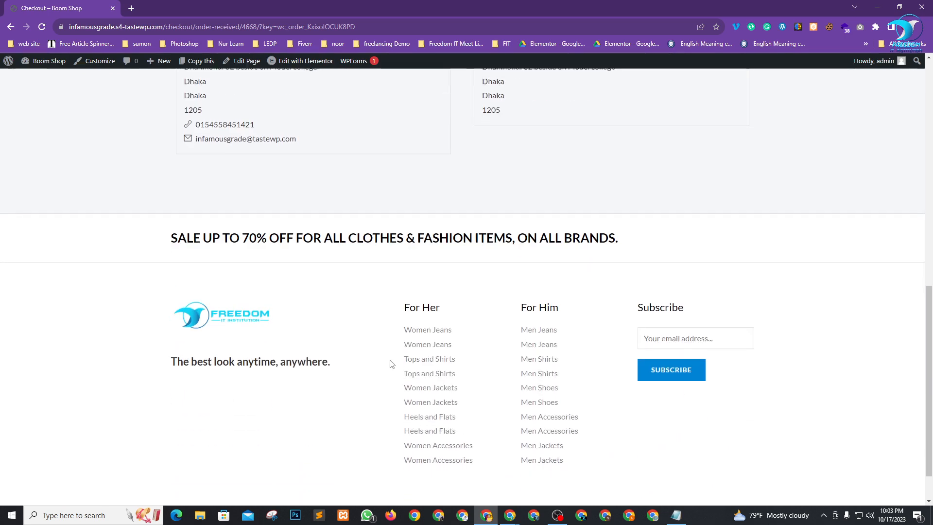
scroll(388, 365, up, 9)
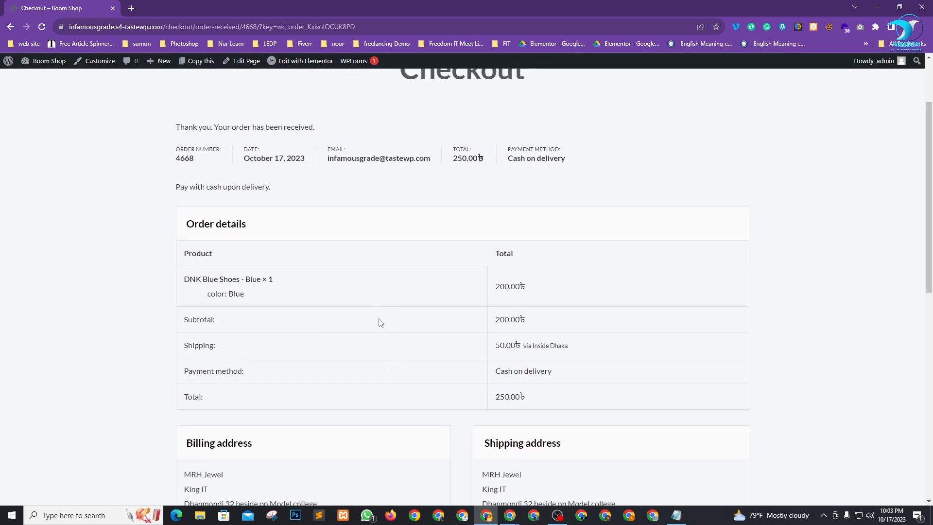
scroll(384, 320, up, 2)
key(alt+Tab)
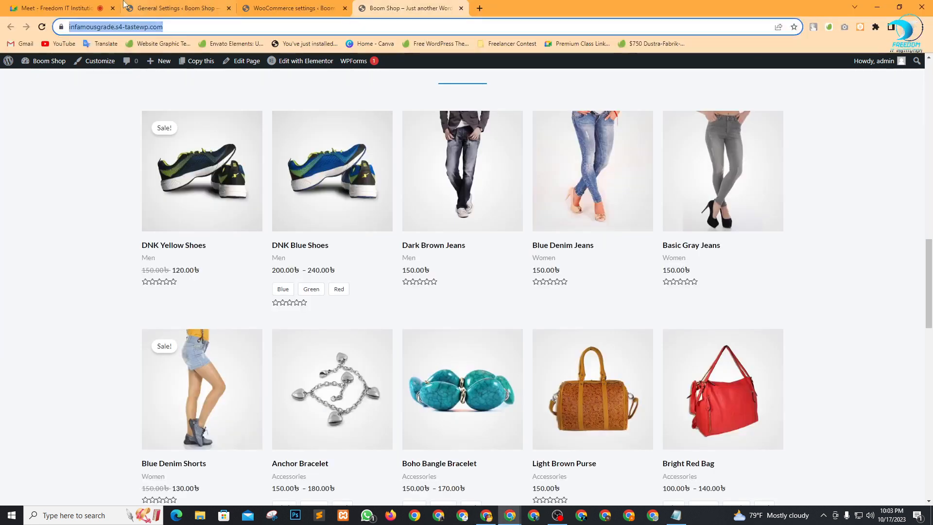
Go back to the Google Meet tab and show the People list of 47 participants.
click(87, 8)
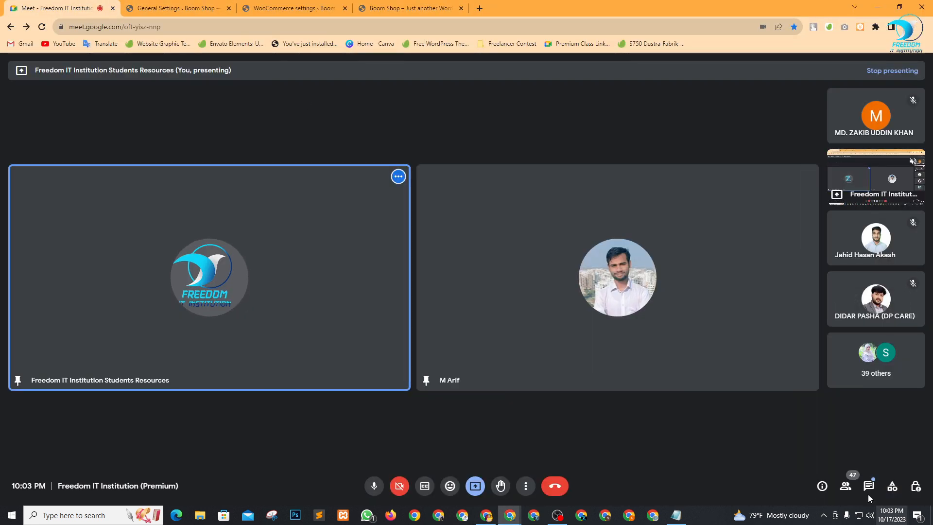
click(845, 486)
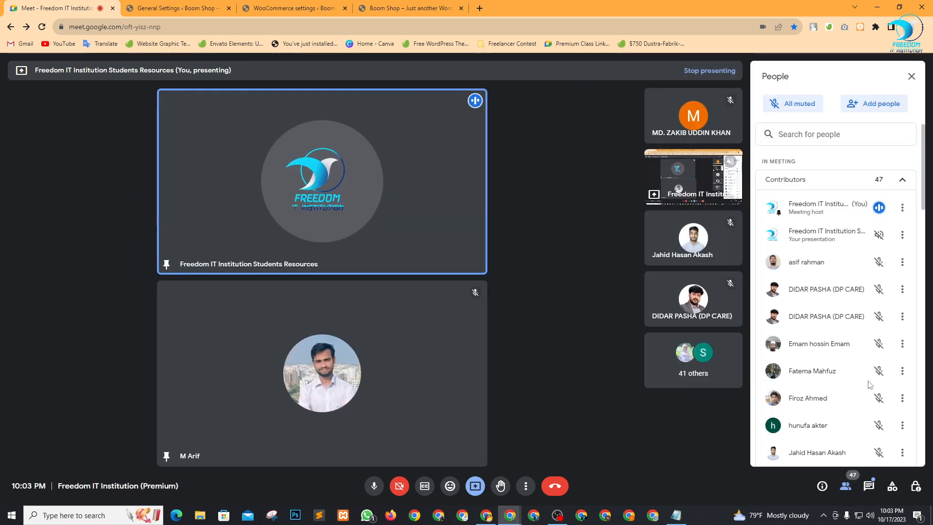
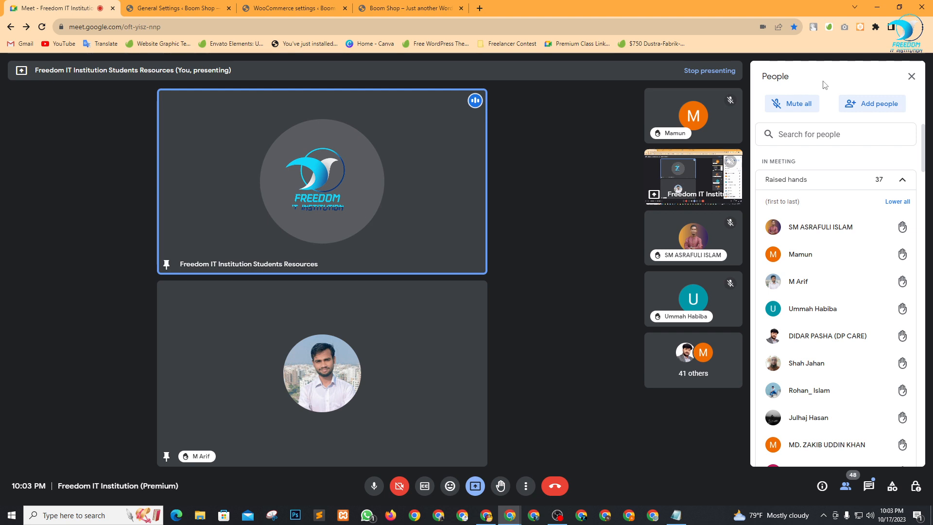
Lower every raised hand in the Meet People panel and close the participants list.
click(903, 200)
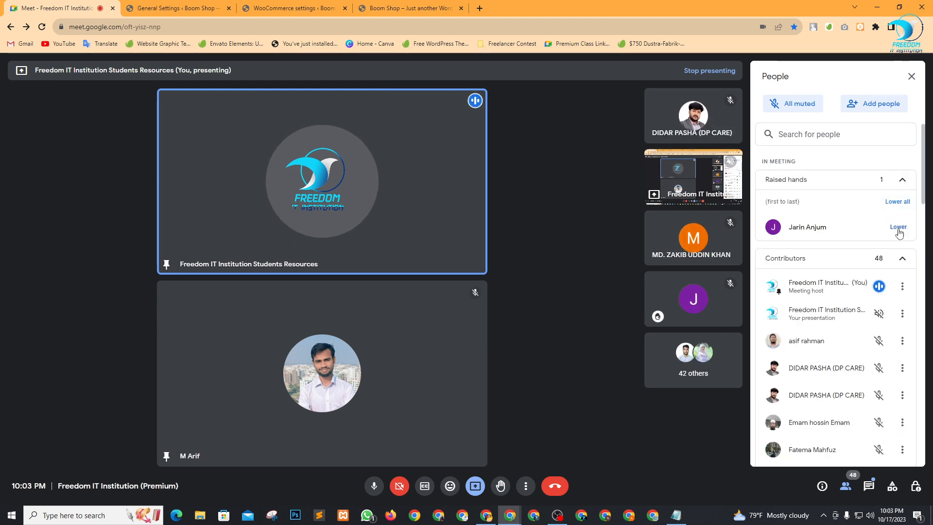
click(899, 229)
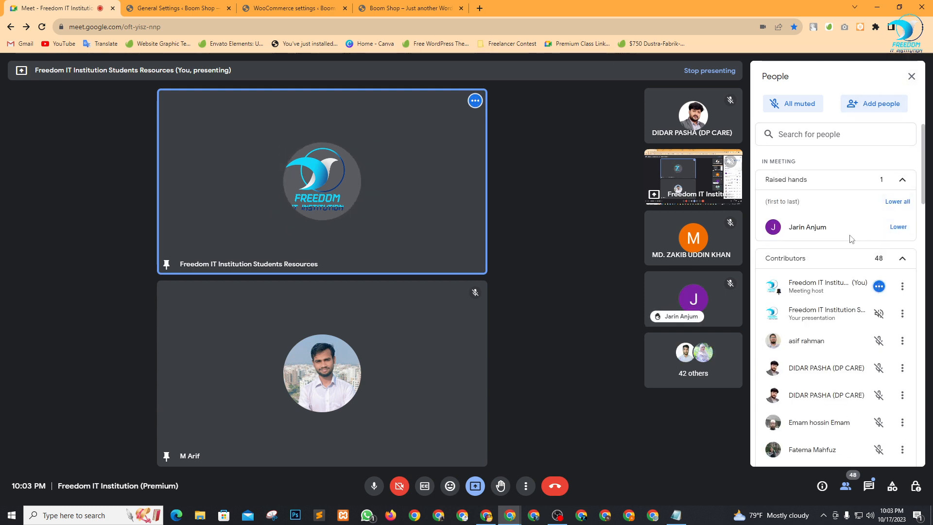
click(671, 299)
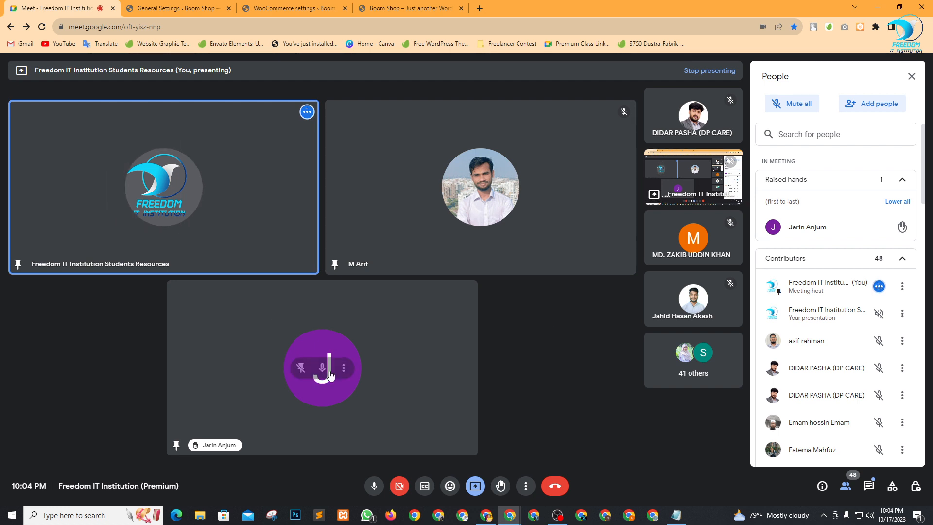
click(300, 371)
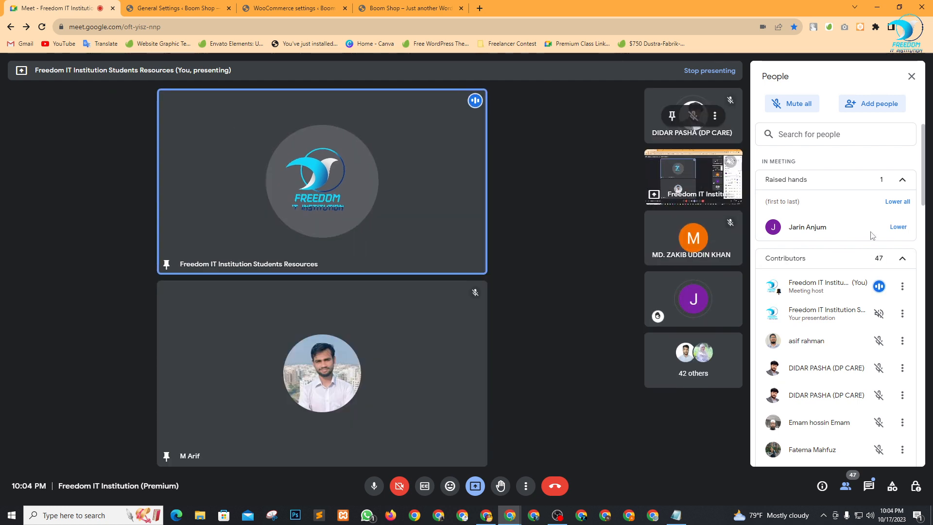
click(897, 227)
click(919, 79)
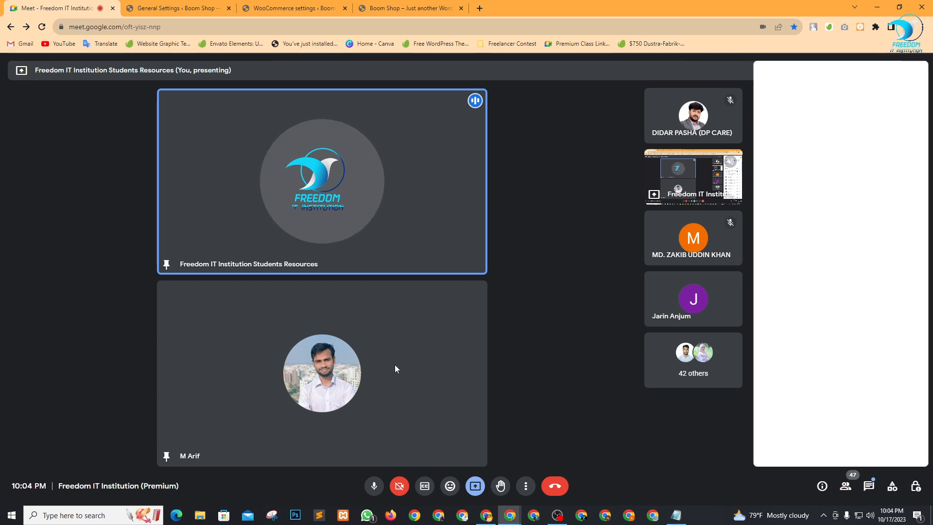
Read the latest bKash & Card Payment chat request, then return to General Settings.
click(292, 9)
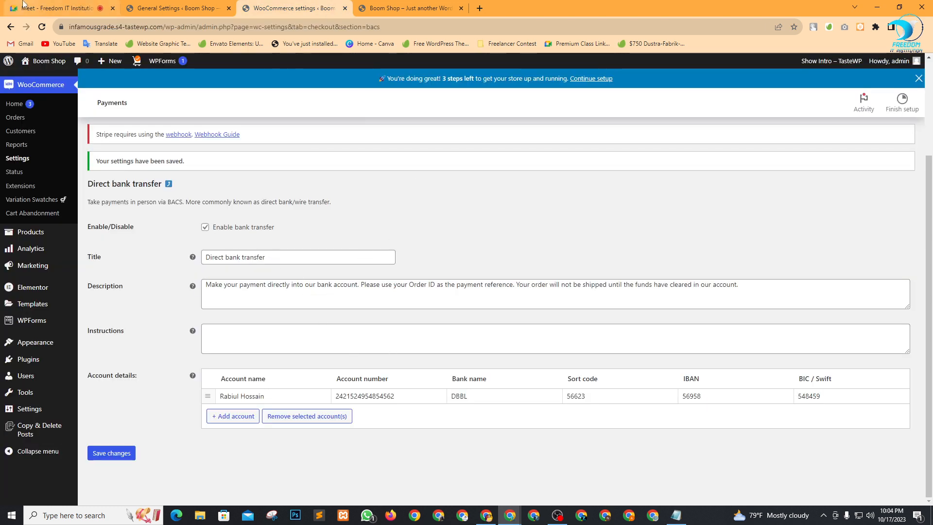
click(59, 8)
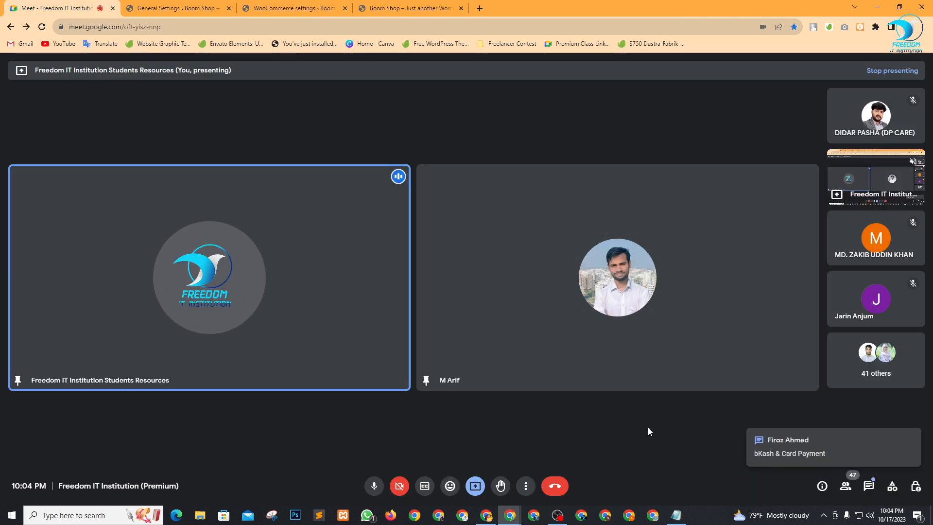
click(869, 485)
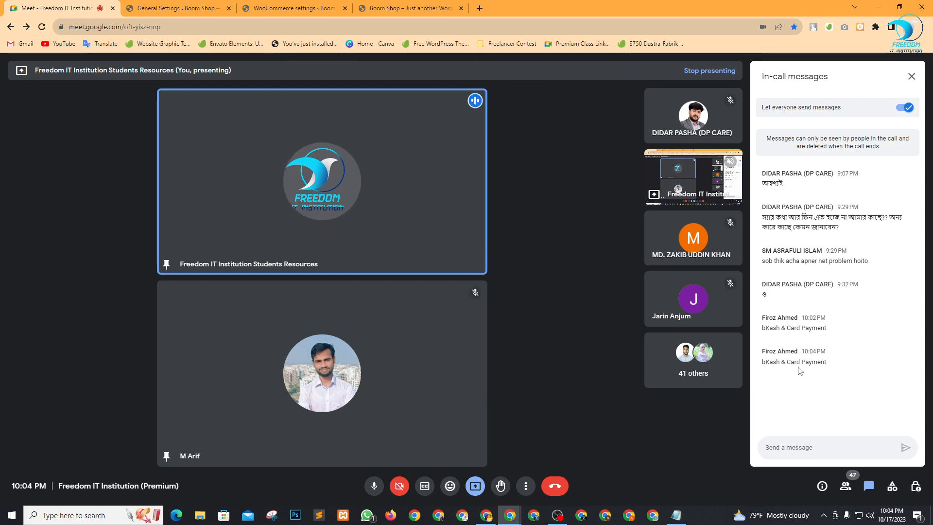
drag(760, 363, 836, 373)
click(836, 373)
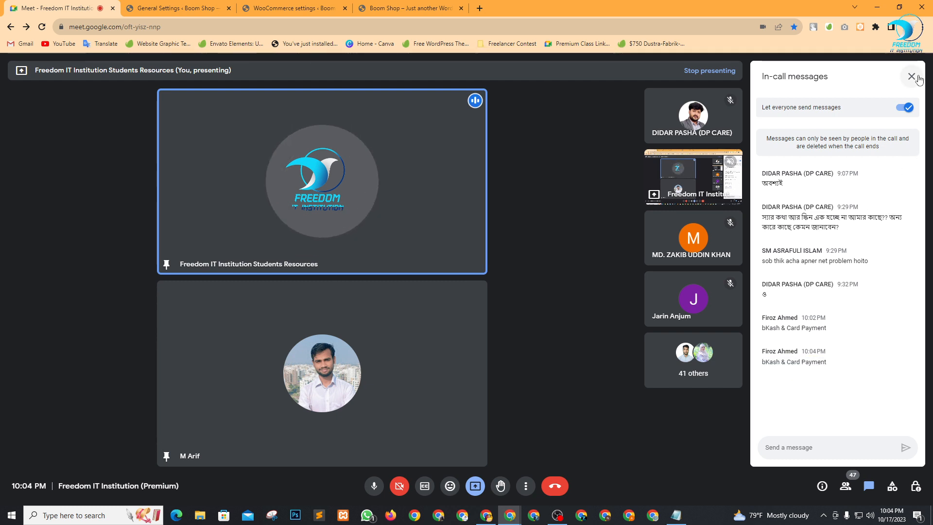
click(867, 476)
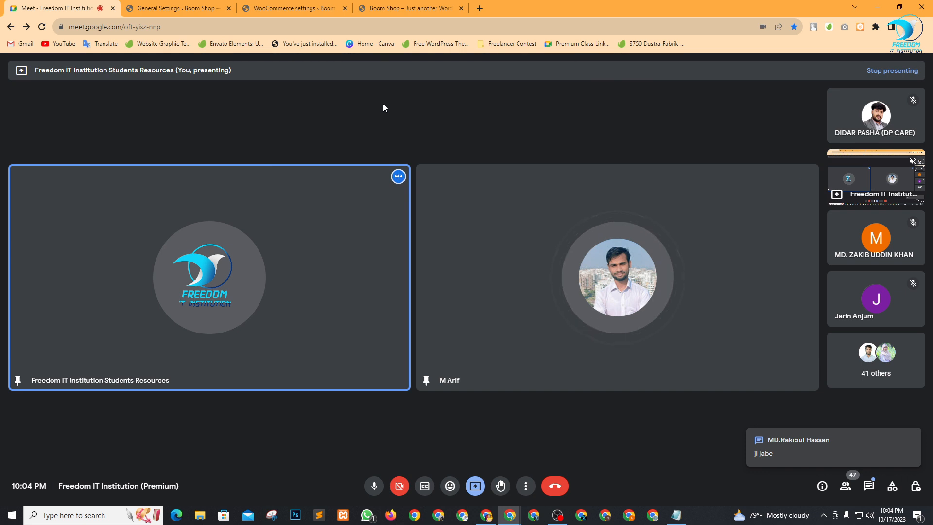
click(197, 6)
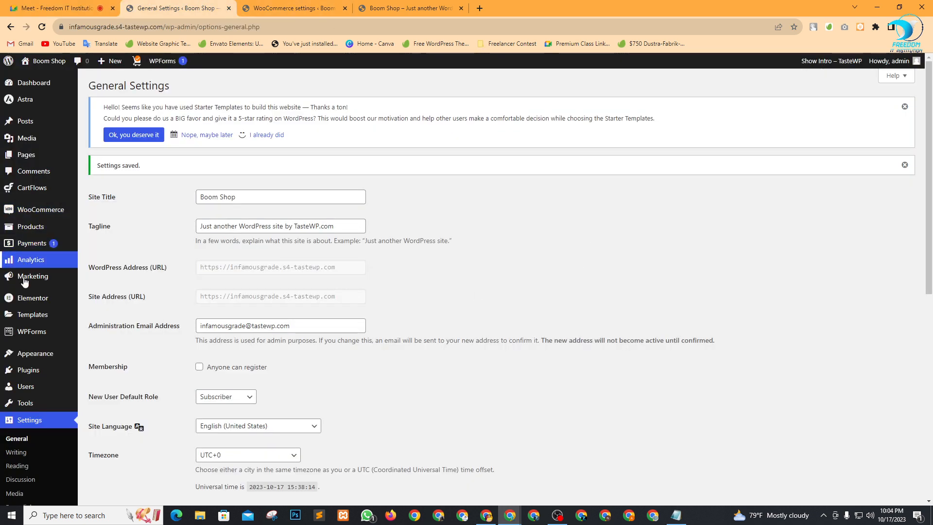
Search plugins for 'bkash', then install and activate SoftTech-IT bKash, Rocket, Nagad.
scroll(34, 324, down, 1)
scroll(34, 324, down, 2)
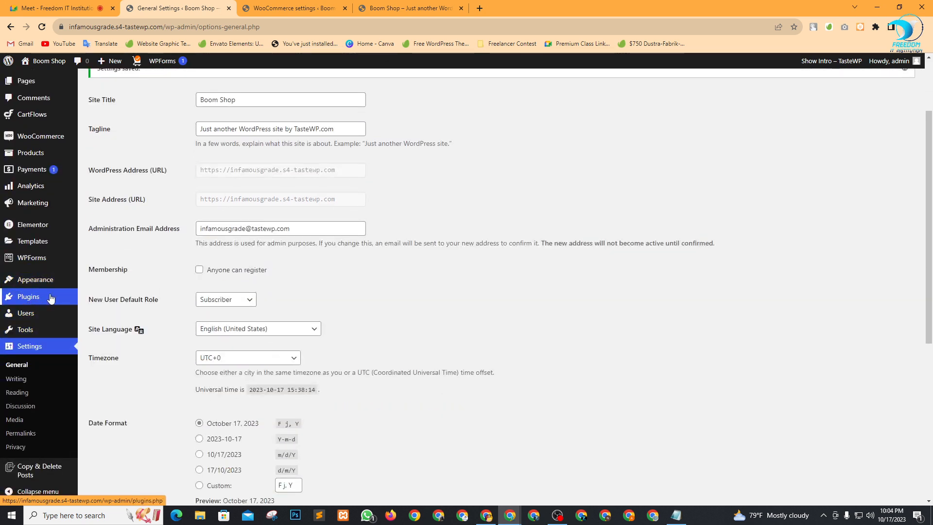
mouse_move(27, 298)
click(100, 315)
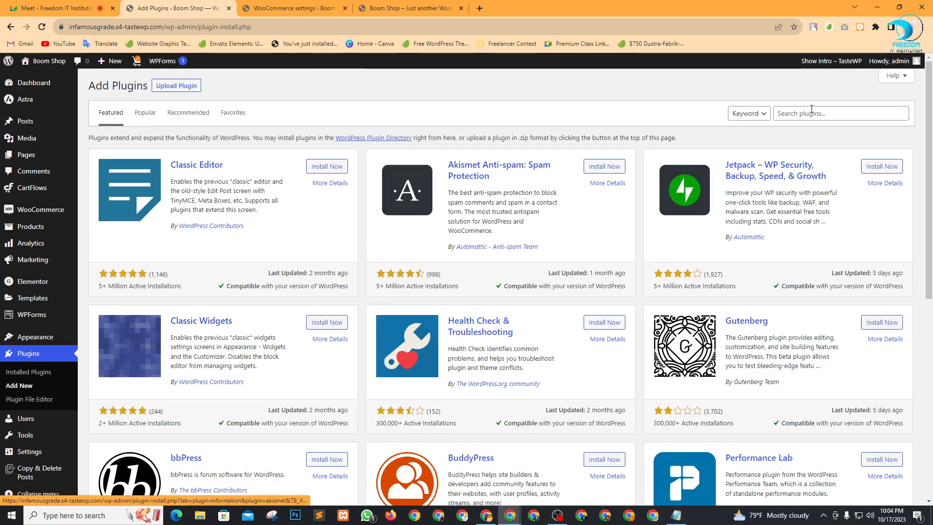
click(811, 112)
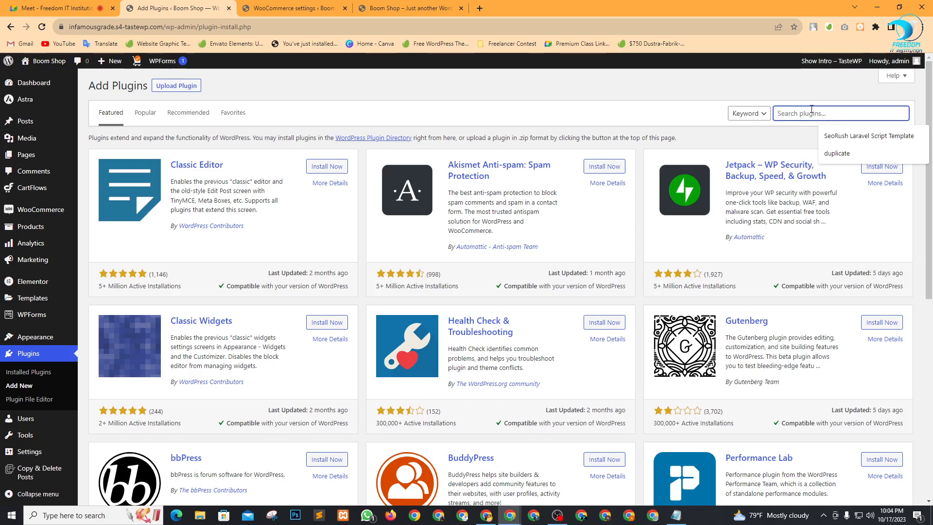
text(b)
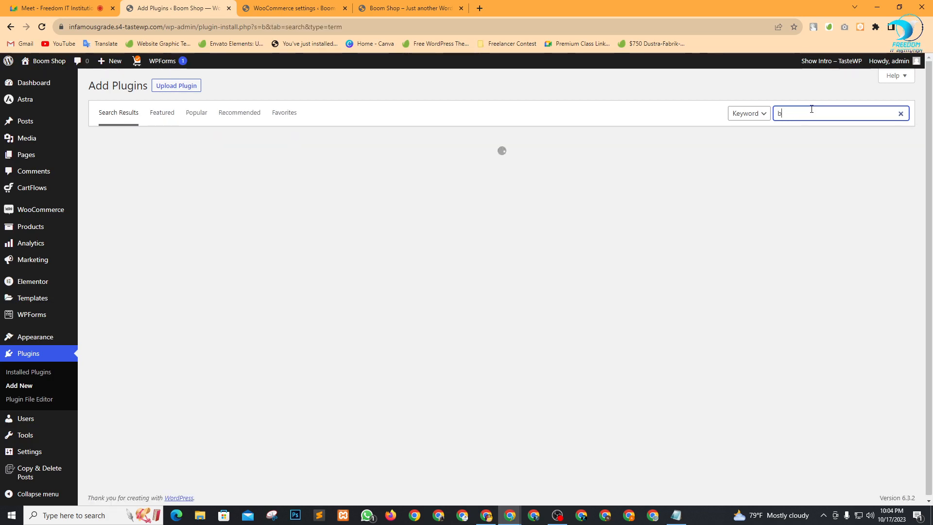
text(kash)
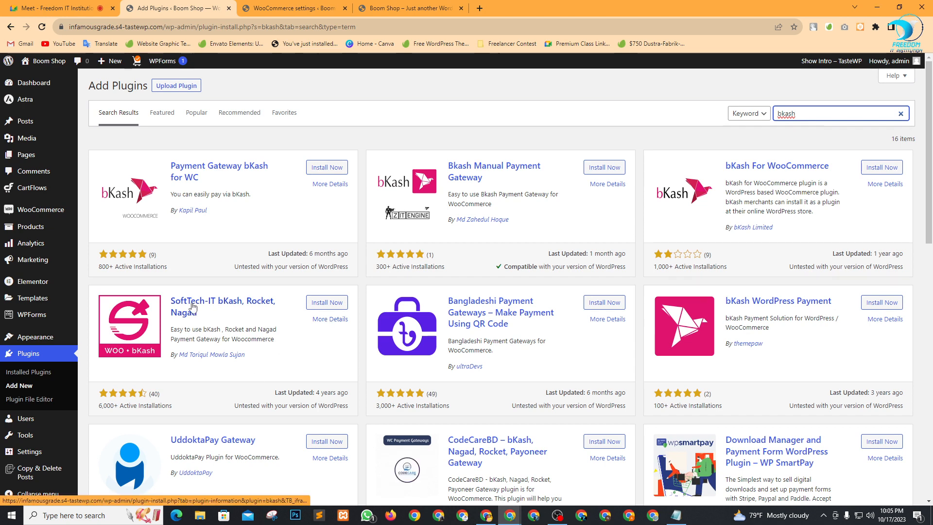
click(330, 306)
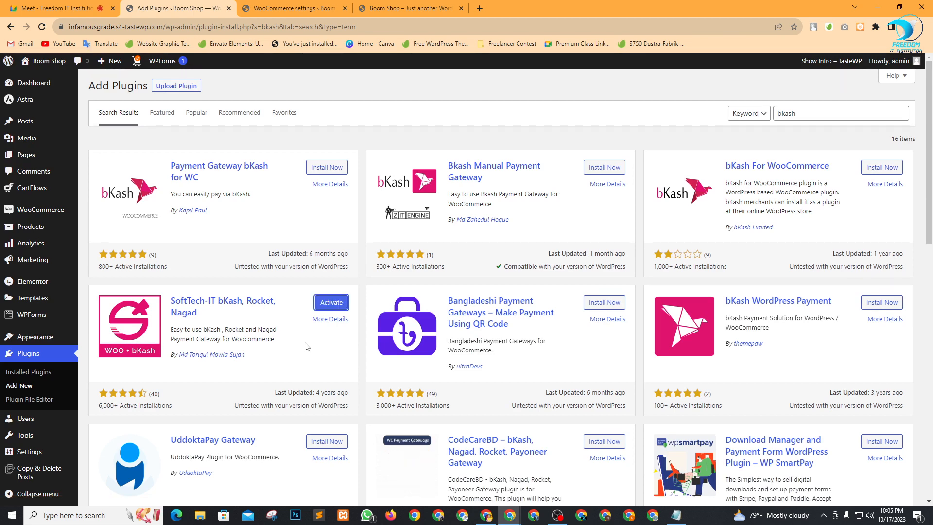
click(333, 303)
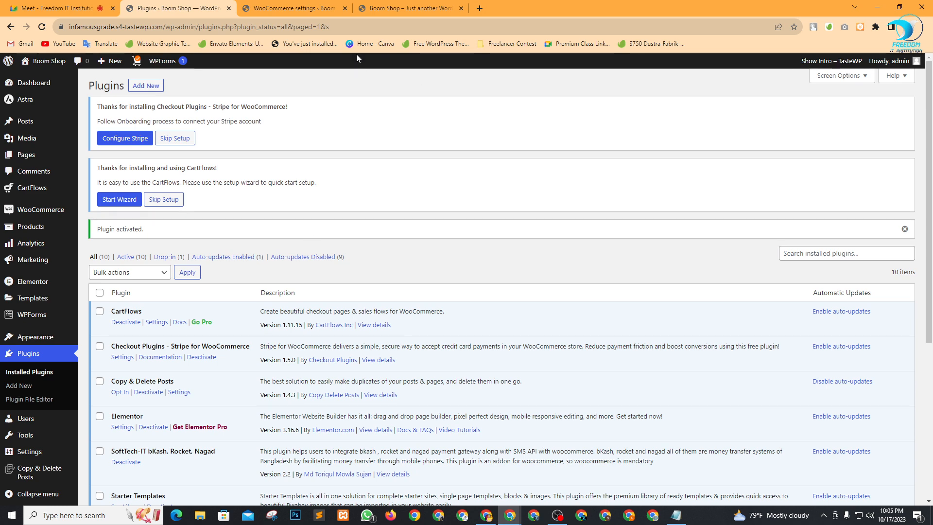
Open the WooCommerce Payments settings and check the installed plugins list.
click(279, 4)
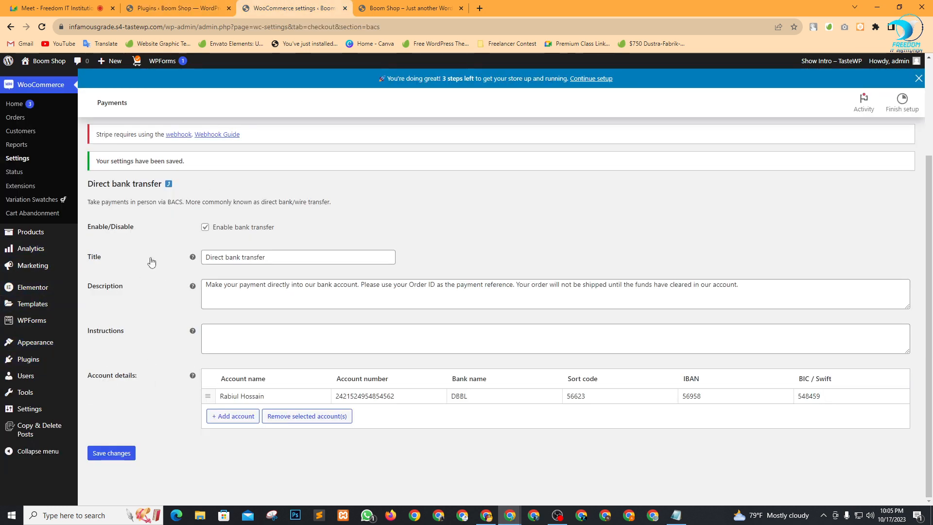
scroll(223, 284, up, 3)
click(229, 148)
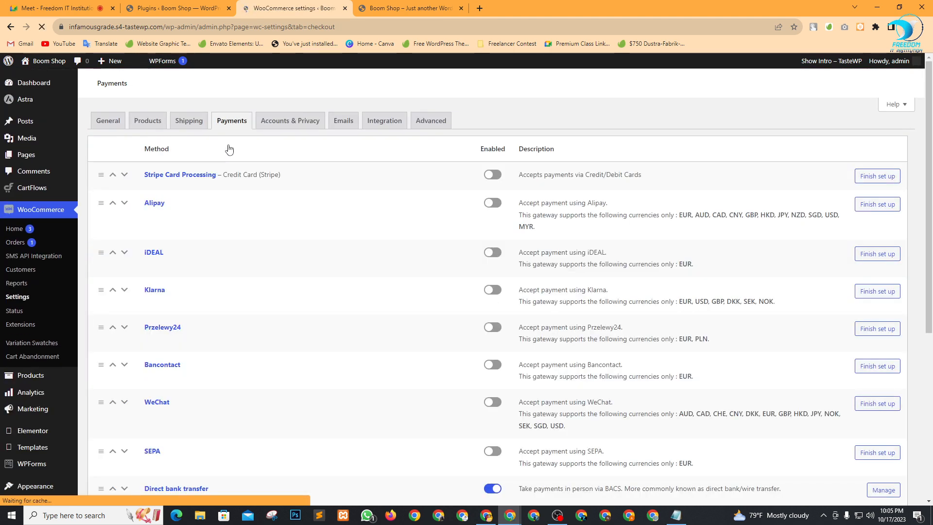
scroll(304, 308, down, 3)
scroll(313, 346, down, 3)
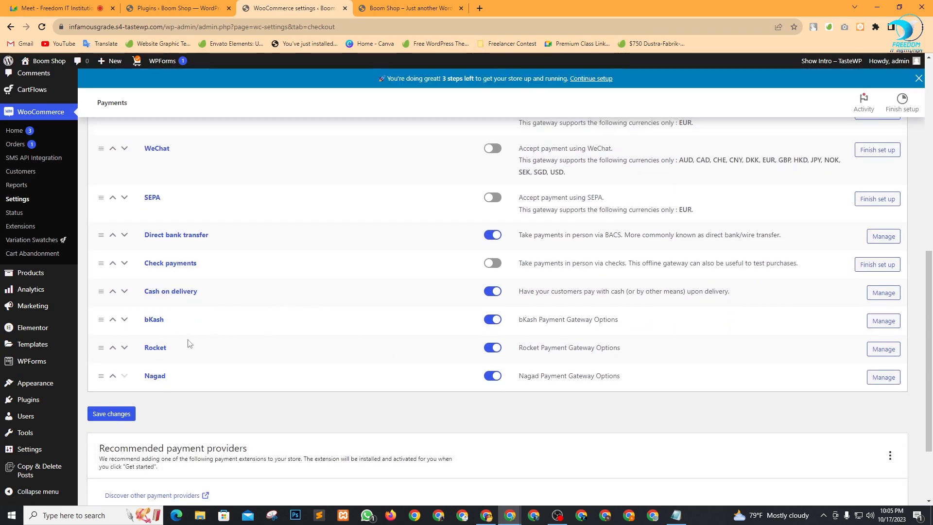
click(168, 8)
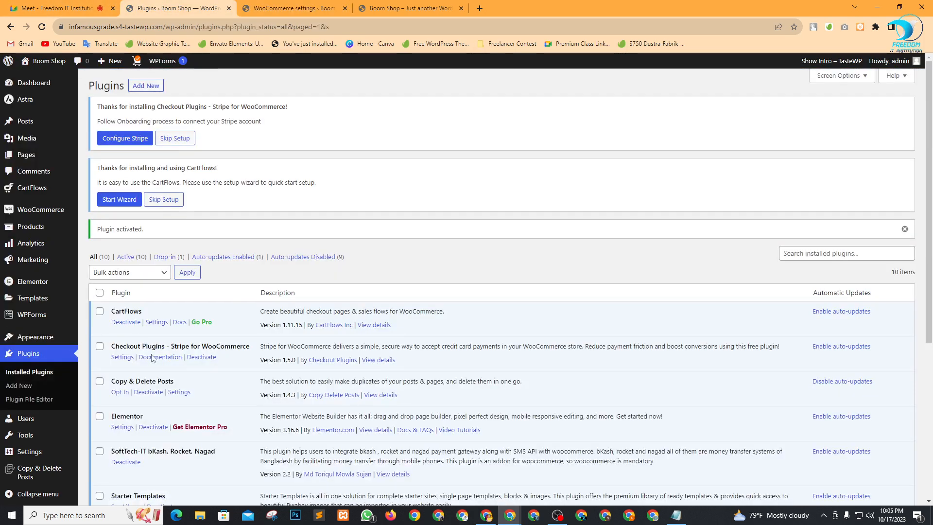
click(296, 6)
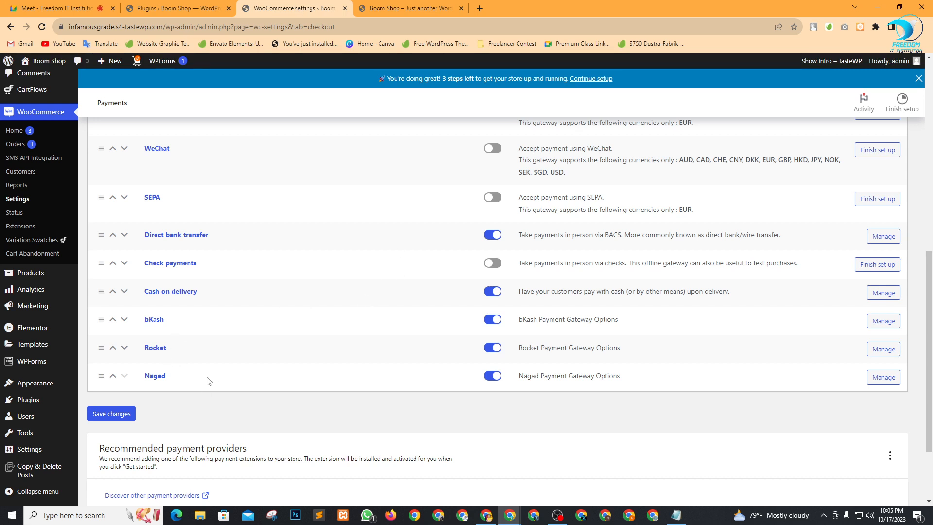
Turn Rocket off, keep bKash and Nagad on, and open bKash's Manage settings.
click(488, 348)
click(492, 351)
click(493, 320)
click(492, 350)
click(492, 376)
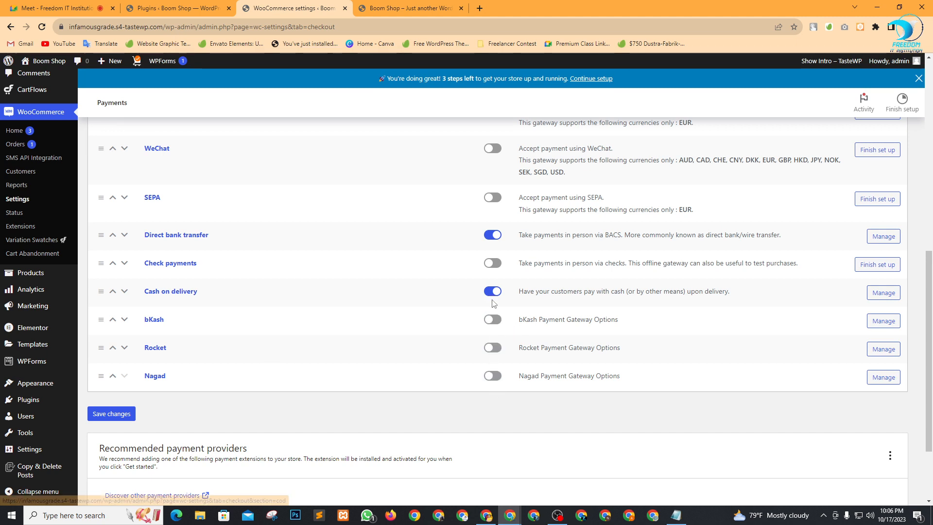
click(493, 321)
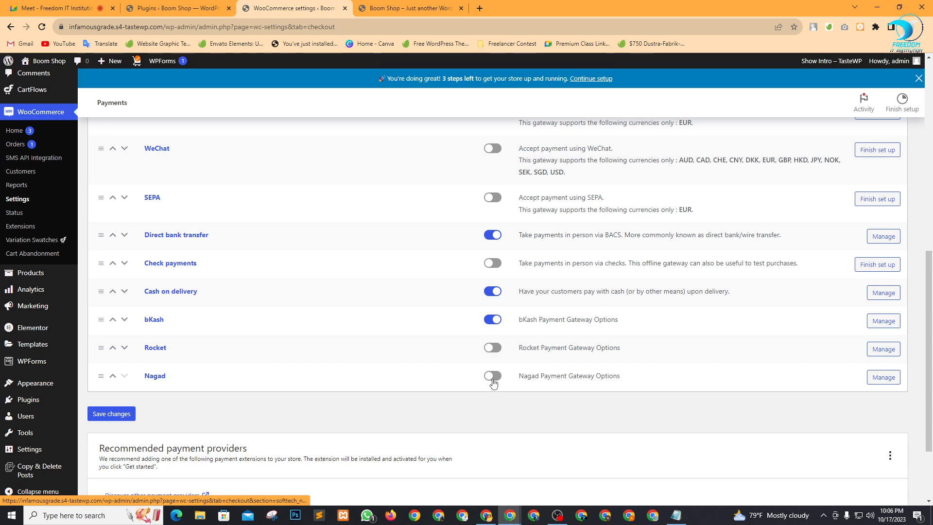
click(494, 383)
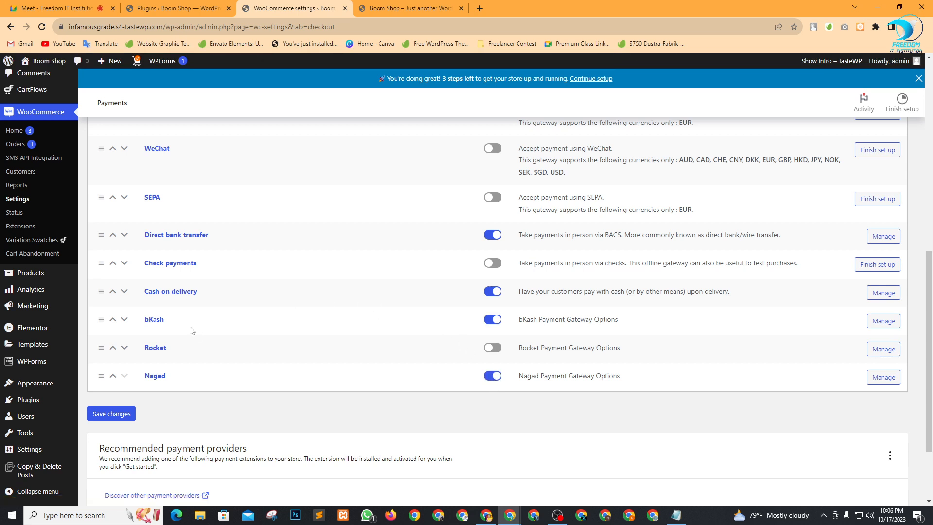
click(885, 326)
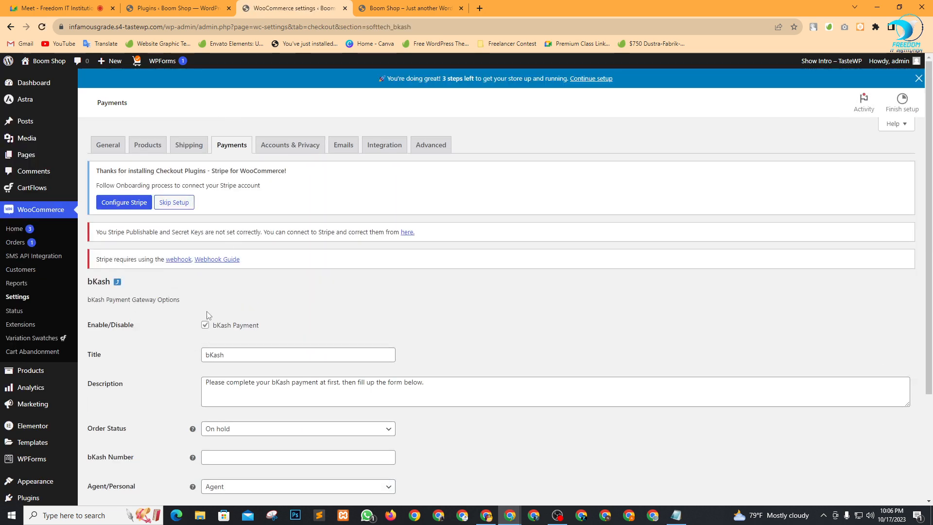
Keep the bKash order status at On hold and enable the 1.85% bKash charge.
scroll(206, 311, down, 3)
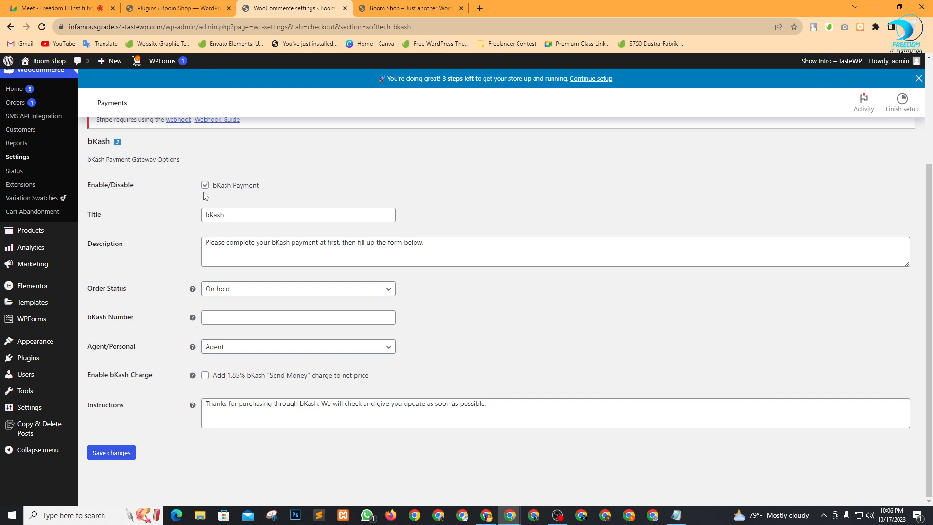
click(248, 292)
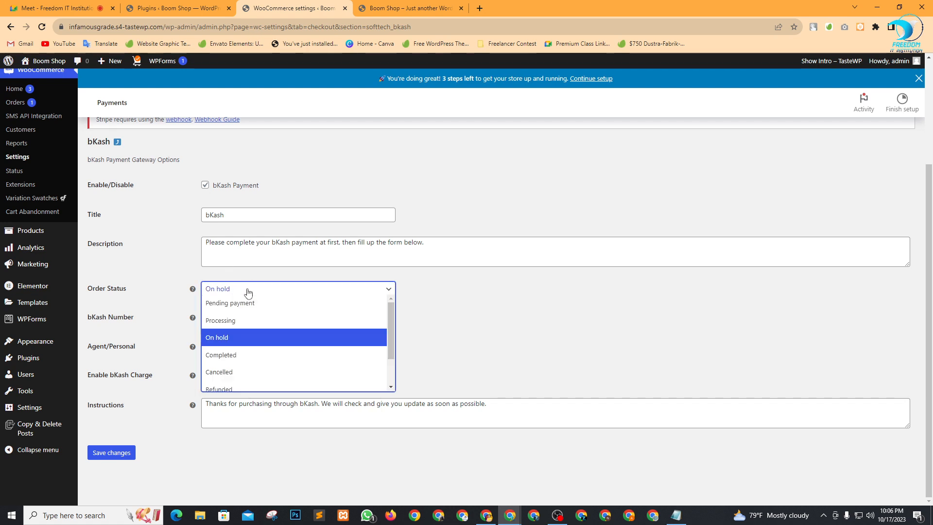
click(242, 355)
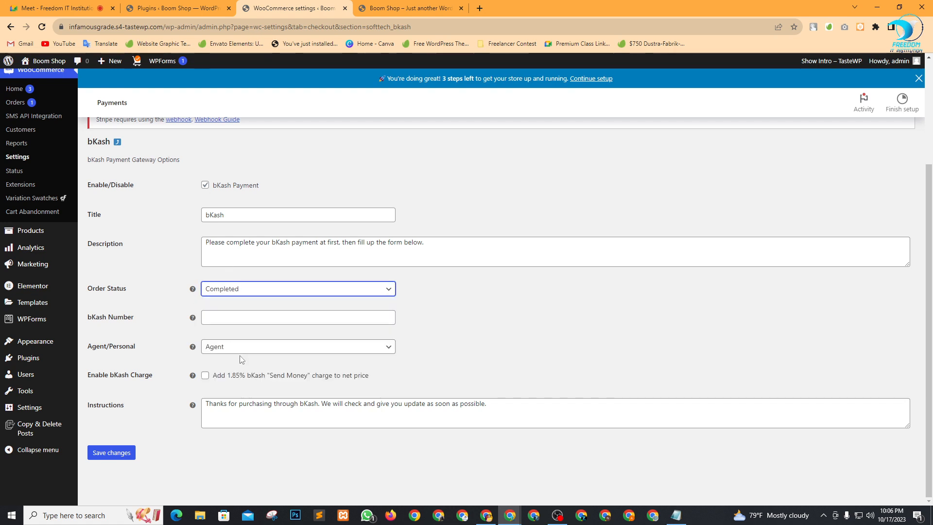
click(444, 308)
click(245, 293)
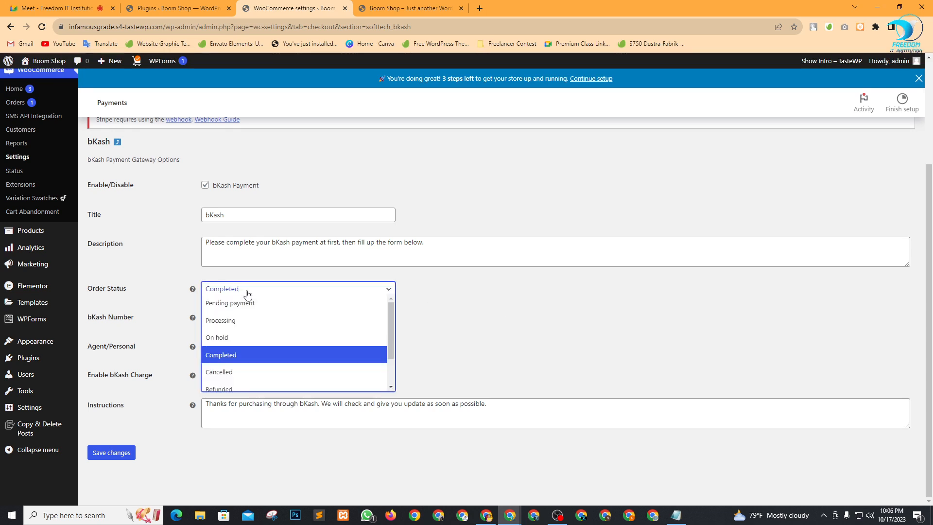
click(239, 337)
click(528, 323)
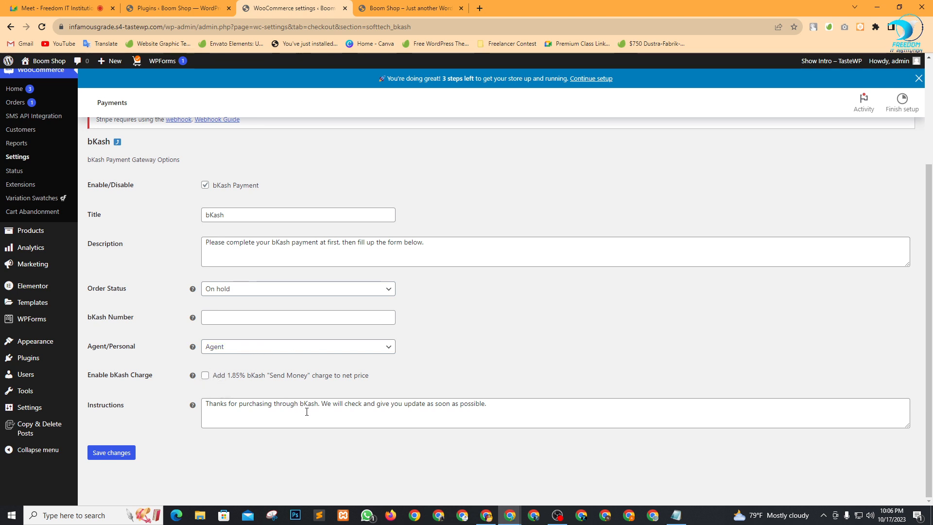
key(ctrl+plus)
key(ctrl+plus)
scroll(525, 392, down, 2)
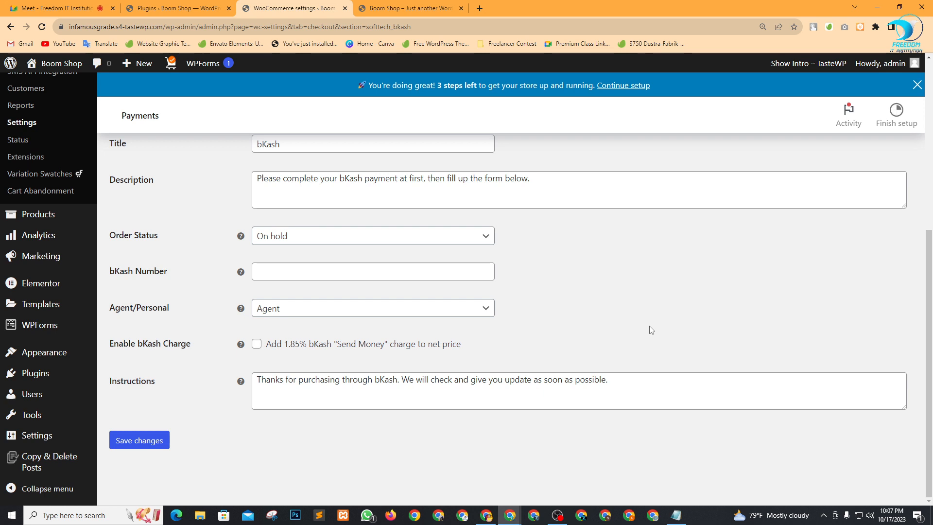
scroll(573, 272, up, 2)
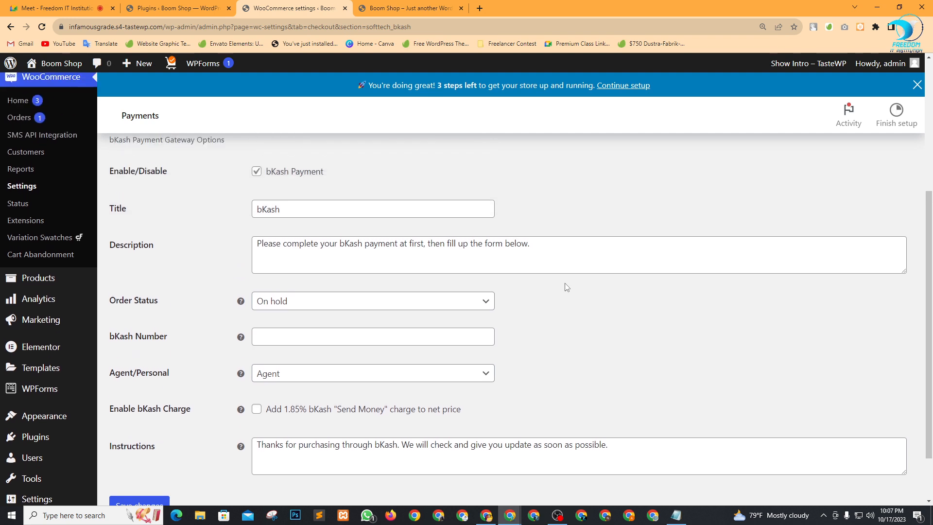
scroll(593, 272, down, 2)
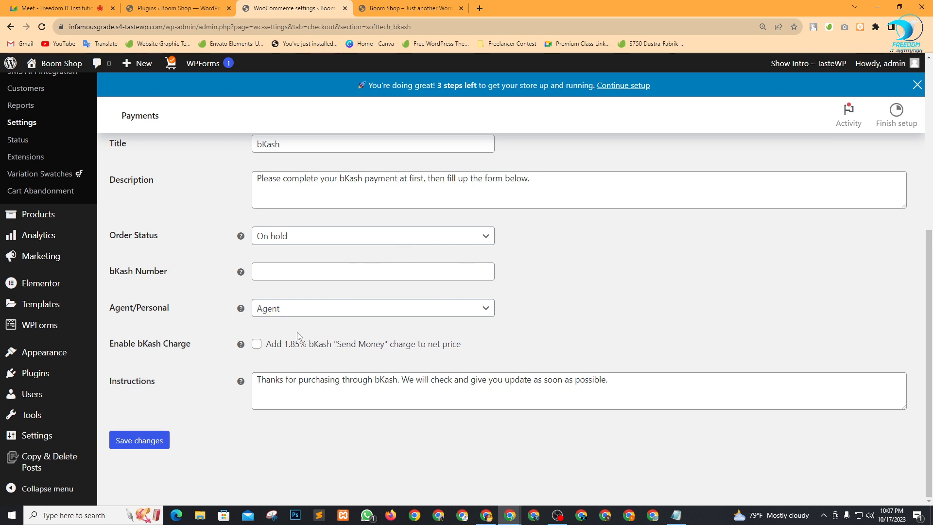
click(258, 345)
Enter the bKash merchant number and set the account type to Personal.
click(306, 273)
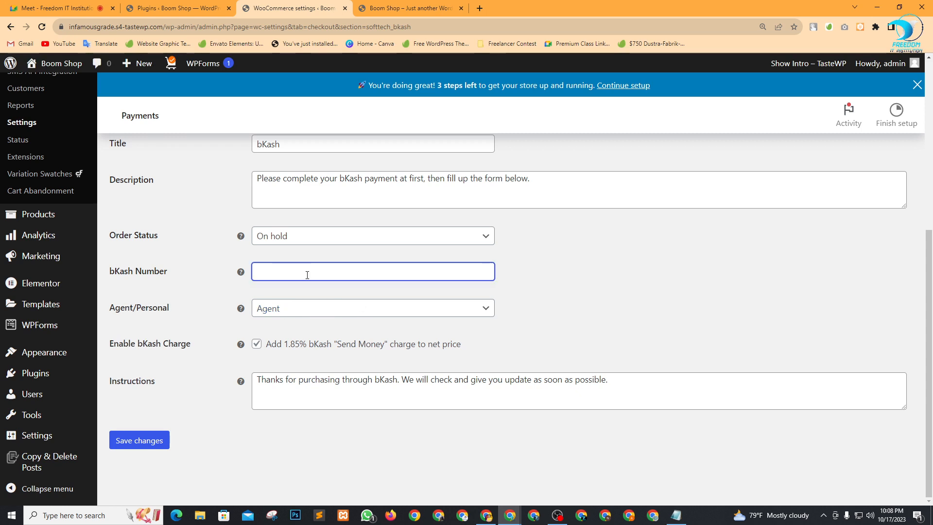
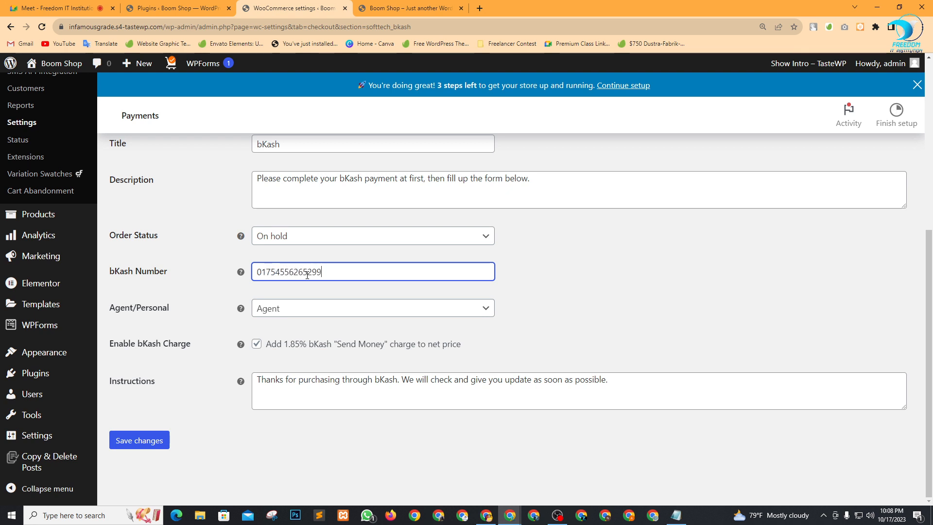
click(328, 313)
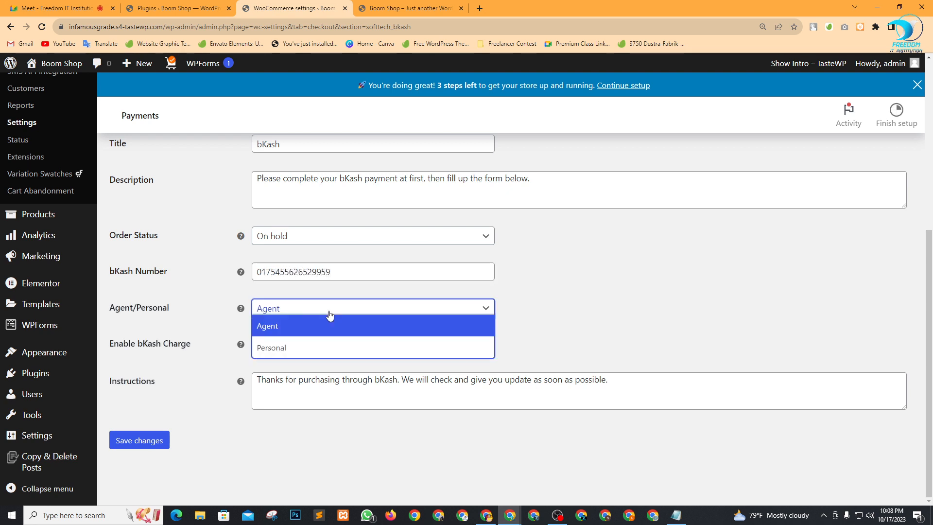
click(301, 349)
click(318, 311)
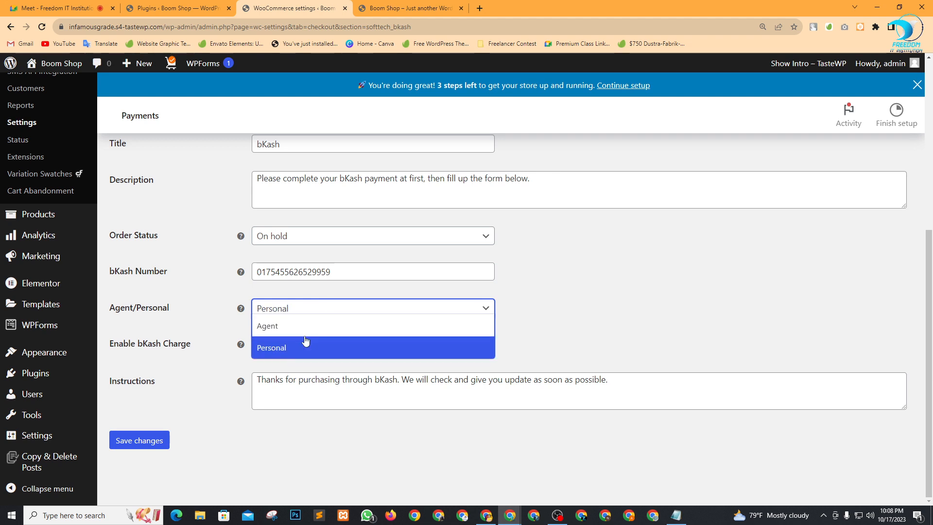
click(582, 312)
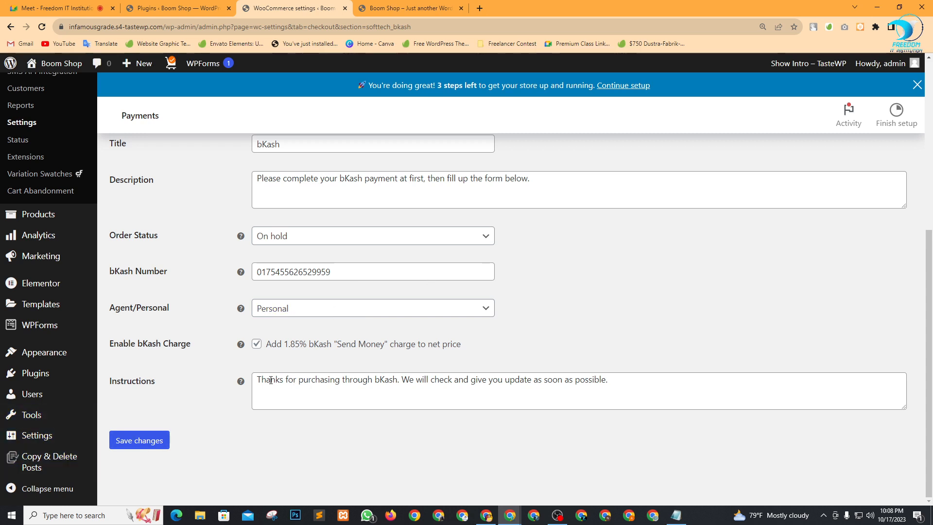
Review the thank-you instructions text and save the bKash settings.
drag(271, 380, 333, 388)
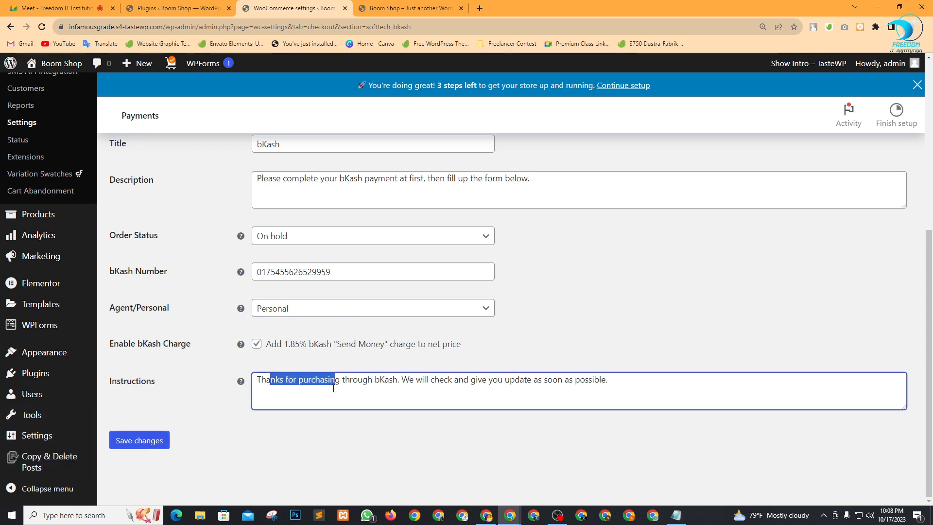
click(354, 379)
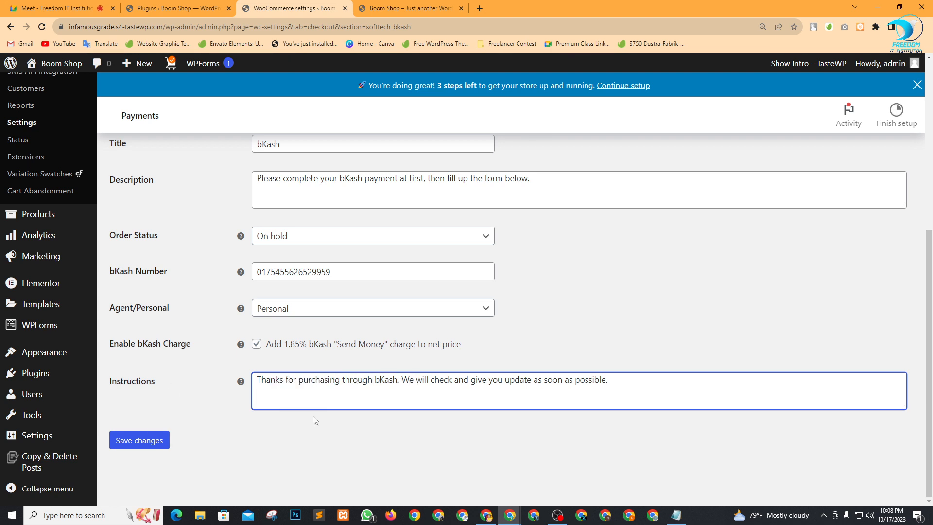
drag(521, 386, 380, 381)
click(379, 381)
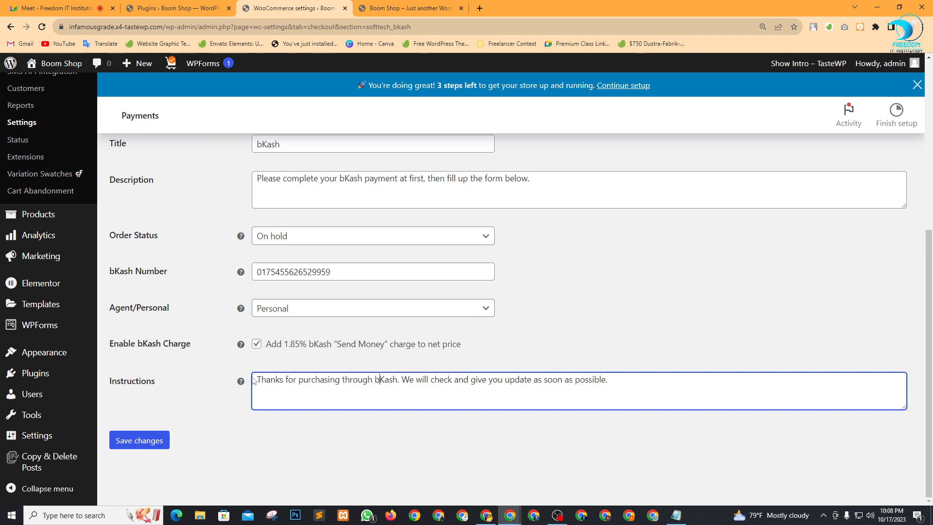
click(157, 426)
click(154, 439)
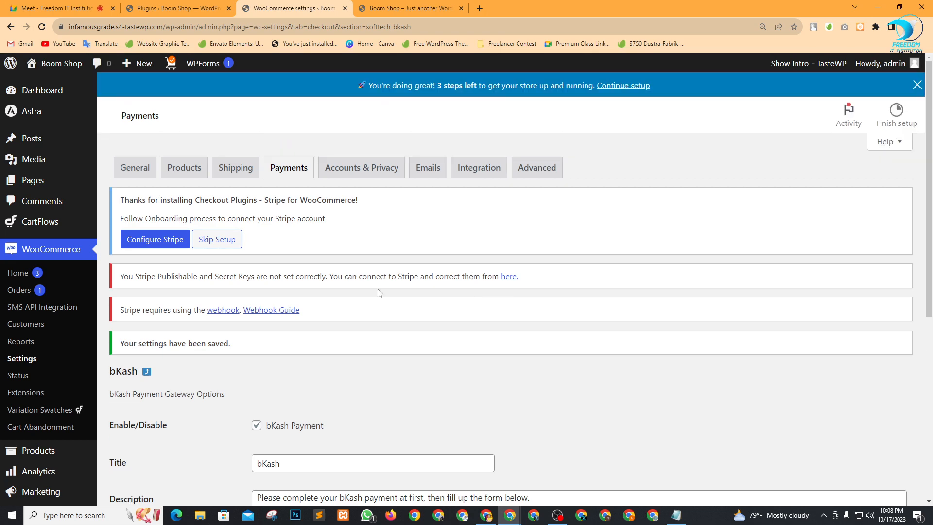
scroll(502, 379, down, 3)
scroll(502, 379, up, 3)
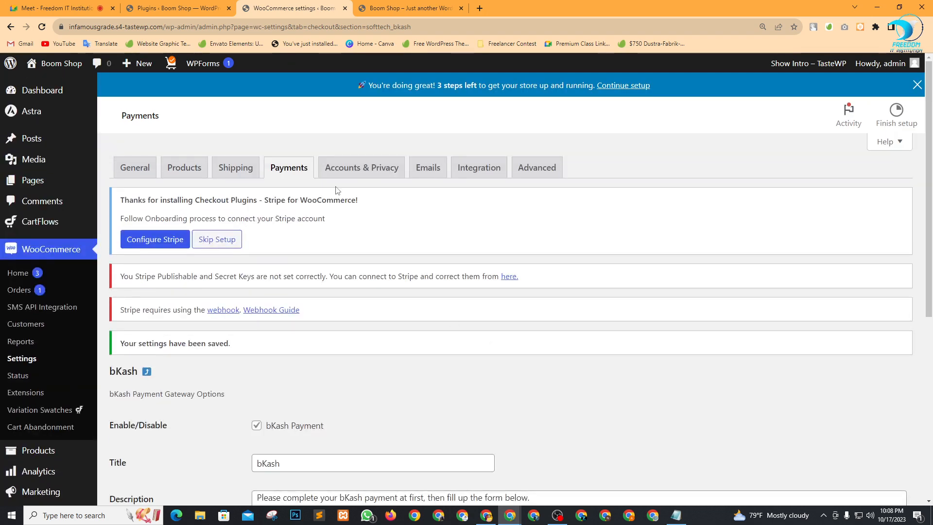
Go back to the payment methods list and open the Nagad gateway settings.
click(293, 169)
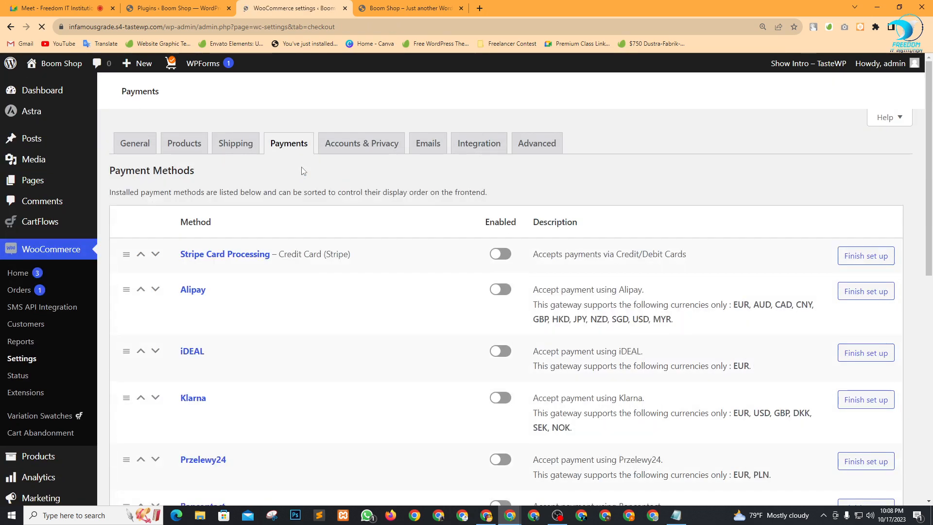
scroll(310, 252, down, 2)
scroll(310, 252, down, 10)
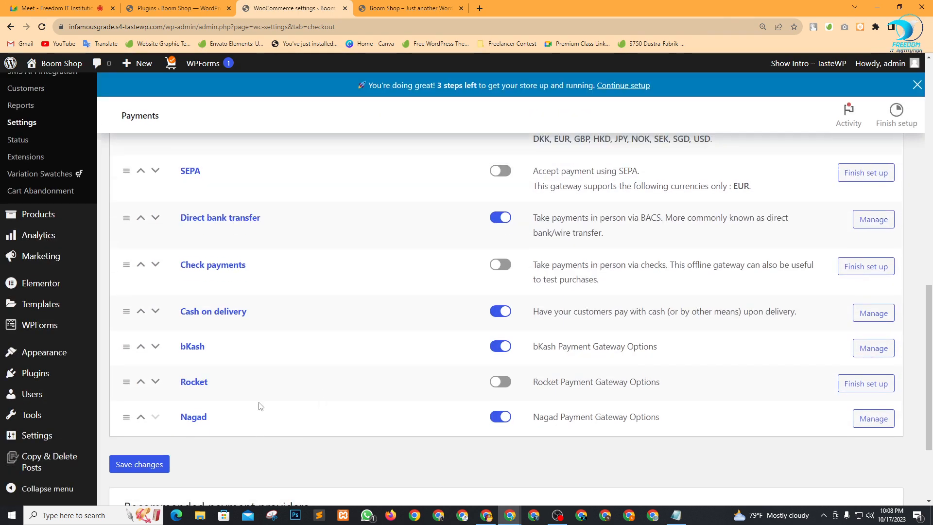
click(880, 419)
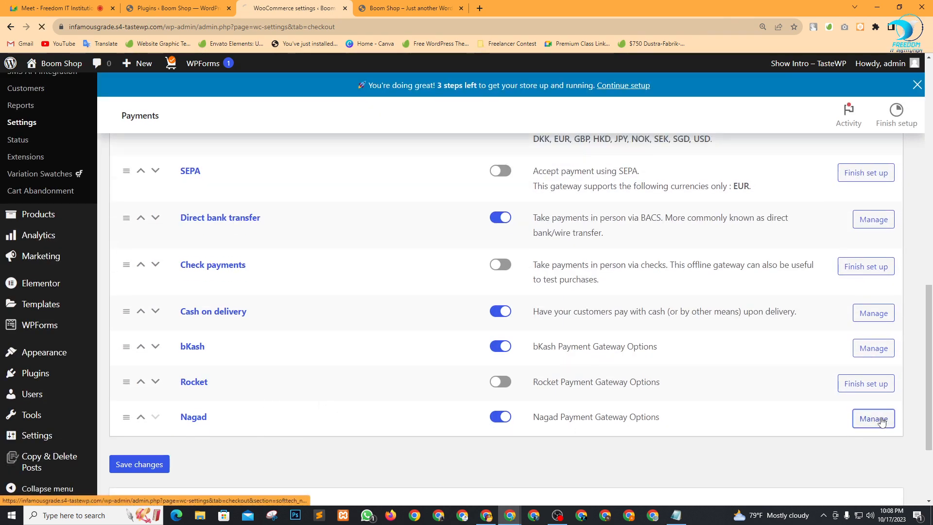
scroll(419, 277, down, 5)
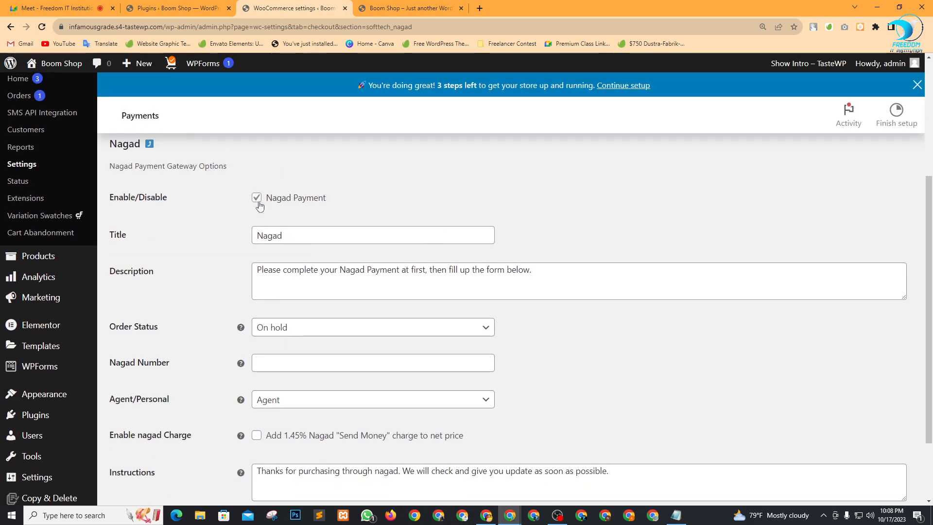
scroll(562, 348, down, 2)
Enter the Nagad account number, choose Personal, enable the 1.45% charge and save.
click(295, 269)
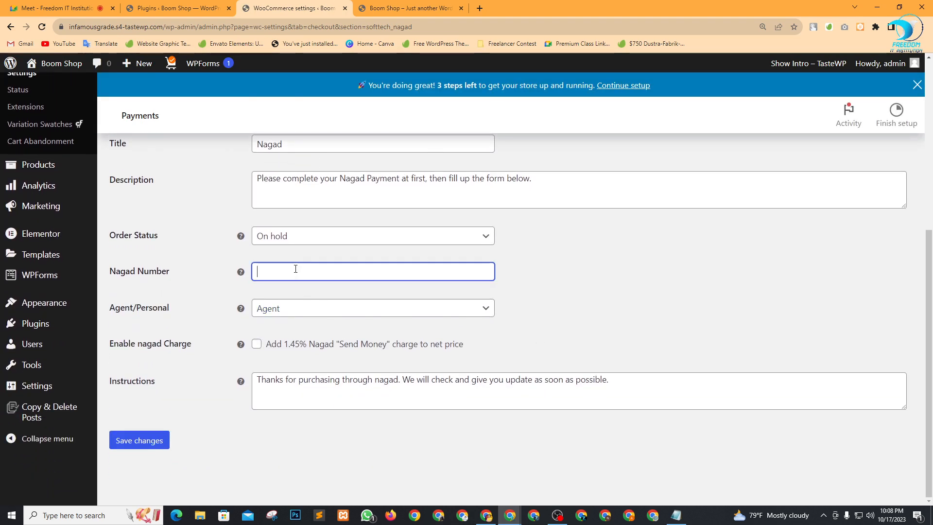
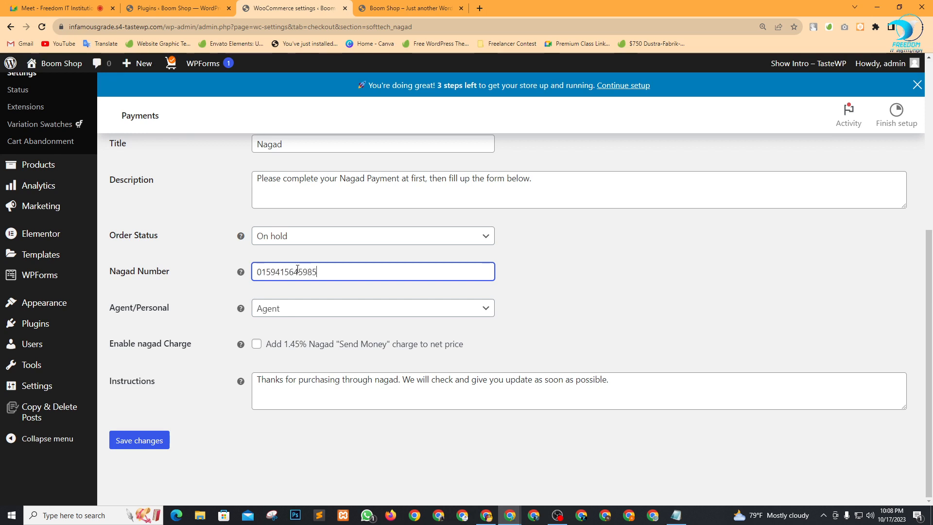
click(337, 307)
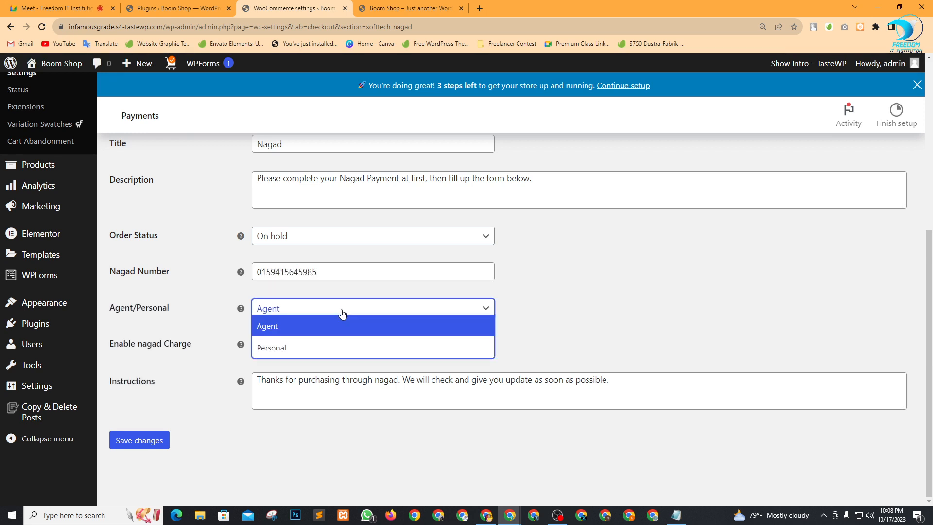
click(275, 347)
click(257, 345)
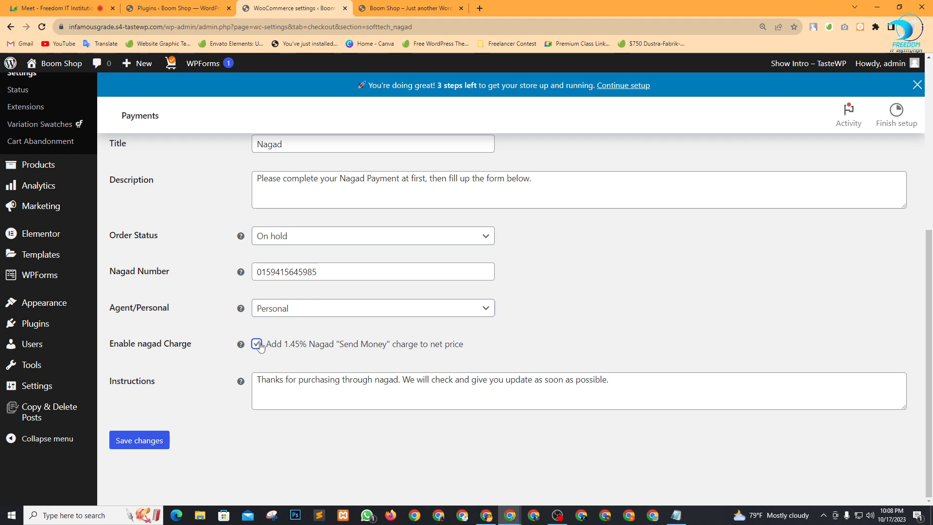
click(130, 441)
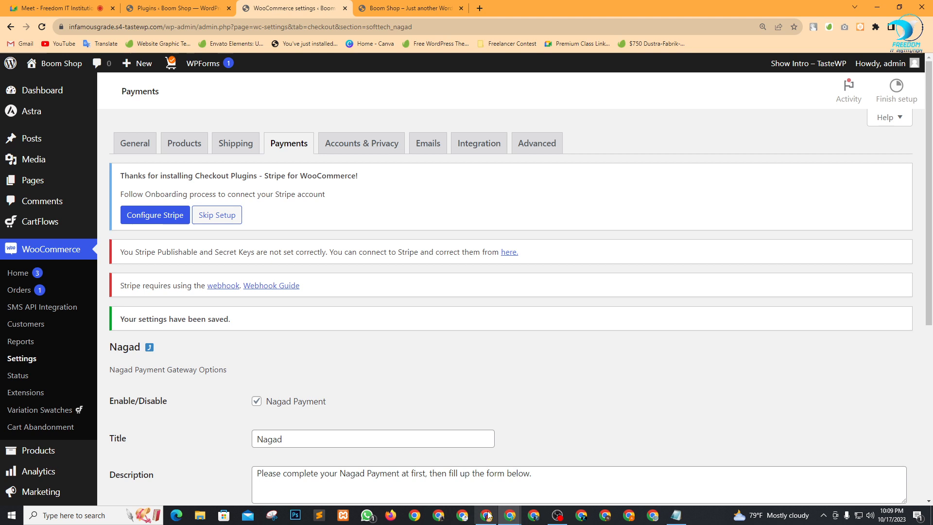
click(487, 514)
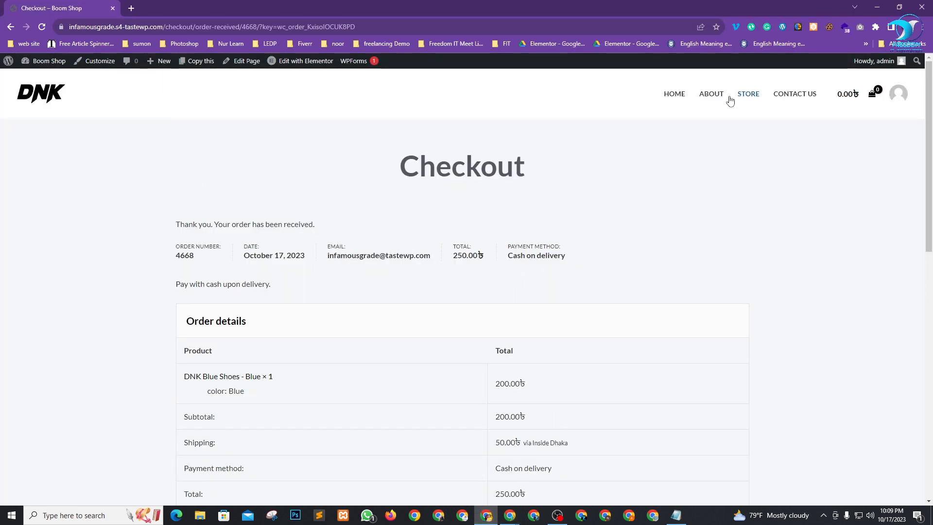
Open the product listing and filter prices to the 20৳–100৳ range.
click(748, 96)
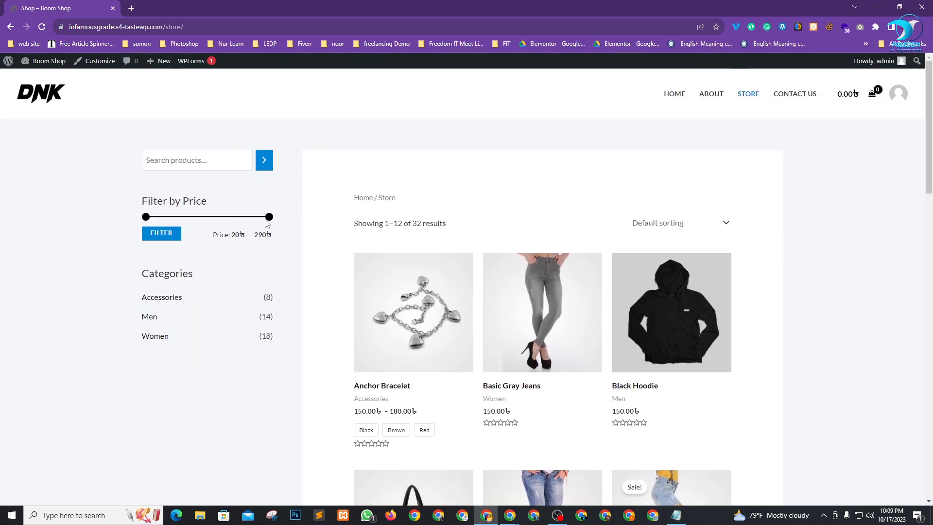
drag(269, 216, 209, 217)
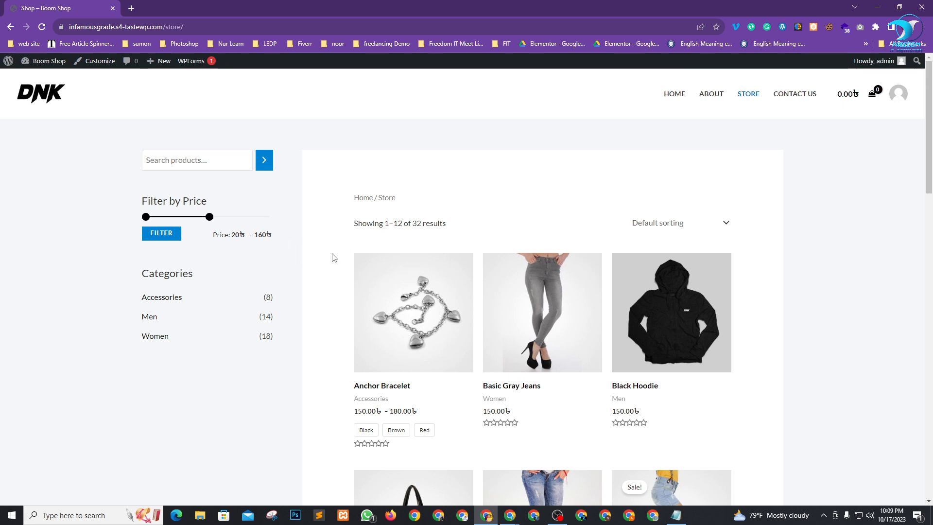
scroll(333, 258, down, 3)
scroll(610, 293, down, 3)
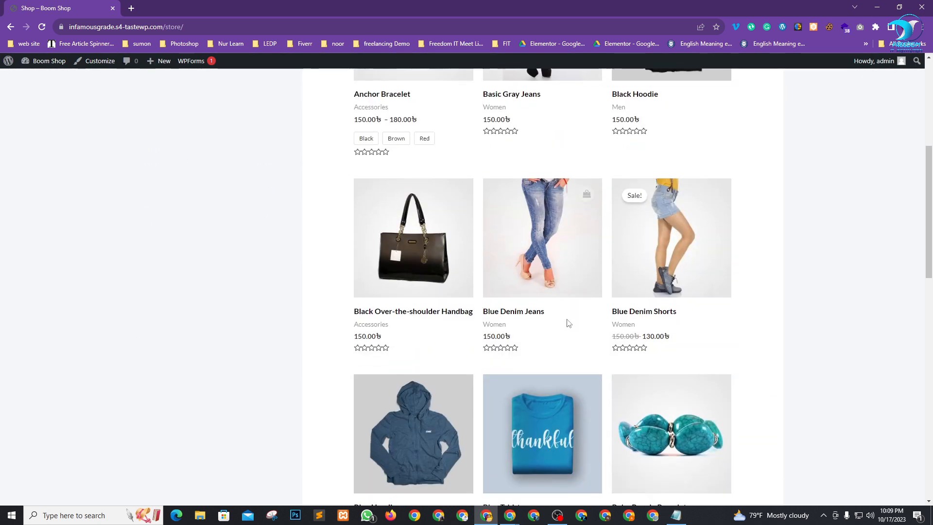
scroll(568, 323, down, 4)
scroll(510, 326, up, 7)
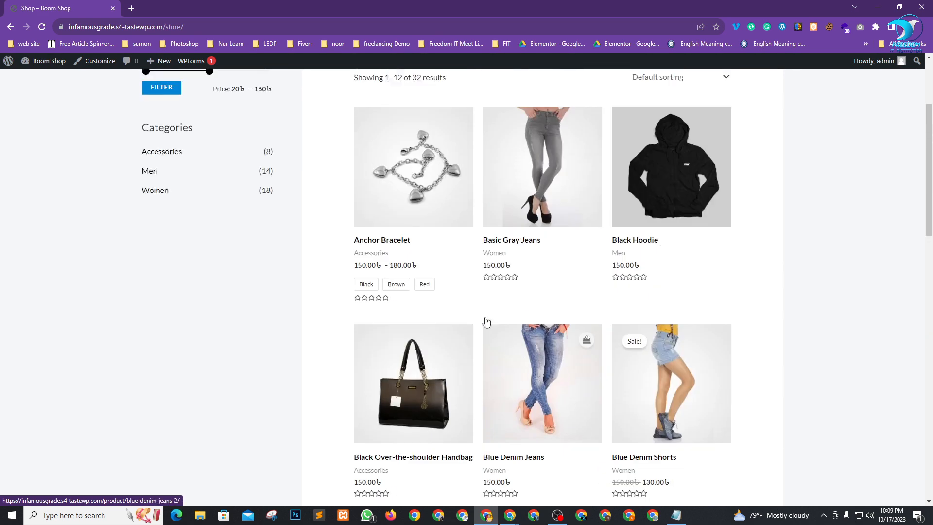
scroll(262, 179, up, 2)
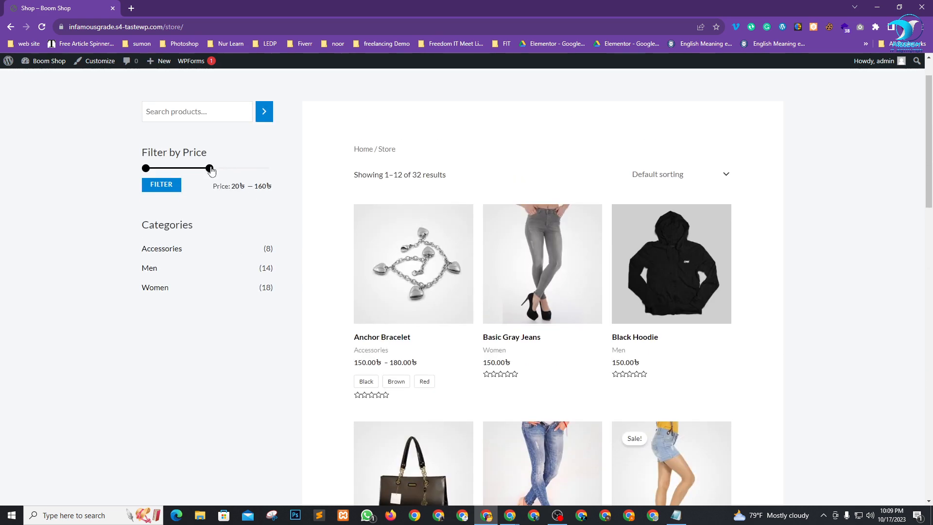
drag(210, 170, 185, 174)
click(163, 186)
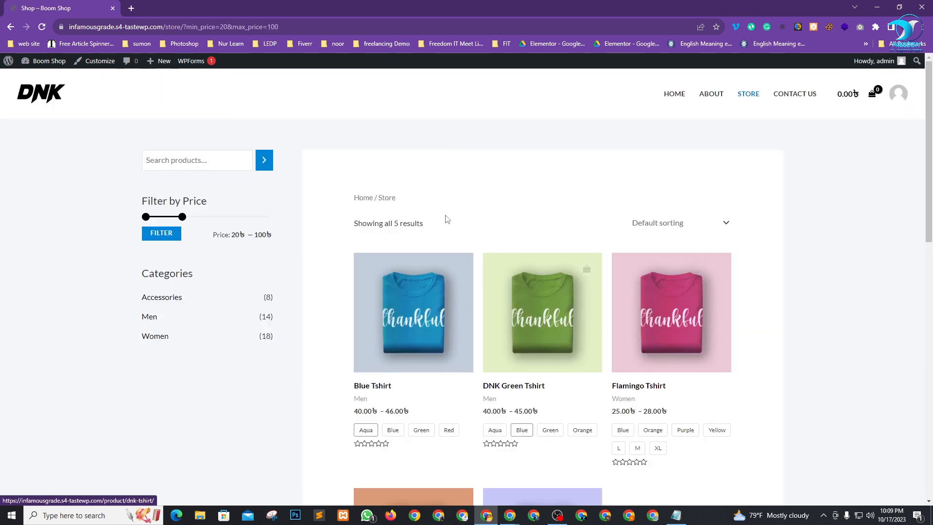
Review the five filtered T-shirts, pointing out the Blue Tshirt price, then open Women.
scroll(456, 294, down, 4)
scroll(534, 262, down, 1)
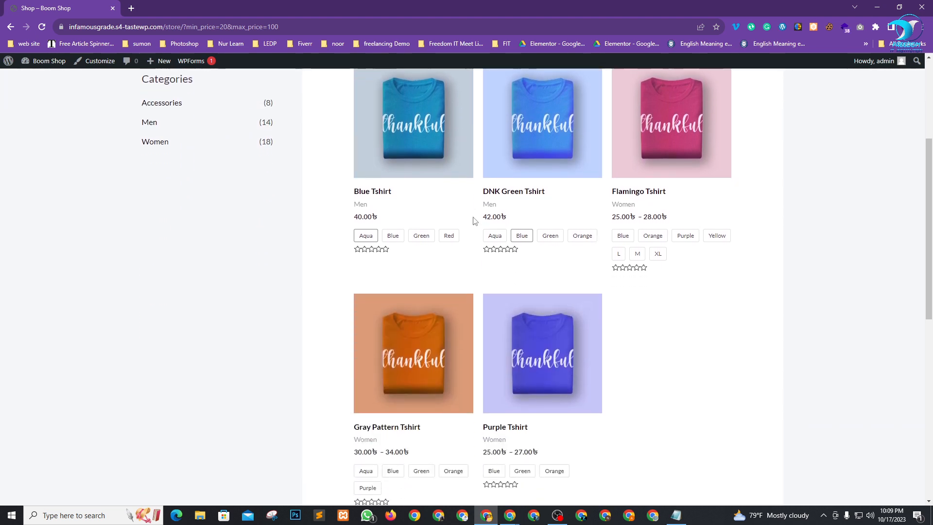
scroll(648, 348, up, 4)
scroll(495, 380, down, 2)
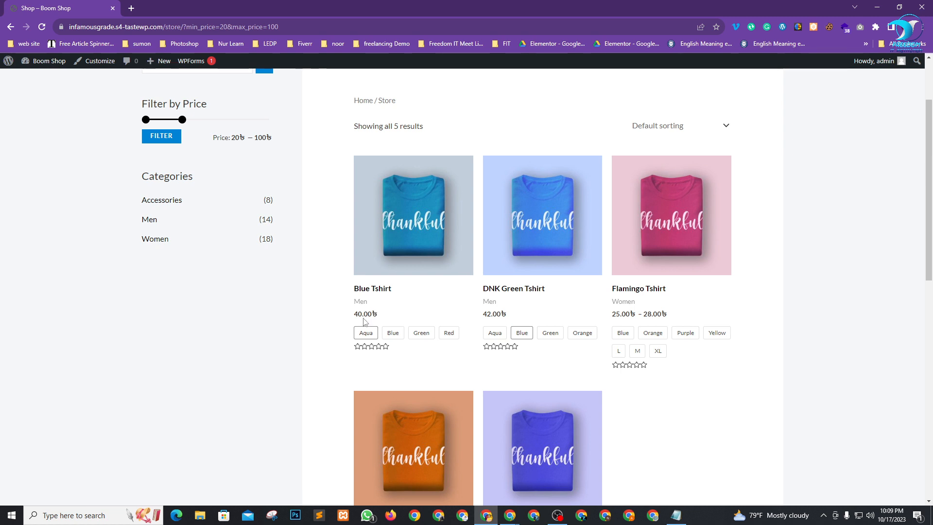
drag(358, 314, 398, 317)
click(823, 353)
scroll(670, 335, down, 4)
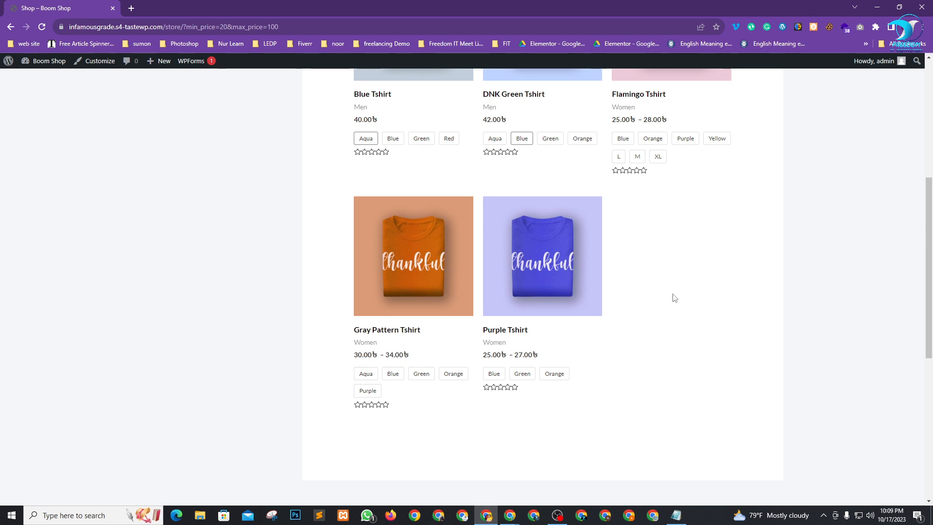
scroll(701, 356, up, 5)
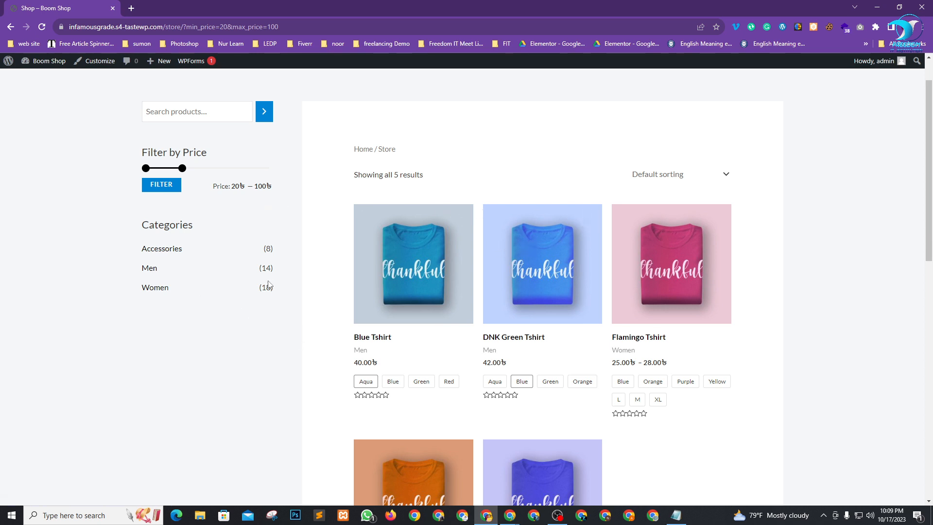
click(162, 288)
Open the 150.00৳ Buddha Bracelet from the Women category and enter a quantity of 1000.
scroll(379, 325, down, 5)
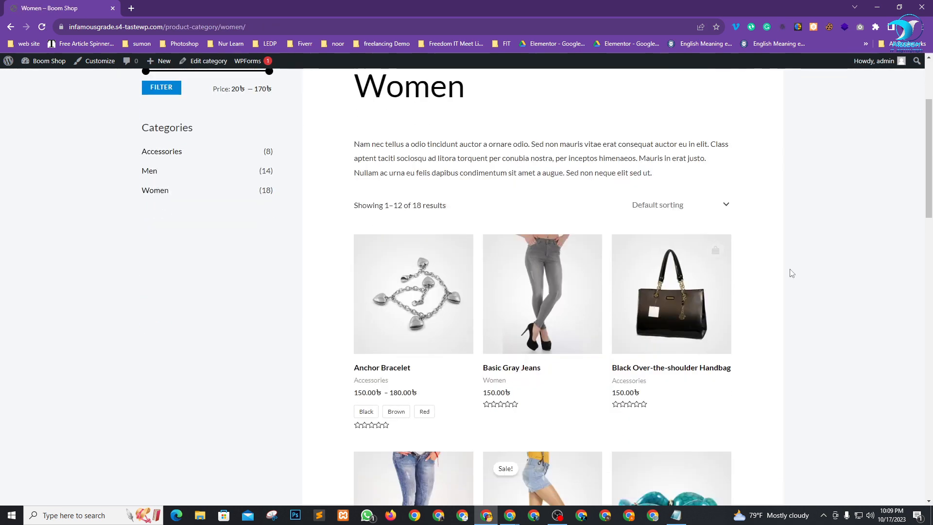
scroll(760, 306, down, 8)
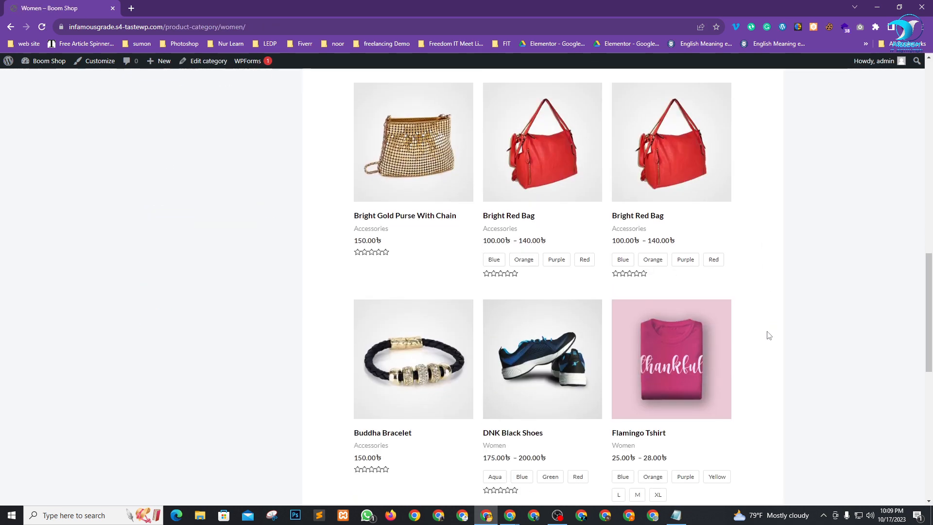
scroll(769, 336, down, 2)
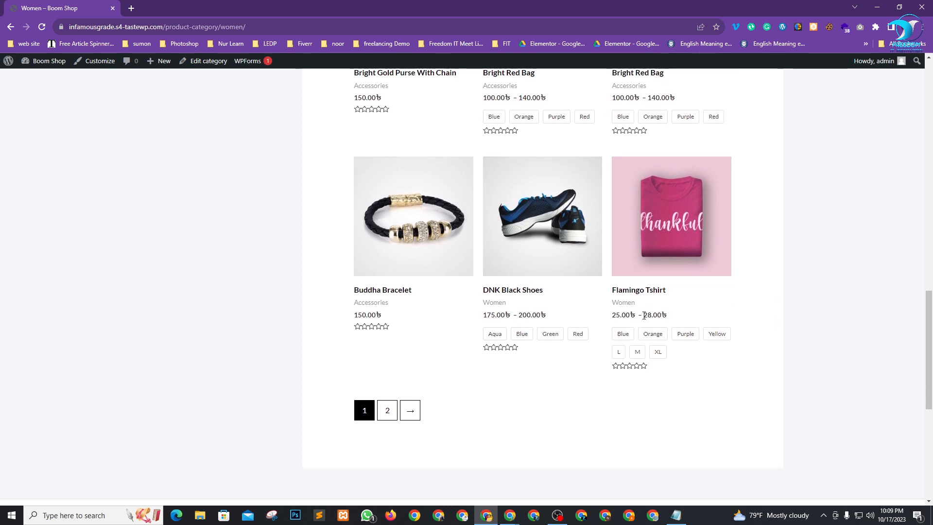
click(411, 245)
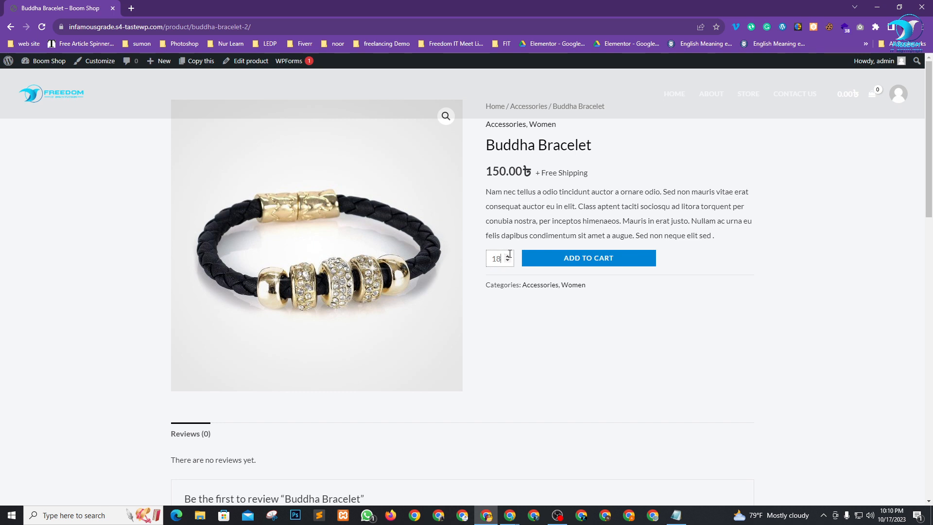
click(506, 255)
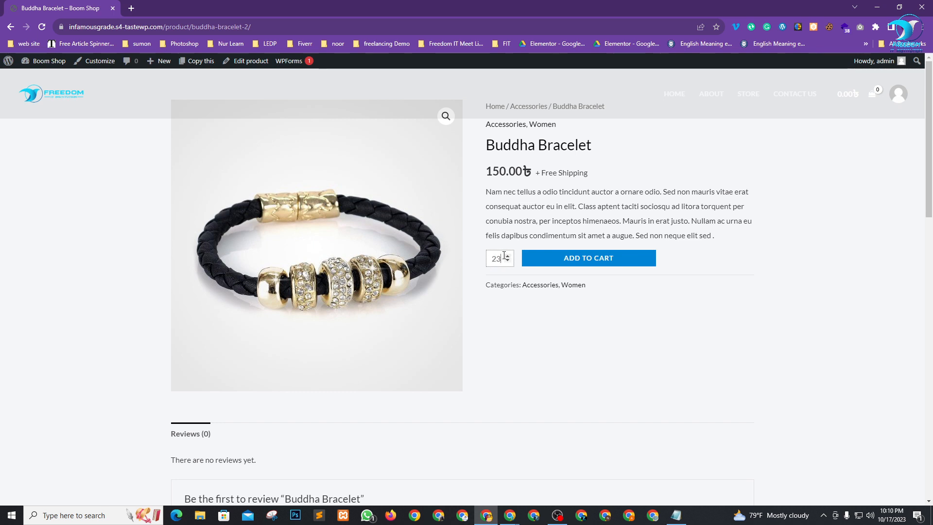
double_click(494, 258)
text(10000)
Add the bracelets to the cart, update the quantity to 100, and pick Outside Dkaha shipping.
click(607, 258)
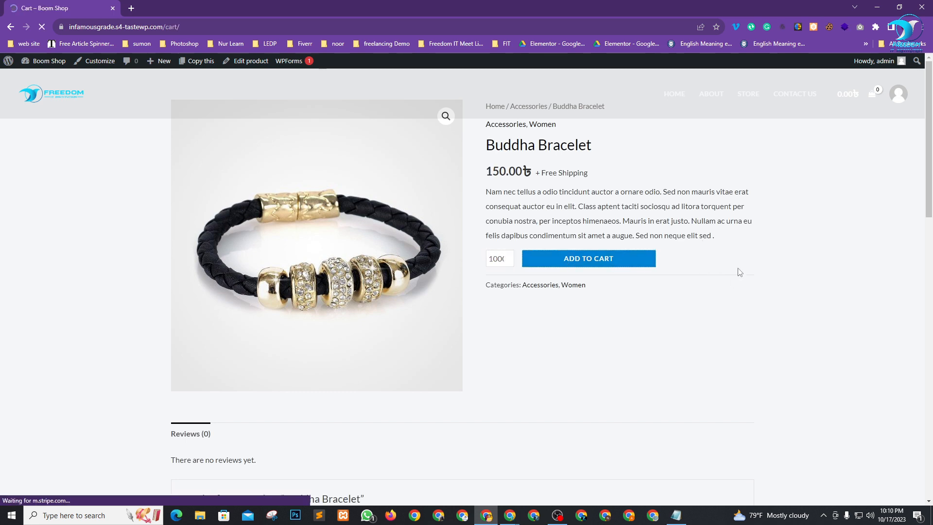
scroll(362, 312, down, 1)
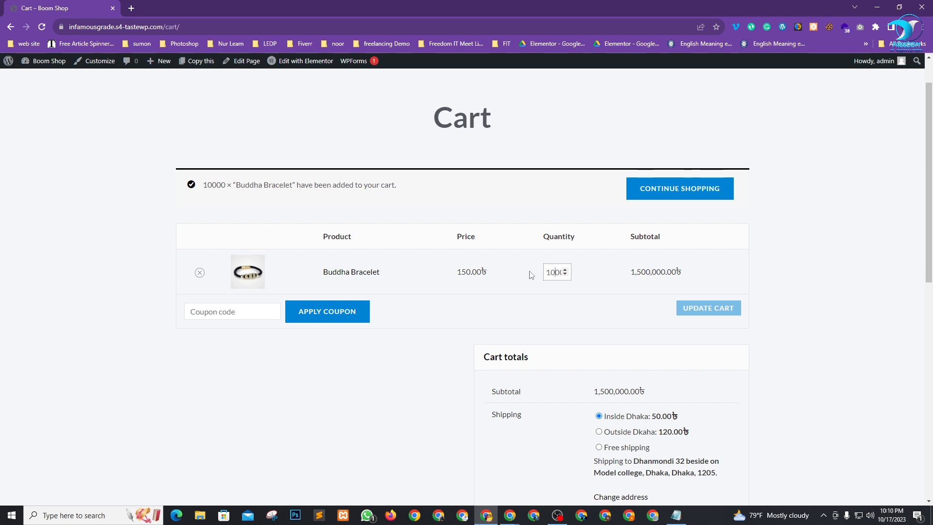
key(BackSpace)
key(BackSpace)
key(BackSpace)
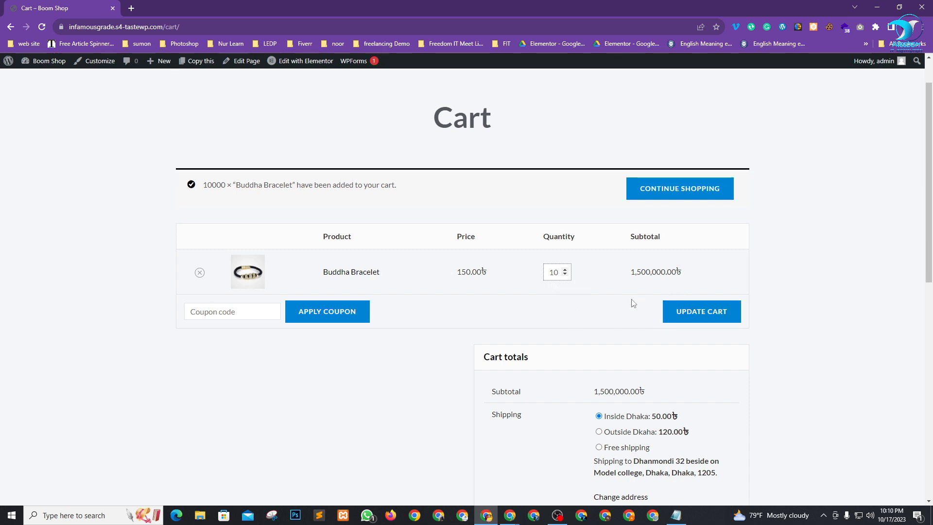
text(0)
click(710, 318)
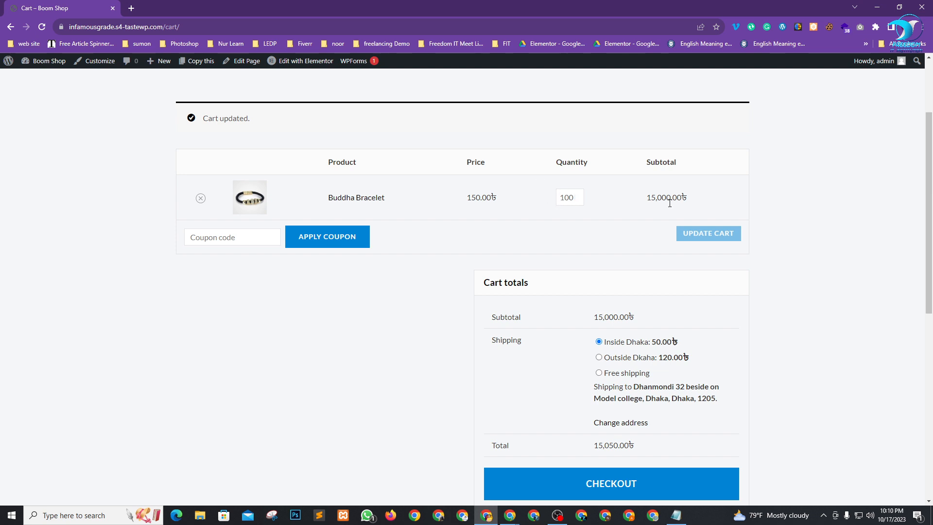
scroll(904, 356, down, 3)
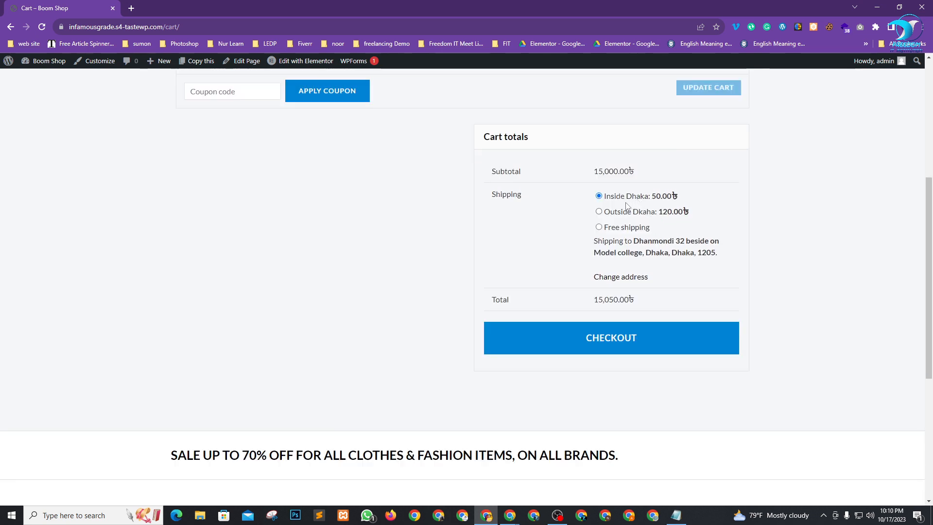
click(599, 212)
drag(598, 299, 637, 299)
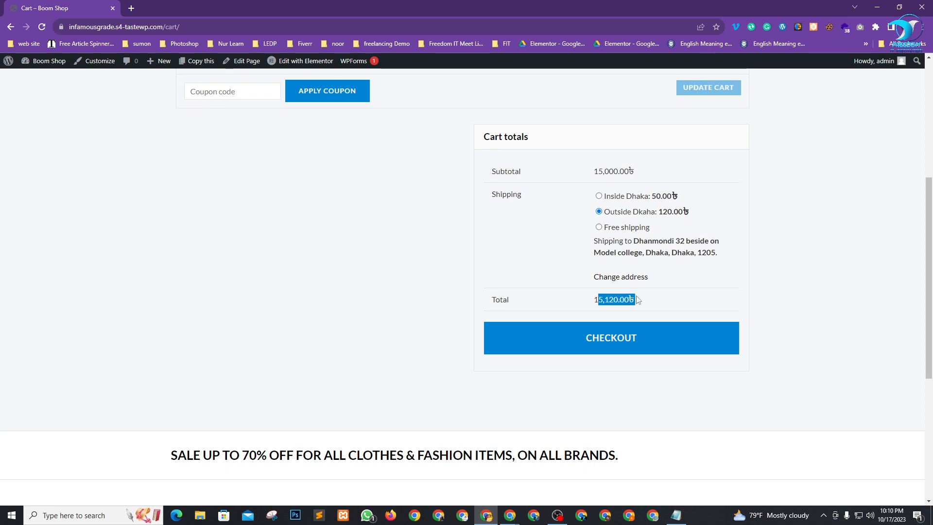
click(880, 319)
Proceed to checkout, review billing details, and briefly compare against the Nagad settings window.
click(628, 341)
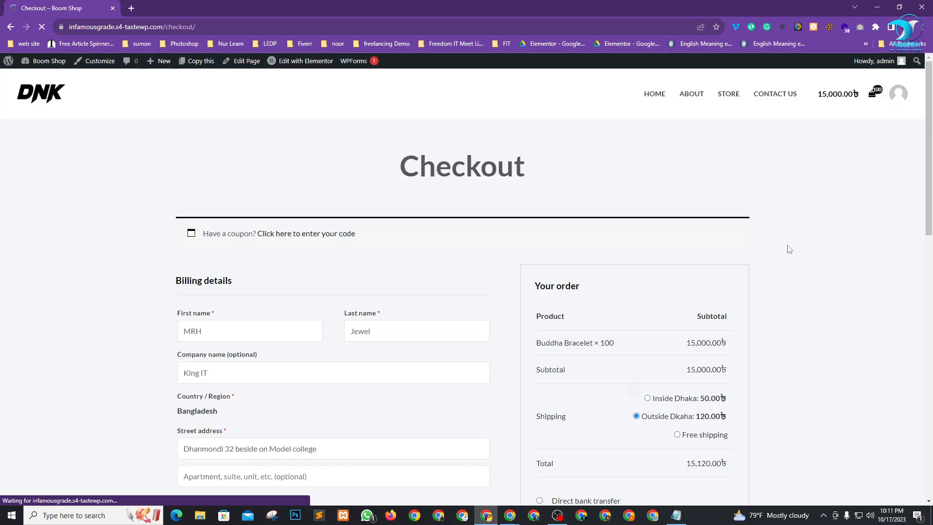
scroll(330, 243, down, 7)
scroll(257, 274, down, 1)
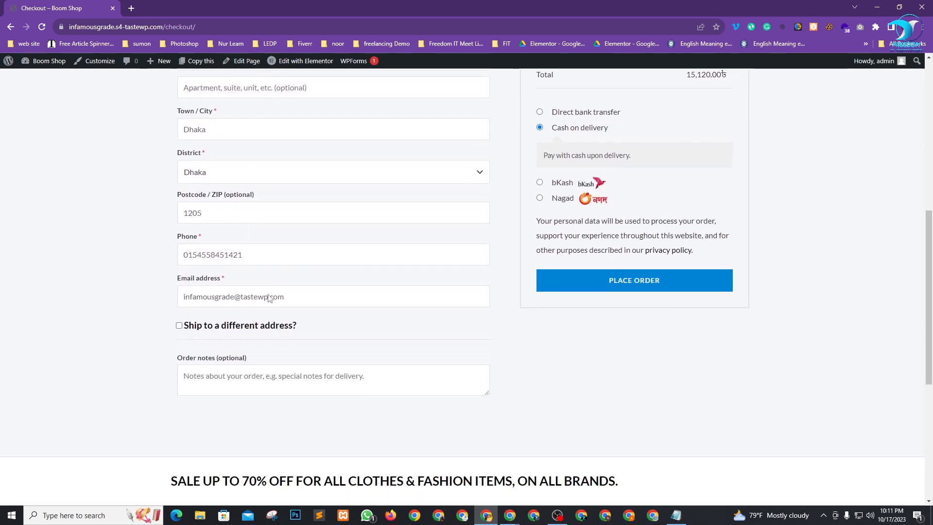
scroll(437, 281, up, 4)
scroll(680, 313, down, 2)
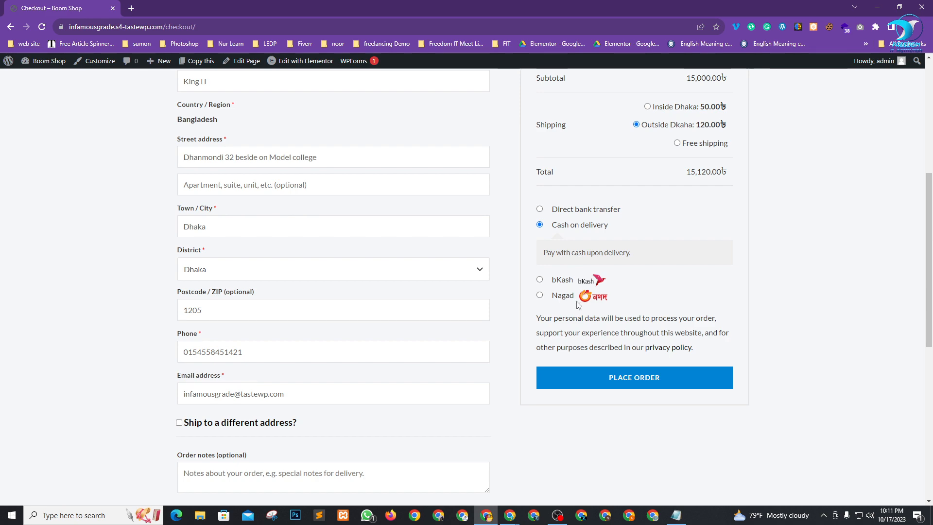
key(alt+Tab)
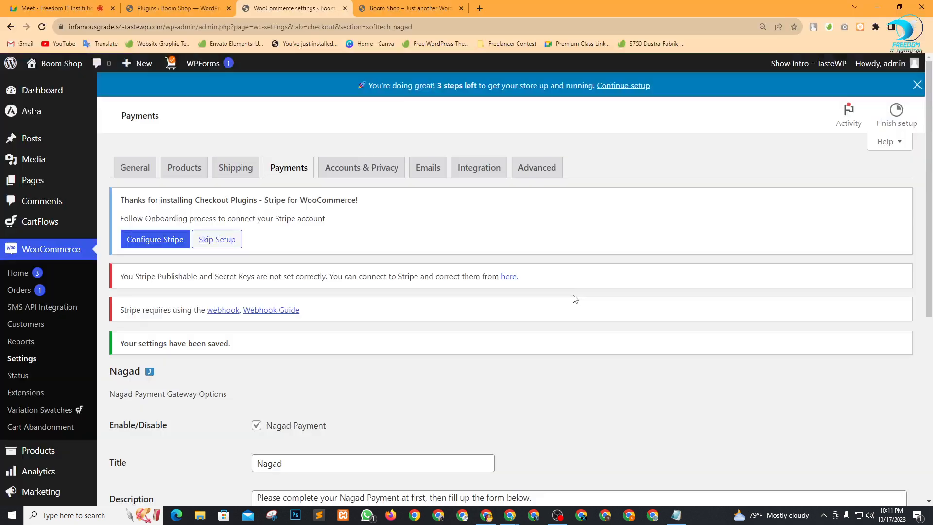
scroll(364, 364, down, 5)
scroll(387, 356, up, 5)
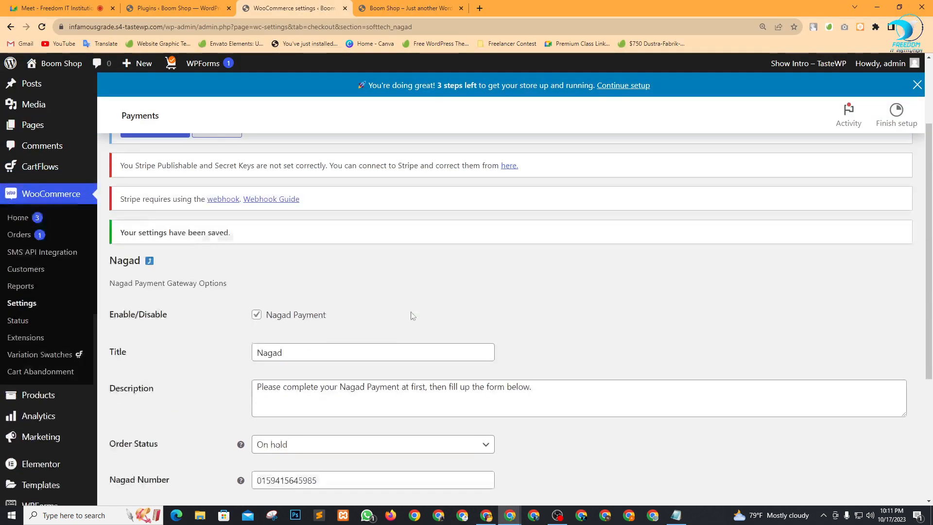
key(alt+Tab)
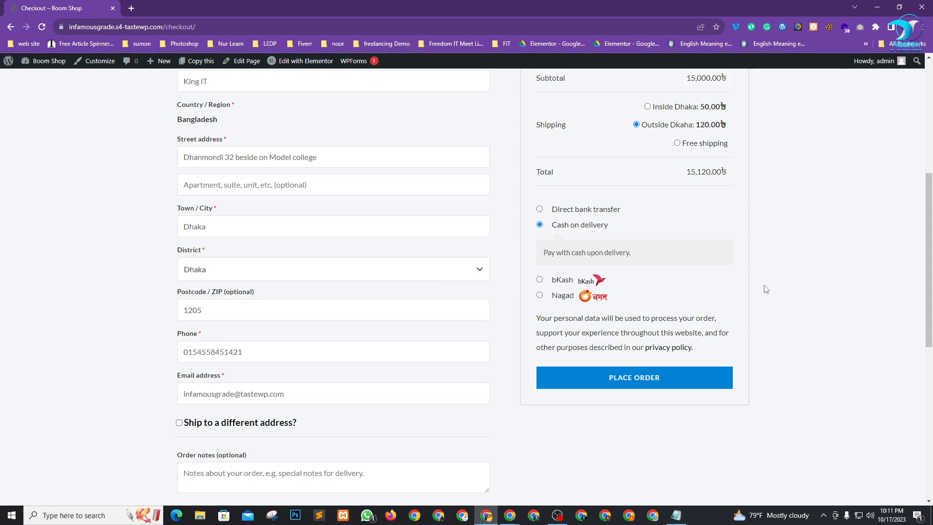
Select bKash as the payment method and review its payment instructions and amount to send.
click(540, 280)
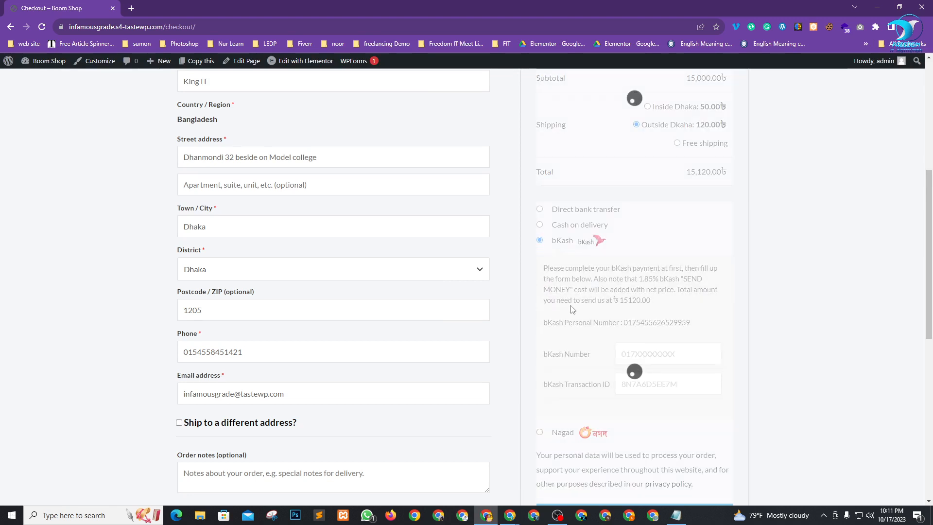
scroll(753, 320, down, 1)
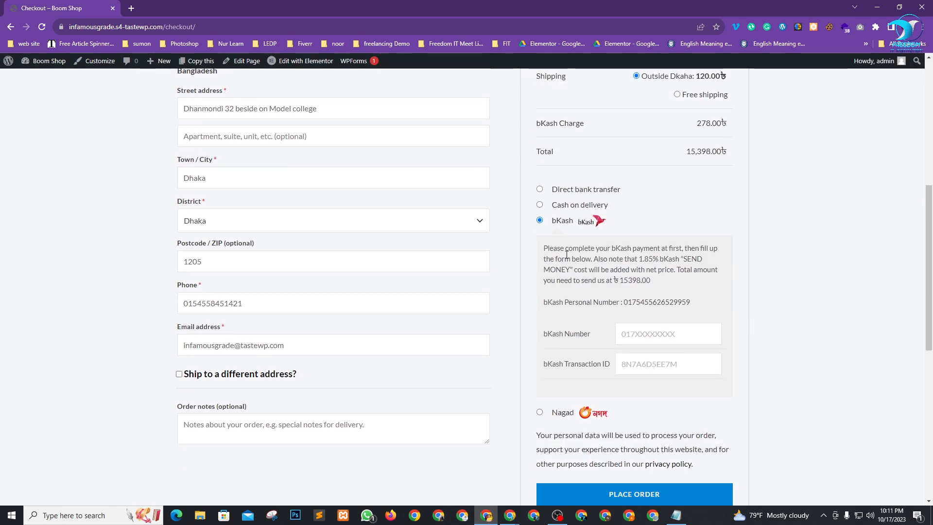
drag(559, 250, 714, 261)
click(659, 268)
drag(627, 280, 642, 281)
click(651, 272)
Check the order charges: 120.00 shipping, 278.00 bKash charge, the Buddha Bracelet subtotal, and the bKash number.
scroll(660, 262, up, 2)
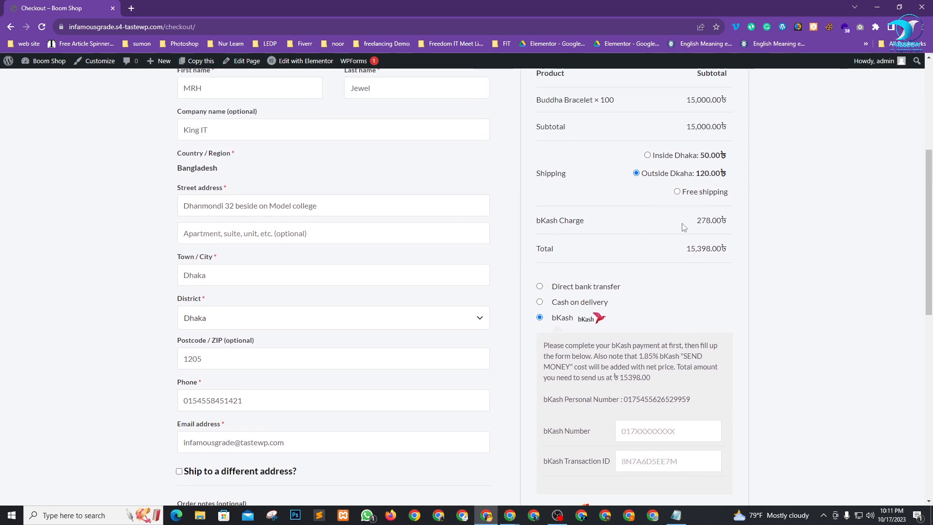
drag(689, 225, 734, 222)
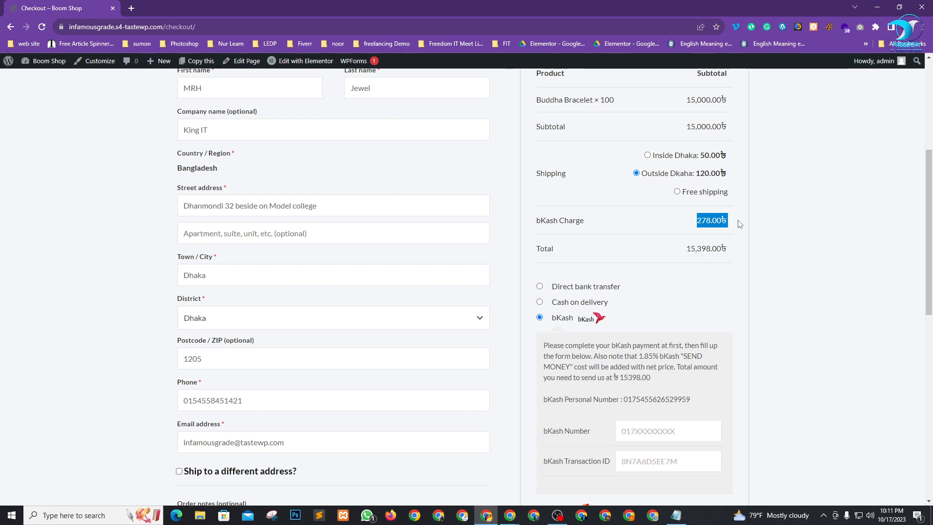
click(763, 226)
double_click(700, 174)
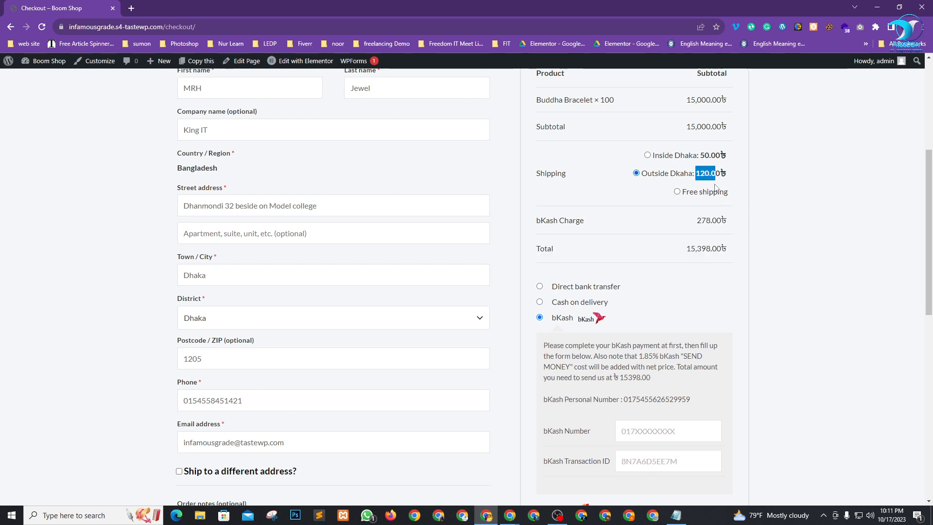
drag(722, 221, 690, 222)
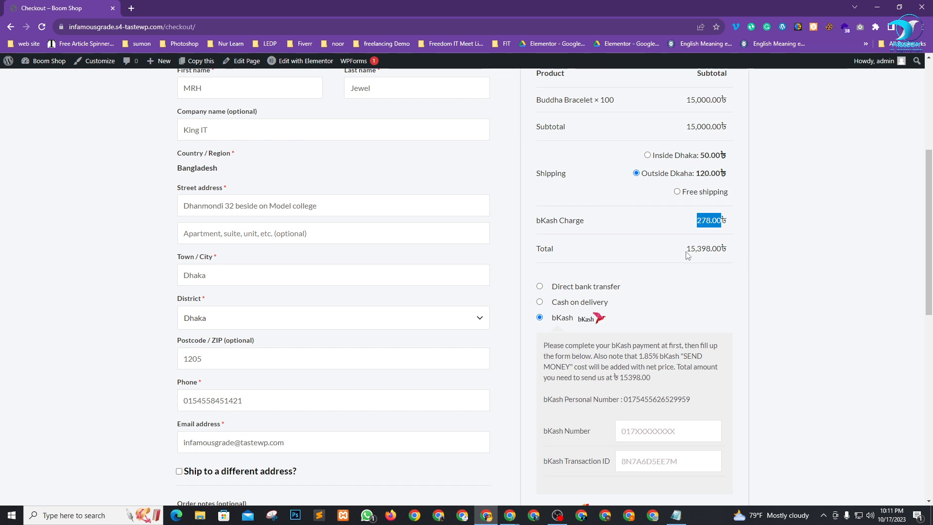
scroll(721, 189, up, 1)
drag(691, 149, 706, 152)
double_click(706, 152)
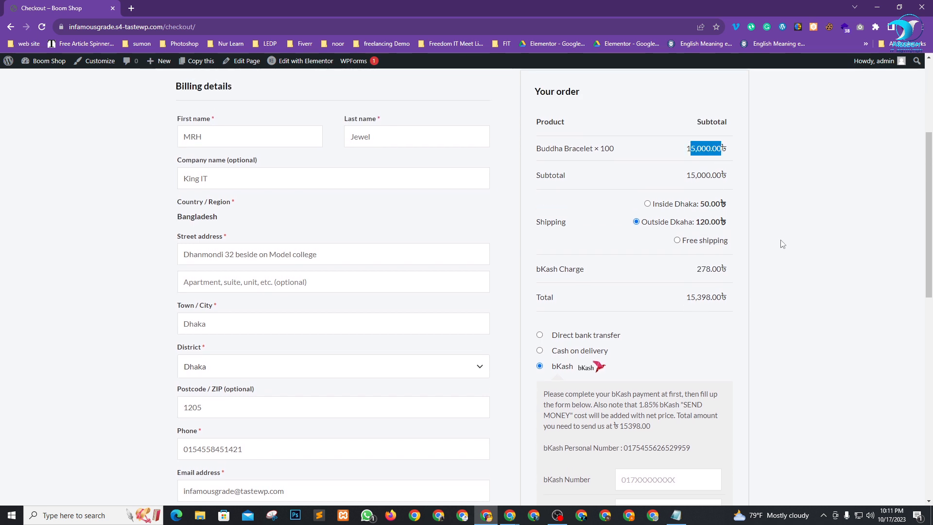
scroll(703, 208, down, 2)
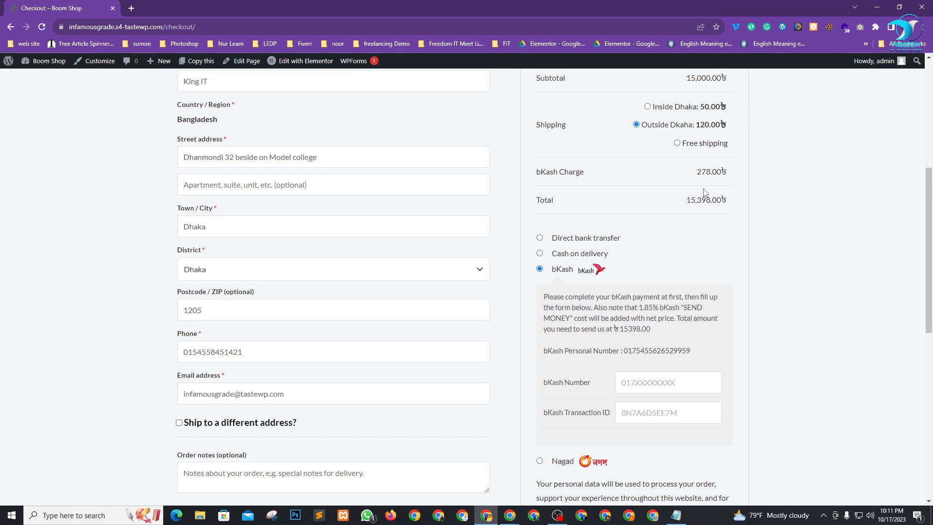
scroll(719, 199, down, 2)
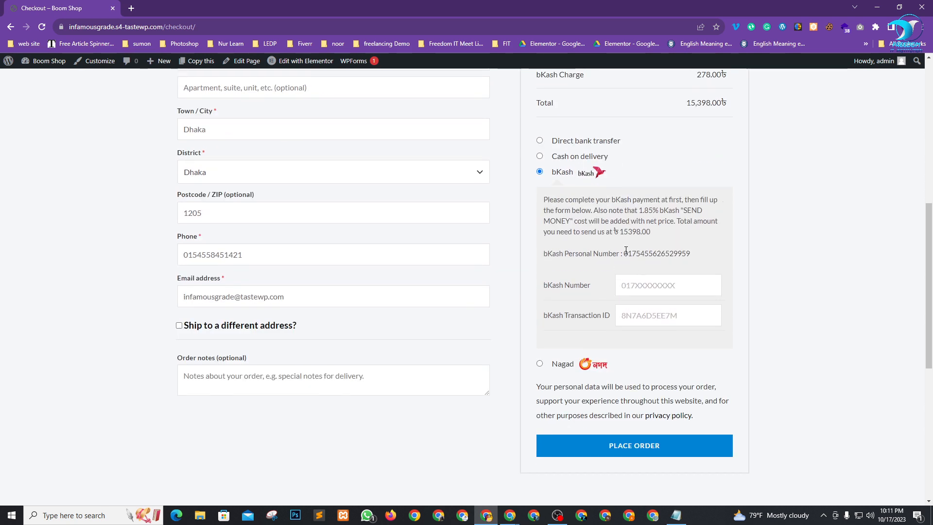
drag(624, 252, 691, 253)
click(655, 255)
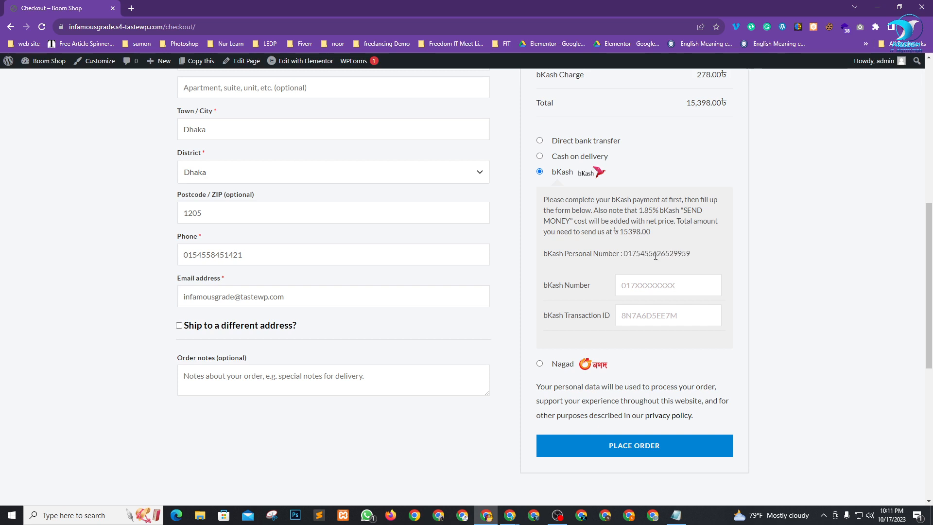
Leave the bKash Number and Transaction ID empty and submit the order, which gets rejected.
click(647, 288)
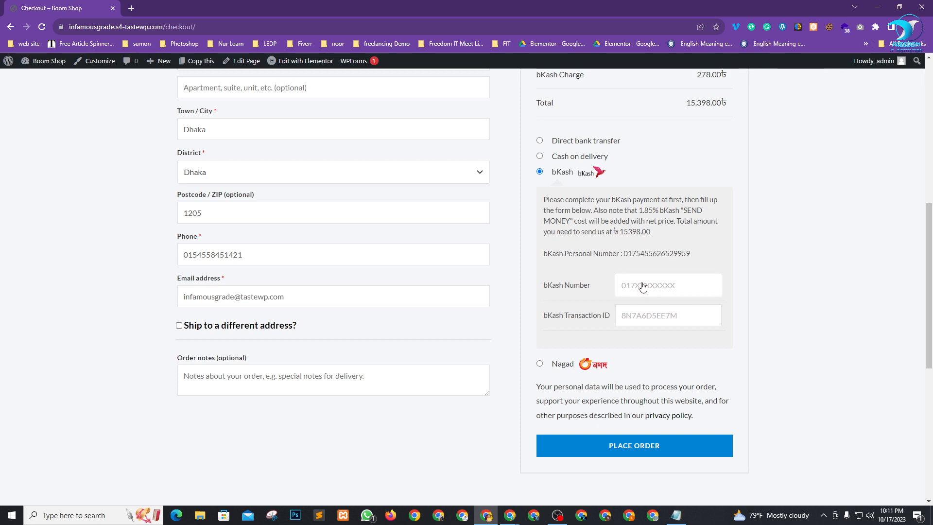
click(641, 319)
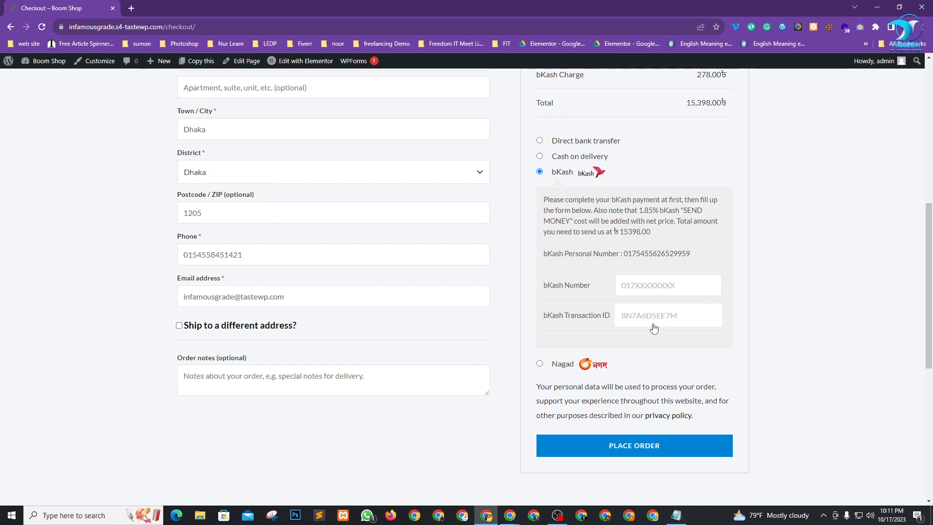
click(630, 446)
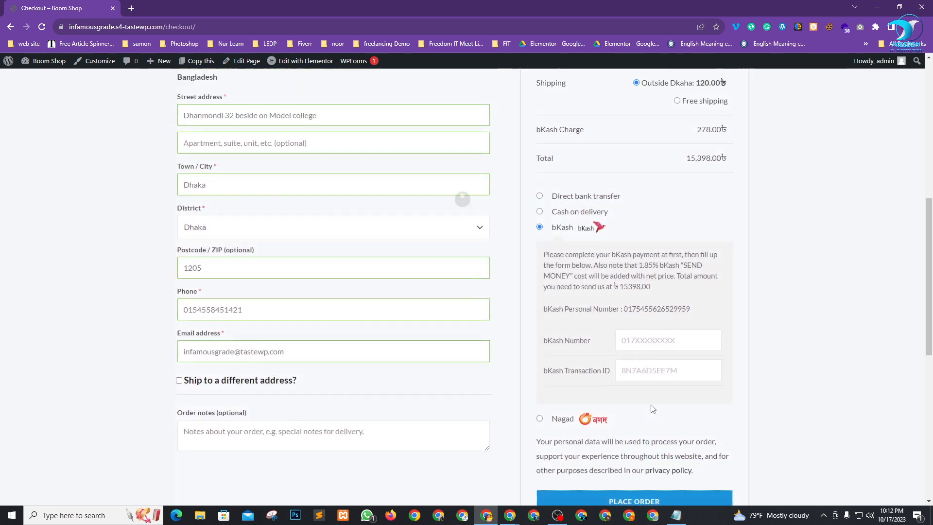
Review the validation errors for the missing bKash number and transaction ID.
scroll(650, 400, up, 3)
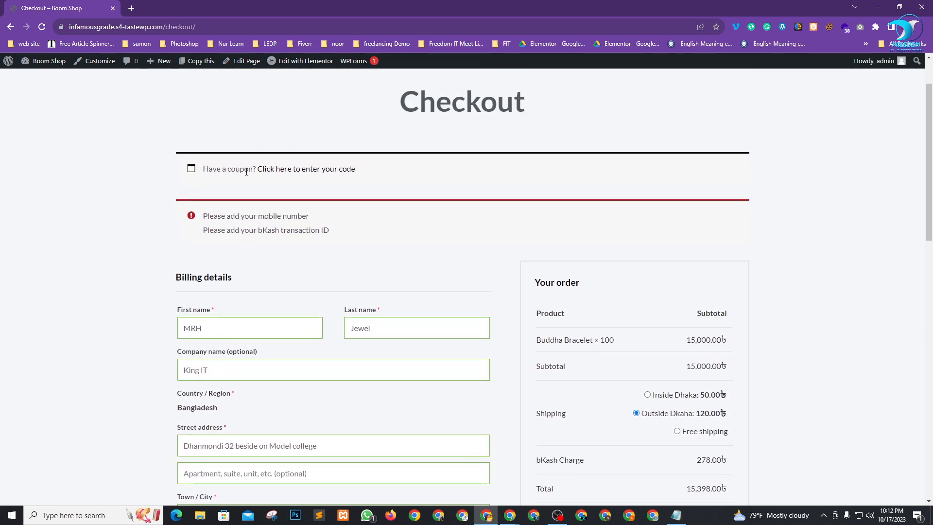
drag(240, 216, 331, 229)
click(131, 242)
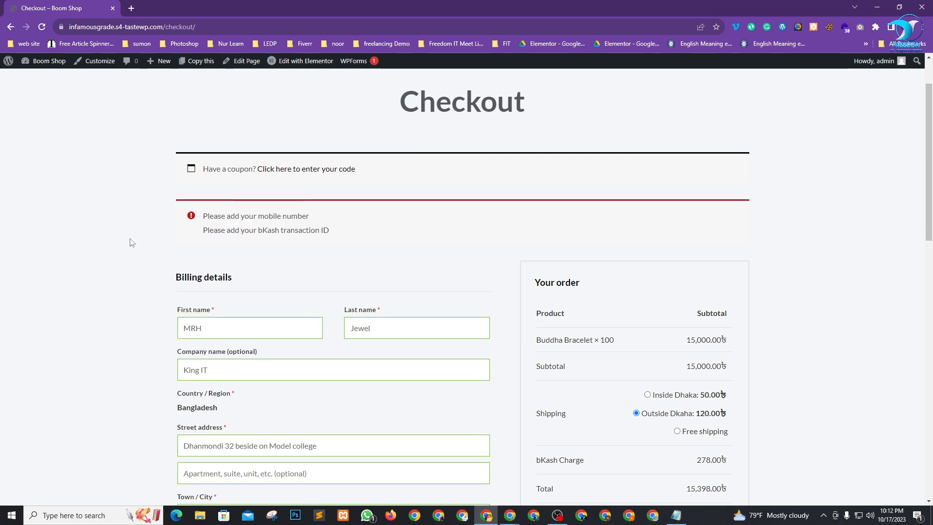
scroll(382, 298, down, 9)
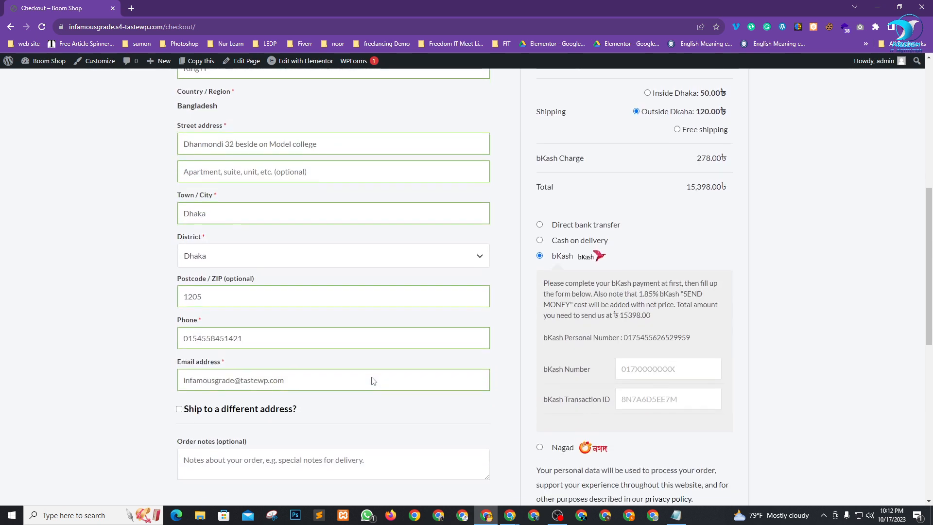
scroll(519, 358, up, 2)
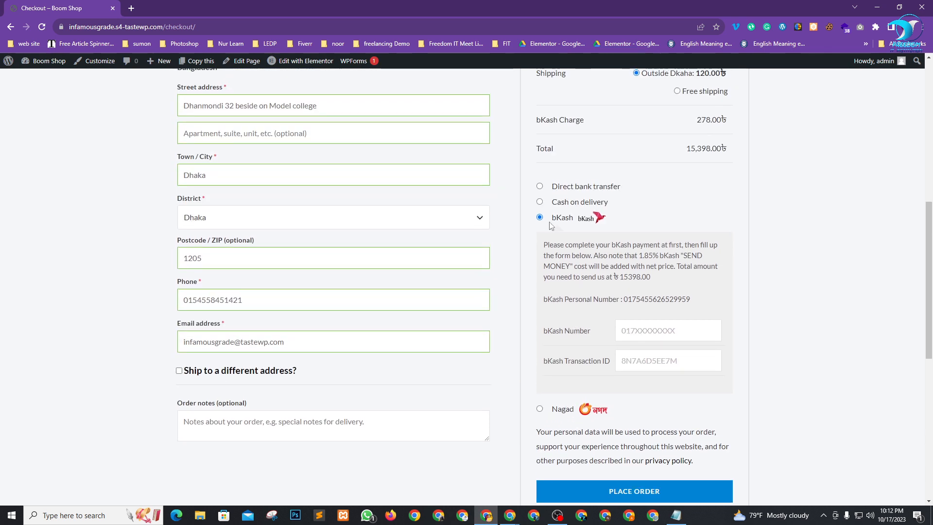
Switch payment to Cash on delivery and place the 15,120.00৳ order.
click(539, 202)
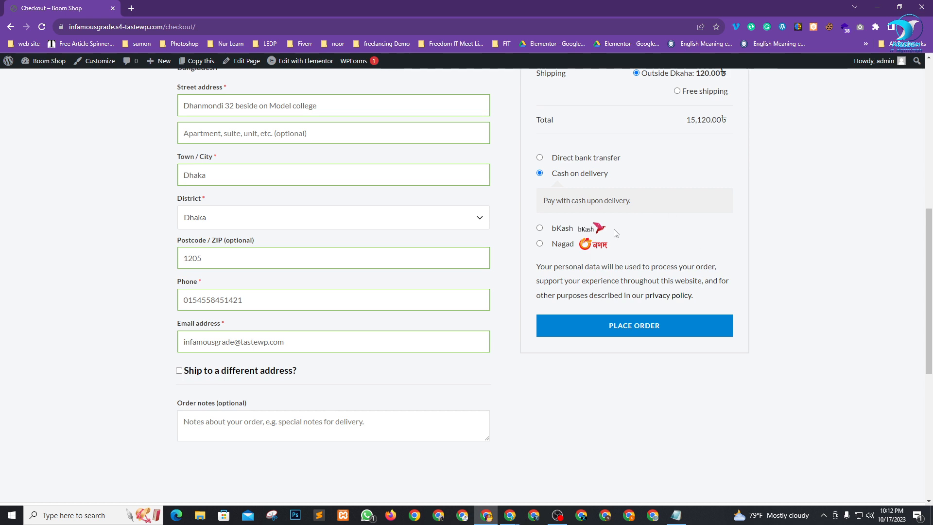
scroll(697, 257, up, 1)
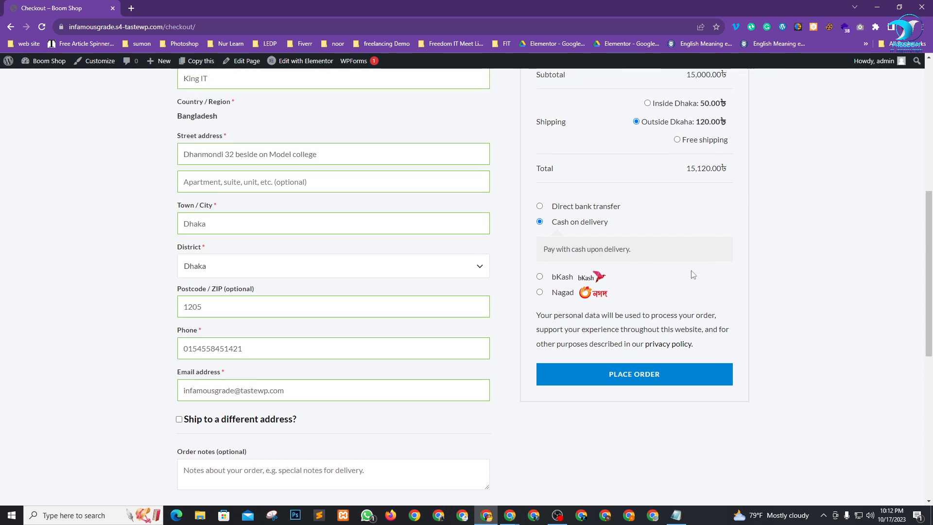
click(623, 375)
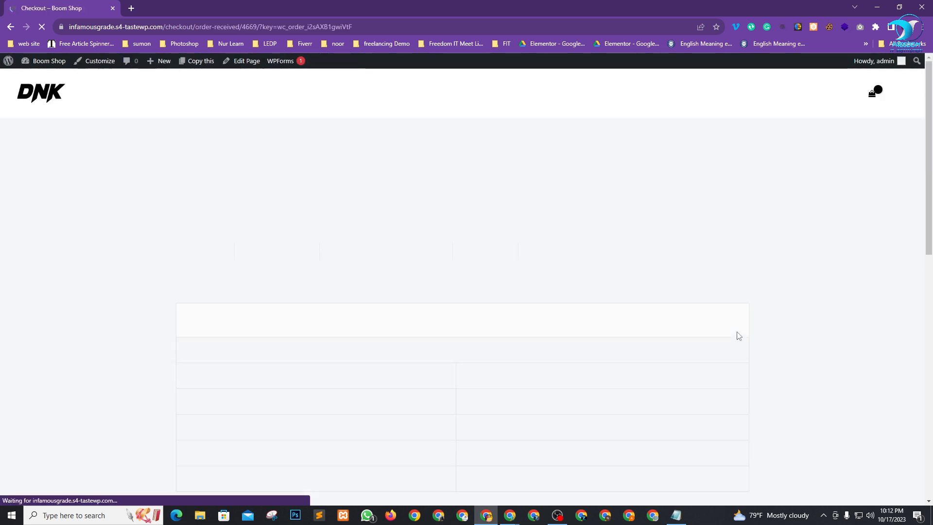
Review the order-received confirmation with its 15,120.00৳ total and payment method.
drag(172, 223, 356, 234)
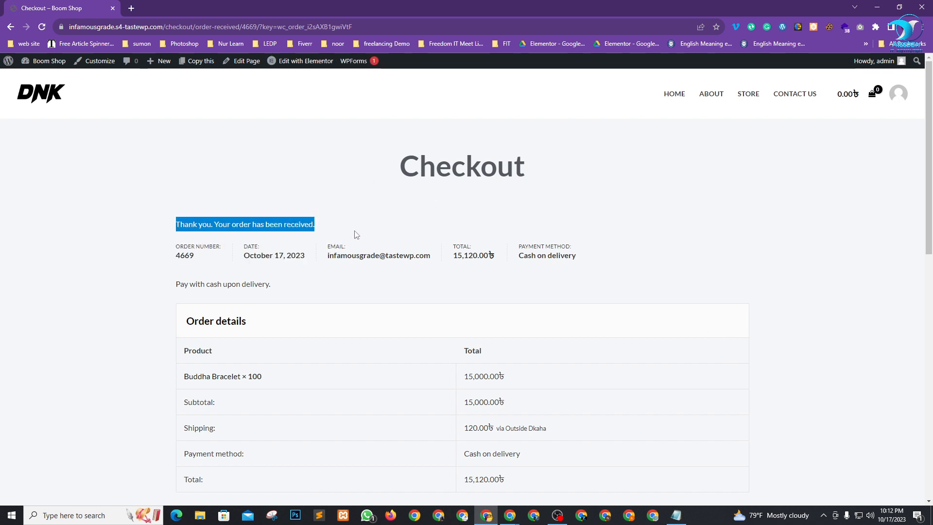
click(388, 235)
drag(452, 258, 491, 257)
click(510, 282)
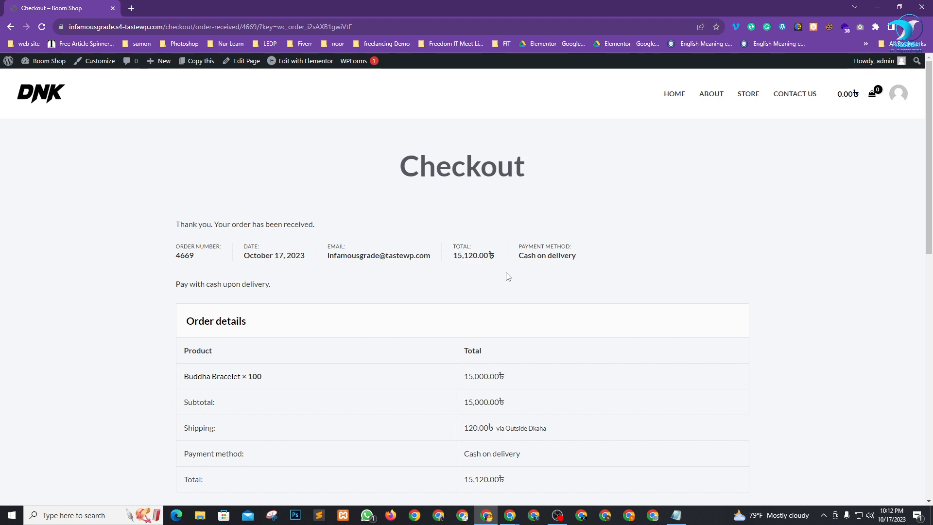
Check the customer name, company, street address and phone number in the billing address.
scroll(506, 276, down, 7)
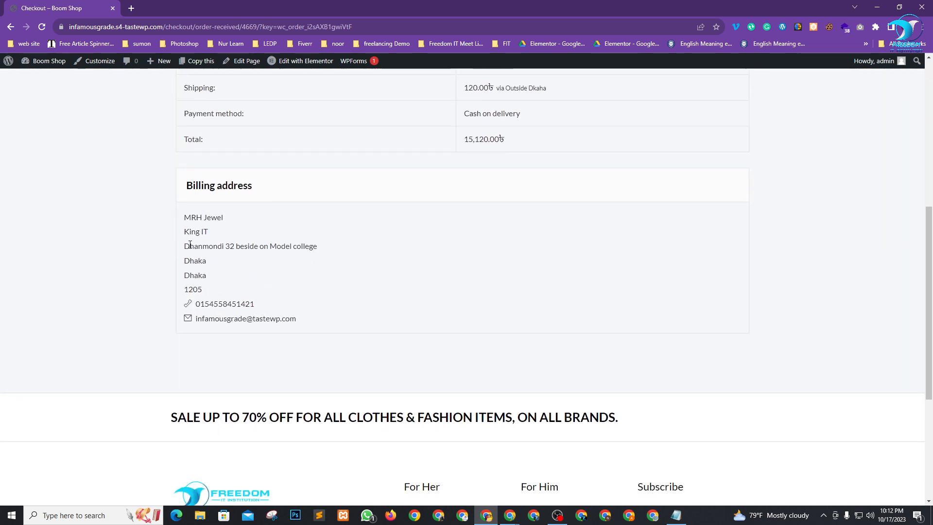
drag(182, 217, 253, 219)
click(217, 221)
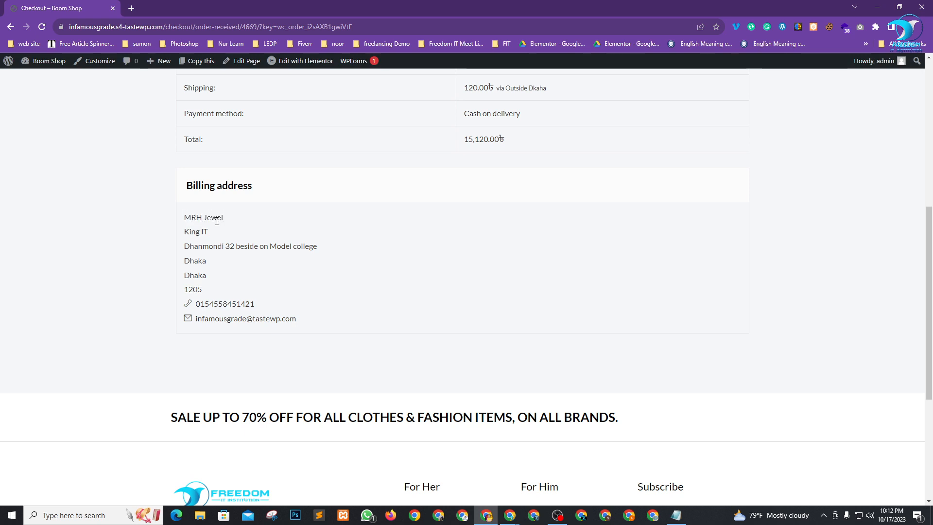
drag(189, 232, 299, 252)
click(248, 239)
click(289, 269)
drag(204, 230, 190, 227)
click(278, 238)
scroll(244, 237, down, 1)
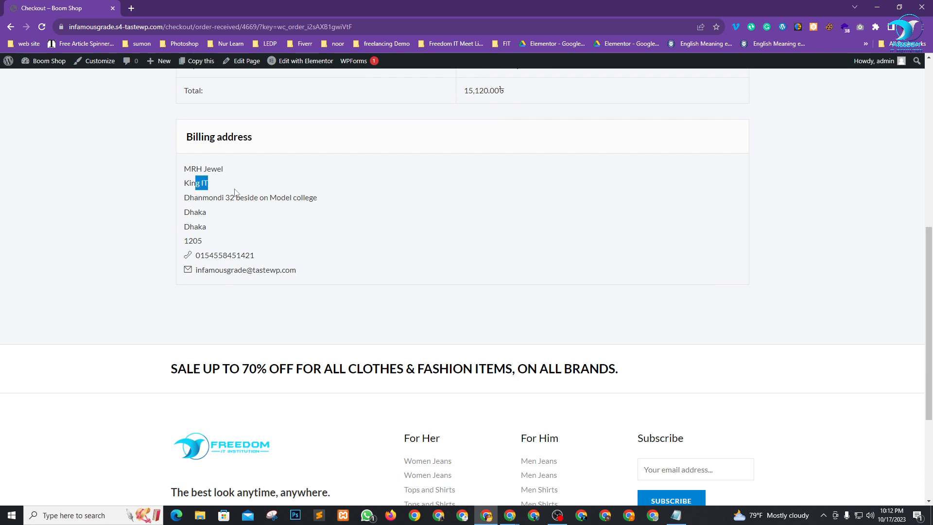
click(235, 192)
scroll(303, 223, down, 2)
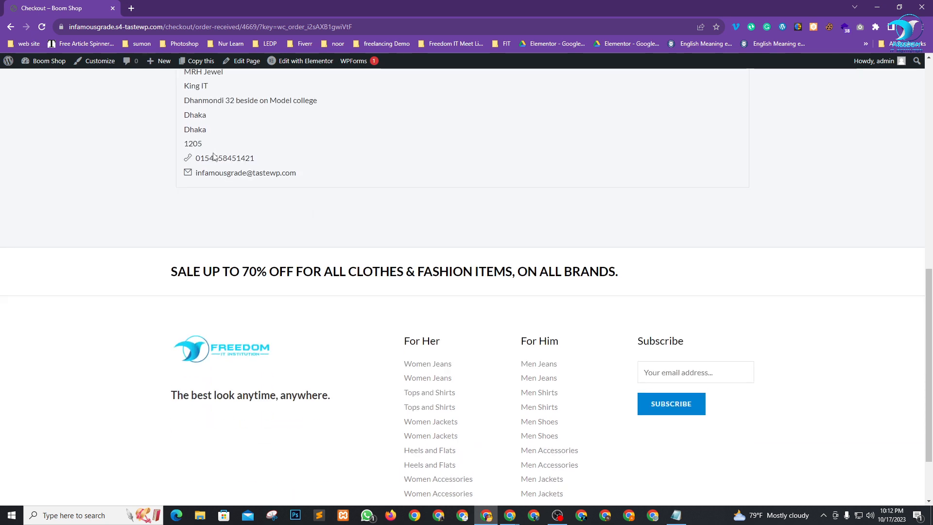
double_click(199, 158)
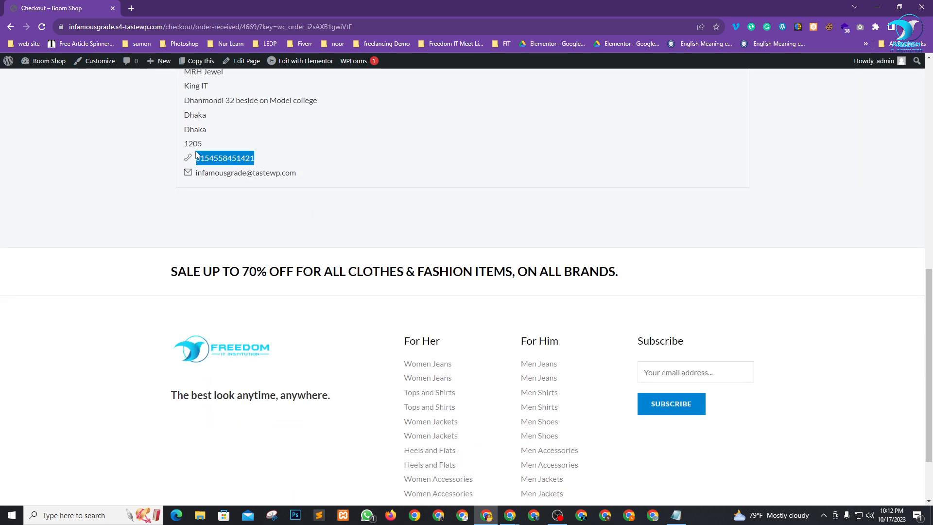
click(449, 158)
Return to the WooCommerce settings window from the Chrome taskbar previews.
scroll(481, 227, up, 9)
scroll(485, 231, up, 1)
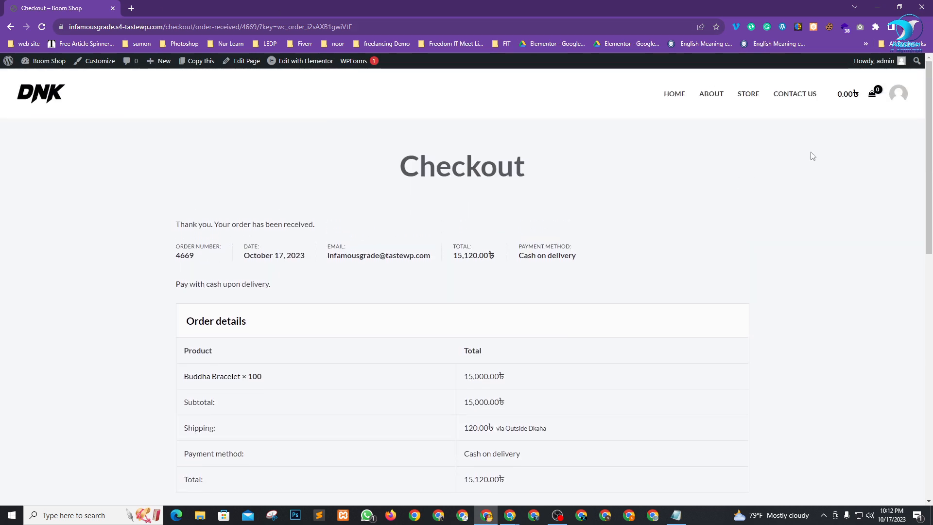
mouse_move(510, 514)
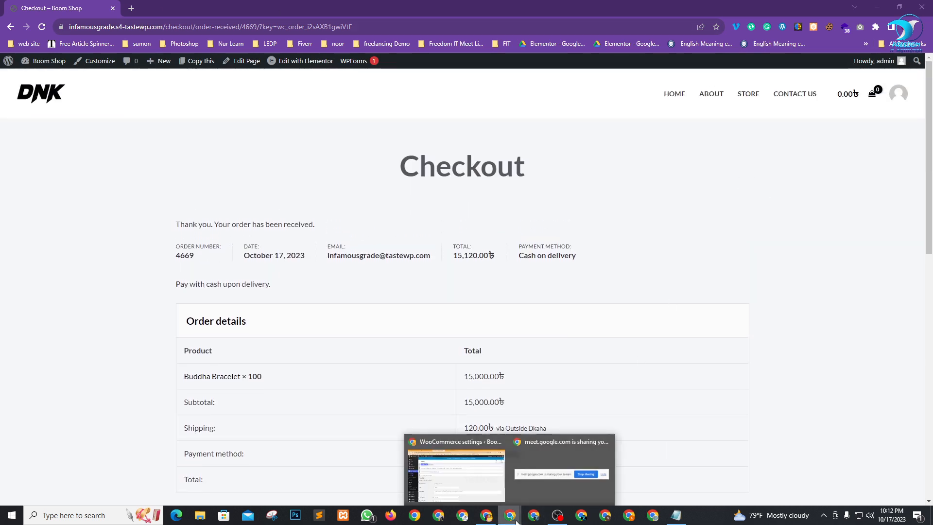
click(469, 461)
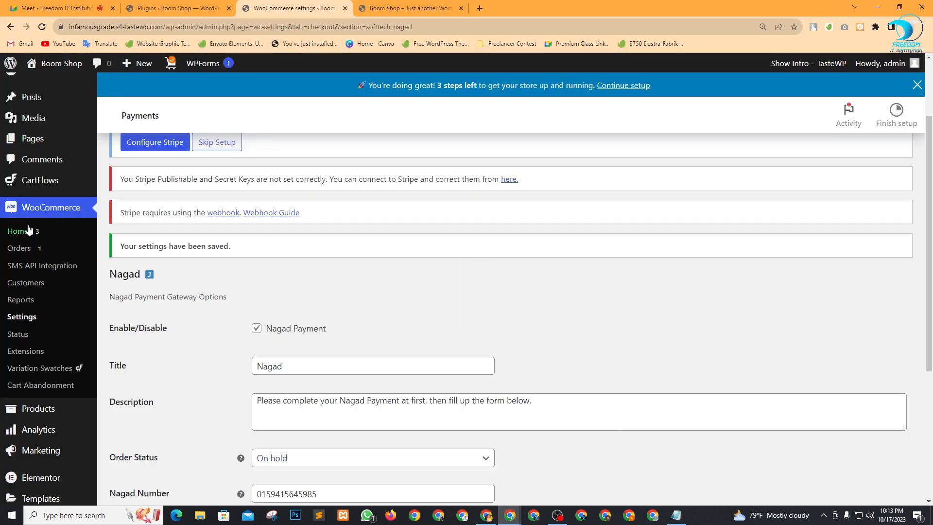
Open WooCommerce Orders and filter to the Processing (2) orders.
click(26, 251)
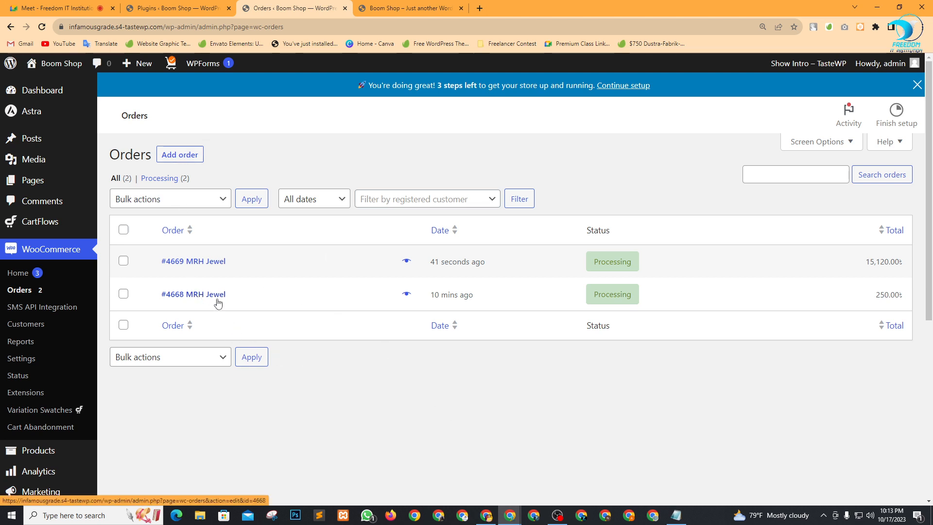
click(165, 179)
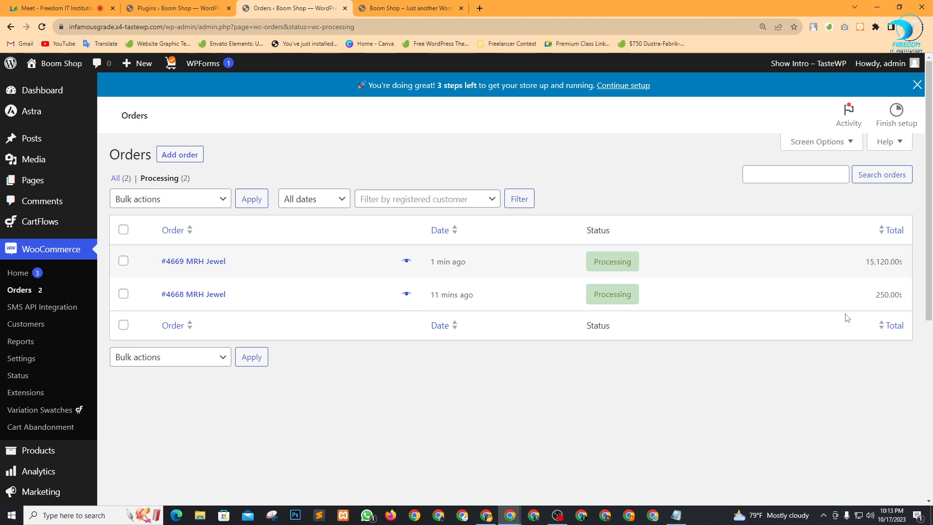
Preview the older 250.00৳ order, checking its customer, product and 200.00 product total.
click(407, 295)
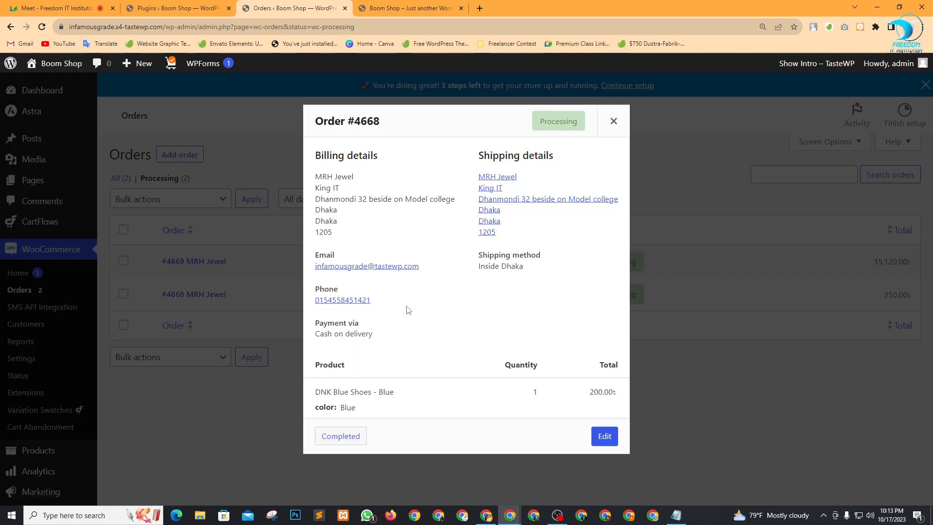
drag(315, 184, 353, 176)
drag(321, 392, 383, 394)
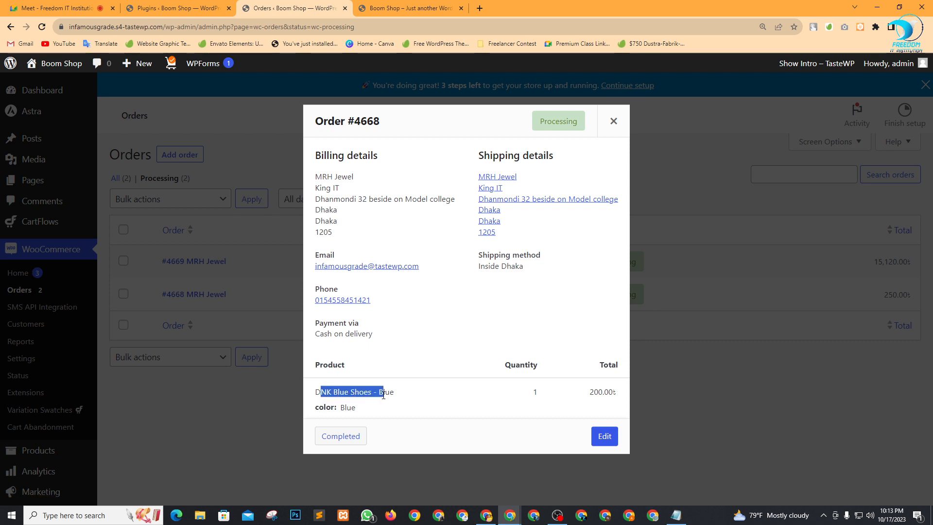
click(416, 394)
drag(590, 393, 608, 393)
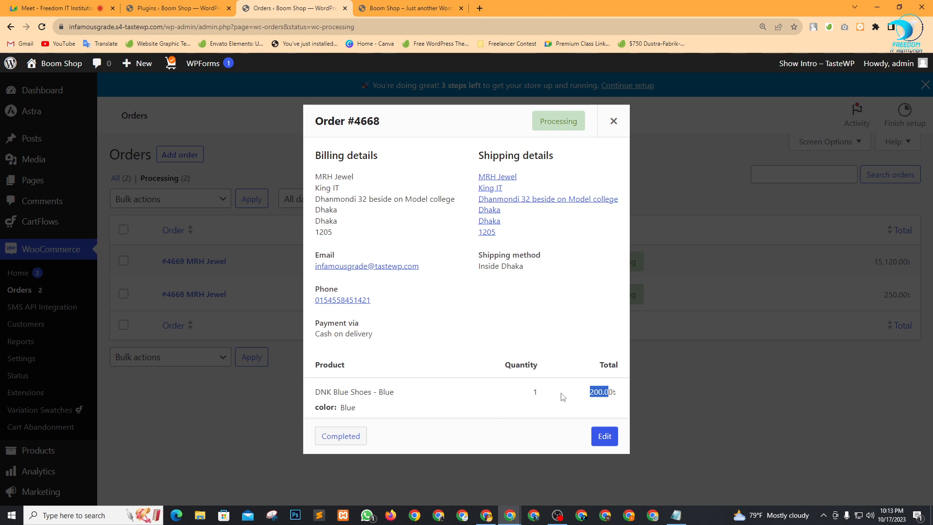
click(456, 394)
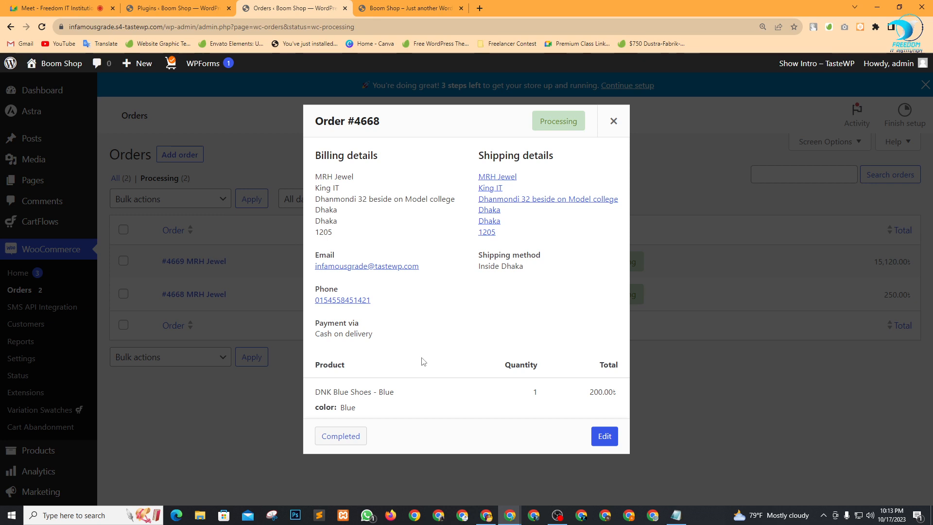
Mark order #4668 as Completed and show all orders again.
click(346, 438)
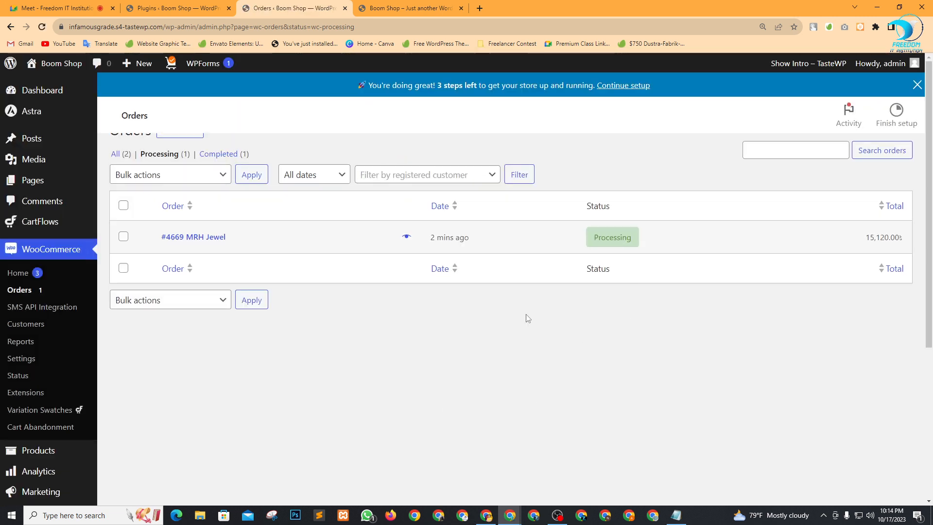
click(126, 178)
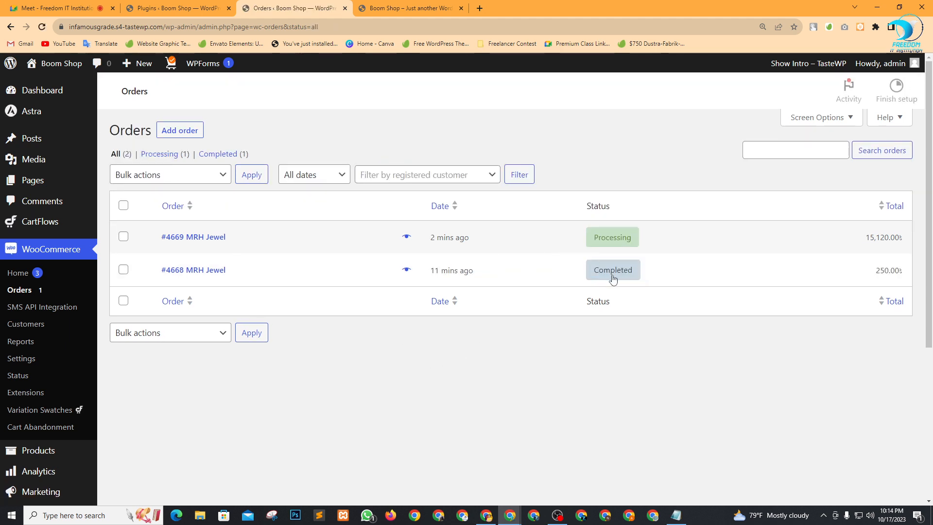
mouse_move(631, 272)
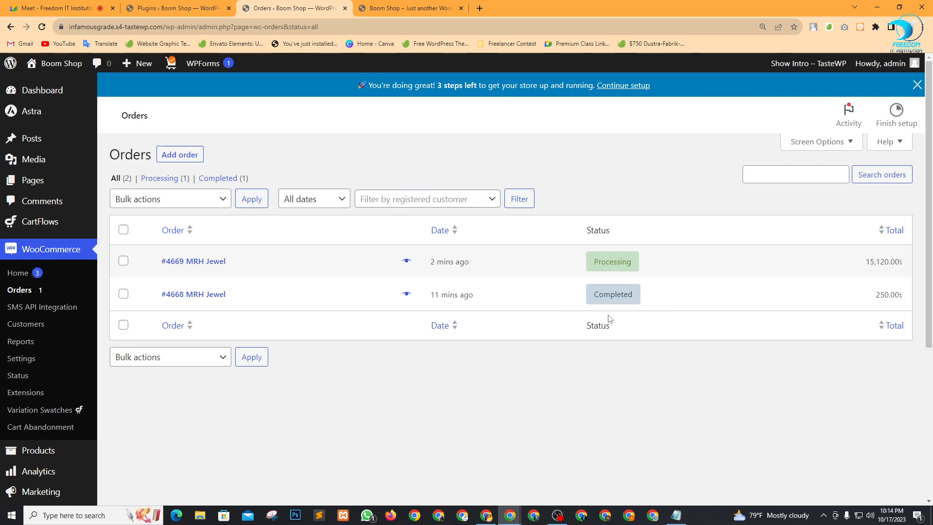
Switch WooCommerce Home stats from week to date to month to date (250.00৳, 1 order).
click(51, 250)
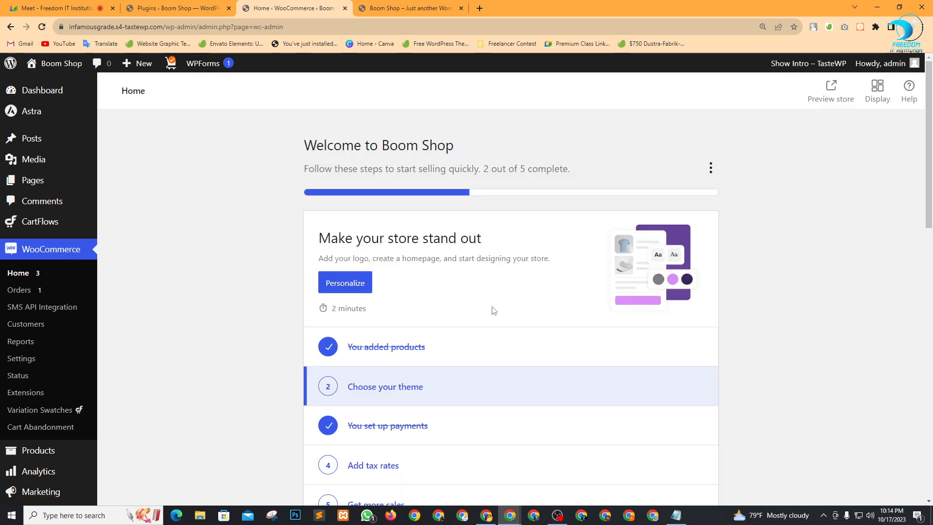
scroll(493, 310, down, 15)
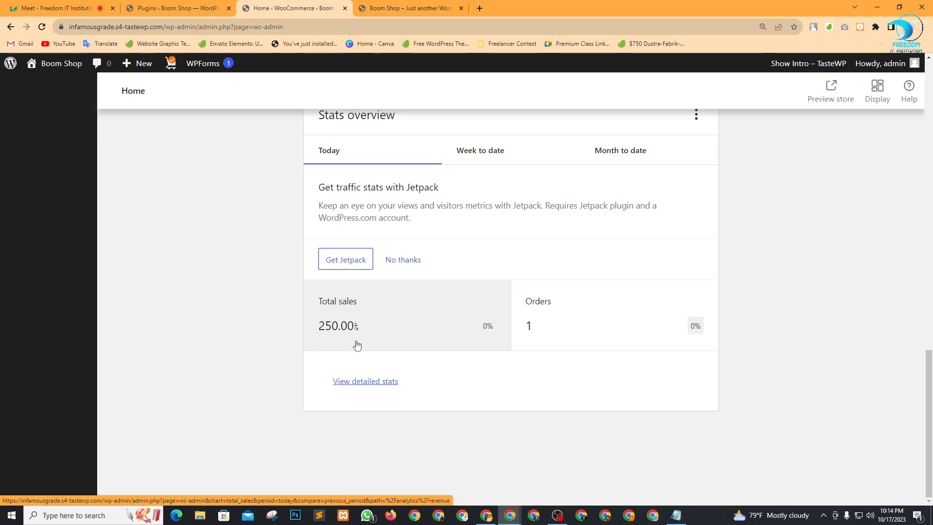
click(516, 155)
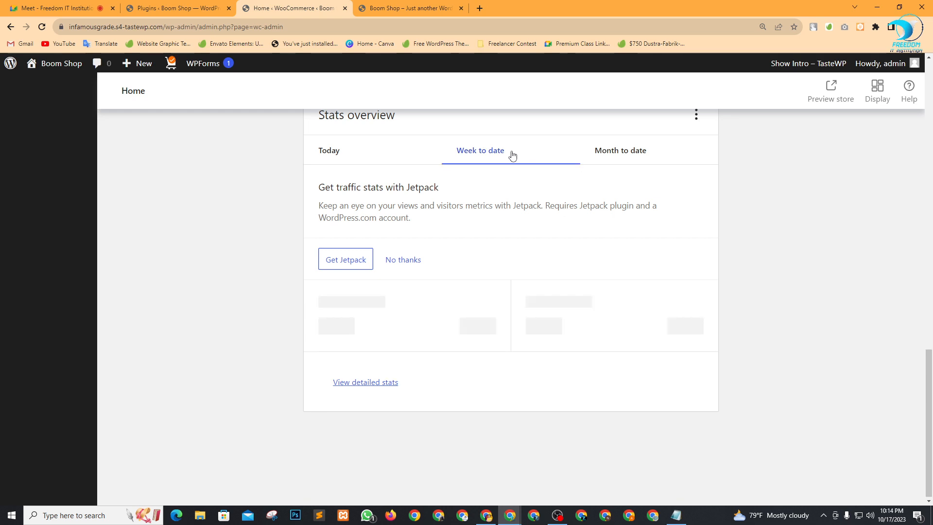
click(666, 156)
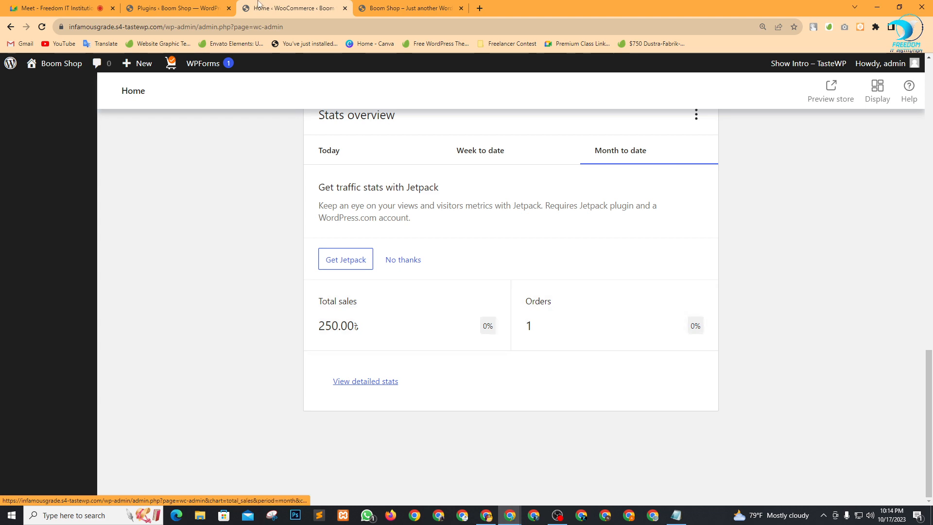
click(174, 8)
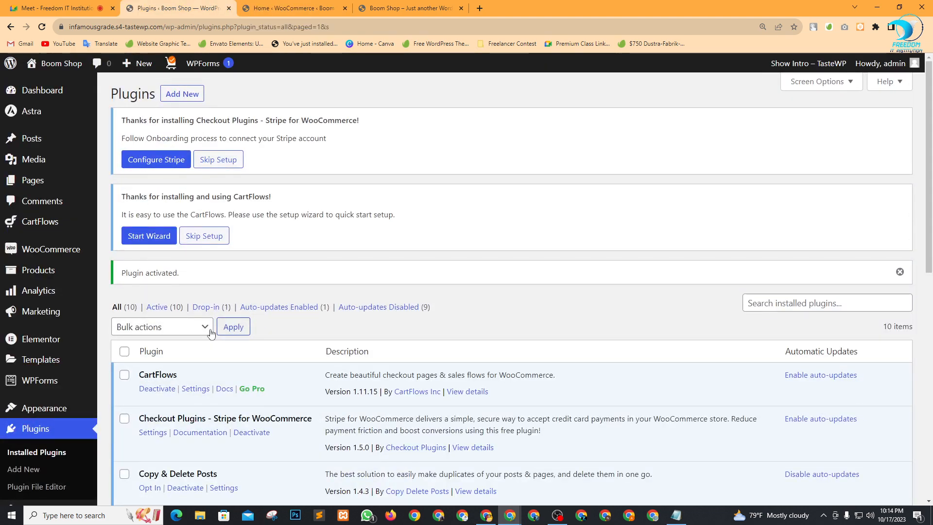
Mark the processing Buddha Bracelet order Completed from its Orders preview, then return to Home.
scroll(58, 330, down, 4)
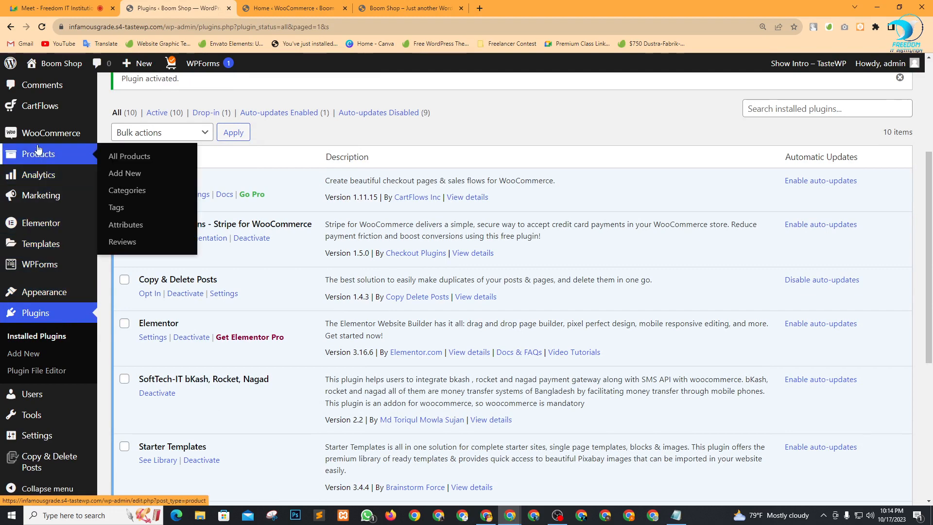
mouse_move(39, 137)
click(122, 152)
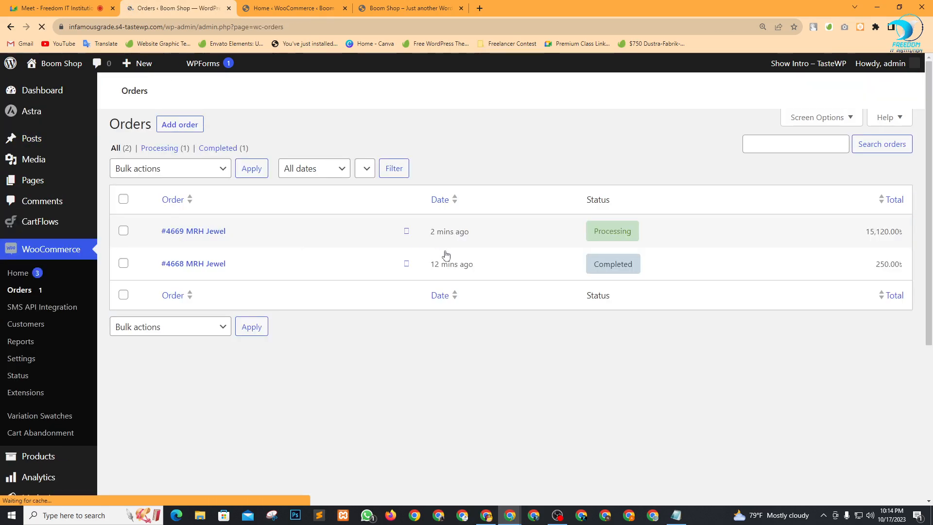
click(407, 236)
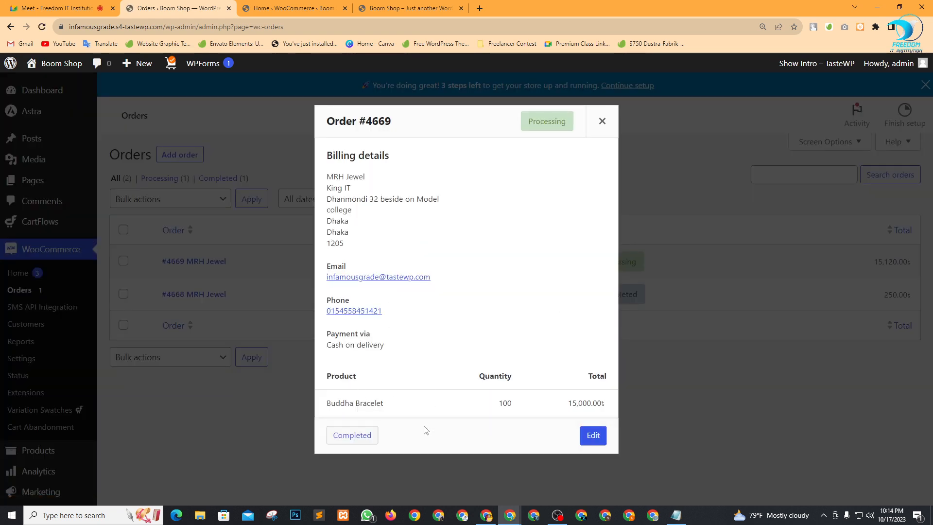
click(357, 439)
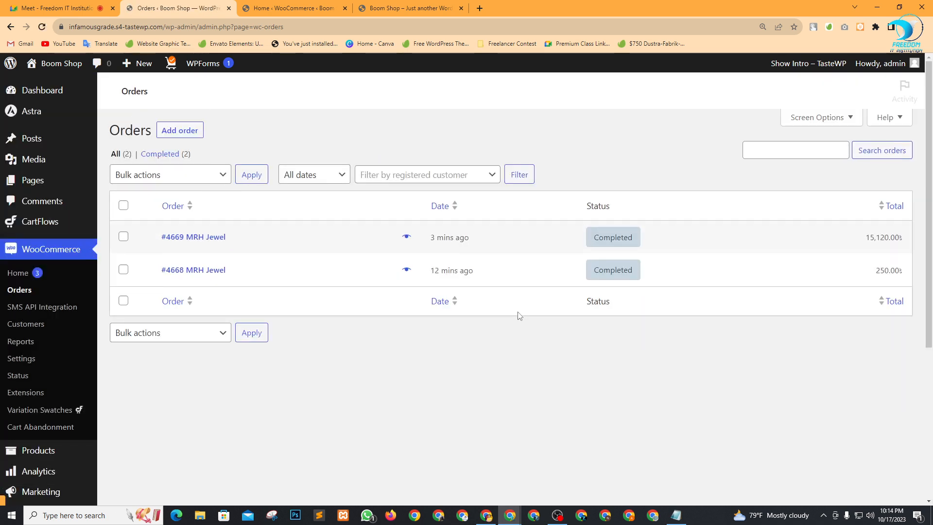
click(294, 8)
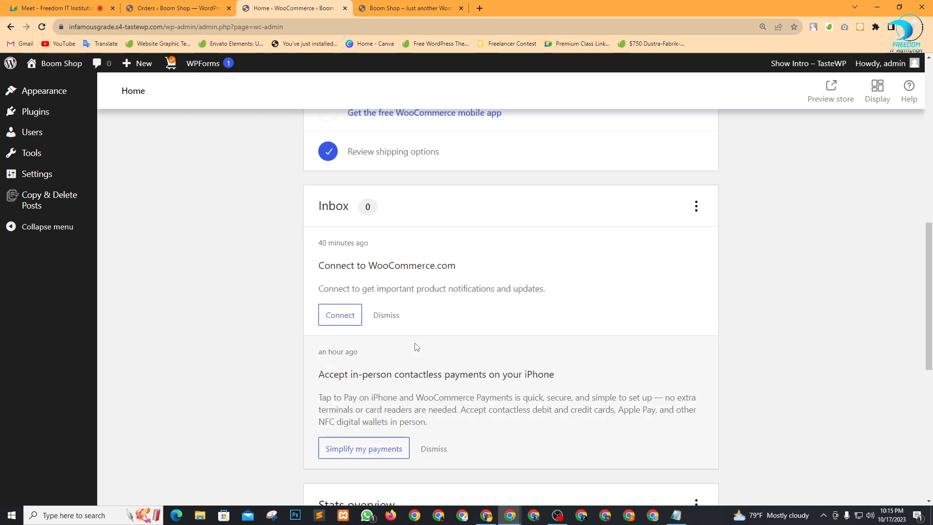
scroll(416, 346, down, 7)
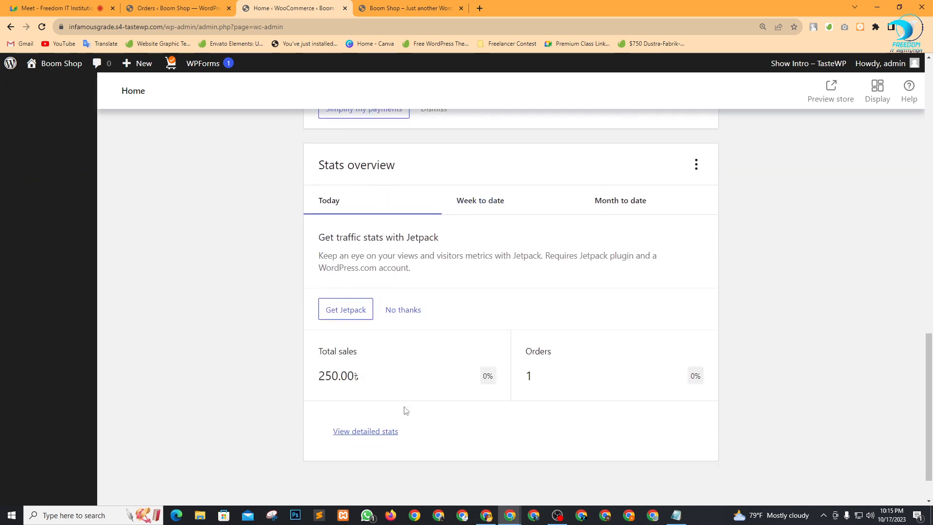
click(385, 430)
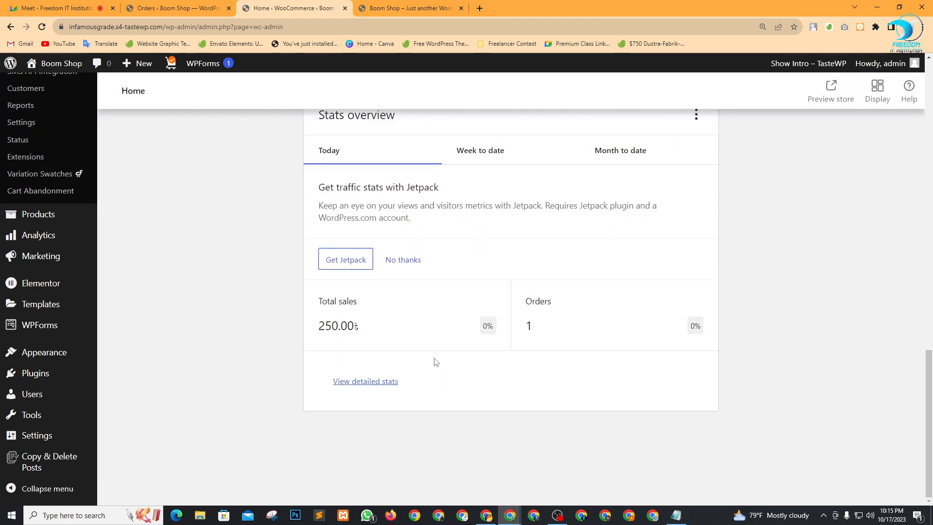
click(378, 337)
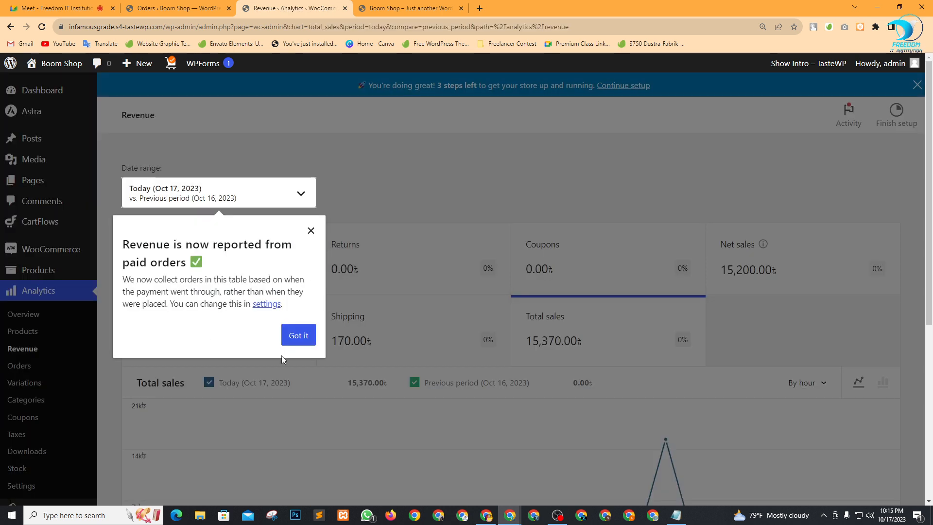
click(298, 336)
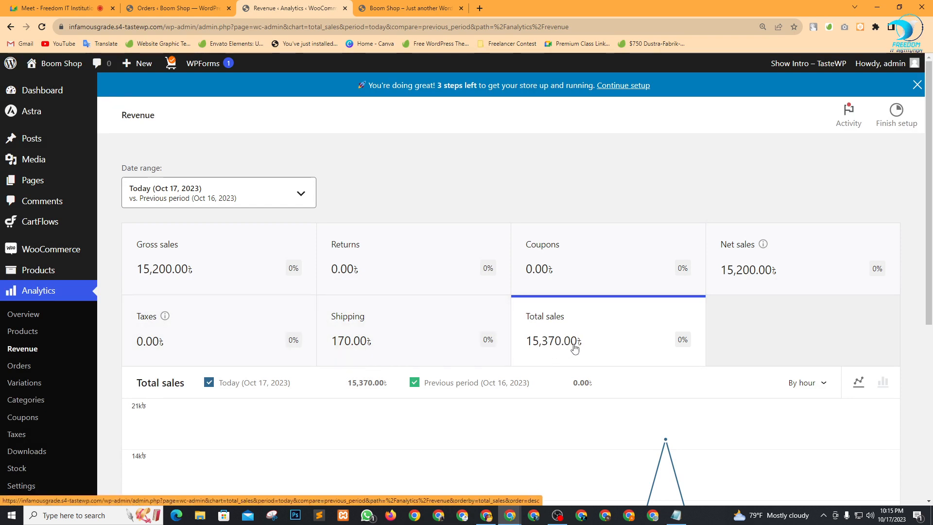
click(51, 297)
scroll(419, 316, down, 2)
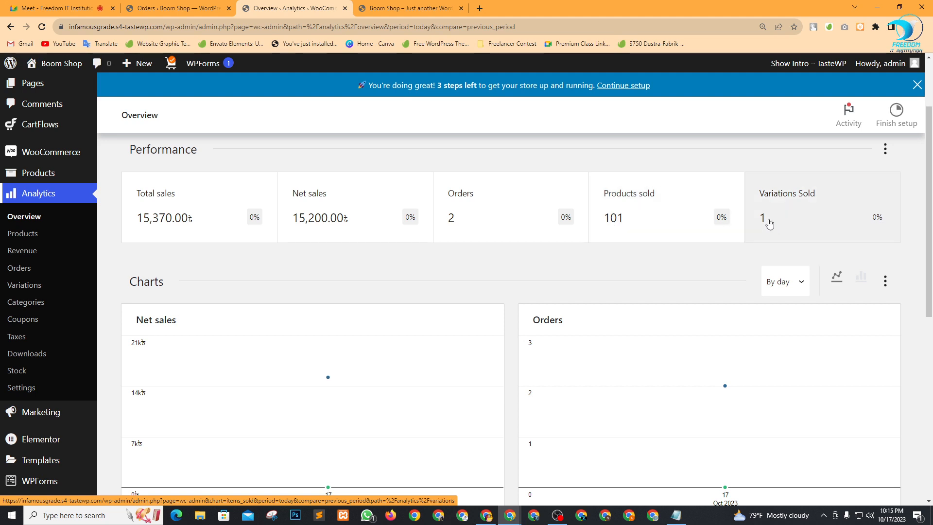
scroll(440, 308, down, 6)
scroll(225, 331, down, 1)
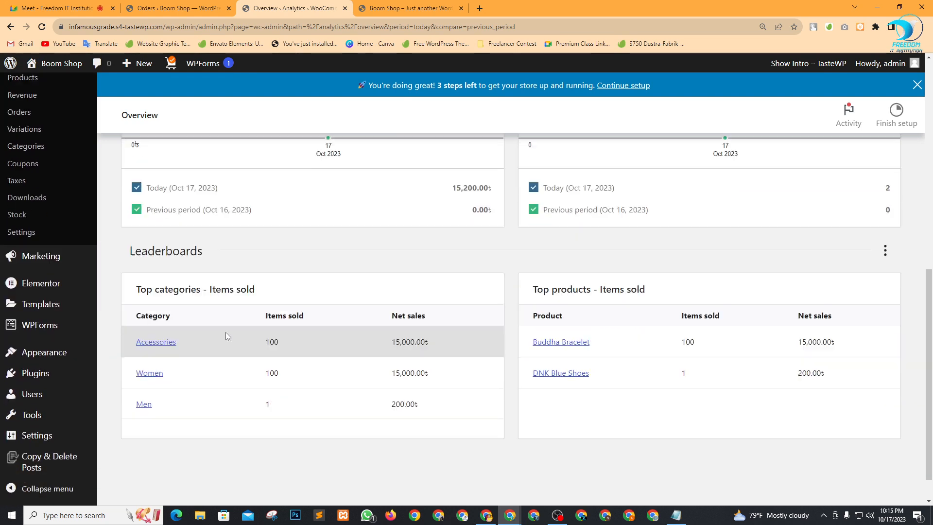
scroll(472, 433, up, 2)
scroll(470, 433, up, 7)
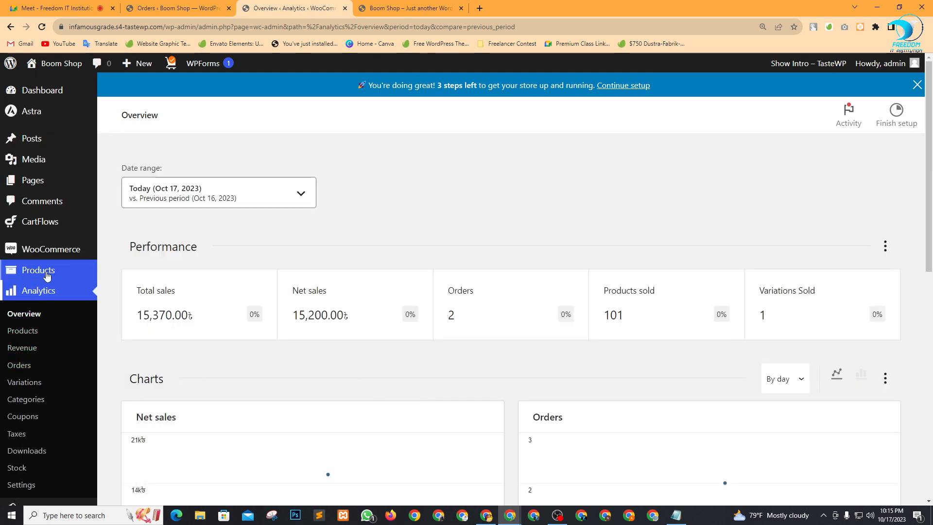
mouse_move(47, 252)
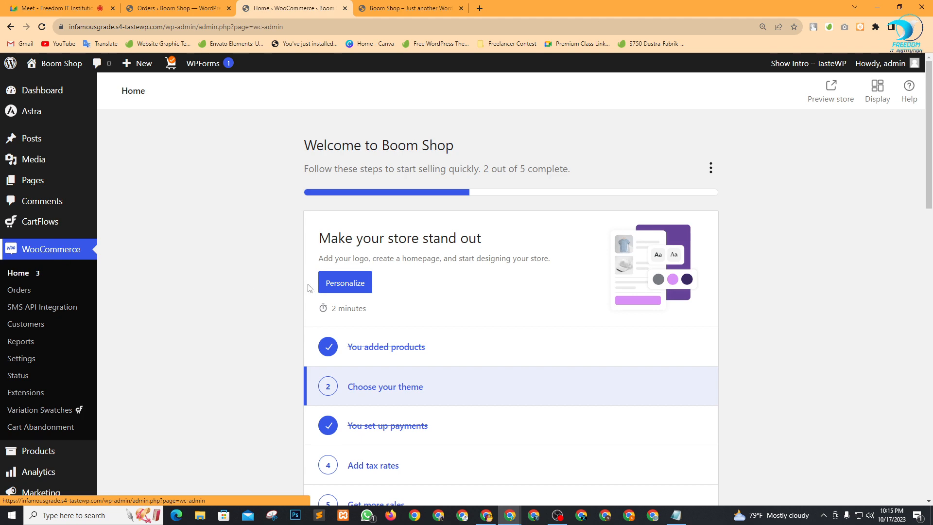
Set Home stats to month to date and open the detailed Analytics overview.
scroll(535, 364, down, 15)
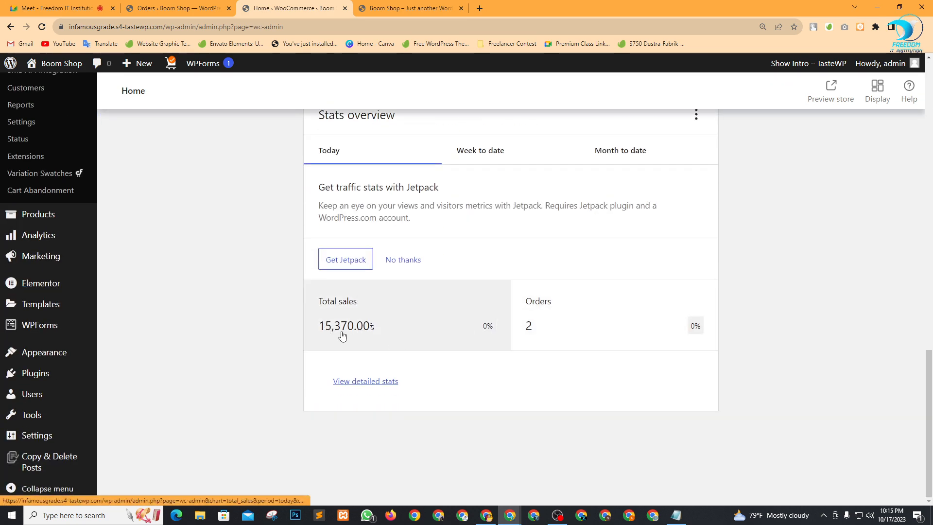
click(487, 158)
click(626, 155)
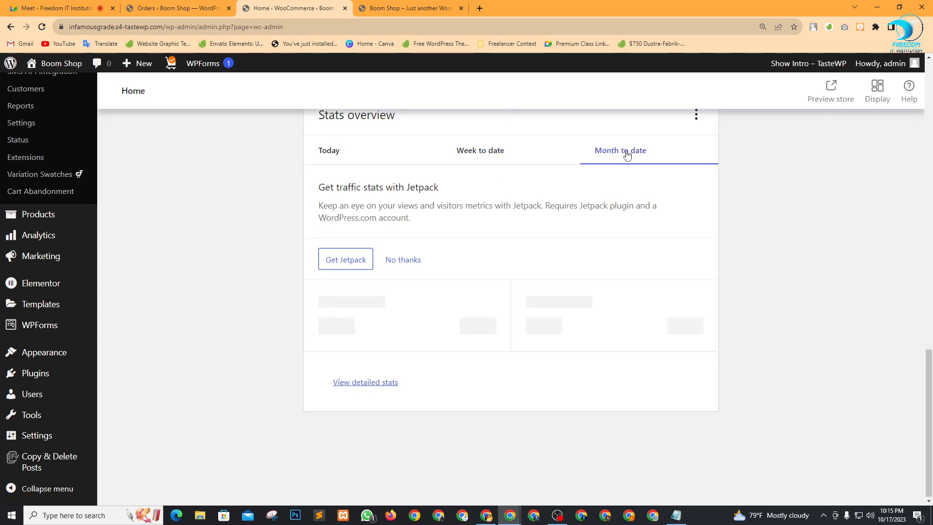
click(369, 381)
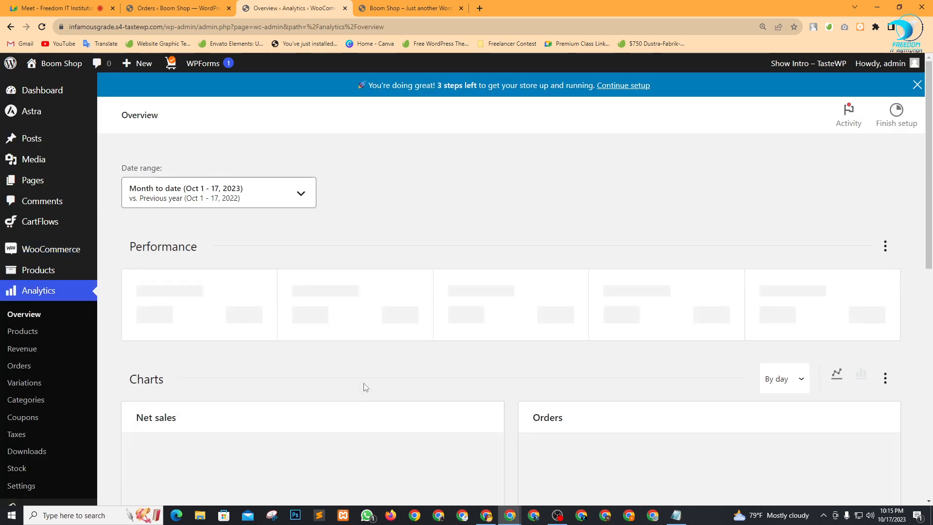
Review the 15,200.00৳ net sales and 2-orders charts, then return to the Meet call.
scroll(510, 330, down, 3)
scroll(491, 327, down, 3)
scroll(492, 342, up, 2)
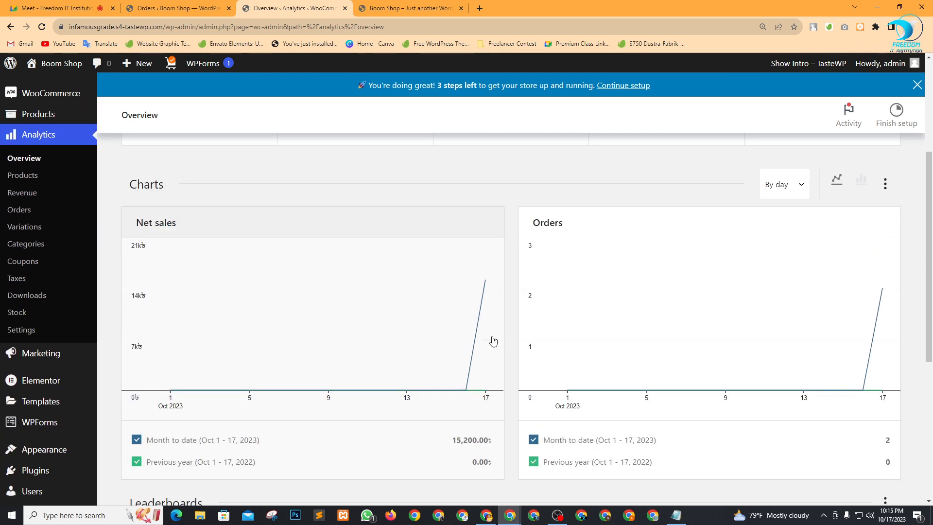
mouse_move(484, 292)
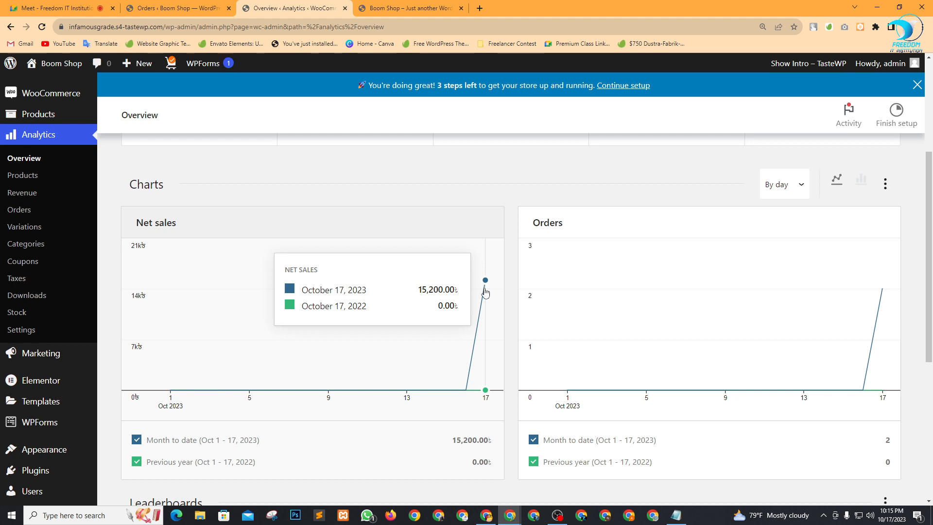
scroll(484, 291, down, 5)
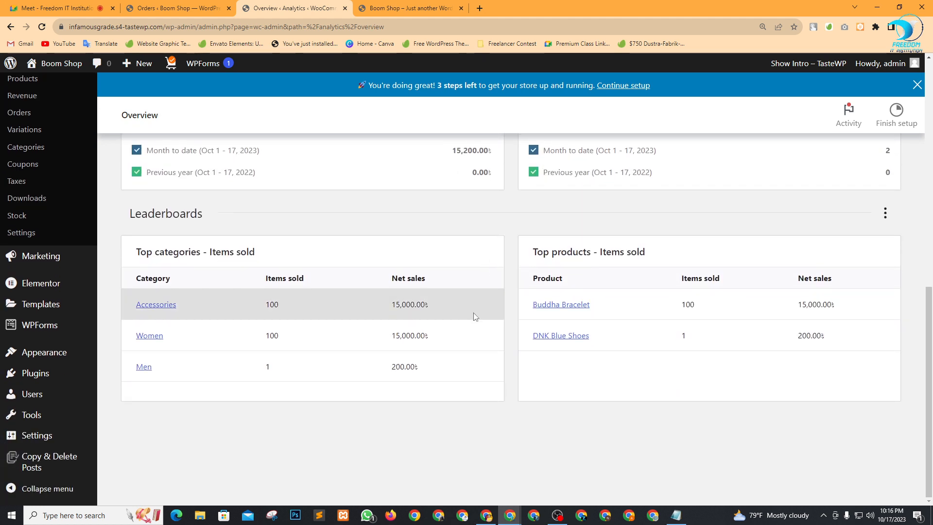
click(56, 8)
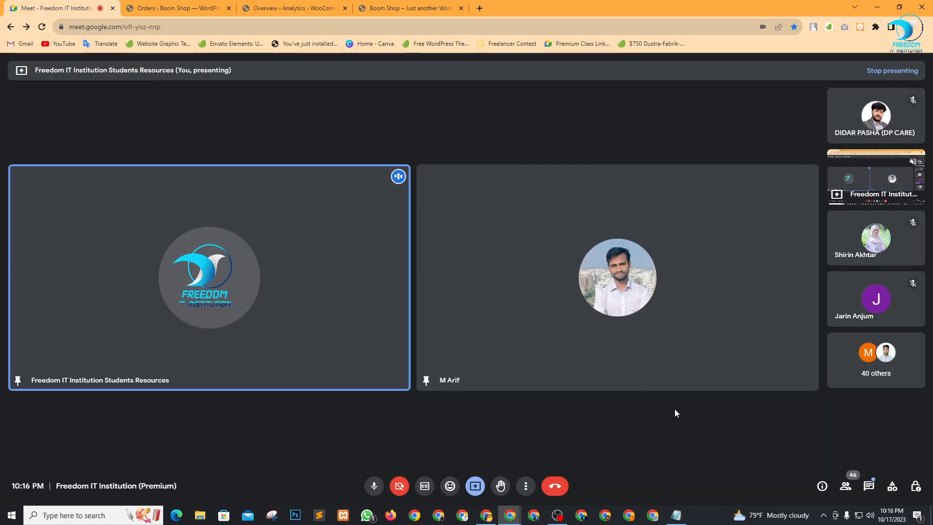
Go back from the Meet call to the WooCommerce Analytics overview with its leaderboards.
mouse_move(597, 278)
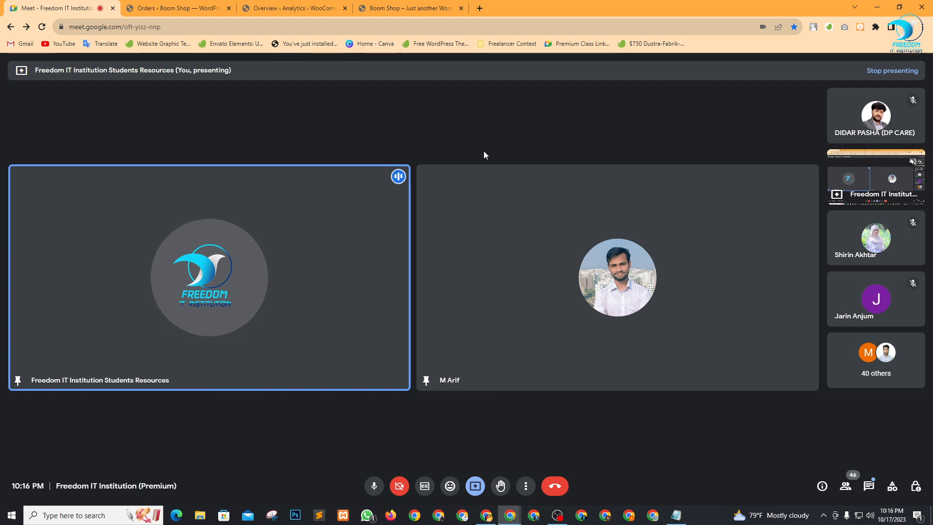
click(296, 8)
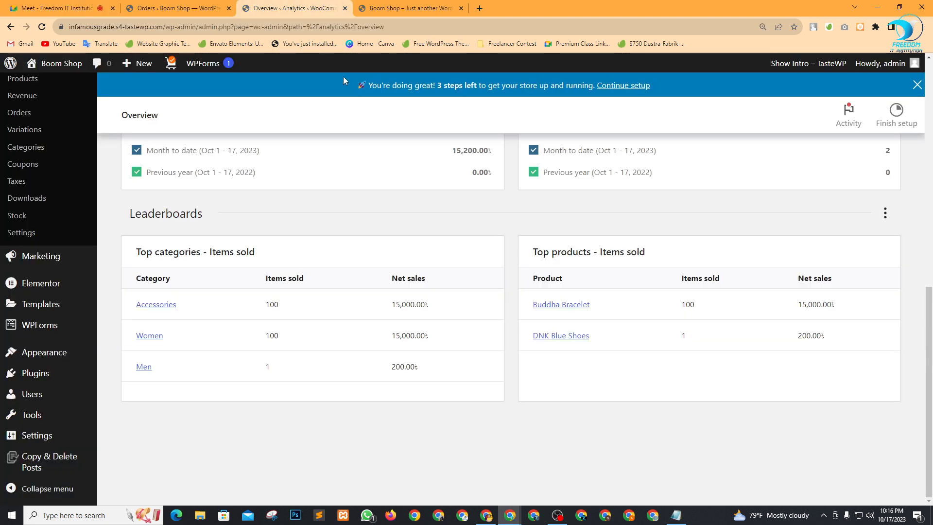
Open the WooCommerce General settings showing the store's Dhaka, Bangladesh address.
click(383, 8)
click(292, 8)
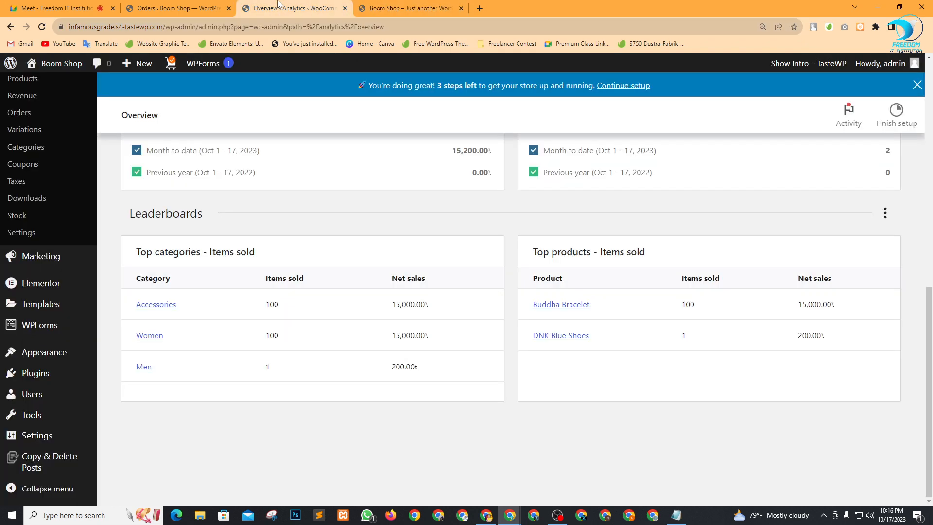
click(171, 5)
click(265, 5)
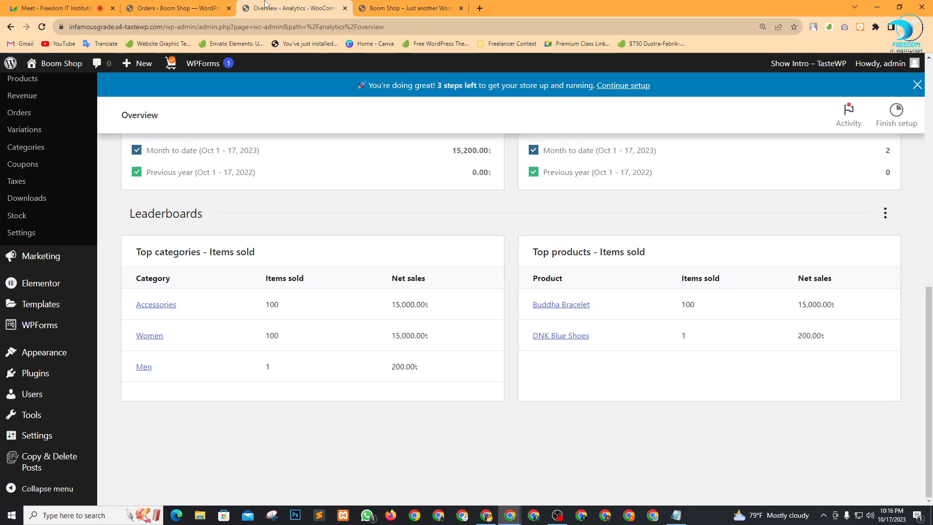
scroll(312, 322, up, 9)
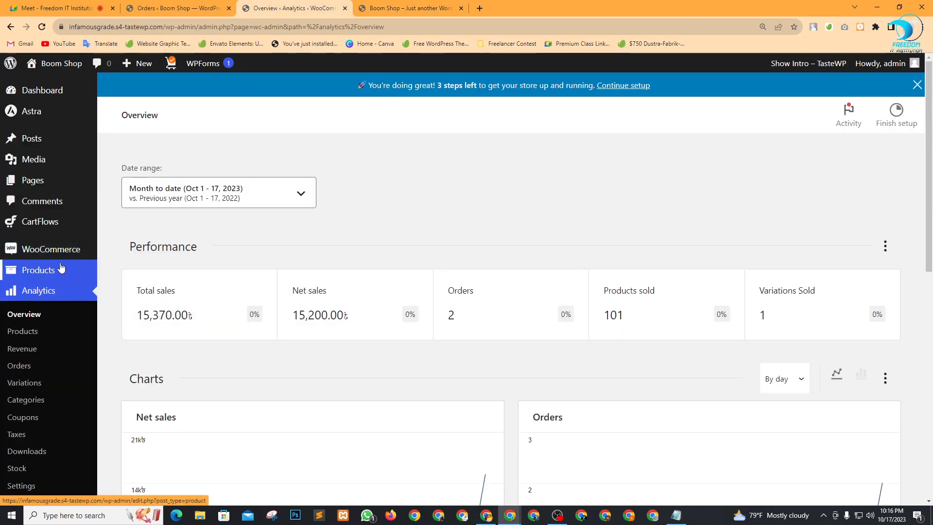
mouse_move(78, 250)
click(141, 343)
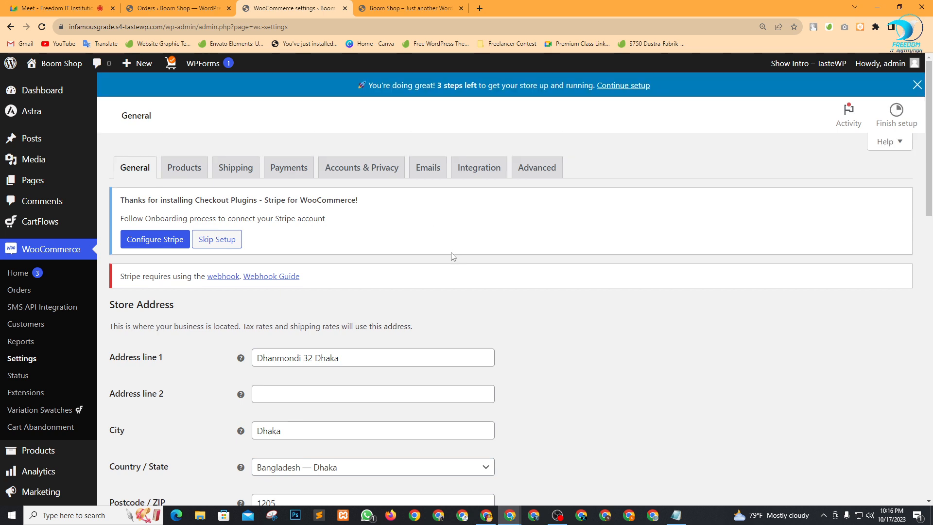
Look through the WooCommerce Accounts & Privacy settings.
click(358, 173)
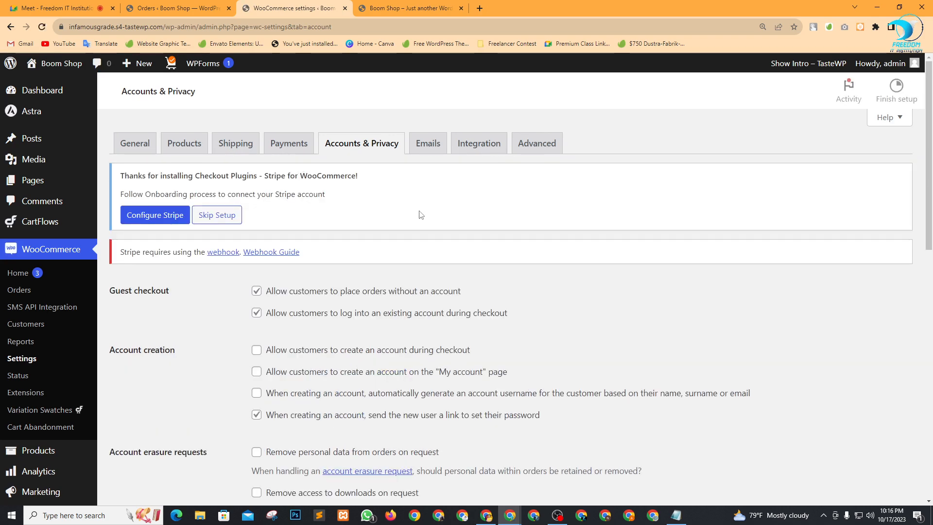
scroll(421, 215, down, 15)
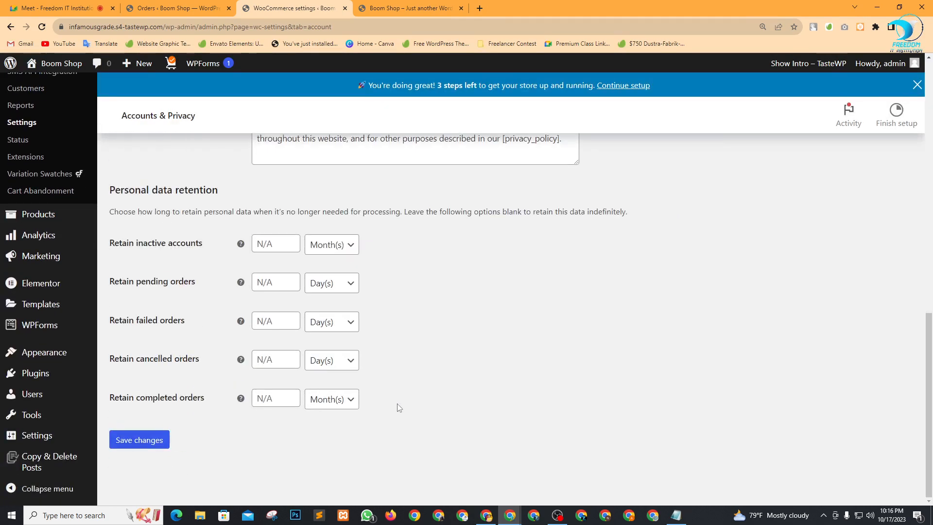
scroll(398, 407, up, 15)
Switch to the Emails settings and scroll through the notification email list.
click(423, 172)
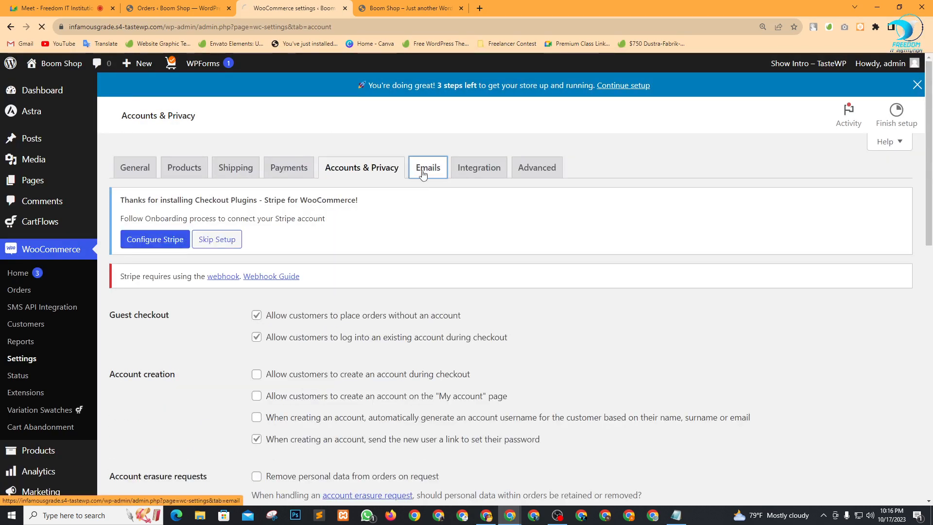
scroll(339, 261, down, 4)
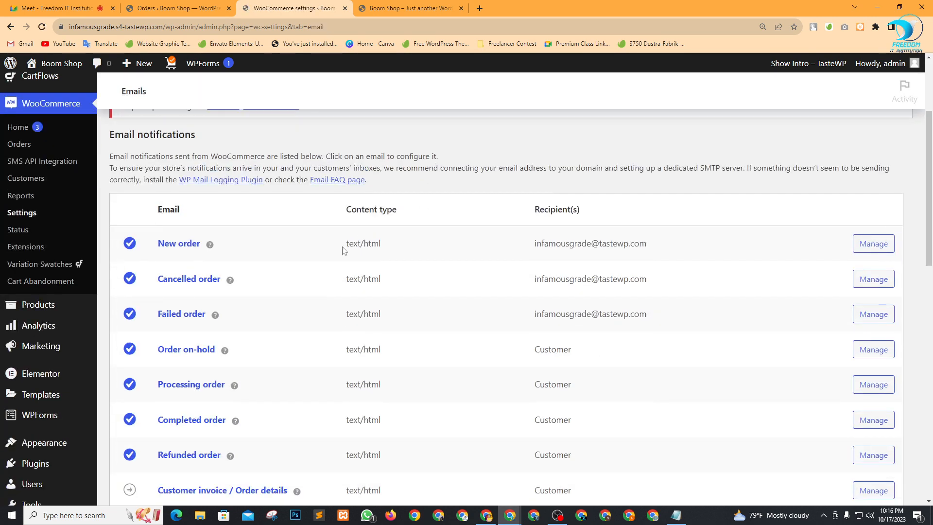
scroll(582, 209, down, 3)
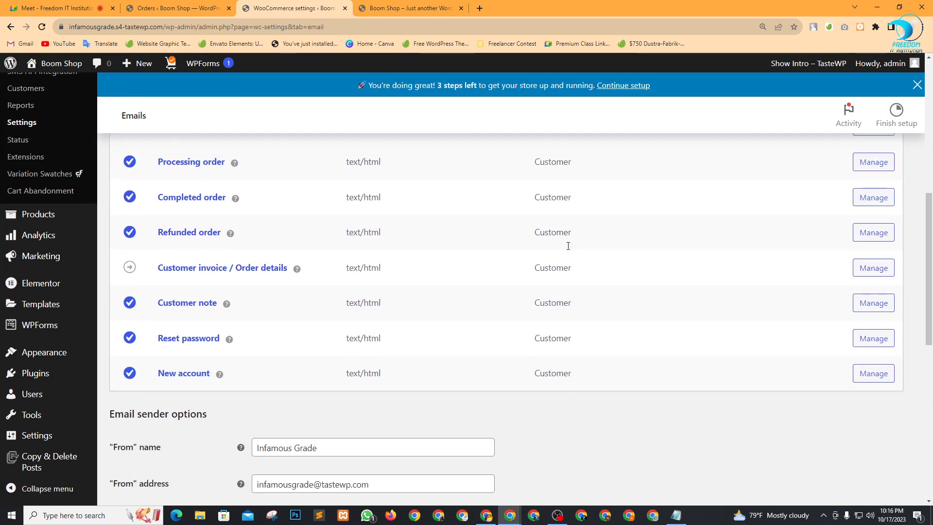
scroll(558, 272, up, 5)
scroll(534, 292, down, 8)
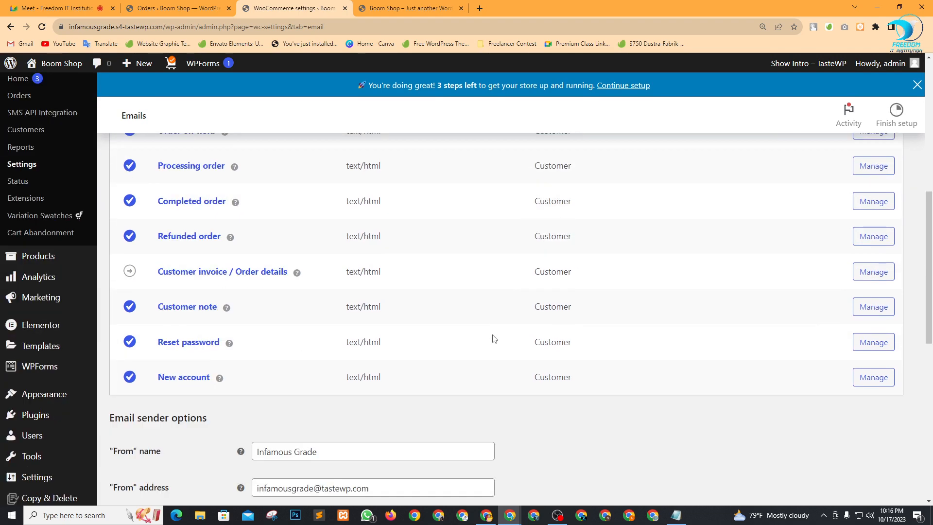
Change the email "From" name from Infamous Grade to Boom & Cool Shop and save.
drag(324, 214, 210, 209)
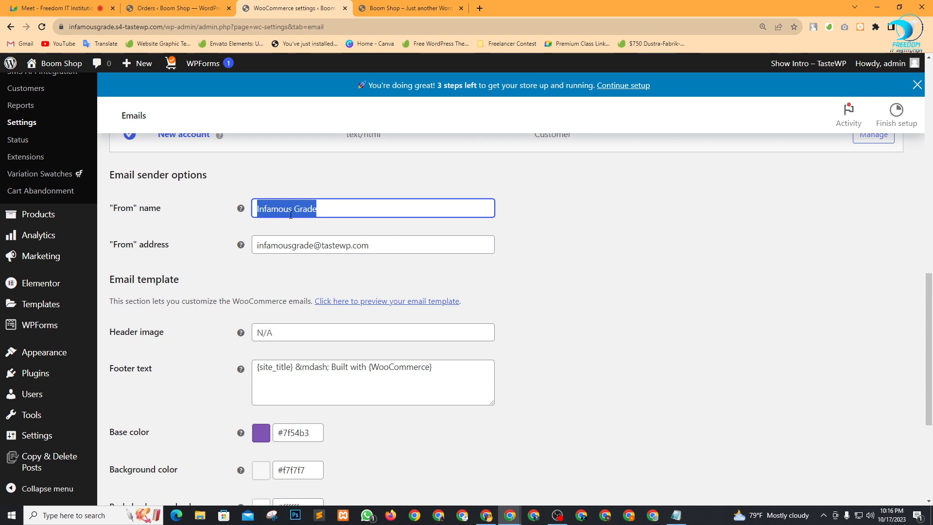
text(Boom Shop)
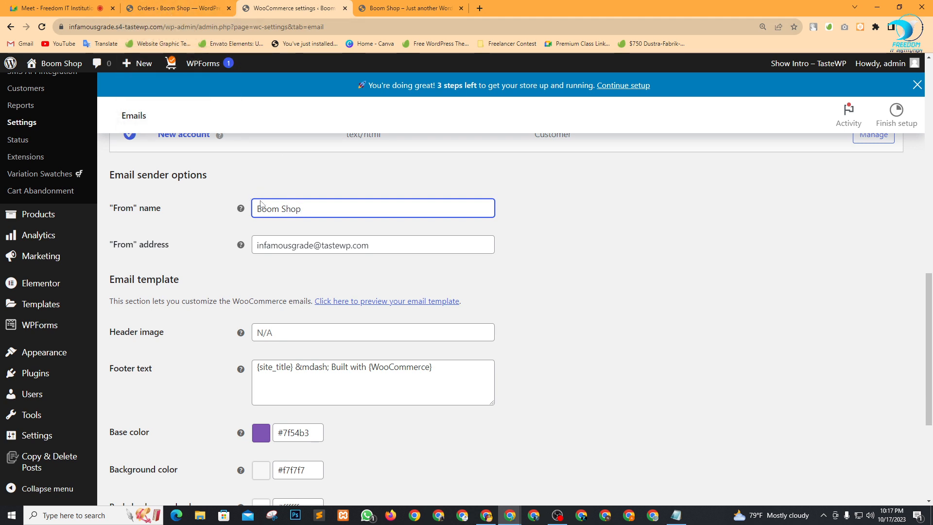
click(281, 209)
text(&)
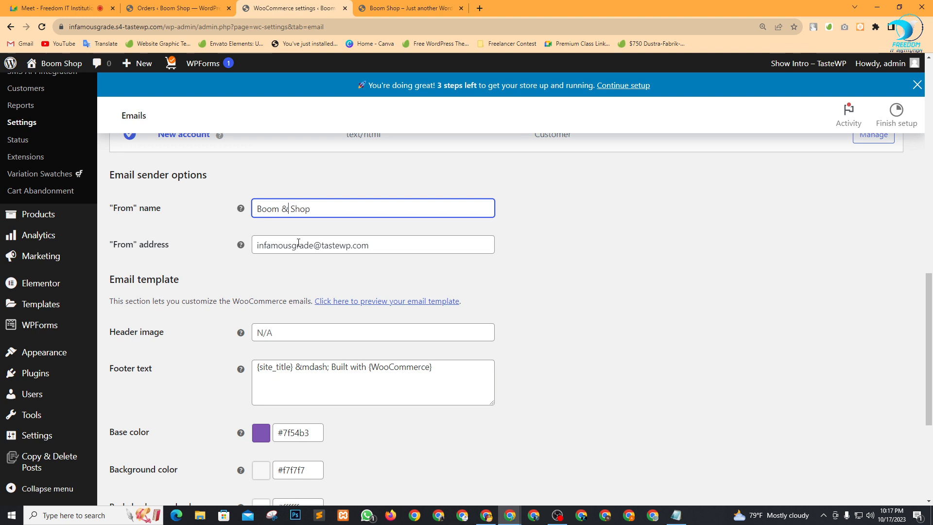
text( Cool)
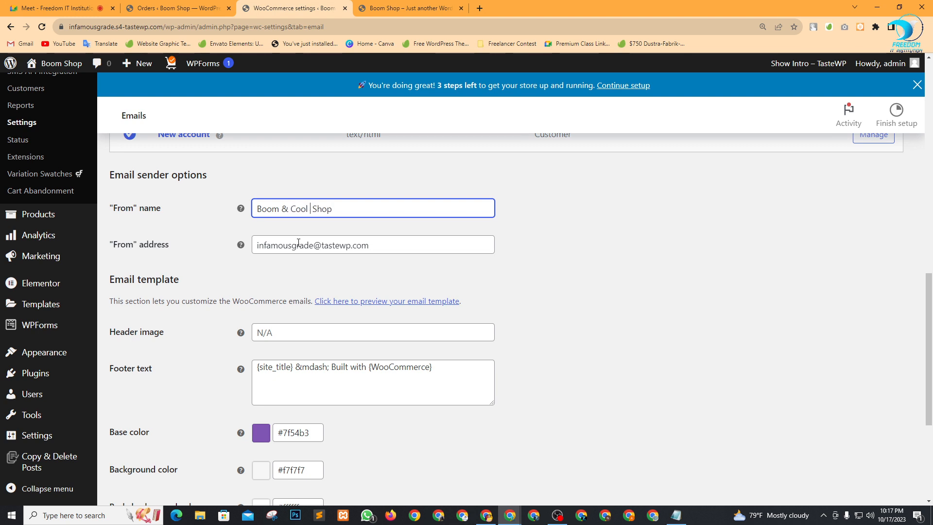
key(Delete)
click(297, 246)
click(600, 298)
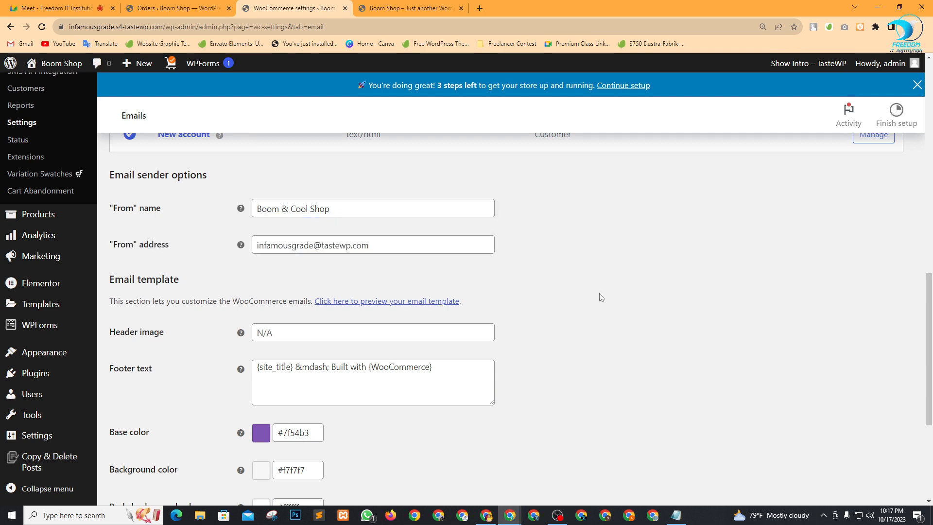
scroll(542, 291, down, 2)
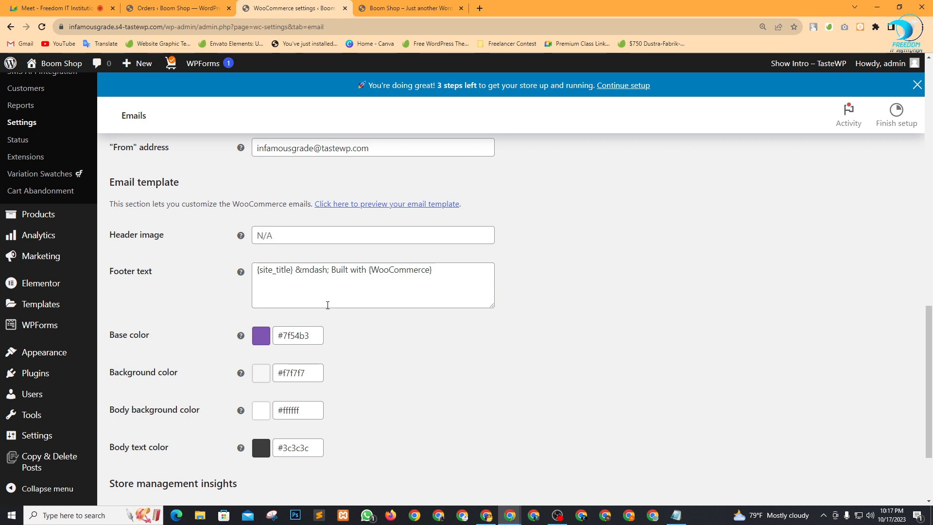
scroll(327, 305, down, 2)
click(153, 441)
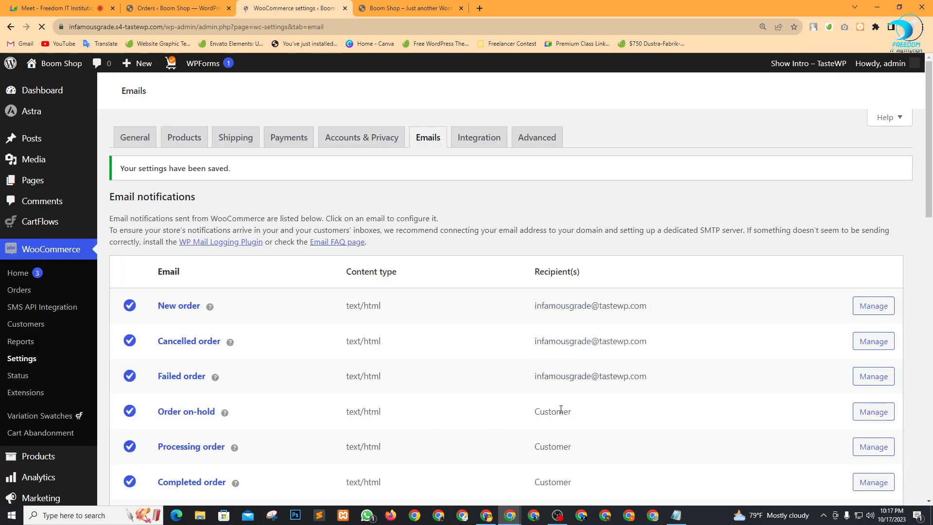
Review the notification emails, highlighting the Order on-hold email and its Customer recipient.
scroll(560, 409, down, 6)
scroll(551, 441, up, 6)
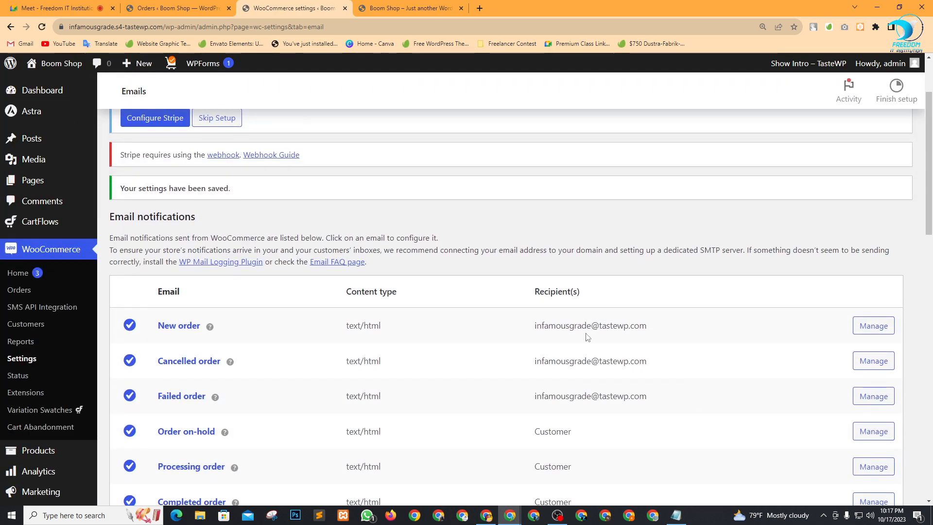
drag(339, 324, 398, 355)
click(398, 355)
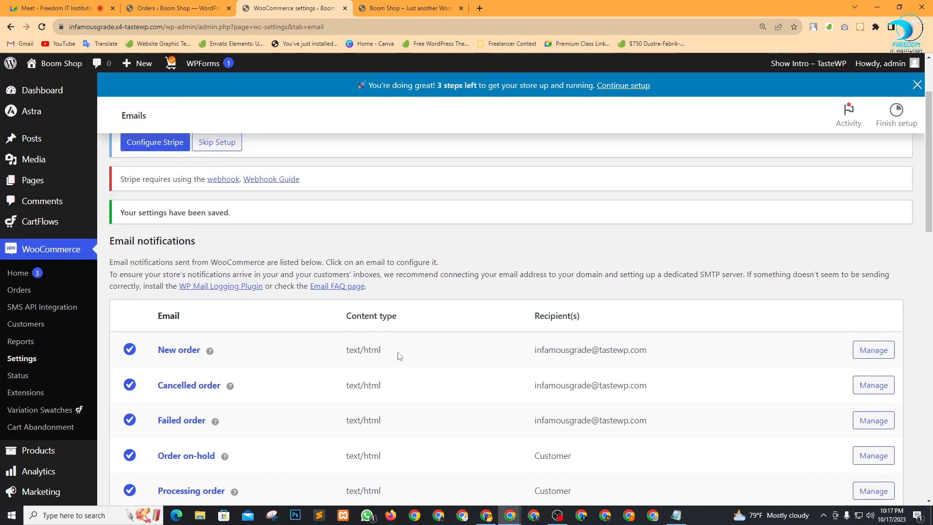
scroll(665, 388, down, 4)
double_click(552, 261)
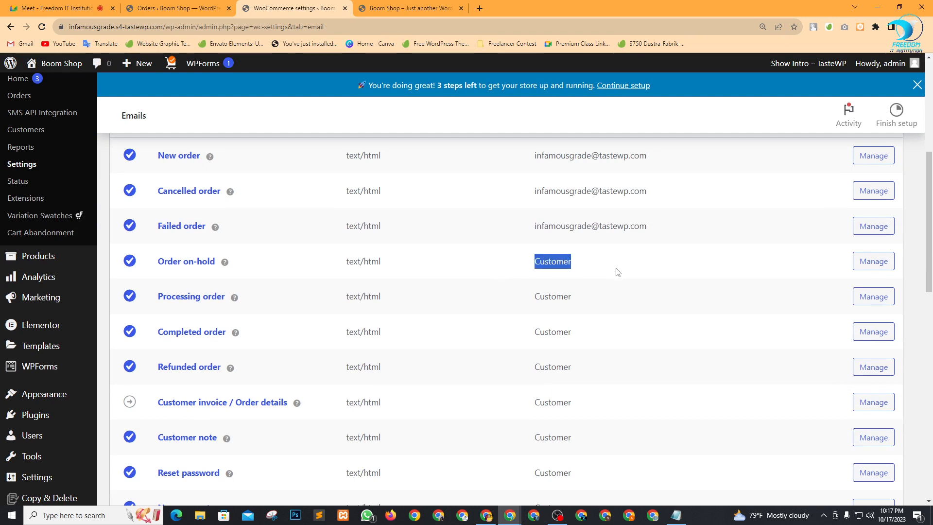
click(617, 271)
drag(284, 267, 155, 256)
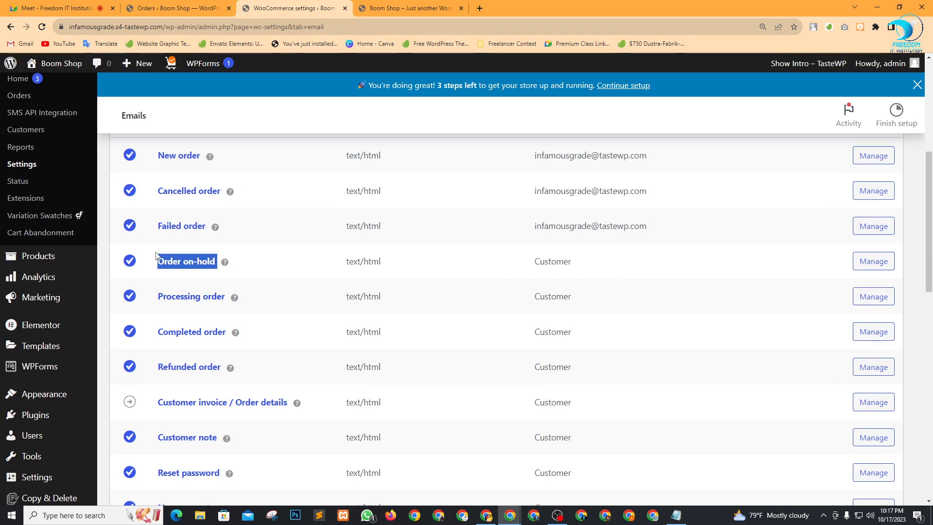
click(279, 302)
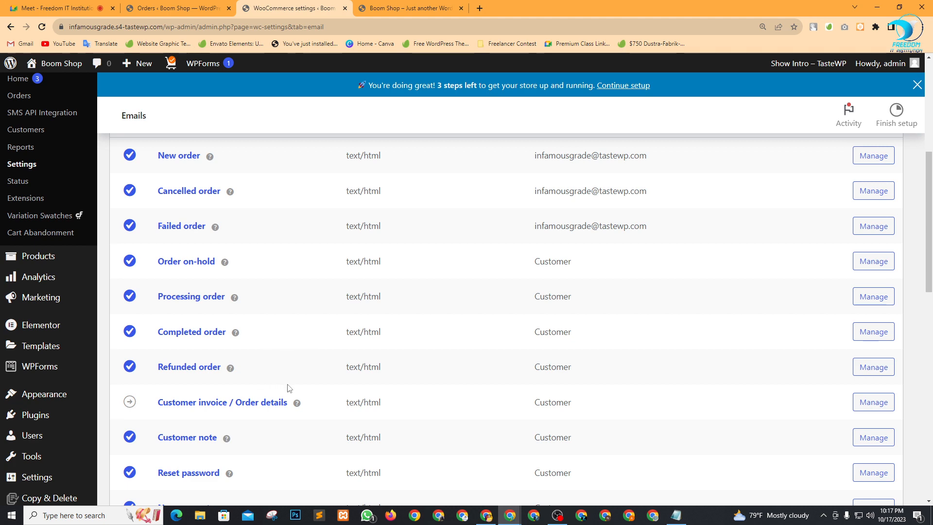
scroll(291, 391, down, 4)
scroll(298, 390, up, 10)
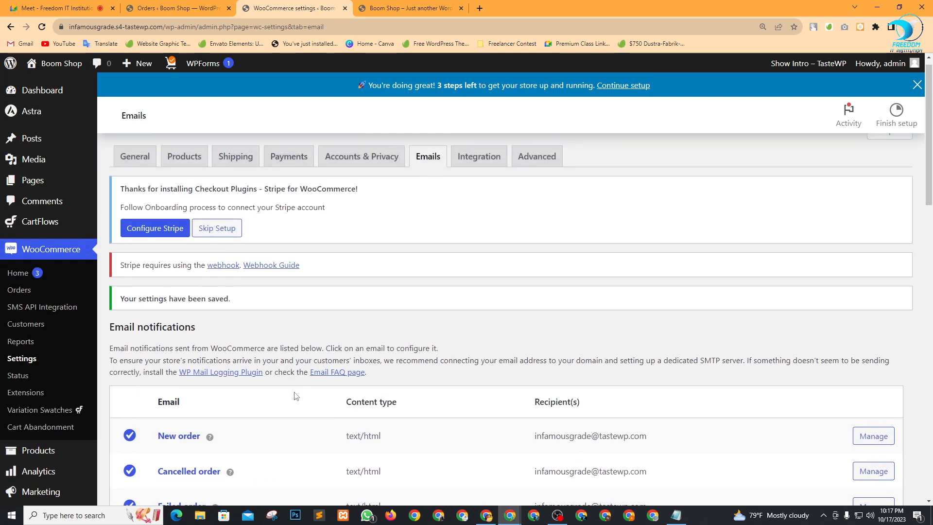
Go to the WooCommerce Advanced settings via the Integration tab and scroll to page setup.
click(478, 173)
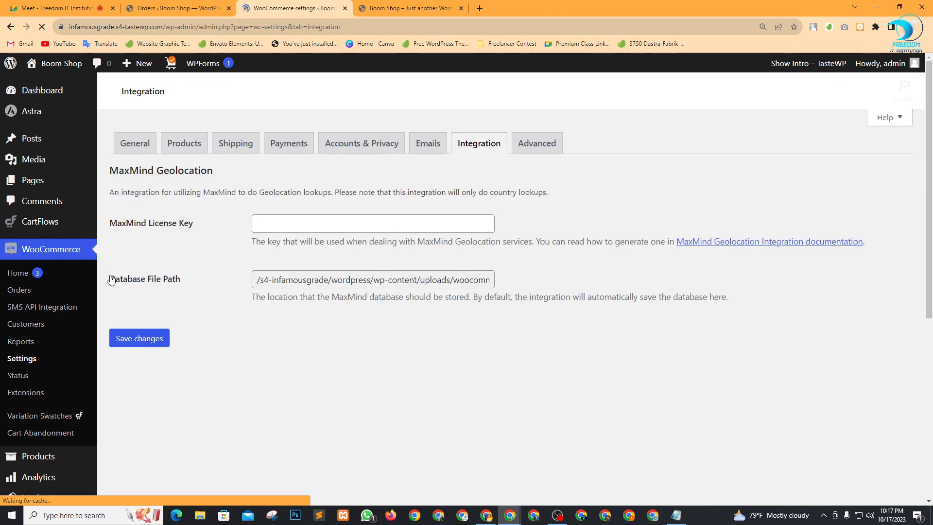
click(516, 150)
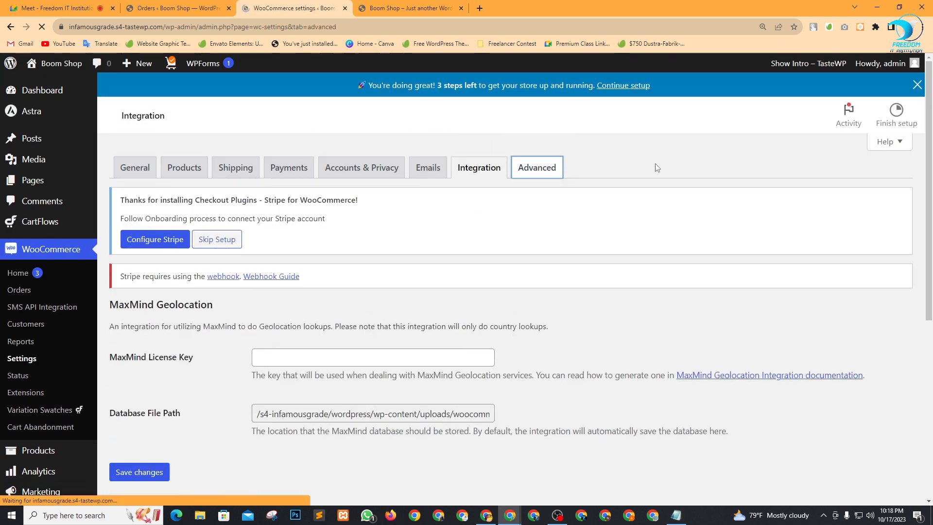
scroll(673, 326, down, 2)
scroll(589, 283, down, 2)
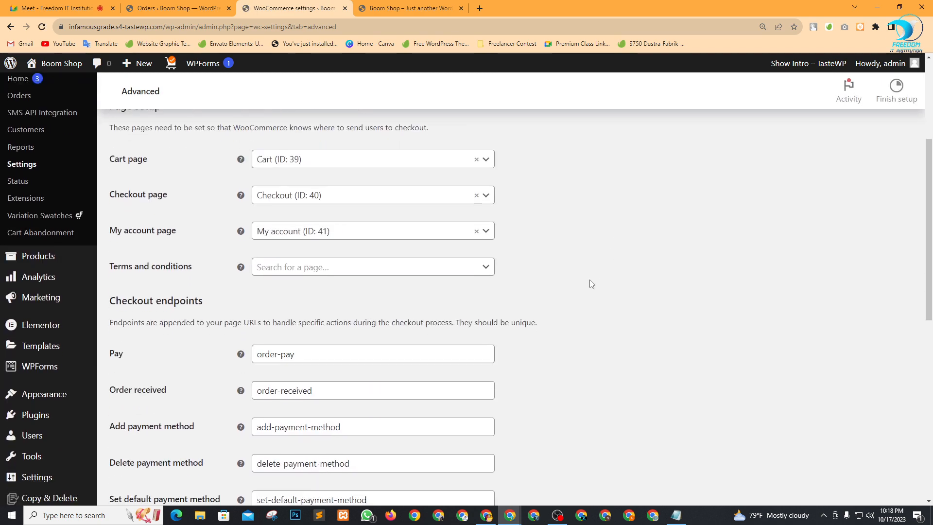
Check the Terms and conditions page dropdown, leave it unassigned, and return to the Google Meet call.
click(450, 292)
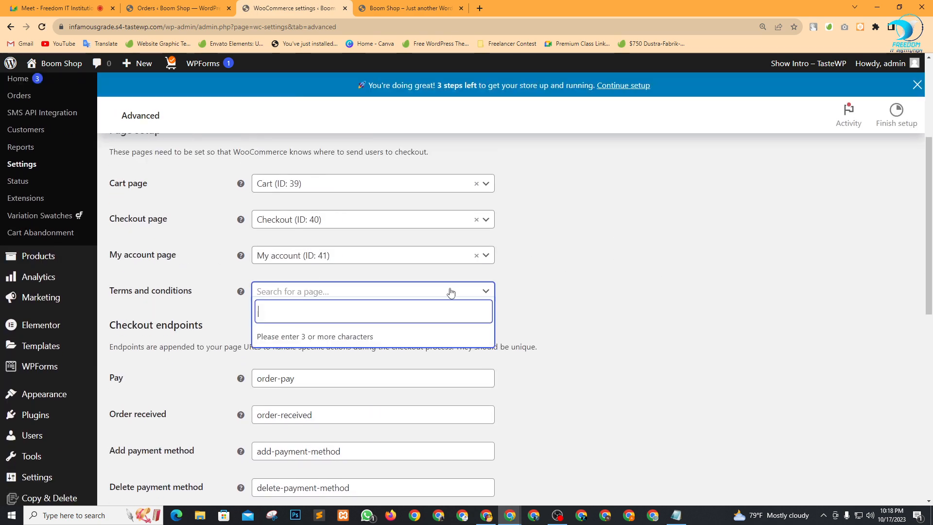
scroll(711, 251, down, 2)
click(673, 258)
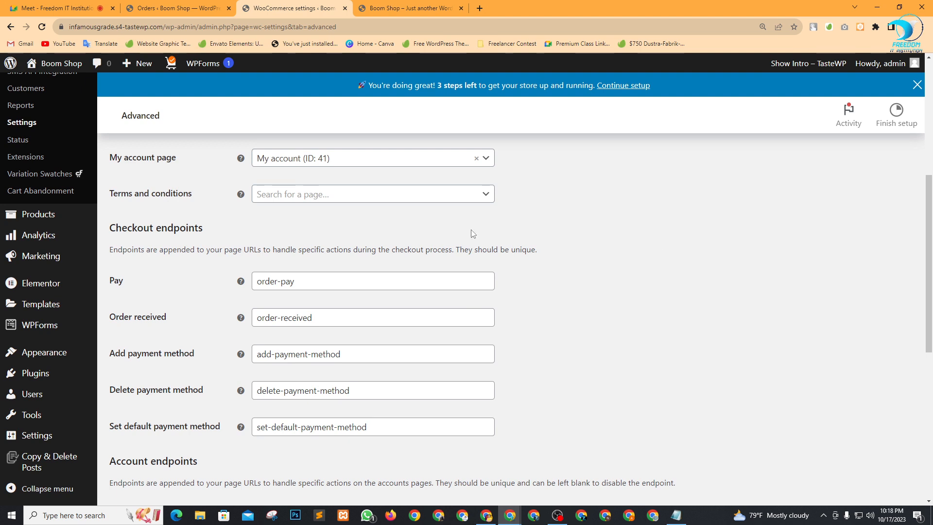
mouse_move(107, 197)
mouse_down()
mouse_move(200, 204)
mouse_move(110, 201)
mouse_up()
key(ctrl+c)
click(200, 204)
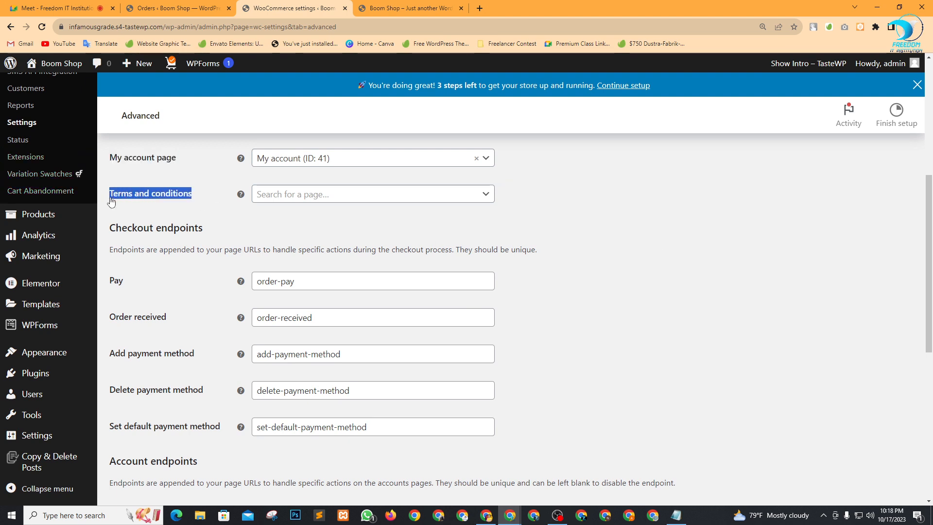
click(54, 8)
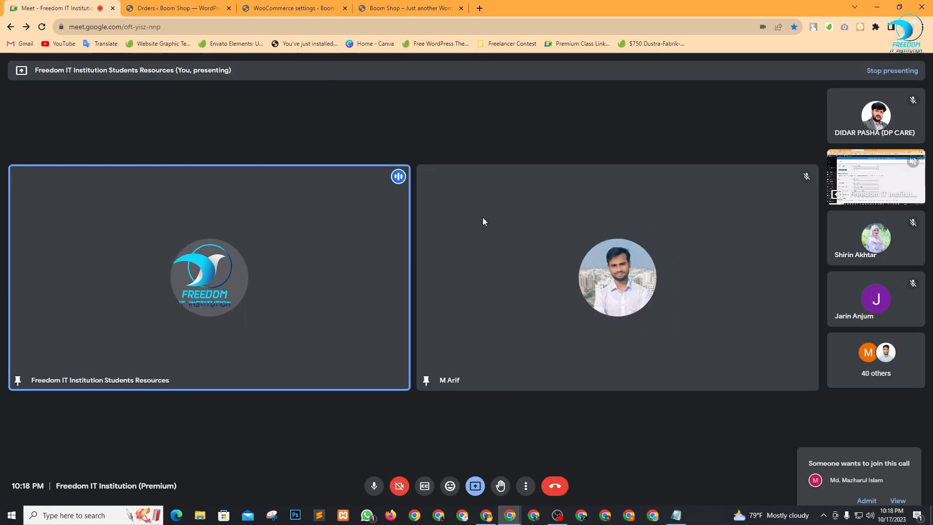
Admit the person joining the call, then open Add New Page in a new tab.
click(866, 450)
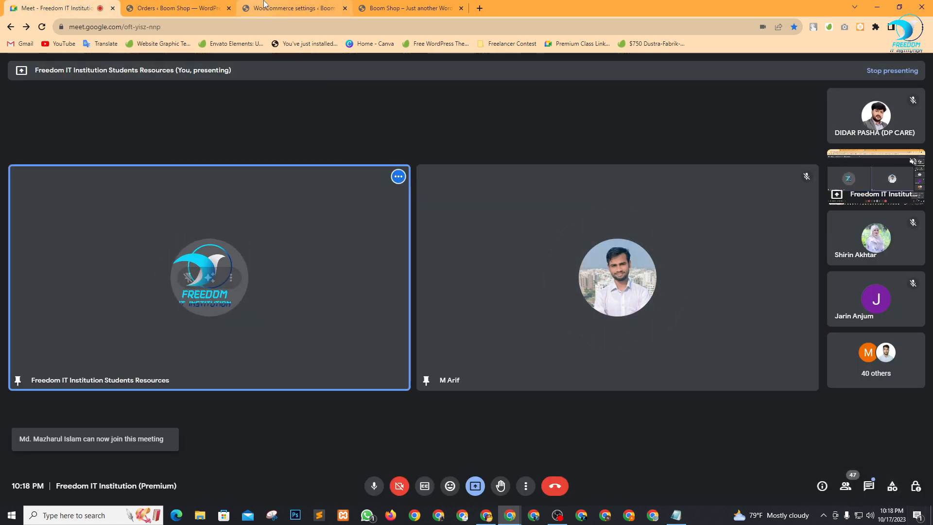
click(188, 6)
scroll(49, 316, down, 1)
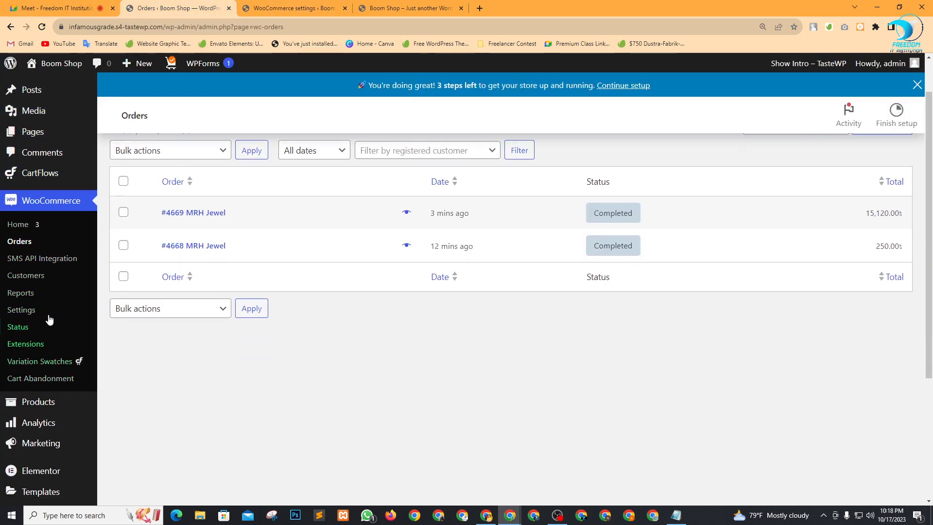
scroll(14, 212, up, 1)
mouse_move(30, 181)
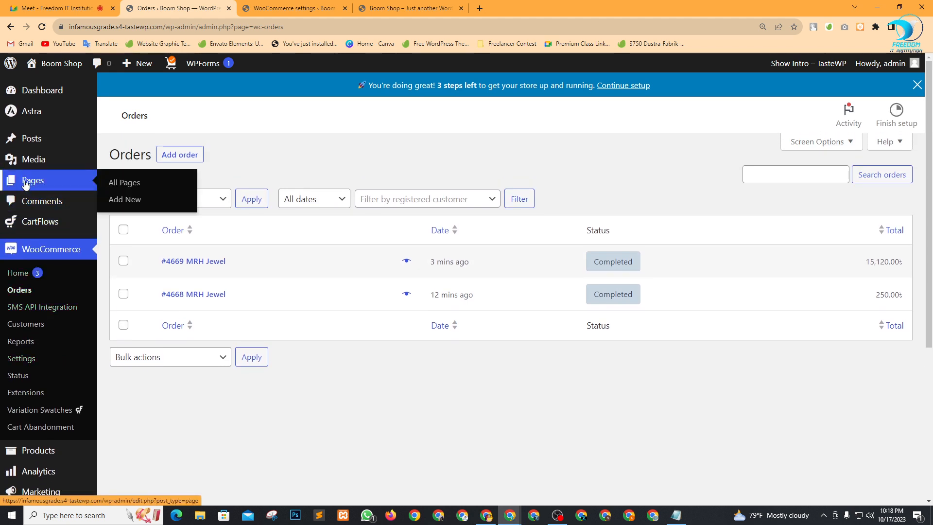
right_click(124, 200)
click(146, 204)
key(ctrl+Tab)
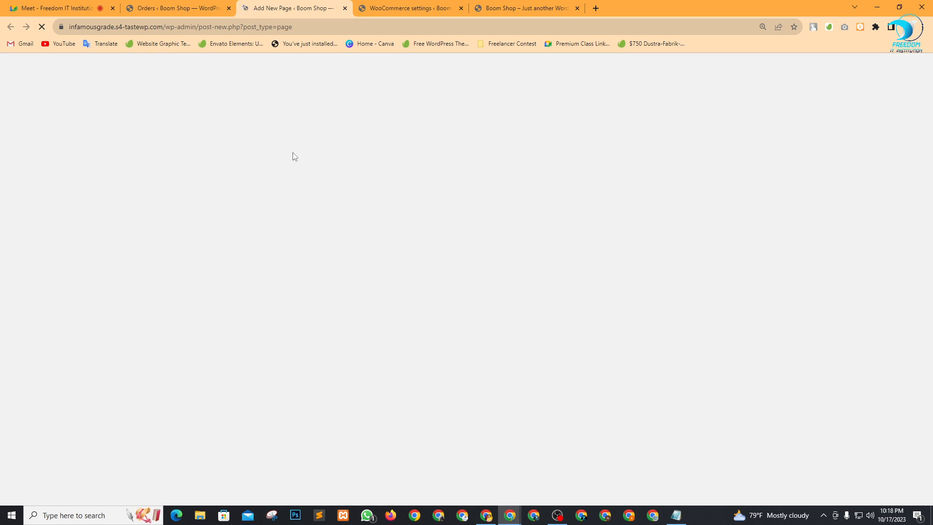
Search the Terms and conditions page picker for 'ter', then switch to the blank new-page editor.
click(534, 9)
click(403, 7)
scroll(380, 437, down, 1)
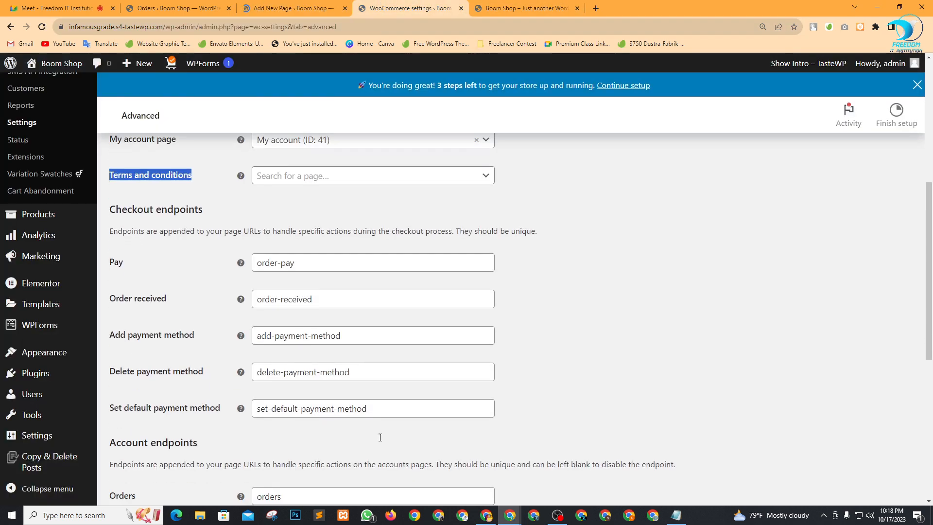
scroll(379, 437, up, 2)
click(403, 245)
scroll(375, 301, down, 2)
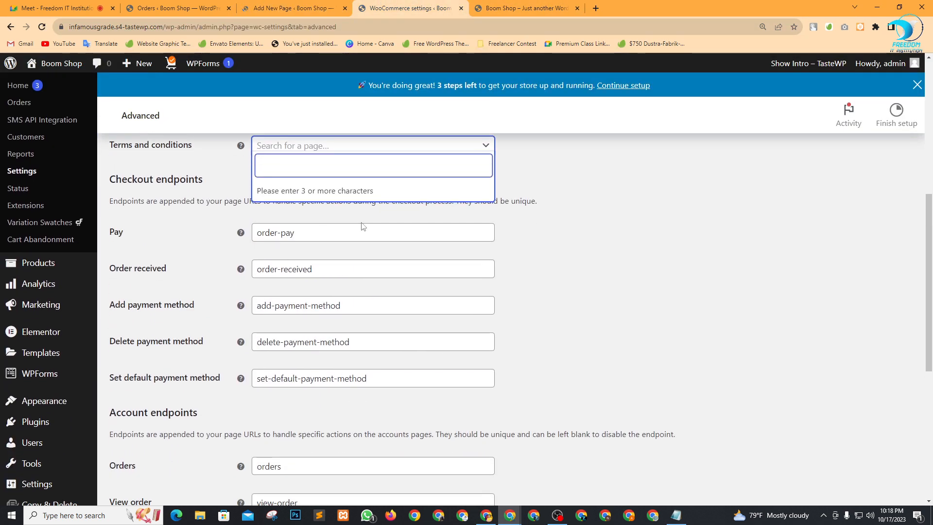
scroll(362, 226, up, 2)
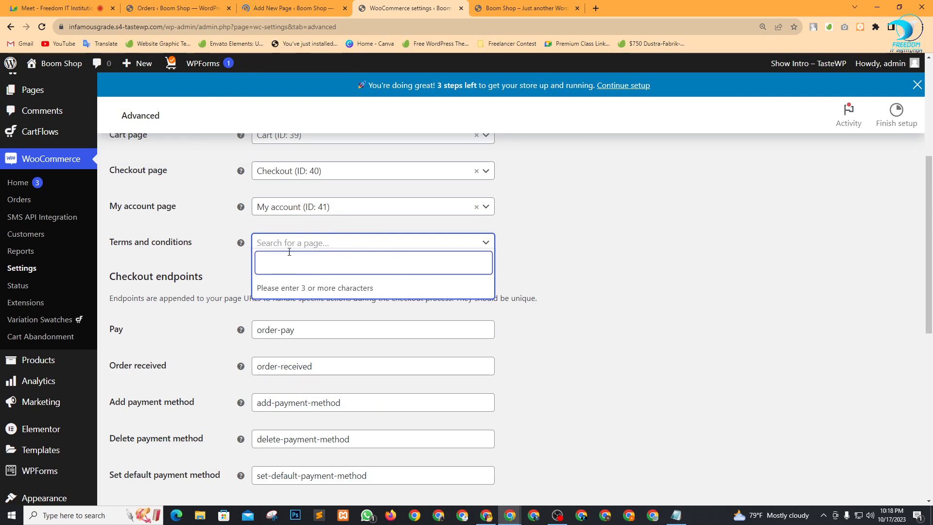
text(ter)
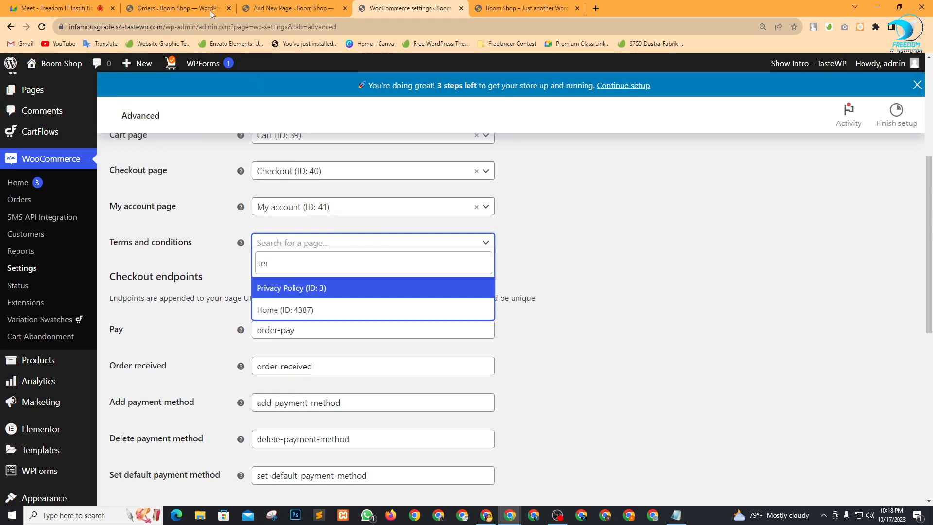
click(175, 8)
click(256, 10)
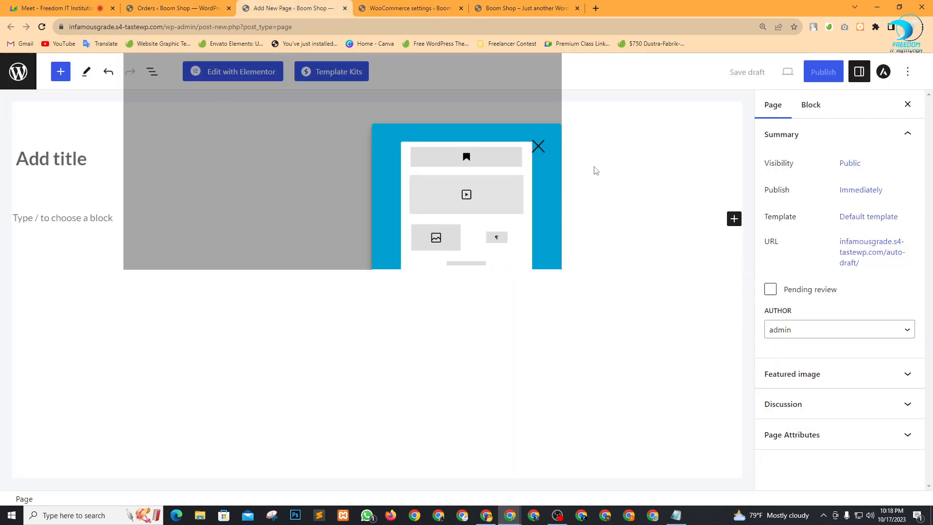
Dismiss the welcome guide and title the new page 'Terms and Conditions'.
click(538, 146)
click(138, 162)
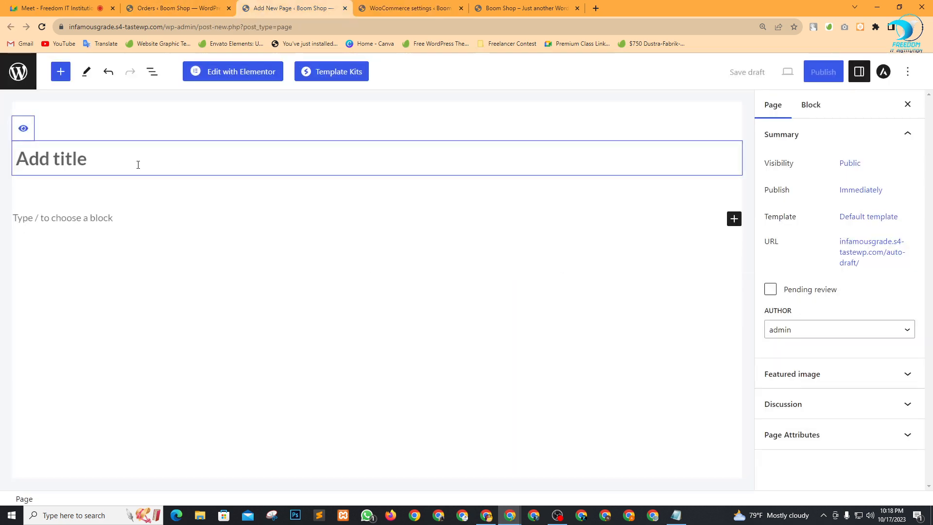
key(ctrl+v)
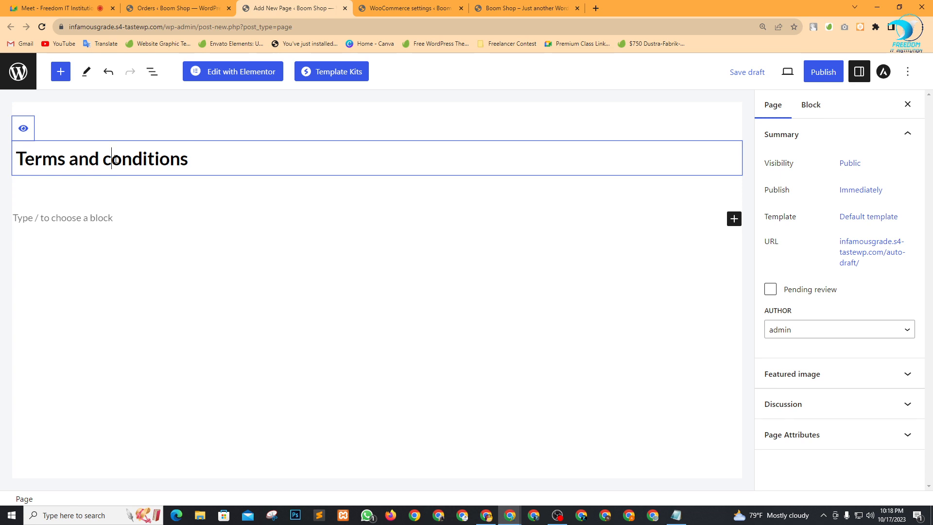
key(BackSpace)
text(C)
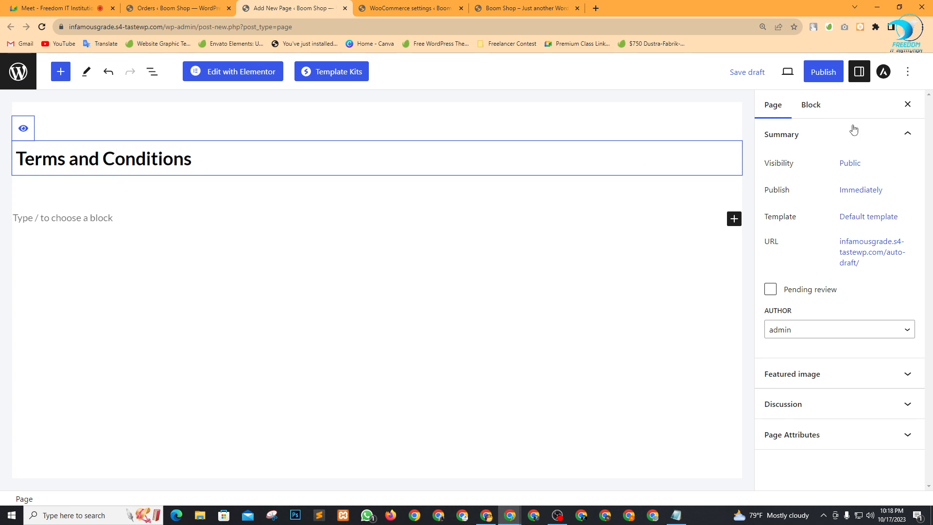
Publish the page, then return to the store's Advanced settings and reload them.
click(822, 72)
click(810, 72)
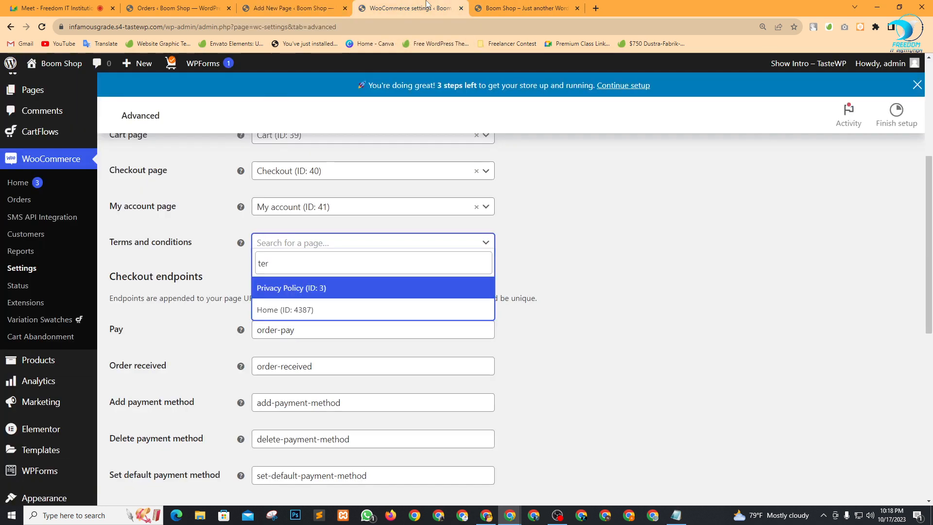
click(410, 8)
click(42, 27)
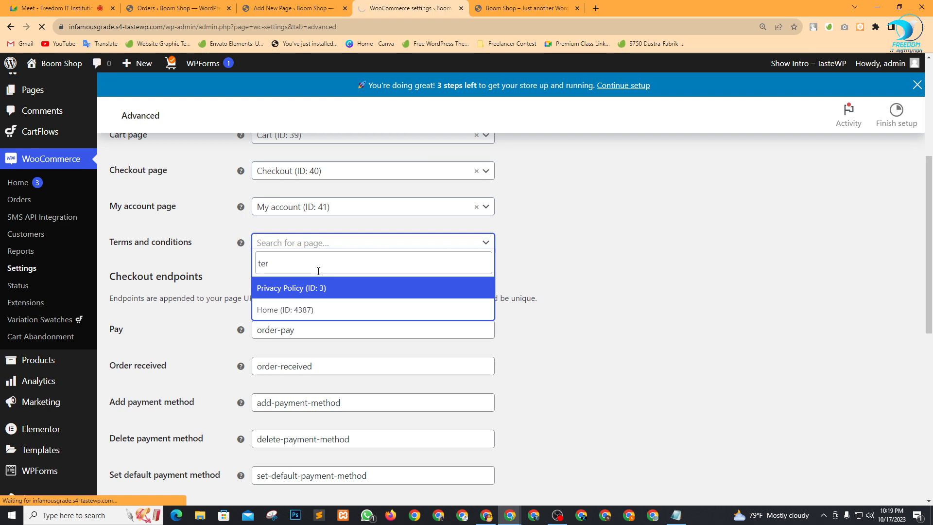
Check the order-received checkout window, then close the settings page picker without choosing.
click(493, 516)
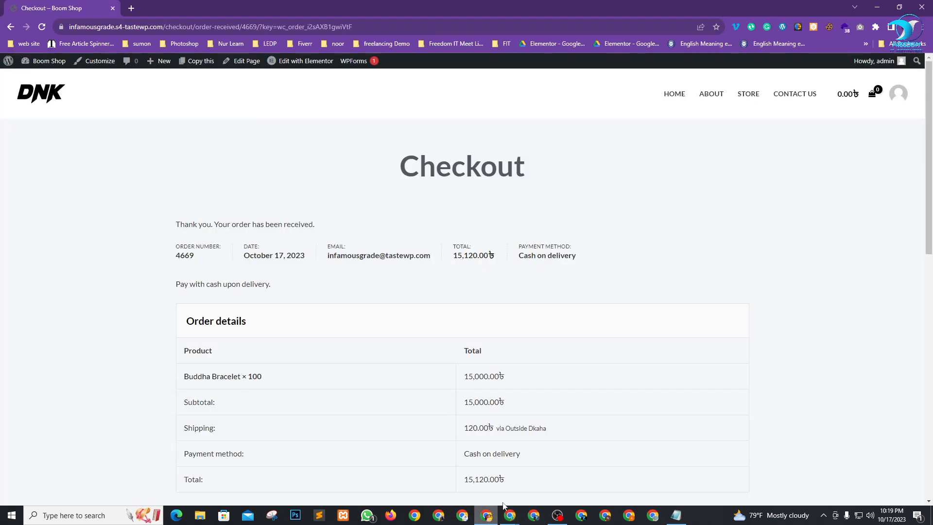
scroll(546, 391, down, 10)
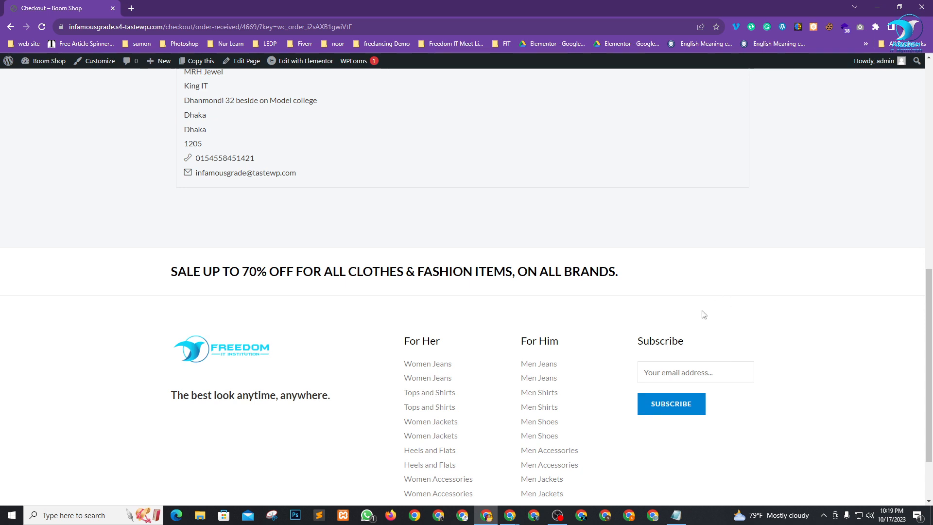
key(alt+Tab)
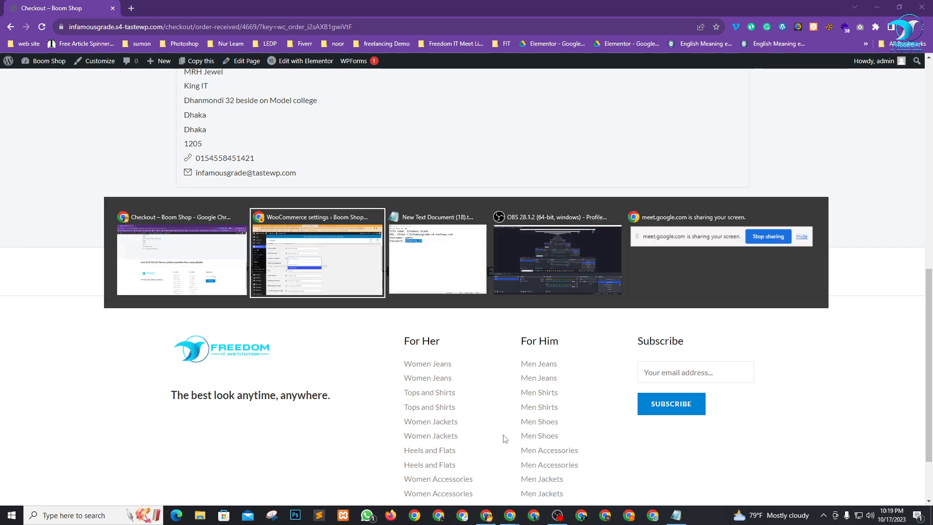
click(625, 290)
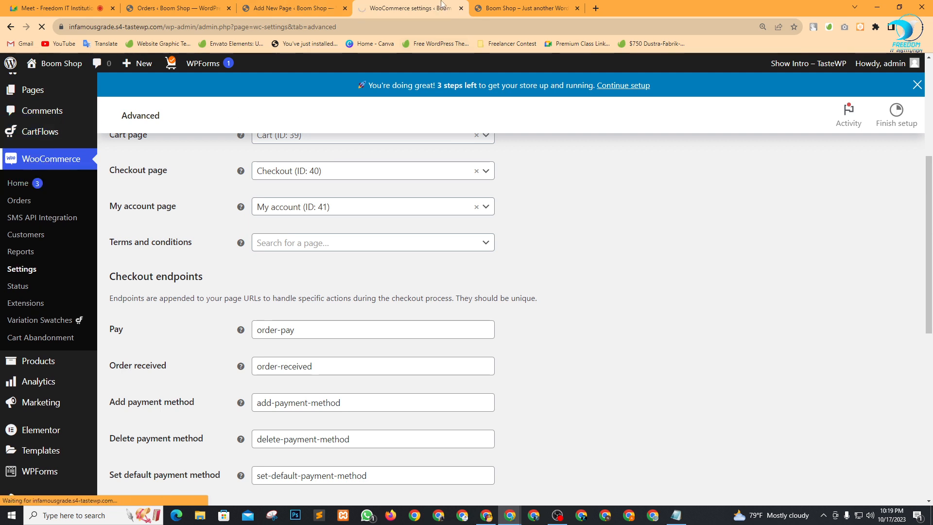
Close the new-page editor tab and go from WooCommerce Home to WooCommerce Settings.
click(311, 8)
click(345, 8)
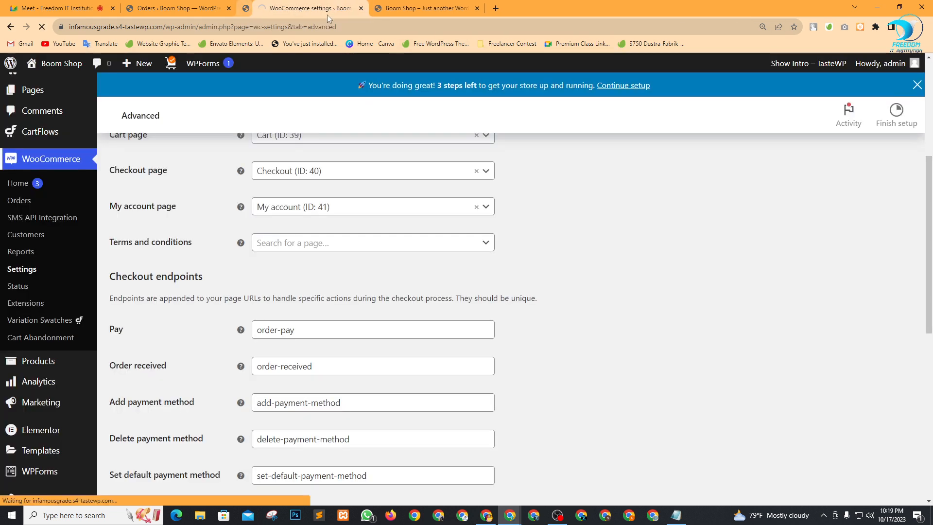
click(159, 5)
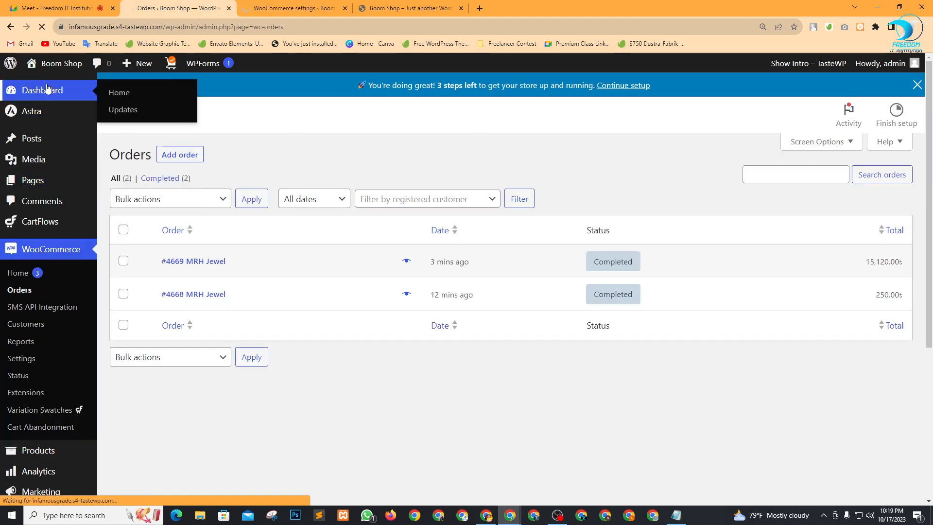
click(338, 5)
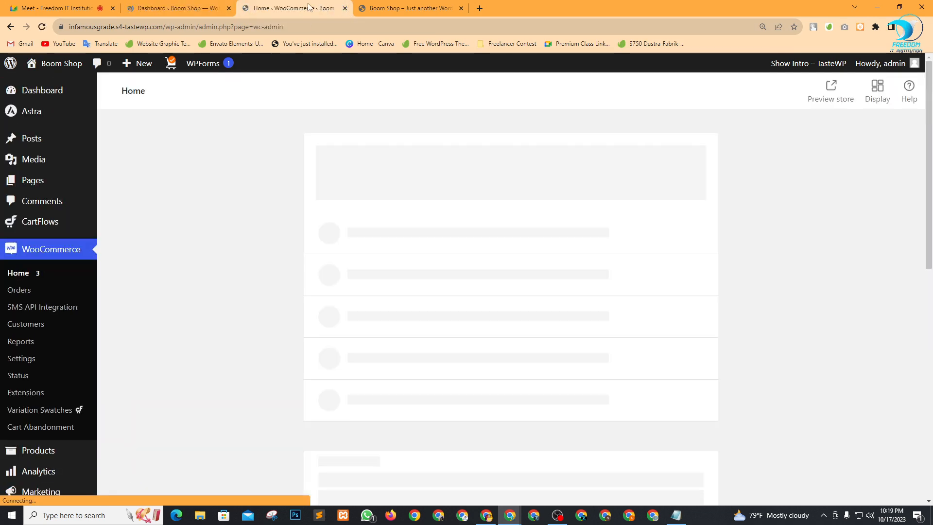
scroll(177, 343, down, 5)
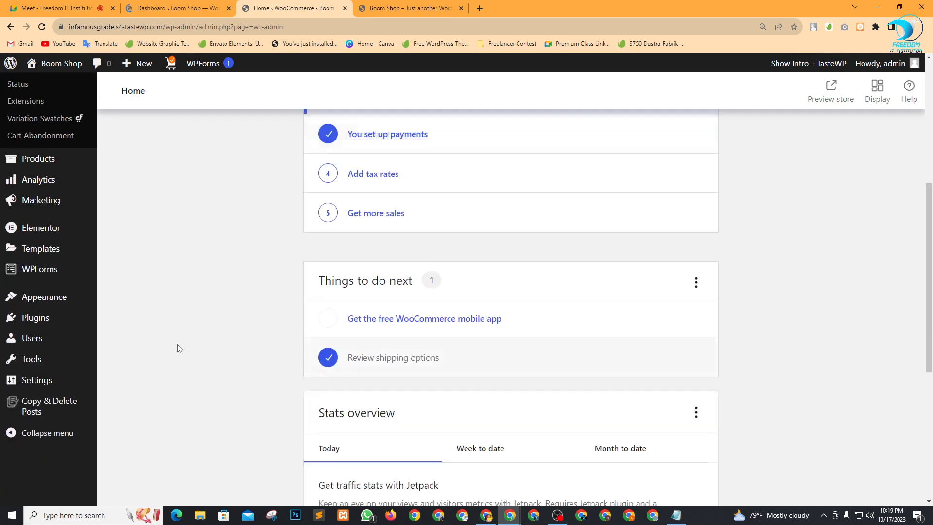
scroll(57, 308, up, 5)
scroll(33, 311, down, 2)
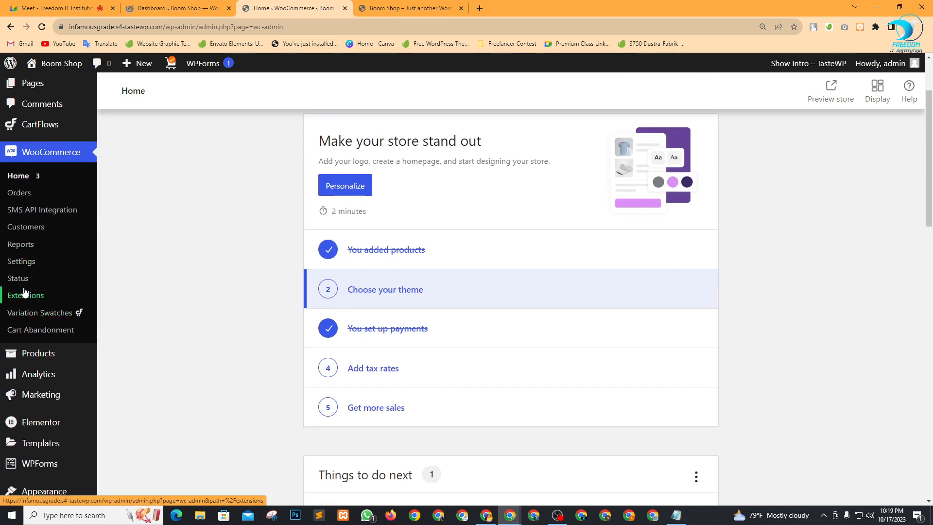
click(29, 263)
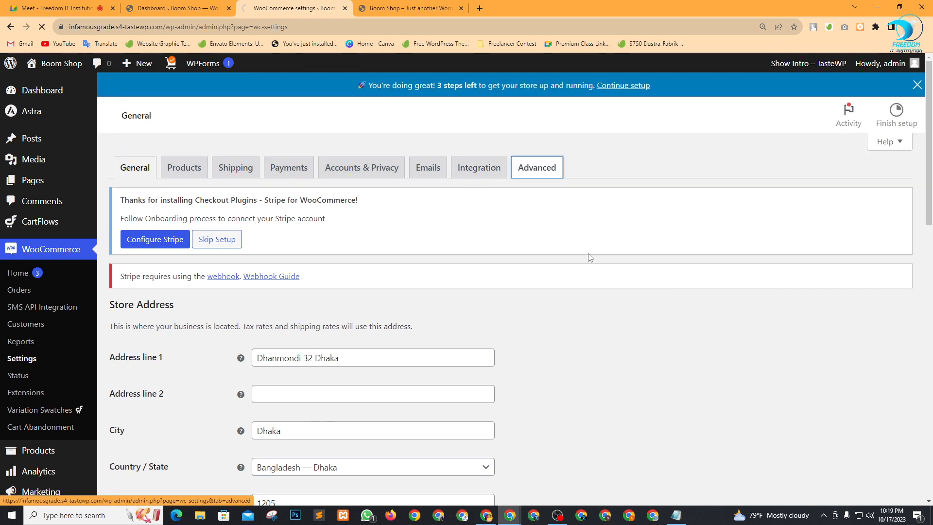
Select 'Terms and Conditions (ID: 4670)' as the terms page, save, and return to the Meet call.
scroll(305, 346, down, 2)
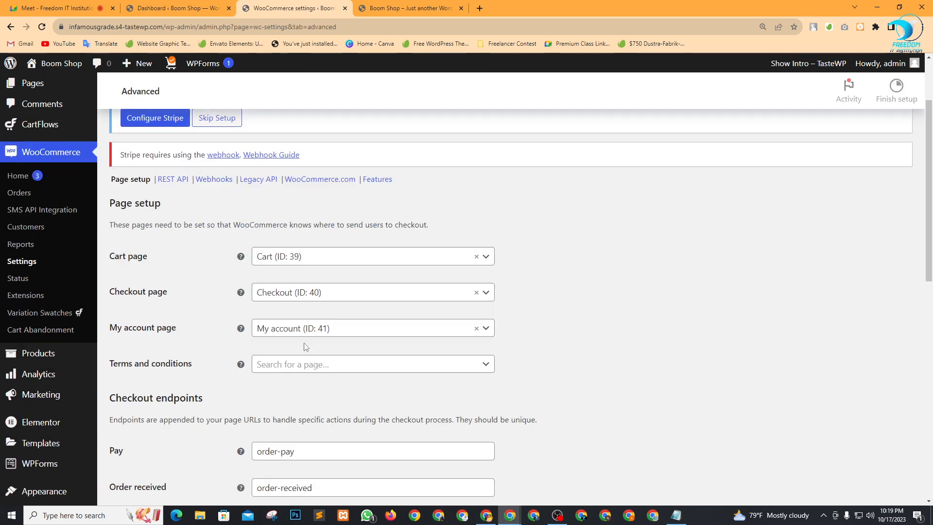
click(305, 364)
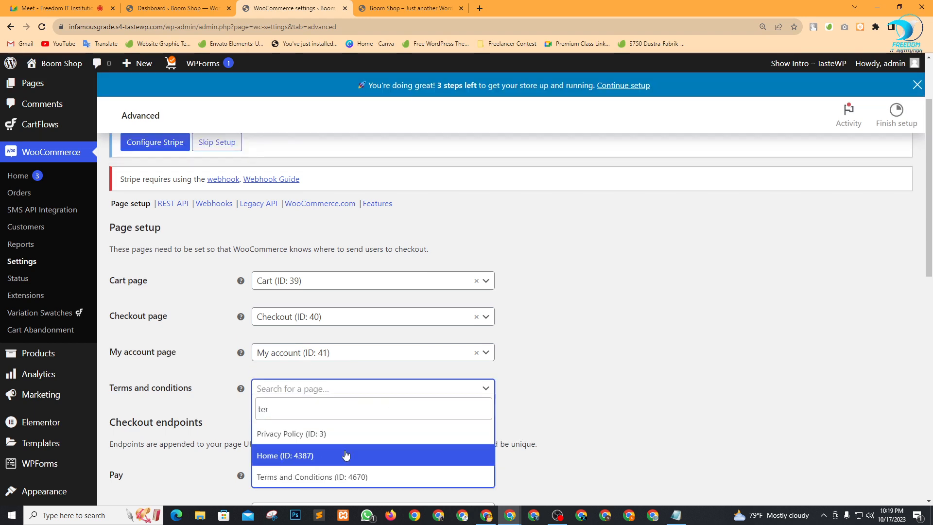
scroll(417, 481, down, 3)
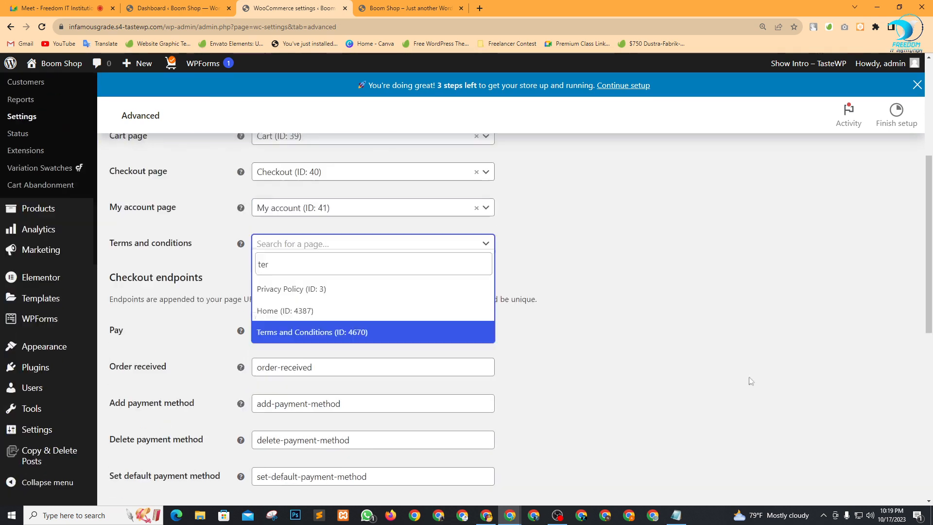
click(304, 333)
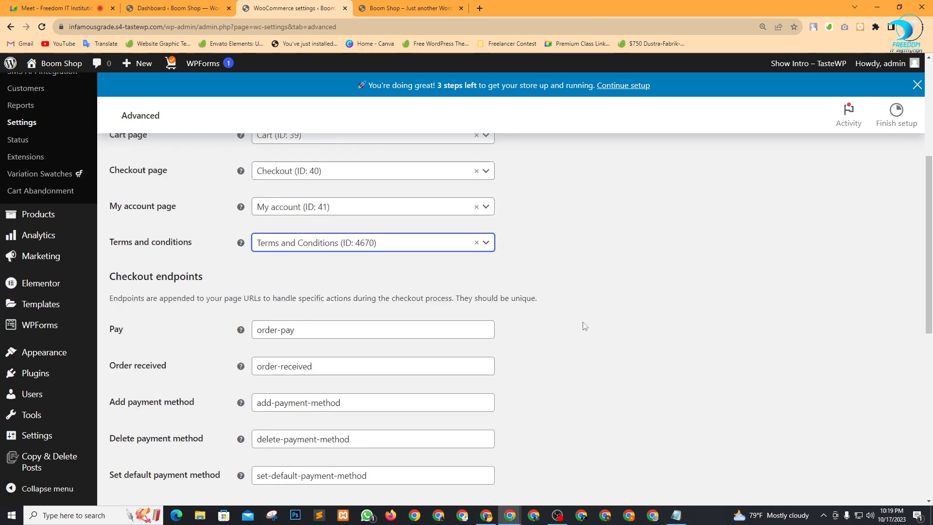
scroll(588, 330, down, 9)
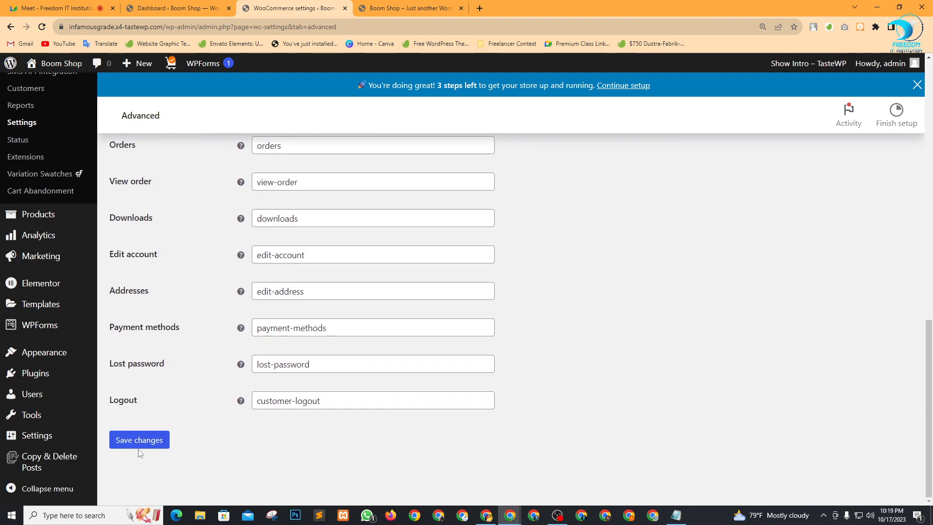
click(140, 447)
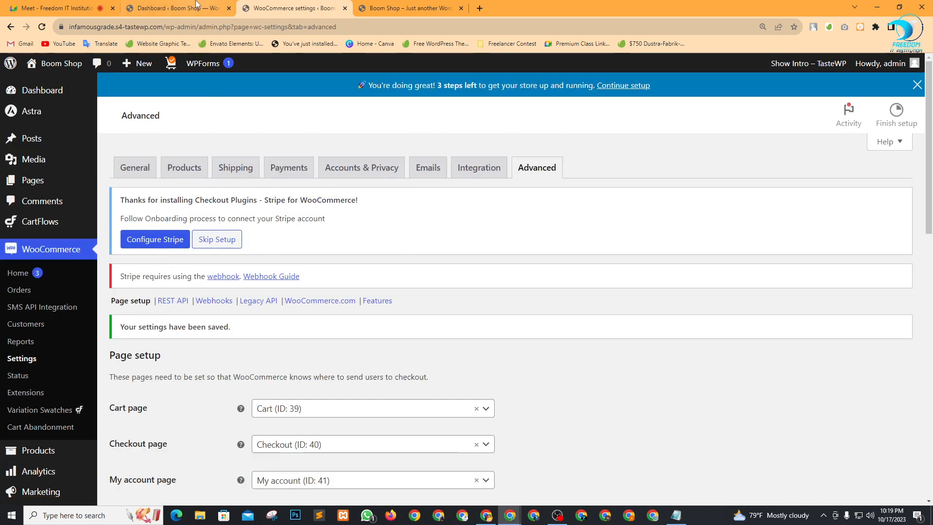
click(194, 6)
click(63, 8)
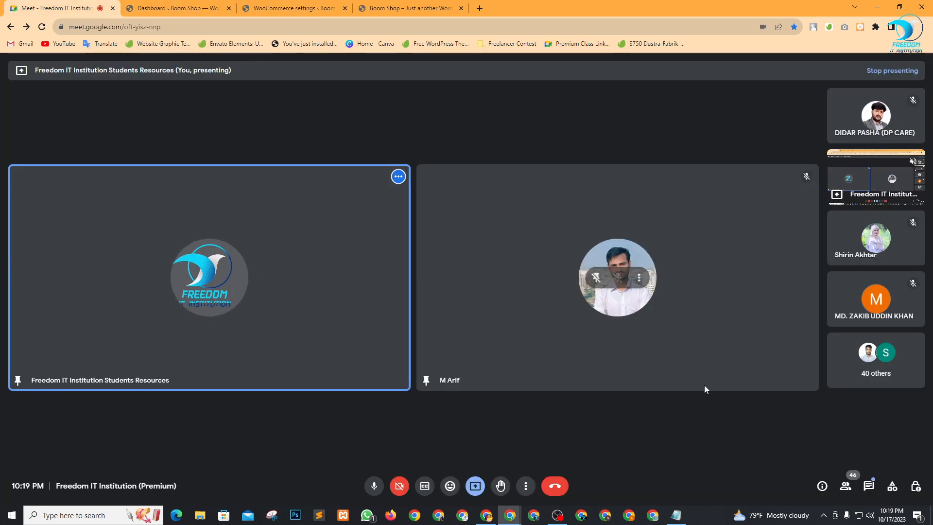
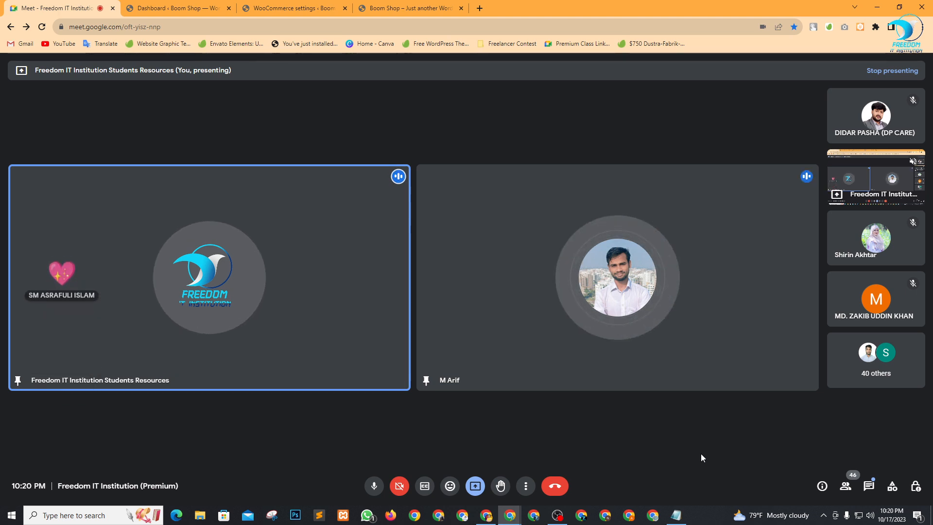
Glance over the WooCommerce settings and Boom Shop storefront tabs, then go back to the Meet call.
click(330, 4)
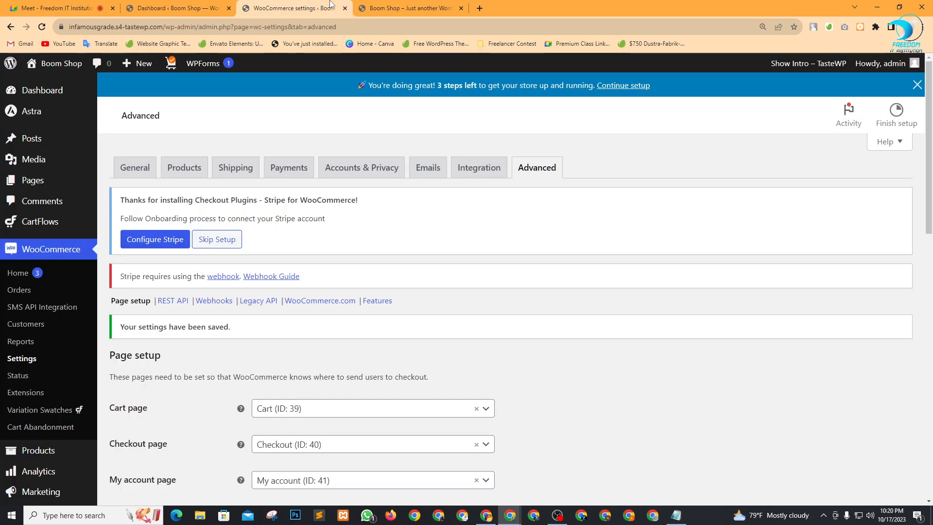
click(58, 8)
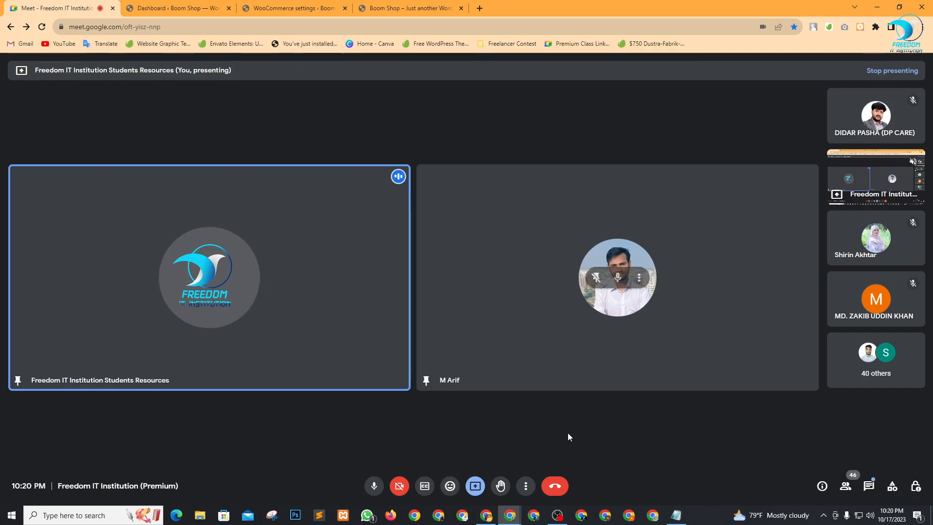
click(557, 515)
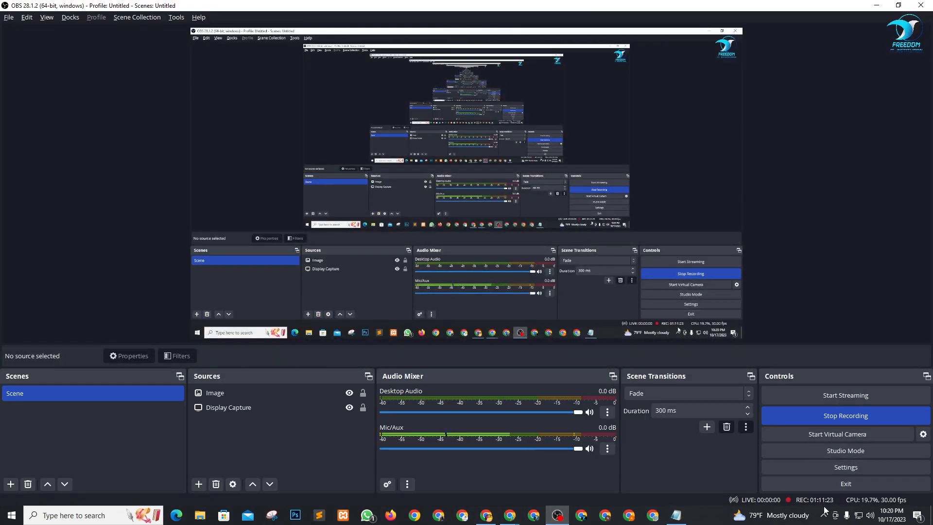
click(876, 5)
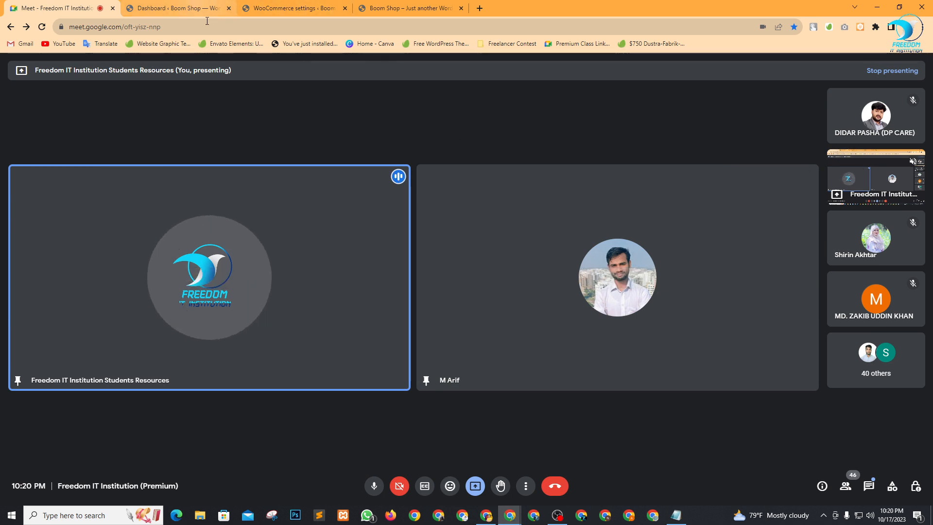
click(317, 4)
click(401, 5)
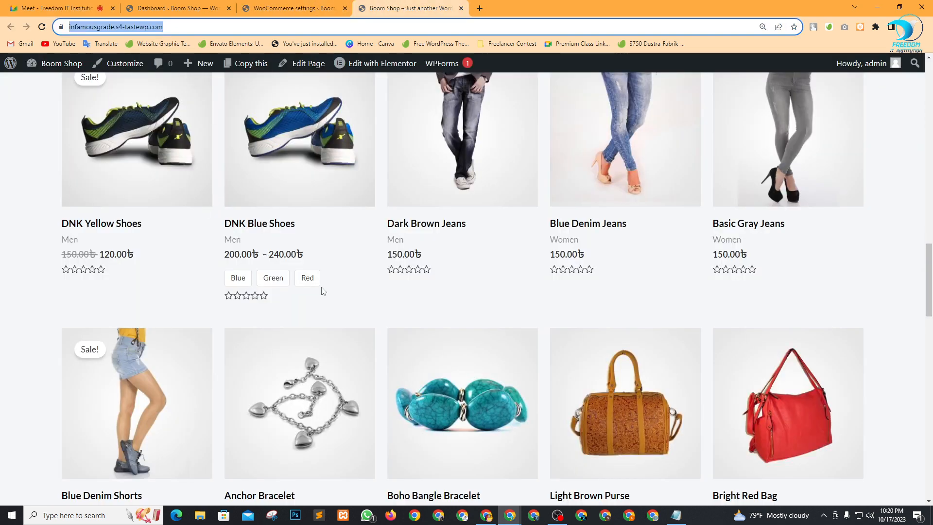
scroll(321, 289, up, 10)
scroll(370, 208, up, 8)
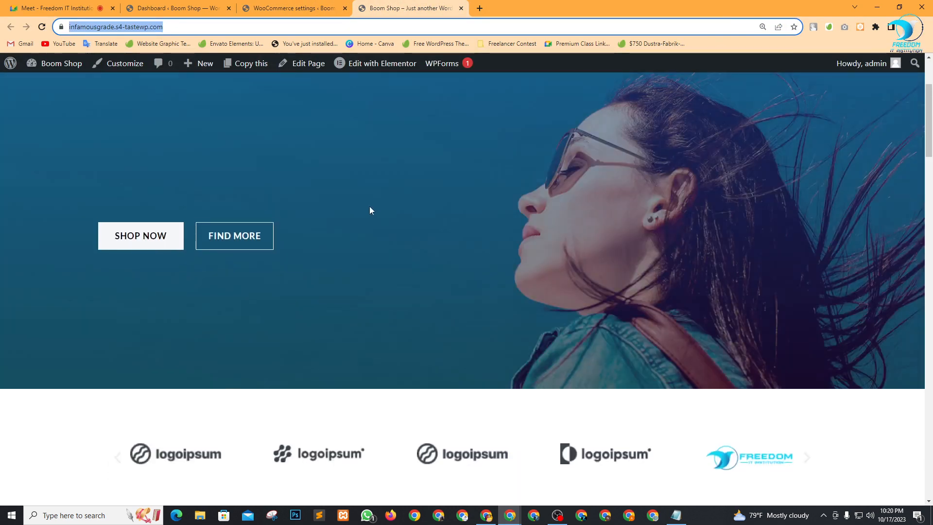
click(51, 6)
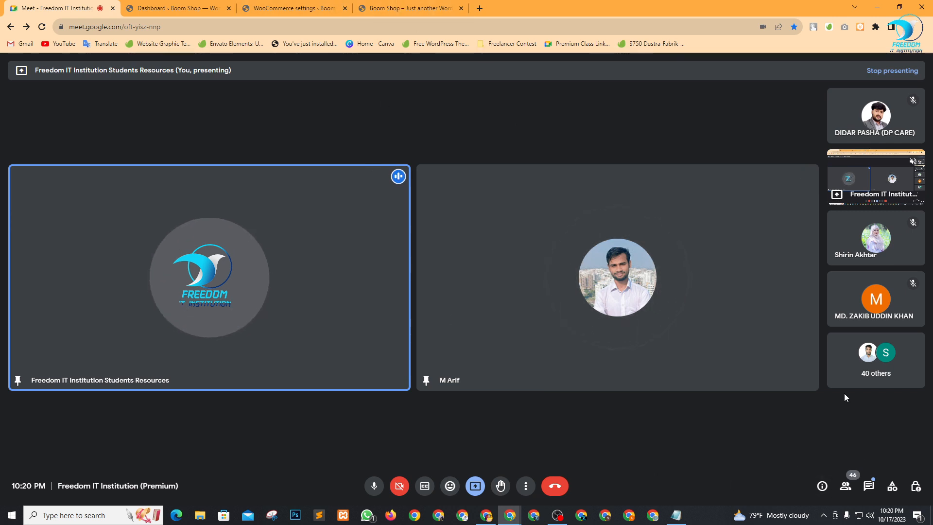
Pin the raised-hand participant to the main grid and lower their hand.
click(847, 489)
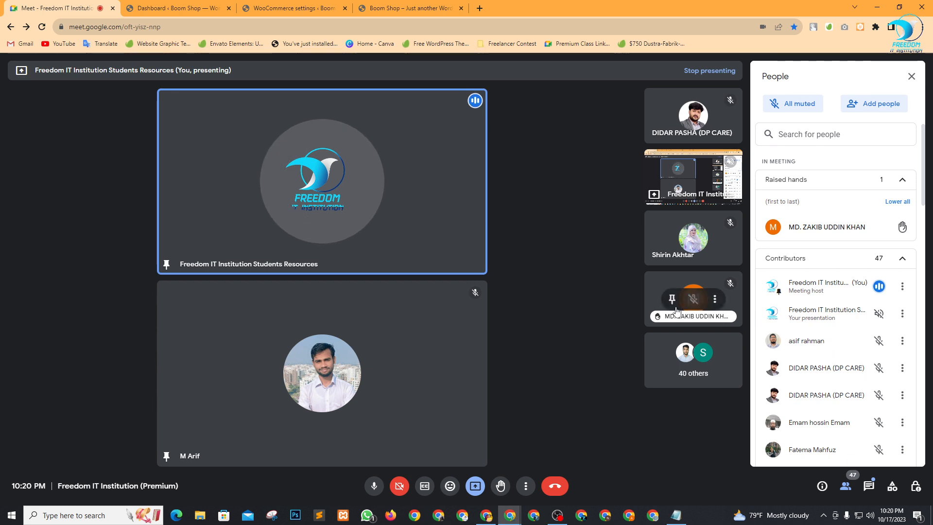
click(671, 299)
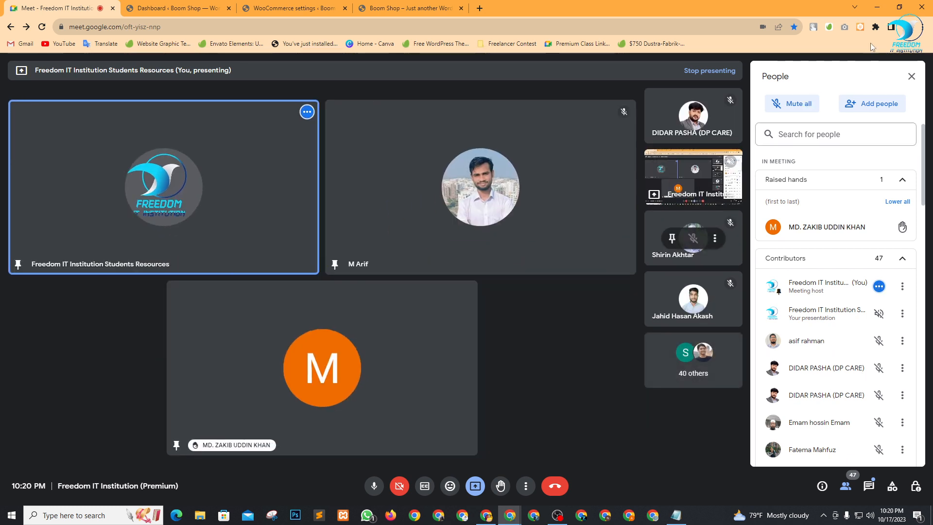
click(899, 228)
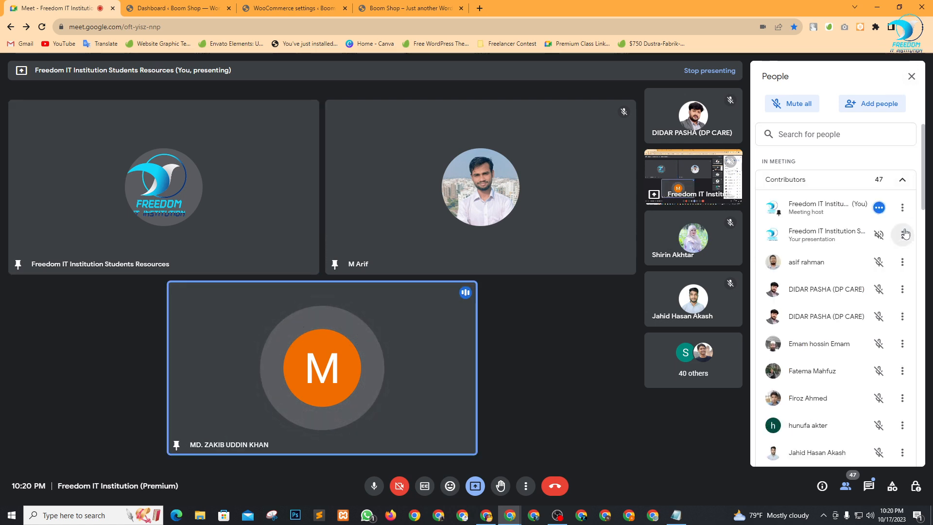
click(903, 79)
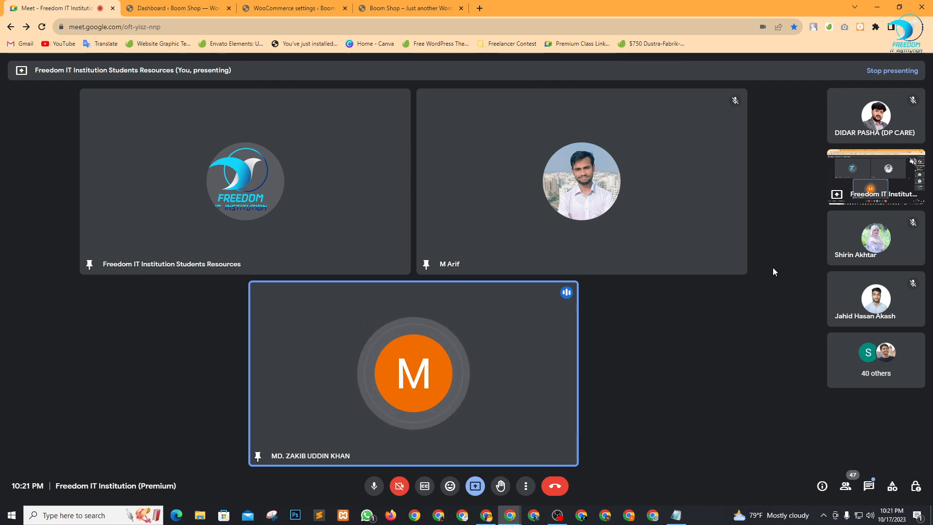
Look over the dashboard Products menu and the storefront's products, then open a new Google tab.
click(184, 5)
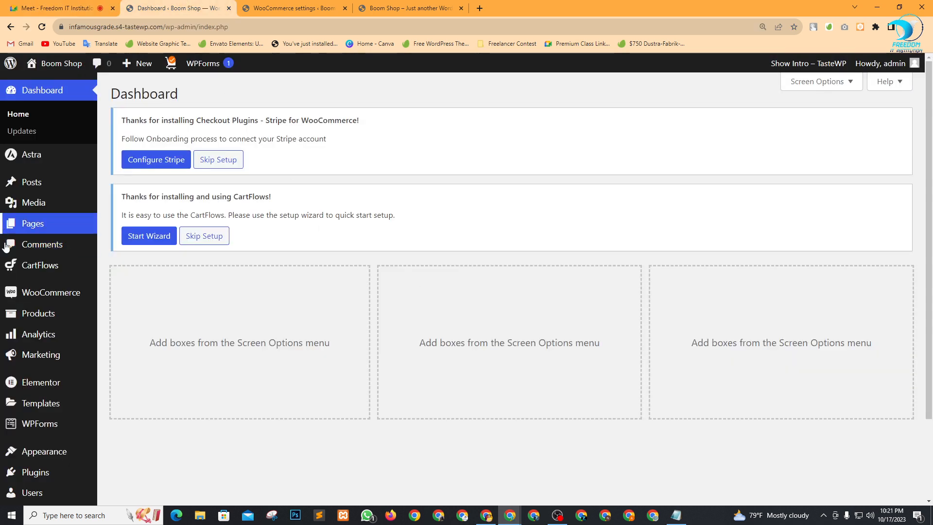
mouse_move(63, 302)
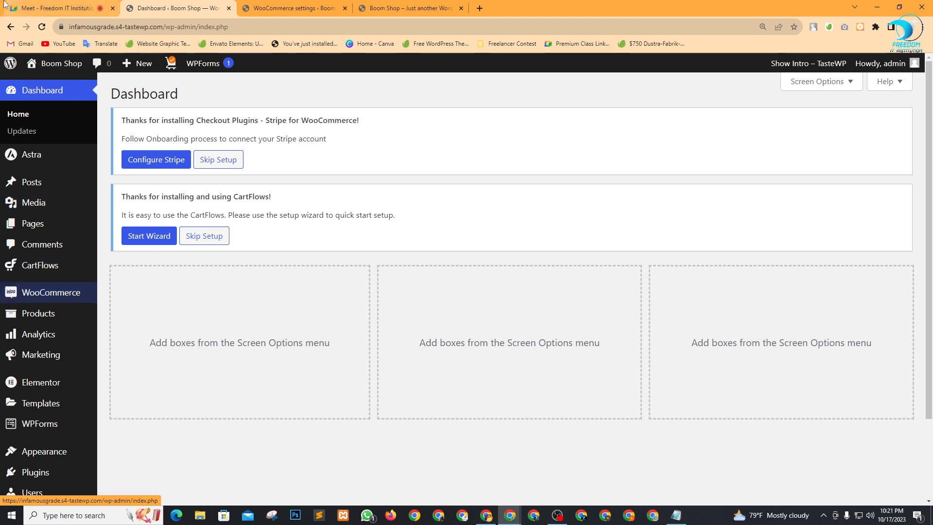
mouse_move(17, 322)
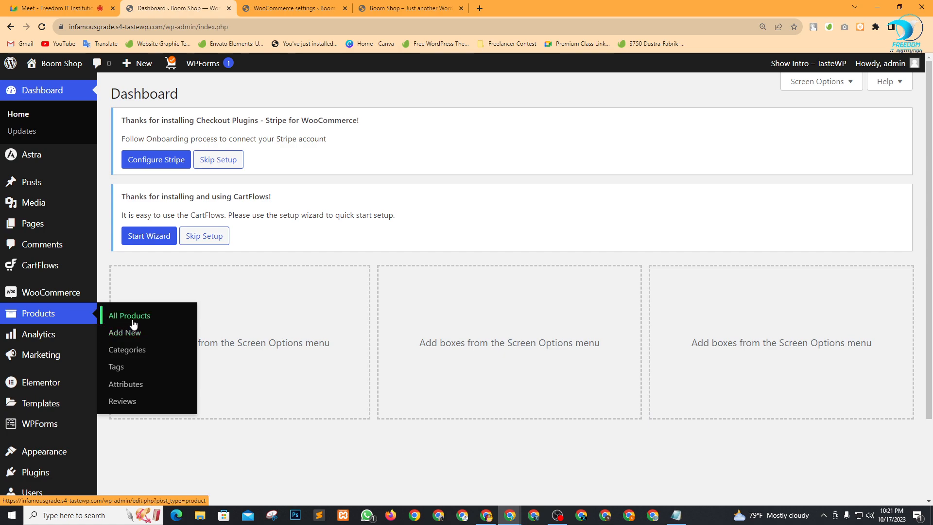
click(410, 9)
scroll(471, 330, down, 15)
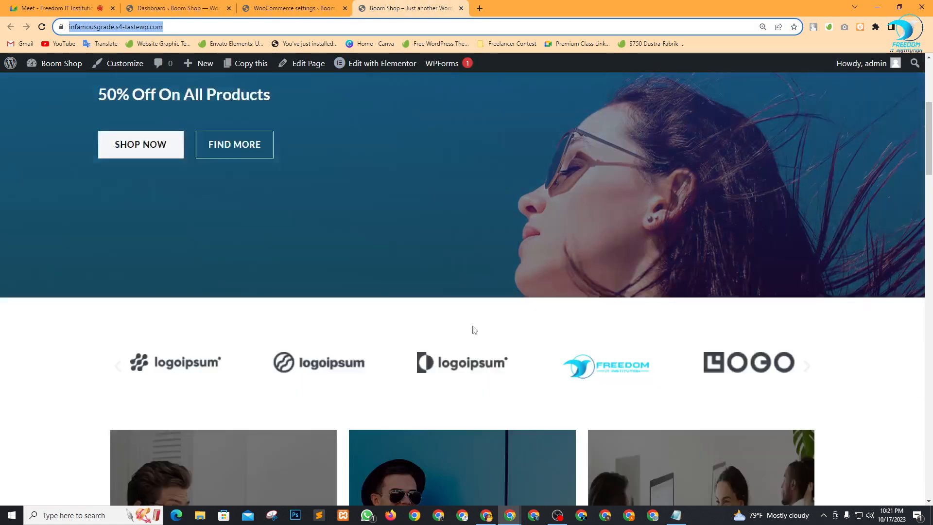
scroll(470, 338, down, 3)
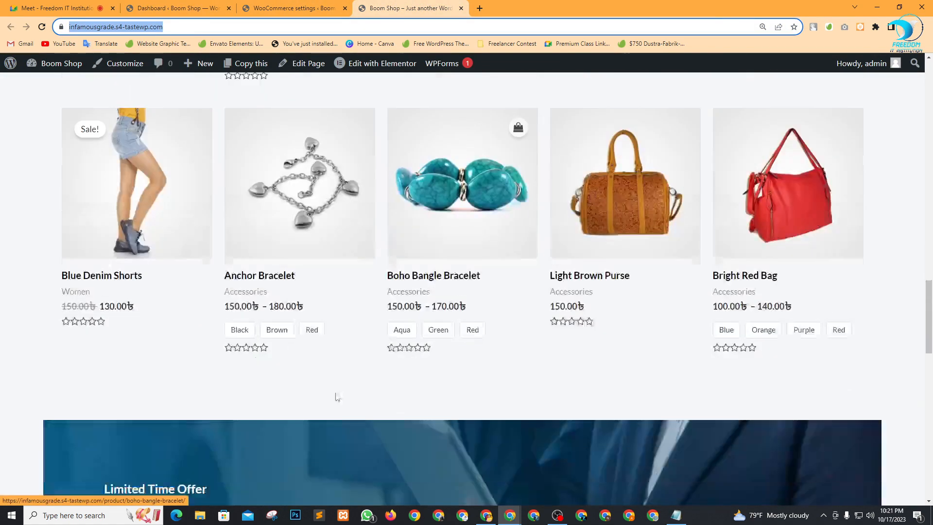
scroll(335, 396, up, 8)
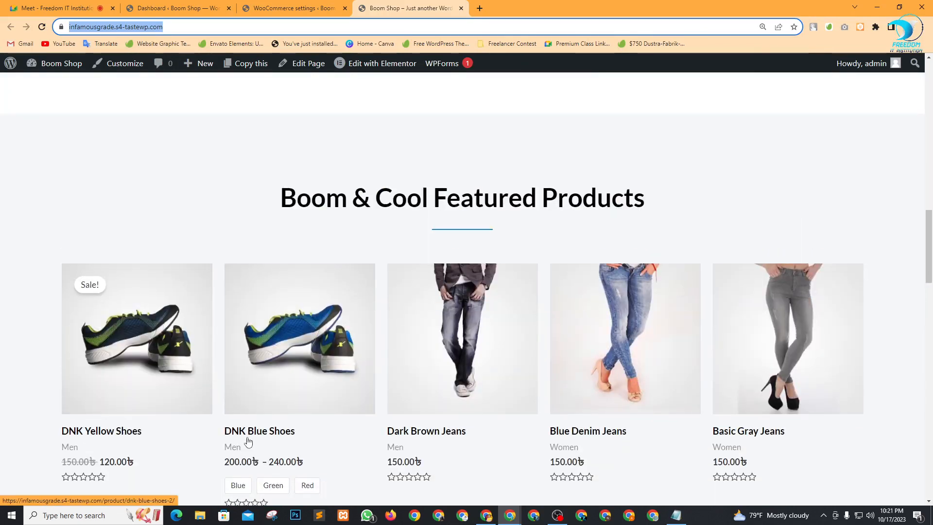
right_click(248, 434)
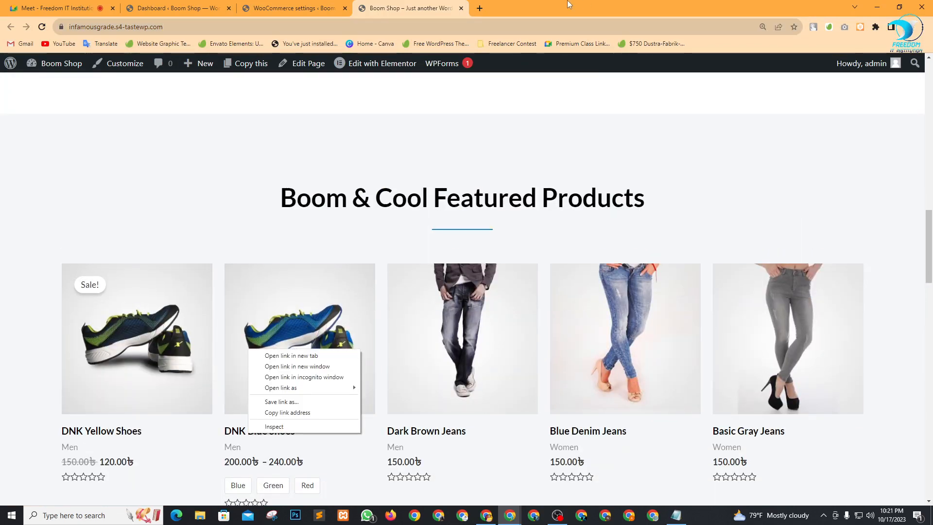
click(478, 7)
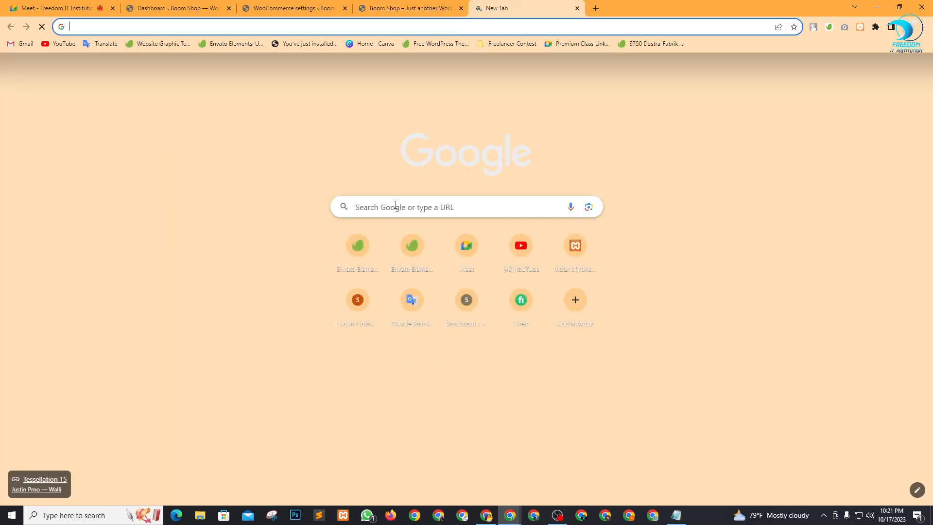
Search Google for 'phone' and visit the MobileDokan result.
click(396, 204)
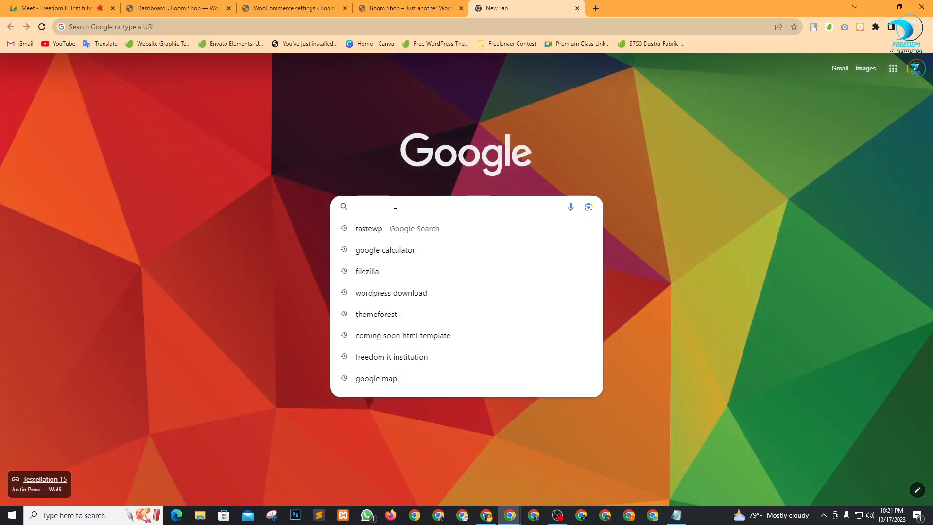
text(pho)
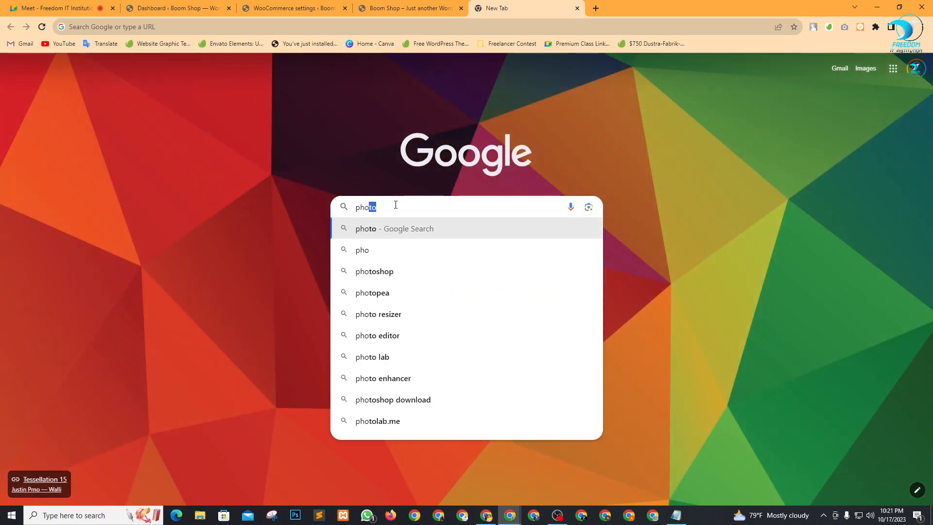
text(ne)
key(Return)
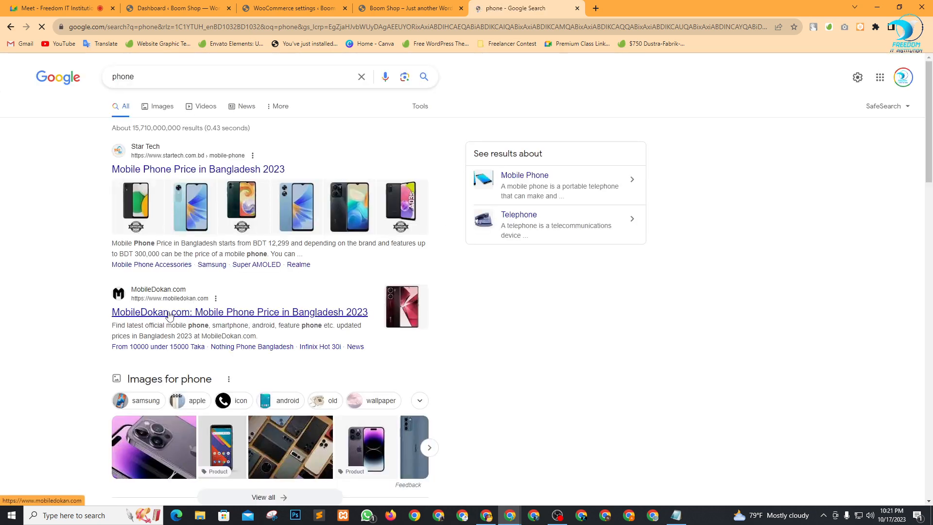
click(170, 313)
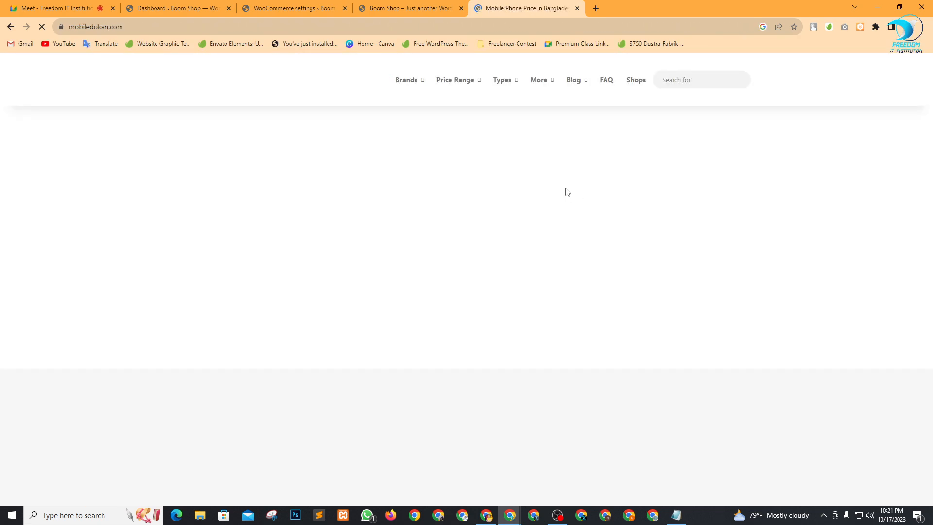
scroll(457, 231, down, 3)
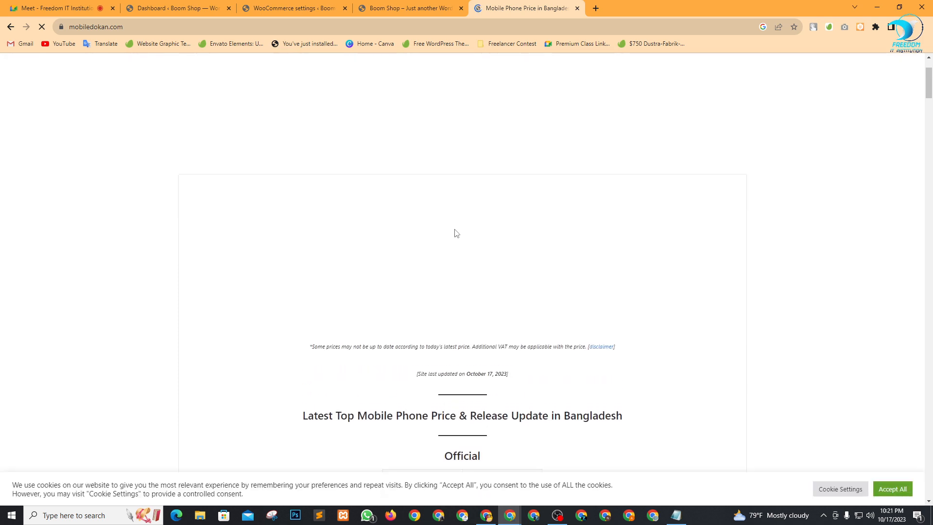
Load feelupbd.com in another new tab.
click(596, 8)
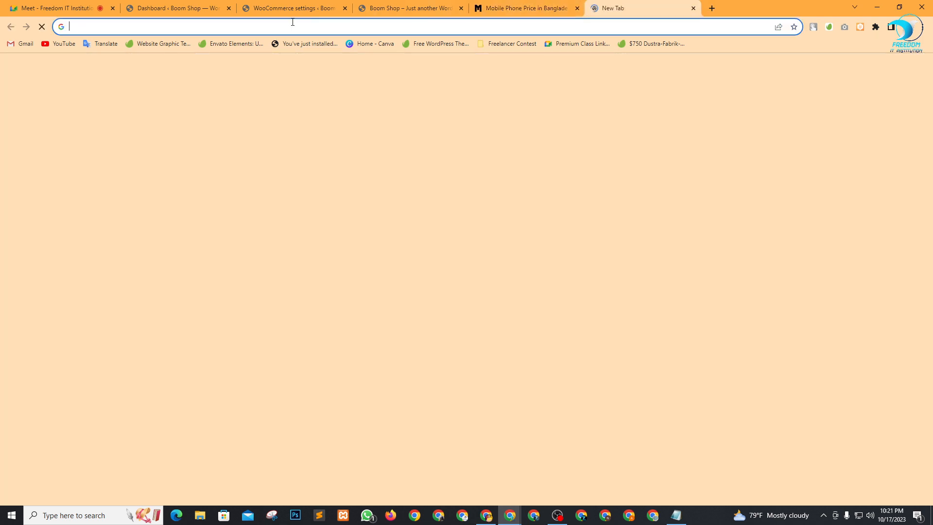
click(294, 25)
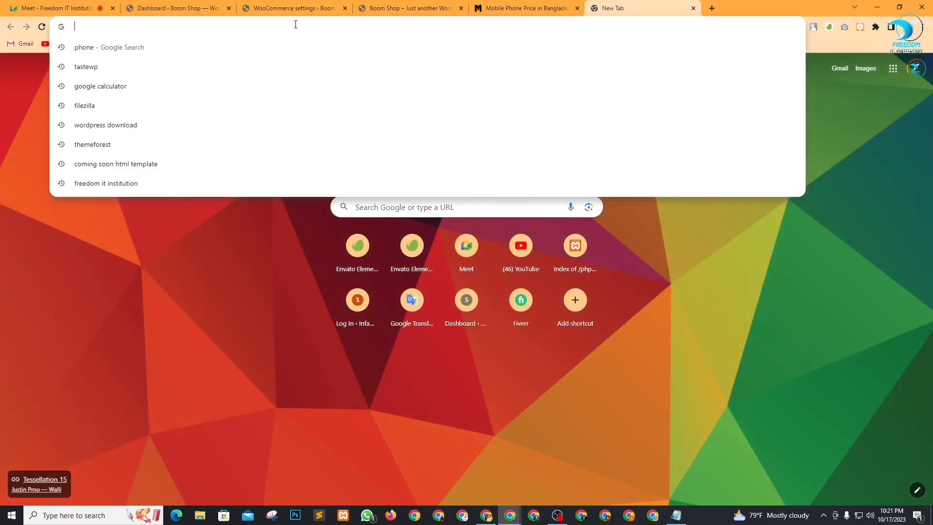
text(feel)
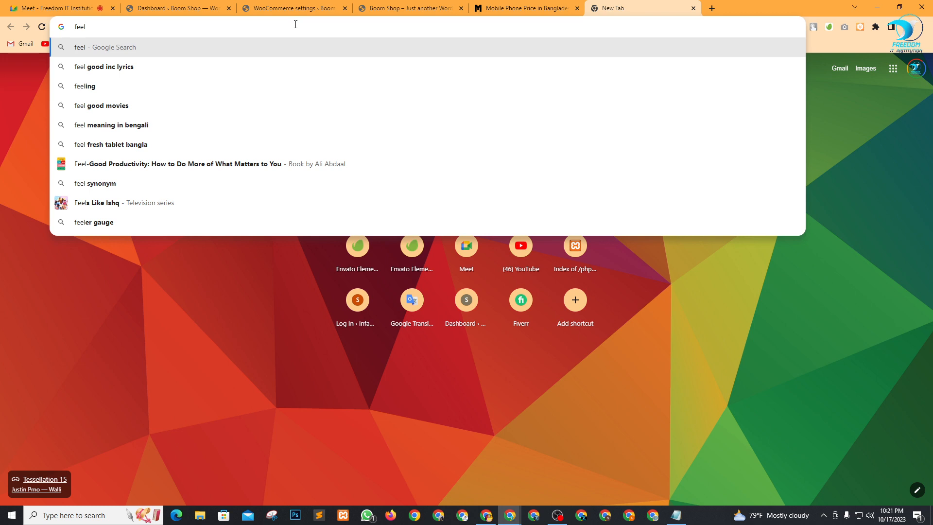
text(upbd.)
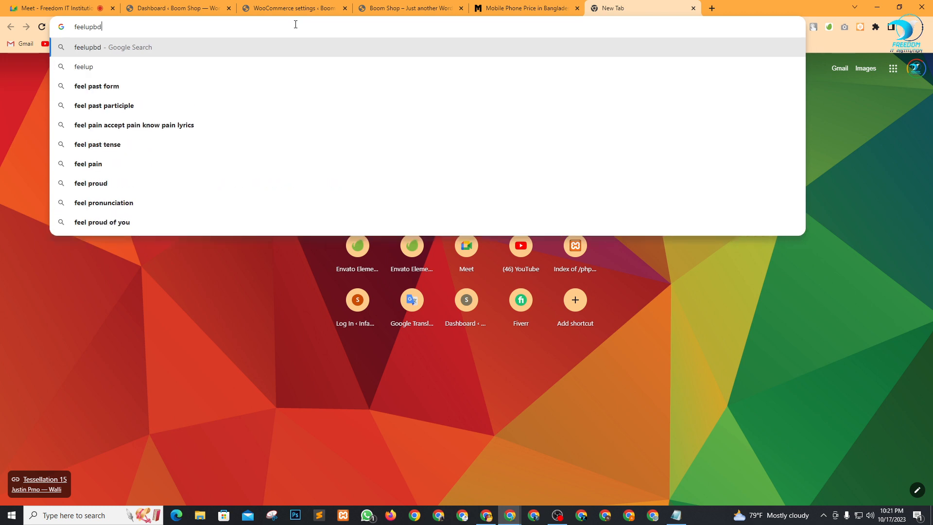
text(com)
key(Return)
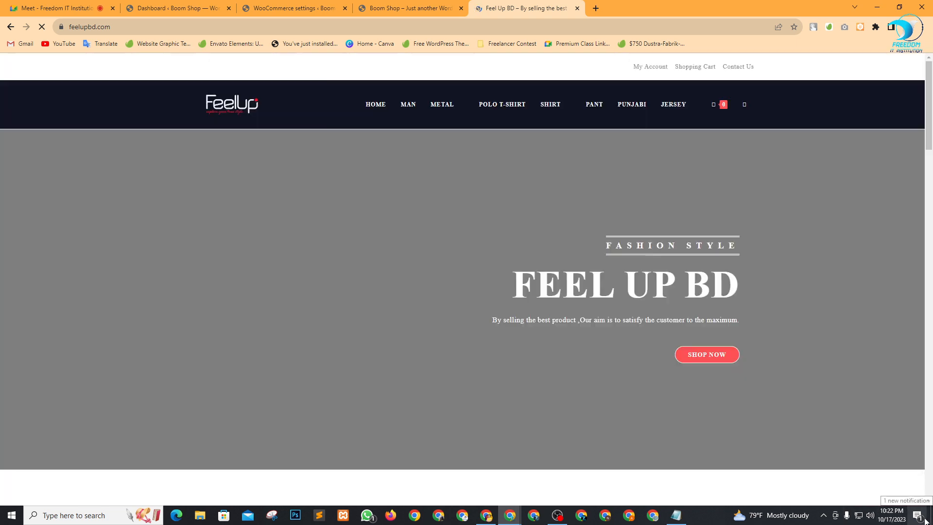
Dismiss the pending WhatsApp notification and scroll the Feel Up BD homepage.
click(925, 518)
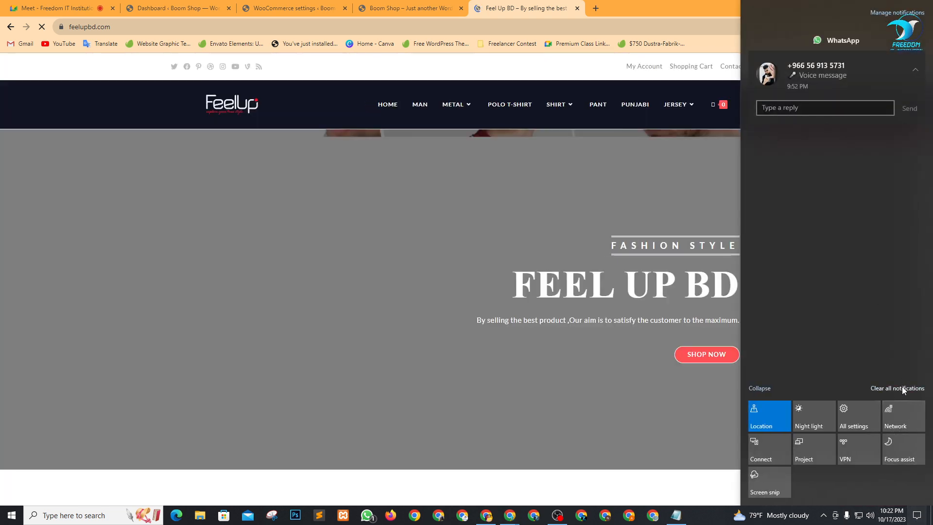
click(902, 388)
click(675, 2)
scroll(476, 240, down, 2)
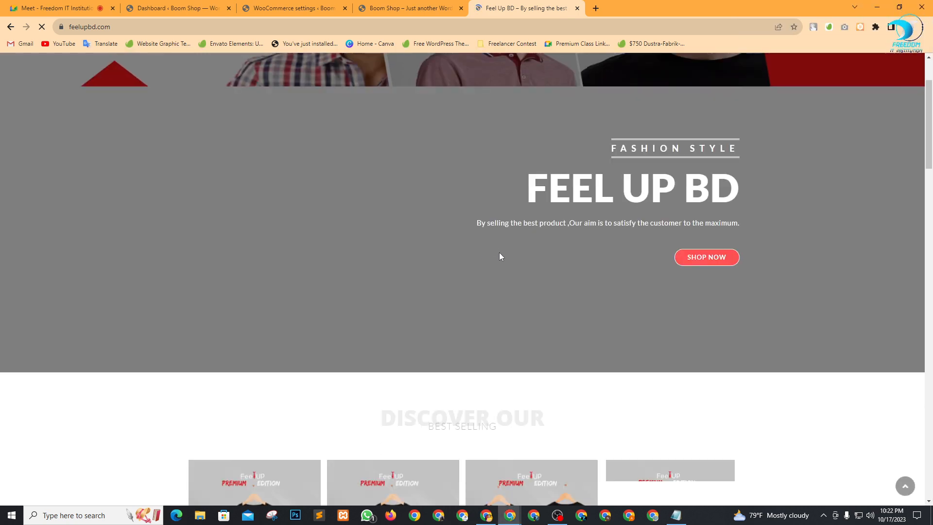
scroll(500, 250, up, 3)
scroll(437, 233, down, 12)
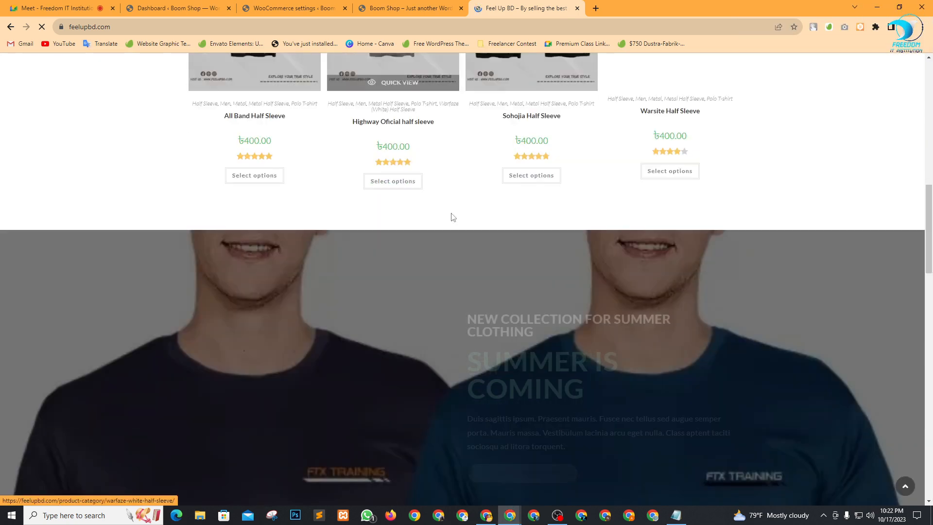
scroll(440, 279, up, 3)
scroll(429, 281, up, 2)
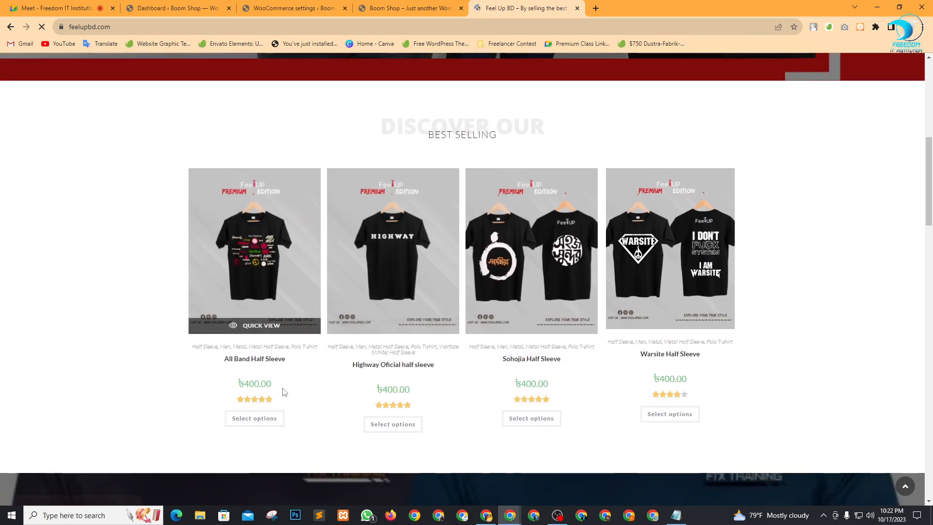
Open the All Band Half Sleeve product in a new tab and select its title.
right_click(248, 360)
click(267, 365)
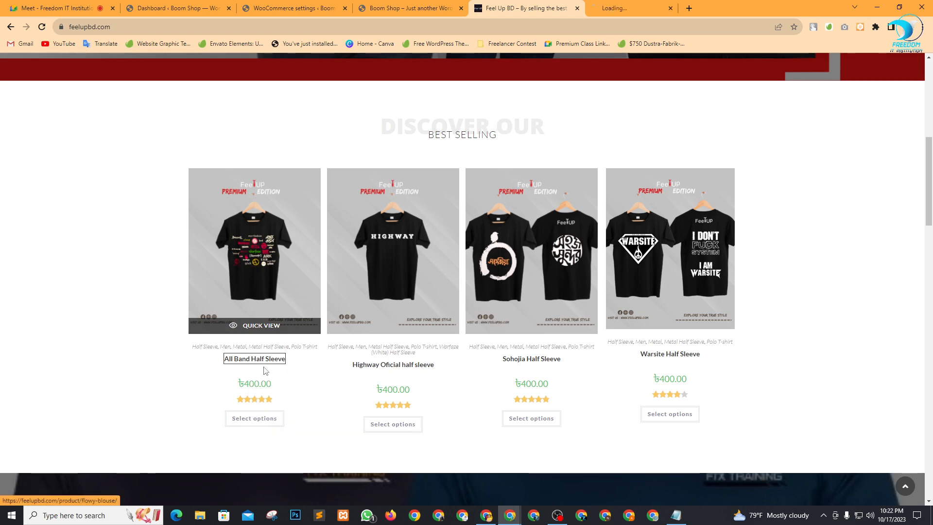
click(654, 6)
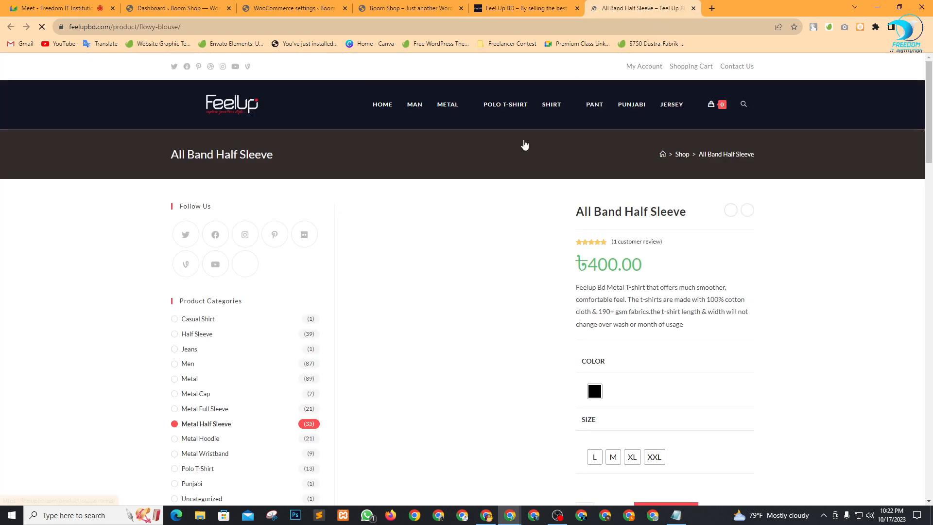
scroll(488, 286, down, 1)
scroll(489, 287, down, 2)
scroll(217, 231, down, 2)
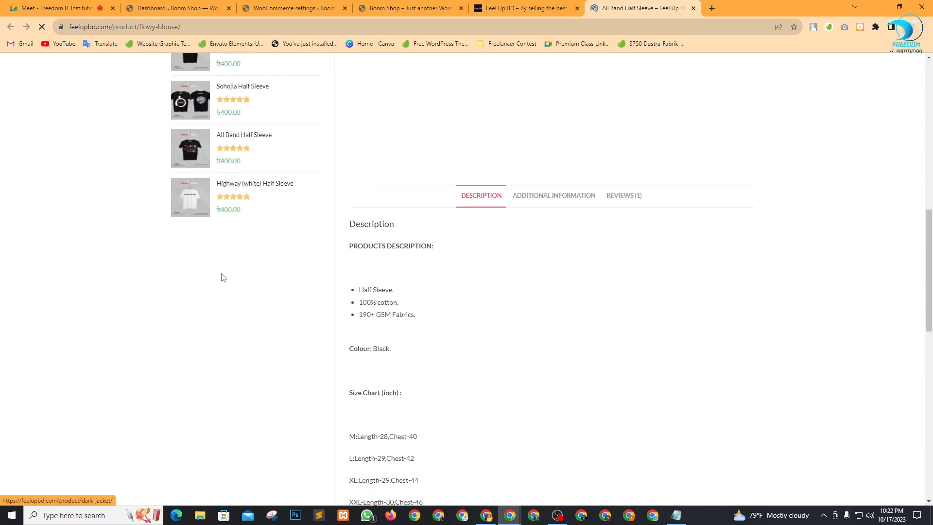
scroll(221, 275, up, 6)
scroll(272, 227, up, 3)
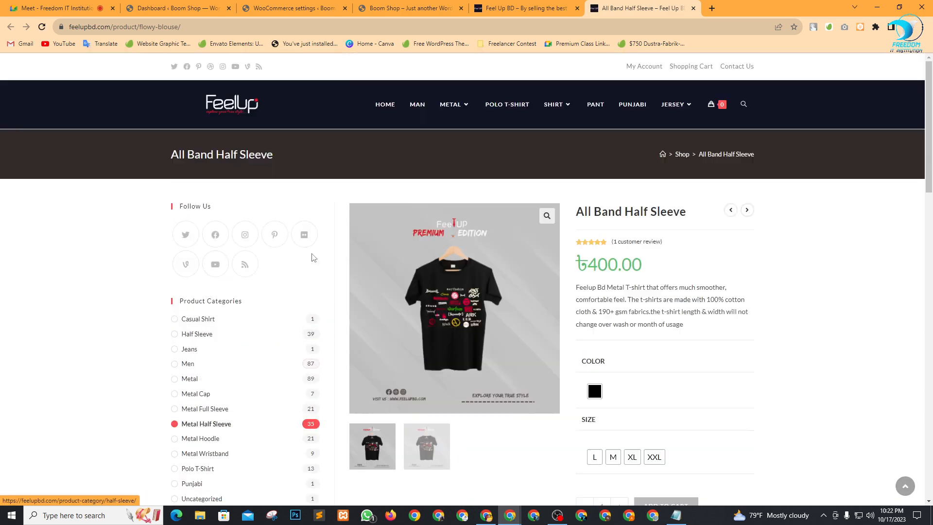
mouse_move(572, 212)
mouse_down()
mouse_move(659, 212)
mouse_move(583, 204)
mouse_up()
click(674, 229)
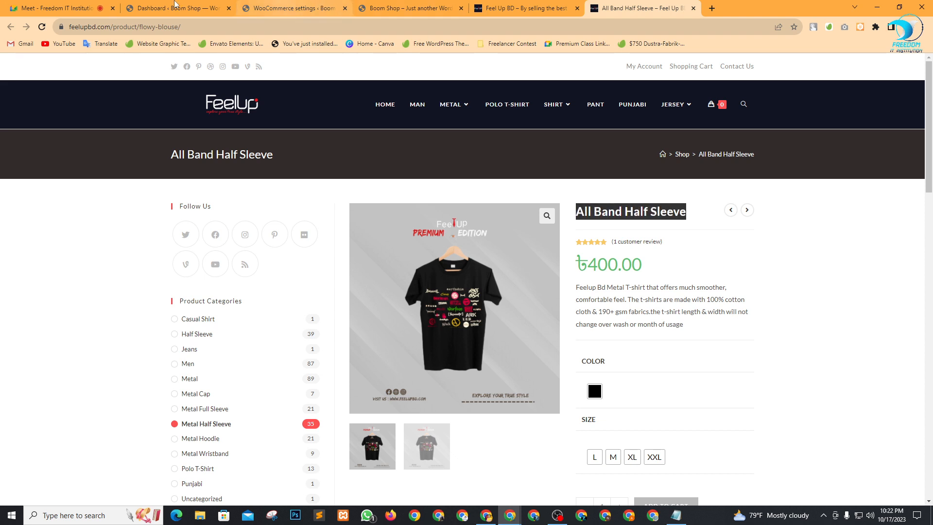
Open a new product form in its own tab and paste 'All Band Half Sleeve' as the name.
click(140, 6)
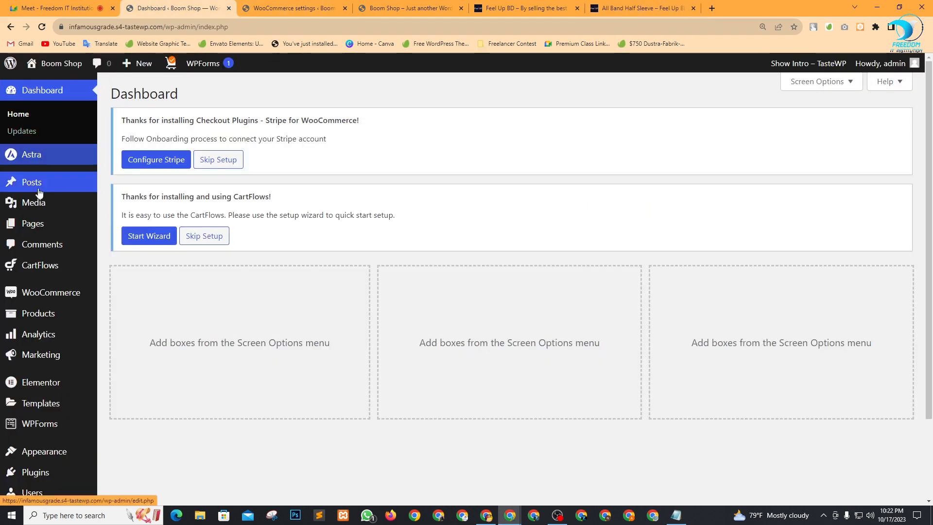
scroll(85, 311, down, 2)
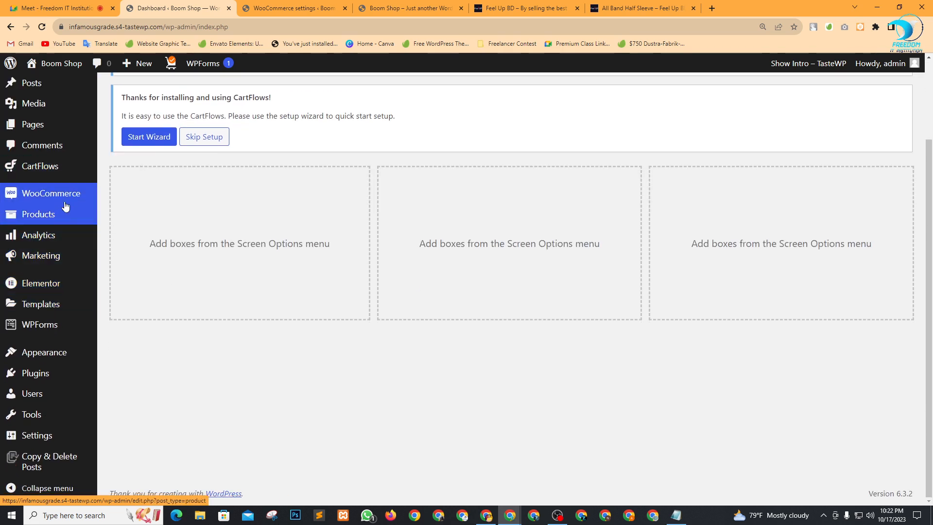
mouse_move(35, 326)
mouse_move(31, 218)
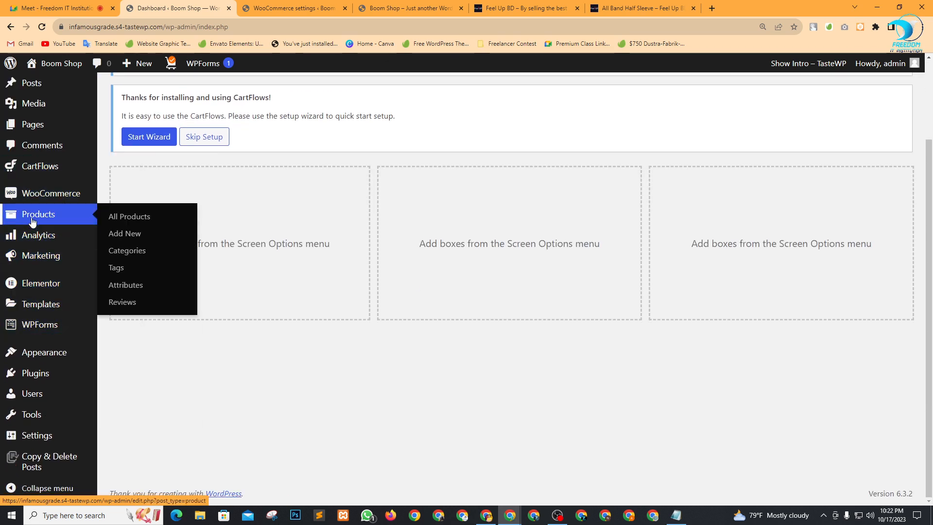
right_click(116, 239)
click(145, 245)
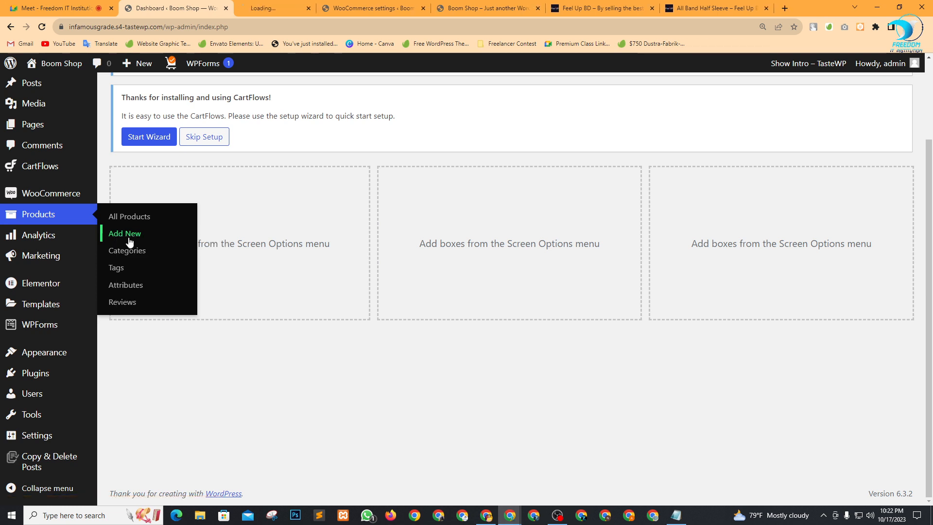
click(292, 8)
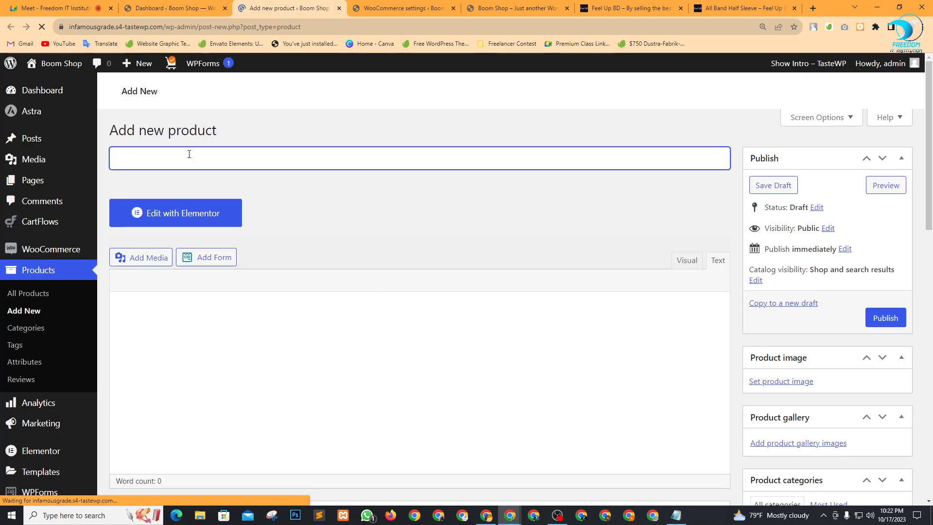
text(All Band Half Sleeve)
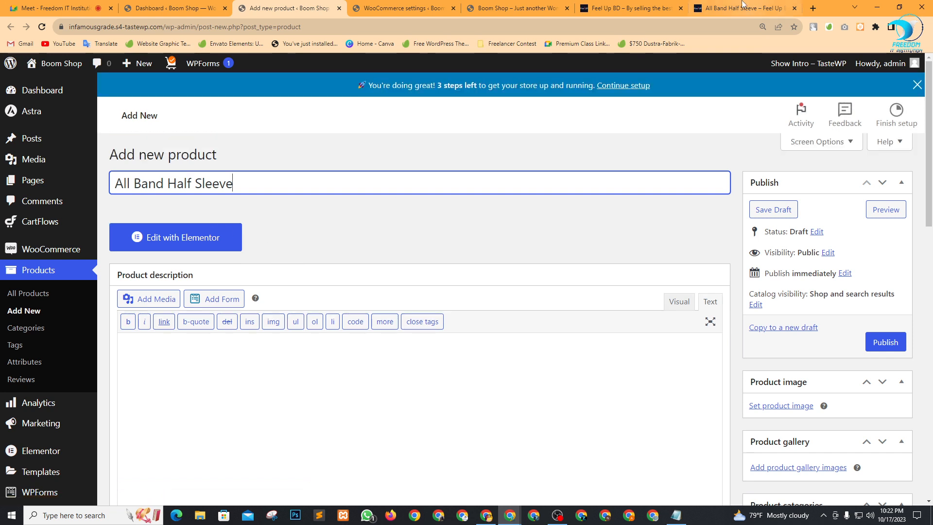
Copy the Feel Up BD T-shirt description and paste it into the product description.
click(742, 6)
scroll(686, 264, down, 2)
drag(686, 232, 575, 190)
key(ctrl+c)
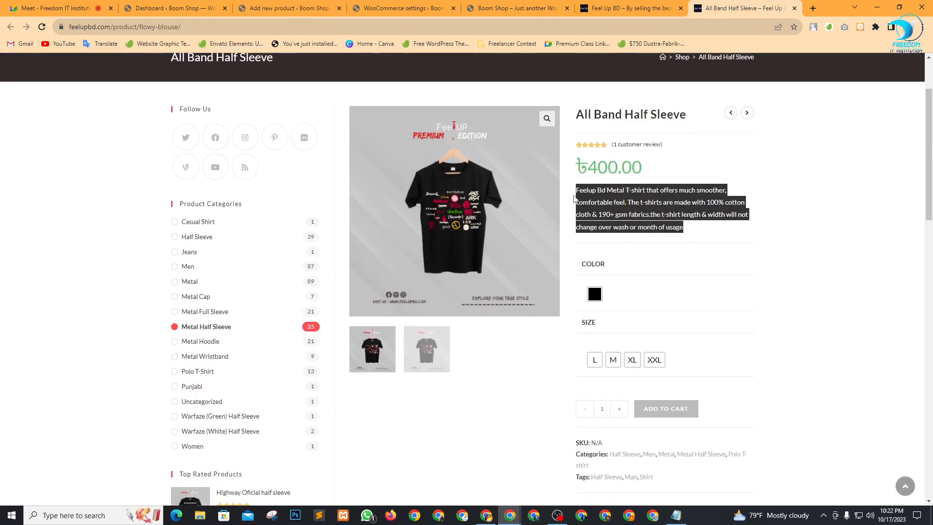
click(272, 7)
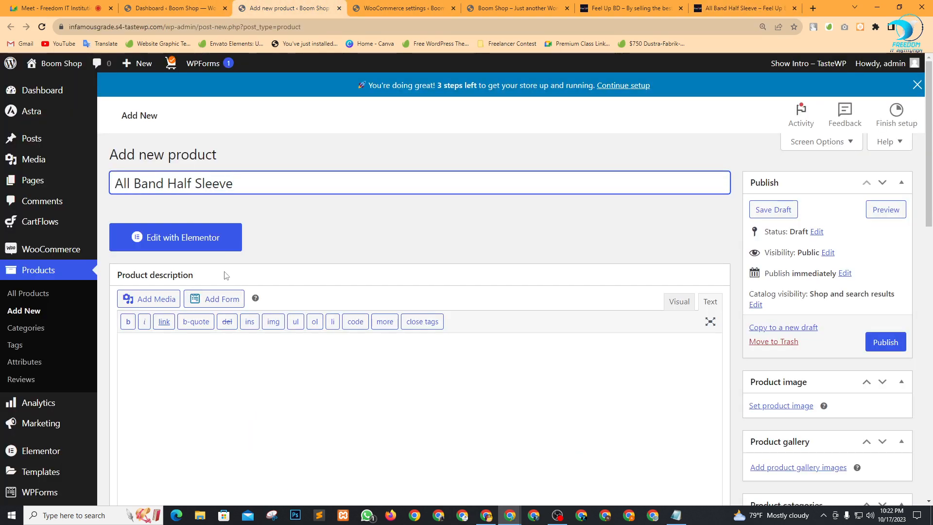
click(240, 401)
key(ctrl+v)
scroll(262, 291, down, 3)
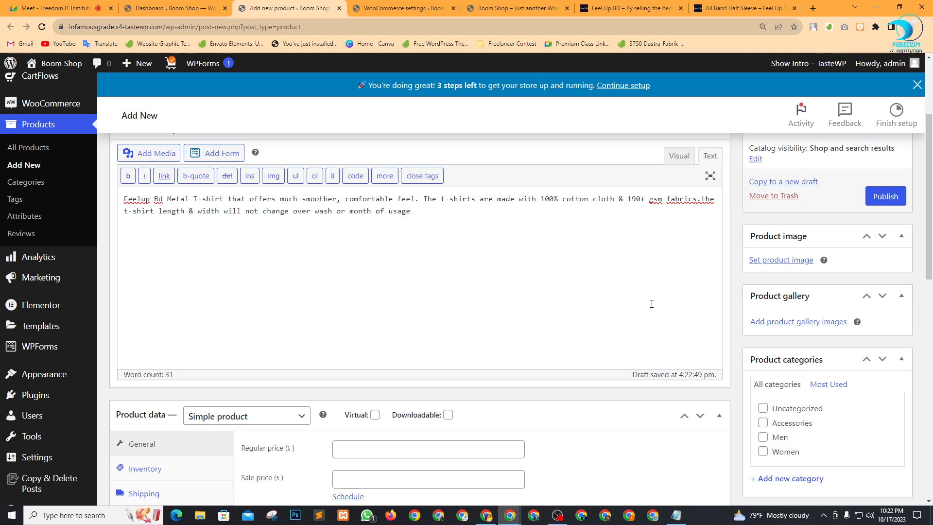
Save the Feel Up BD black T-shirt photo into Downloads.
click(743, 8)
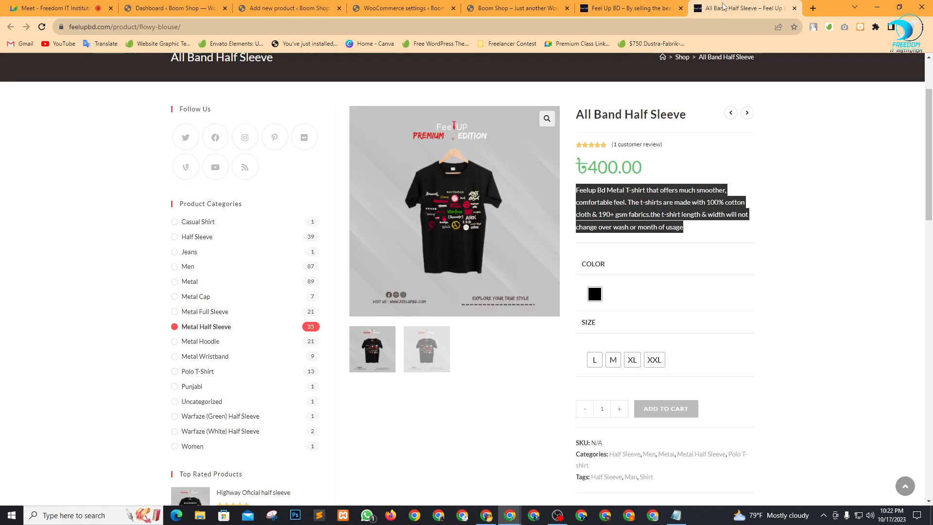
right_click(475, 180)
click(514, 200)
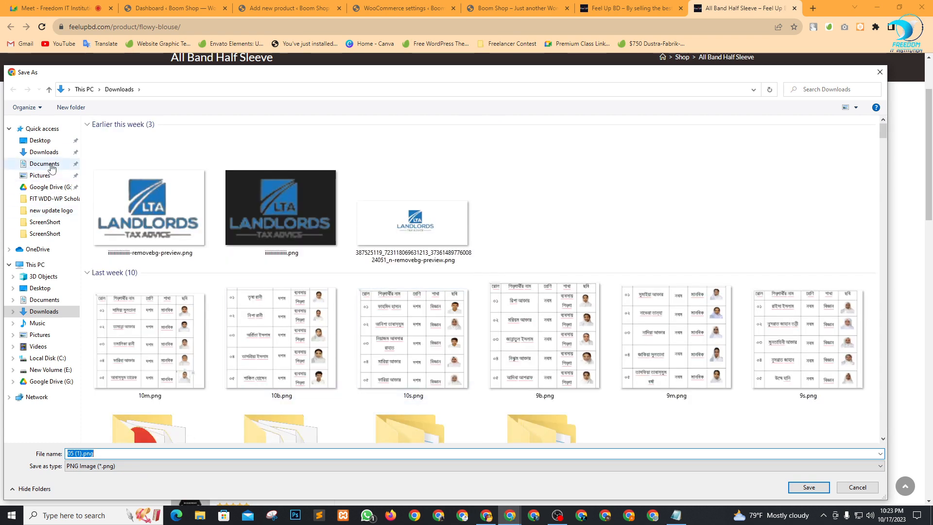
click(43, 151)
click(796, 490)
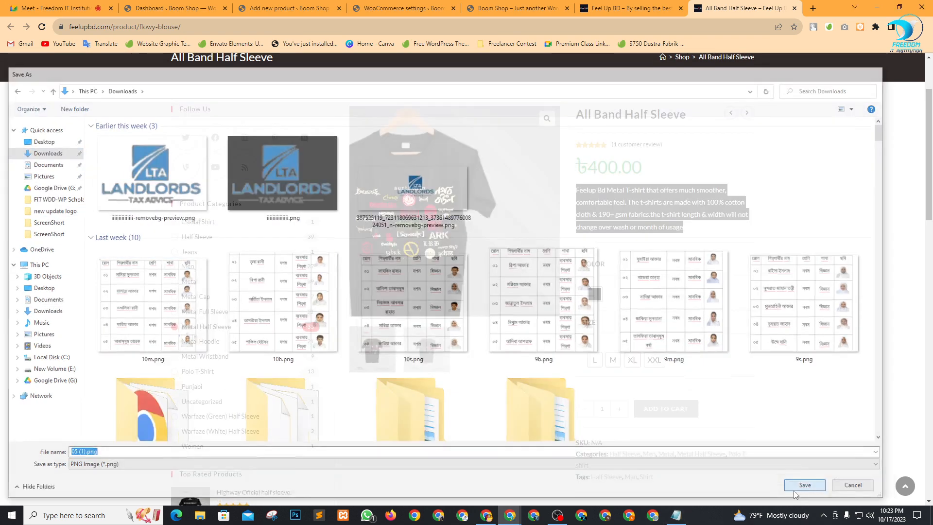
Upload 05 (1).png and set it as the product image.
click(254, 7)
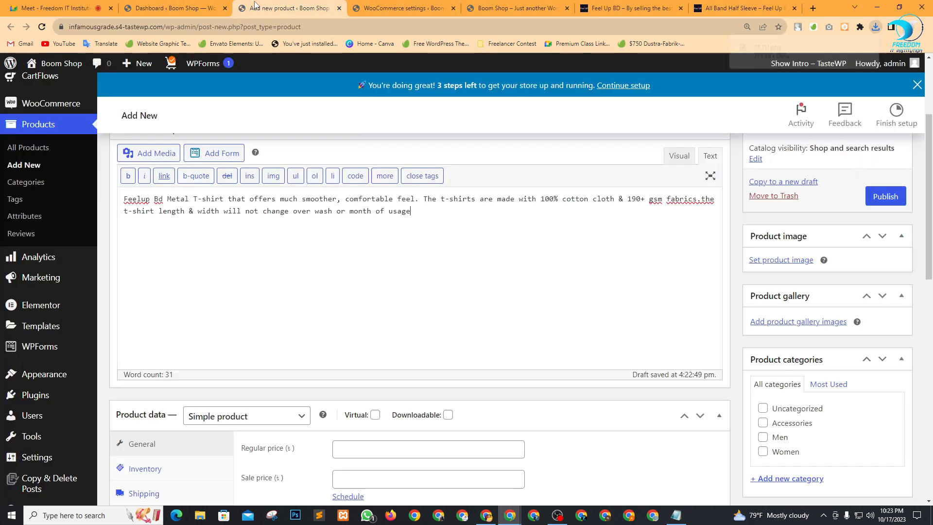
scroll(777, 340, down, 1)
click(786, 211)
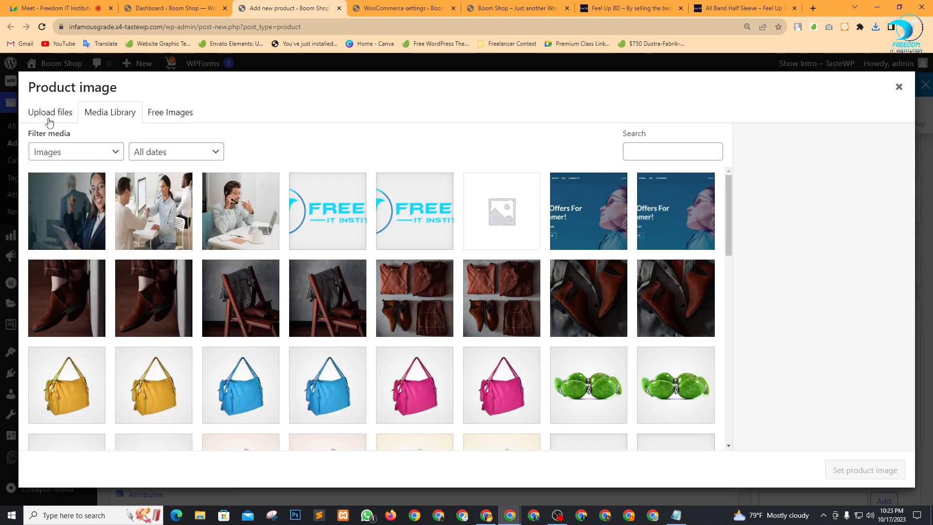
click(50, 115)
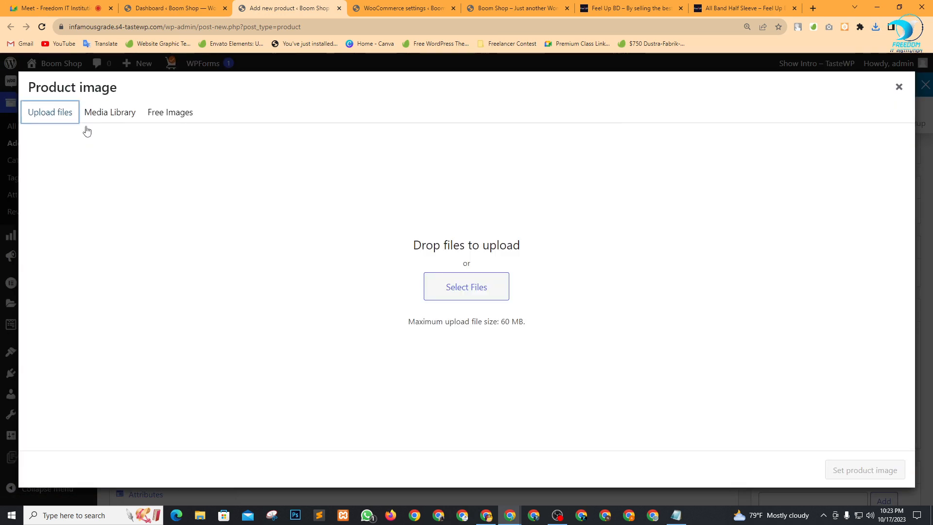
click(456, 292)
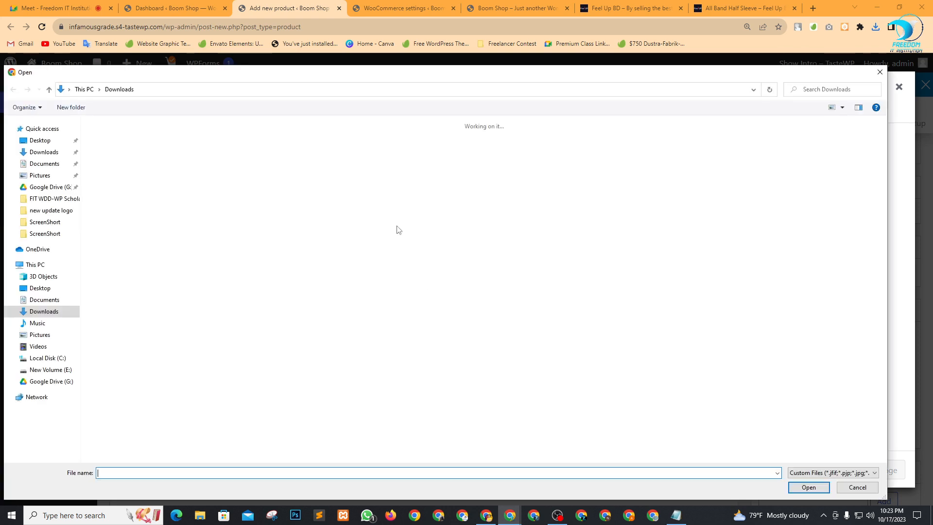
double_click(132, 210)
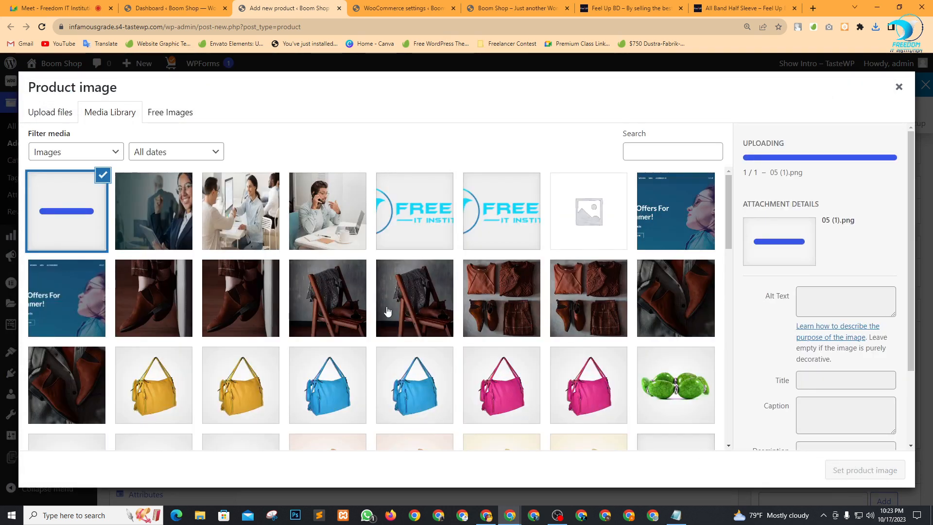
click(846, 465)
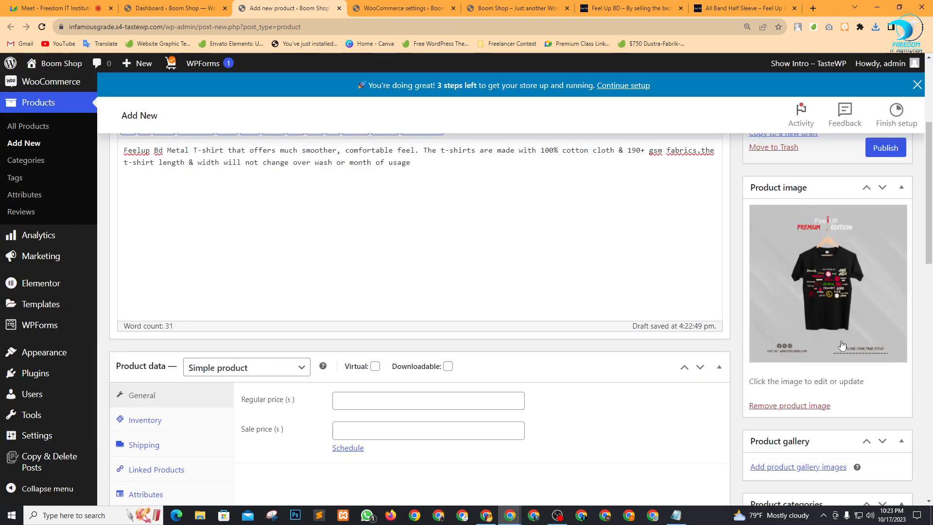
Add the T-shirt image to the product gallery twice.
scroll(823, 383, down, 2)
click(799, 370)
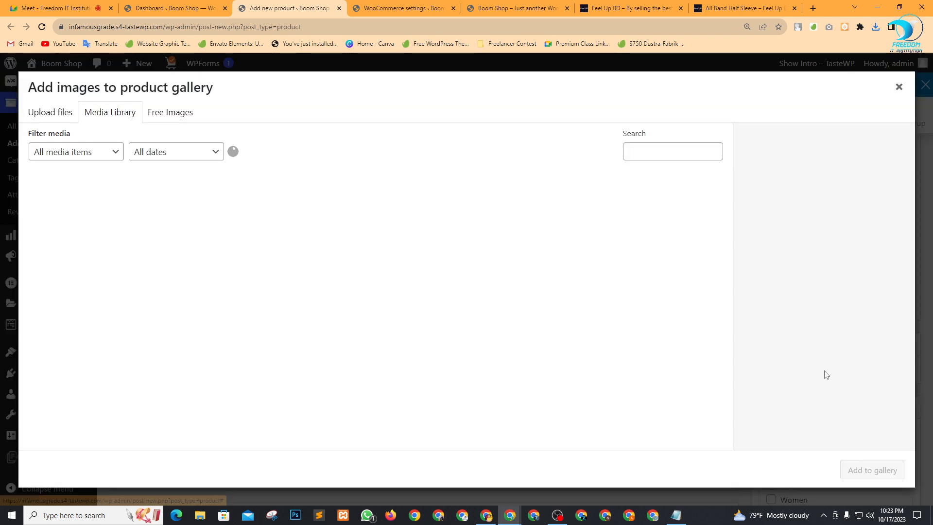
click(68, 214)
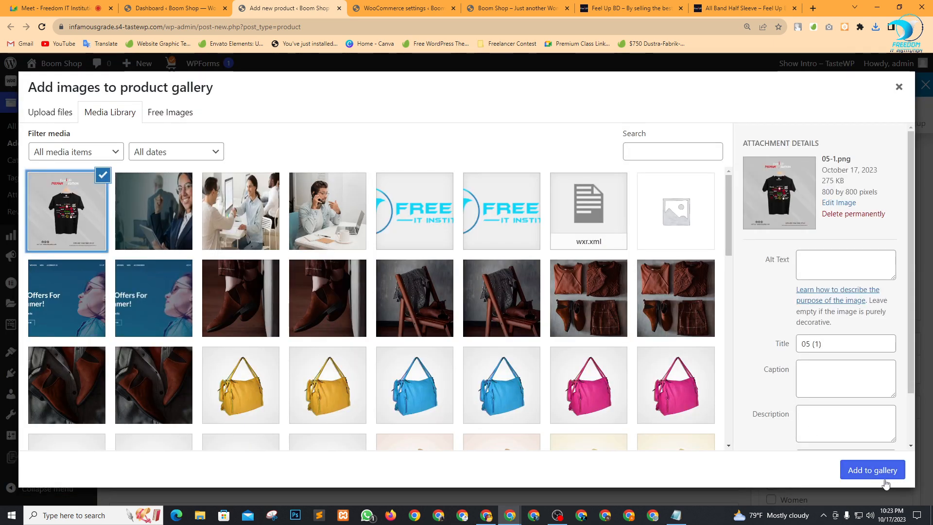
click(874, 471)
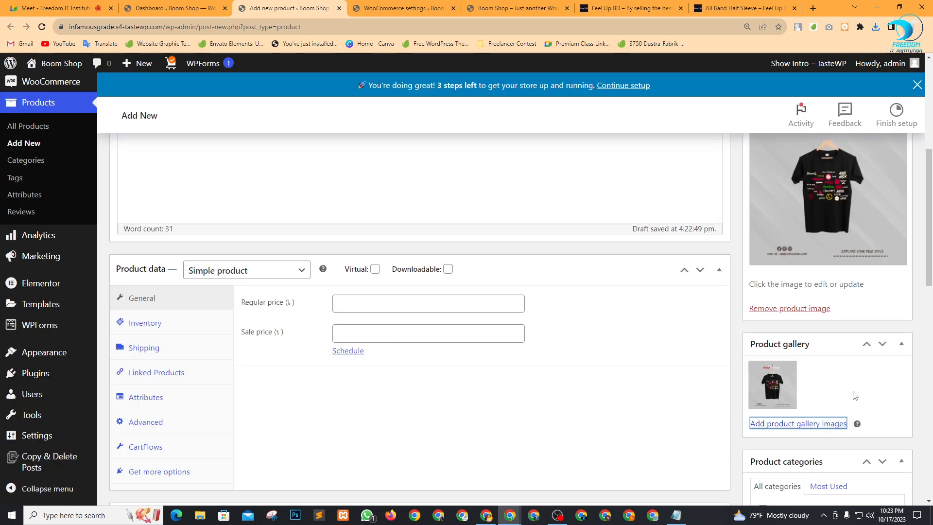
click(807, 423)
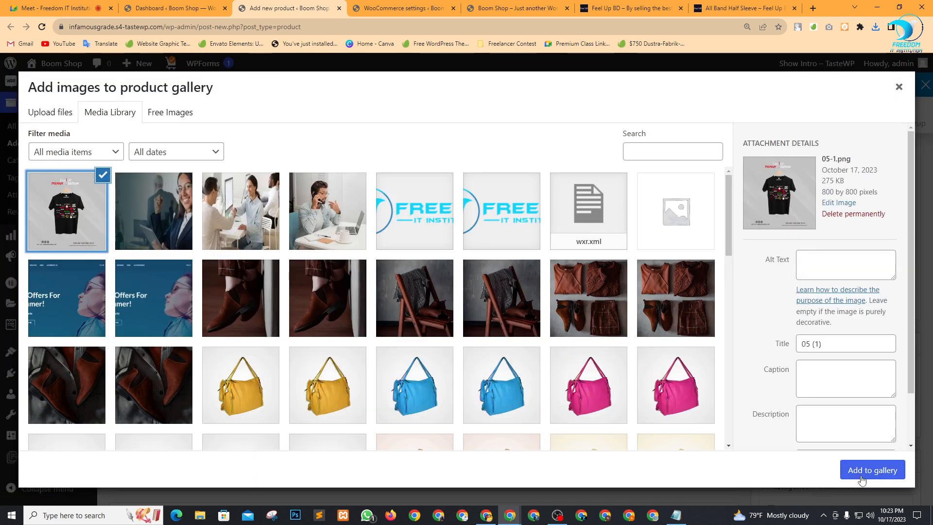
click(846, 473)
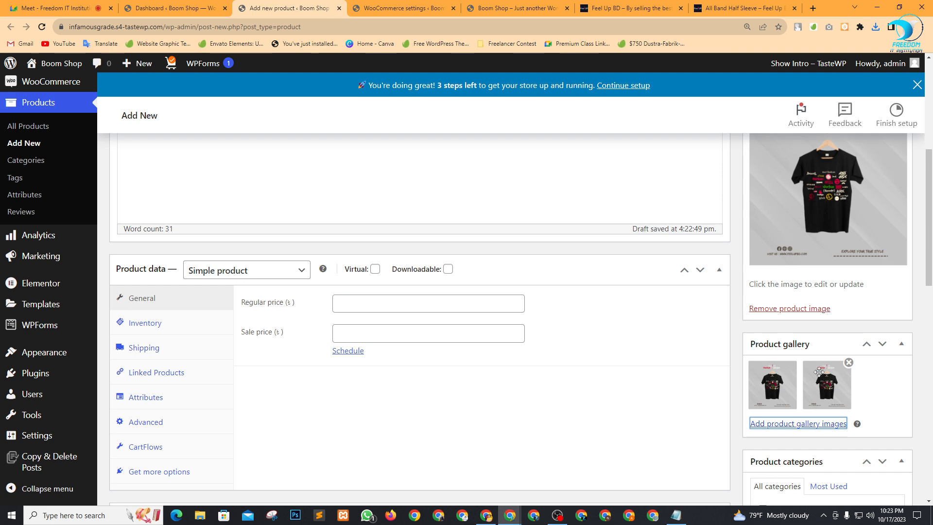
scroll(332, 311, up, 5)
scroll(330, 323, down, 7)
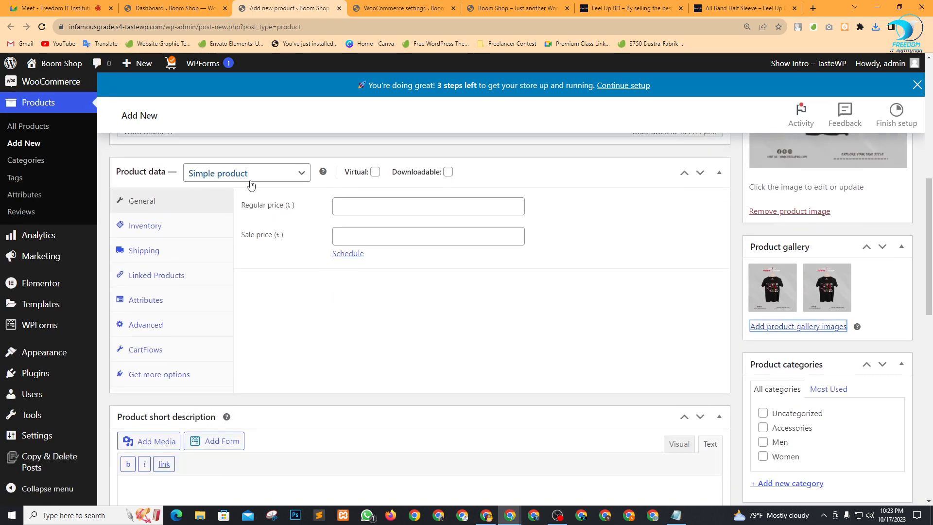
Keep the product type as Simple product and check the reference price on Feel Up BD.
click(302, 173)
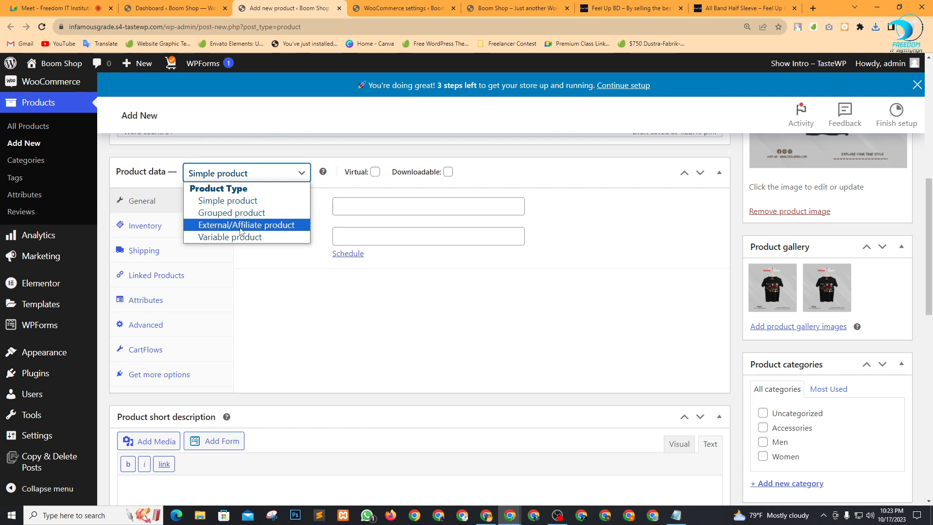
click(268, 273)
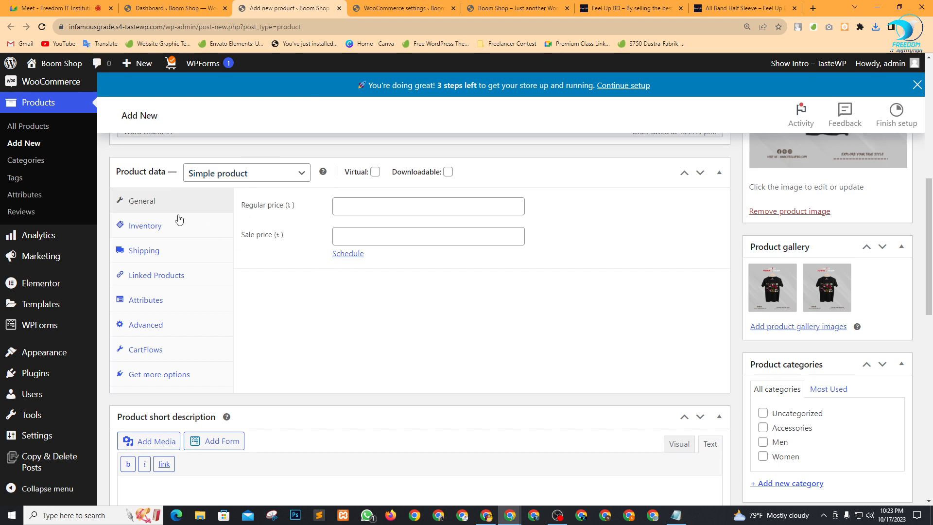
click(349, 204)
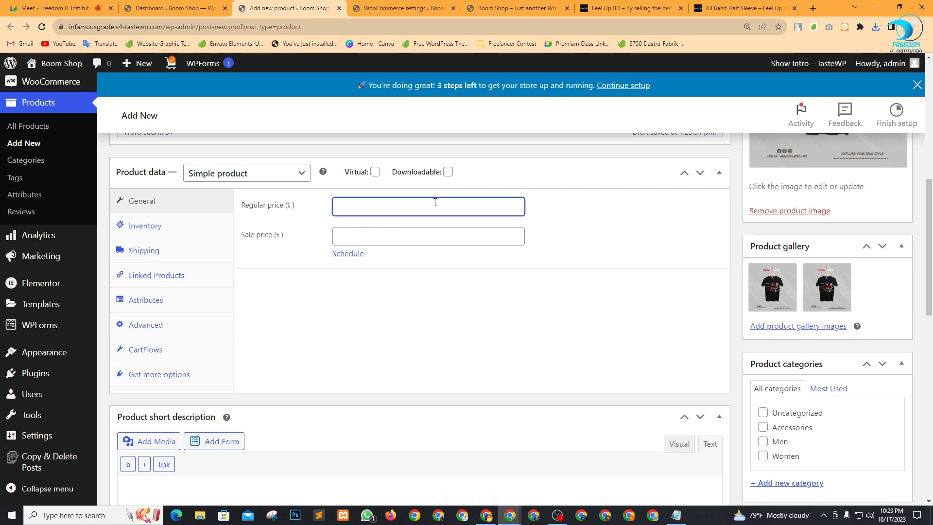
click(374, 239)
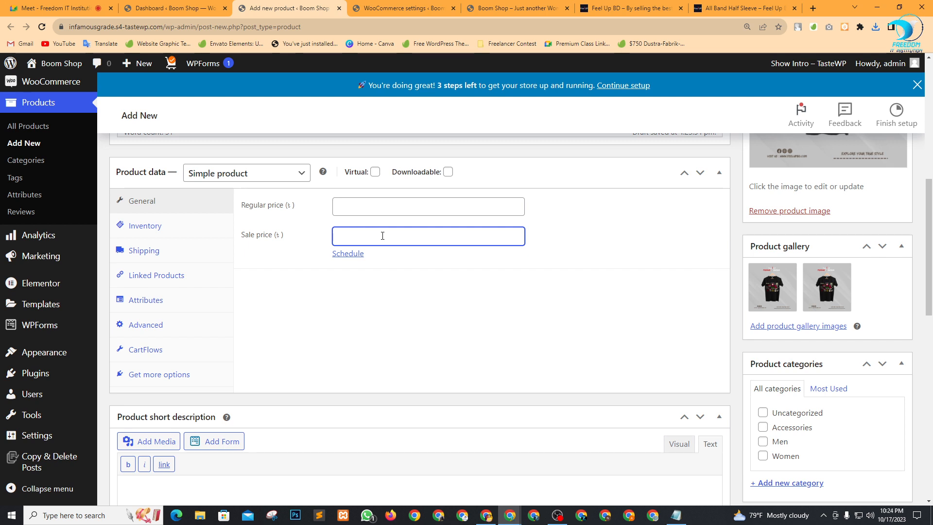
click(742, 7)
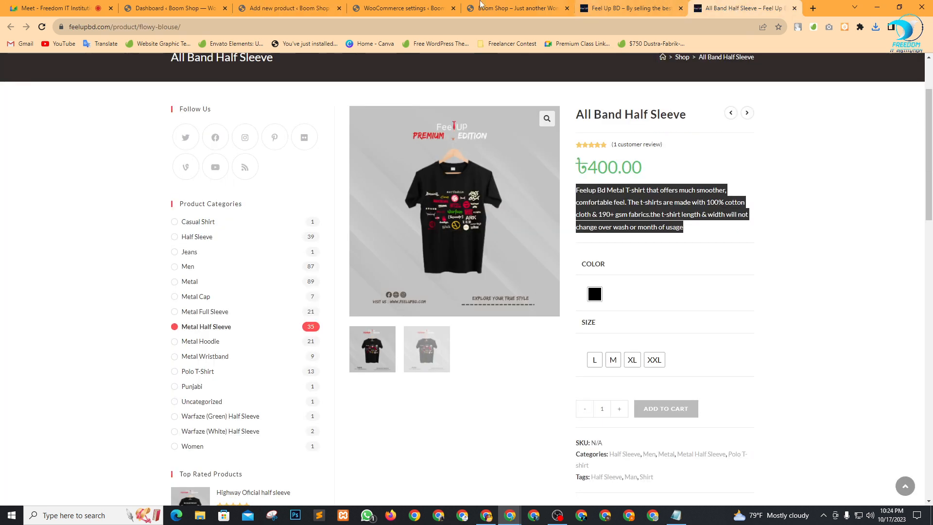
click(287, 8)
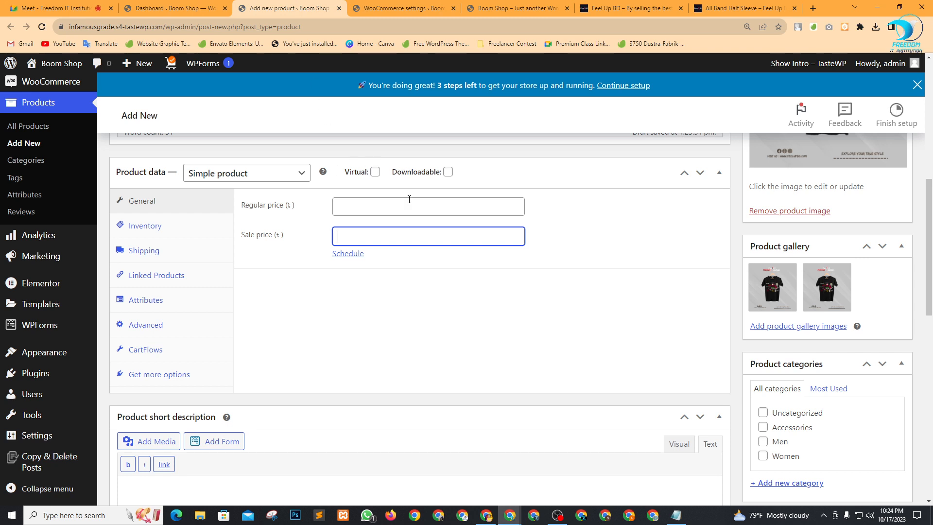
Enter 399 as the regular price with an empty sale price, then show the Shipping settings.
text(399)
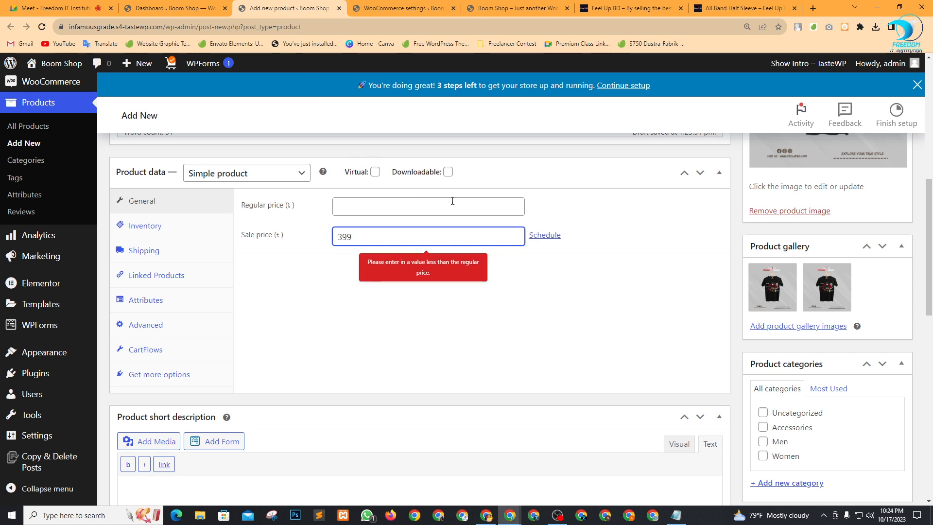
click(514, 327)
click(371, 231)
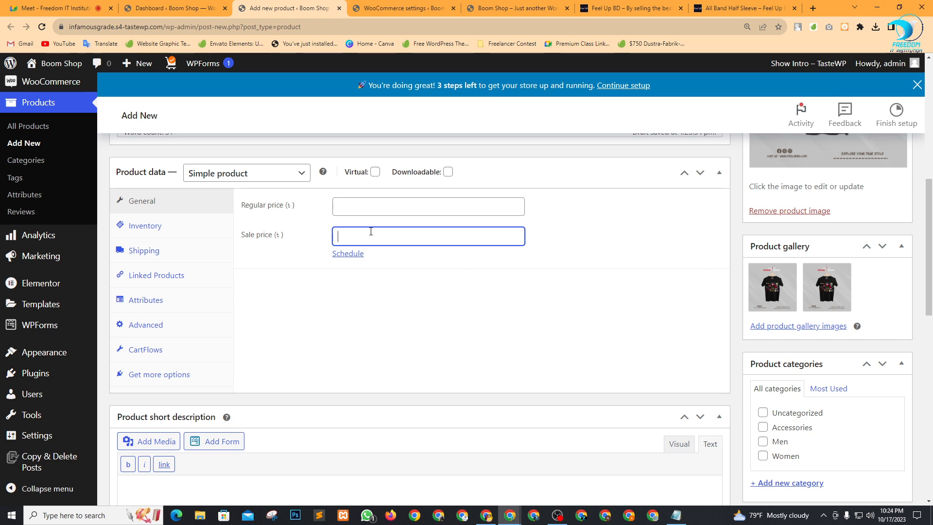
text(399)
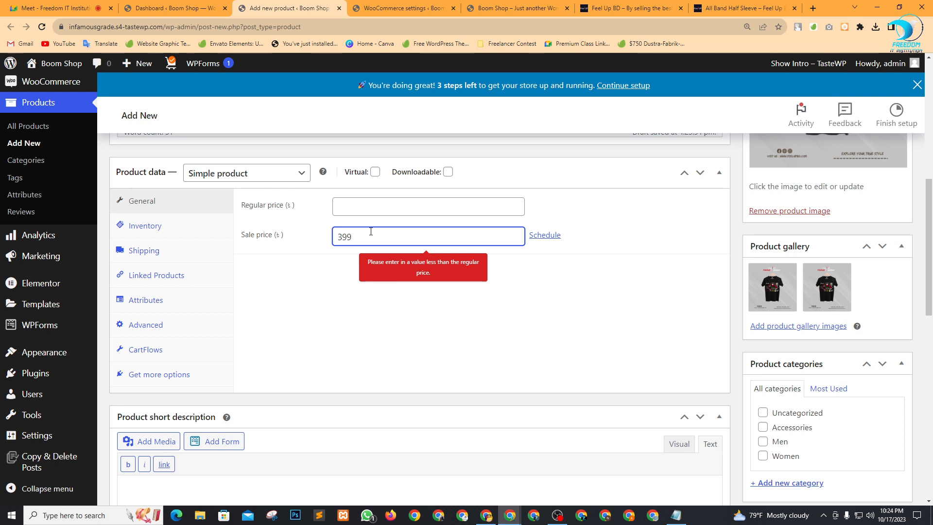
click(407, 211)
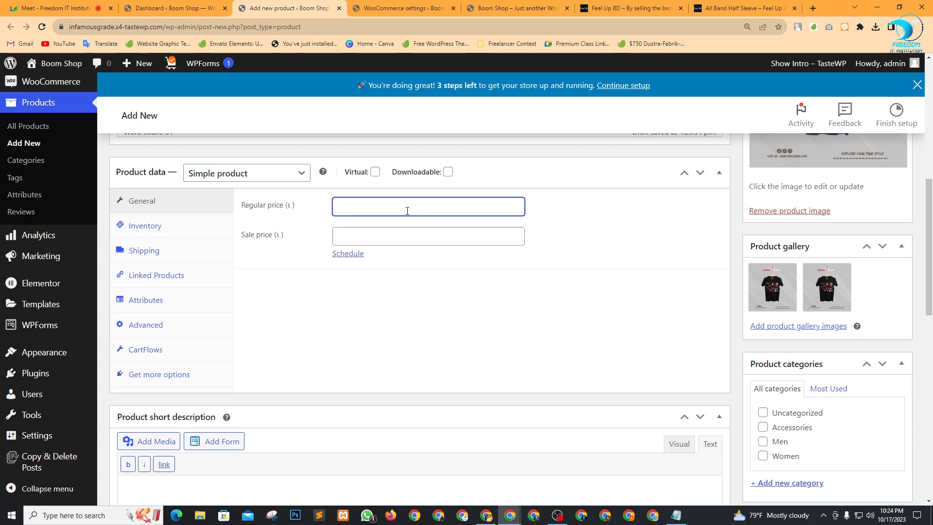
text(99)
click(321, 350)
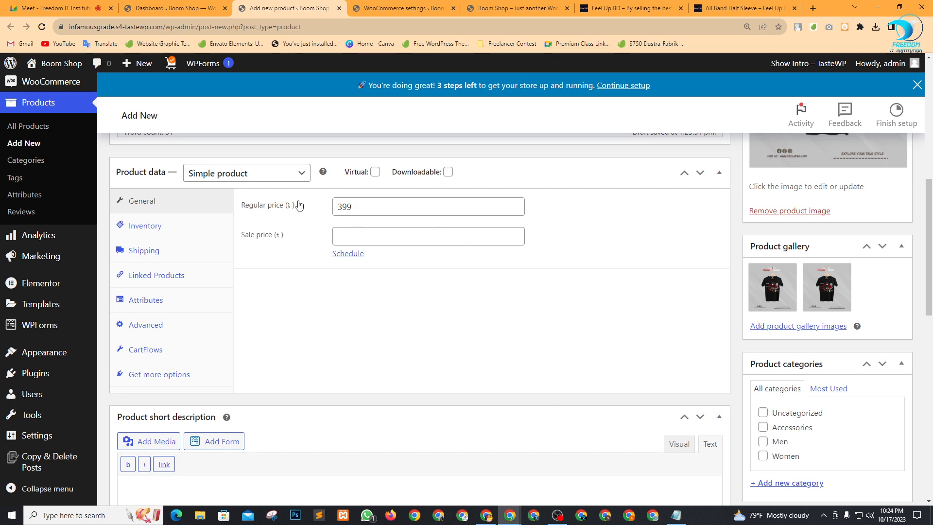
click(183, 255)
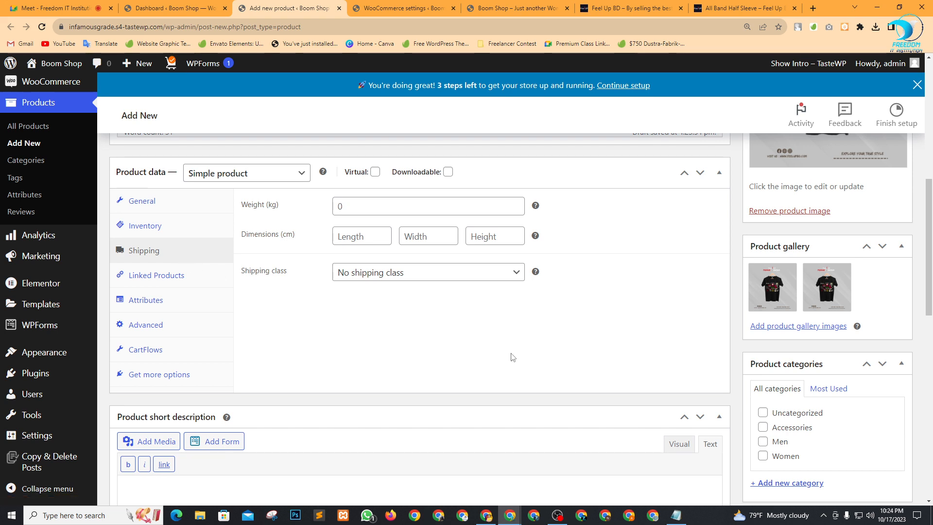
Assign the VIP shipping class and set the weight to 0.3 kg.
click(512, 271)
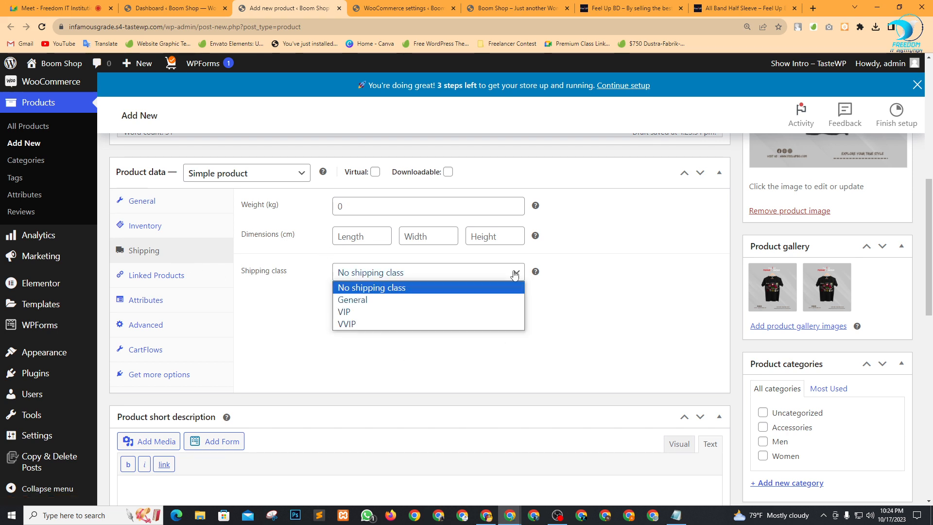
click(360, 314)
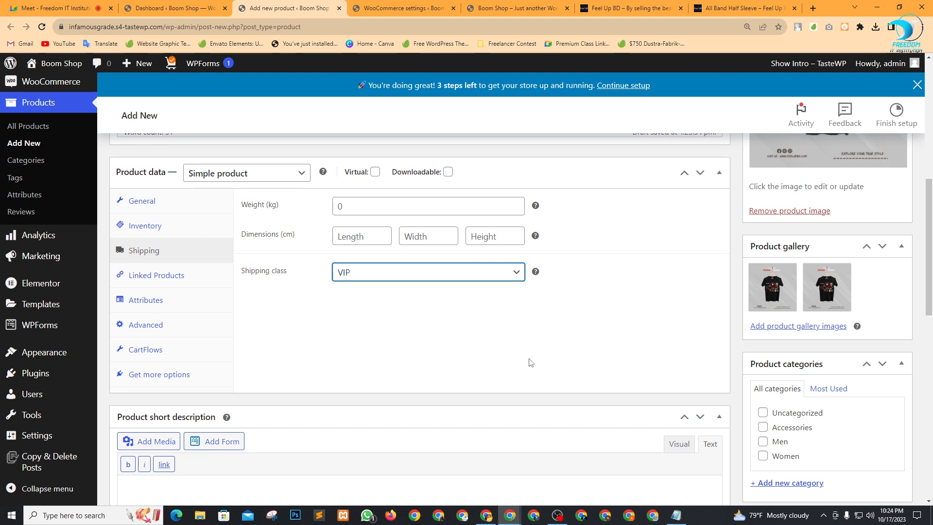
click(484, 273)
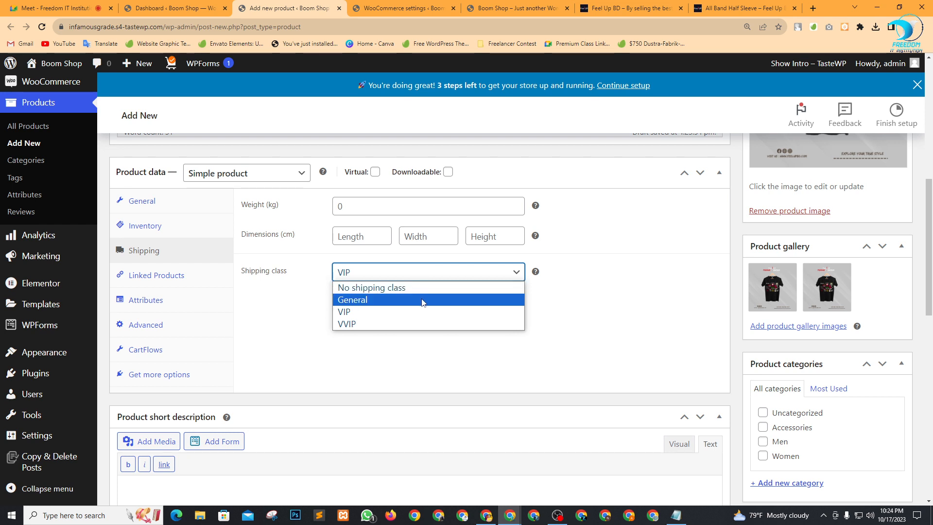
click(386, 316)
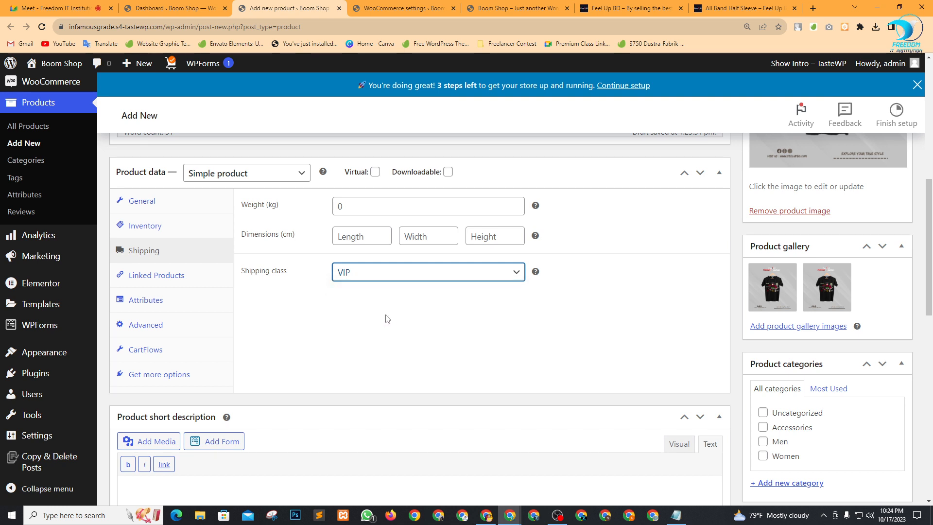
click(352, 204)
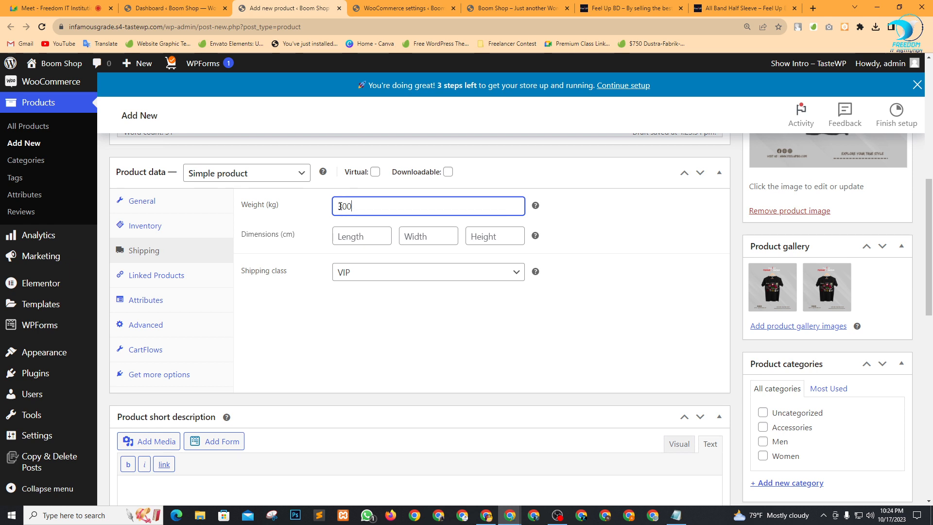
click(339, 206)
text(0.3)
click(602, 242)
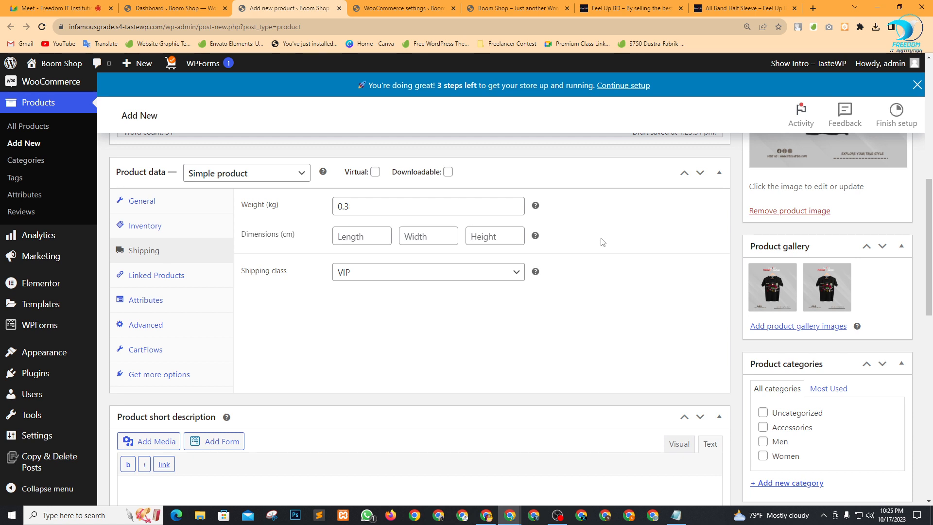
Enter package dimensions of 40 × 35 × 40 cm, checking the Feel Up BD reference page.
click(363, 239)
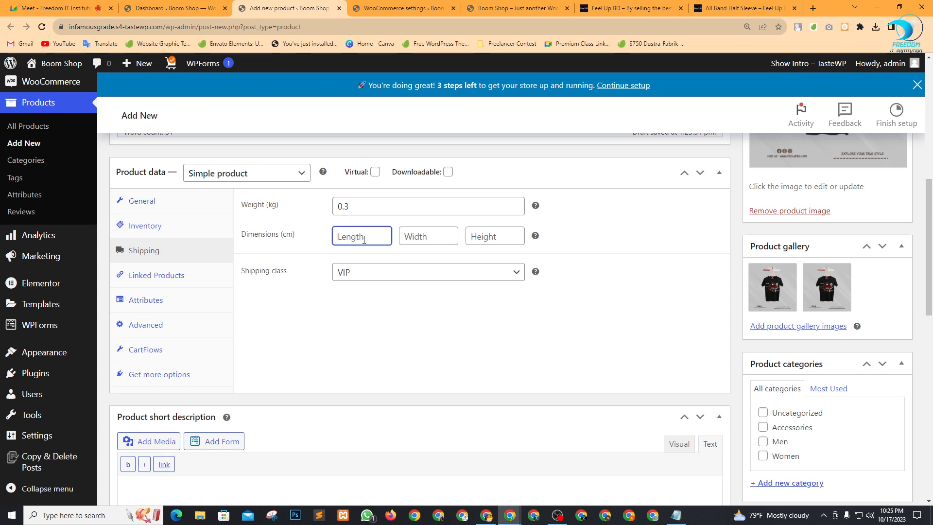
click(743, 9)
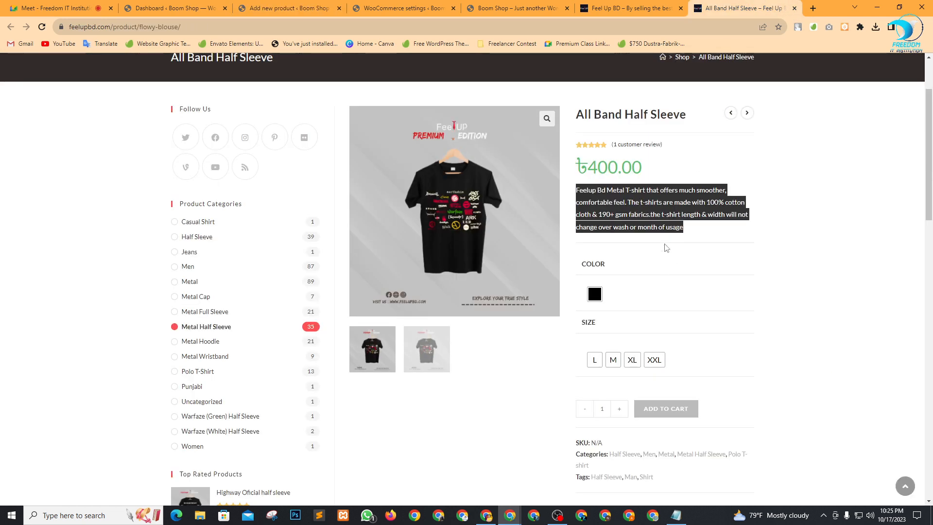
scroll(660, 262, down, 2)
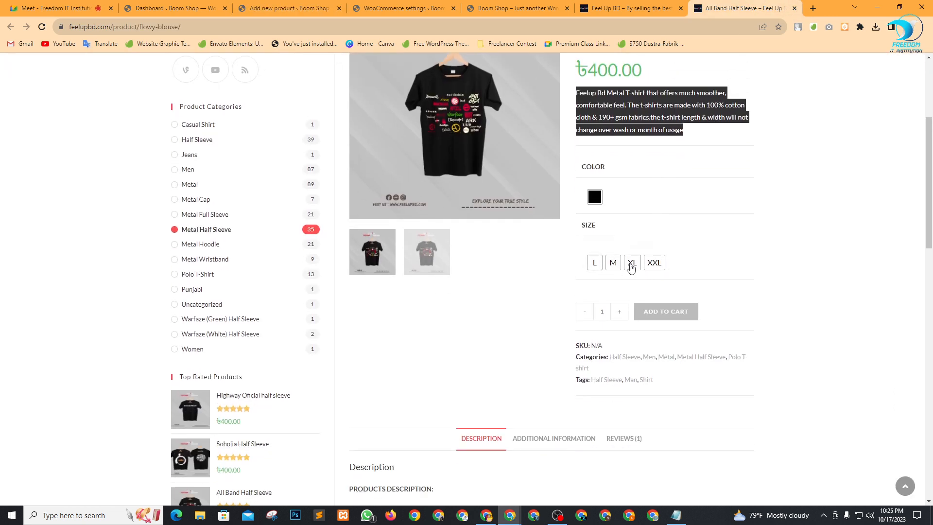
click(266, 4)
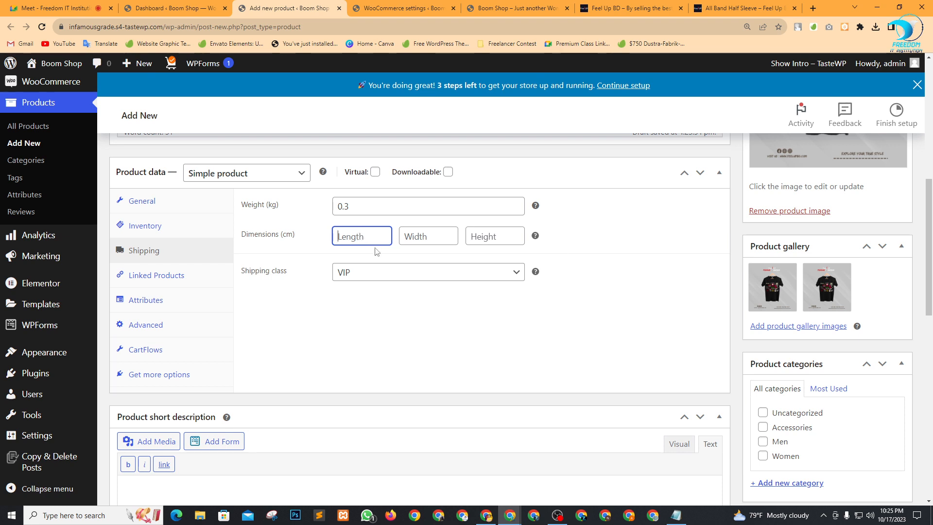
text(40)
click(421, 240)
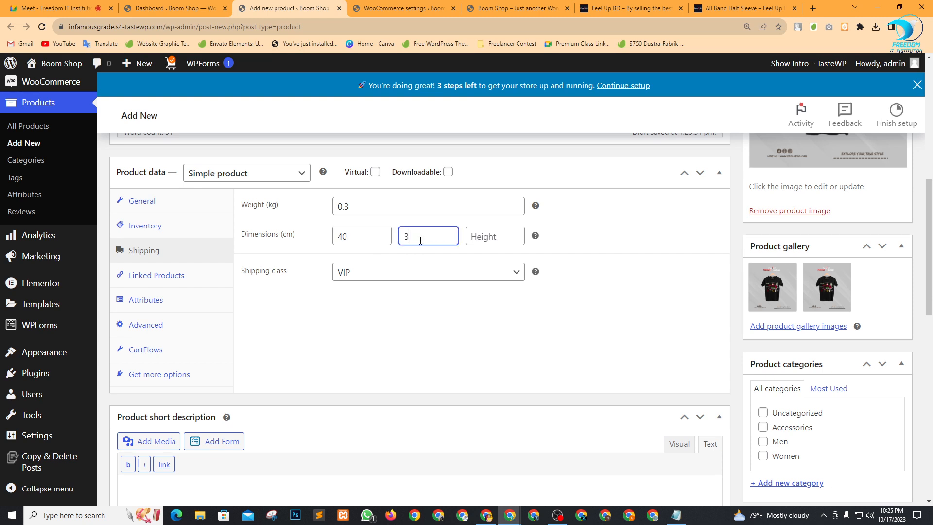
click(489, 236)
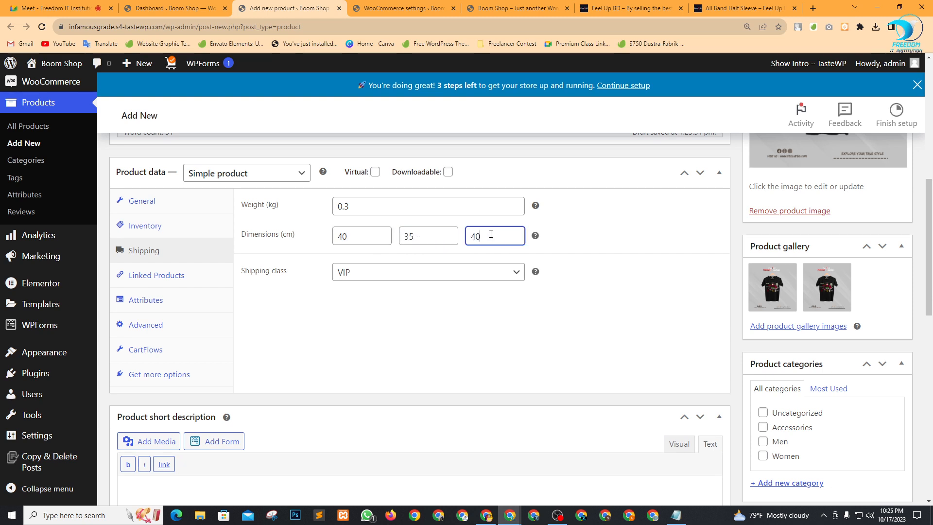
text(40)
click(626, 246)
scroll(494, 320, down, 8)
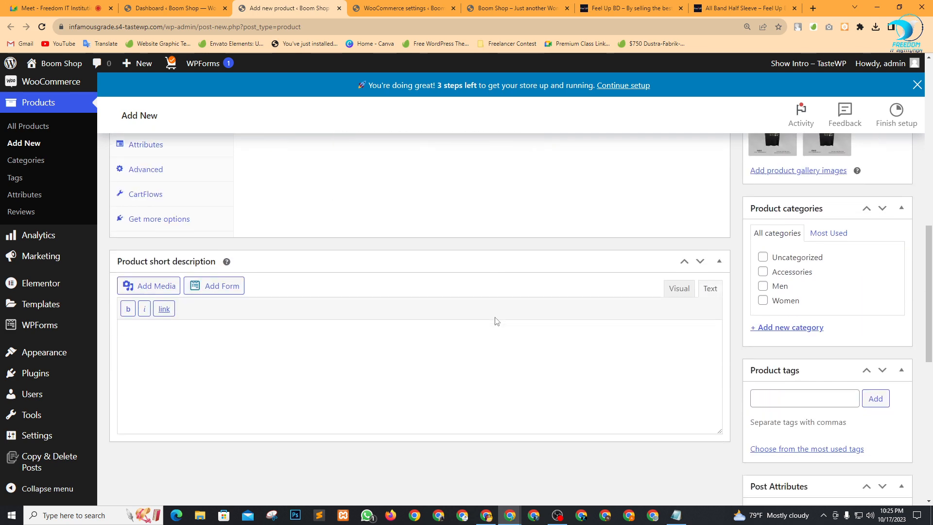
scroll(495, 320, up, 5)
scroll(496, 320, up, 3)
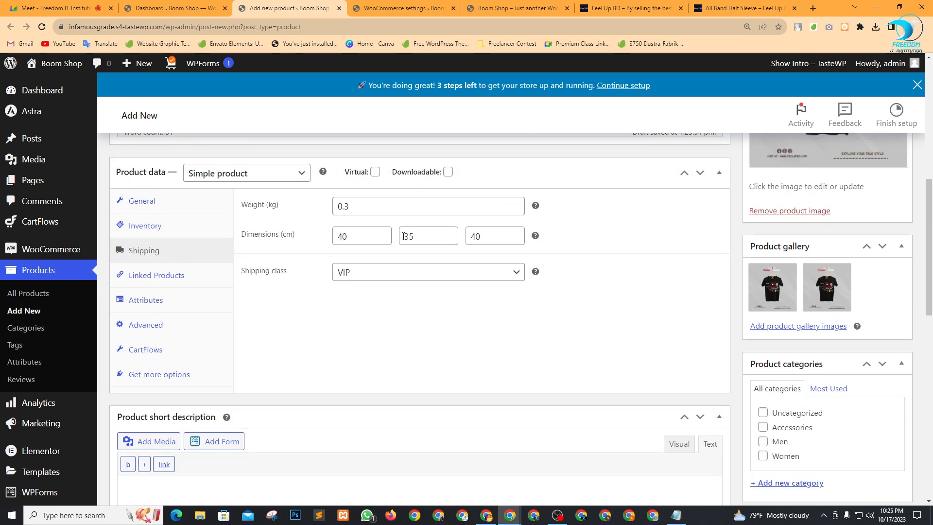
Enable stock tracking with quantity 100 and allow backorders.
click(166, 199)
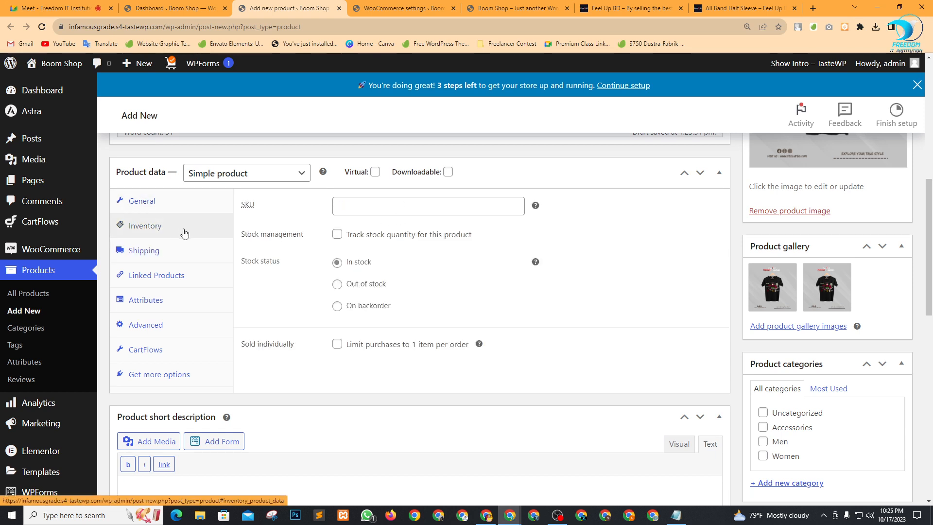
click(356, 211)
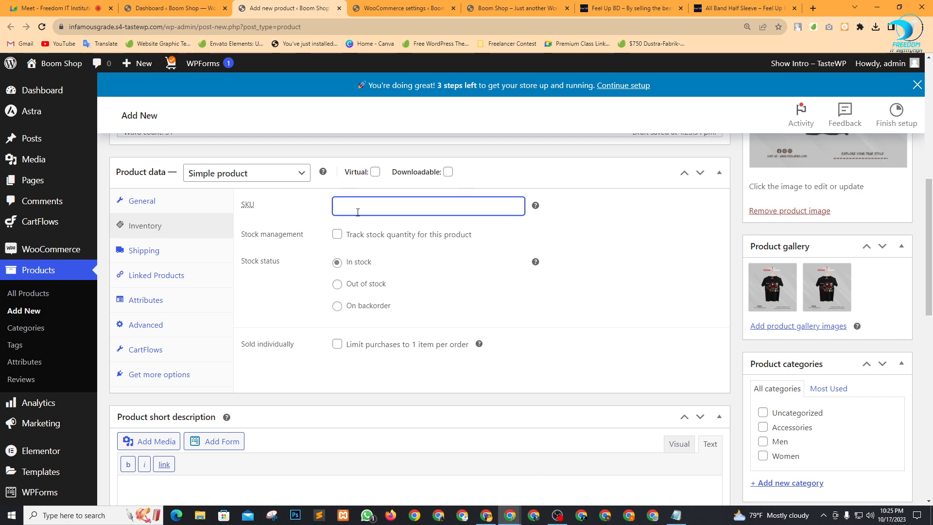
click(266, 226)
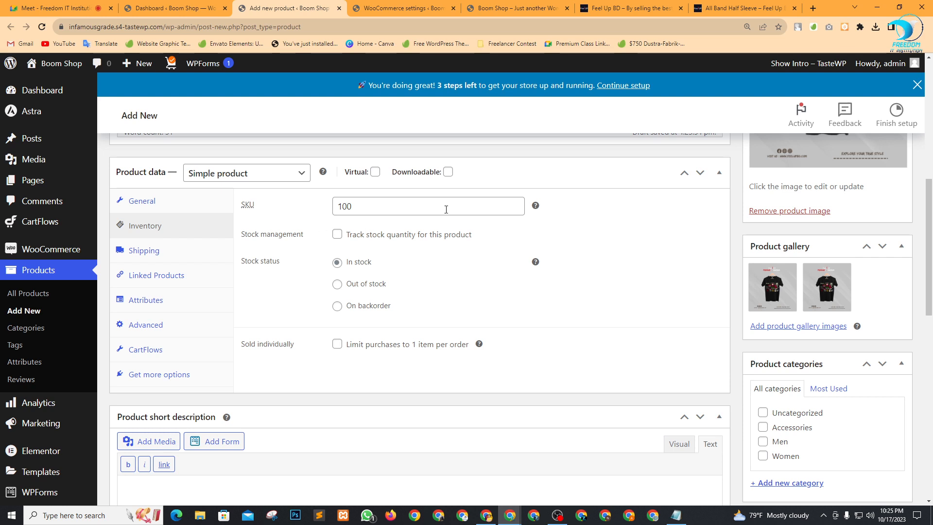
click(338, 235)
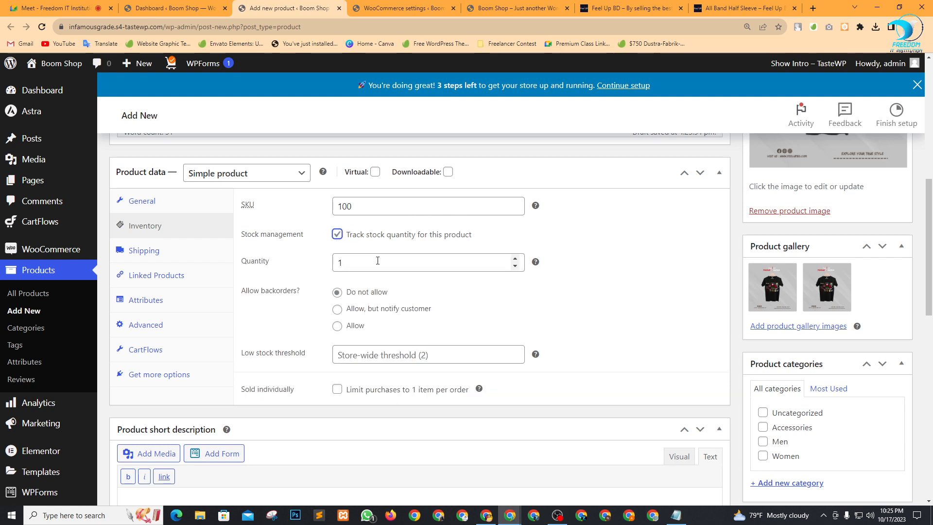
drag(348, 266, 330, 266)
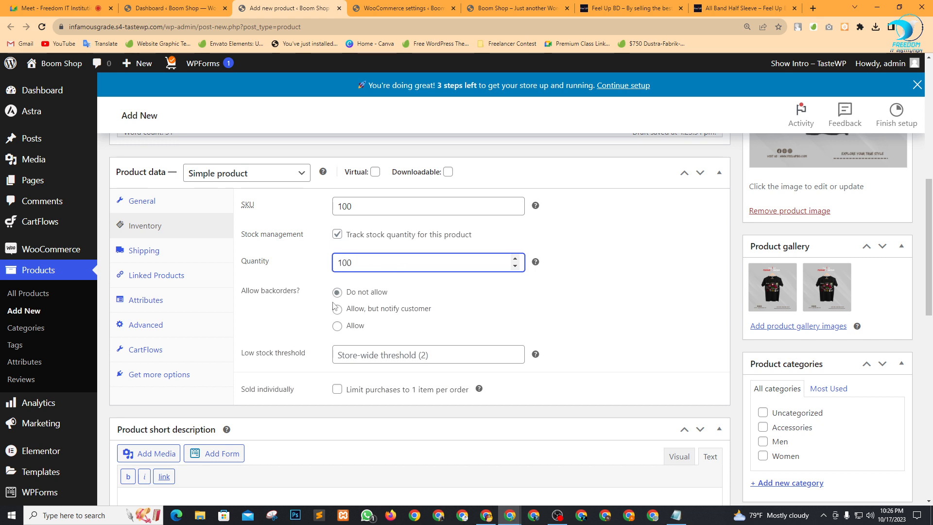
click(510, 312)
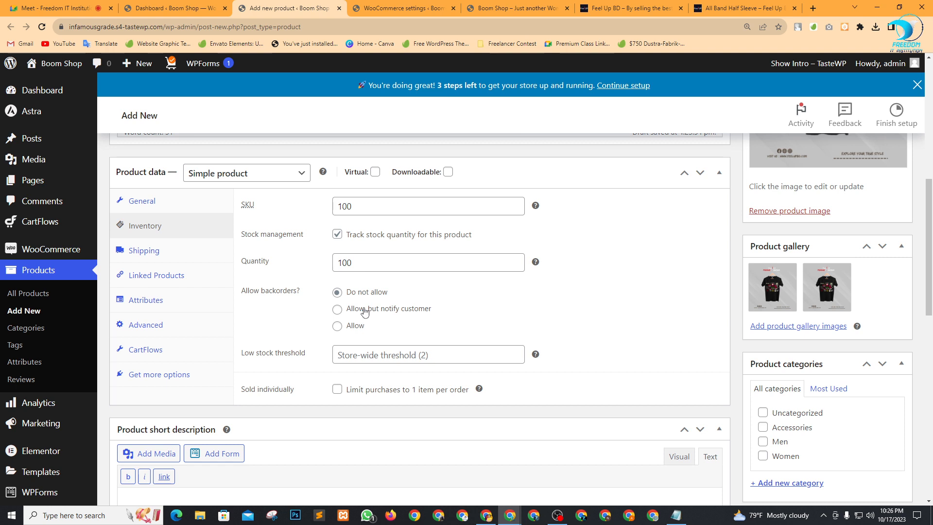
click(337, 326)
Set the low stock threshold to 5 and review the product form.
scroll(588, 293, down, 2)
mouse_move(535, 262)
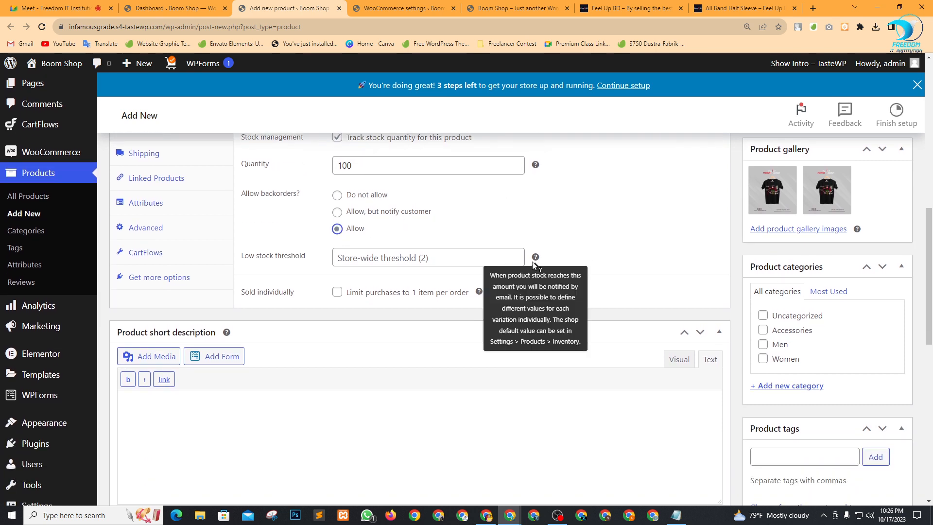
click(375, 263)
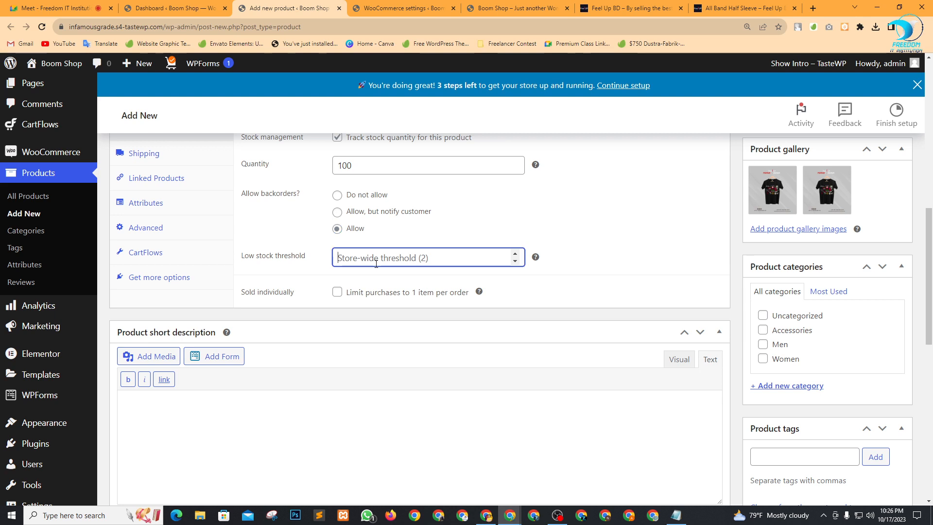
text(5)
click(561, 250)
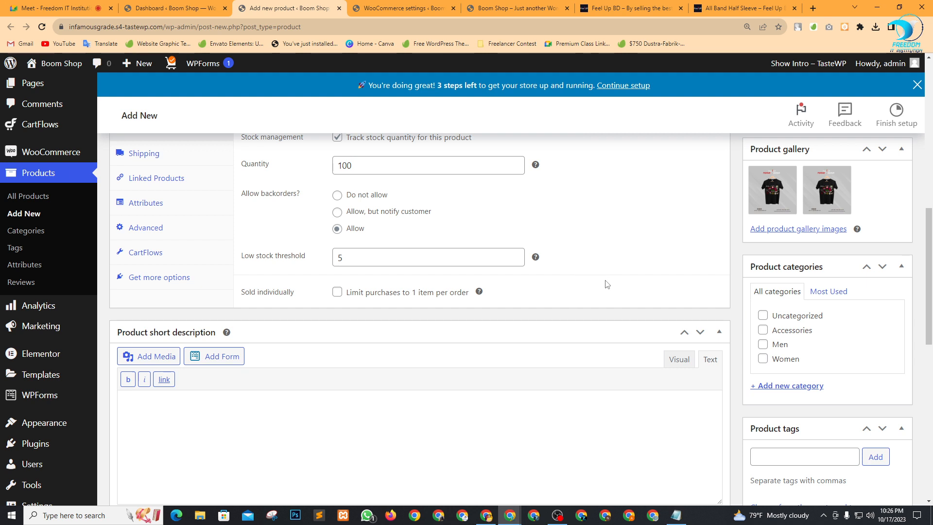
scroll(607, 284, up, 4)
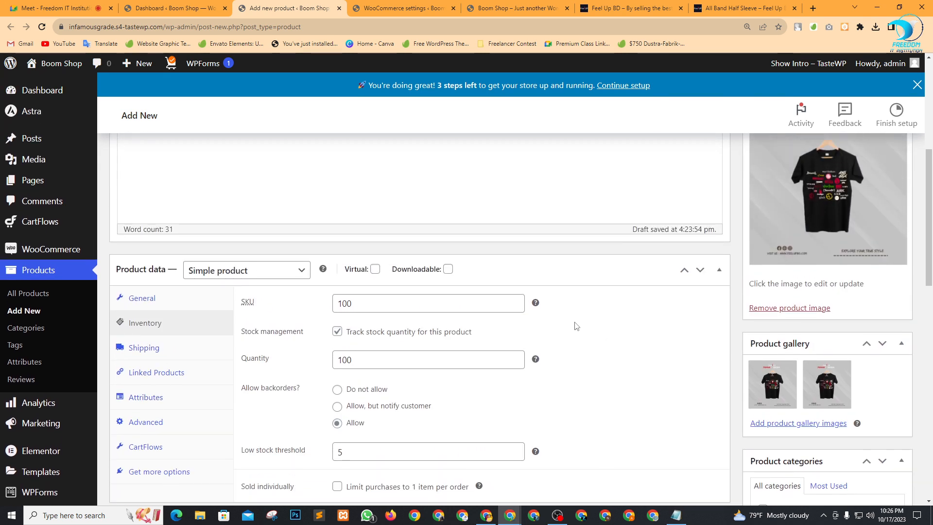
scroll(576, 326, down, 1)
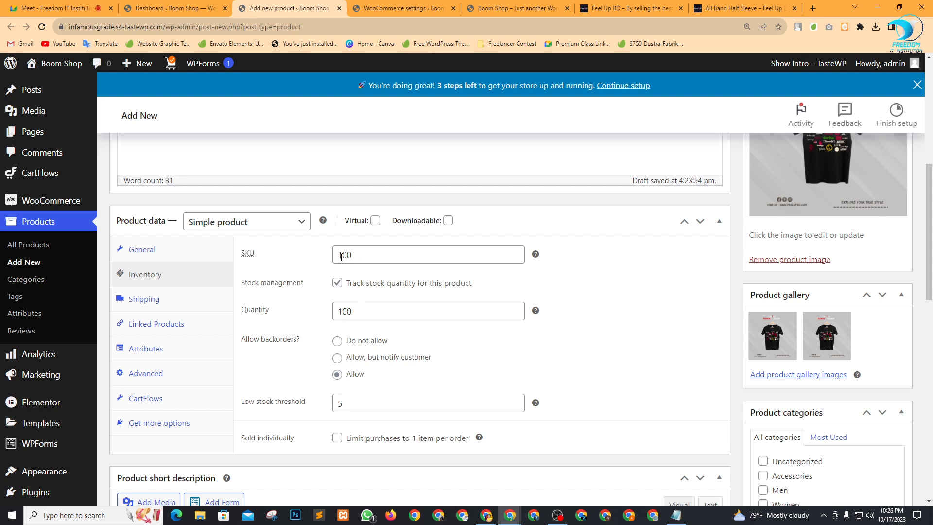
scroll(572, 316, down, 3)
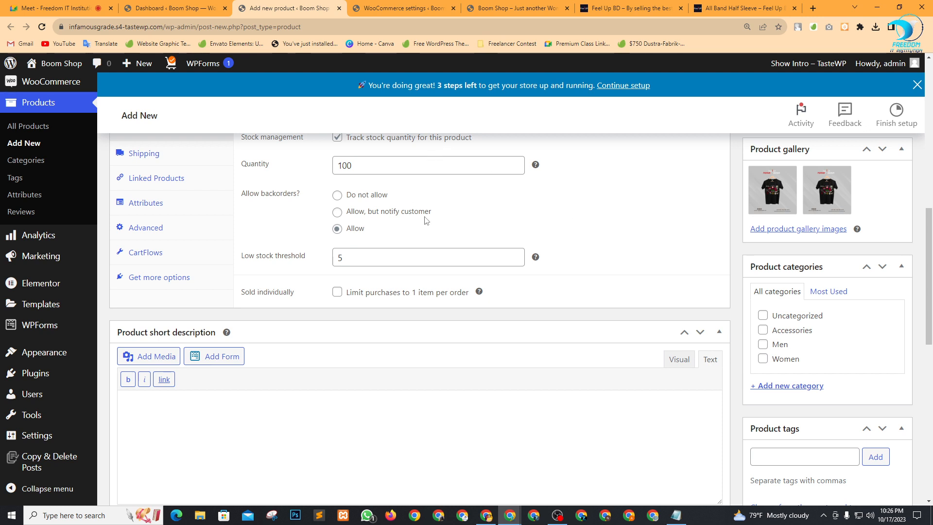
scroll(437, 234, up, 2)
scroll(445, 248, down, 2)
scroll(351, 286, down, 3)
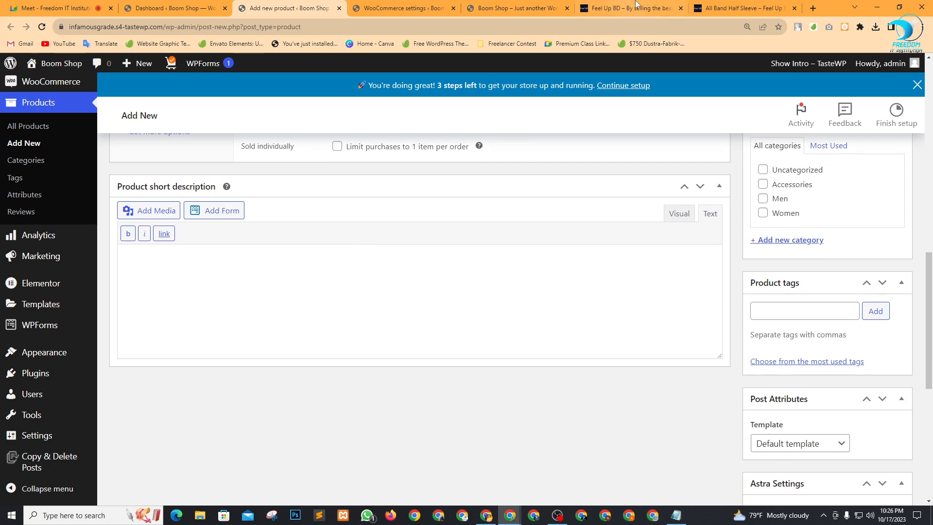
Copy the Feel Up BD product blurb and paste it into the empty Product short description.
click(723, 7)
right_click(625, 101)
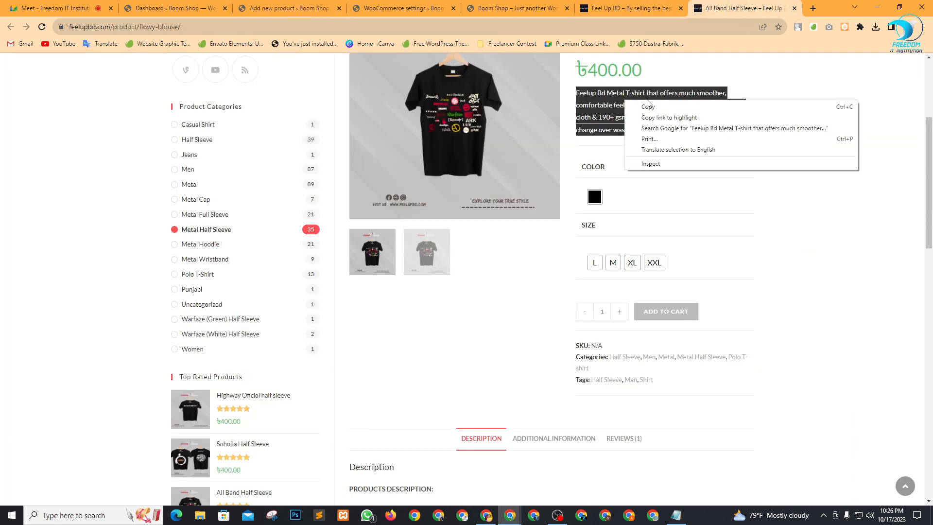
click(646, 104)
scroll(486, 418, down, 8)
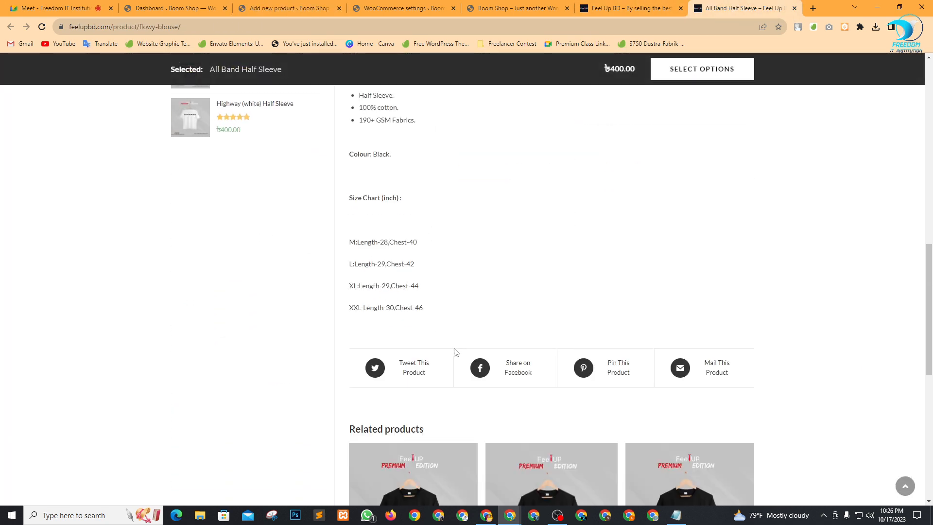
scroll(456, 354, up, 3)
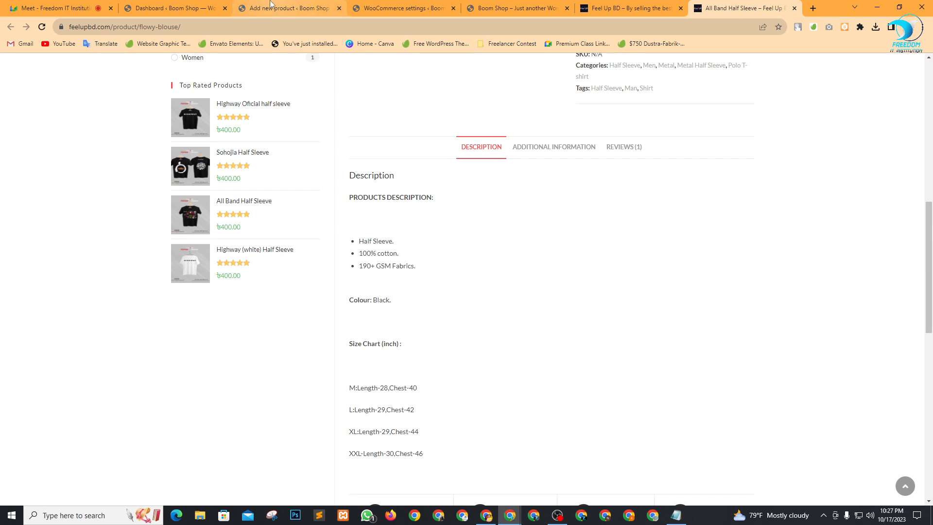
click(298, 7)
click(245, 269)
key(ctrl+v)
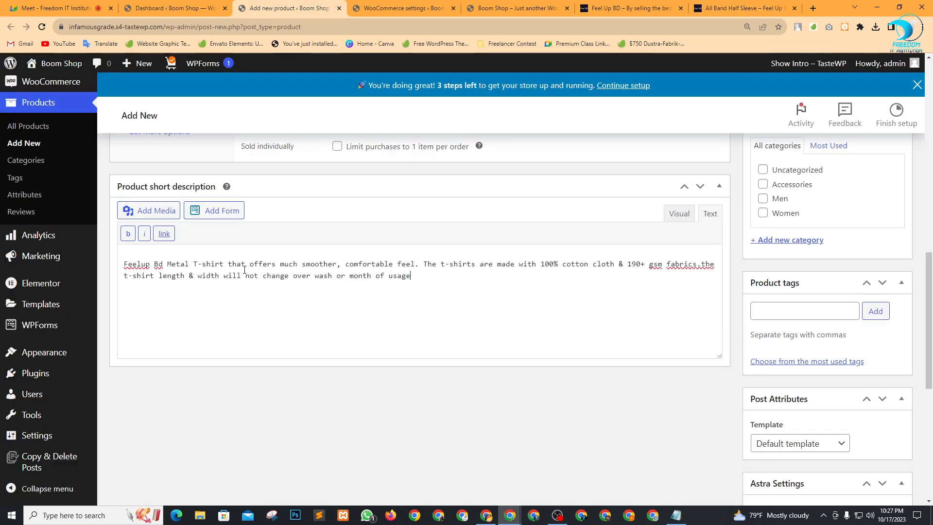
Copy the Feel Up BD description and size chart and paste it over the Product description text.
click(743, 8)
scroll(427, 243, up, 1)
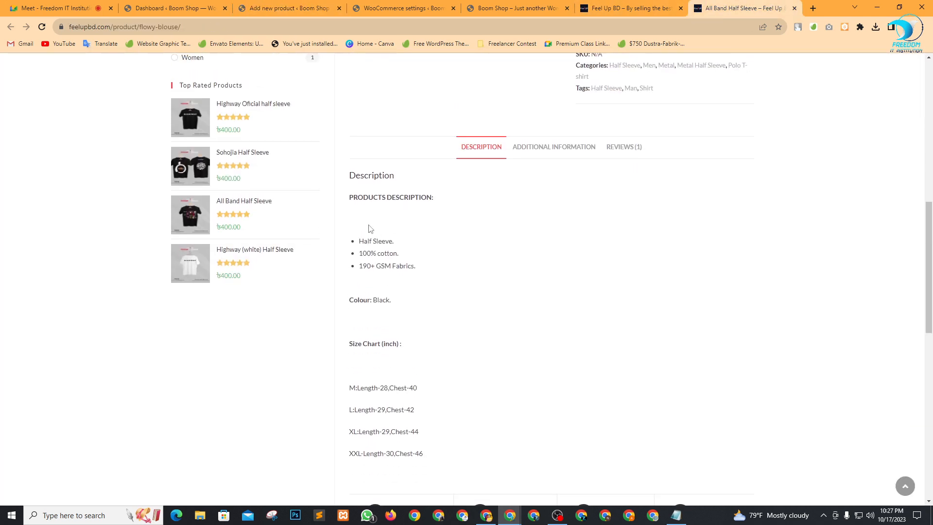
drag(351, 200, 436, 313)
scroll(416, 333, down, 3)
key(ctrl+c)
click(289, 8)
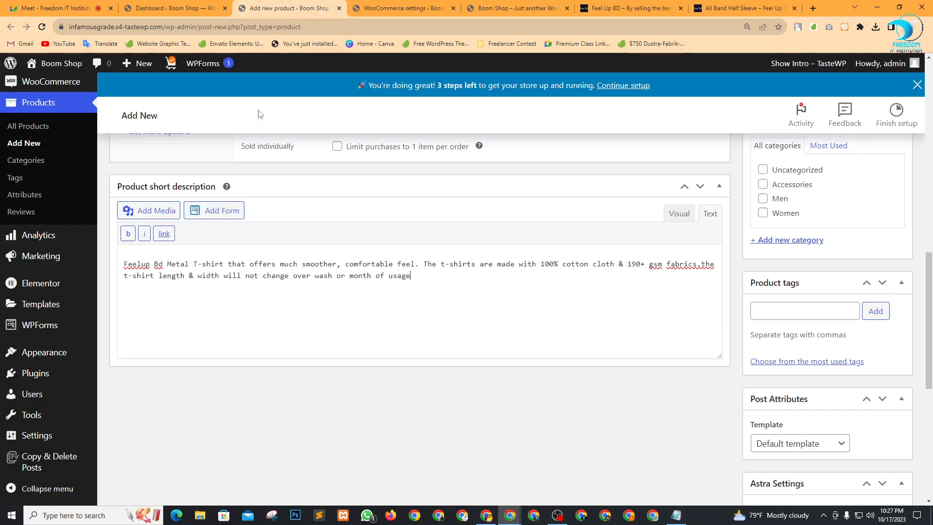
scroll(265, 235, up, 4)
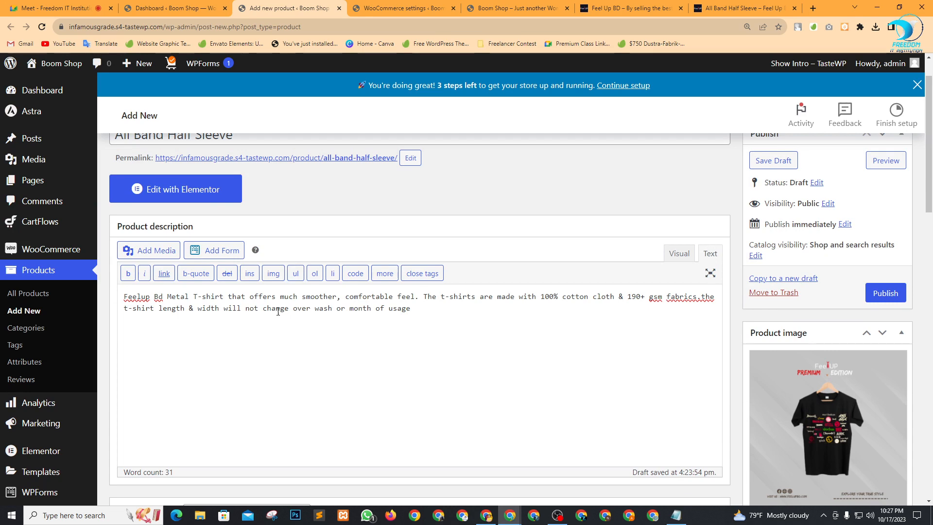
key(ctrl+a)
key(ctrl+v)
scroll(291, 316, down, 10)
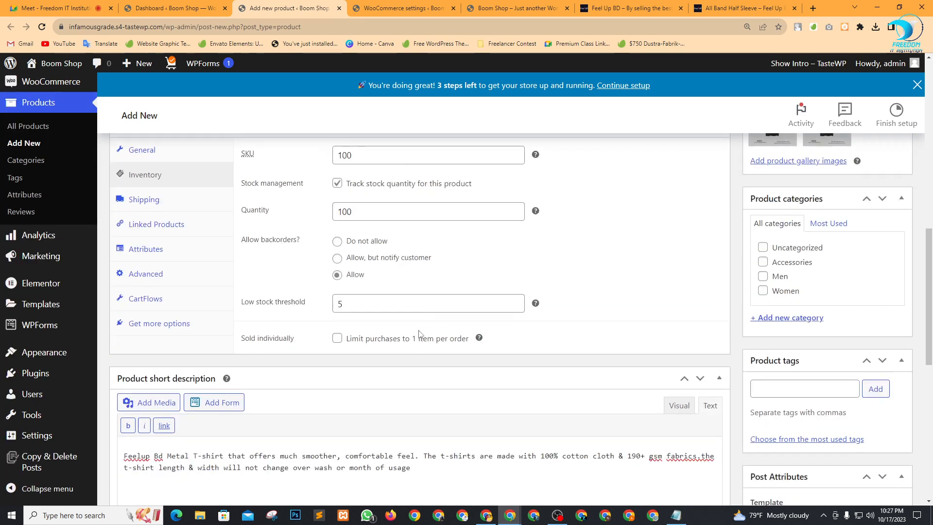
scroll(372, 261, up, 1)
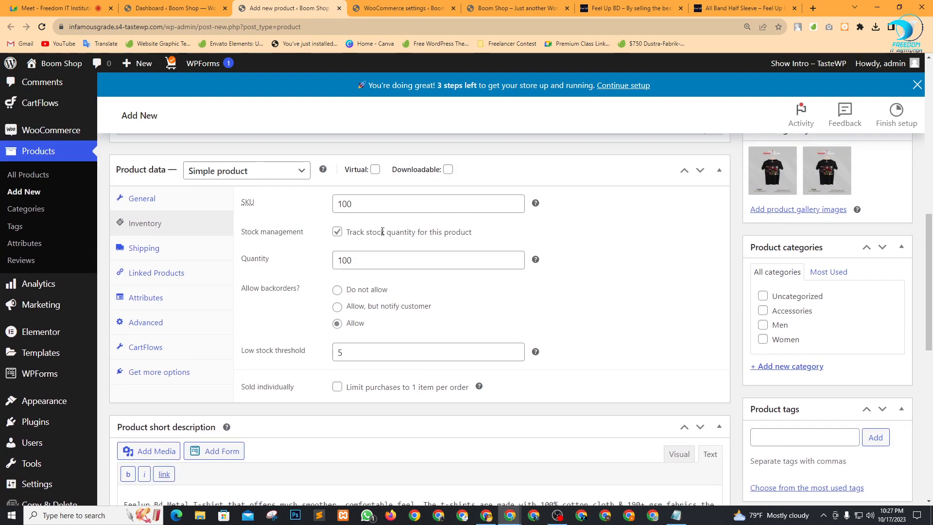
scroll(340, 262, down, 1)
scroll(333, 260, up, 1)
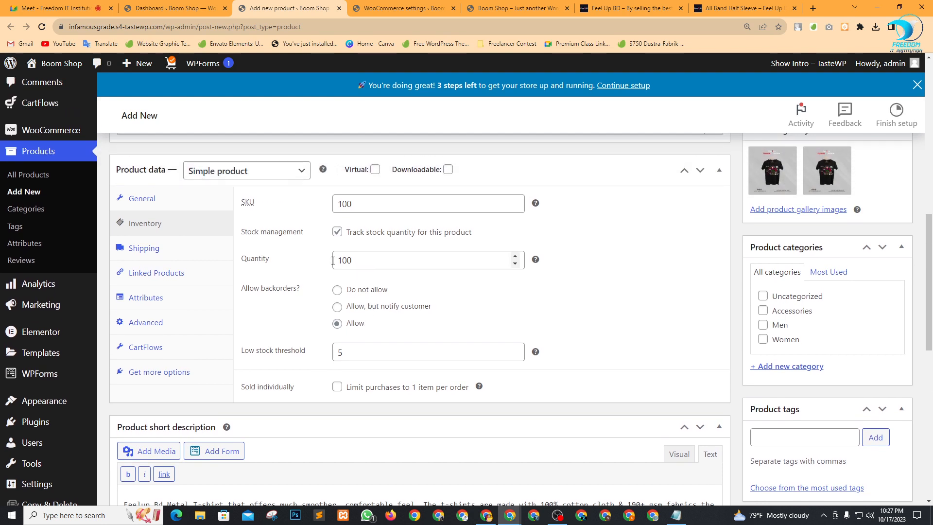
In Linked Products, search 'DAR' under Upsells and add Dark Gray Jeans.
click(173, 273)
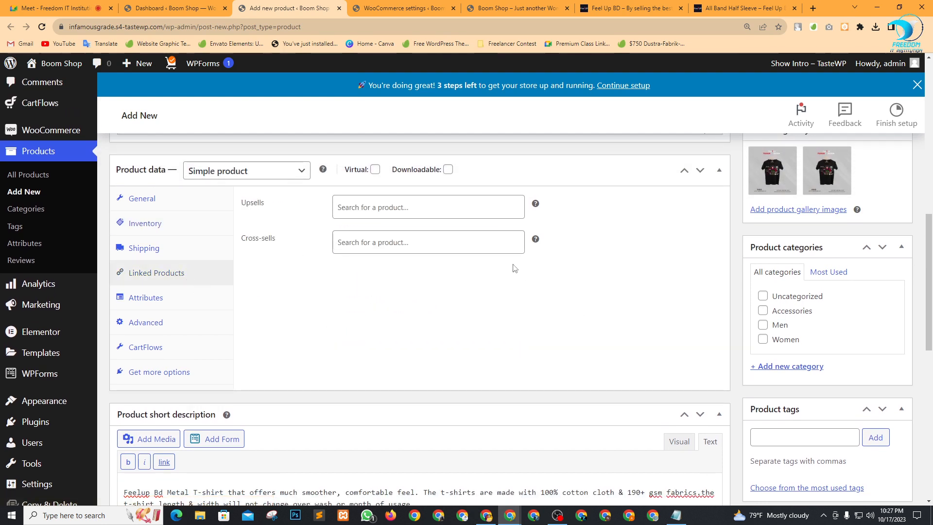
click(405, 212)
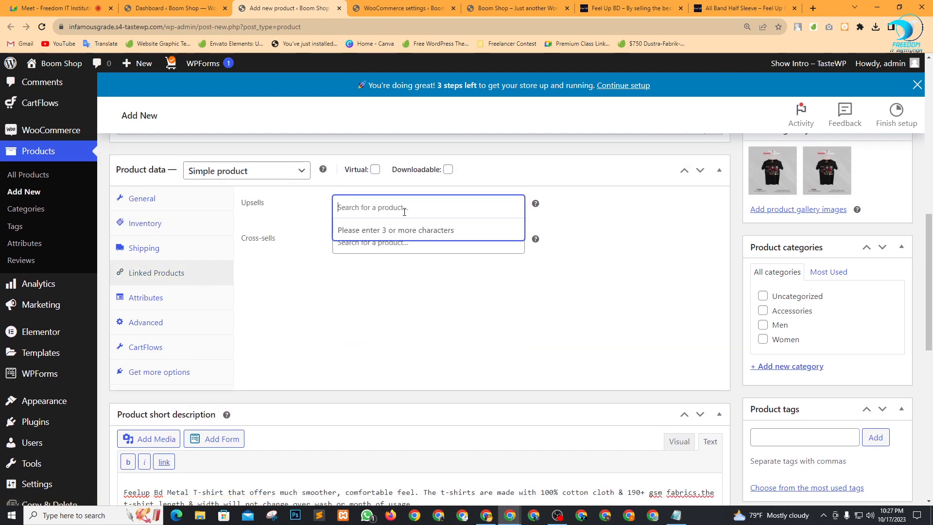
text(ASD)
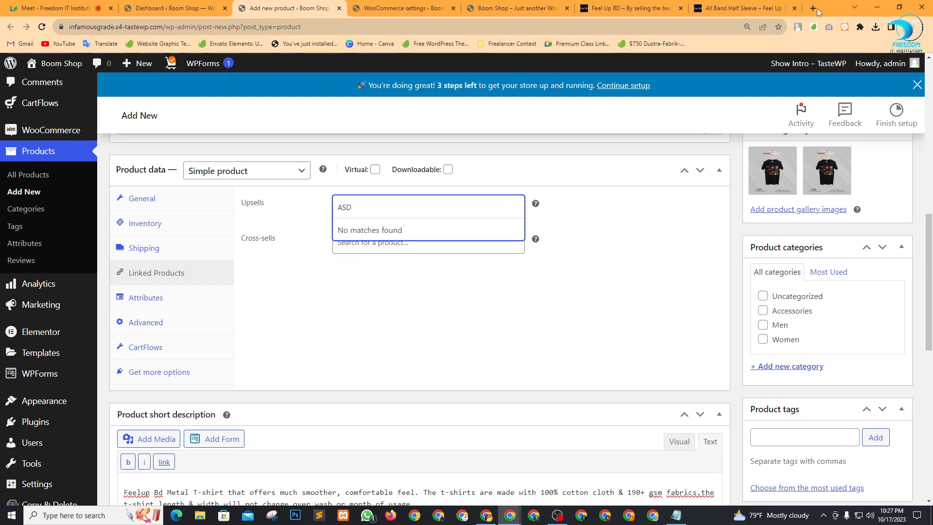
click(748, 8)
click(518, 8)
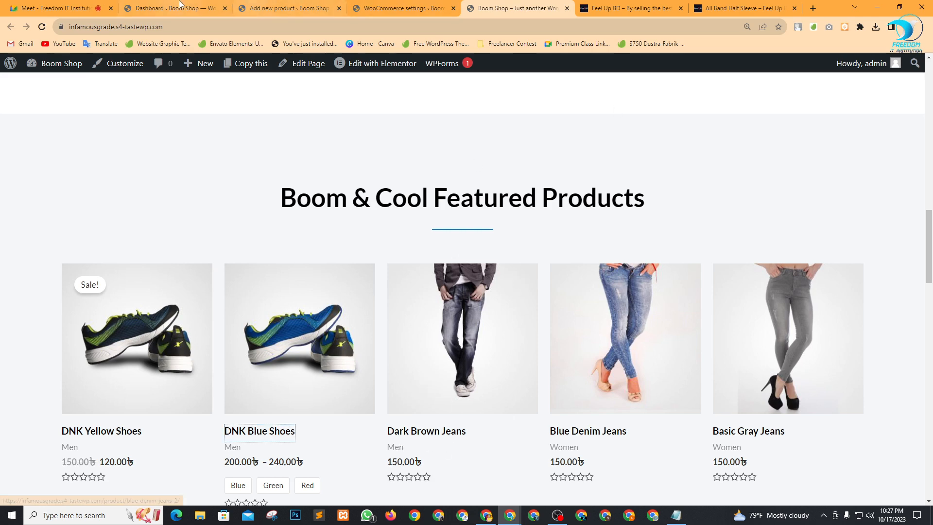
click(275, 7)
drag(382, 210, 270, 208)
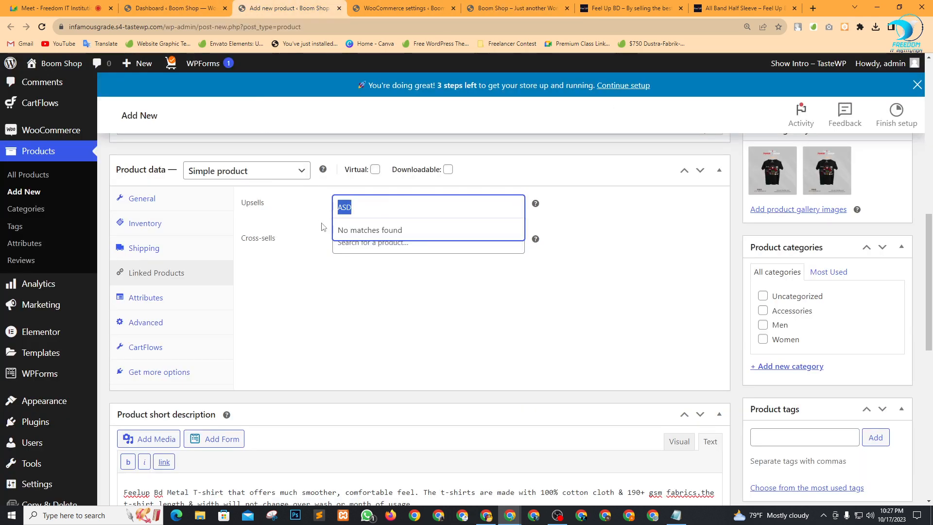
text(DAR)
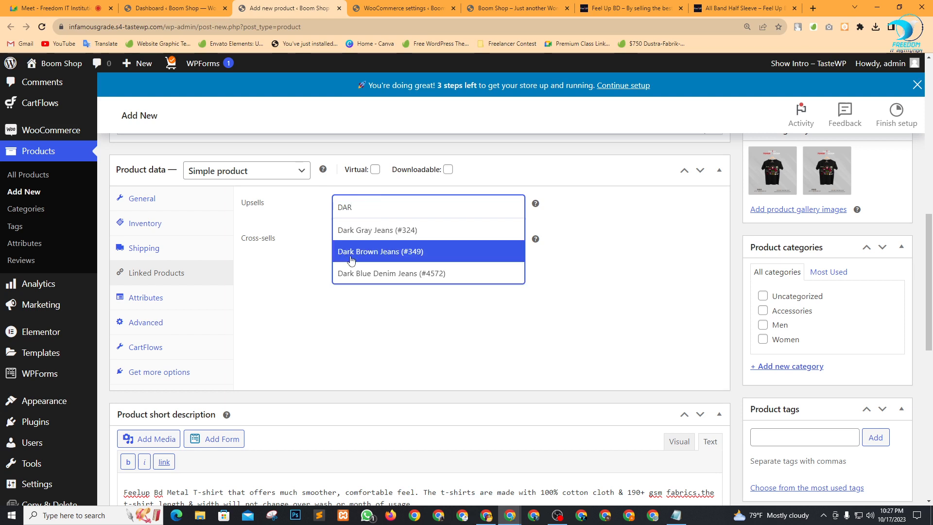
click(409, 231)
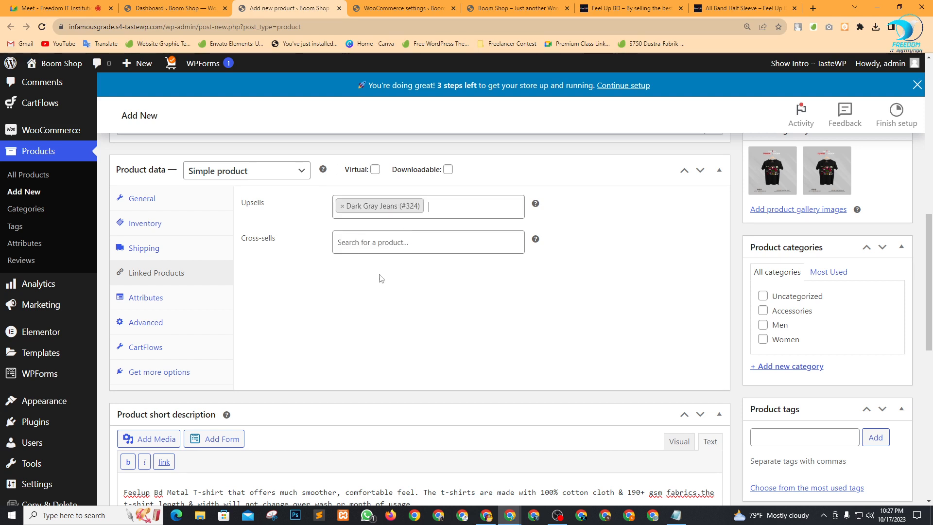
Search 'DAR' under Cross-sells and add Dark Blue Denim Jeans.
click(381, 246)
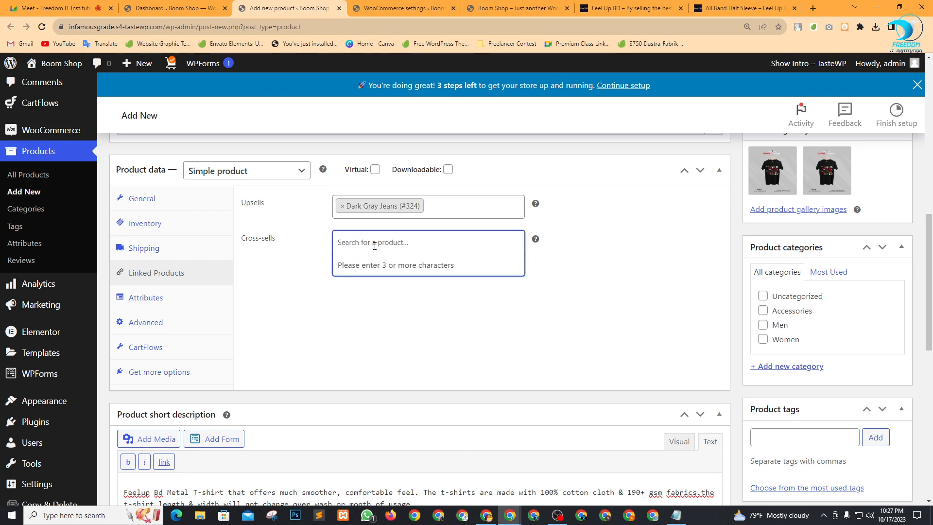
text(DAR)
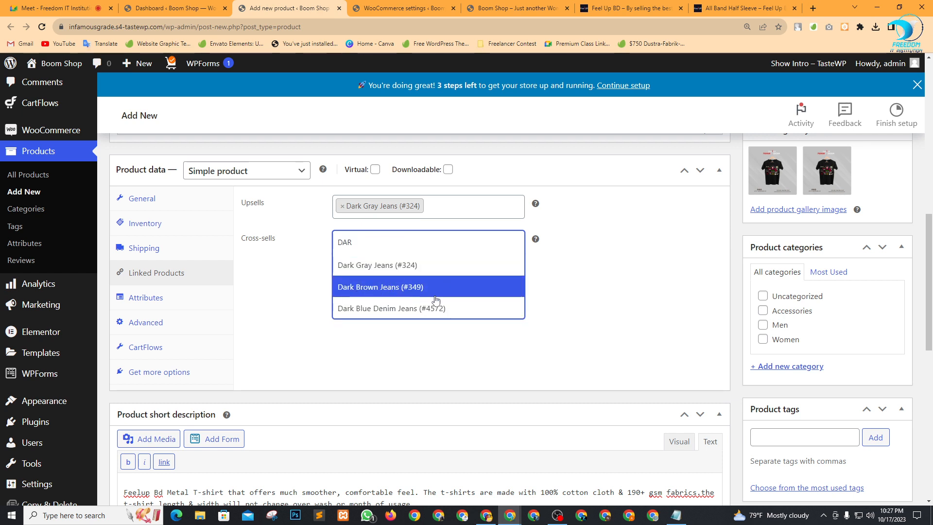
click(378, 313)
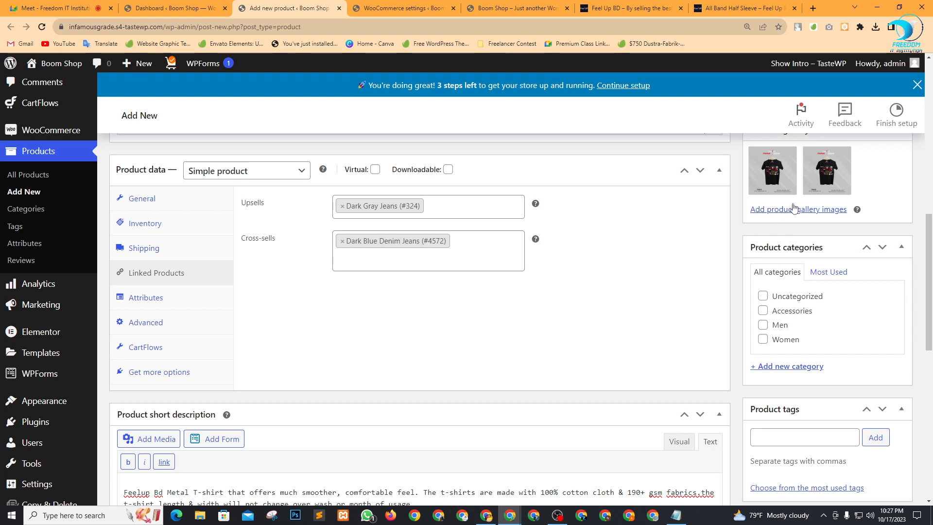
click(755, 6)
scroll(529, 305, down, 4)
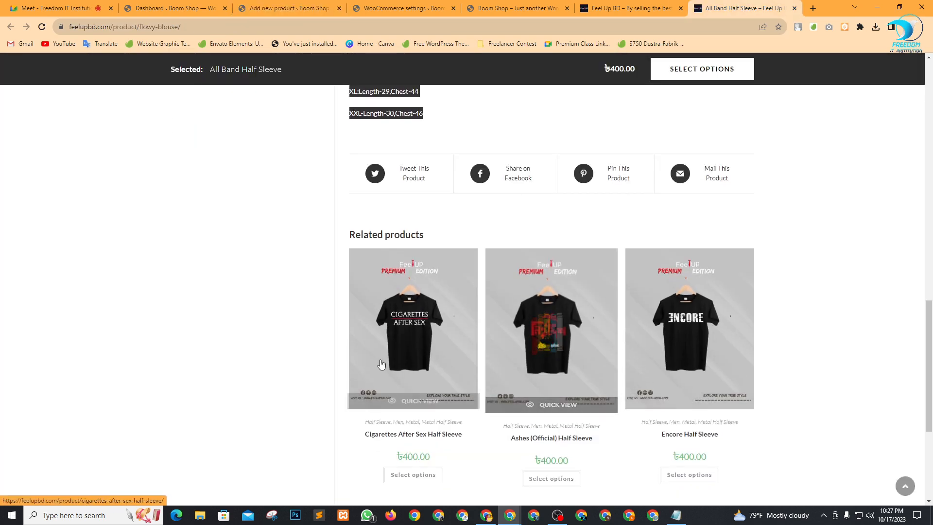
scroll(644, 367, down, 1)
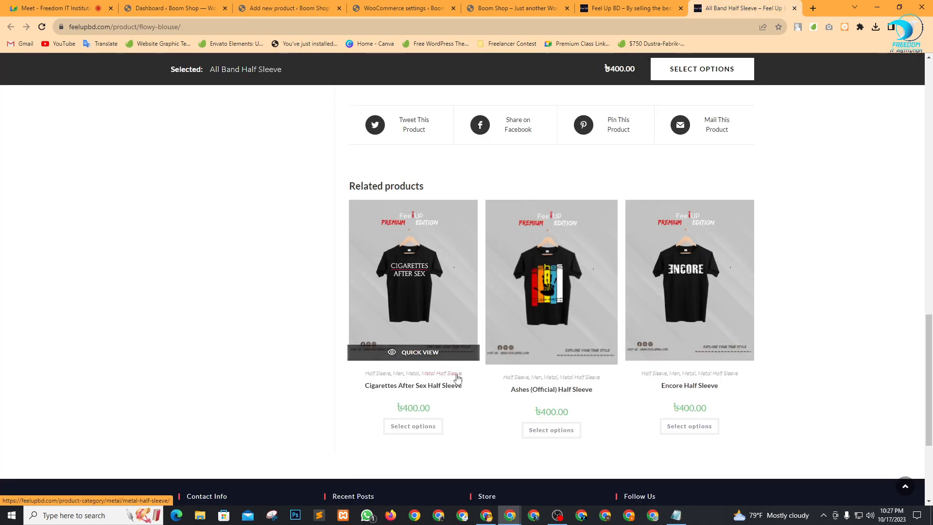
scroll(601, 387, up, 4)
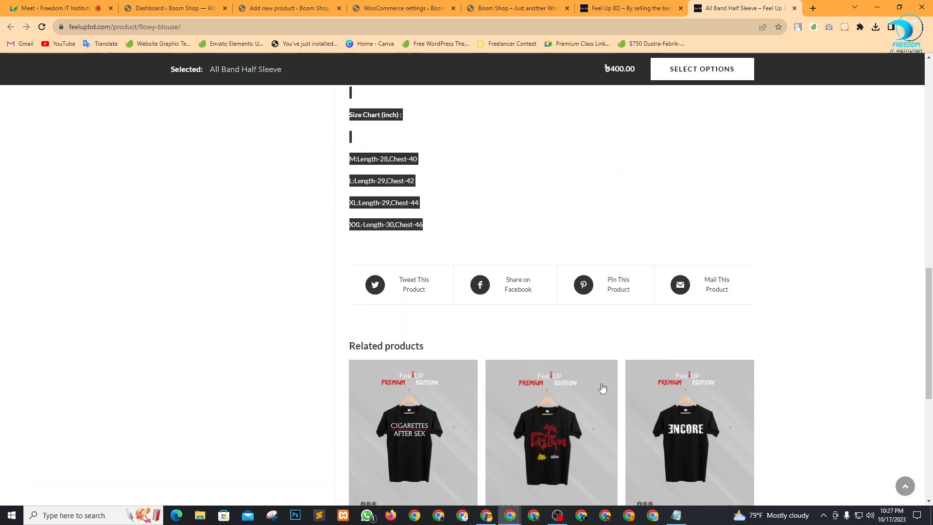
click(287, 7)
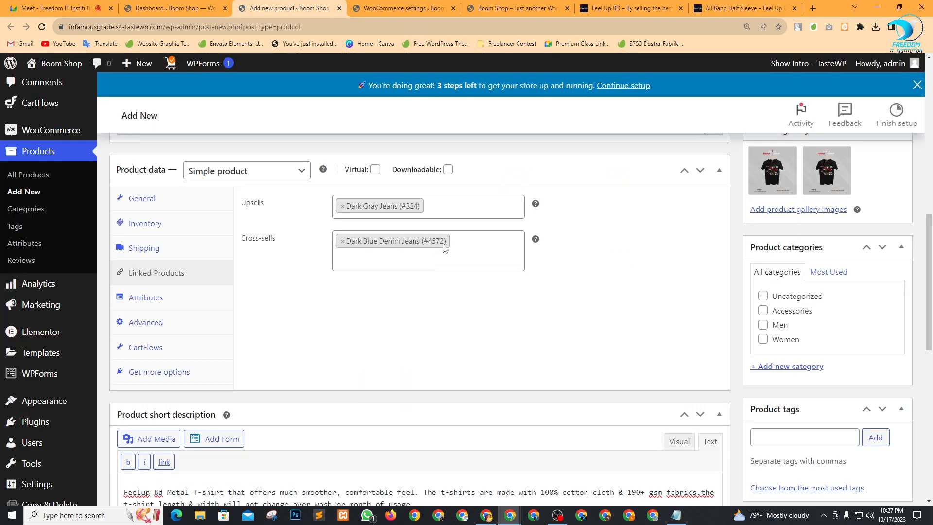
Copy 'Half Sleeve' from the product title and add it in the Product tags box.
scroll(474, 264, down, 4)
scroll(192, 308, down, 6)
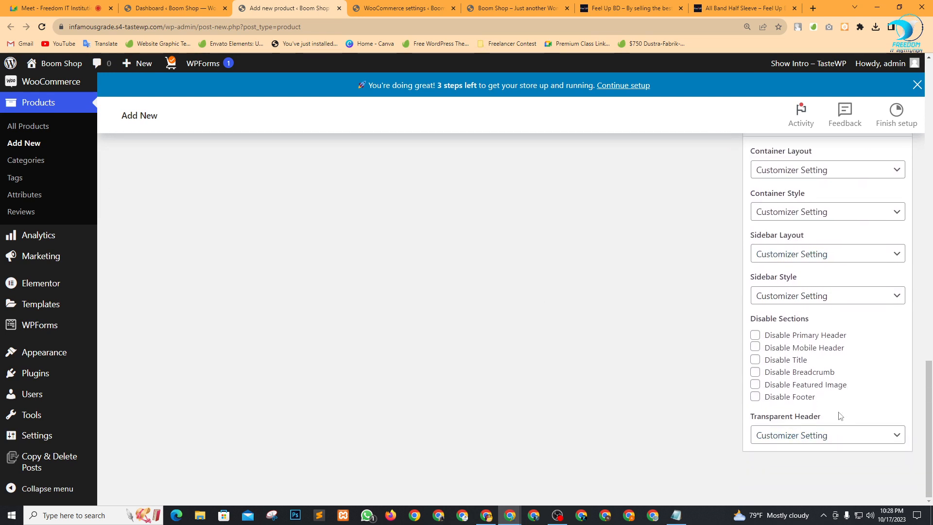
scroll(683, 417, up, 5)
scroll(734, 382, up, 2)
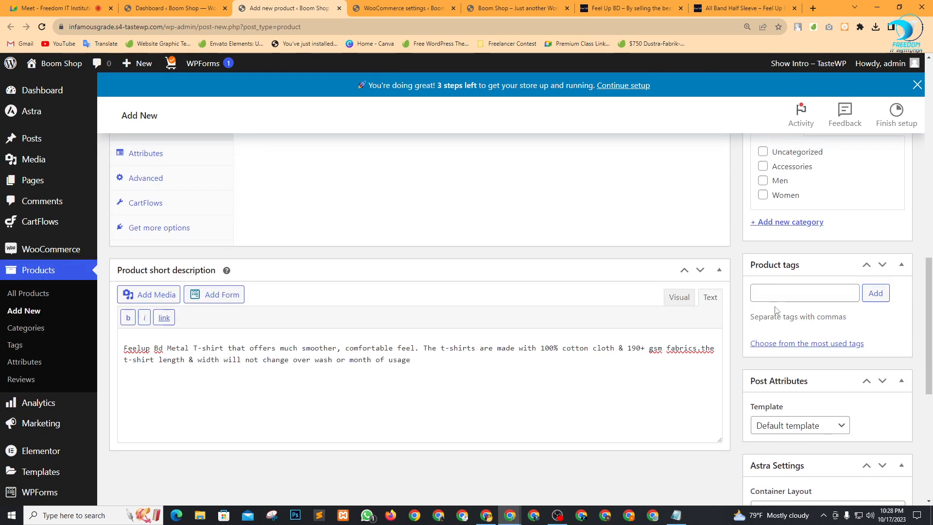
click(761, 292)
scroll(610, 354, up, 8)
scroll(549, 378, up, 5)
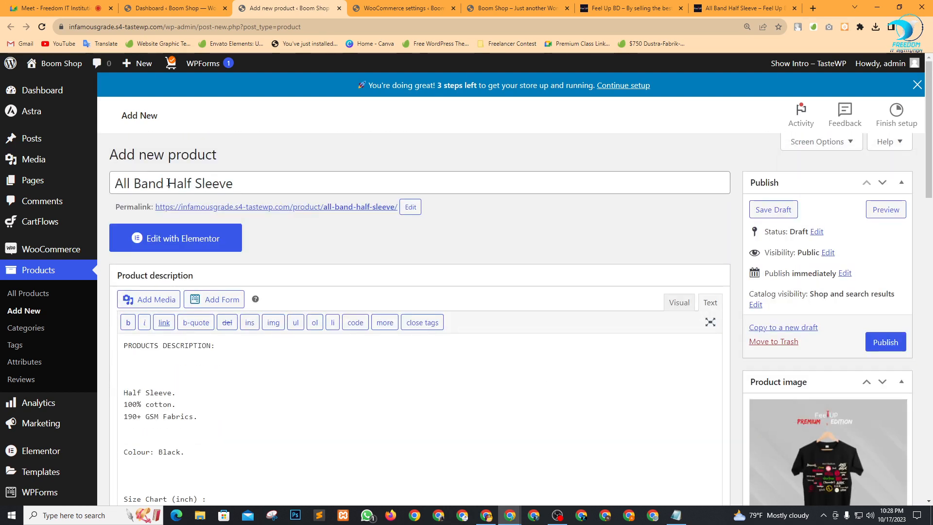
drag(168, 182, 319, 173)
key(ctrl+c)
scroll(829, 381, down, 10)
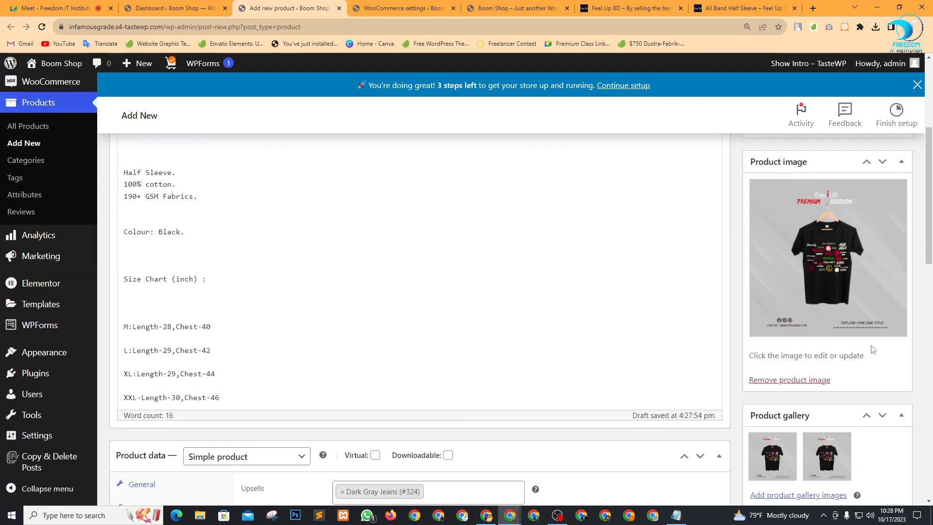
scroll(829, 382, down, 3)
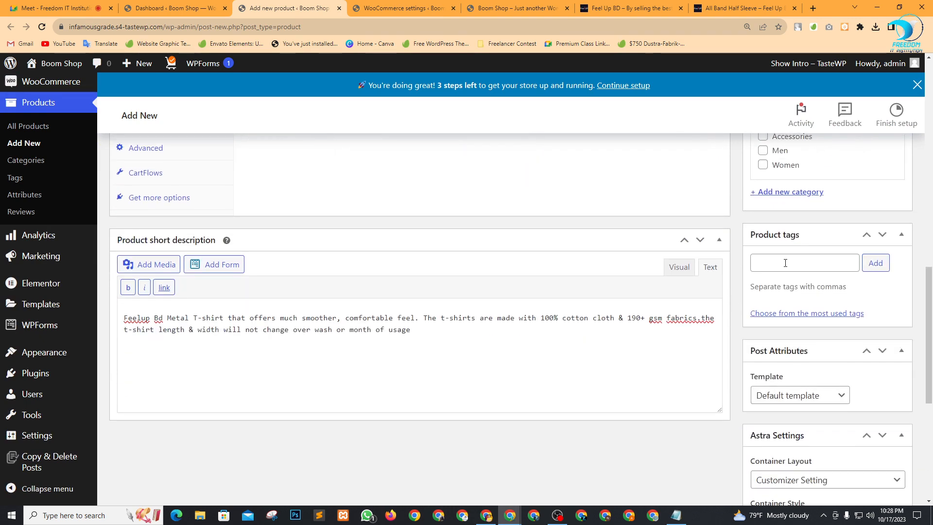
click(785, 262)
key(ctrl+v)
click(882, 262)
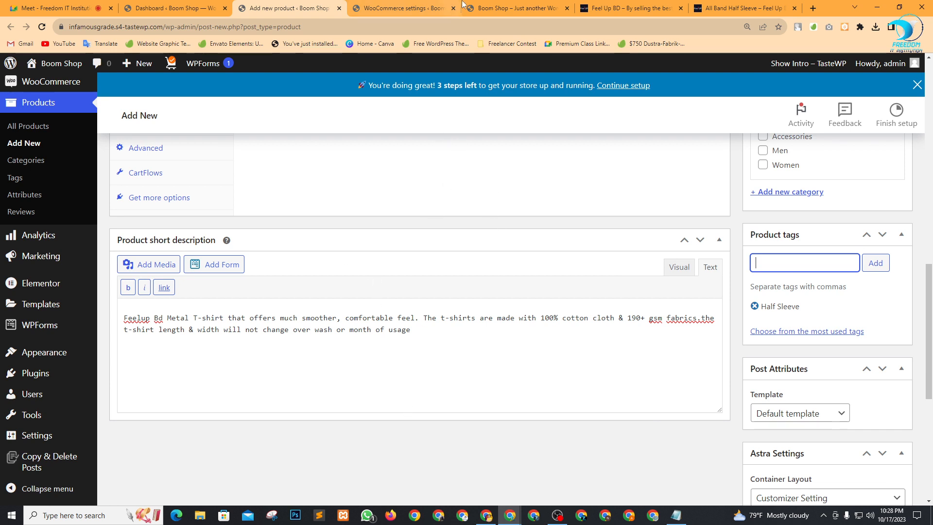
Check the storefront, Feel Up BD and dashboard tabs, then return to the Add new product editor.
click(533, 5)
click(624, 6)
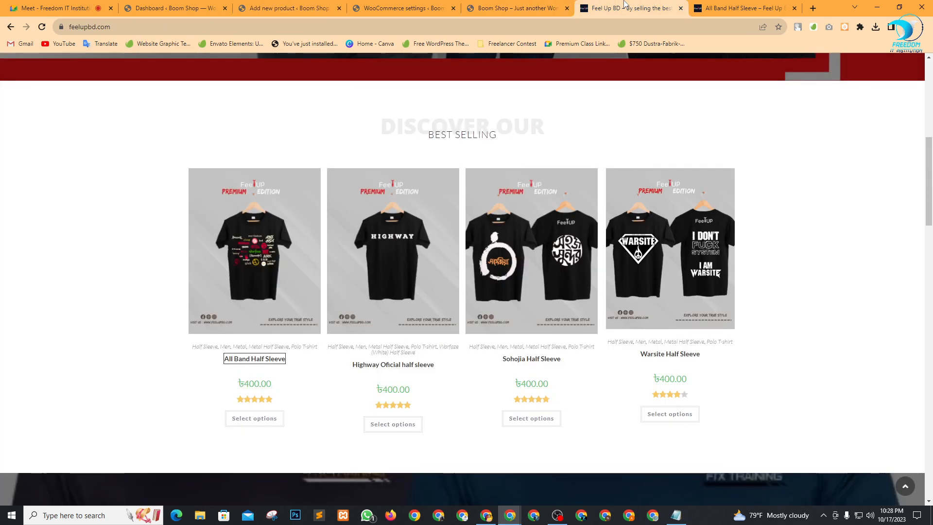
click(146, 7)
click(325, 5)
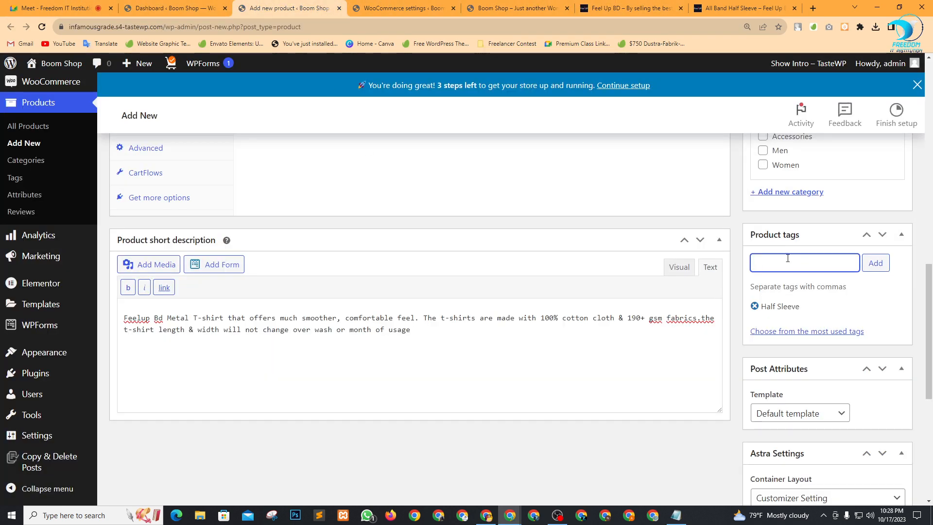
Tick the Men checkbox under Product categories for All Band Half Sleeve.
scroll(551, 372, up, 6)
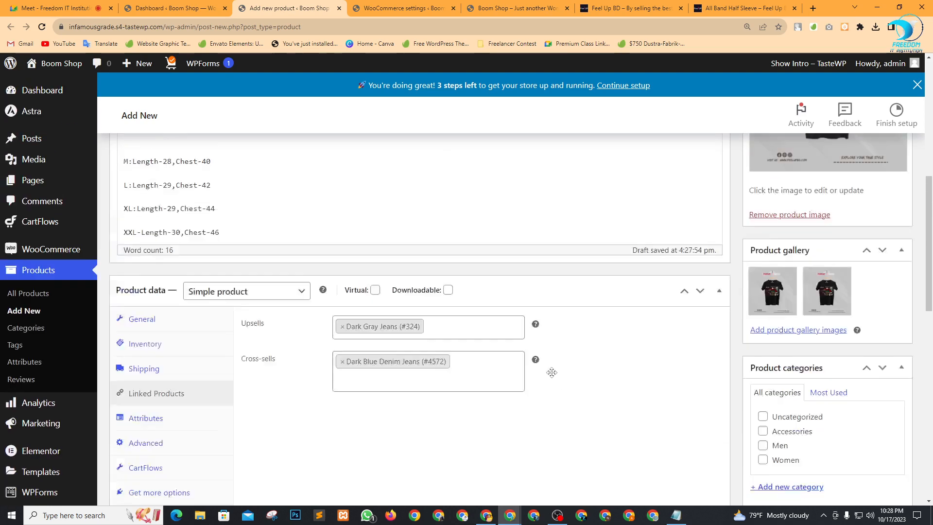
scroll(552, 372, up, 3)
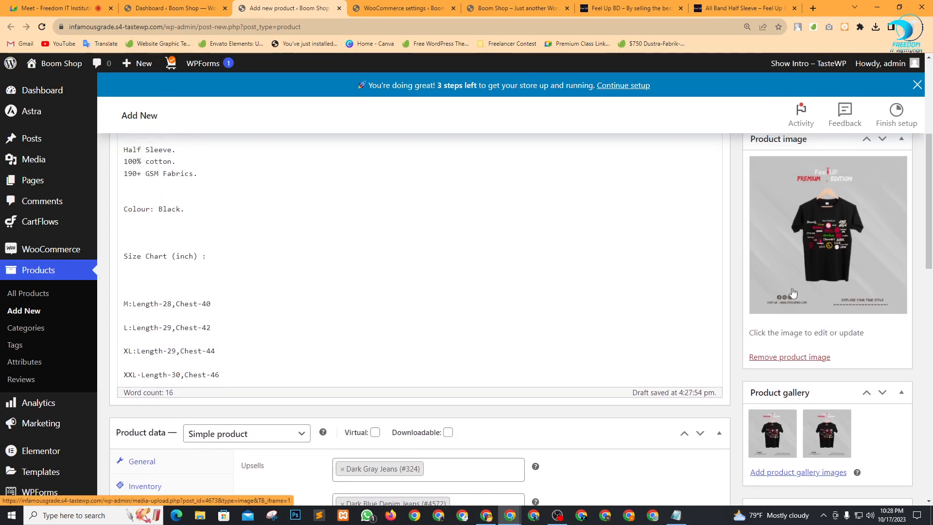
scroll(289, 287, up, 5)
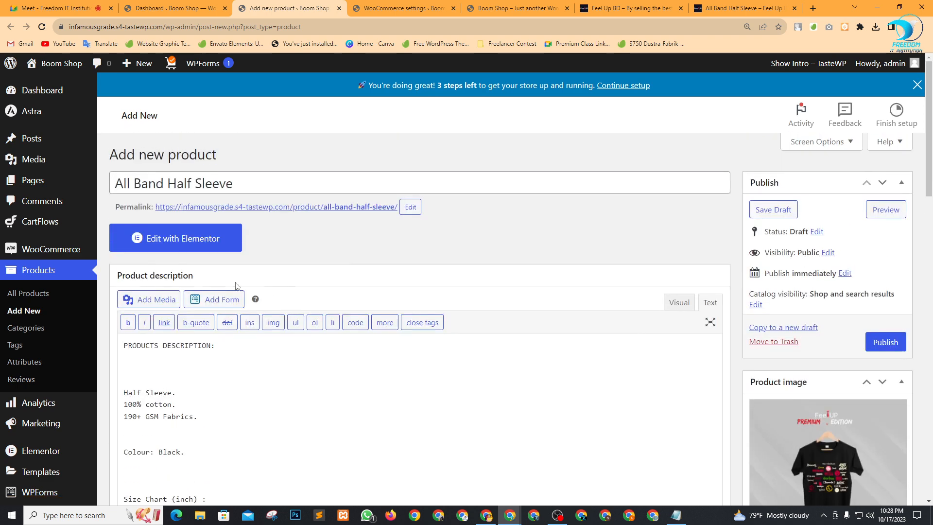
scroll(236, 285, down, 4)
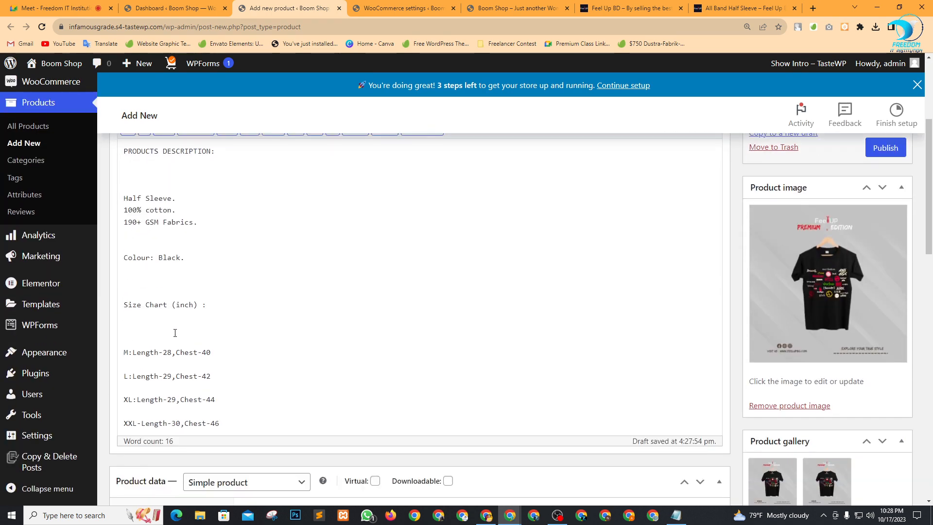
scroll(479, 339, down, 6)
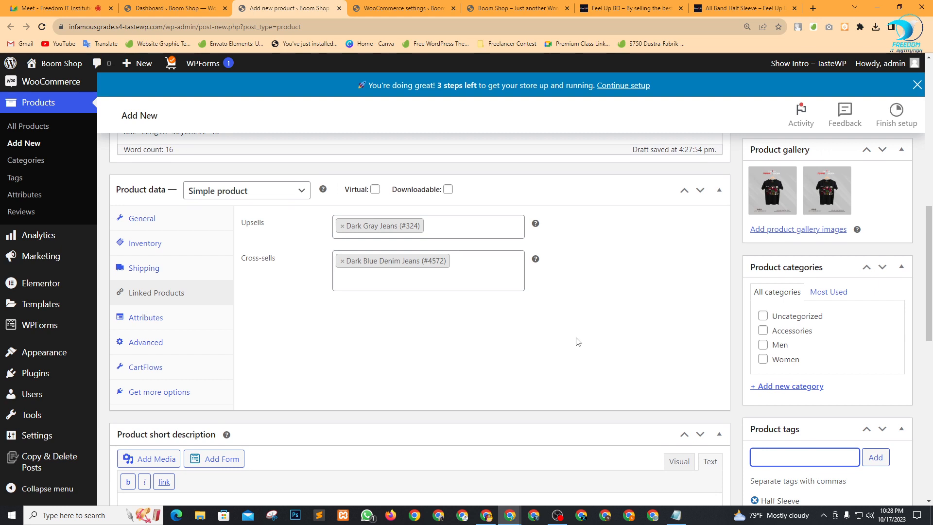
scroll(824, 259, down, 2)
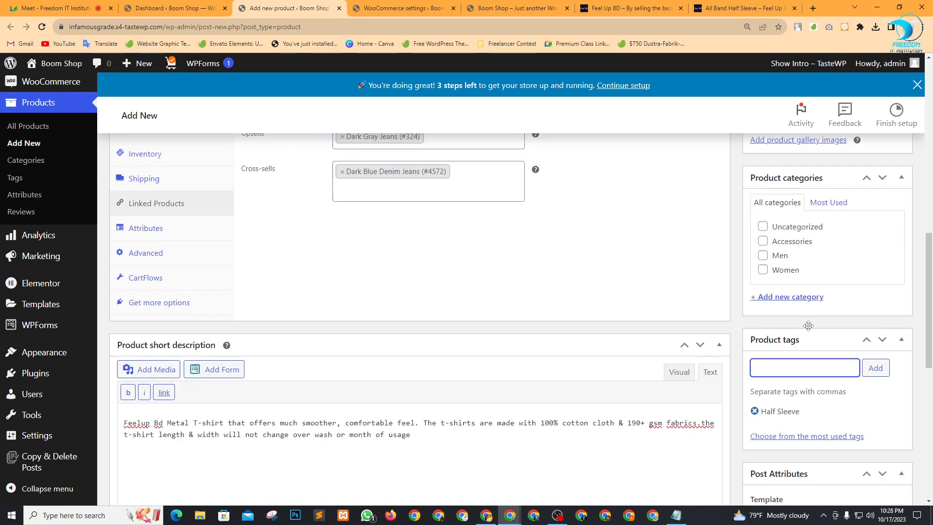
click(763, 249)
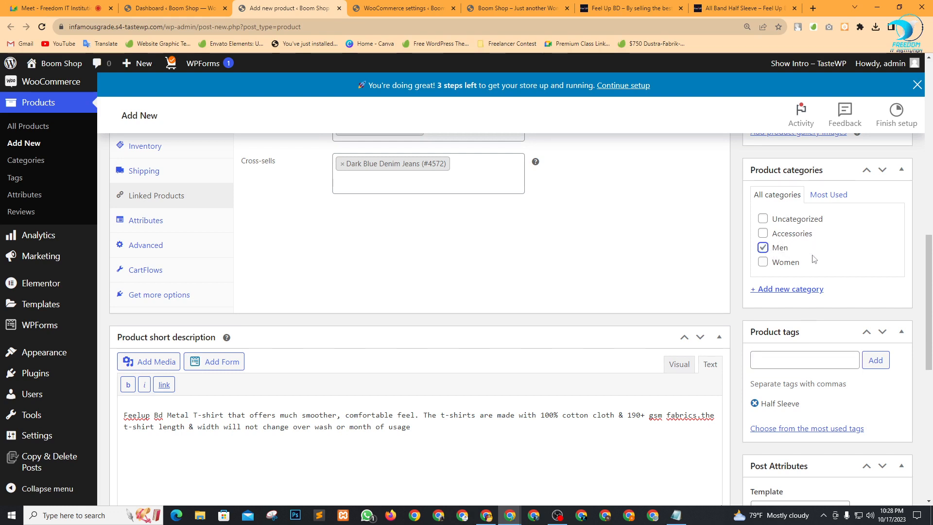
scroll(758, 247, down, 1)
scroll(834, 238, up, 2)
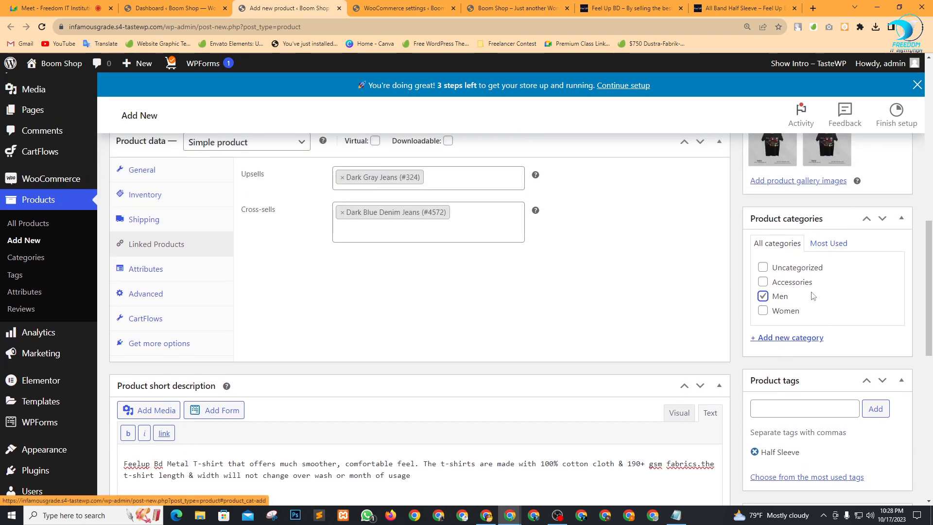
scroll(821, 311, down, 3)
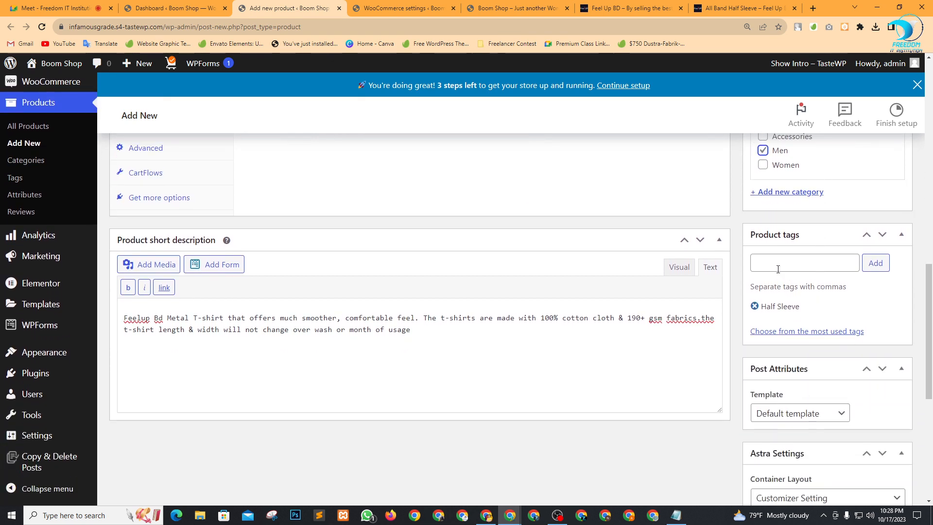
scroll(729, 330, down, 5)
scroll(680, 388, up, 6)
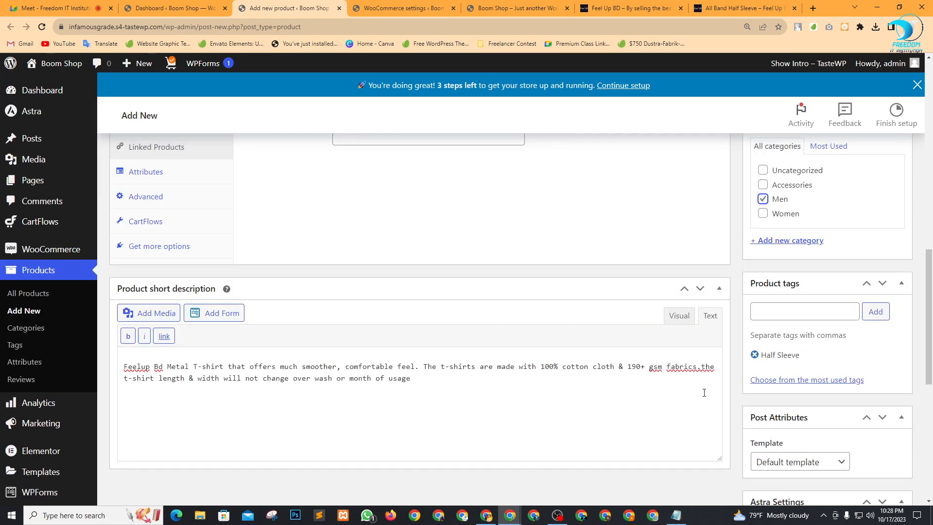
scroll(704, 393, up, 3)
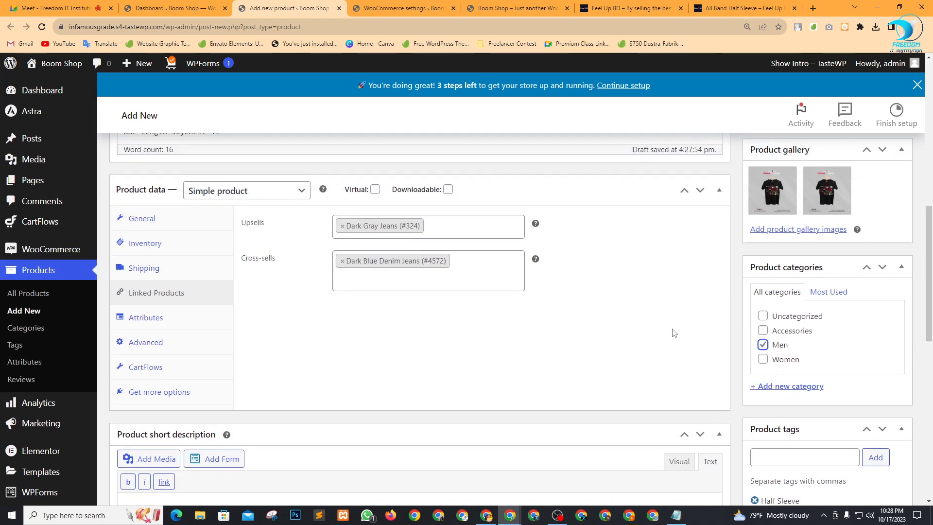
click(714, 7)
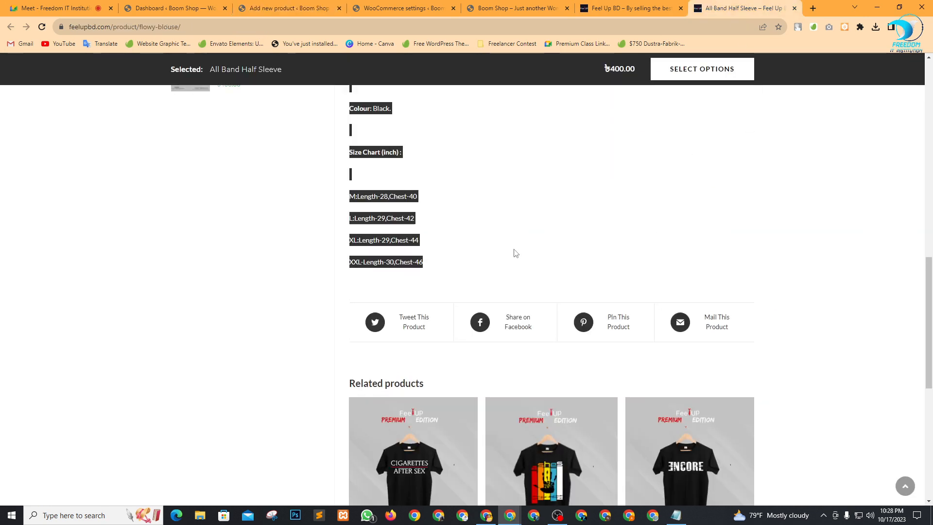
scroll(527, 233, up, 10)
click(796, 249)
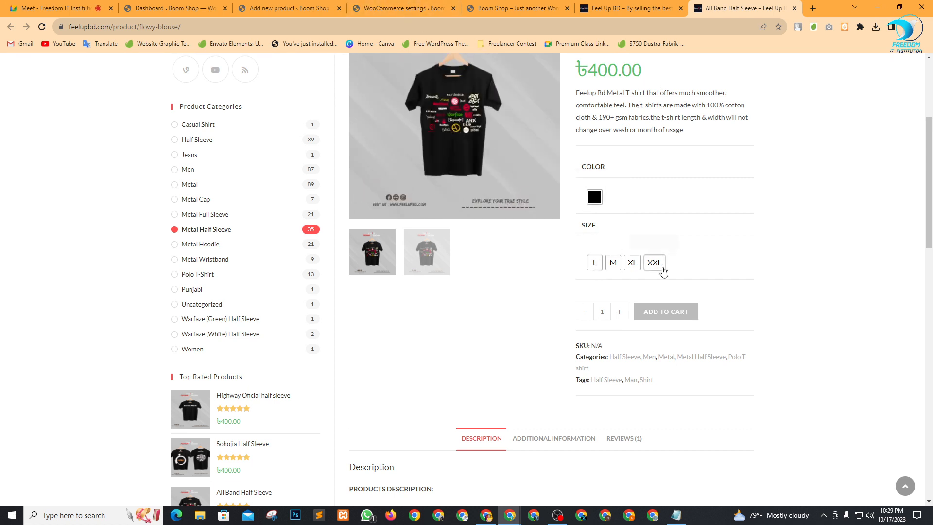
scroll(665, 272, up, 3)
scroll(538, 291, down, 2)
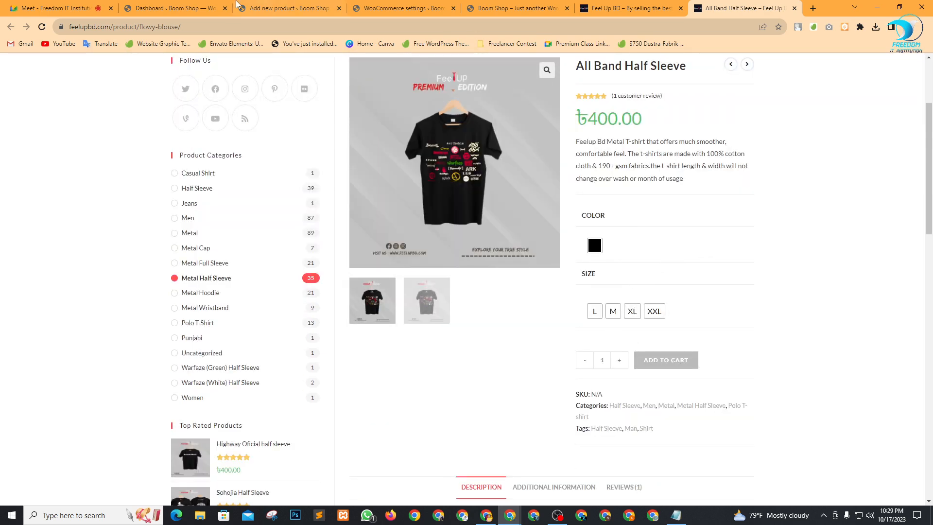
click(268, 7)
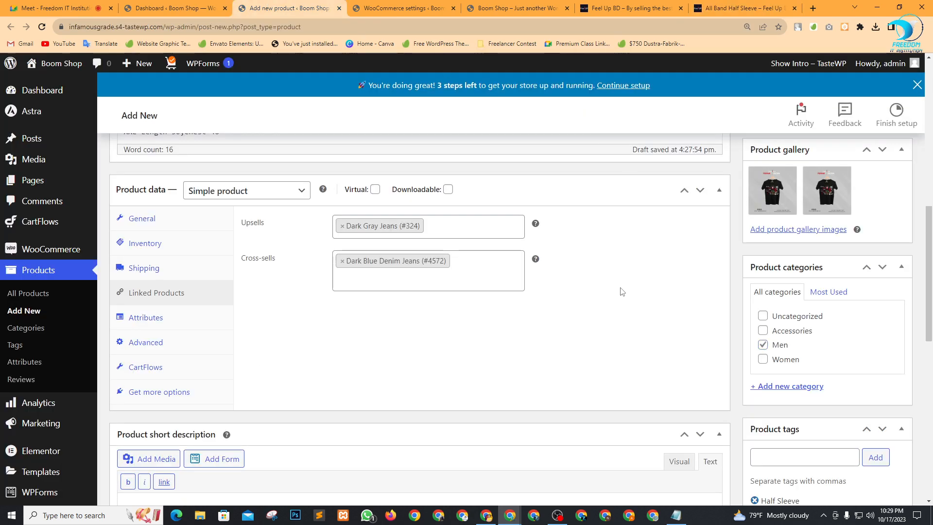
Admit the waiting participant into the video call.
scroll(622, 291, down, 15)
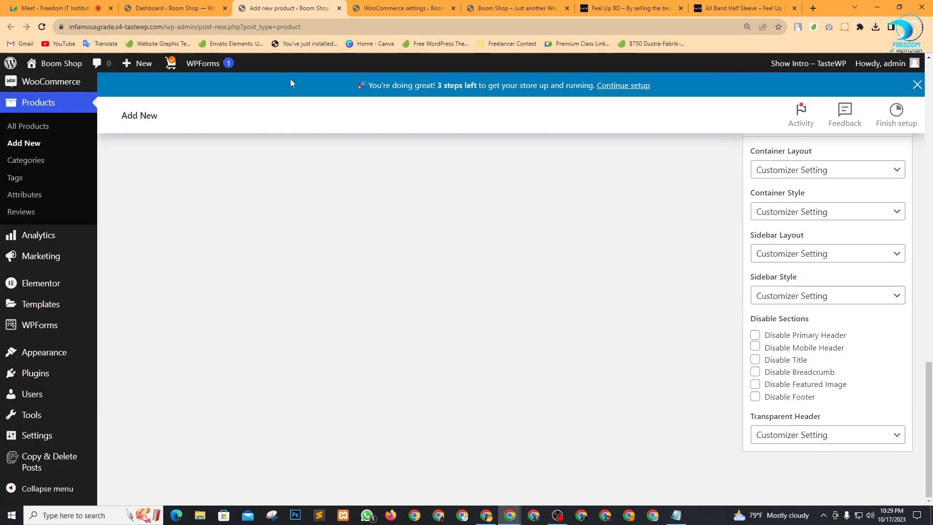
click(53, 8)
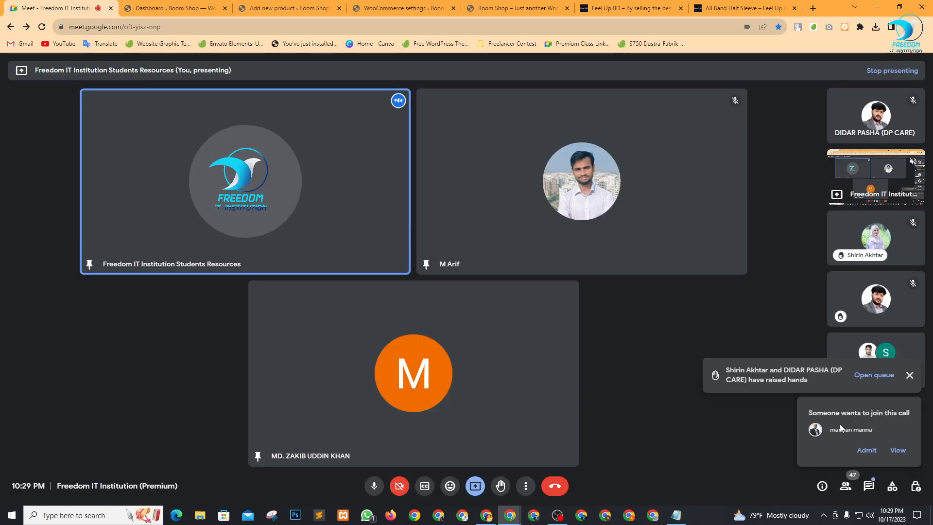
click(866, 449)
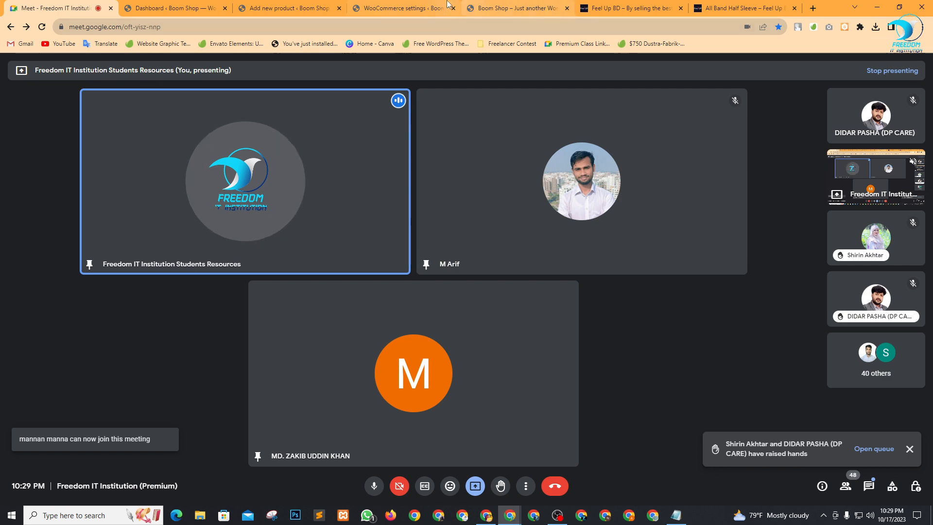
Publish the All Band Half Sleeve product, then show the WooCommerce Advanced settings page.
click(515, 8)
click(258, 7)
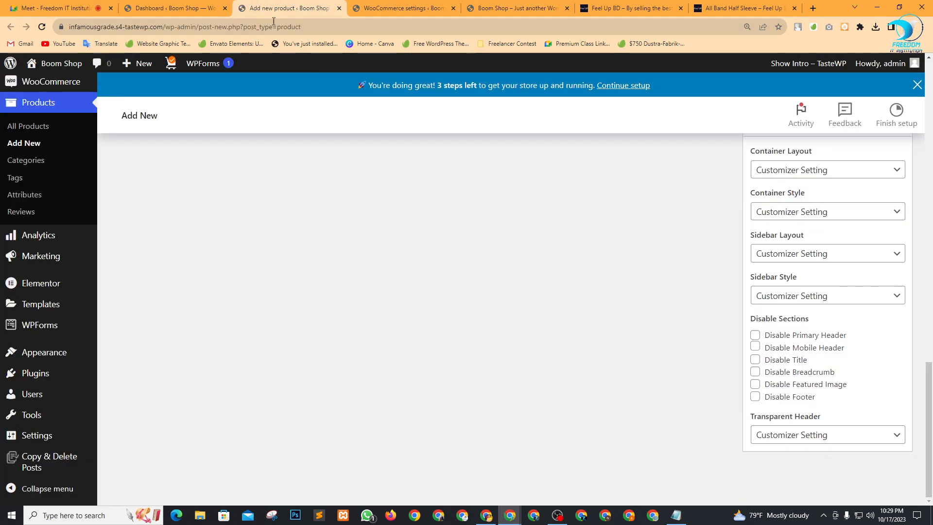
scroll(520, 369, up, 10)
scroll(508, 311, up, 6)
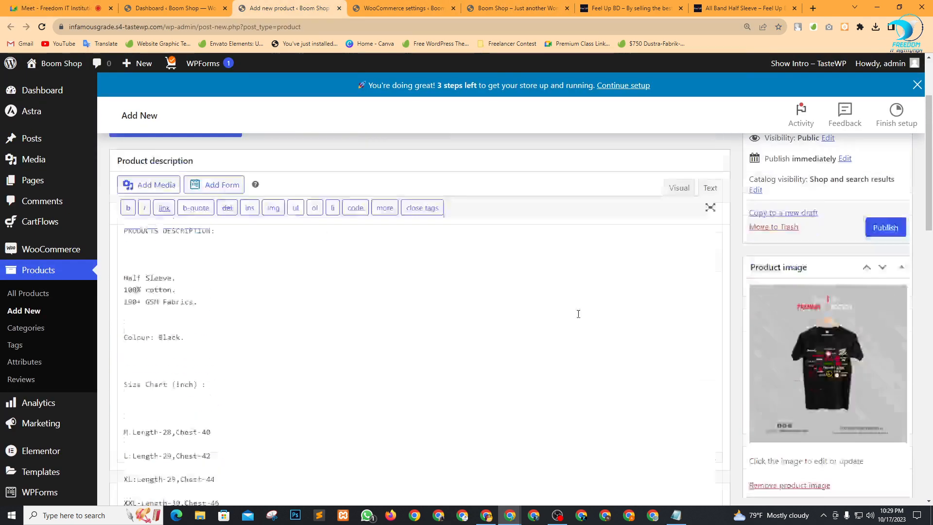
scroll(628, 372, down, 3)
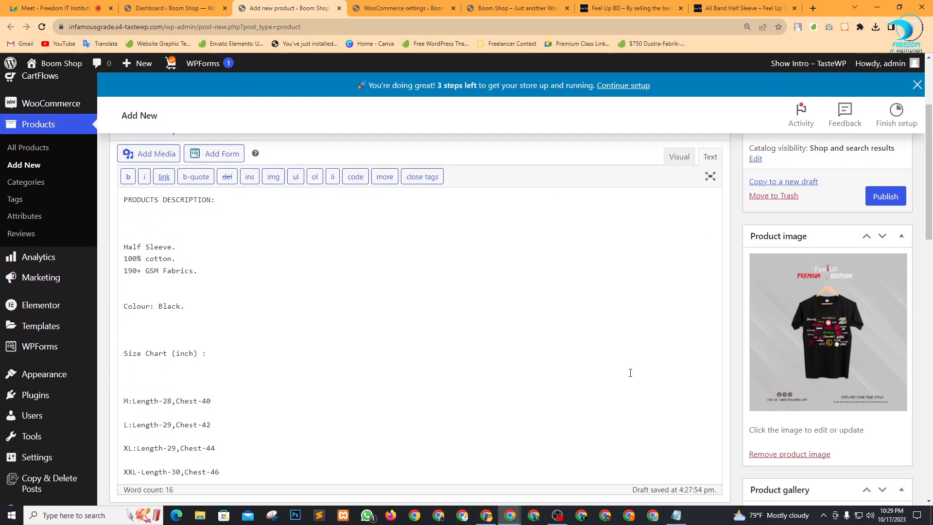
scroll(628, 372, up, 3)
click(885, 342)
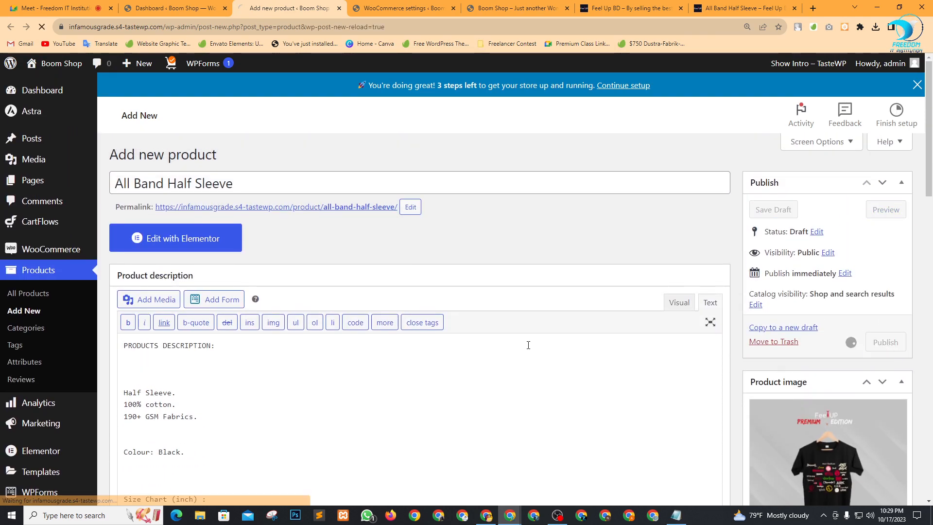
scroll(291, 418, down, 2)
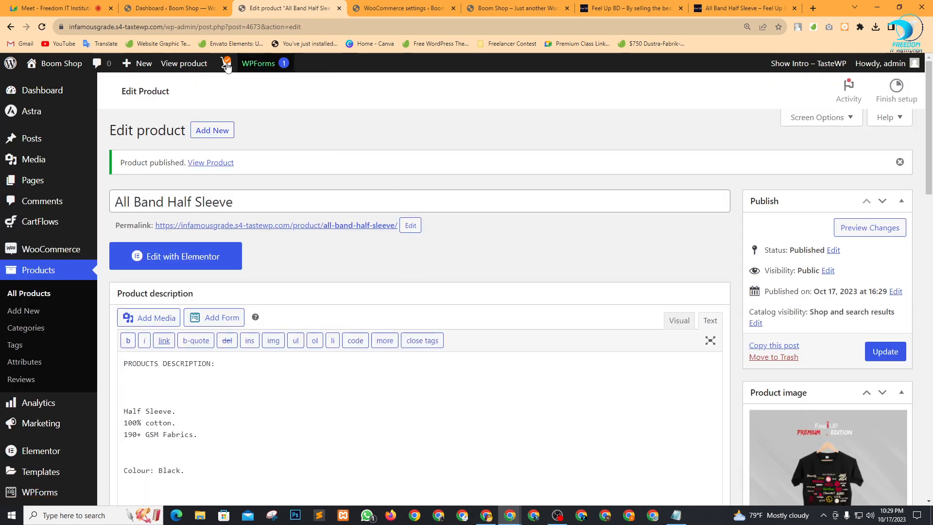
click(384, 5)
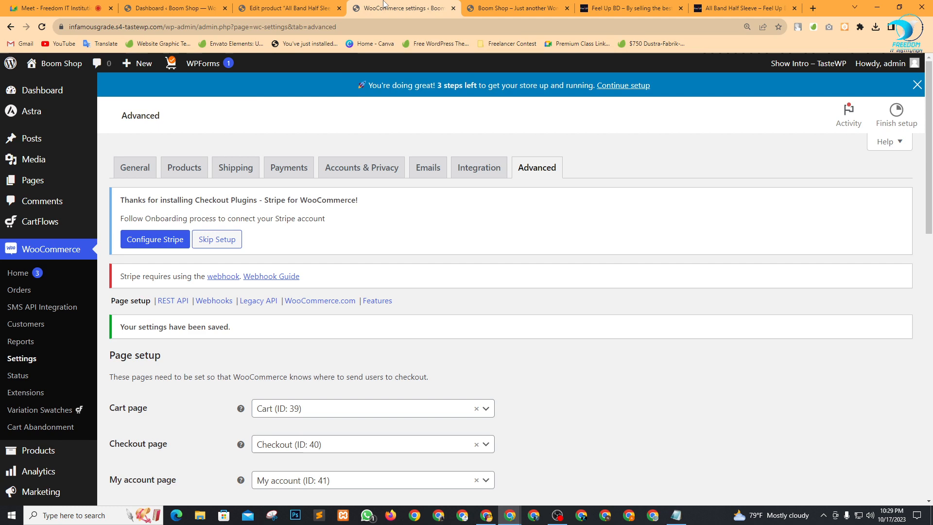
Reload the Boom Shop storefront, open STORE and search for 'Half Sleeve'.
click(505, 8)
click(42, 28)
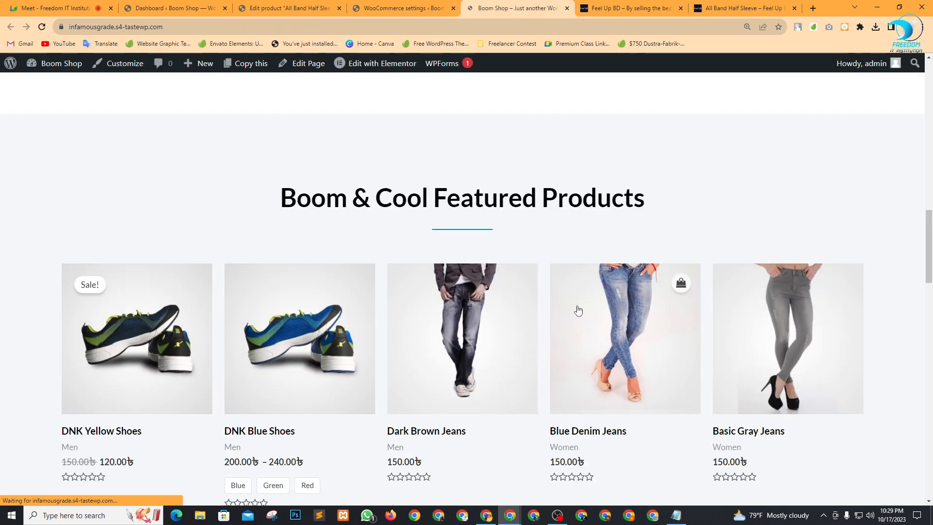
scroll(475, 414, down, 8)
scroll(150, 333, up, 5)
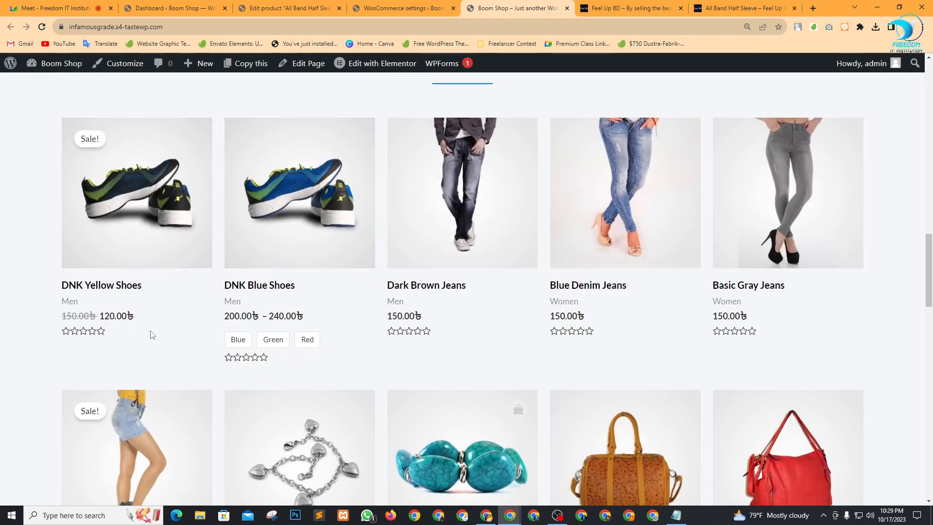
scroll(151, 333, down, 4)
scroll(110, 277, up, 5)
scroll(161, 301, up, 15)
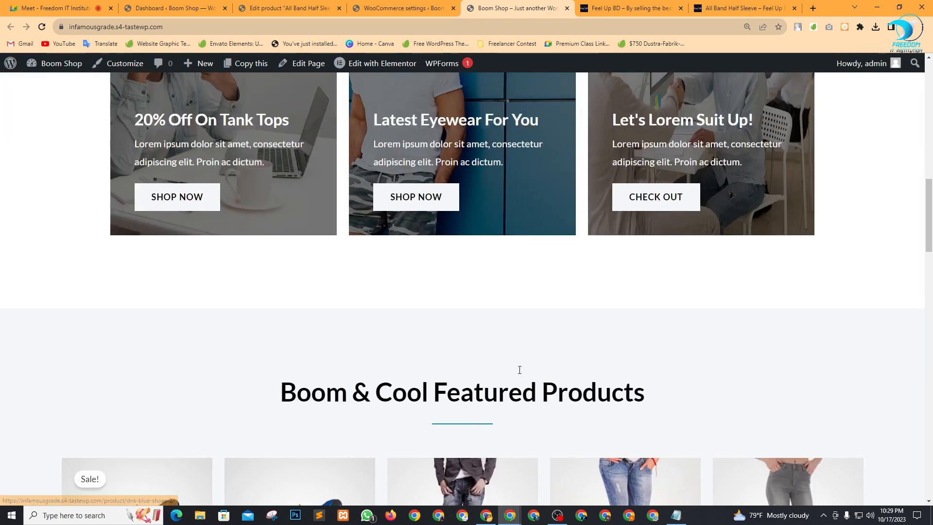
scroll(689, 294, up, 3)
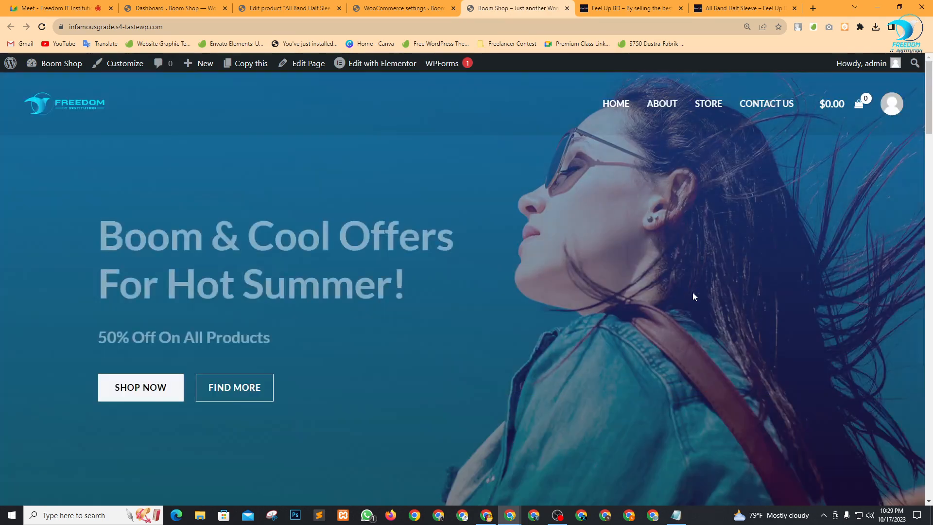
click(708, 104)
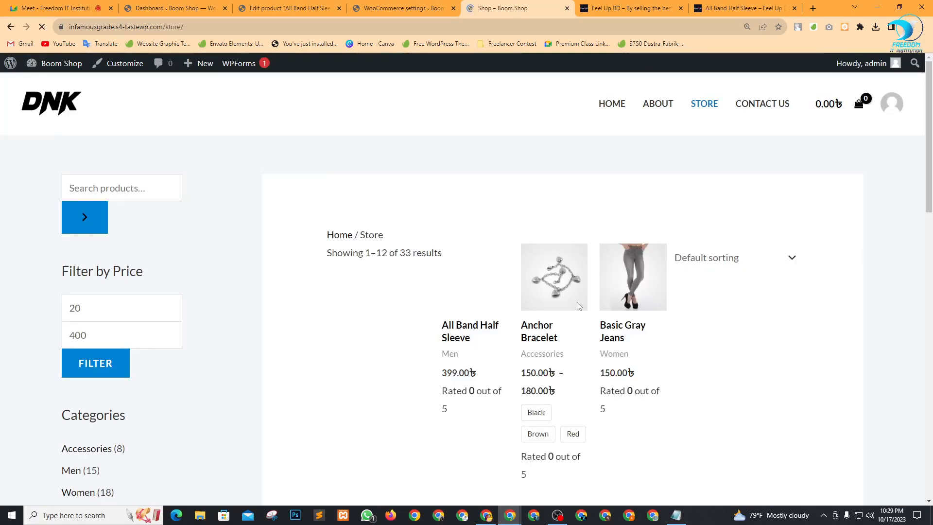
scroll(408, 276, down, 2)
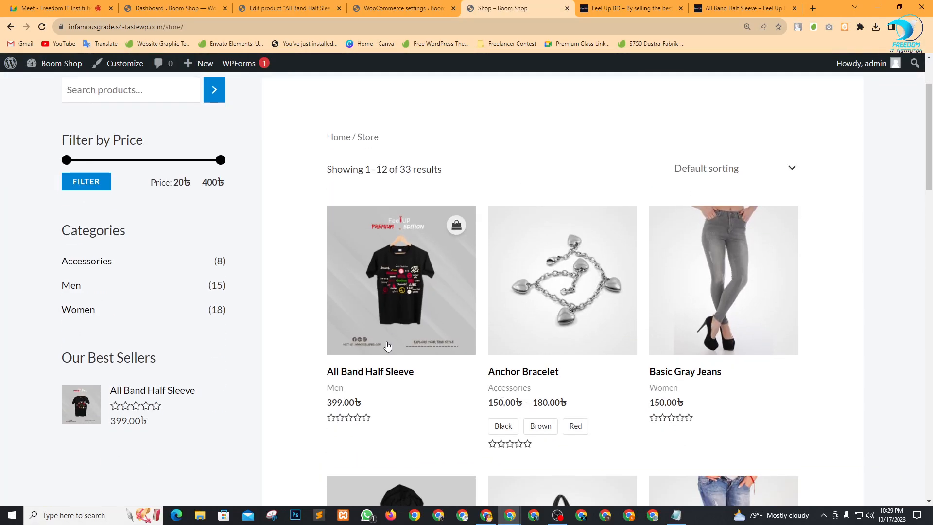
scroll(387, 346, up, 2)
click(92, 189)
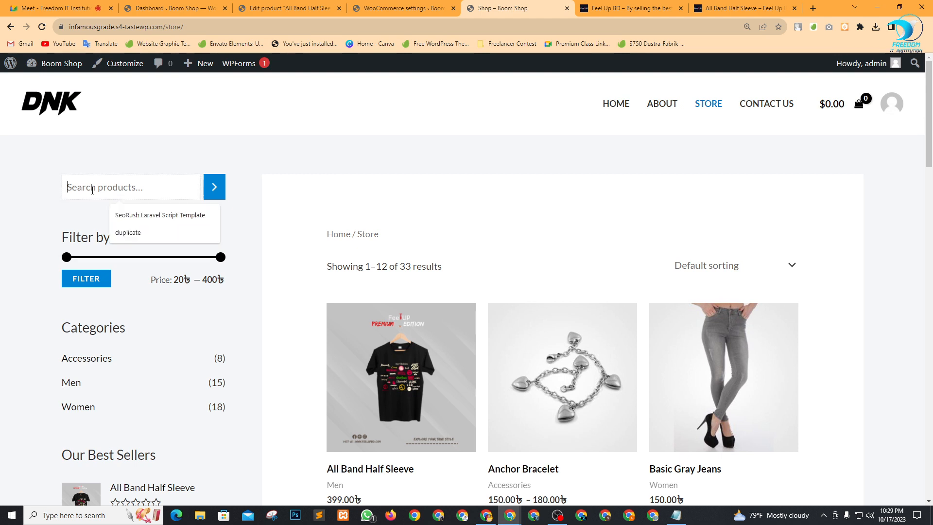
text(Half Sleeve)
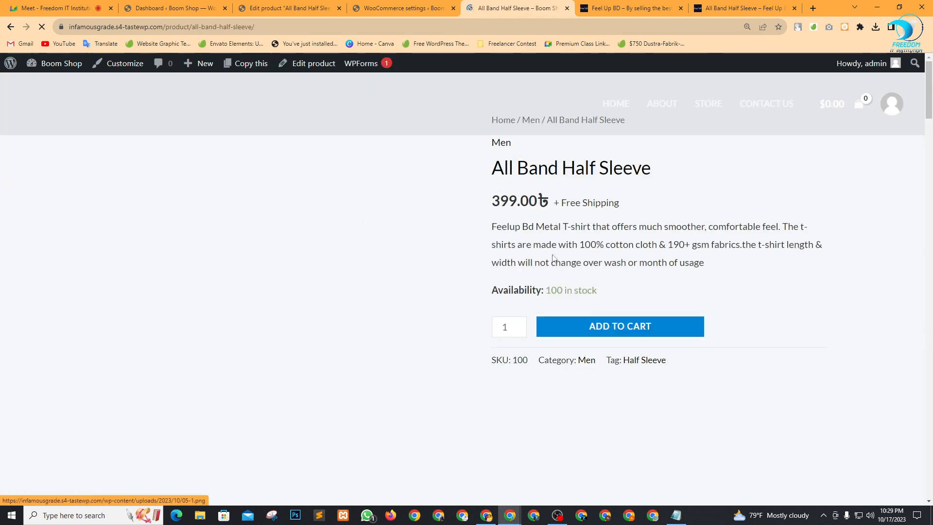
Review All Band Half Sleeve's 399.00৳ price, free shipping and stock, then add it to the cart.
scroll(295, 318, down, 10)
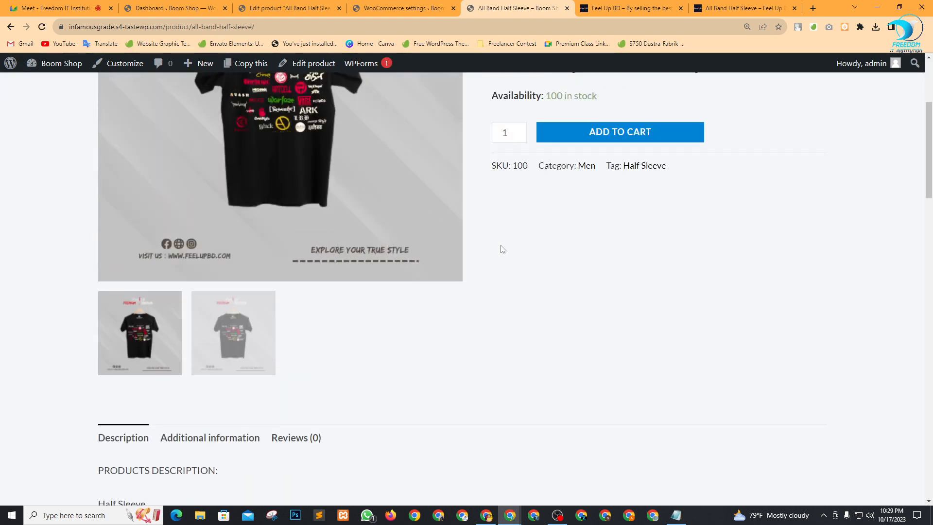
scroll(459, 277, down, 13)
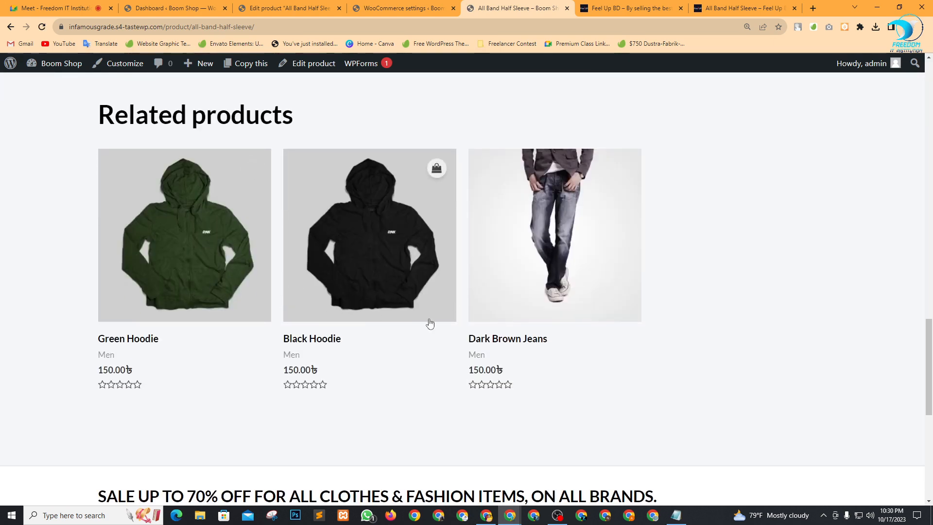
drag(40, 360, 246, 370)
click(2, 395)
scroll(410, 323, up, 12)
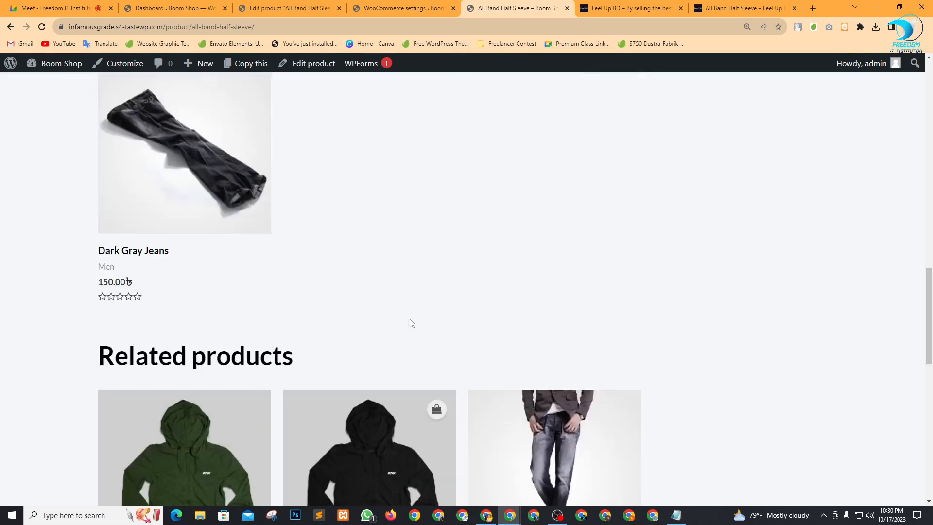
scroll(470, 306, down, 4)
scroll(664, 350, up, 10)
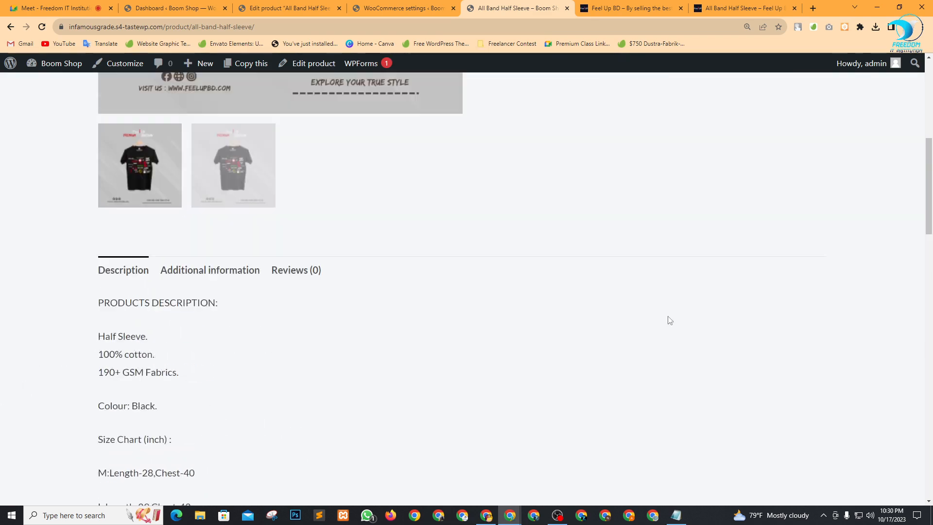
scroll(602, 303, up, 6)
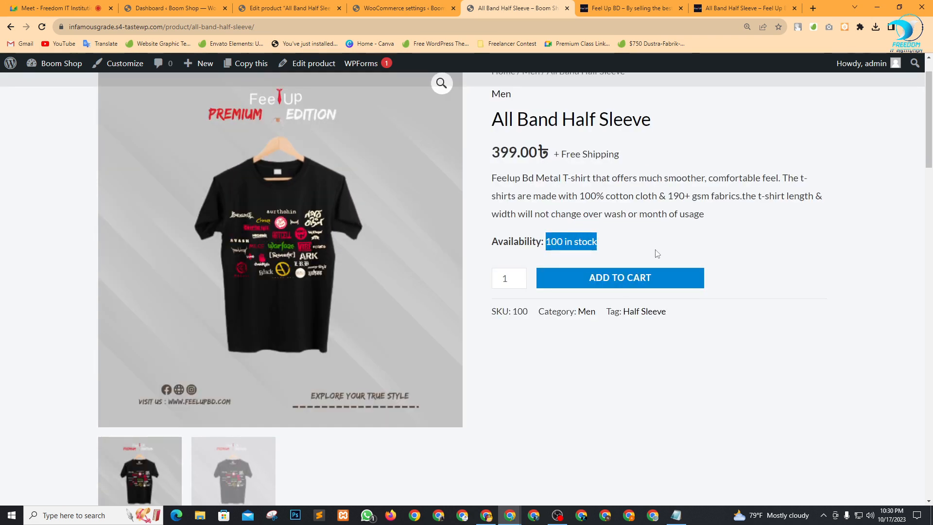
click(671, 249)
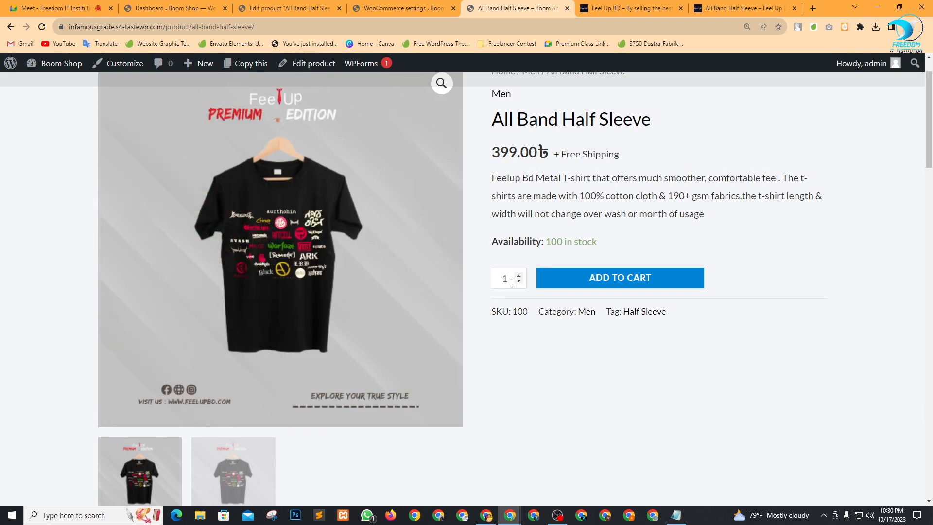
drag(641, 160, 571, 155)
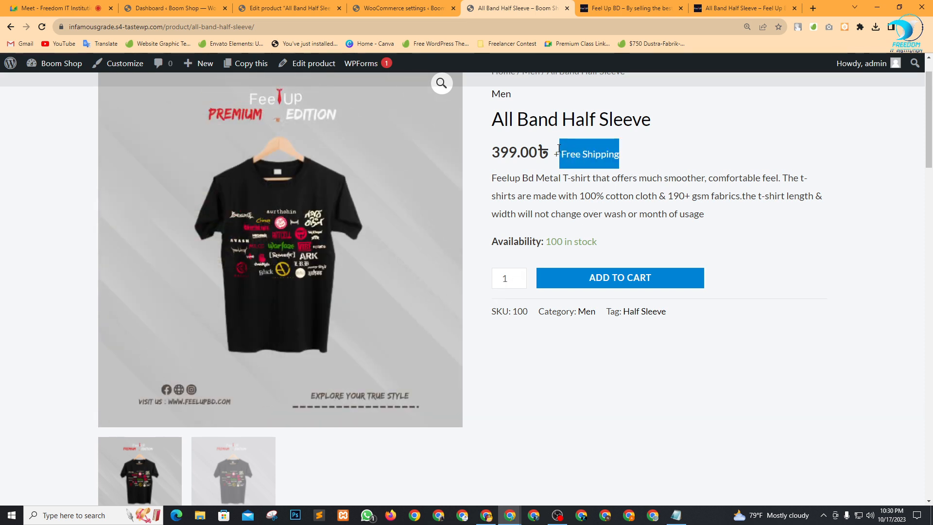
drag(499, 153, 643, 148)
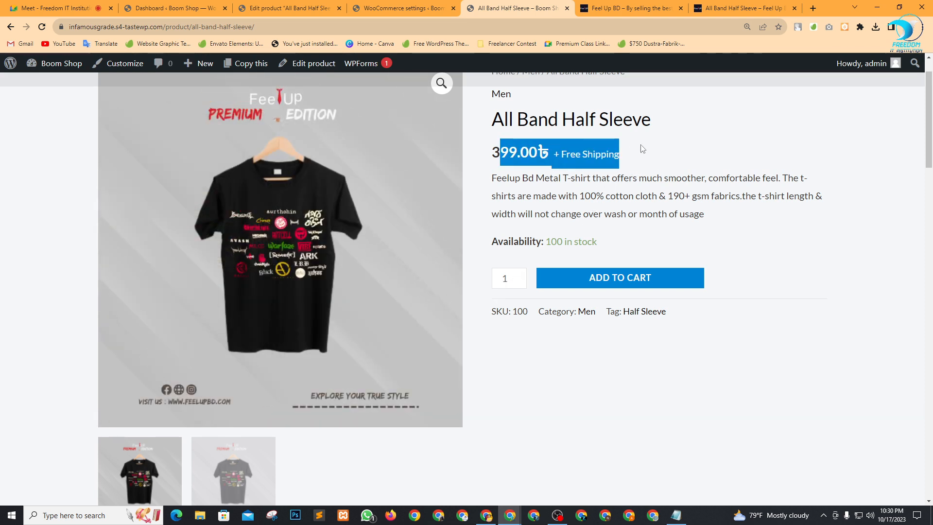
click(680, 156)
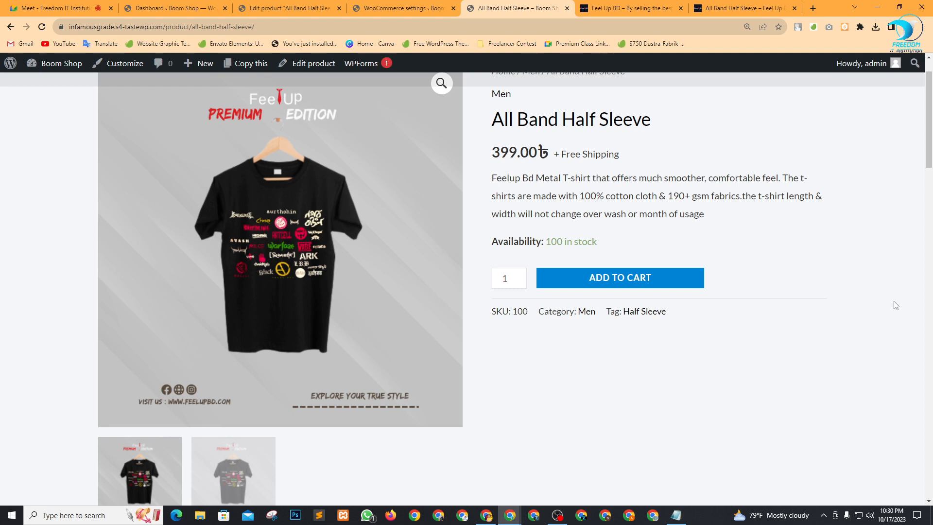
click(619, 281)
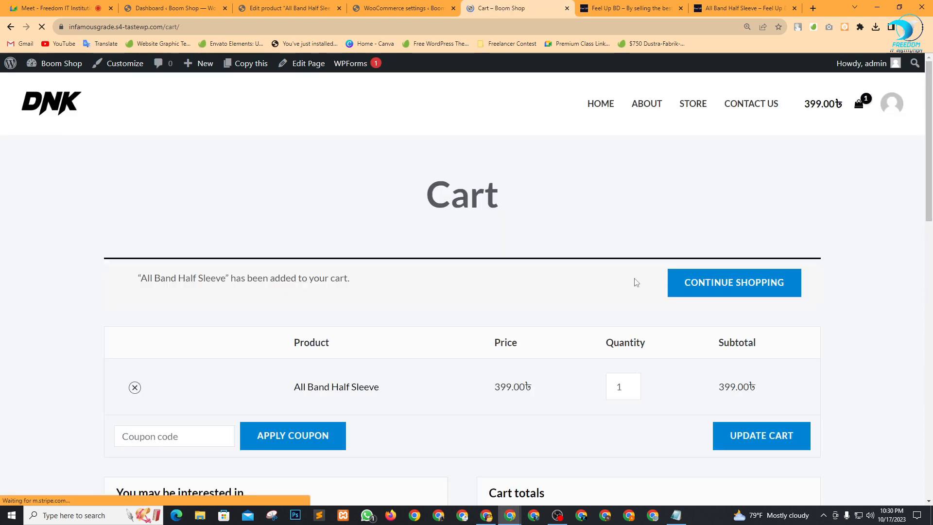
Check out the half-sleeve shirt and place the 519.00৳ cash-on-delivery order.
scroll(627, 311, down, 3)
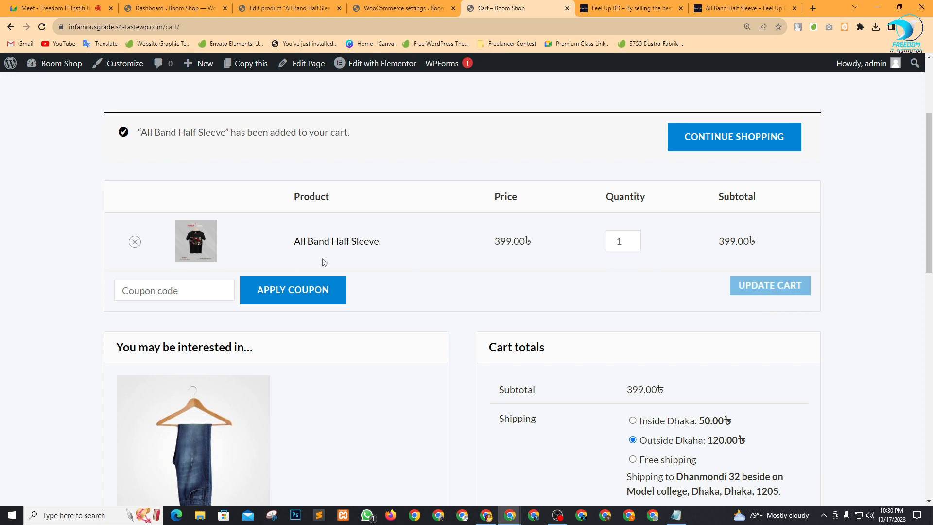
scroll(323, 323, down, 4)
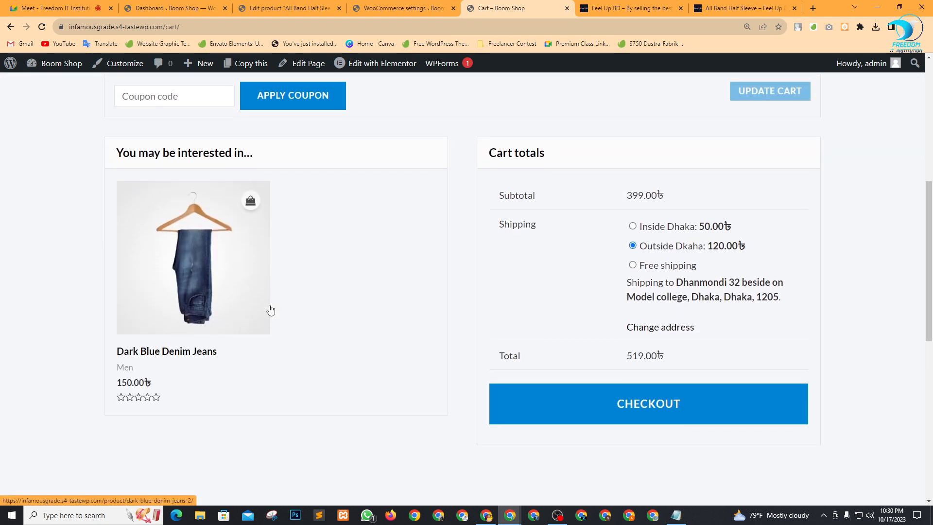
scroll(435, 368, up, 4)
scroll(643, 335, down, 3)
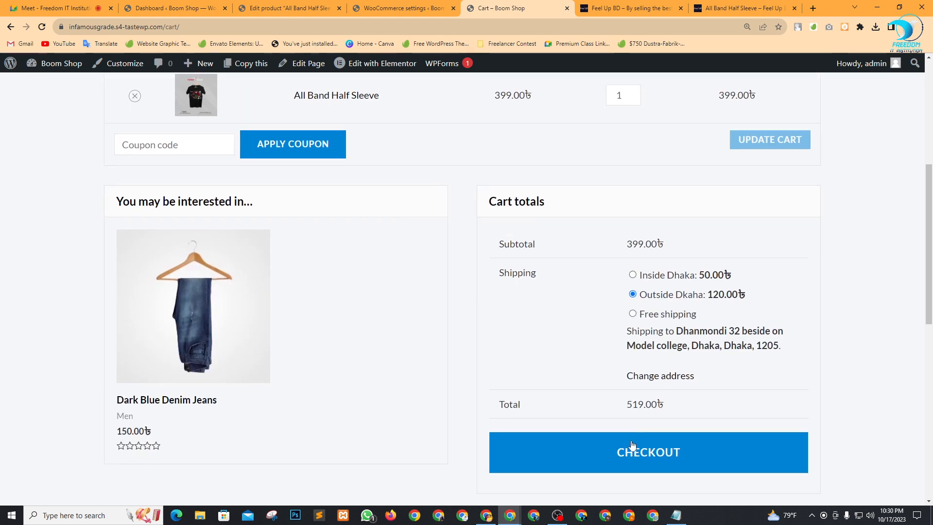
click(641, 464)
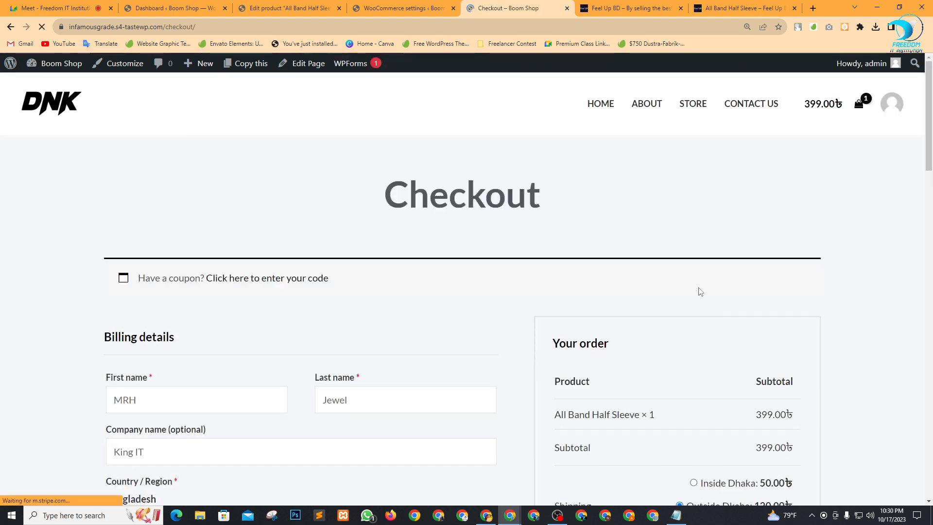
scroll(697, 321, down, 7)
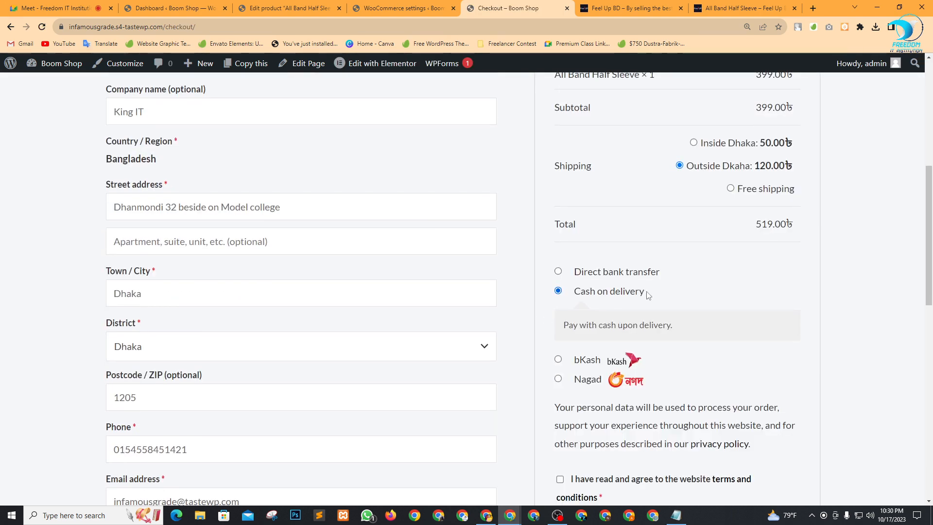
scroll(605, 315, down, 3)
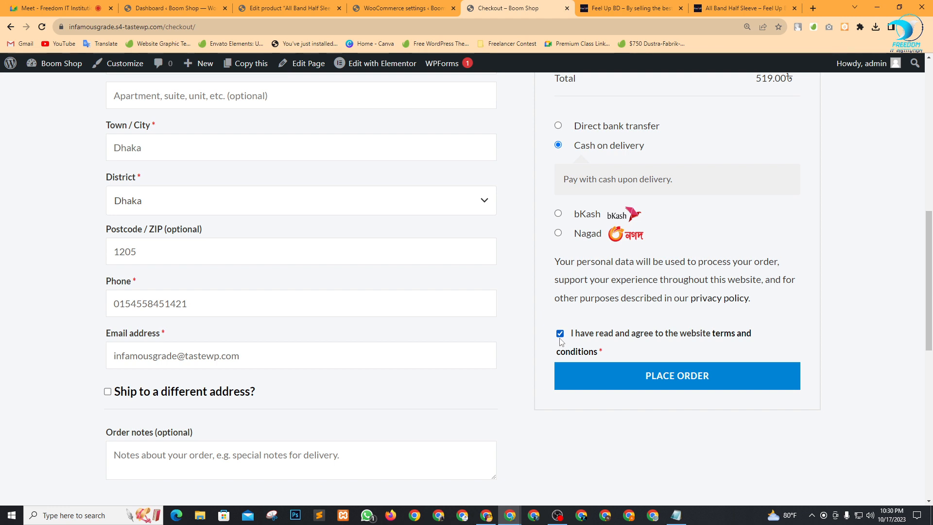
click(674, 384)
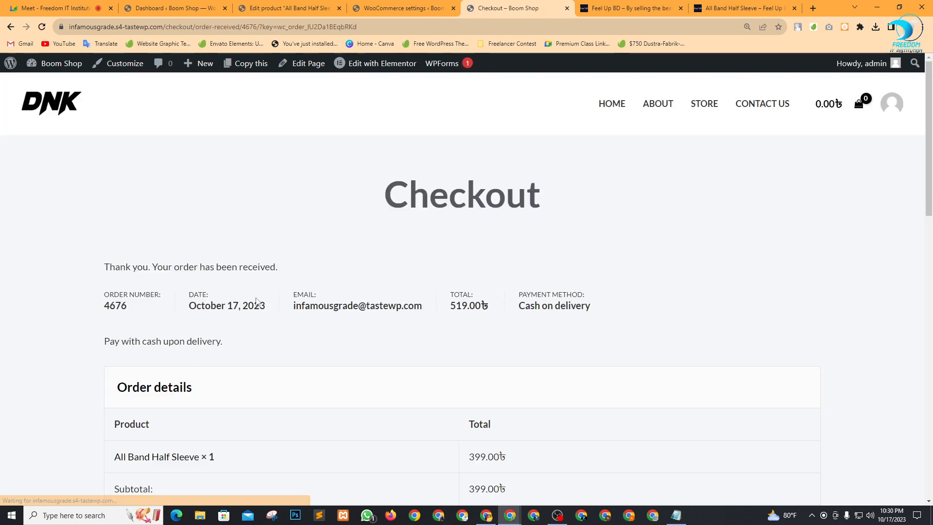
In WooCommerce Orders, preview the newest 519.00৳ order and mark it Completed.
scroll(250, 316, down, 1)
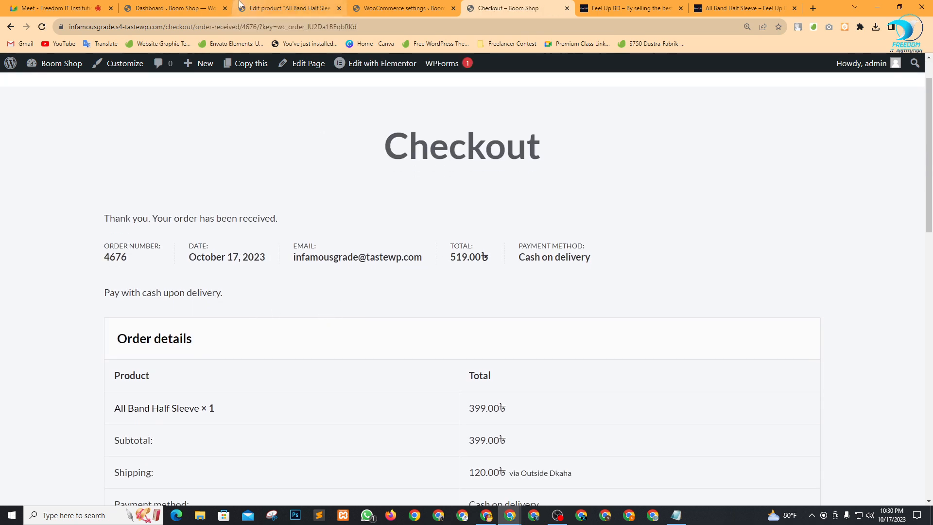
click(269, 7)
mouse_move(58, 250)
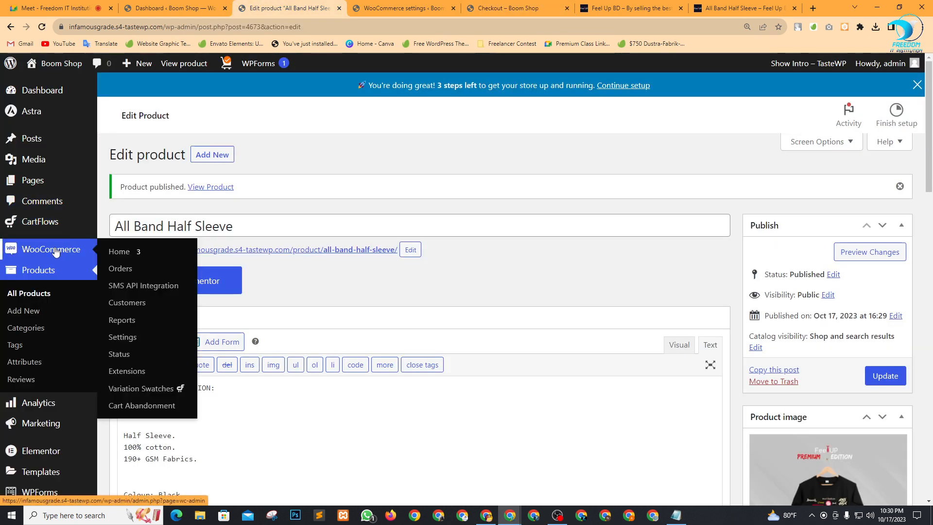
click(116, 270)
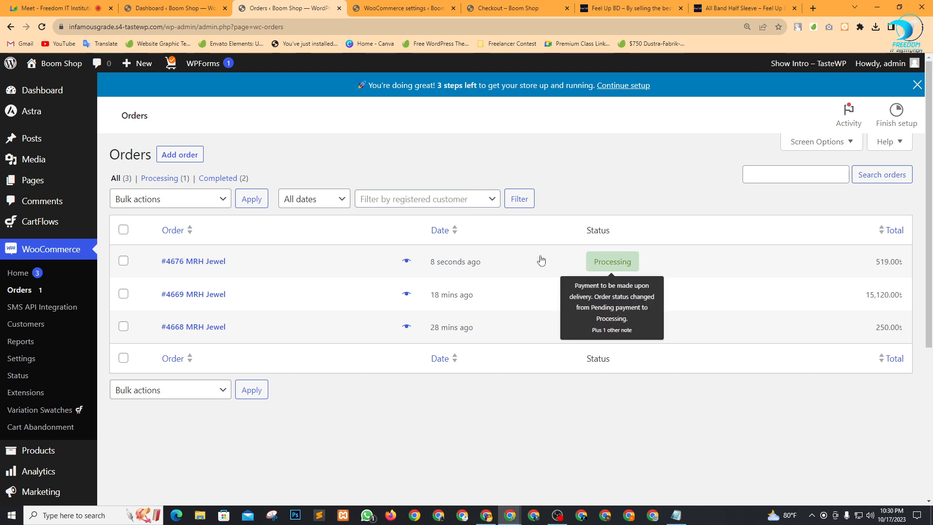
click(406, 261)
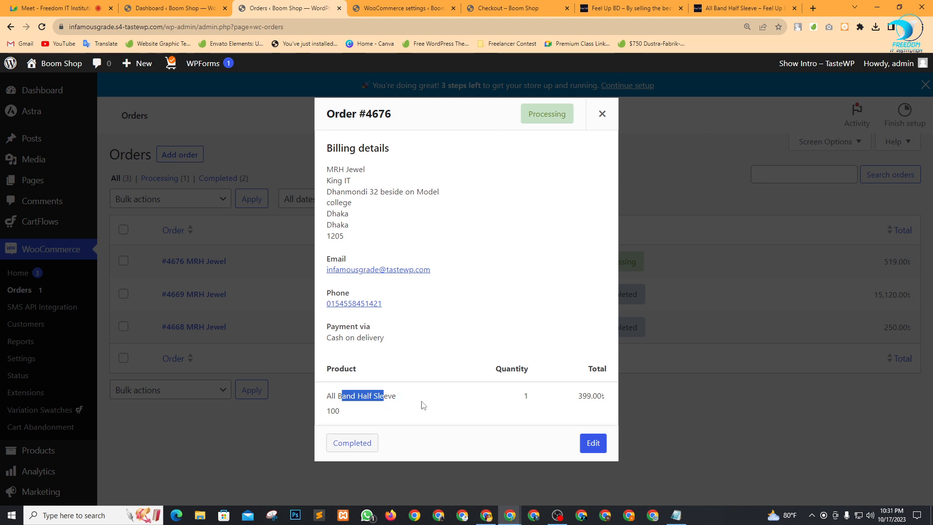
click(588, 398)
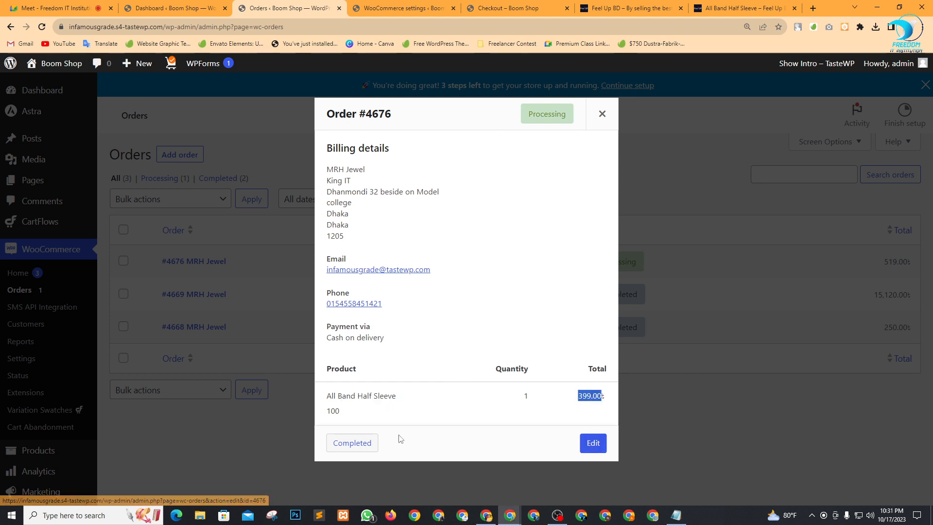
click(352, 443)
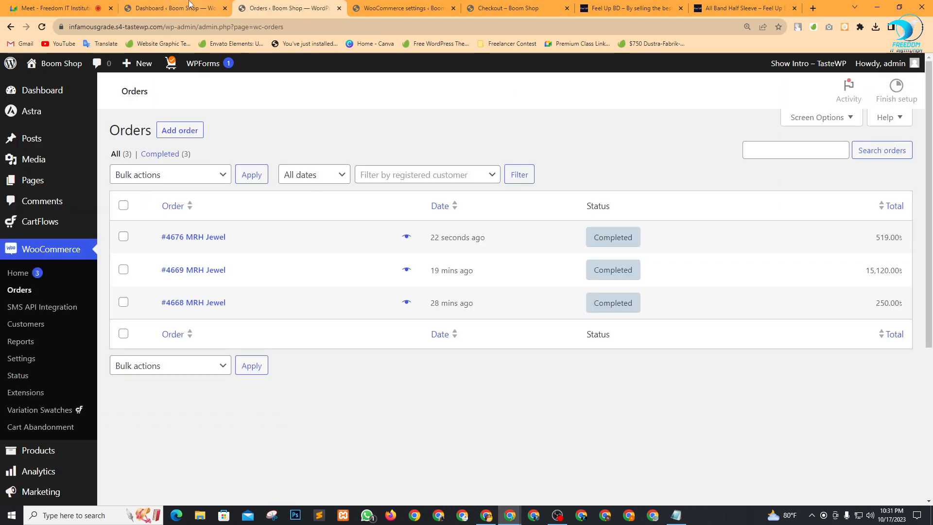
click(58, 8)
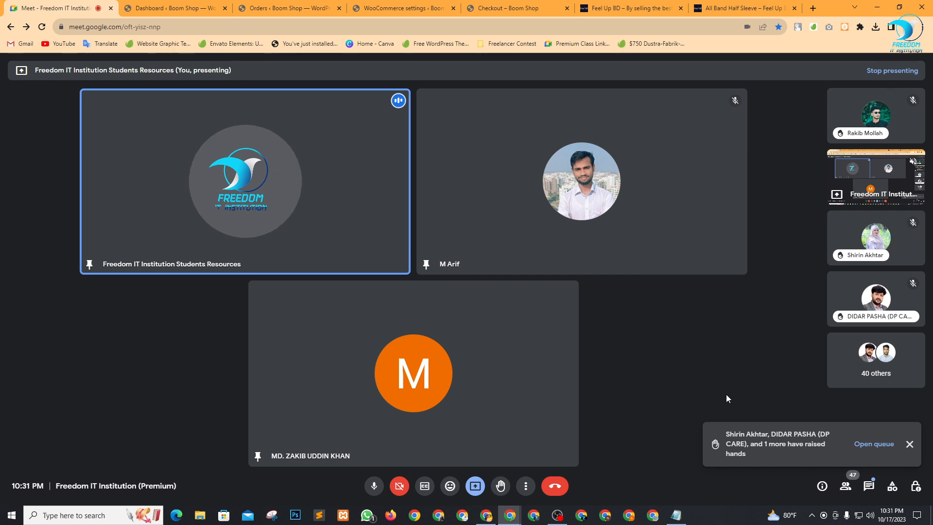
Close the raised-hands card and unpin the M tile, then switch to the All Band Half Sleeve page.
click(910, 445)
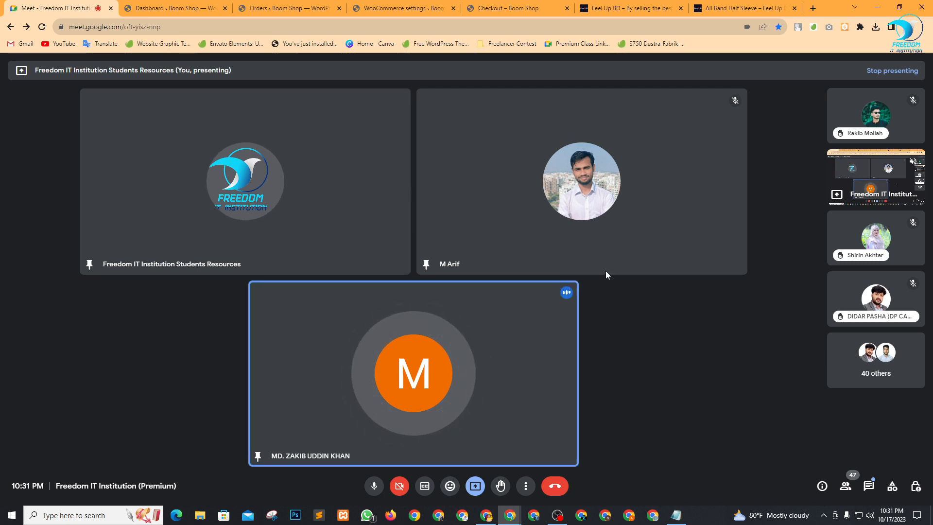
click(390, 373)
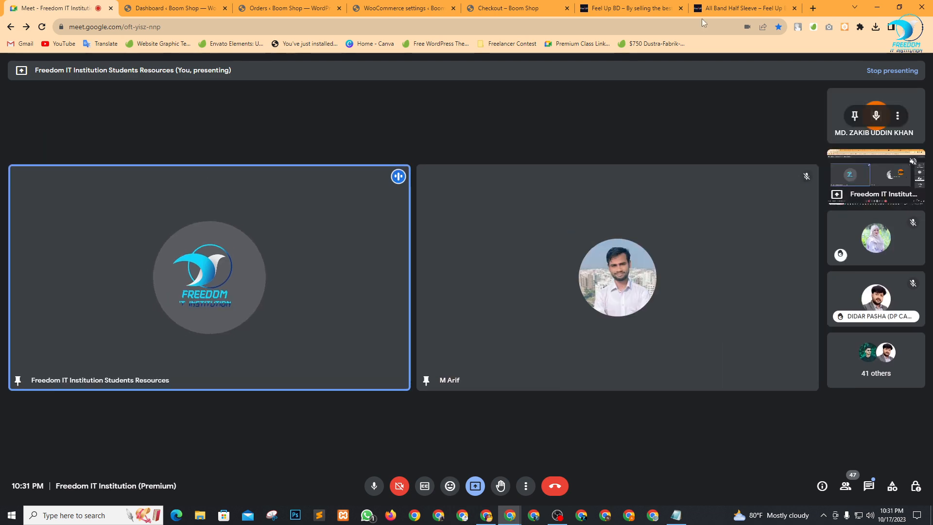
click(287, 8)
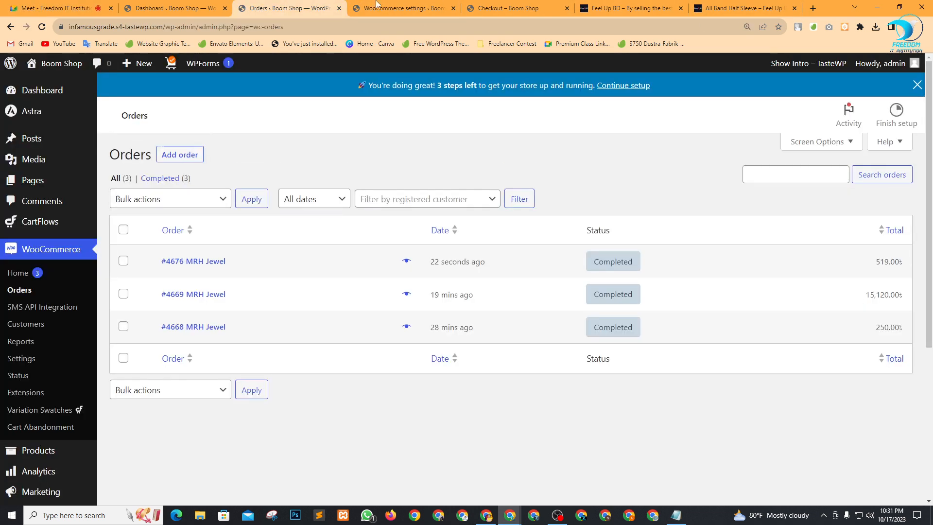
click(704, 9)
scroll(573, 308, down, 2)
scroll(703, 325, up, 3)
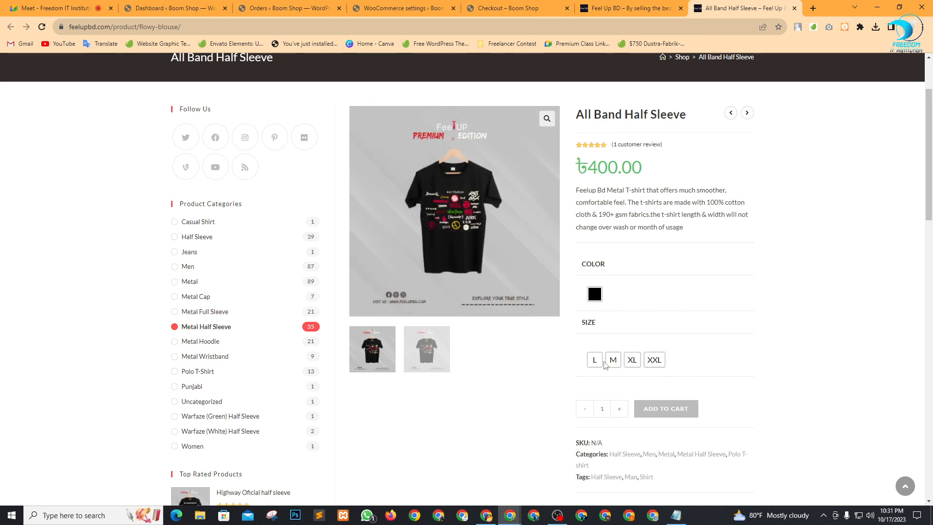
Scroll through the All Band Half Sleeve reference page, then close it and the Feel Up BD homepage tab.
scroll(699, 340, down, 3)
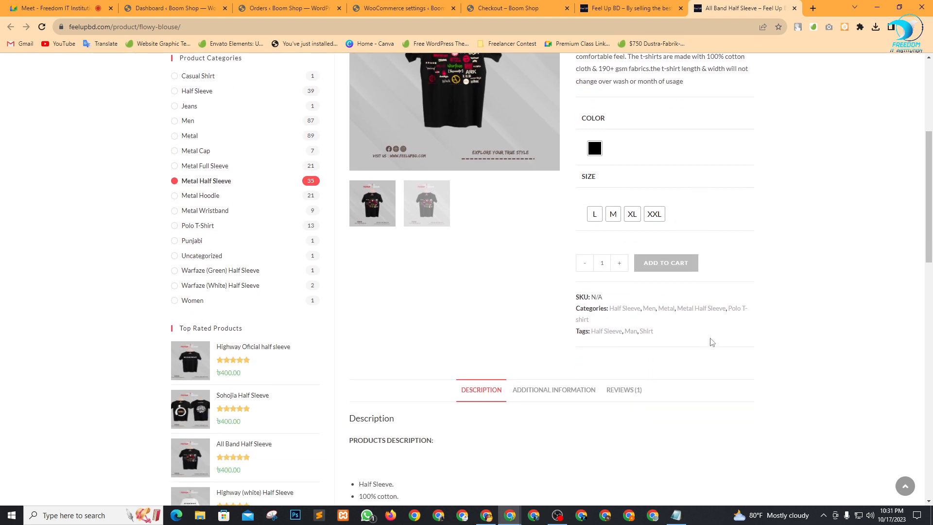
scroll(710, 340, up, 5)
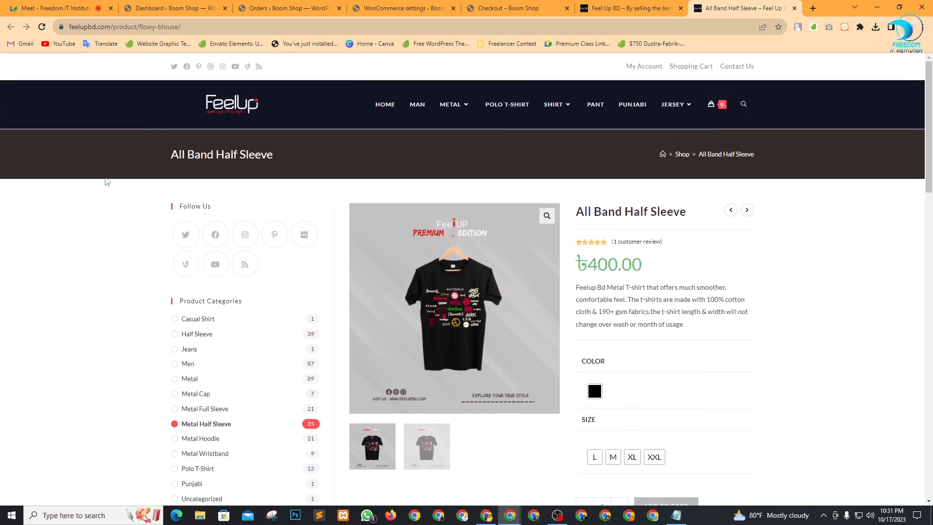
scroll(625, 364, down, 5)
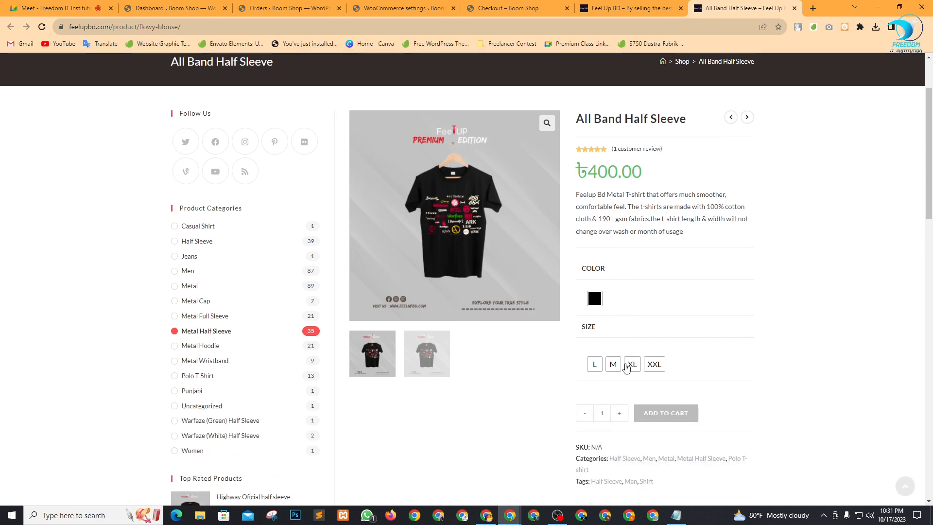
scroll(493, 290, up, 5)
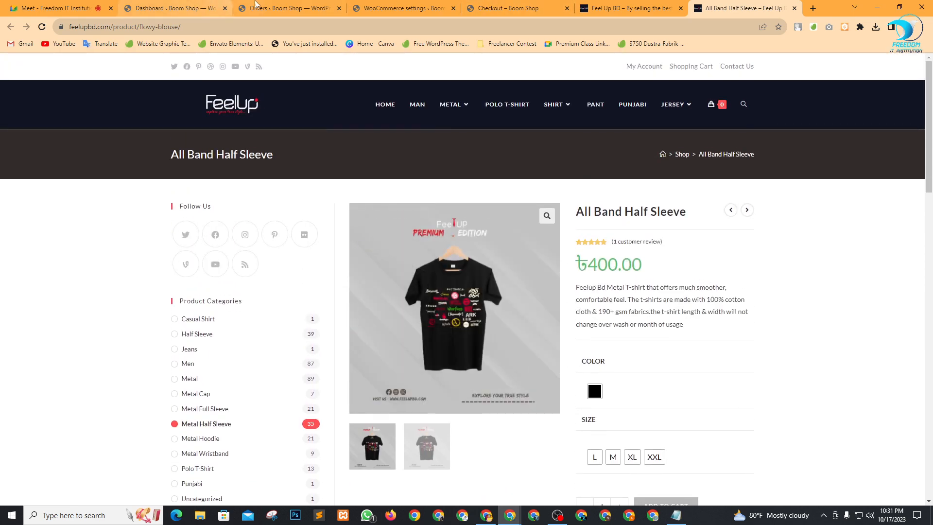
click(280, 13)
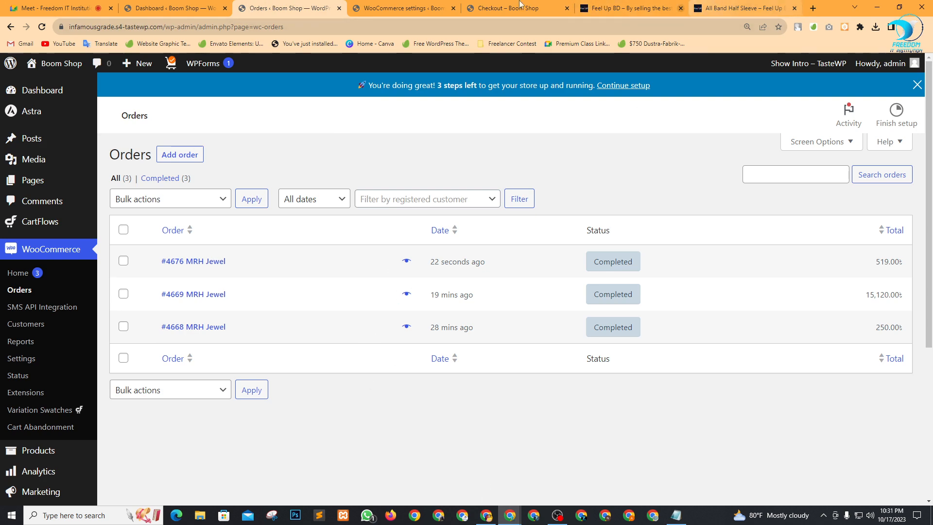
click(743, 7)
scroll(590, 321, down, 10)
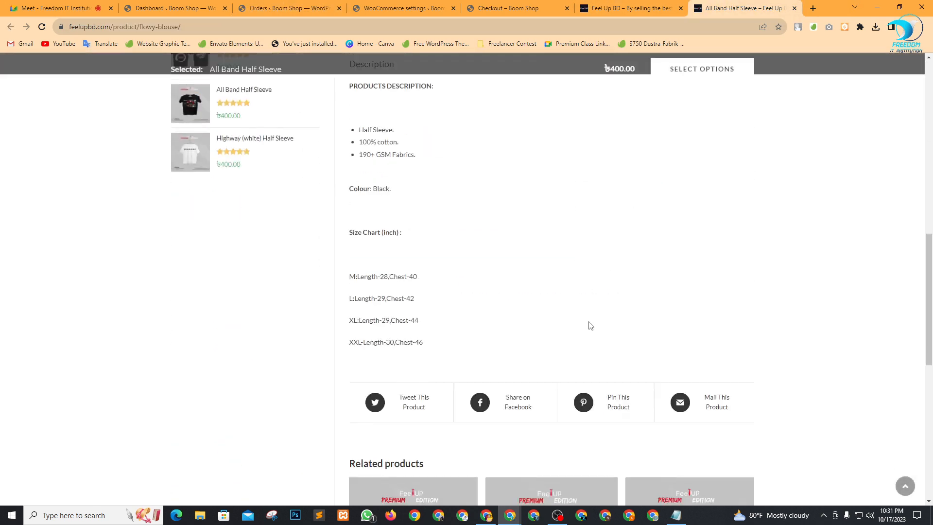
scroll(590, 326, down, 8)
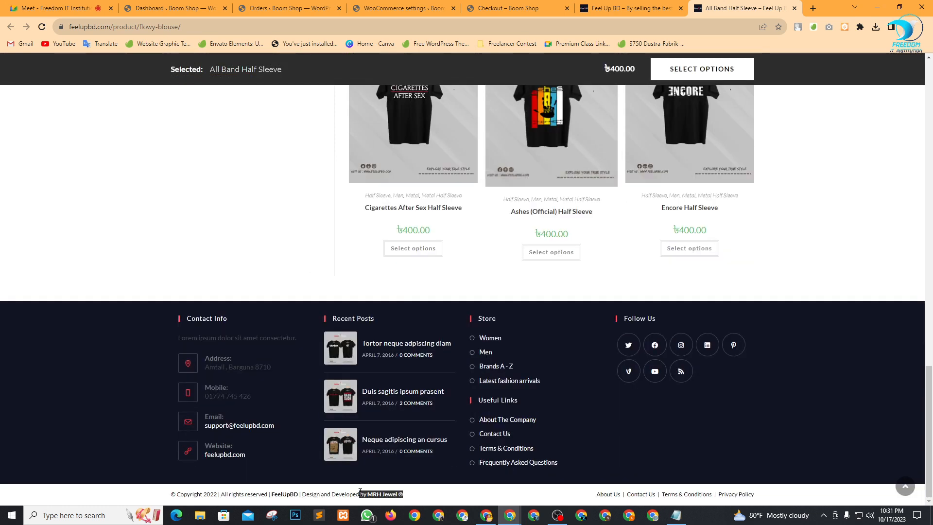
click(443, 503)
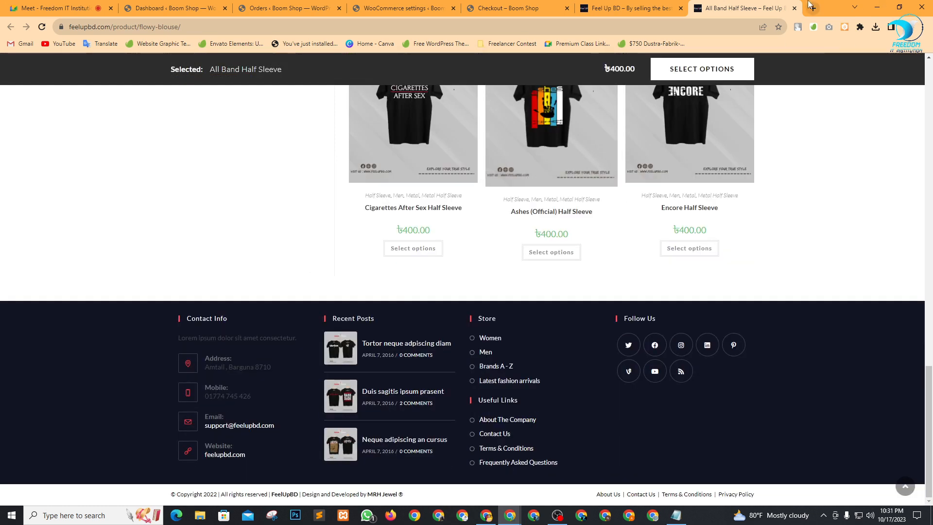
click(793, 8)
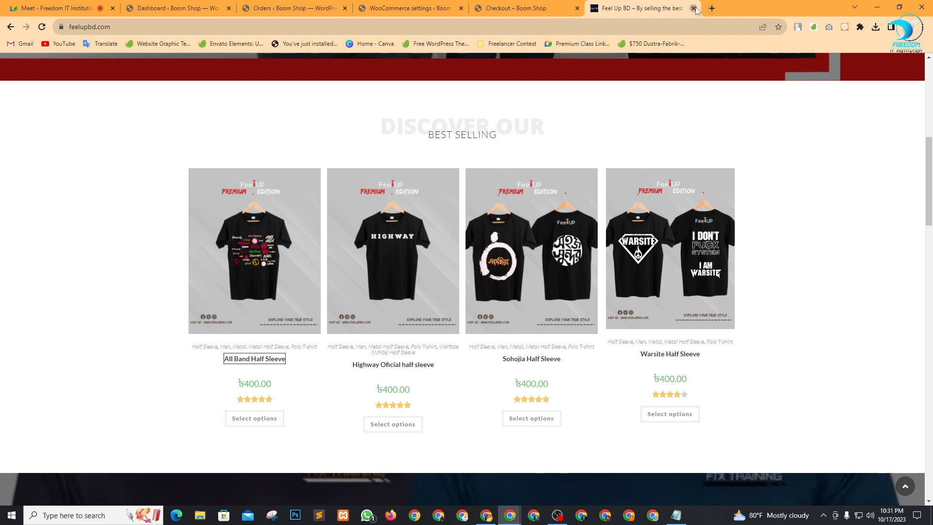
click(693, 9)
Back in the Google Meet call, review the participant list, then close it to show the video grid.
click(90, 14)
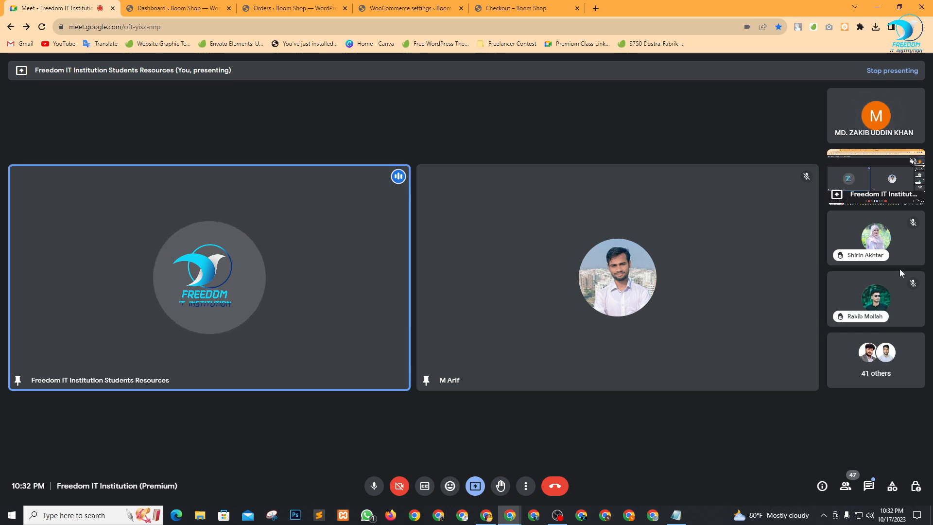
click(845, 485)
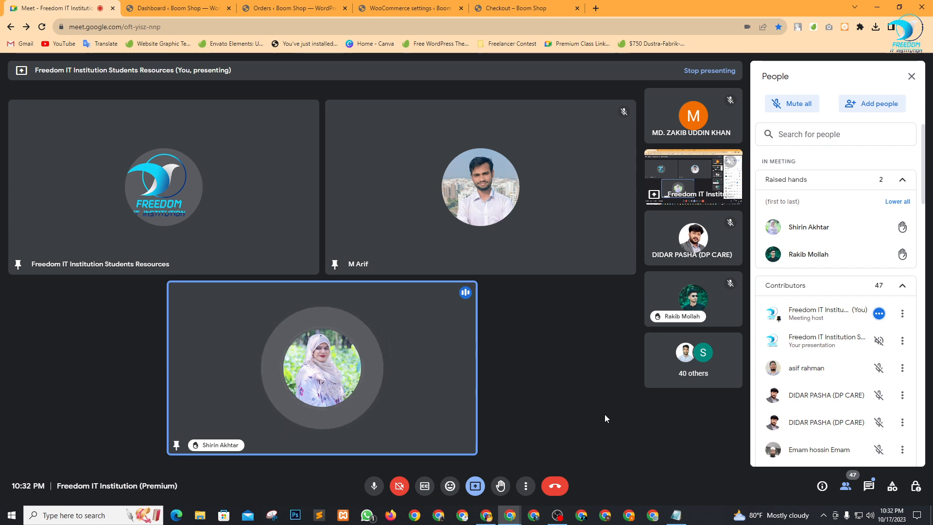
click(911, 80)
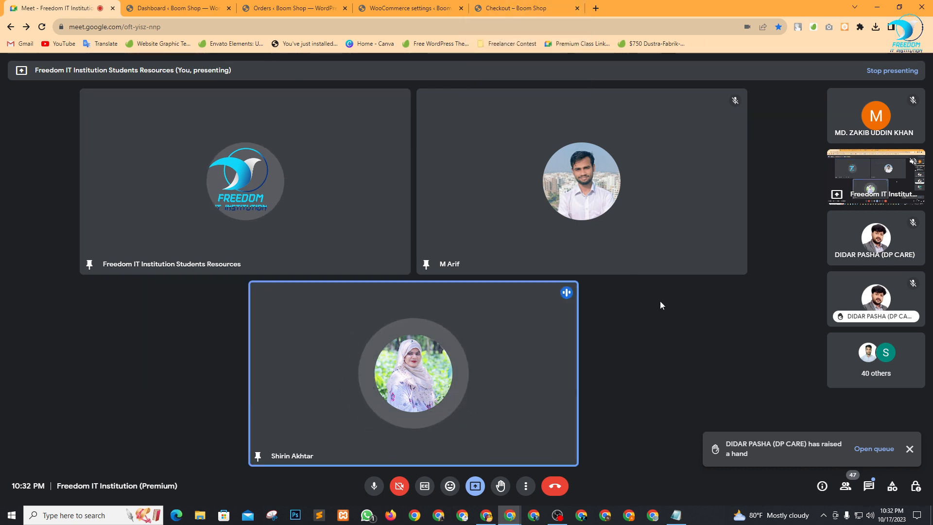
Review the order-received confirmation, the WooCommerce settings and the Boom Shop orders list.
click(520, 5)
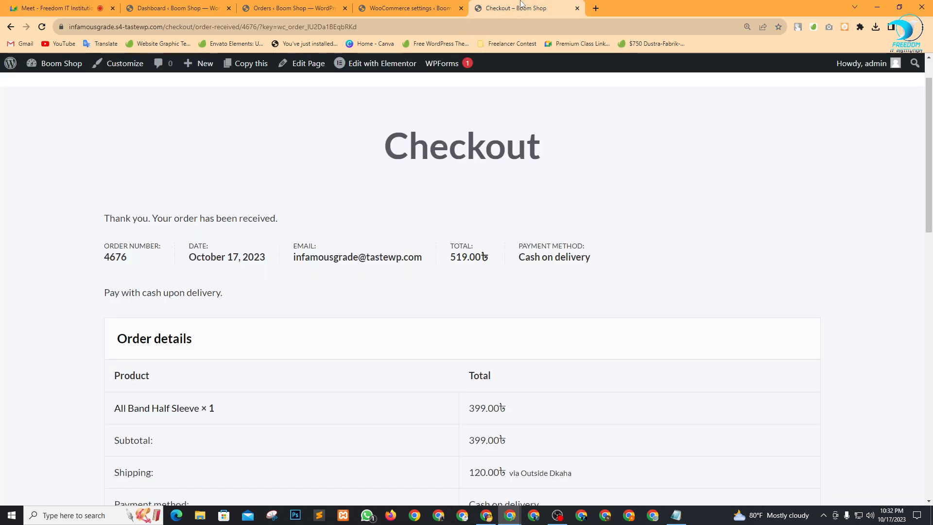
click(411, 7)
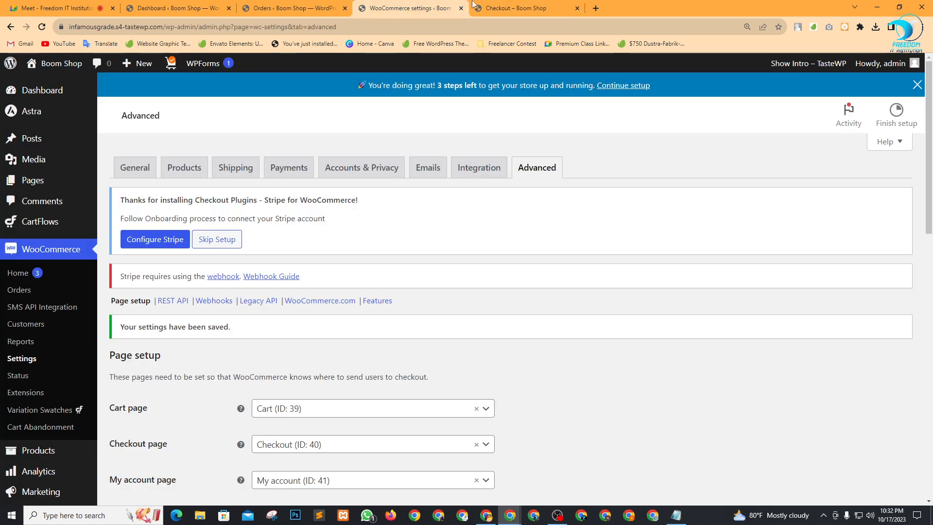
click(517, 5)
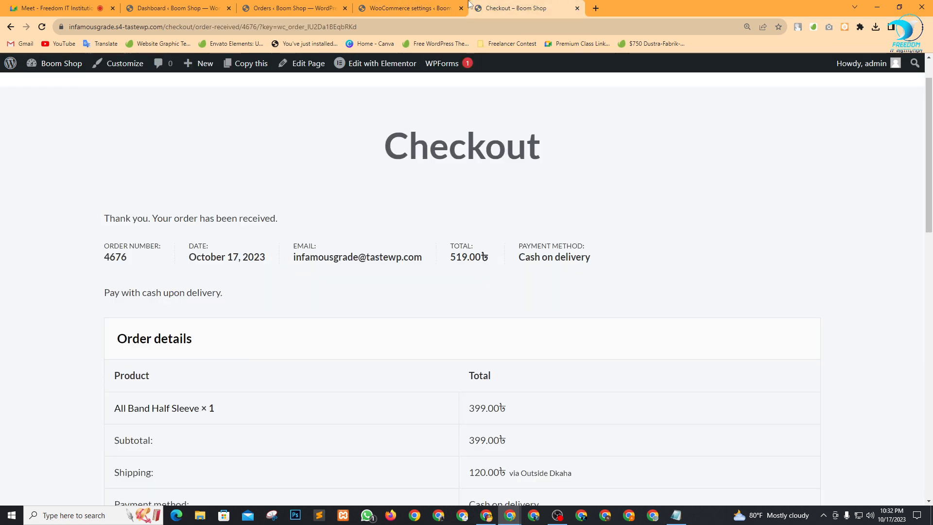
click(295, 6)
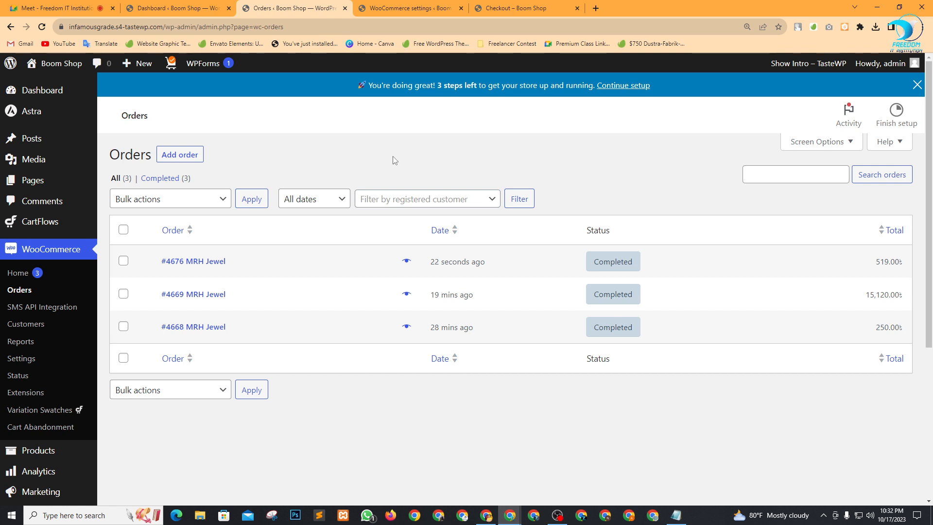
Dismiss the raised-hand alert in Meet and bring the Boom Shop orders list back.
click(53, 7)
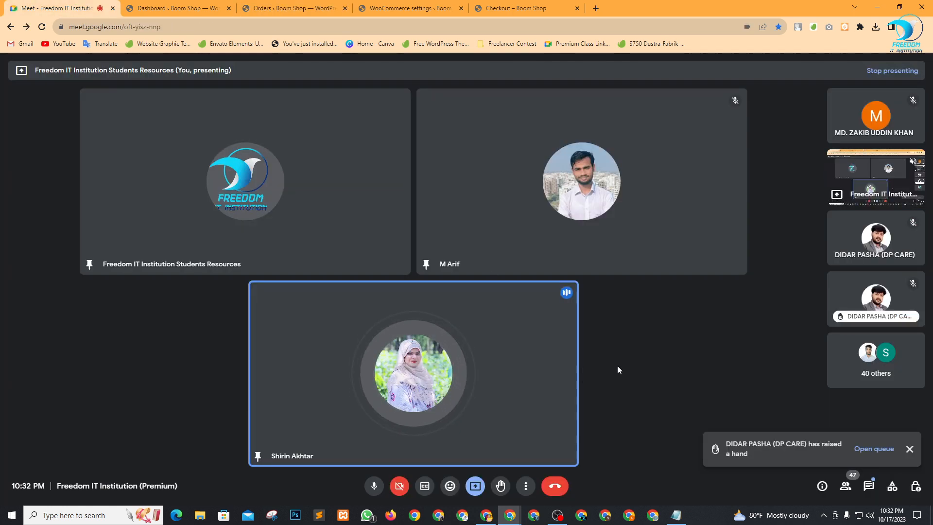
click(906, 459)
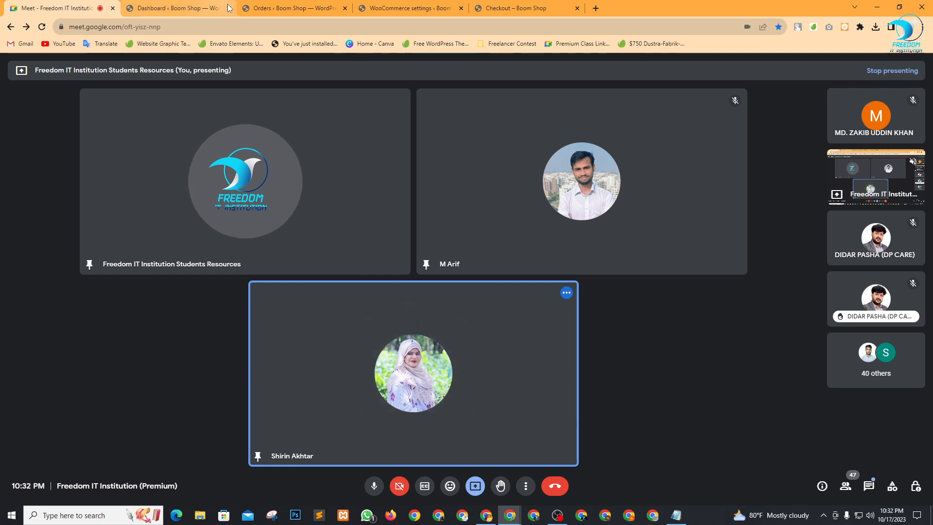
click(287, 6)
Open DNK Black Shoes for editing from the Boom Shop products list.
click(177, 8)
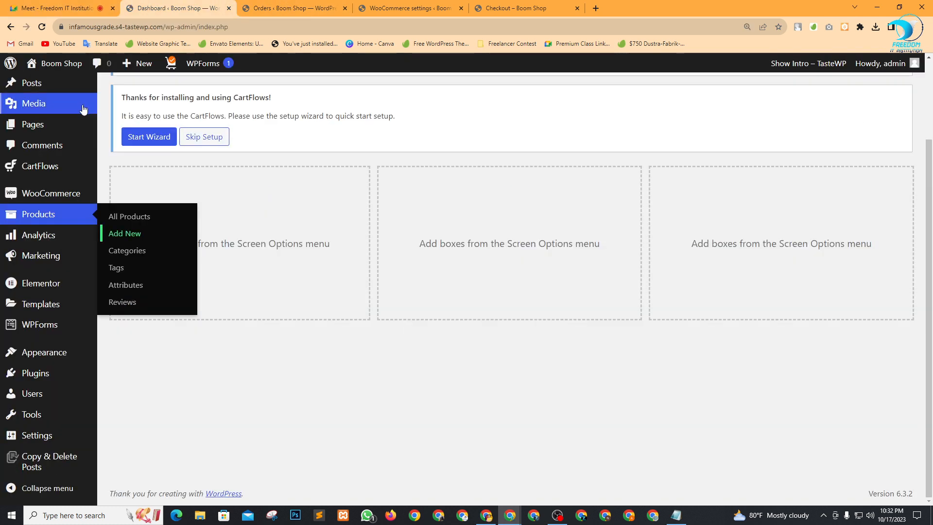
mouse_move(81, 214)
click(110, 219)
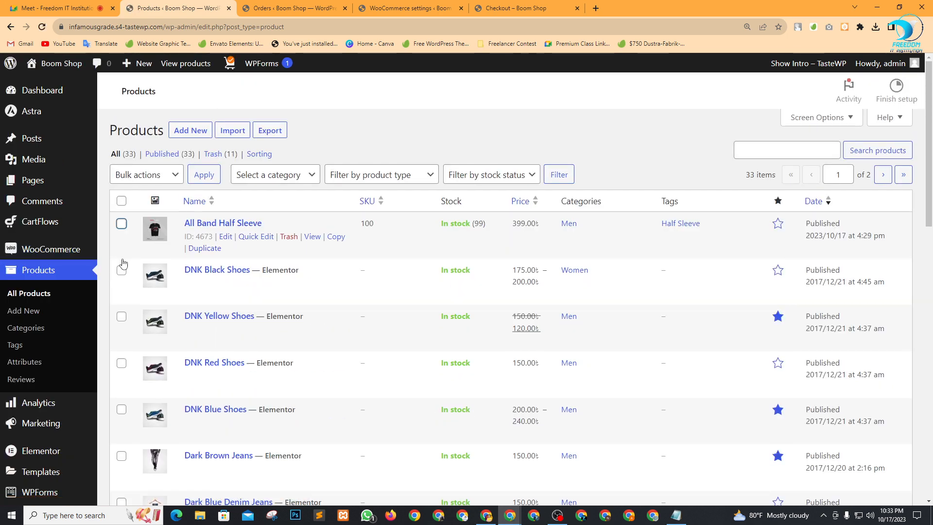
scroll(211, 285, down, 10)
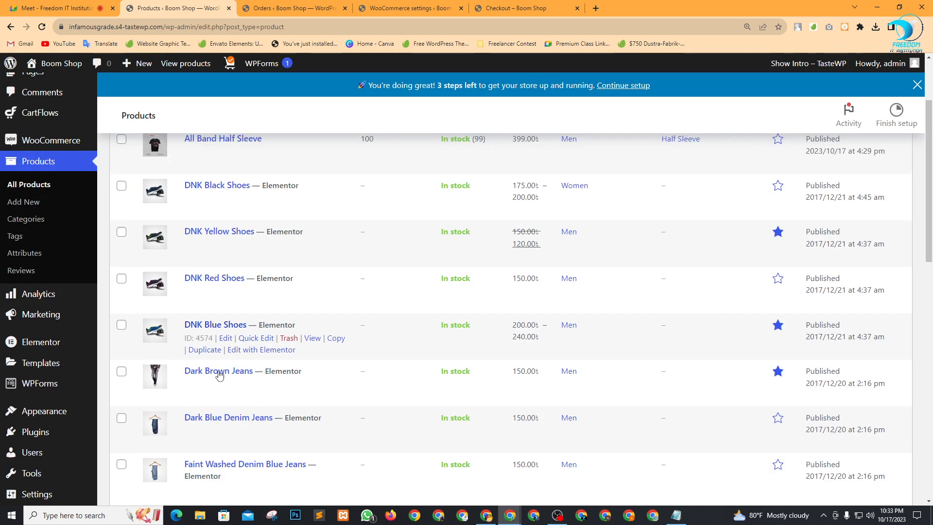
scroll(230, 393, down, 4)
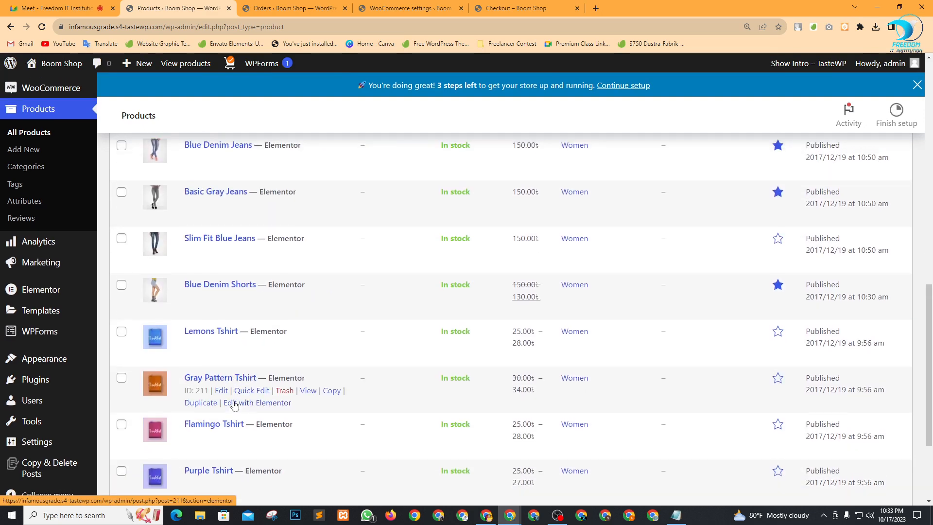
scroll(229, 389, up, 14)
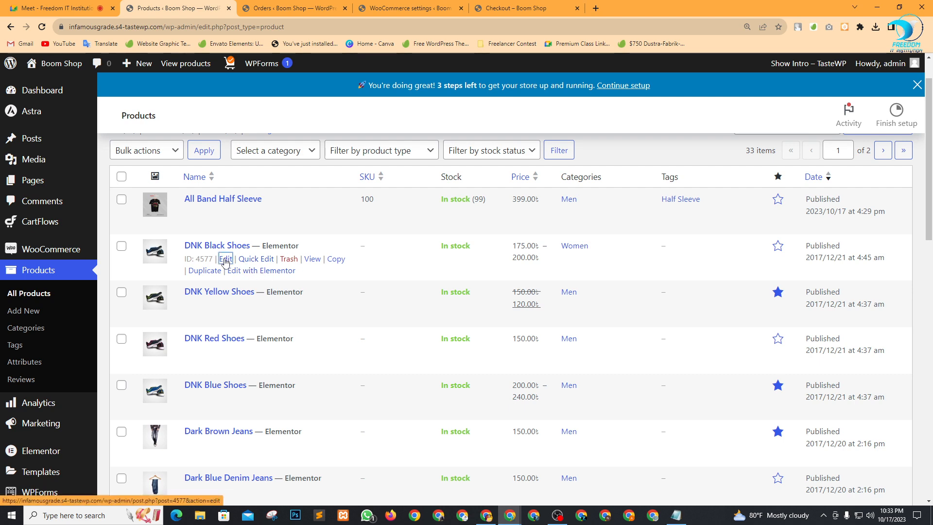
click(225, 261)
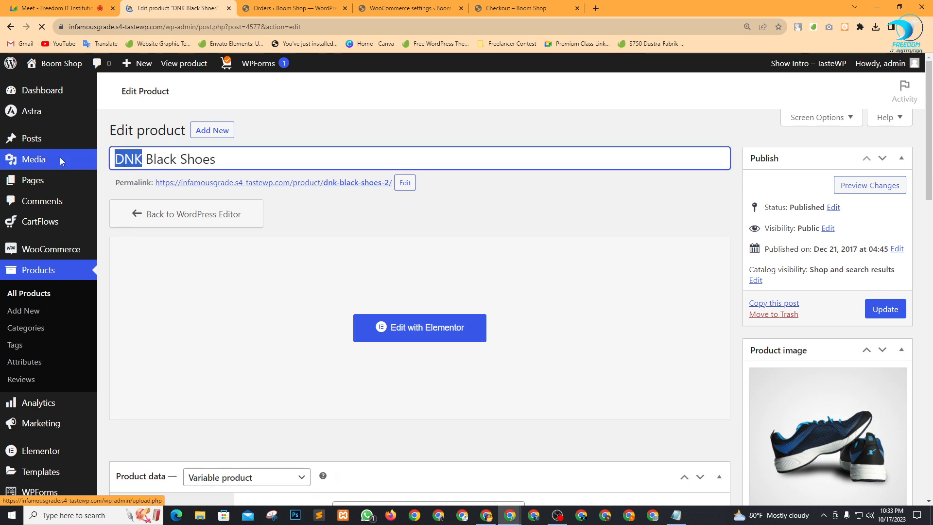
Rename the product title from DNK to Boom Black Shoes.
mouse_move(60, 158)
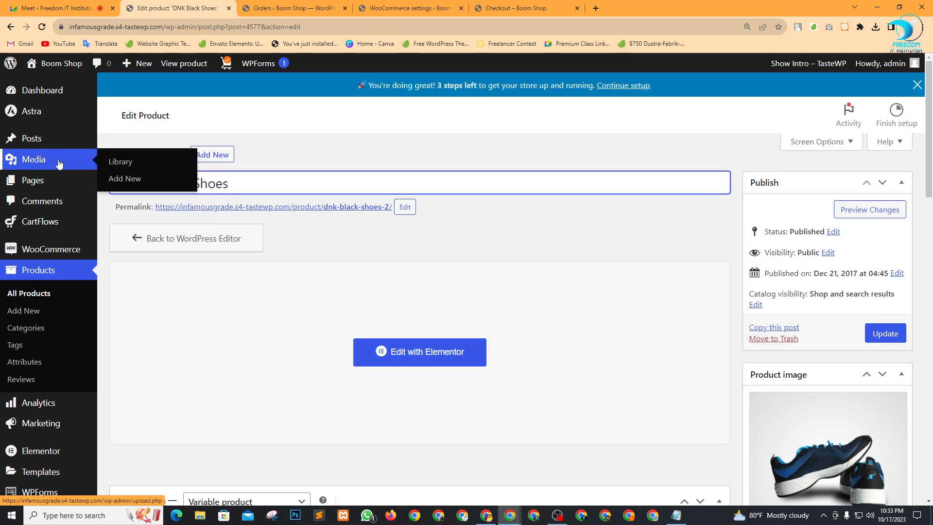
click(295, 157)
drag(132, 185, 109, 180)
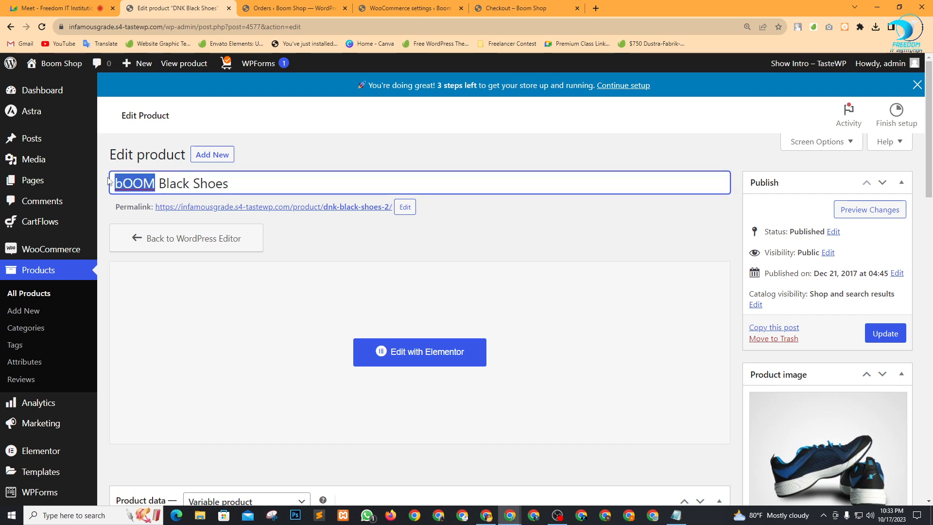
text(Boom)
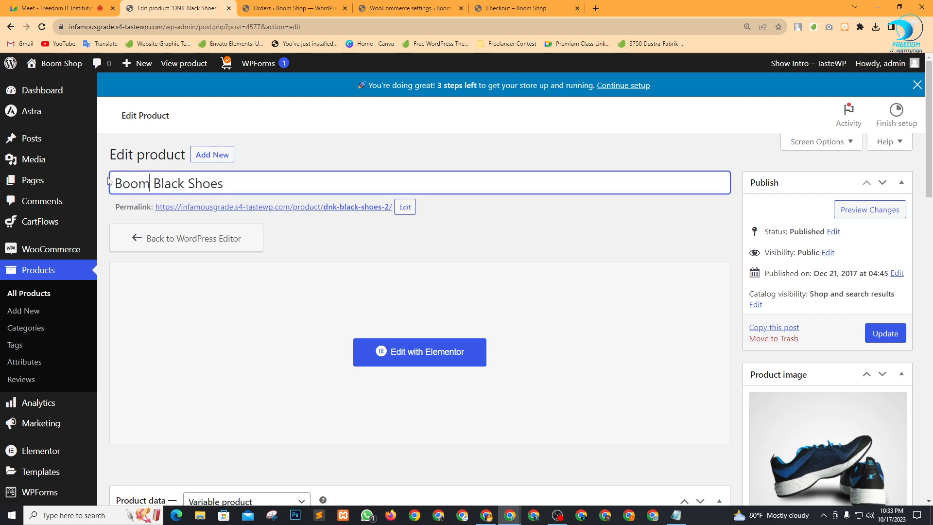
Make it a simple product with shipping class VIP, leaving the SKU empty.
scroll(347, 172, down, 4)
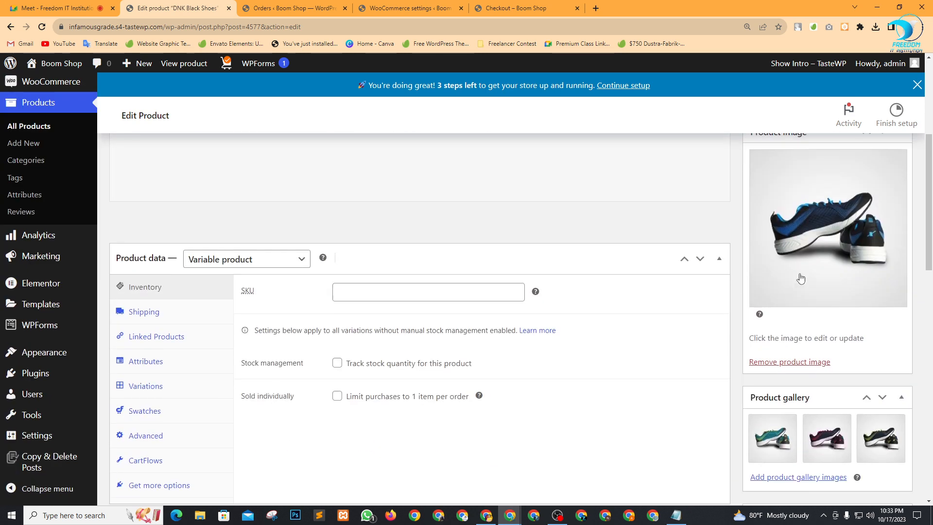
scroll(381, 322, down, 1)
scroll(380, 322, down, 1)
click(388, 186)
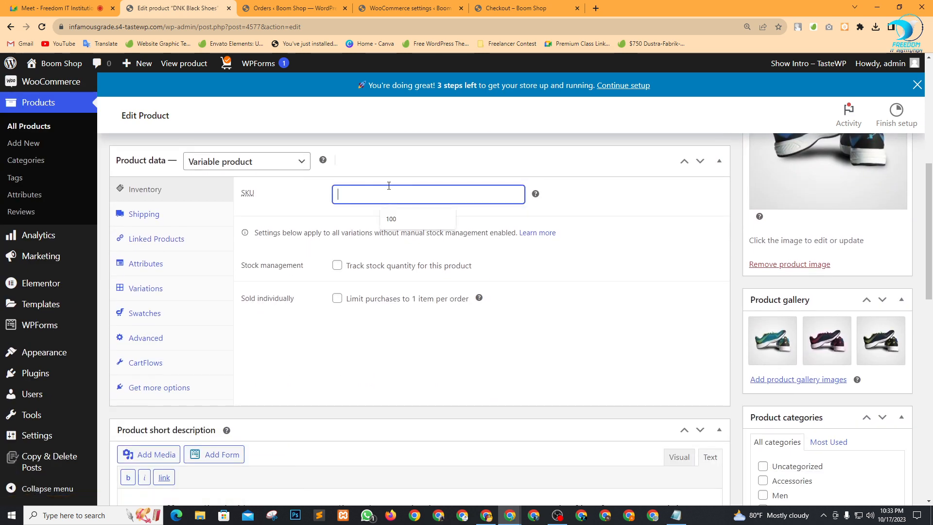
click(662, 212)
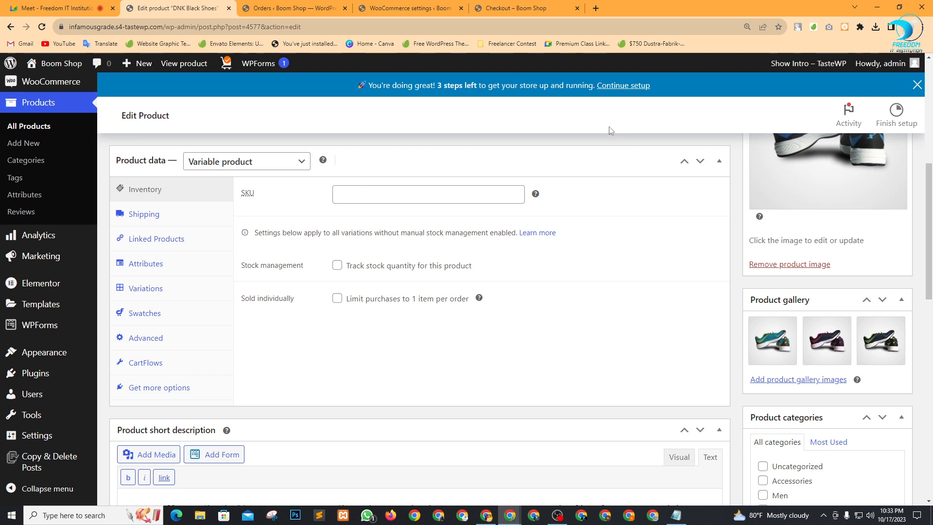
click(248, 166)
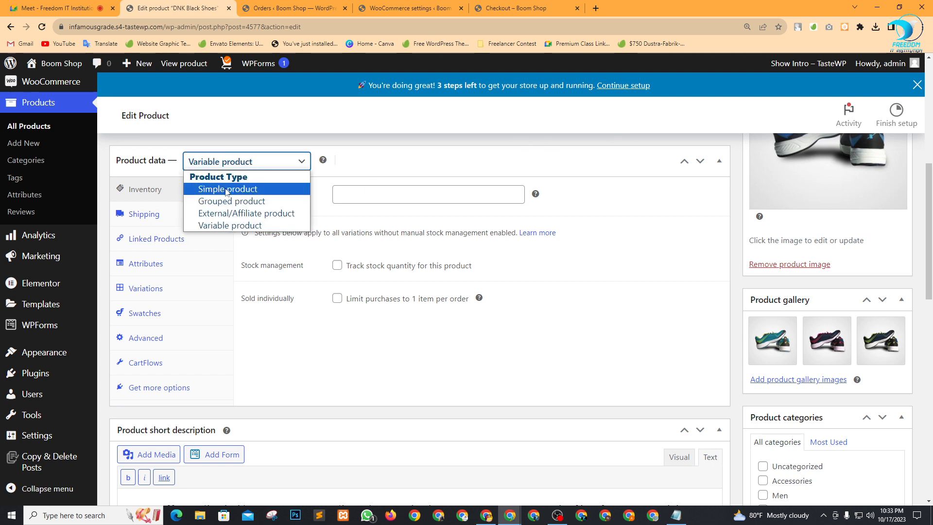
click(227, 188)
click(167, 240)
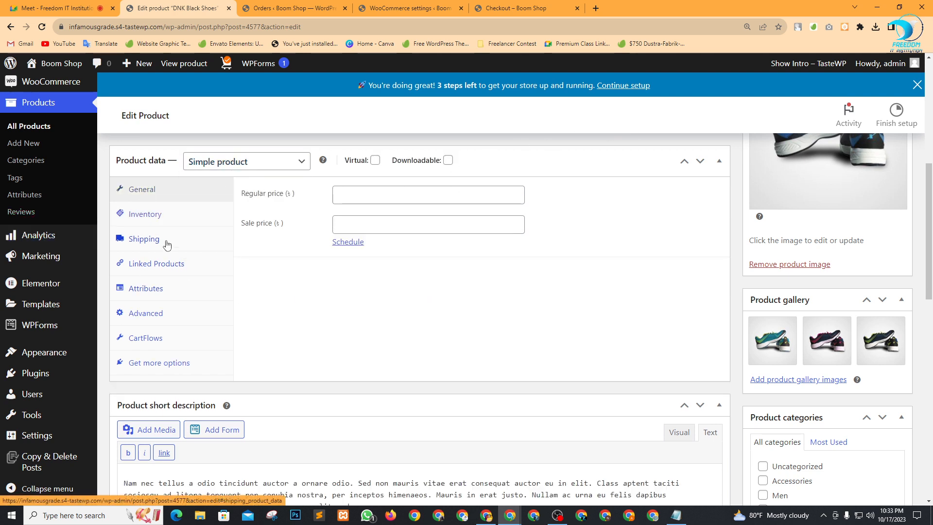
click(444, 262)
click(384, 300)
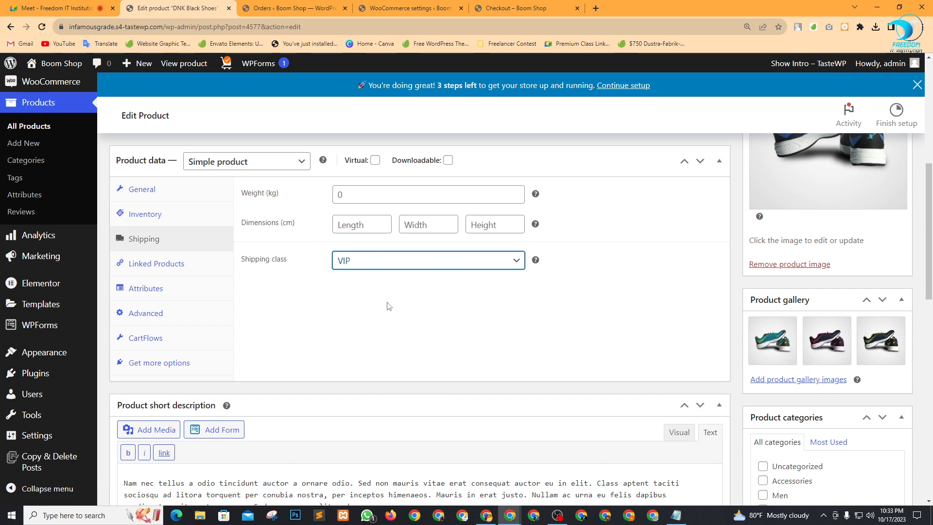
Check the product's Attributes settings and update the product.
scroll(308, 306, down, 1)
scroll(402, 289, up, 2)
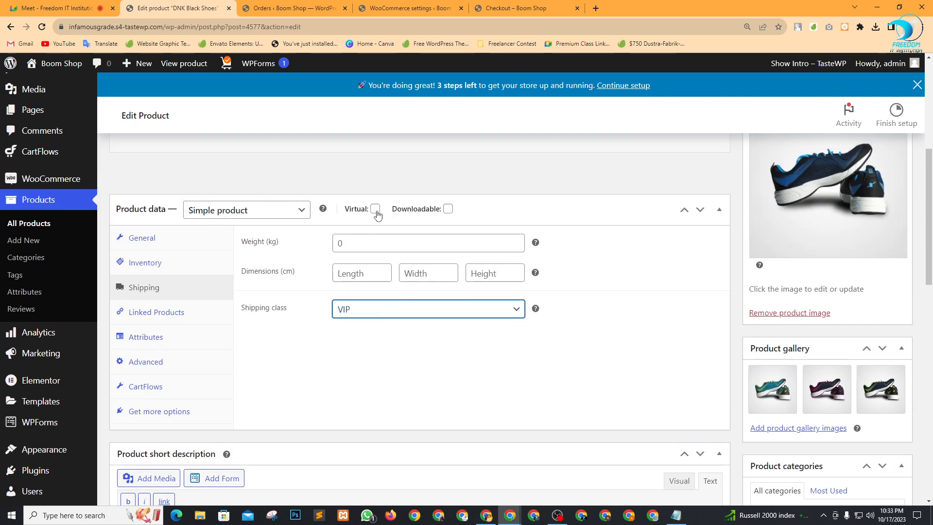
click(161, 344)
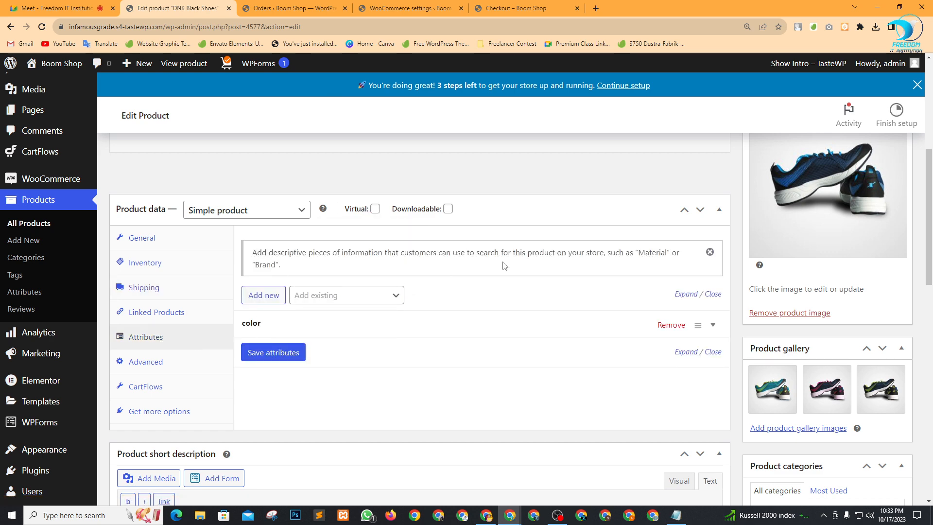
scroll(792, 444, down, 7)
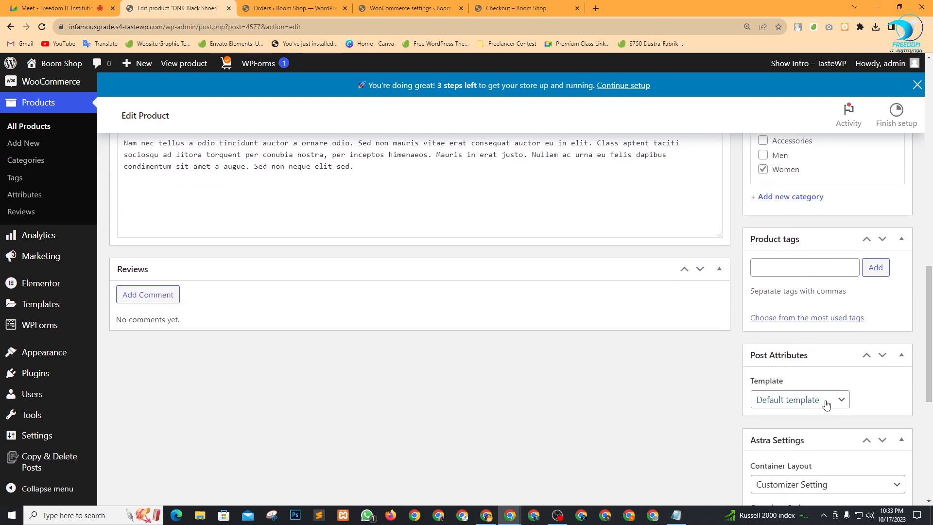
scroll(796, 231, up, 2)
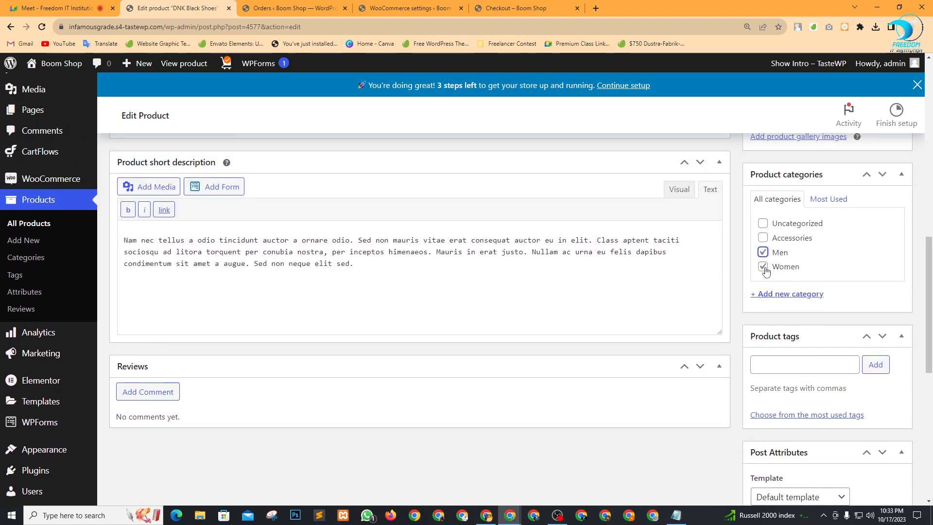
scroll(854, 349, down, 8)
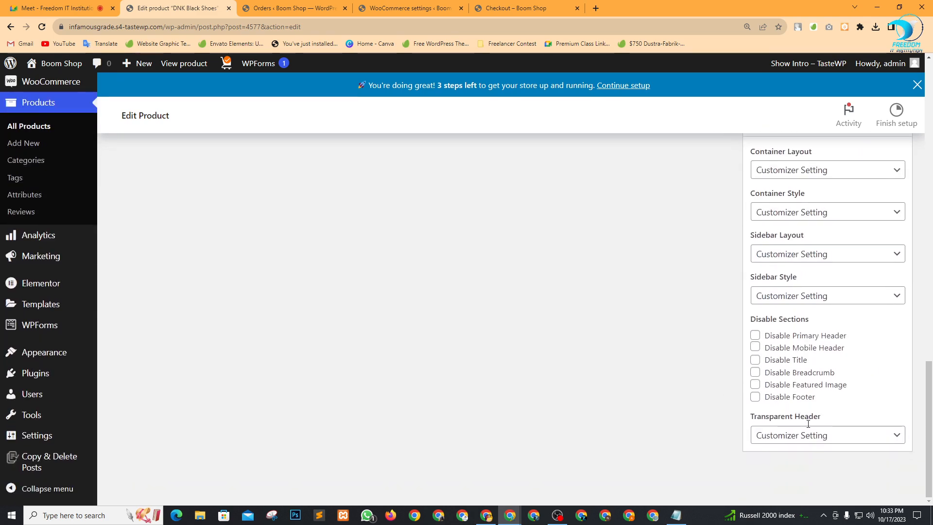
scroll(808, 423, up, 10)
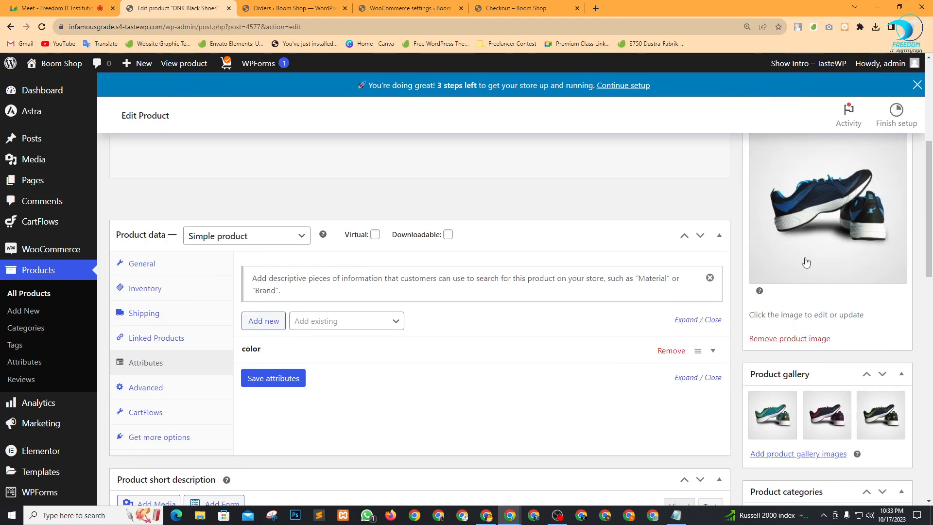
scroll(805, 262, up, 5)
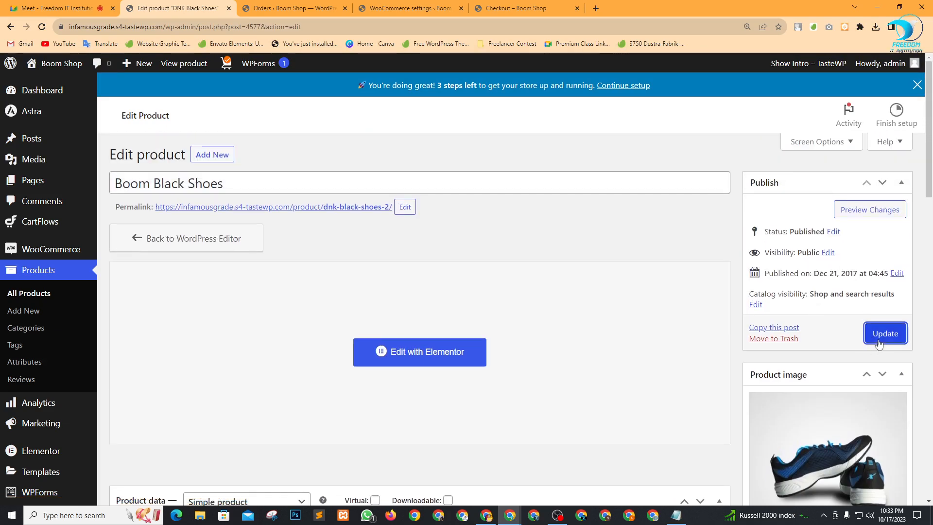
click(884, 334)
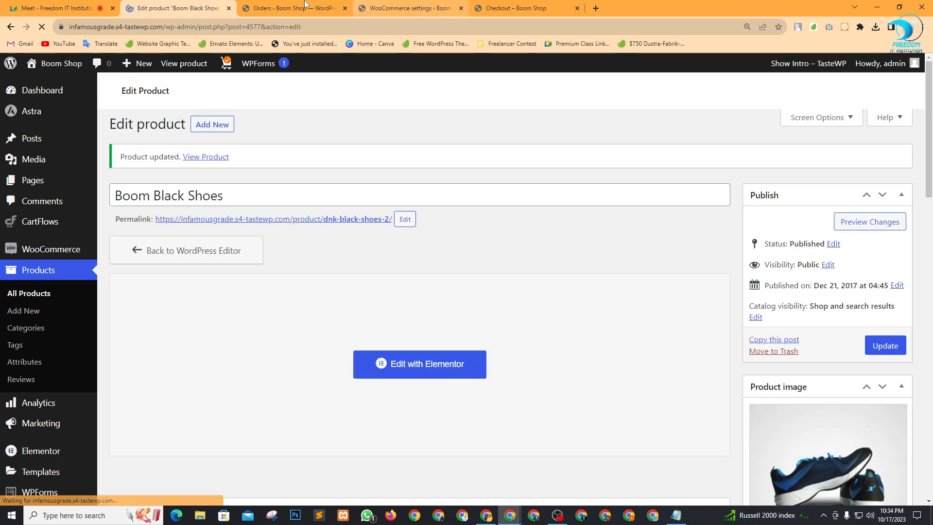
Visit the live Boom Shop site, browse the home page, and go to the STORE page.
click(286, 5)
click(44, 84)
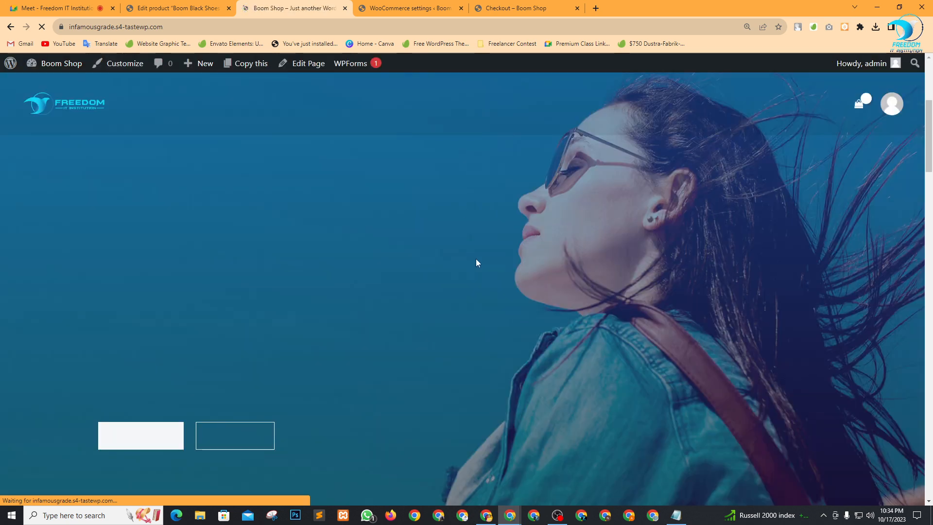
scroll(483, 259, down, 10)
scroll(483, 264, down, 7)
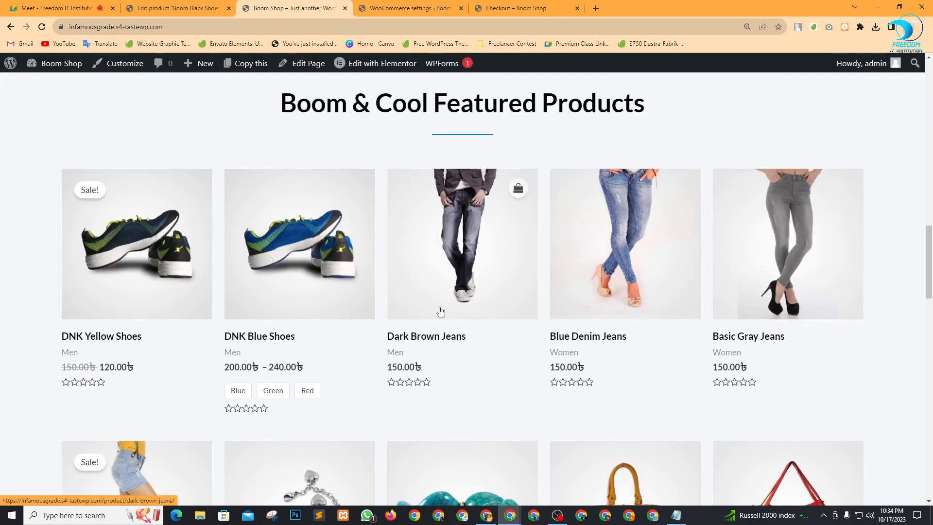
scroll(773, 392, down, 5)
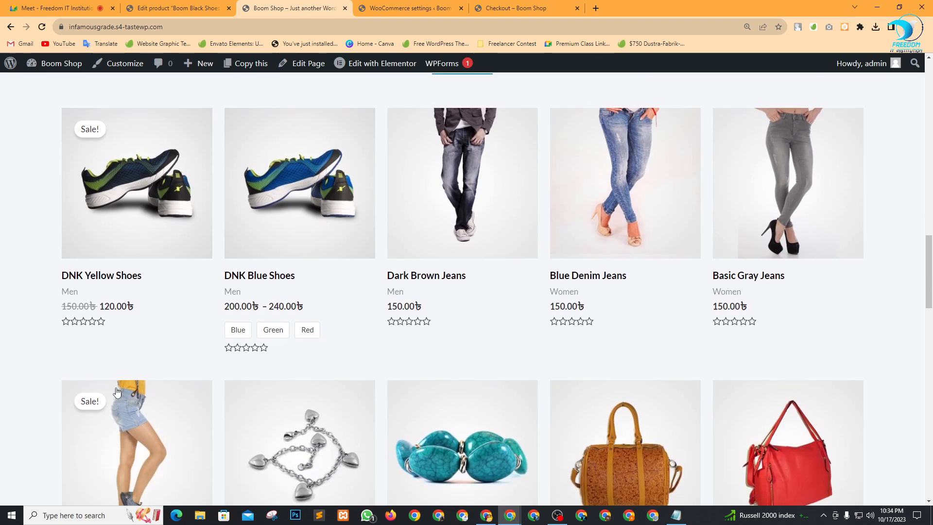
scroll(413, 355, up, 13)
scroll(421, 352, up, 5)
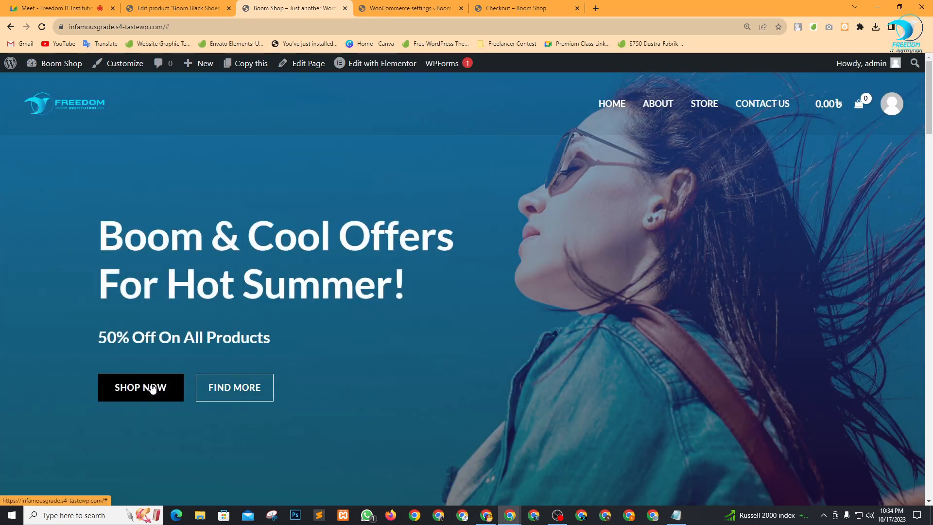
click(152, 385)
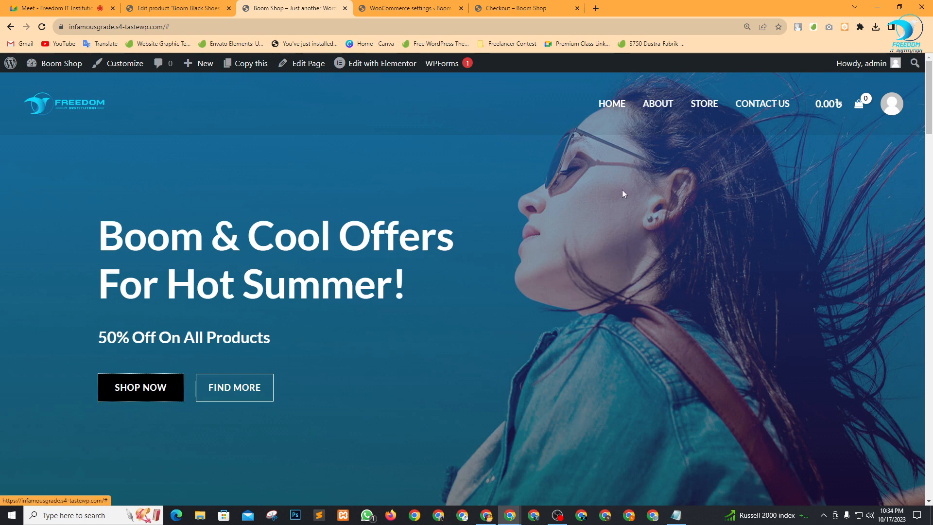
click(714, 113)
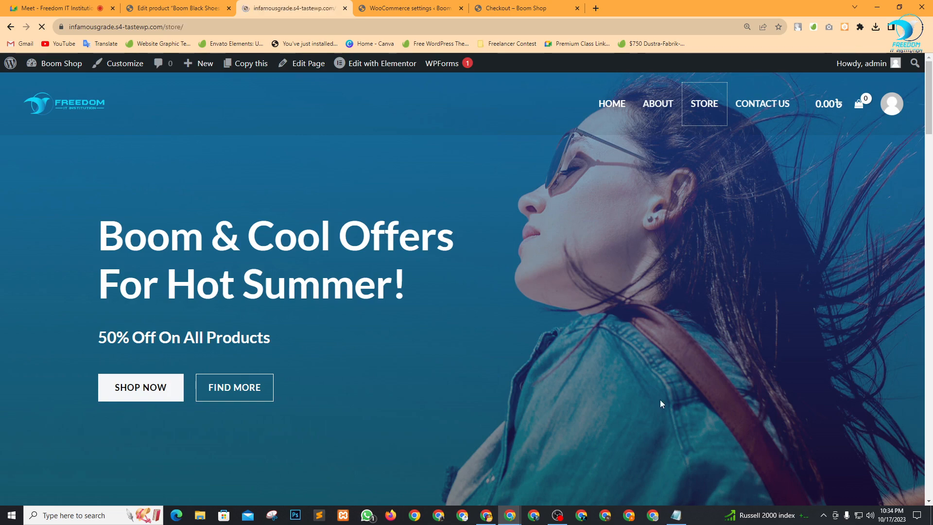
Search the store's products for 'boo' to find Boom Black Shoes.
scroll(448, 357, down, 6)
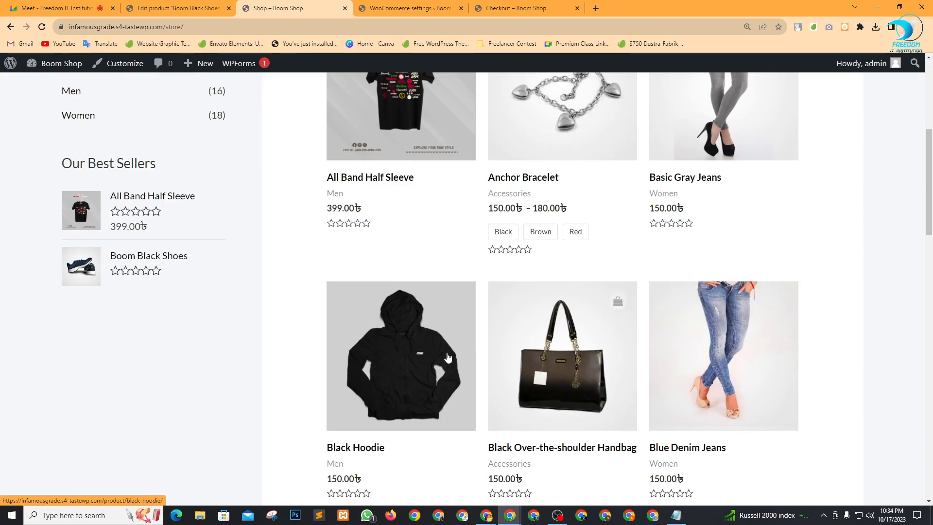
scroll(448, 357, down, 8)
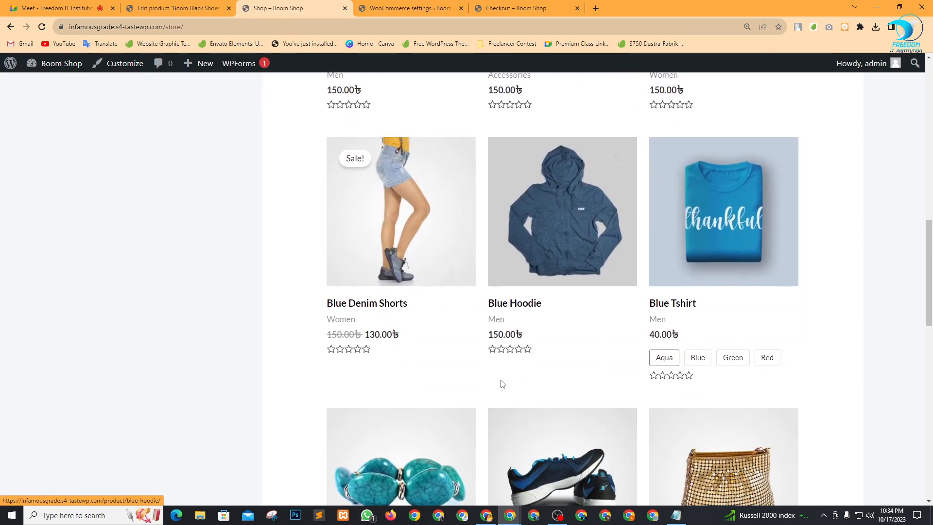
scroll(502, 384, up, 14)
click(136, 188)
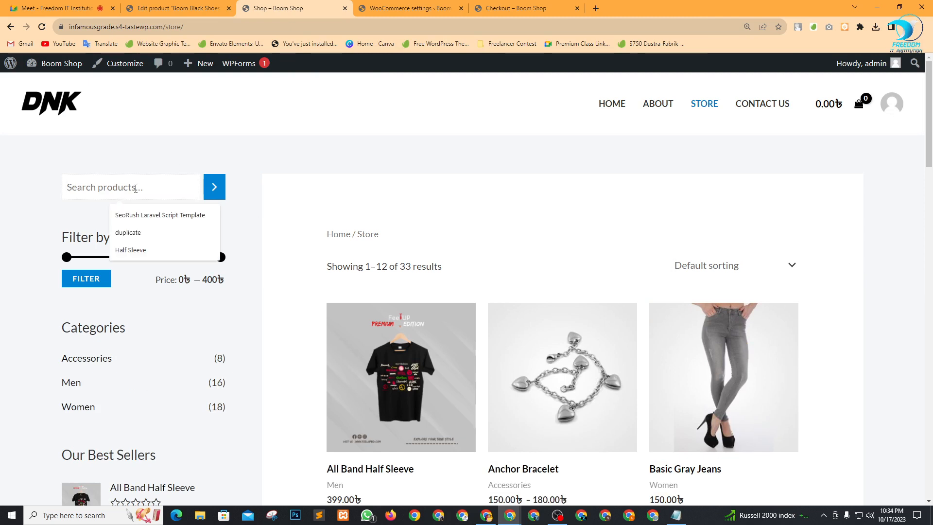
text(boo)
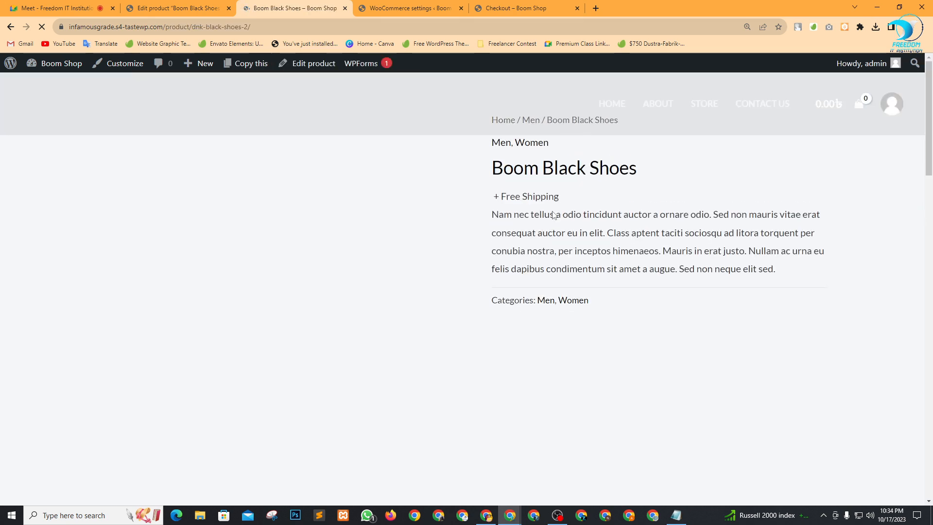
Look over the Boom Black Shoes title and product details, then close its tab.
drag(516, 168, 636, 166)
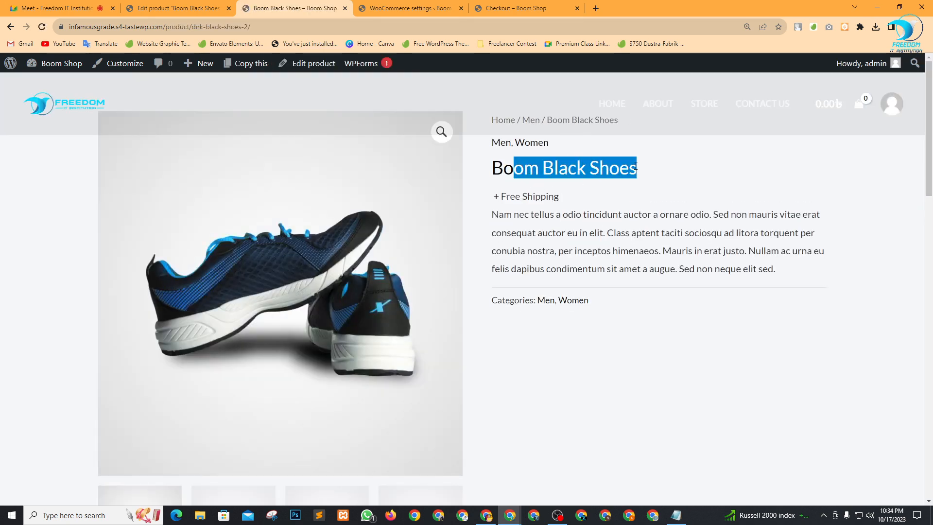
scroll(626, 281, down, 5)
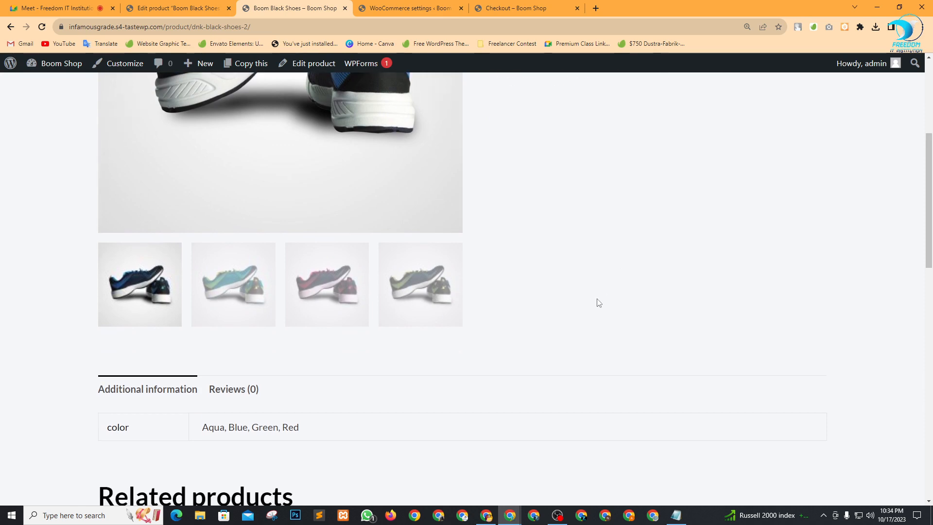
scroll(585, 301, down, 4)
scroll(584, 300, down, 5)
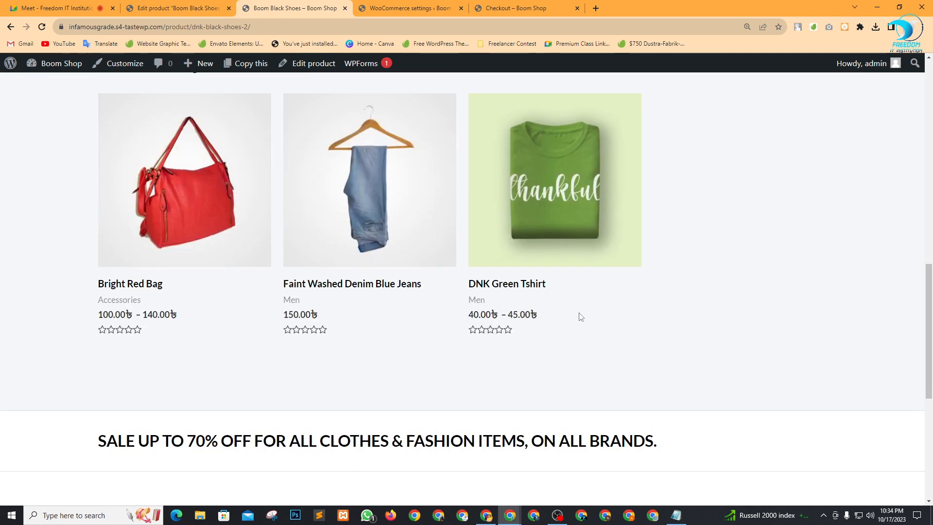
scroll(319, 388, up, 12)
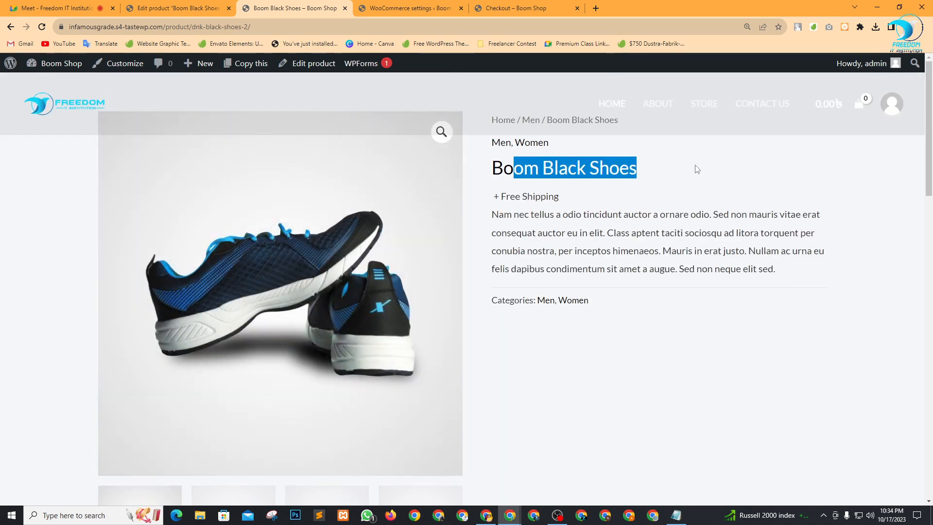
click(691, 183)
click(345, 8)
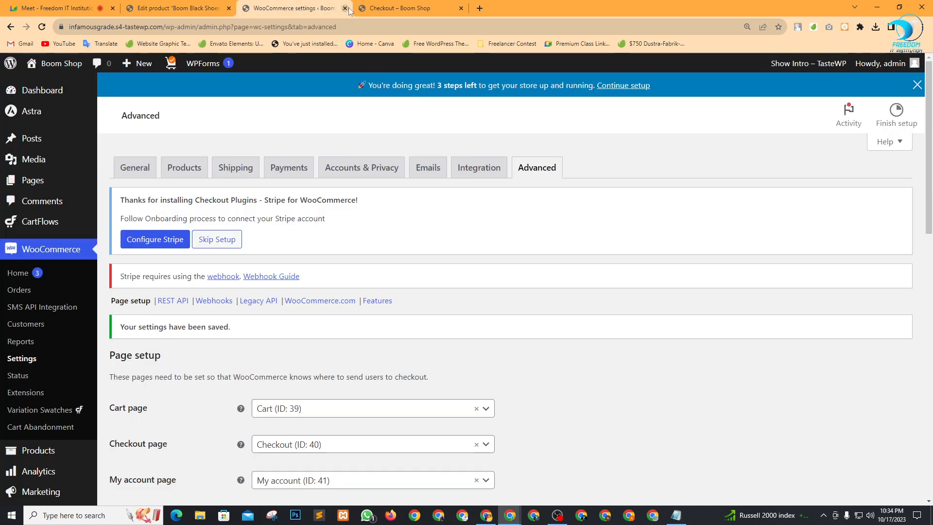
Close the settings tab, dismiss Meet's raised-hand alert, view participants, then return to the product editor.
click(345, 8)
click(57, 9)
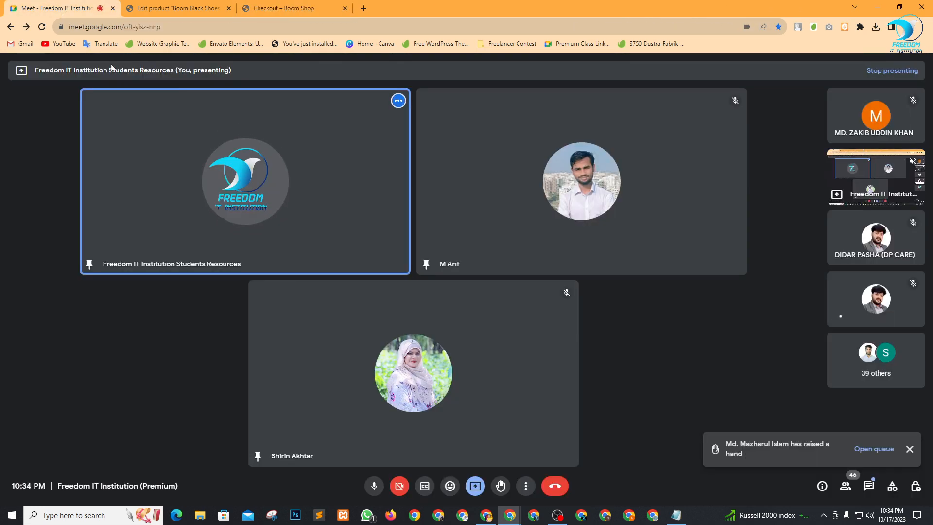
click(909, 448)
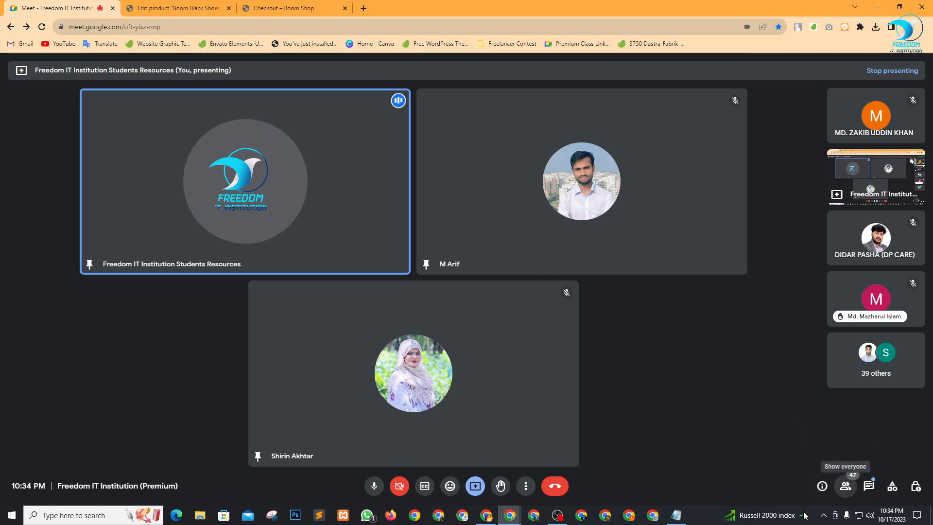
click(845, 486)
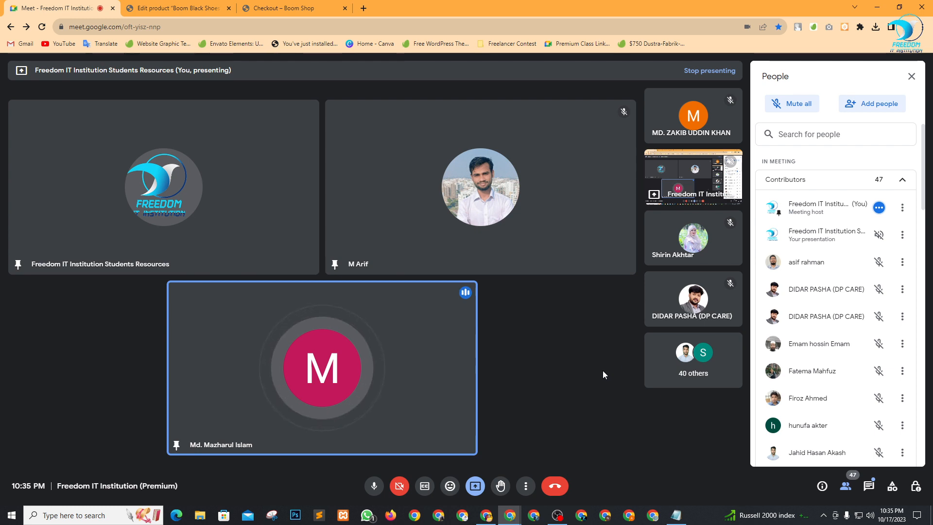
click(220, 5)
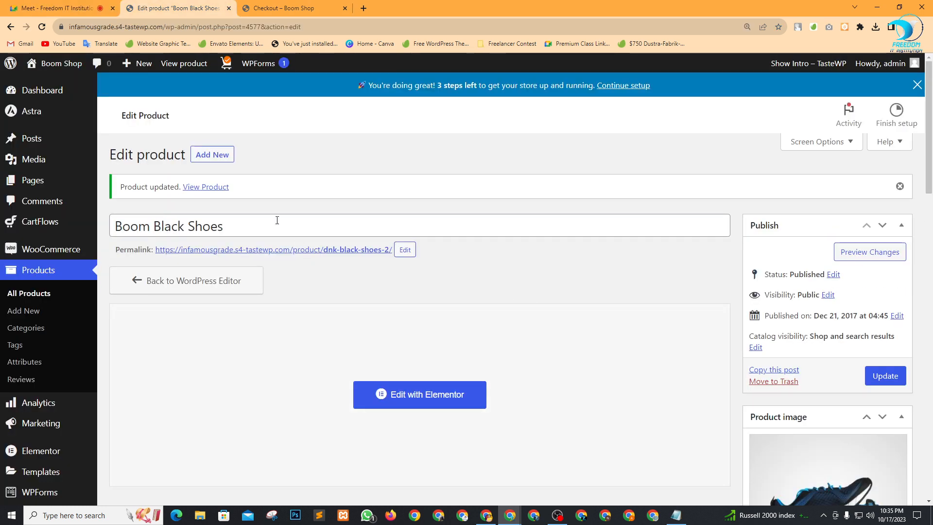
Extend the product title to 'Boom Black Shoes Update'.
click(259, 217)
drag(257, 223, 135, 223)
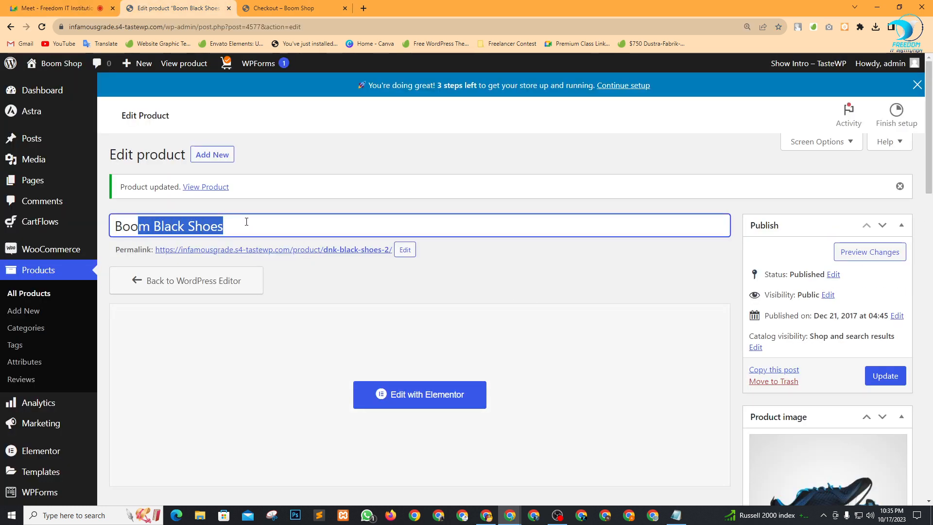
click(243, 224)
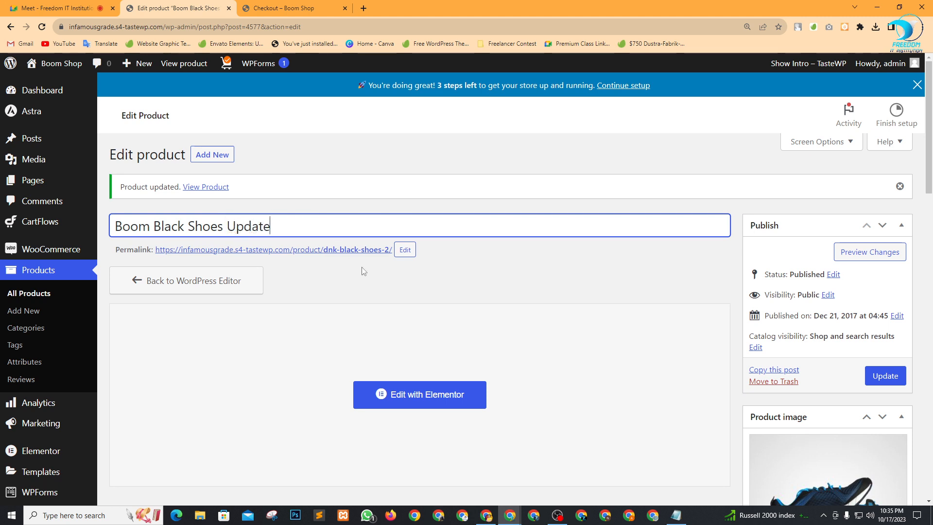
scroll(487, 313, down, 15)
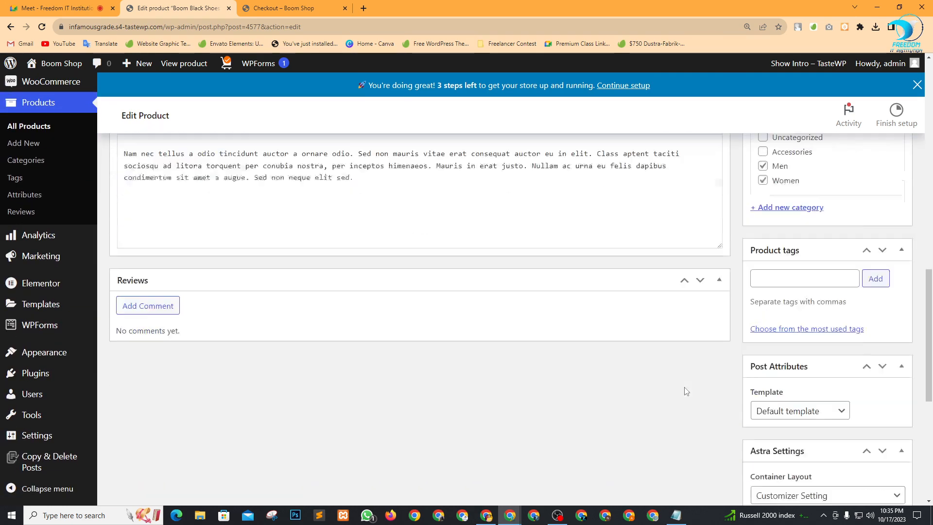
scroll(685, 391, down, 4)
scroll(690, 396, up, 15)
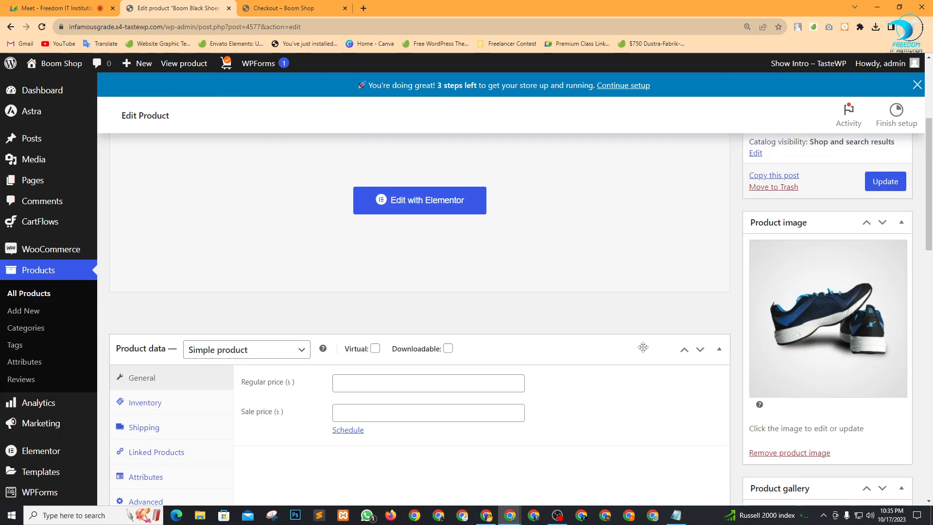
scroll(646, 371, down, 2)
Enter a regular price of 599 and update the product.
click(338, 285)
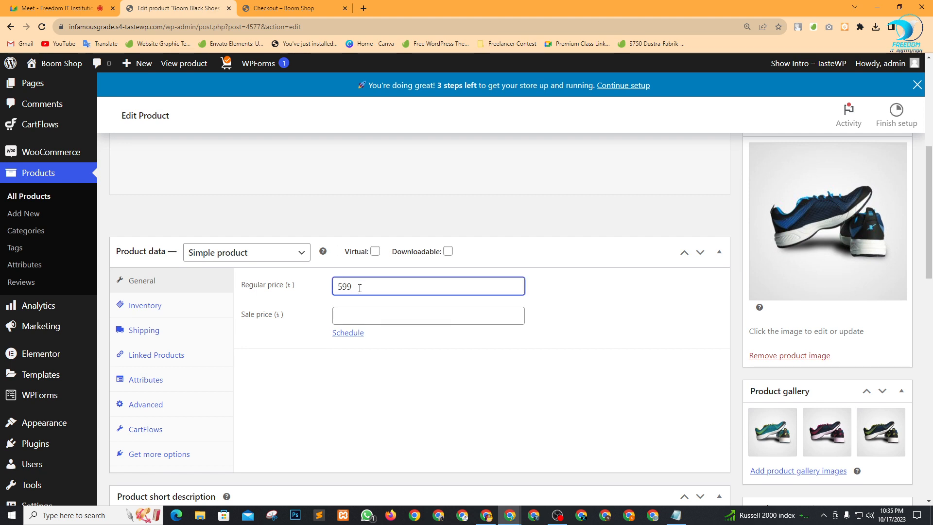
scroll(409, 304, down, 7)
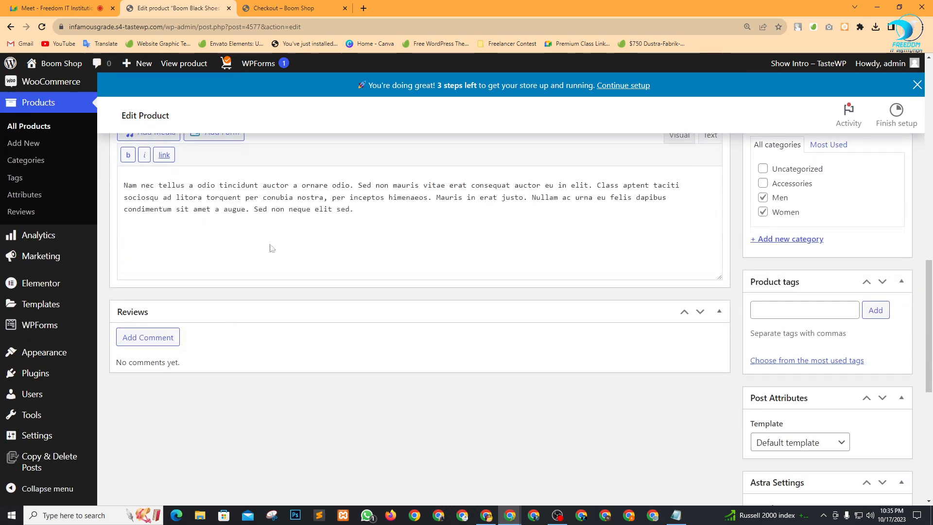
scroll(272, 248, up, 9)
scroll(689, 383, up, 6)
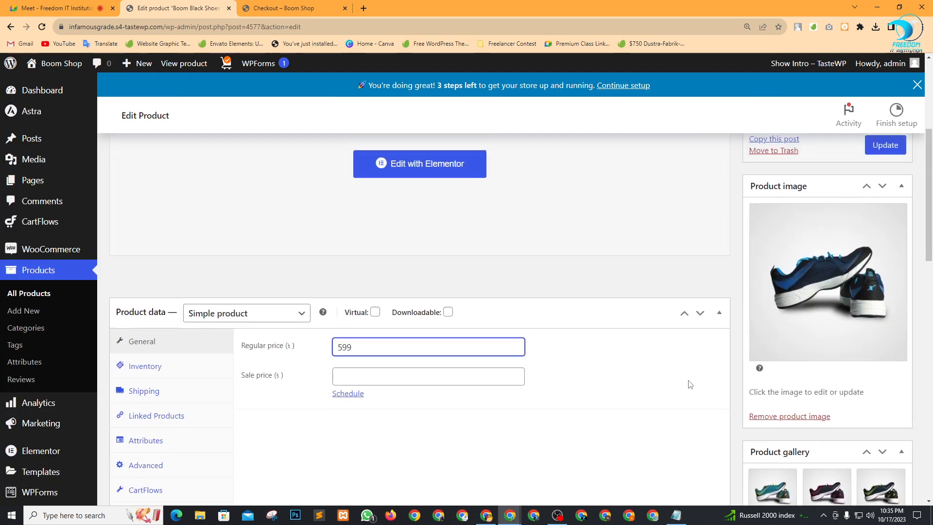
click(887, 377)
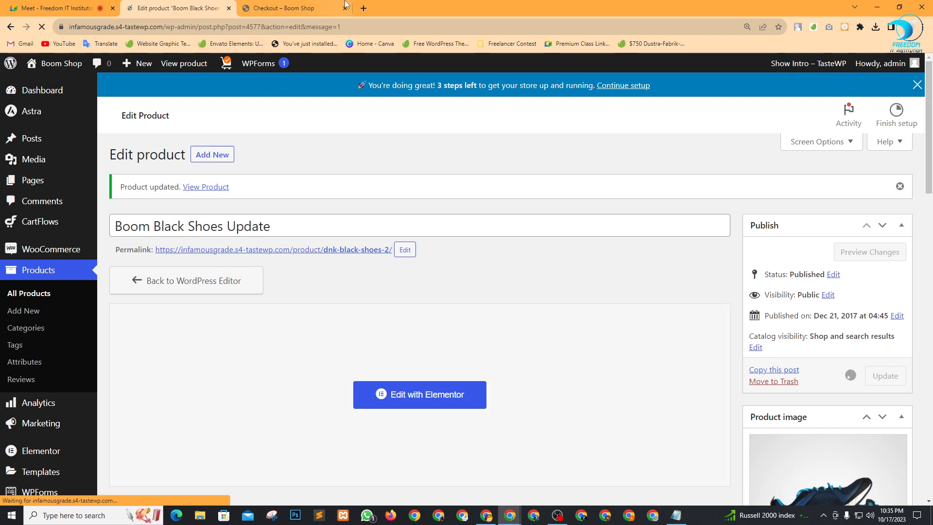
click(331, 7)
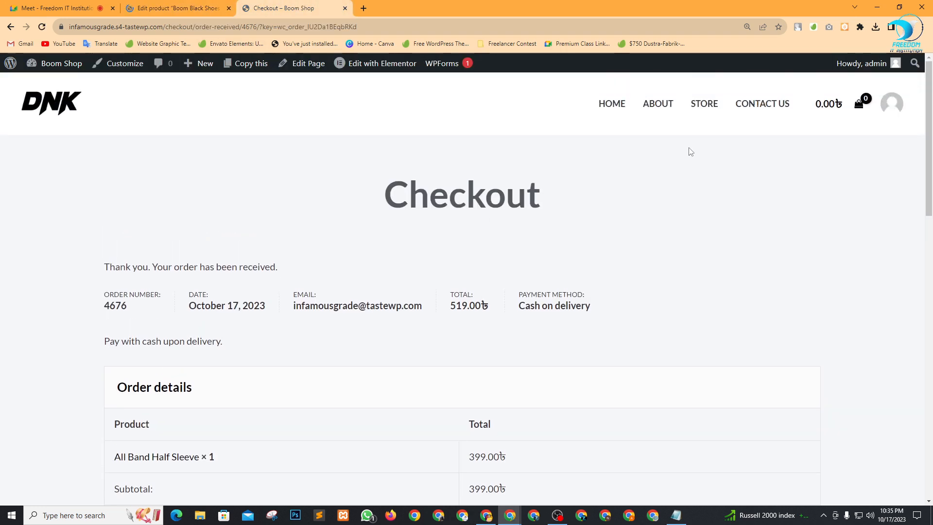
Search the store for 'boom' and open the Boom Black Shoes Update page.
click(697, 120)
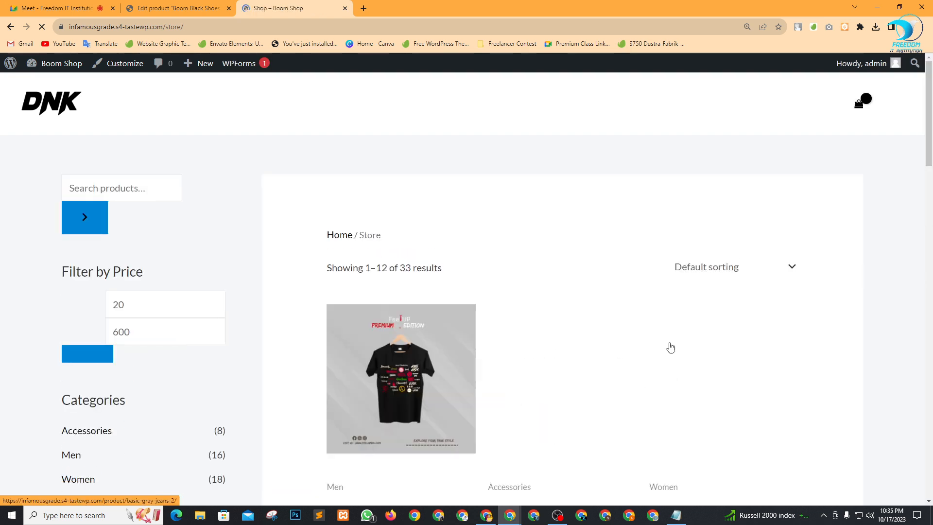
click(165, 183)
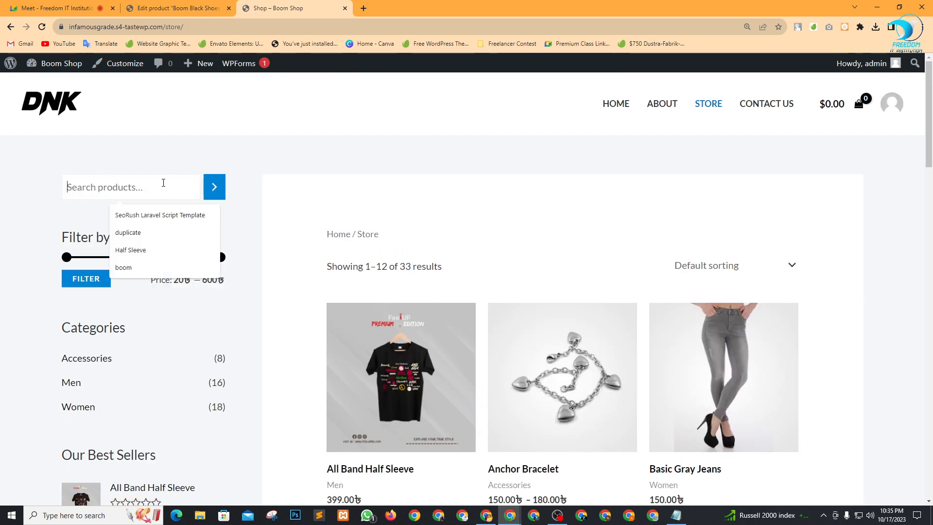
text(boom)
click(207, 191)
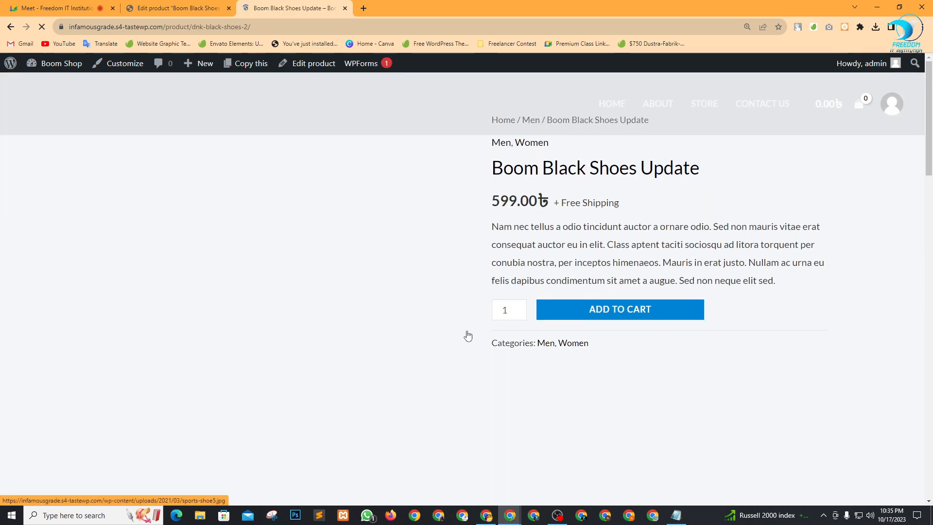
Confirm the 599.00৳ price and Add to Cart button, and view the red shoe image.
drag(559, 168, 675, 174)
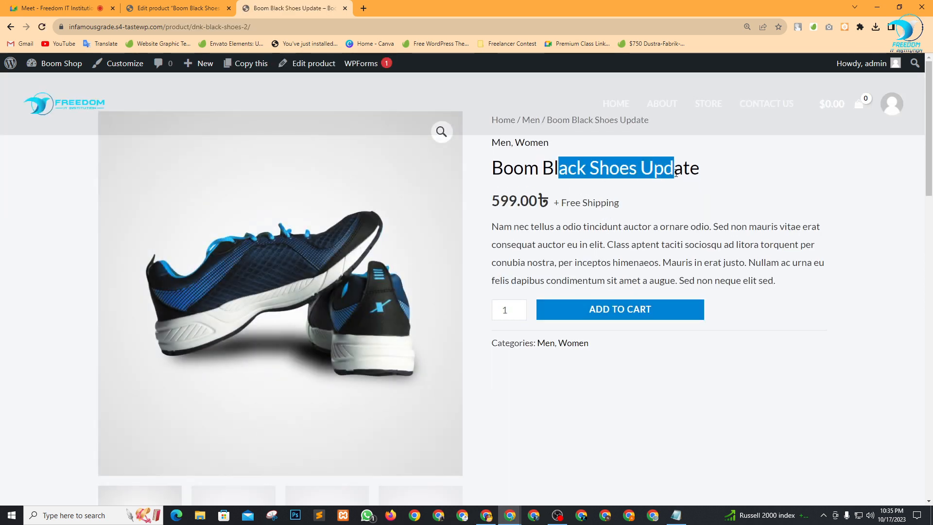
click(707, 178)
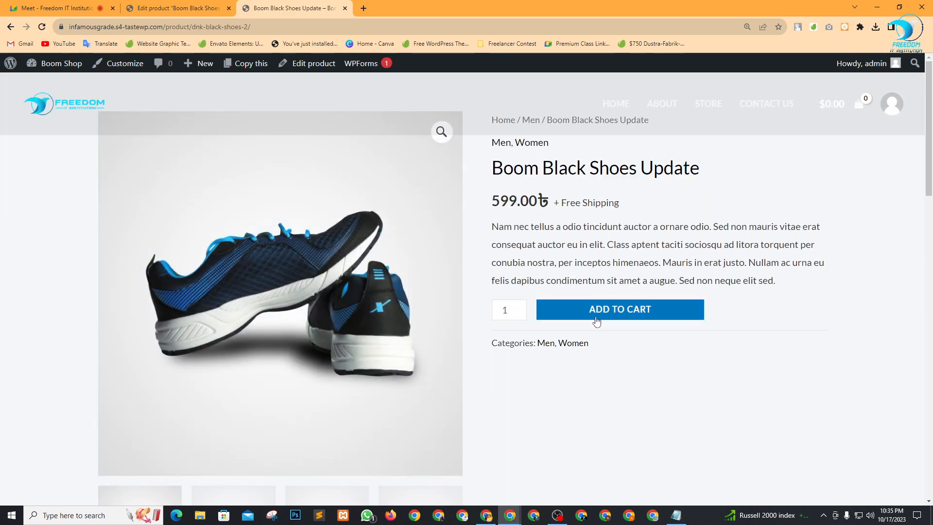
triple_click(513, 199)
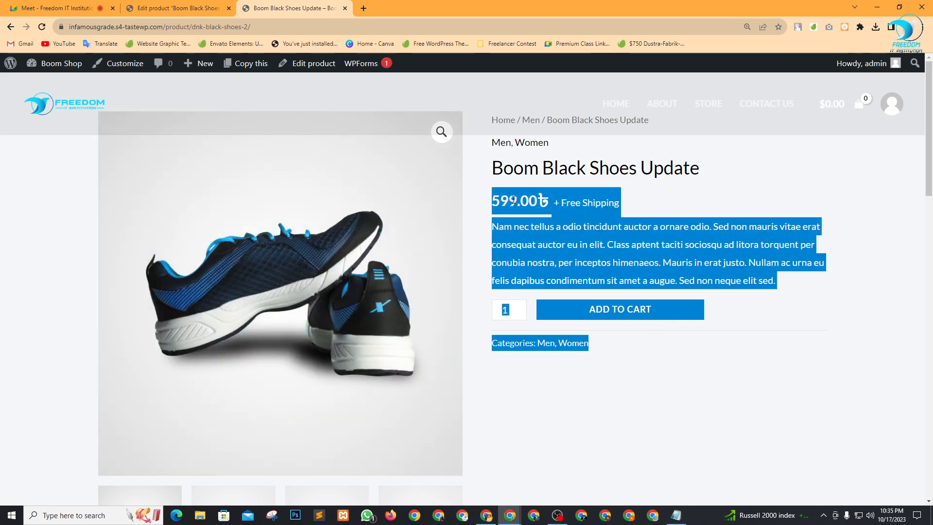
click(541, 215)
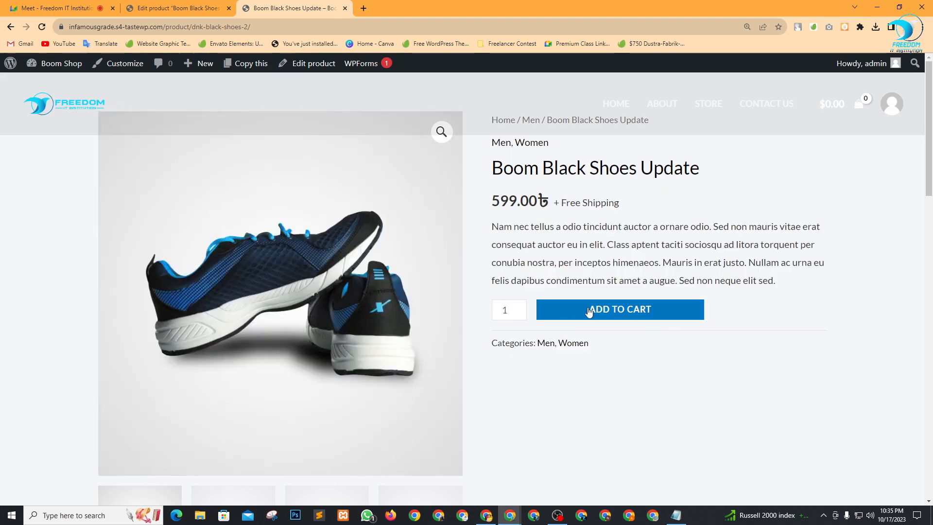
scroll(324, 320, down, 4)
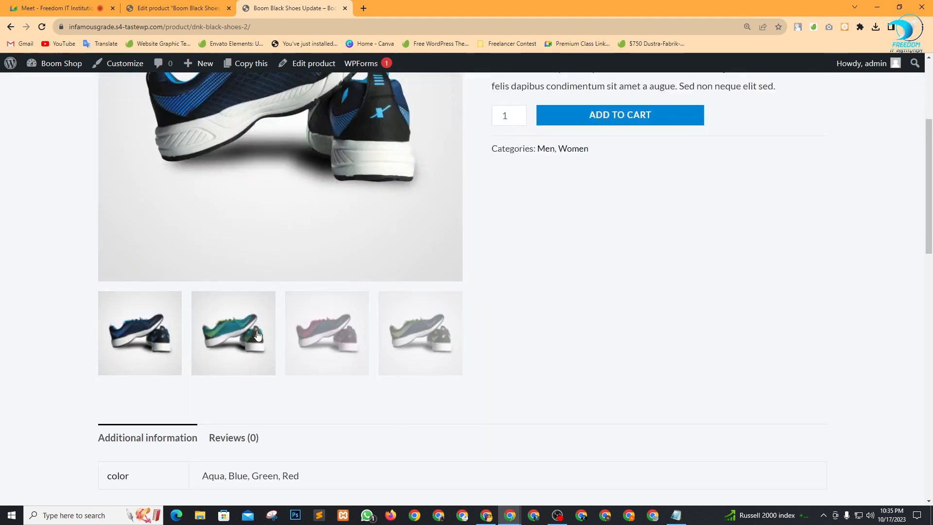
scroll(281, 347, up, 4)
scroll(327, 431, down, 4)
click(326, 335)
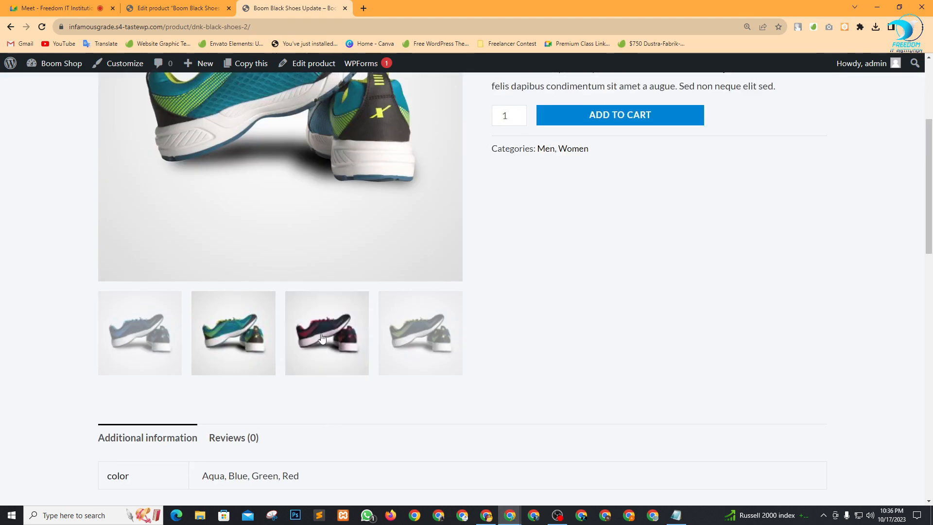
click(20, 7)
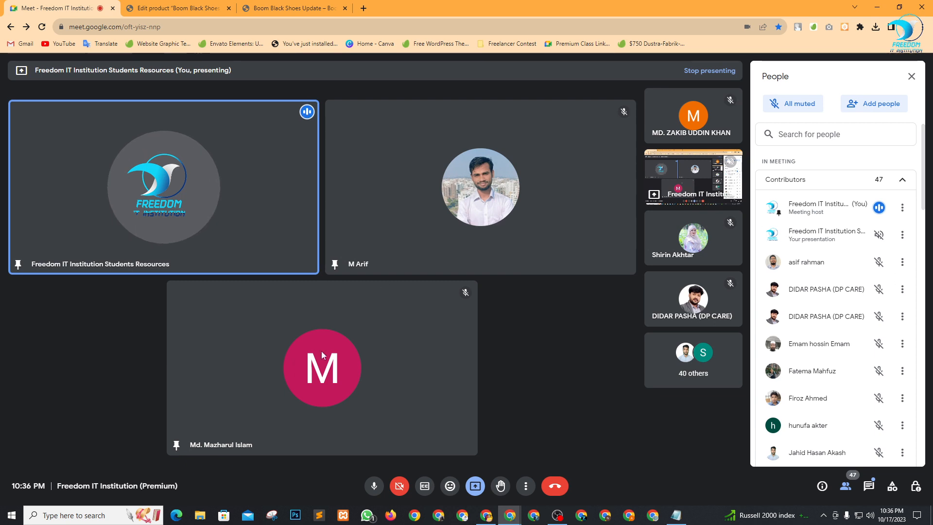
Unpin a participant from the main grid and close the participant list.
click(302, 373)
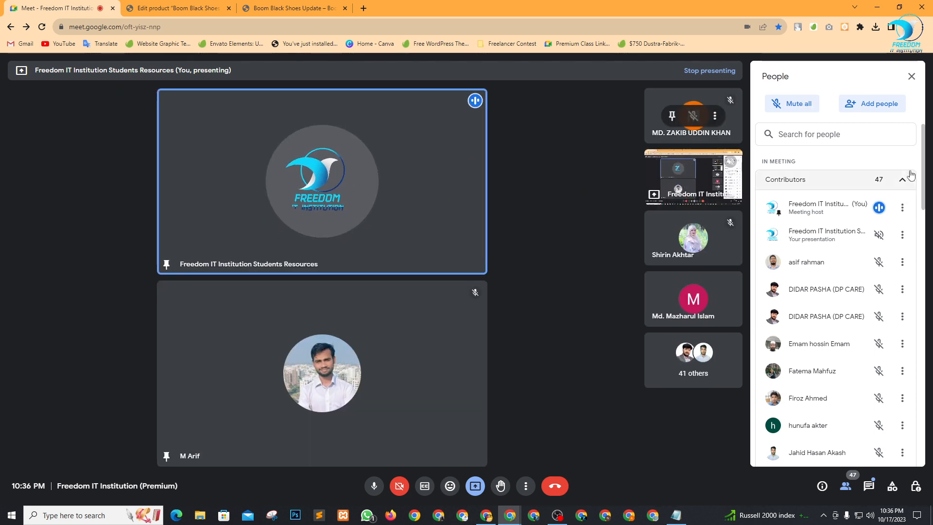
scroll(860, 278, down, 3)
scroll(847, 338, up, 3)
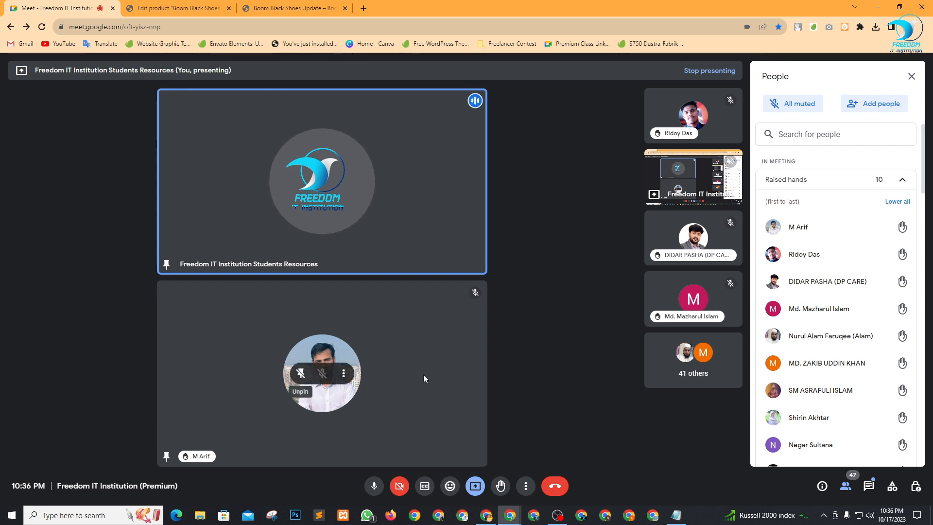
click(910, 76)
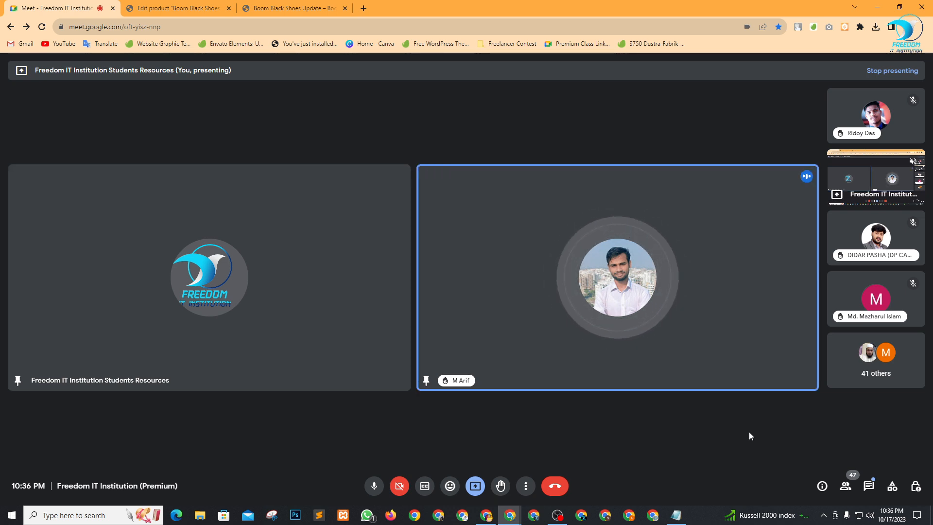
Pin a raised-hand participant and unpin another from the main grid.
click(845, 485)
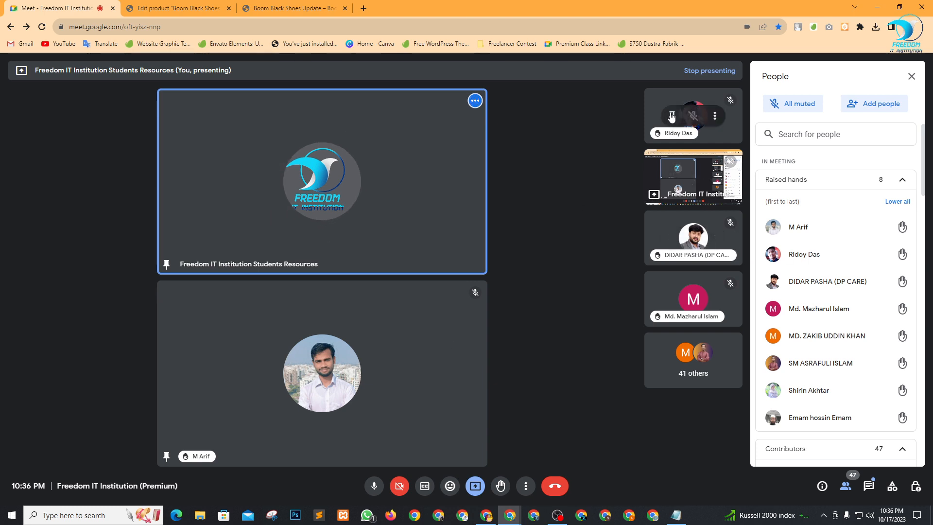
click(672, 116)
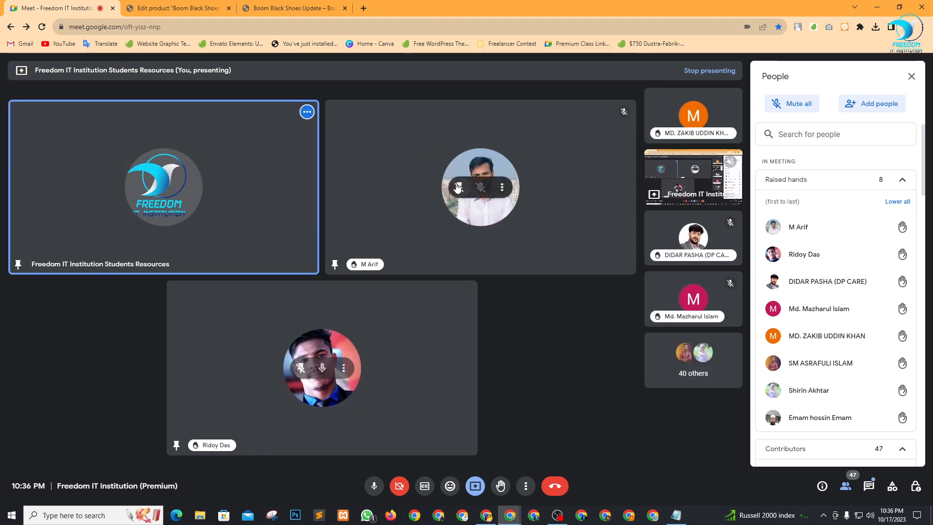
click(457, 187)
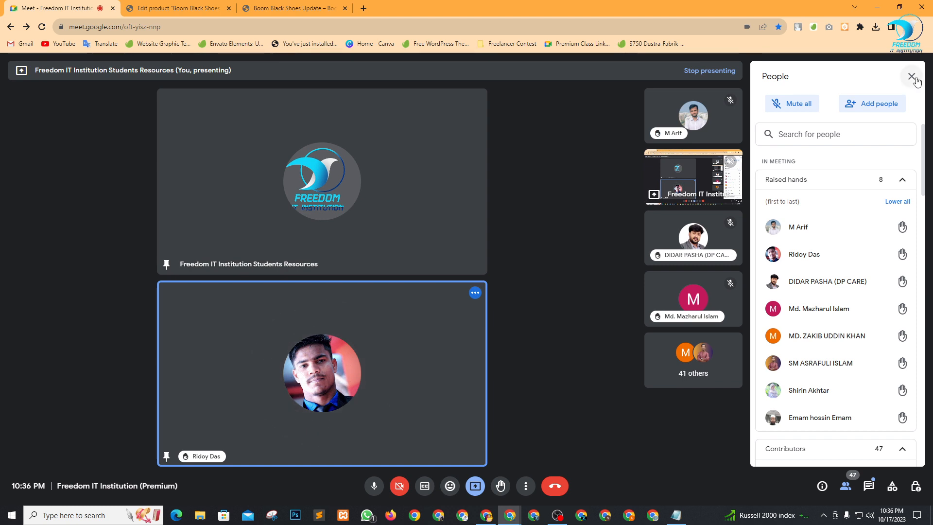
click(915, 79)
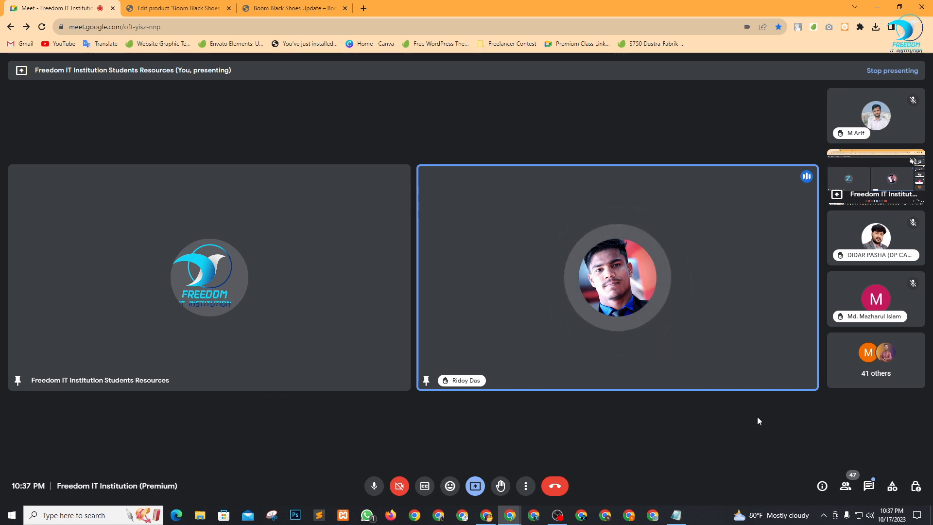
Swap the previous speaker for the next raised-hand participant and dismiss the raised-hands alert.
click(845, 486)
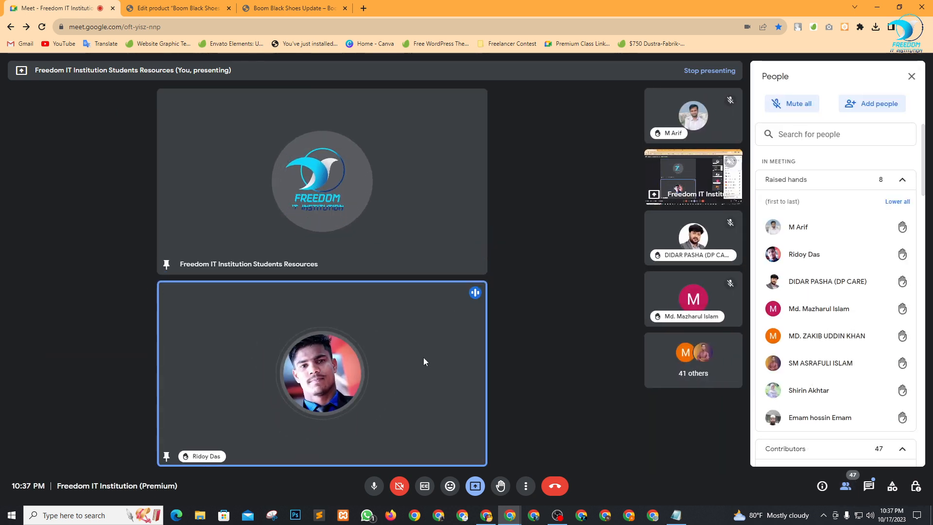
click(300, 378)
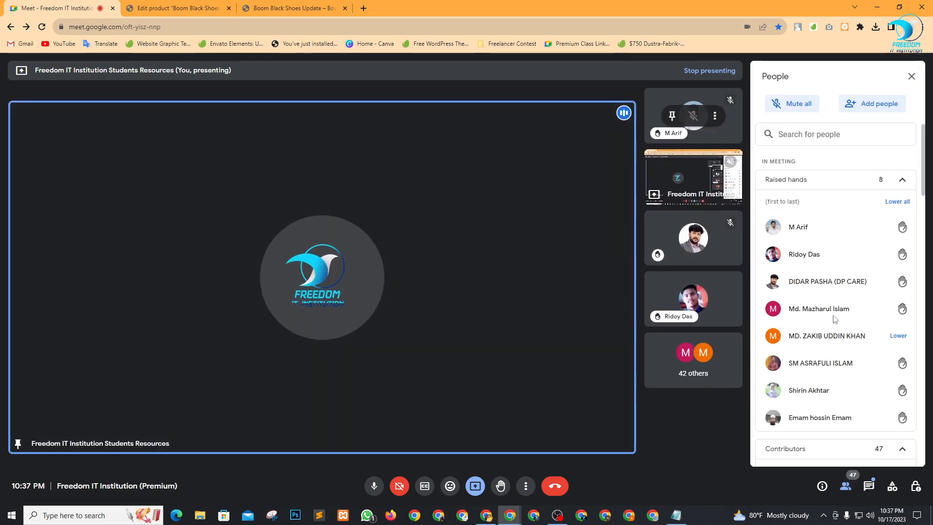
click(671, 238)
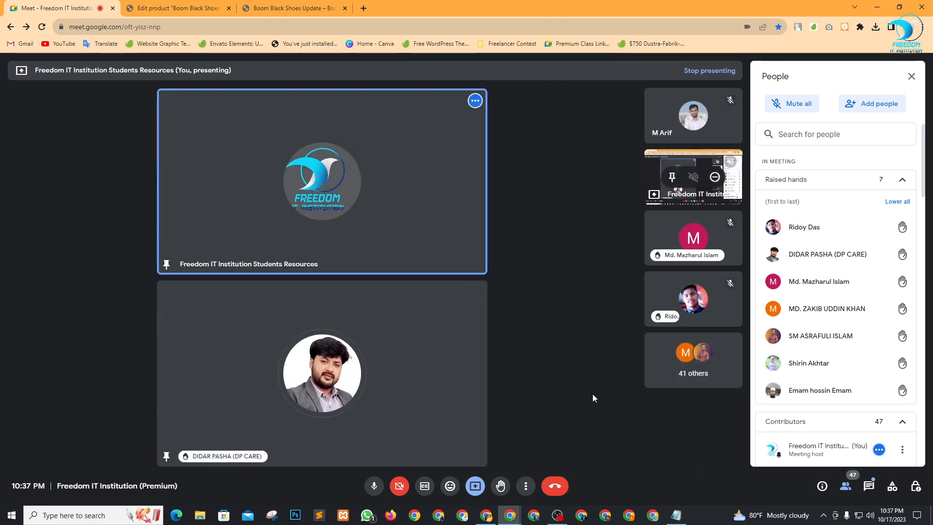
click(918, 79)
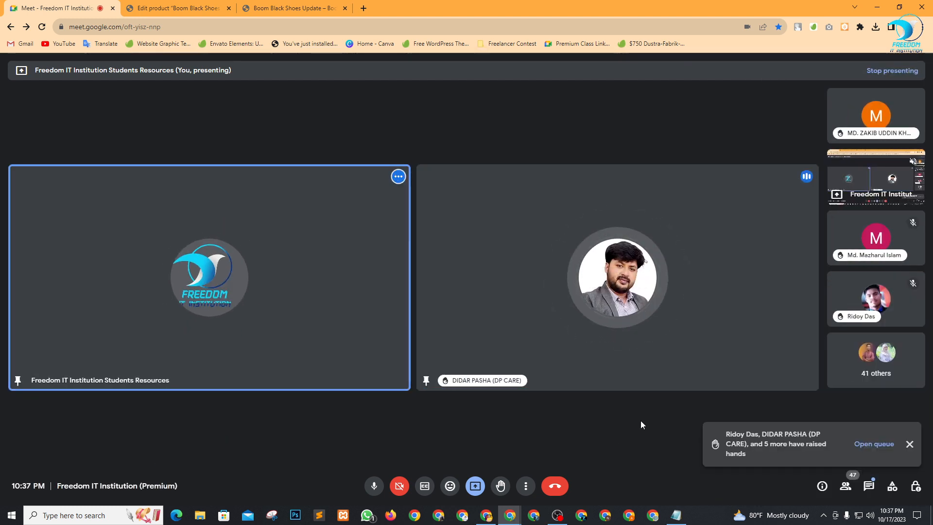
click(909, 443)
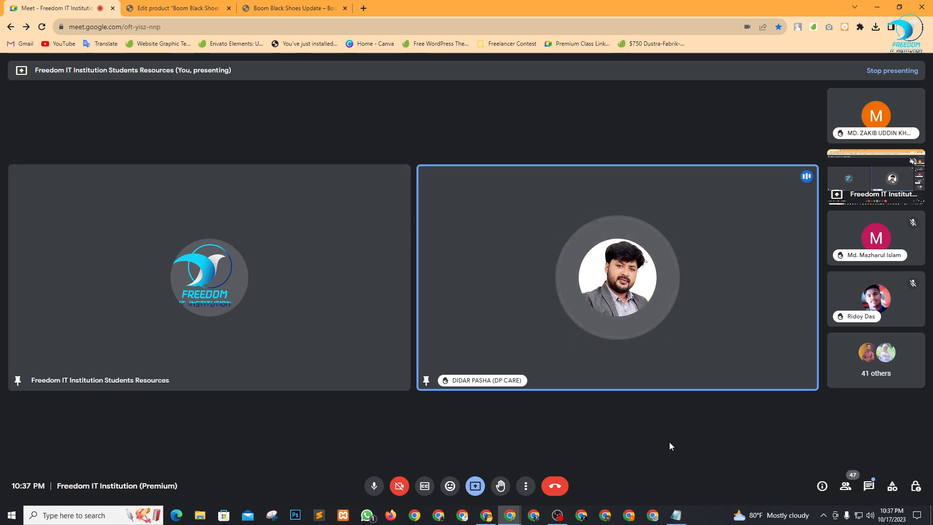
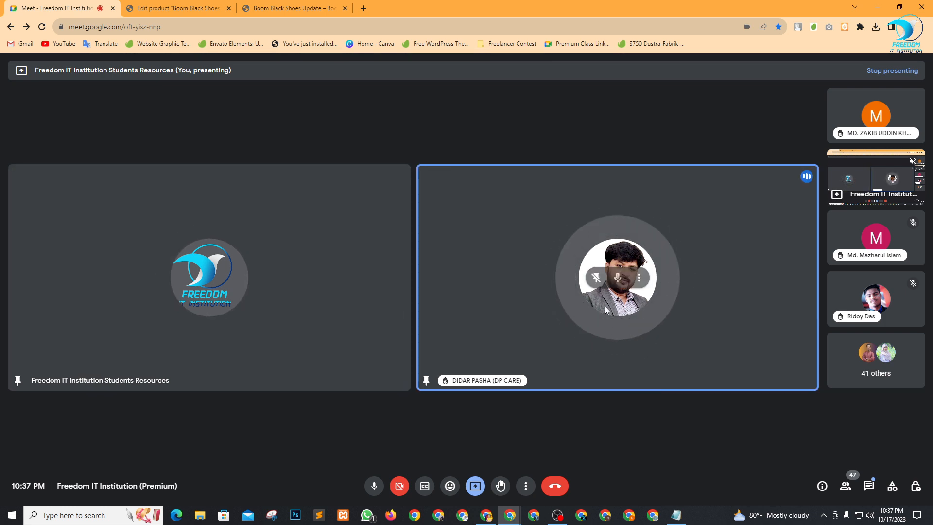
Unpin the previous speaker and pin a raised-hand participant from the people list.
click(596, 278)
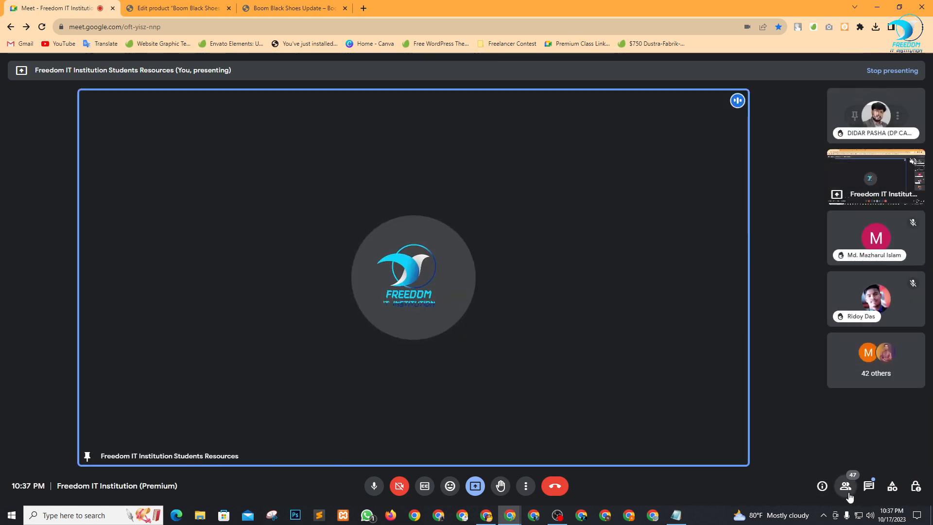
click(846, 490)
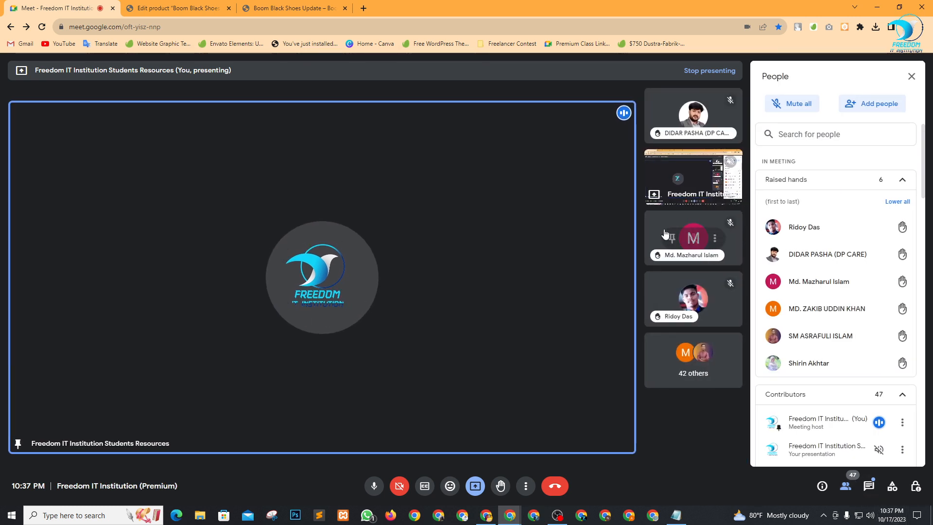
click(667, 236)
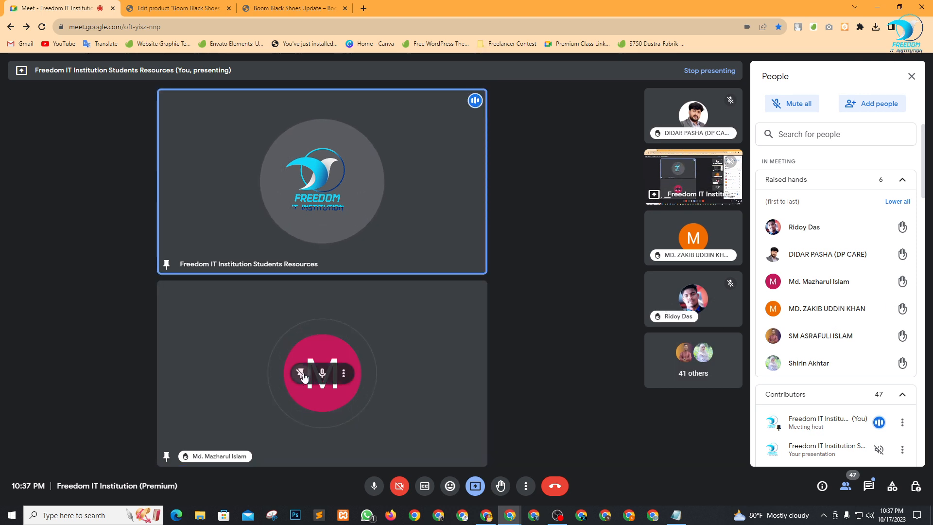
click(301, 374)
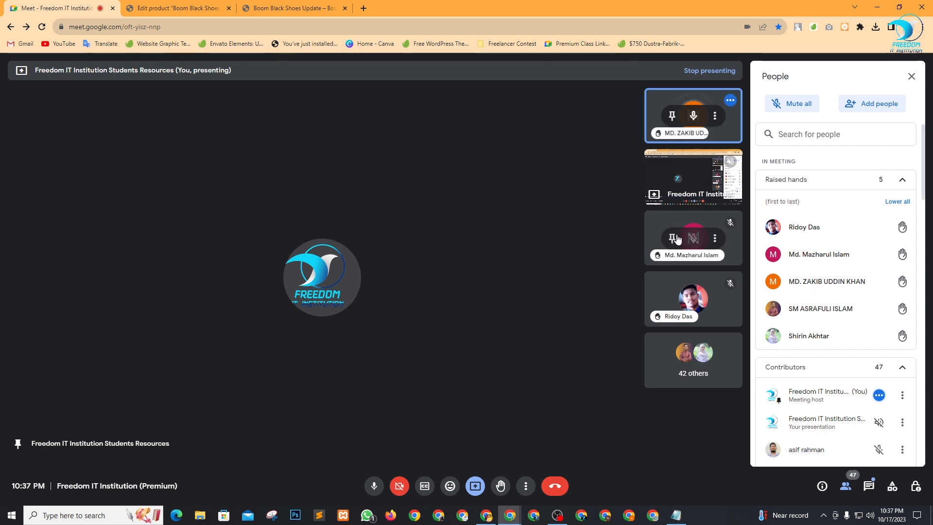
click(674, 237)
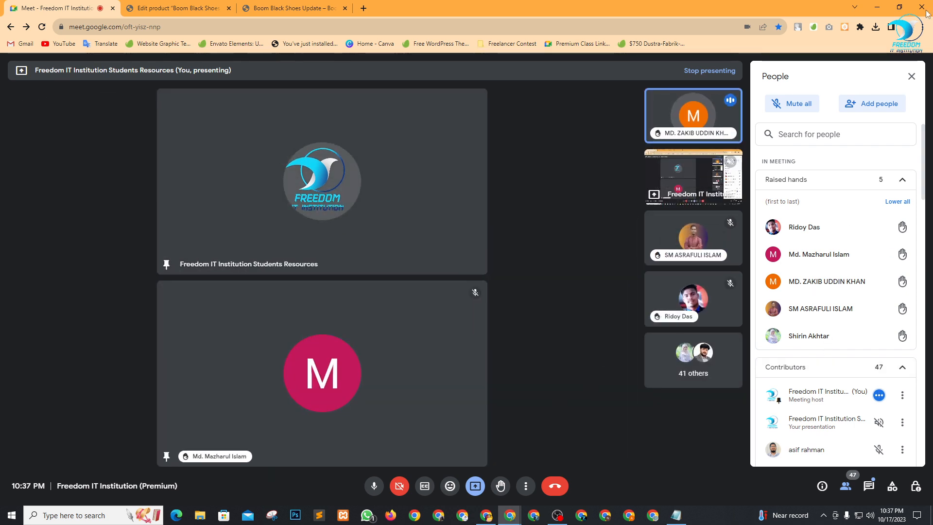
Close the people list, pin the next raised-hand participant and unpin the earlier one.
click(911, 76)
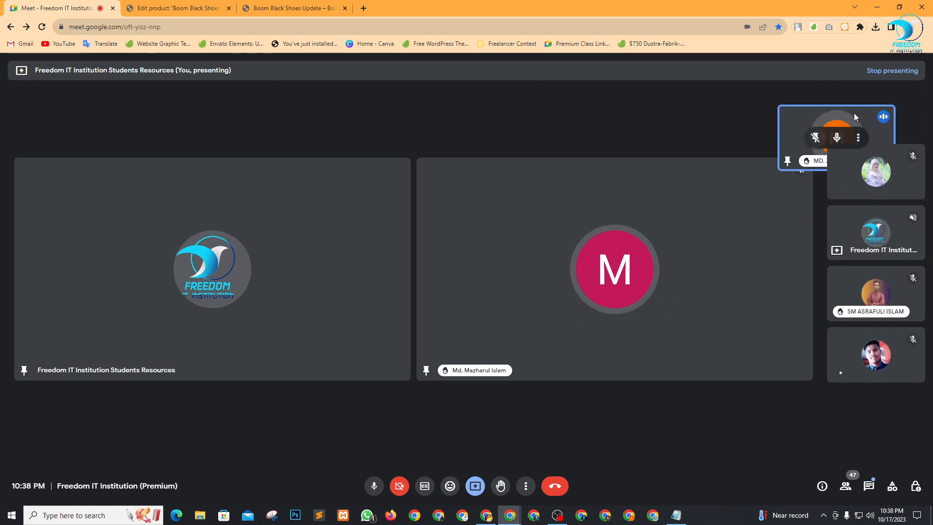
click(852, 116)
click(562, 183)
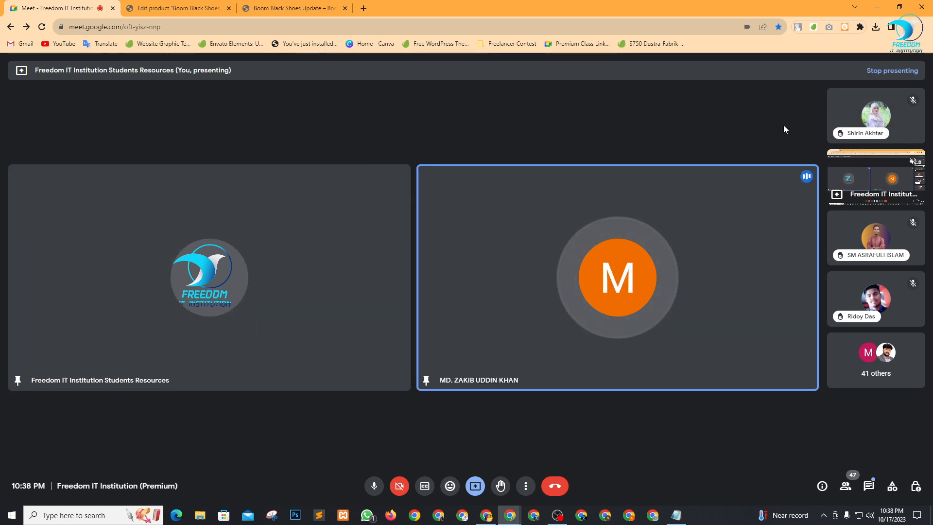
Lower the first raised hand, pin the next hand-raiser and unpin the previous speaker.
click(845, 485)
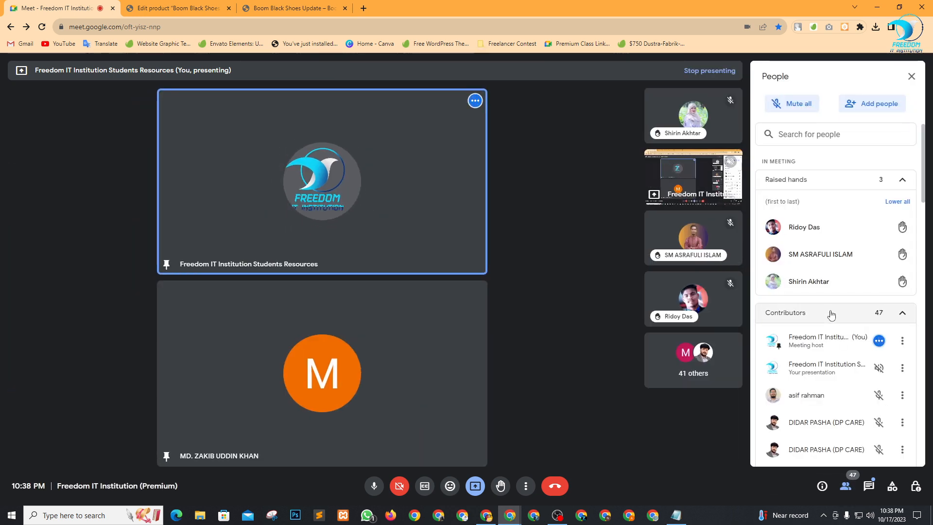
click(896, 228)
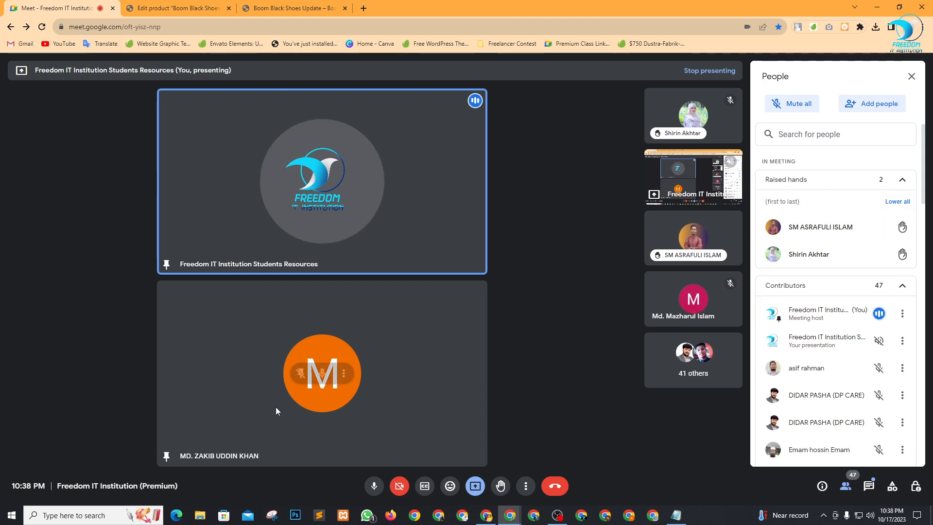
click(672, 239)
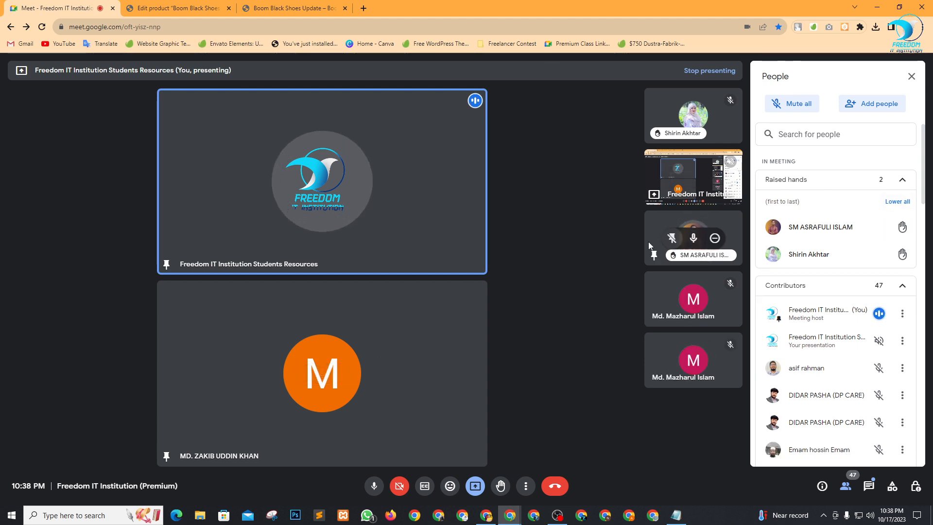
click(458, 191)
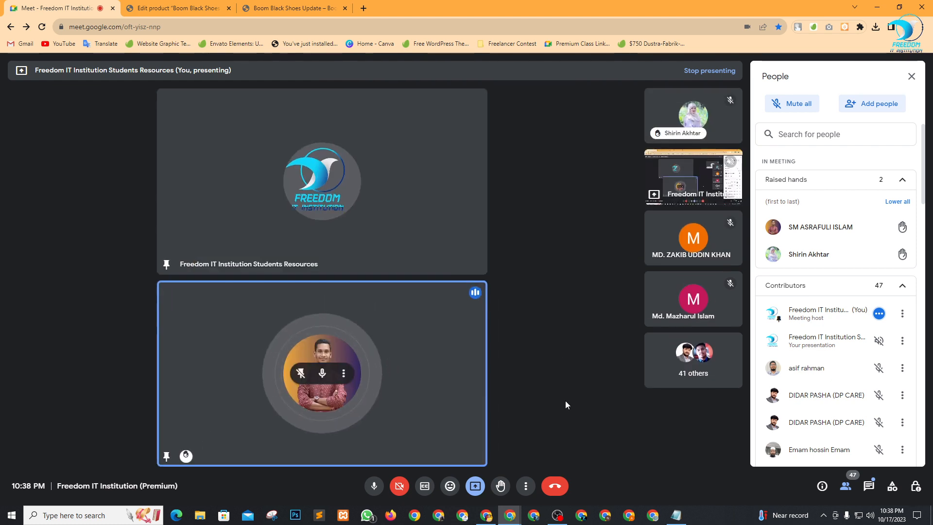
click(911, 76)
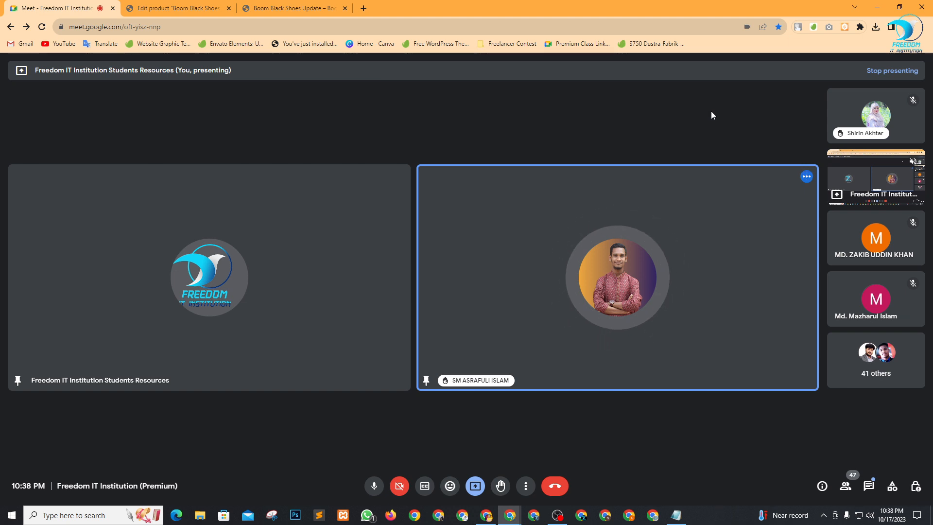
Lower another raised hand, pin the last hand-raiser beside the presentation, then bring up OBS Studio.
click(845, 486)
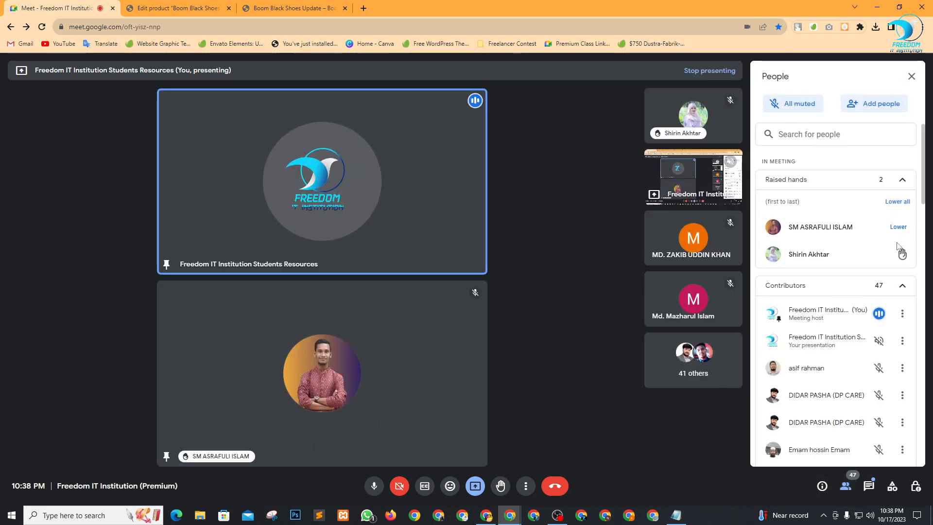
click(898, 228)
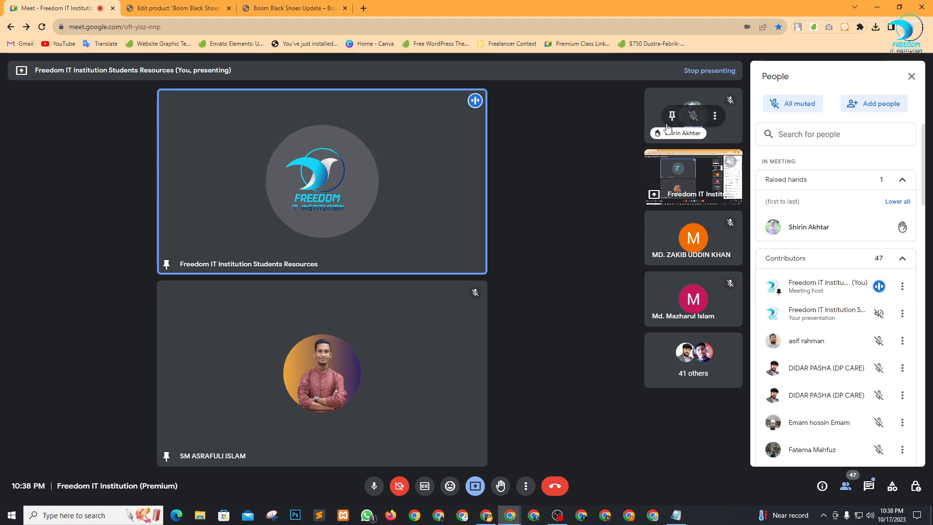
click(672, 116)
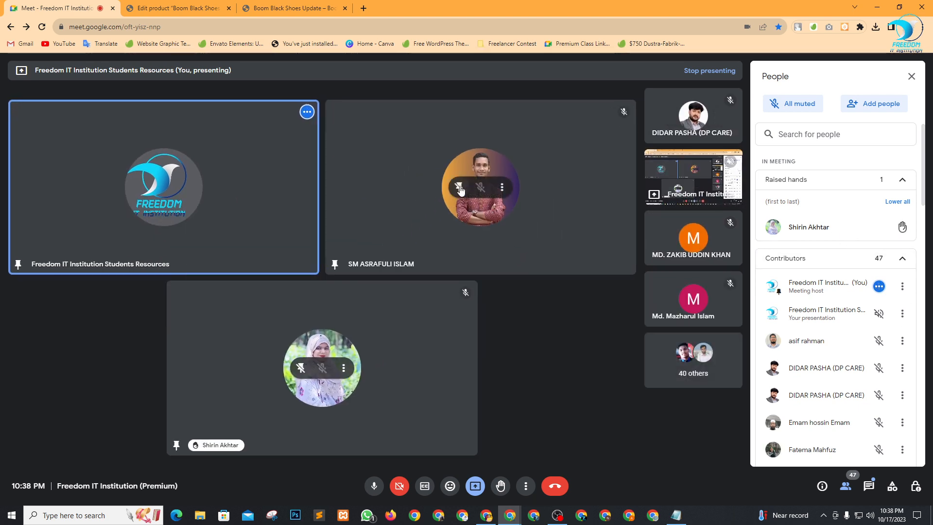
click(459, 188)
click(912, 77)
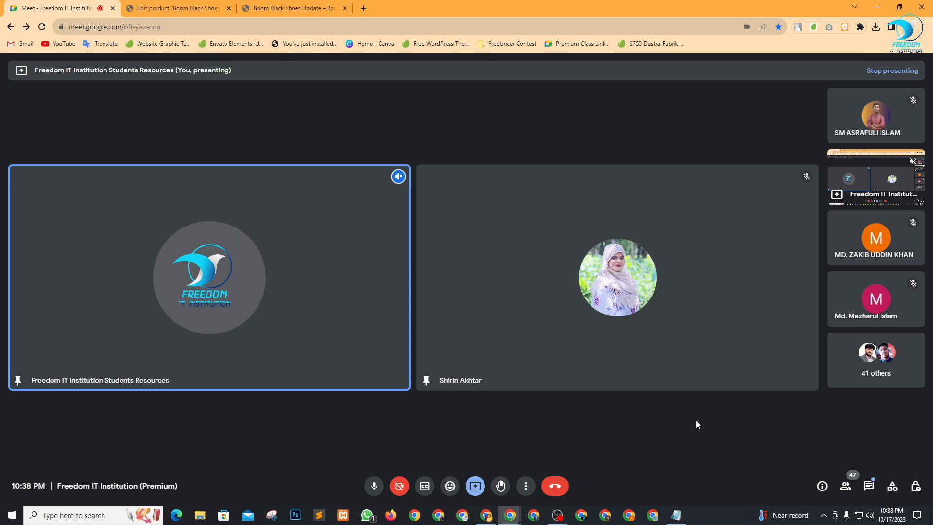
click(557, 515)
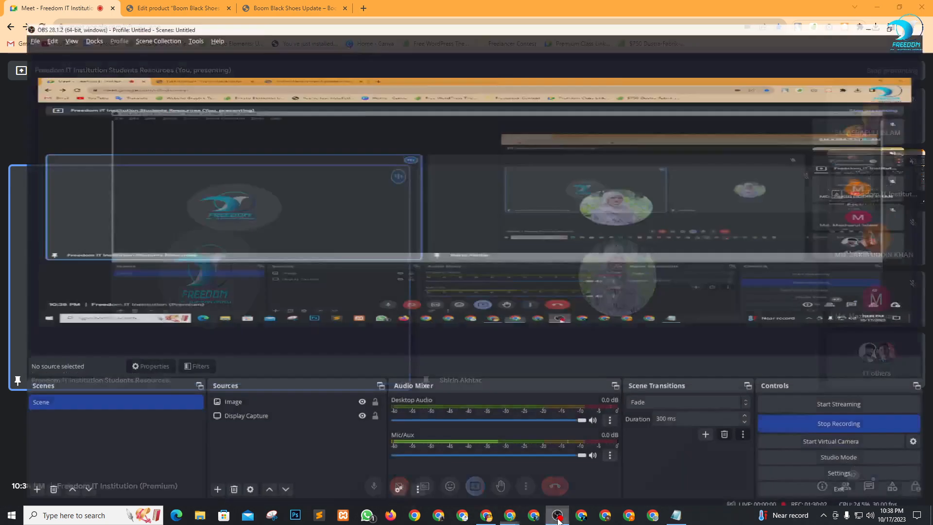